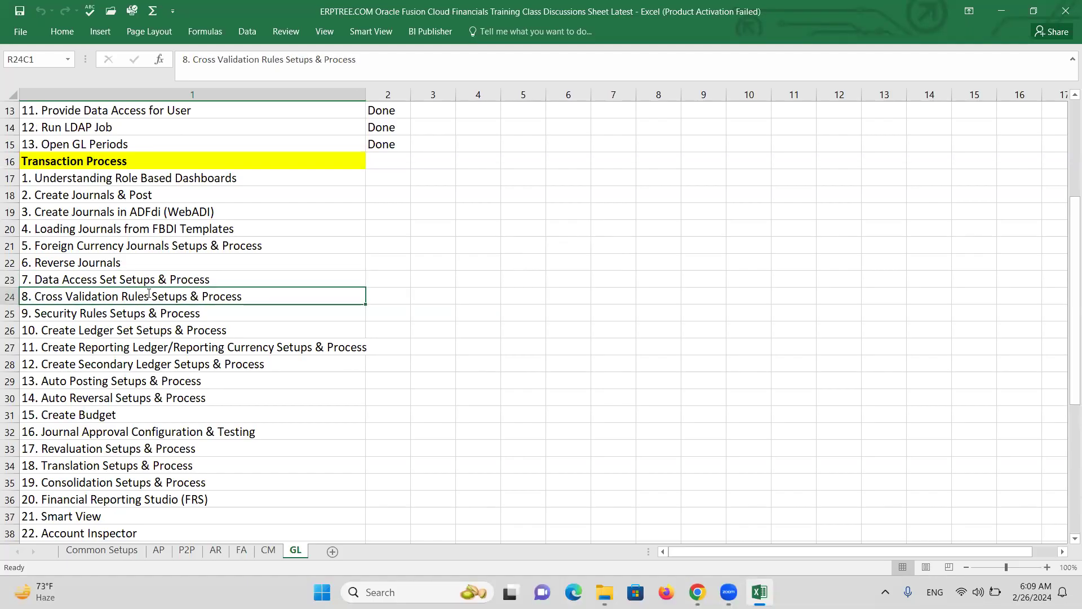
Copy 'Cross Validation Rules' from item 8 into row 56 and make it 'Cross Validation Rules (CVR)'
double_click(147, 293)
drag(149, 295, 37, 302)
key(ctrl+c)
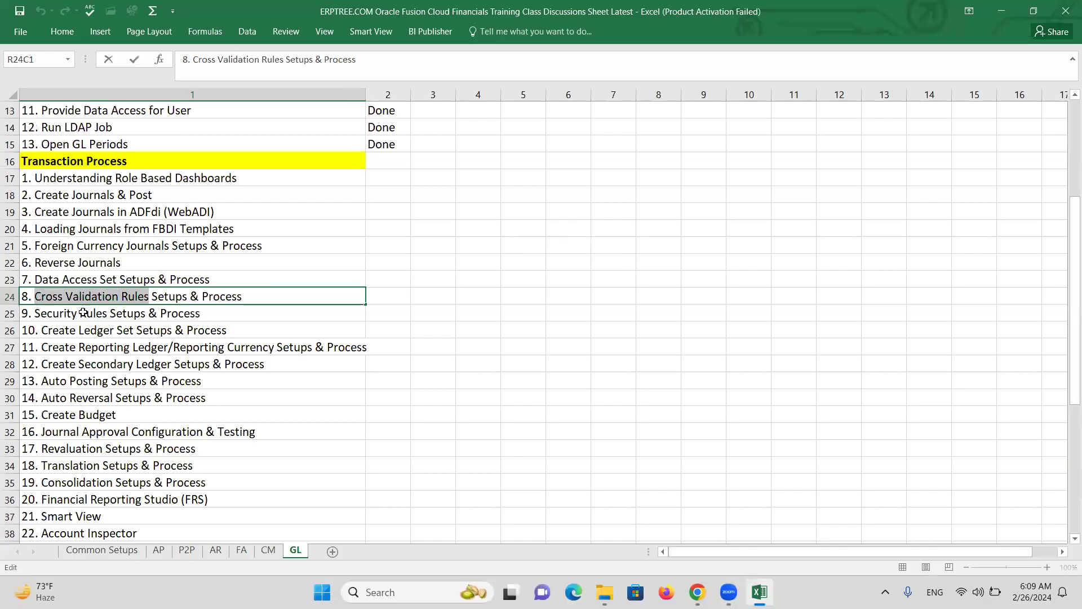
scroll(154, 316, down, 12)
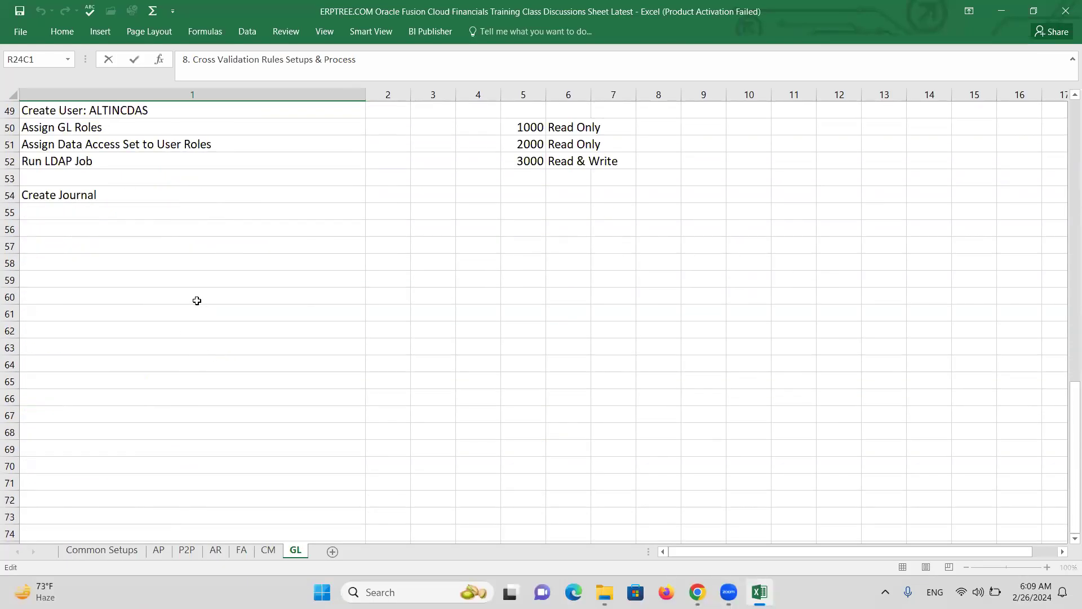
click(58, 226)
key(ctrl+v)
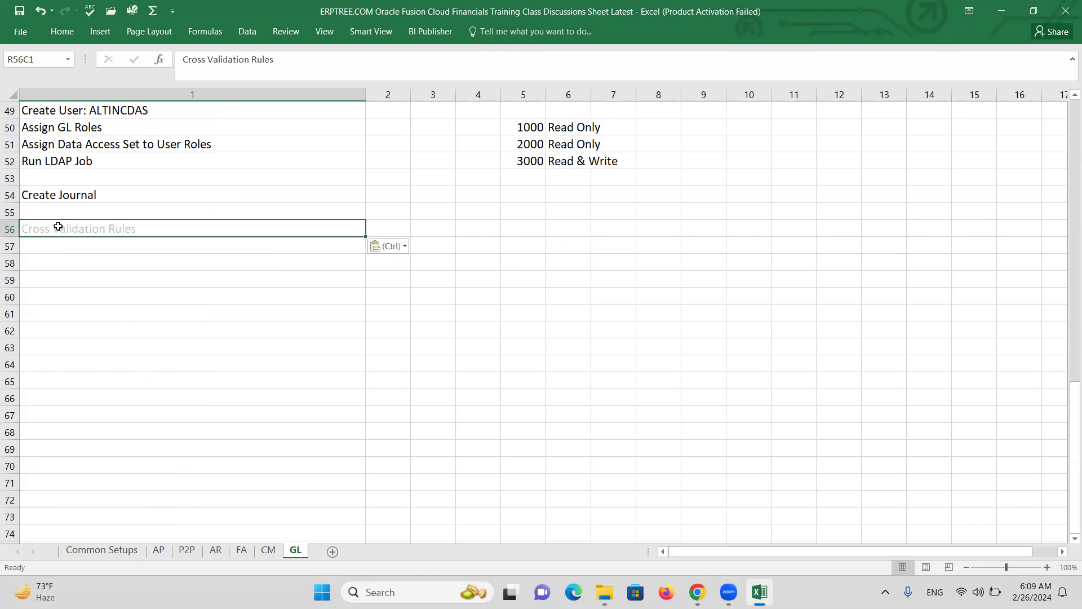
double_click(137, 233)
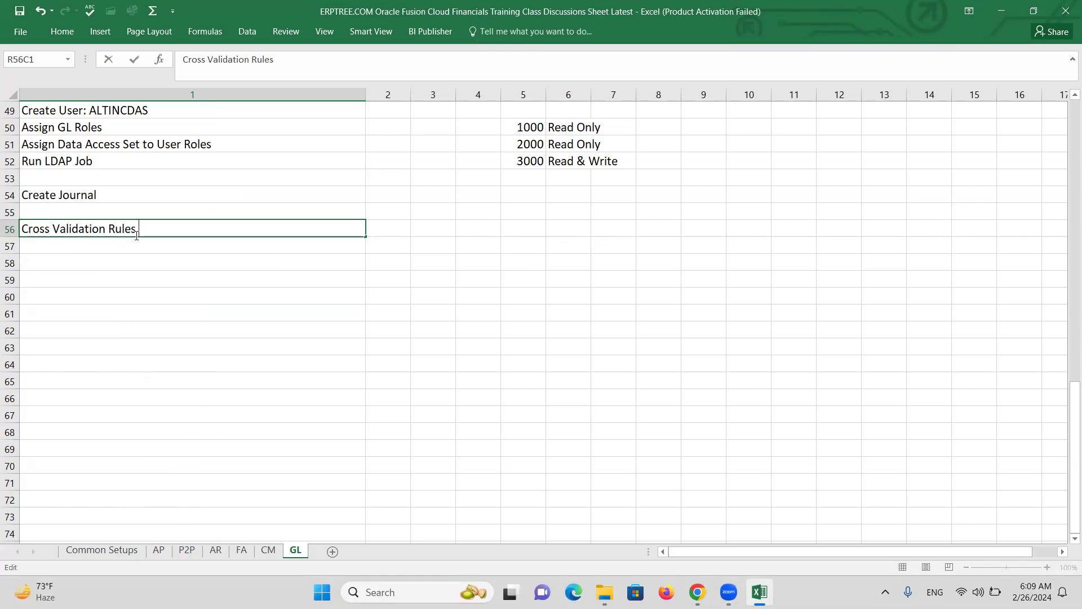
text((CVR))
key(ctrl+Return)
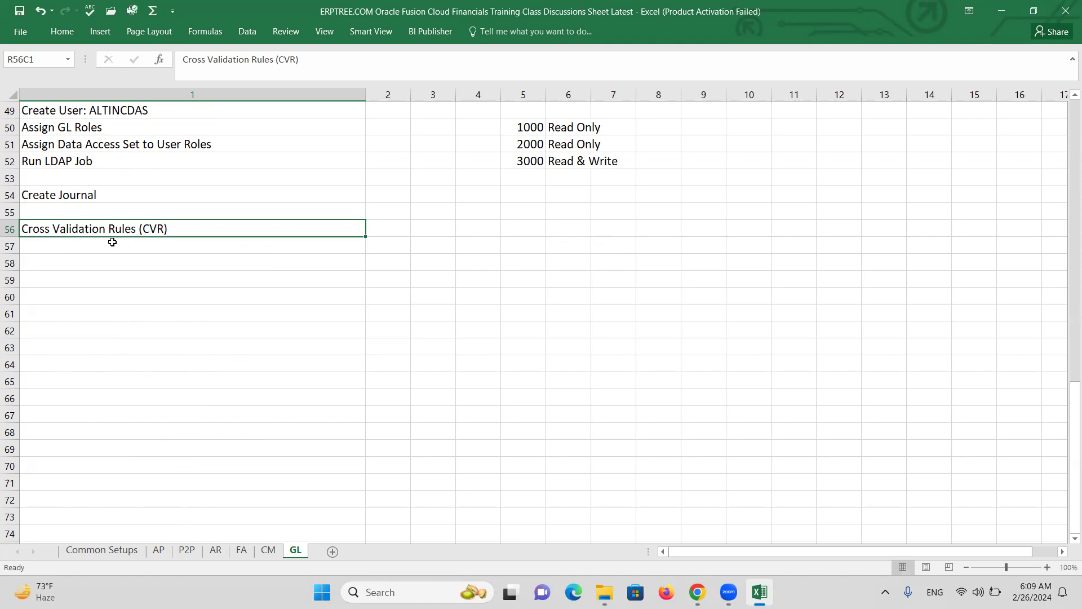
Give row 56 a yellow fill
click(10, 229)
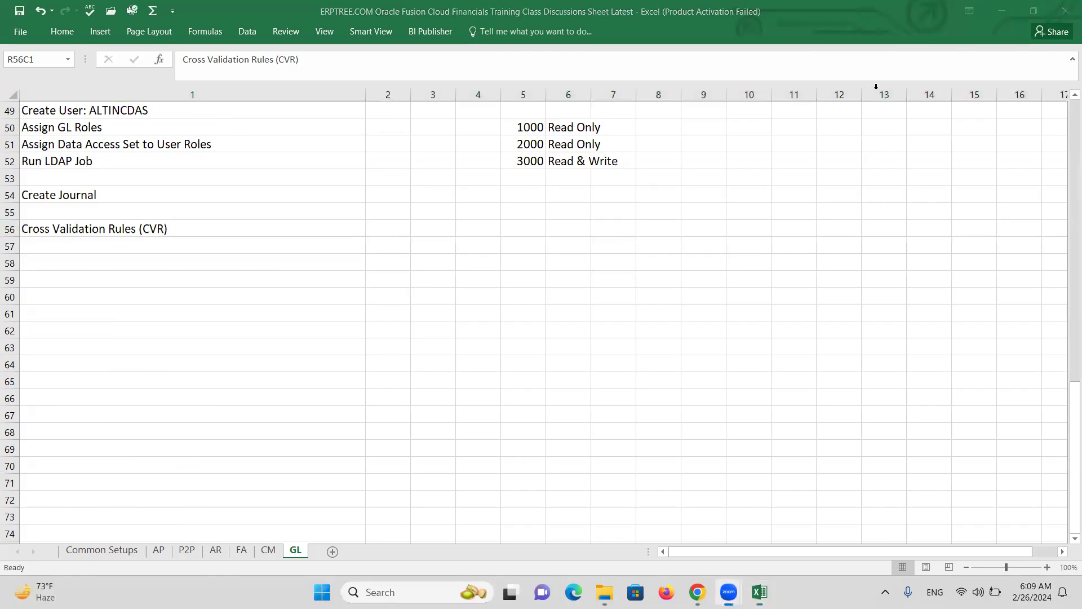
click(10, 229)
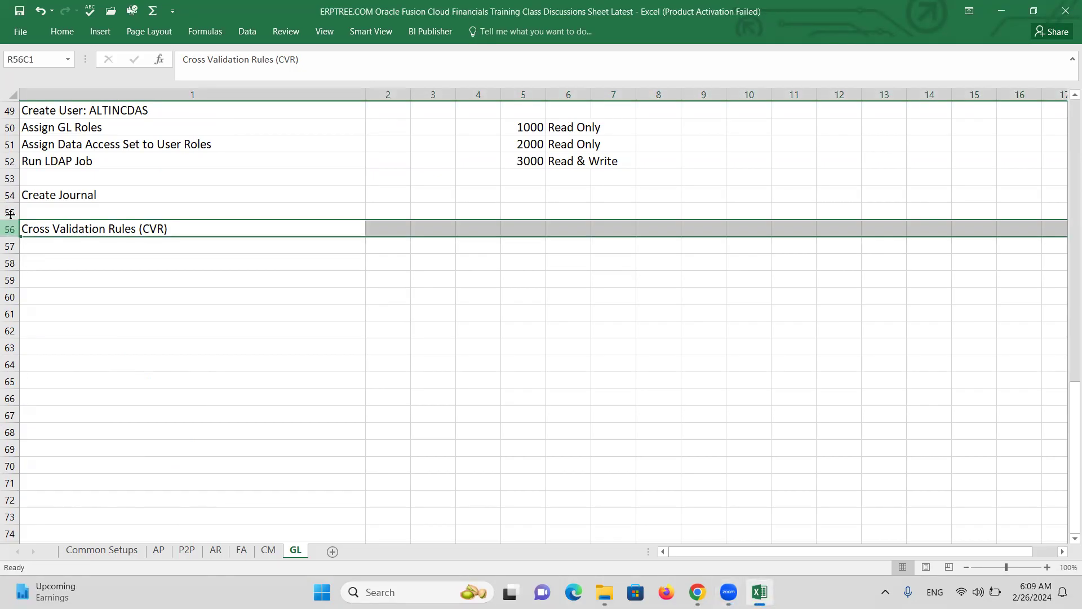
click(59, 34)
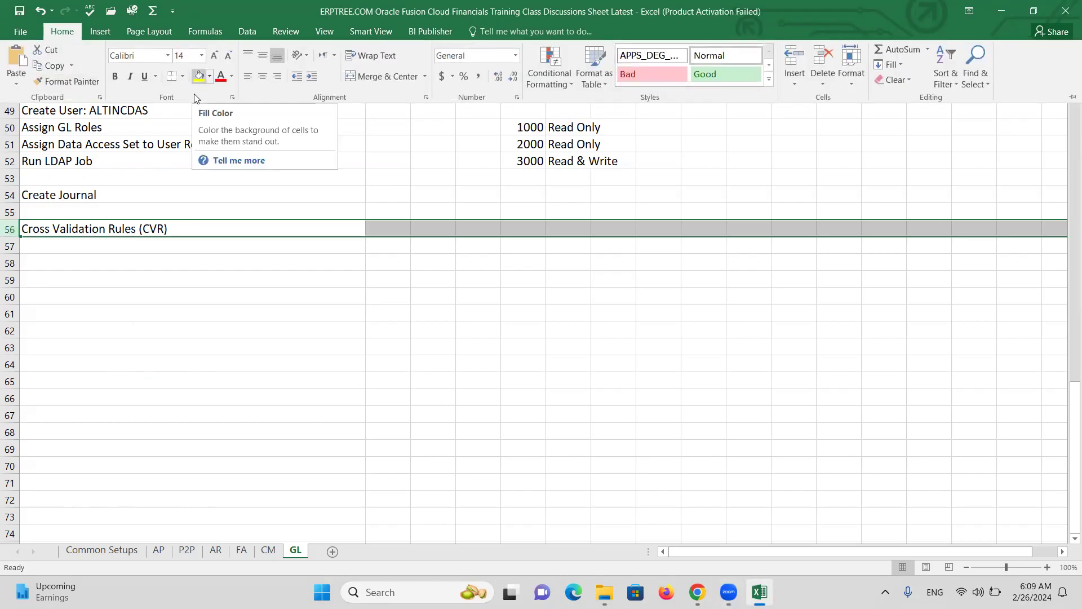
click(199, 76)
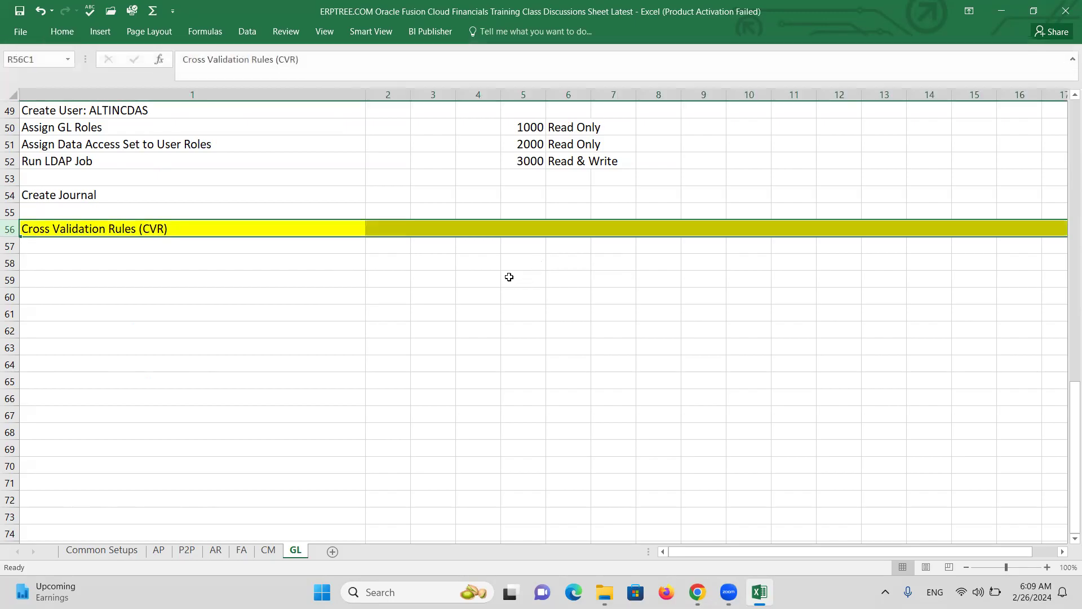
click(508, 278)
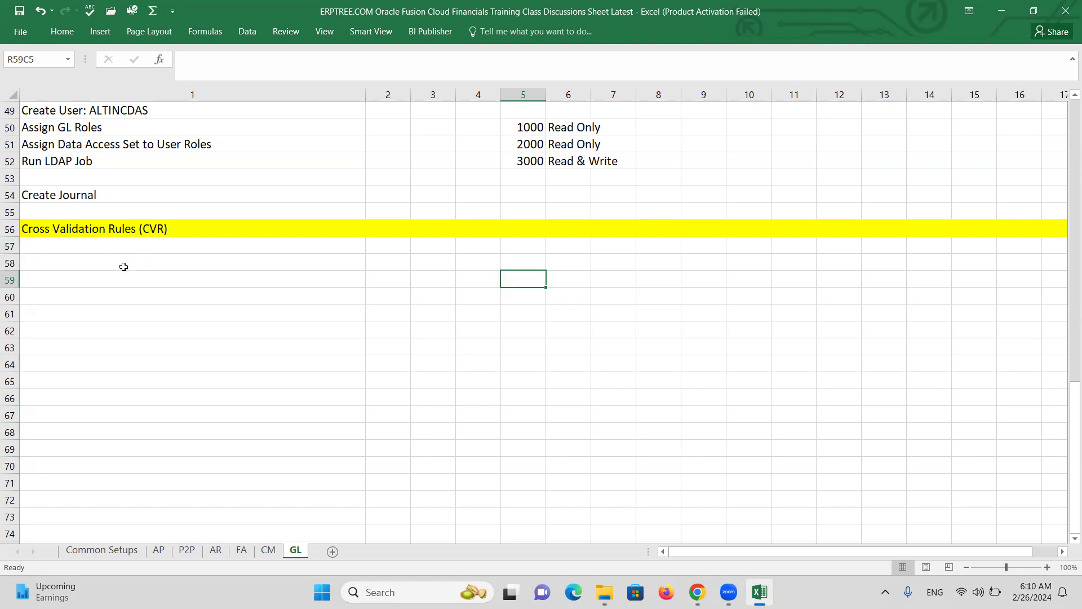
click(482, 285)
text(1000)
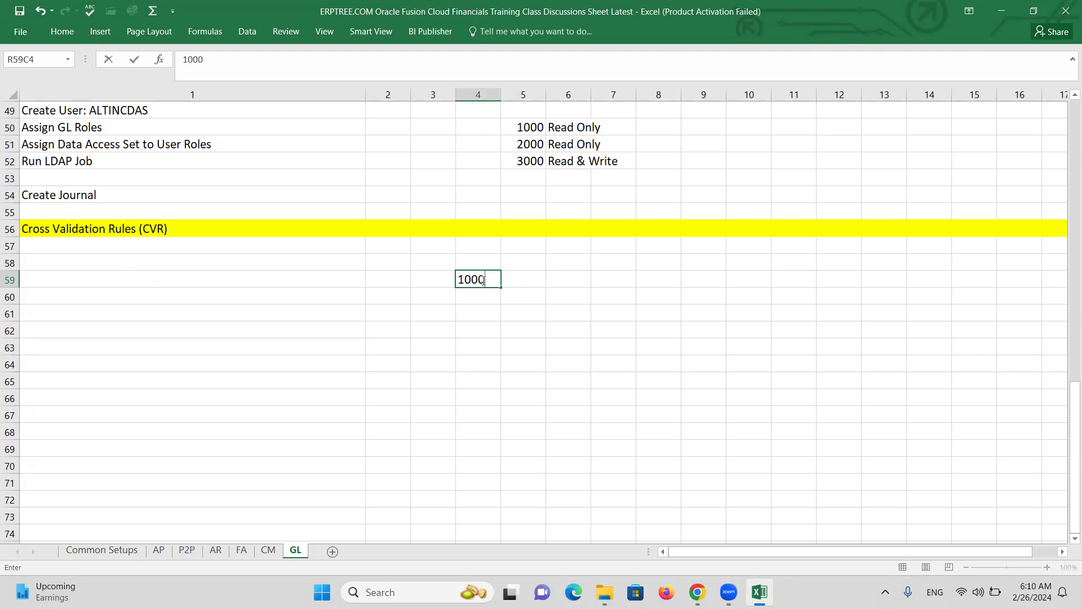
key(Tab)
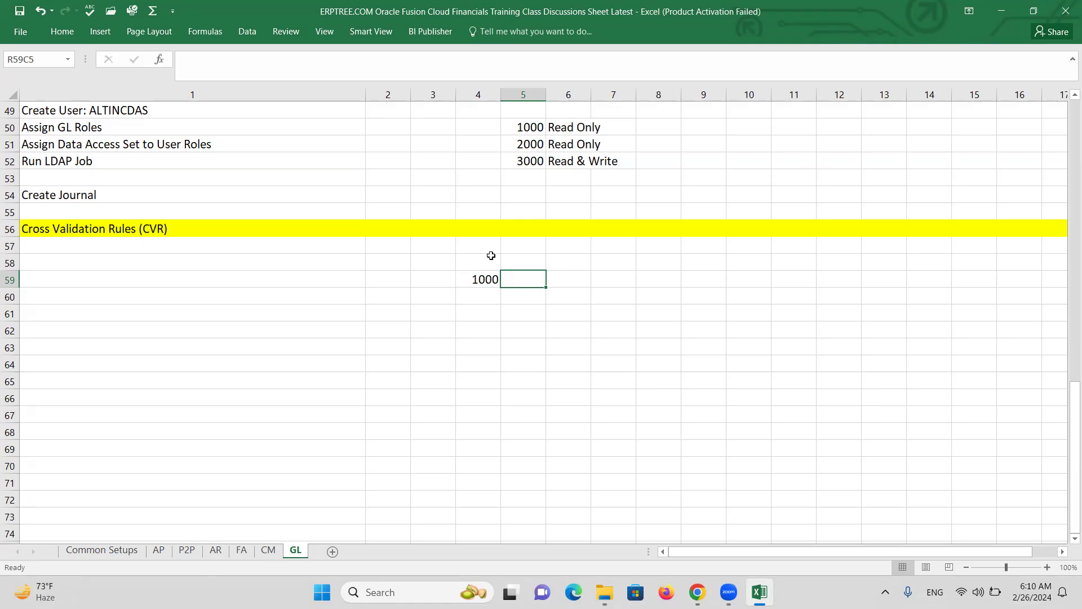
click(479, 275)
key(Delete)
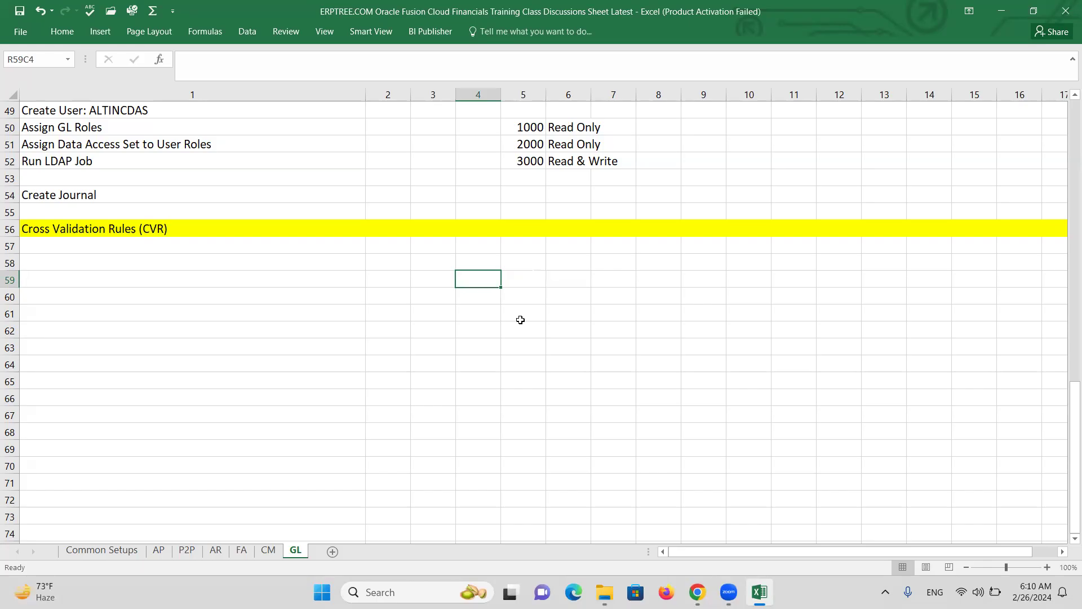
key(Up)
key(Up)
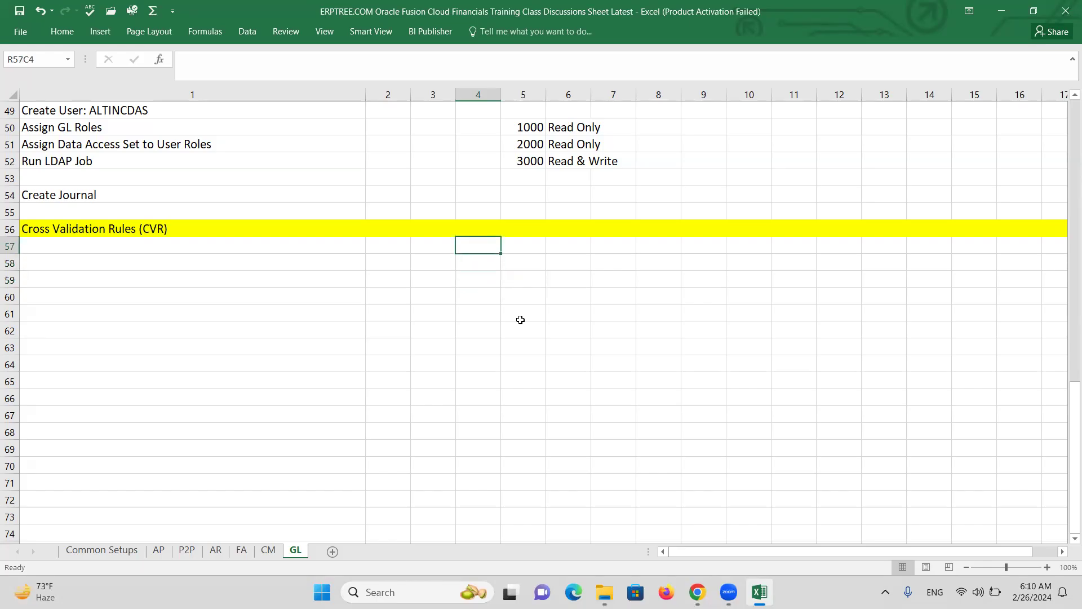
key(Down)
Enter 'If company is 1000, then department 3000 is invalid' in R58C4
text(If company is 1000, then)
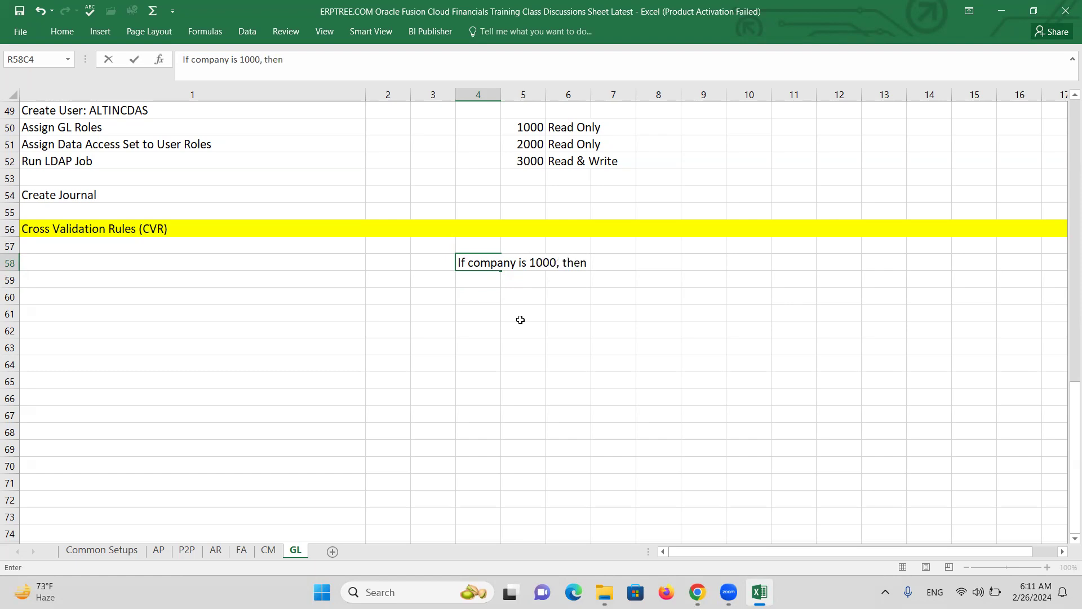
text( department 3000 is invalid)
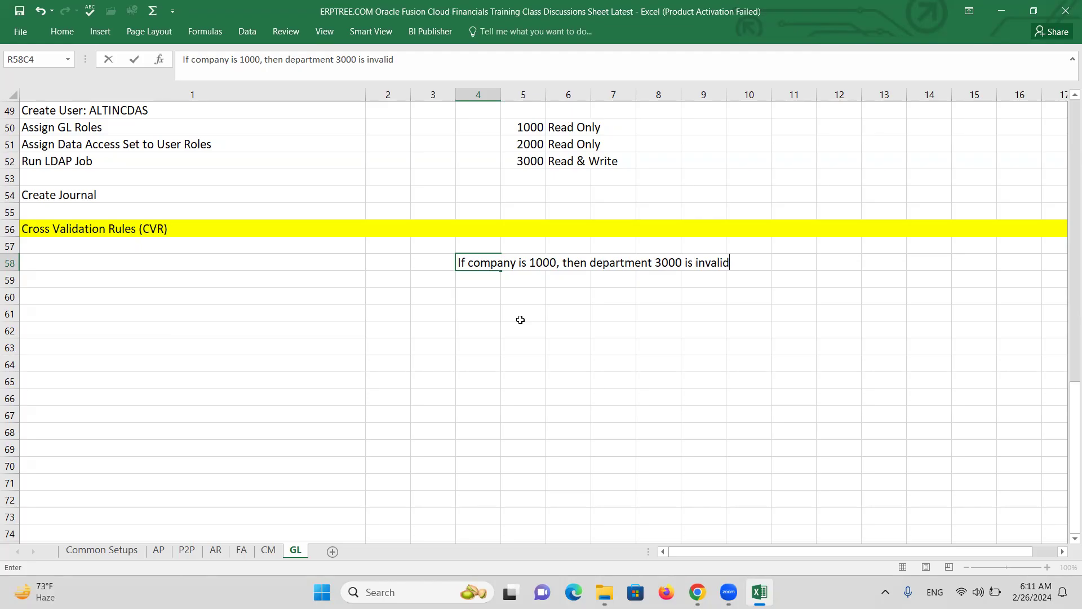
key(ctrl+Return)
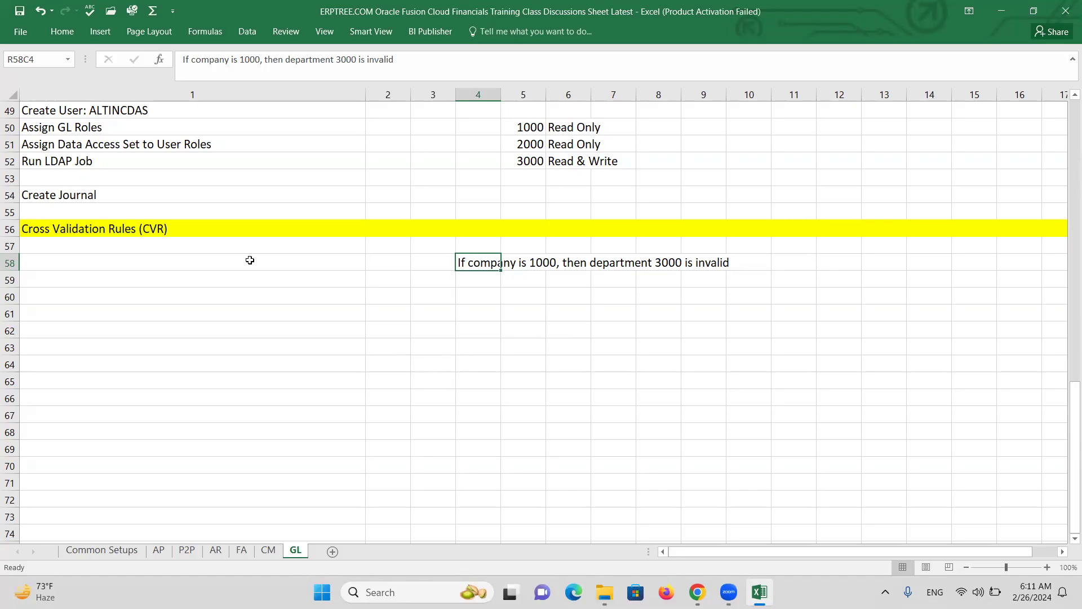
Add 'Create CVR' in row 57 and 'Create Journal' in row 59, save, and return to Fusion
click(133, 248)
text(C)
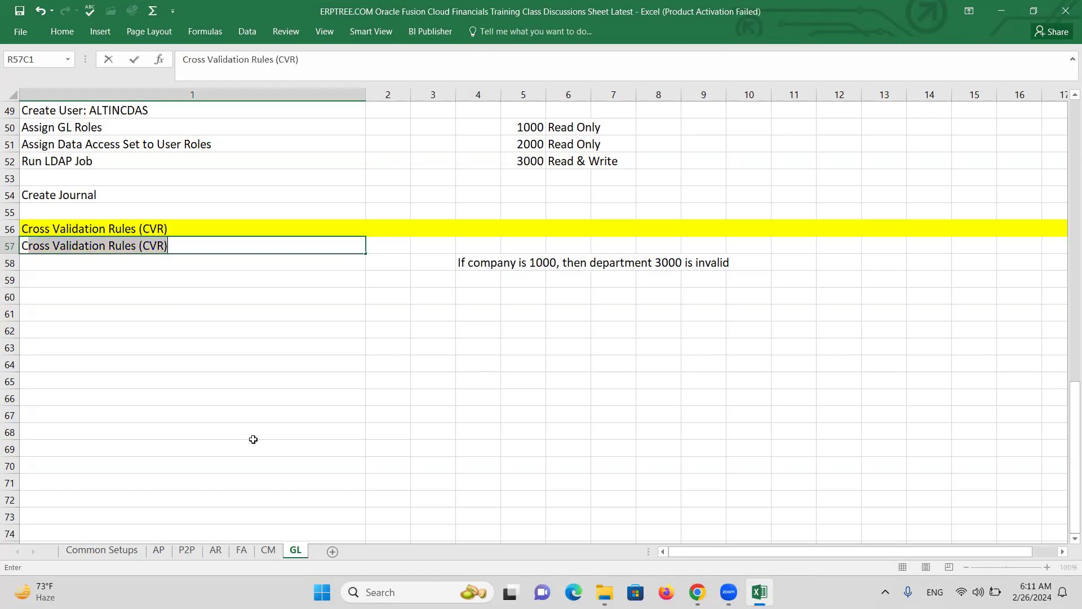
text(reate CVR)
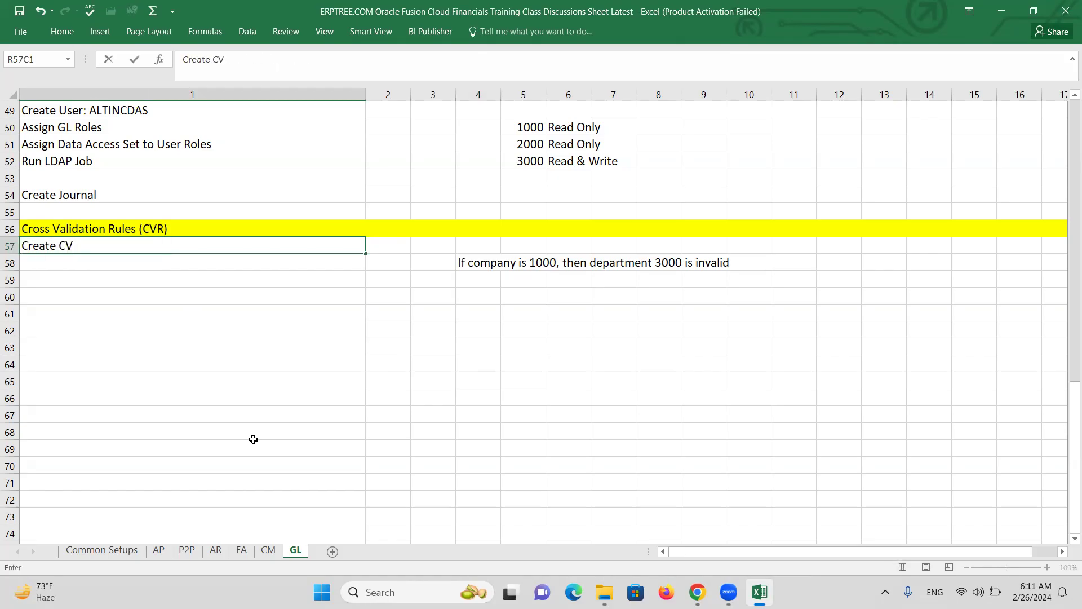
click(78, 275)
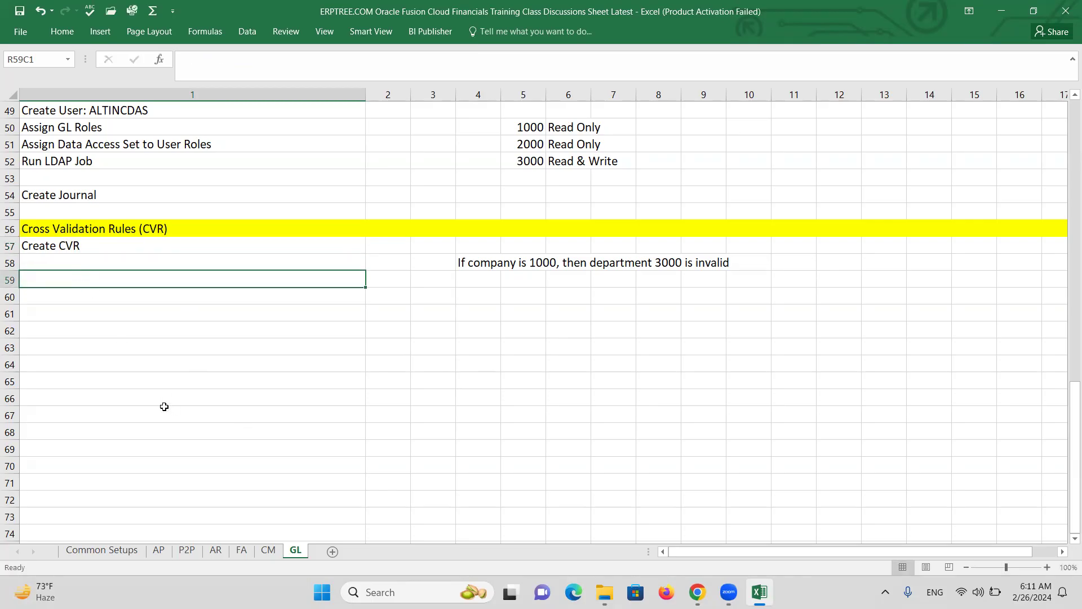
text(c)
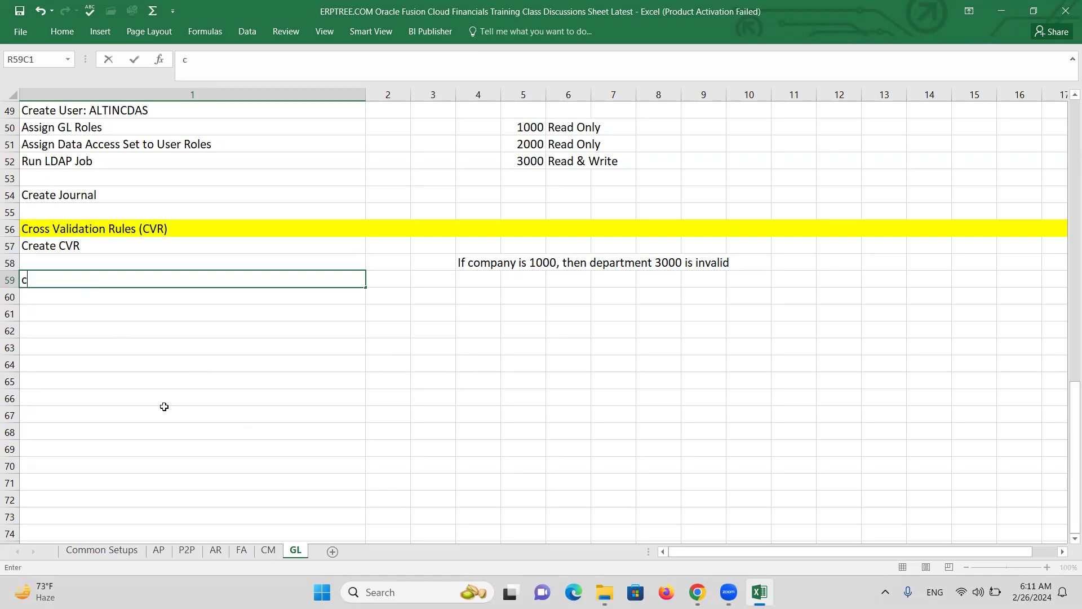
key(BackSpace)
text(Create Journal)
key(ctrl+Return)
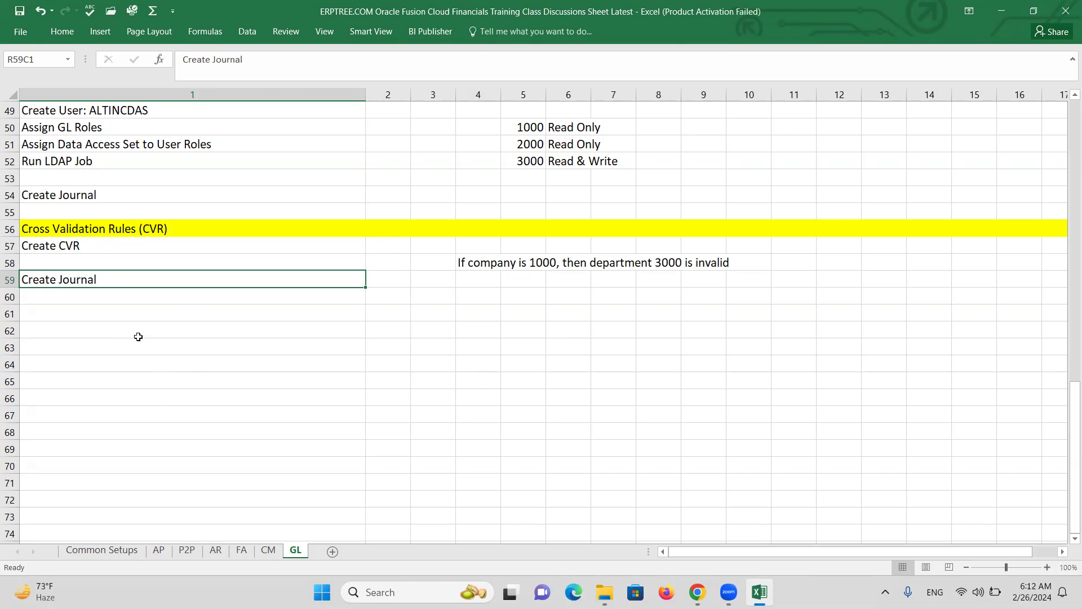
key(ctrl+s)
key(alt+Tab)
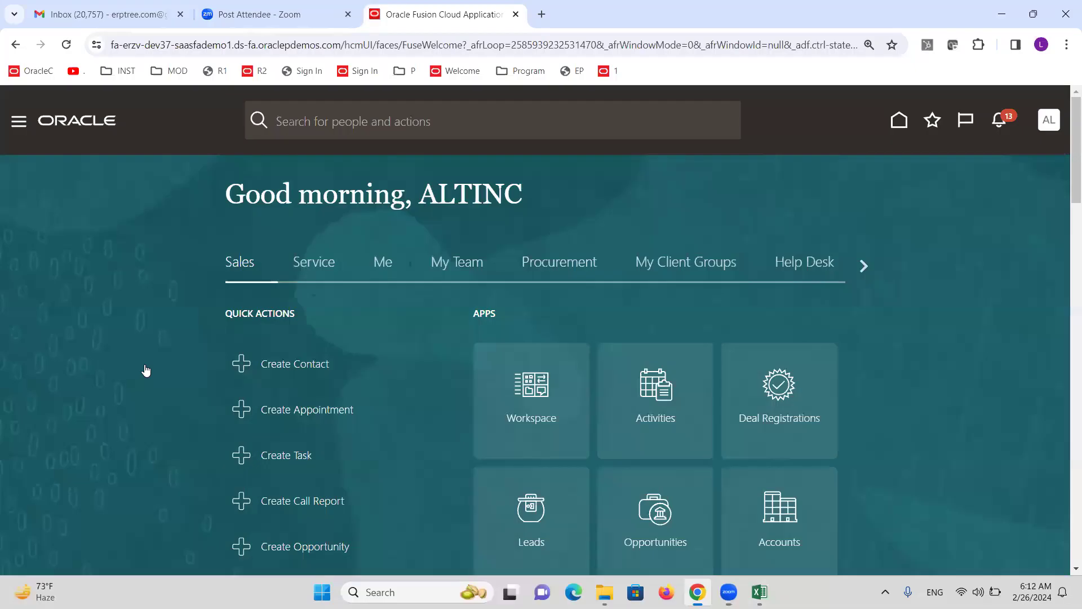
From Setup and Maintenance, search tasks for 'cross-v' and open Manage Cross-Validation Rules
click(1053, 121)
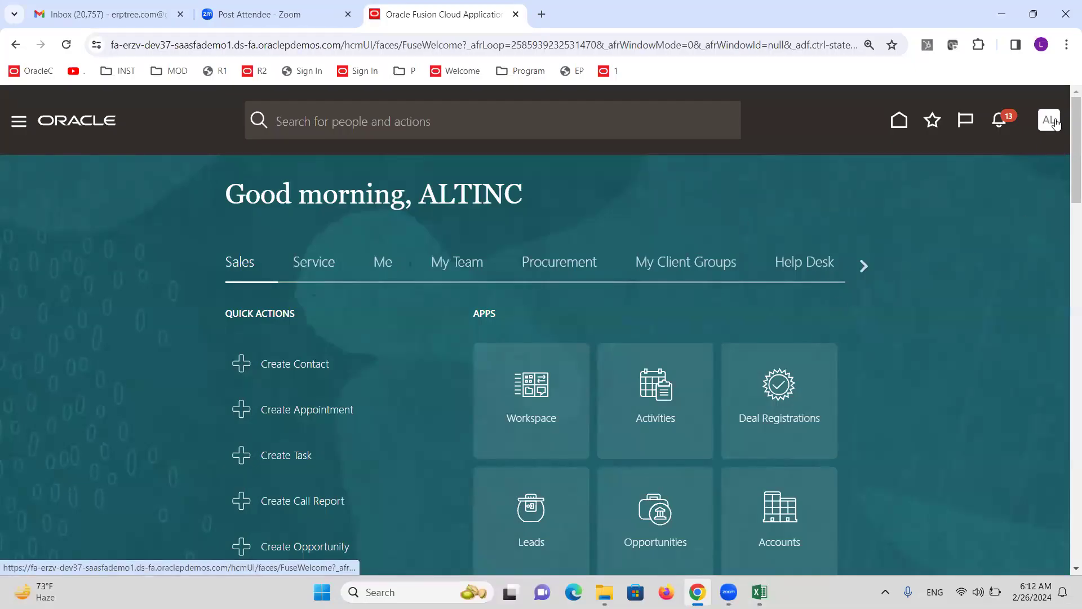
click(772, 356)
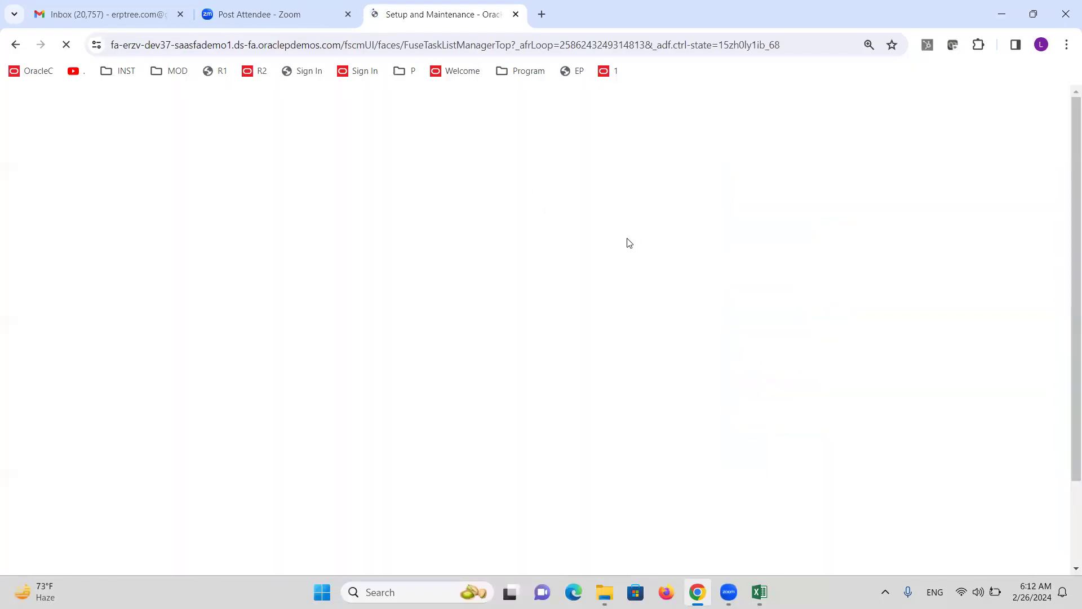
click(558, 199)
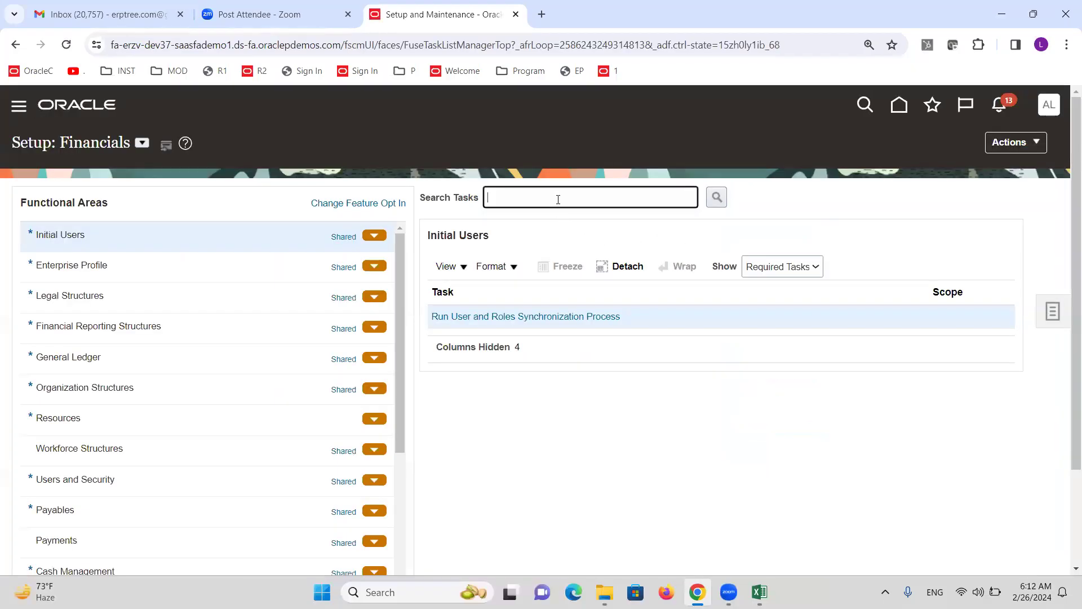
text(cross-v)
key(Return)
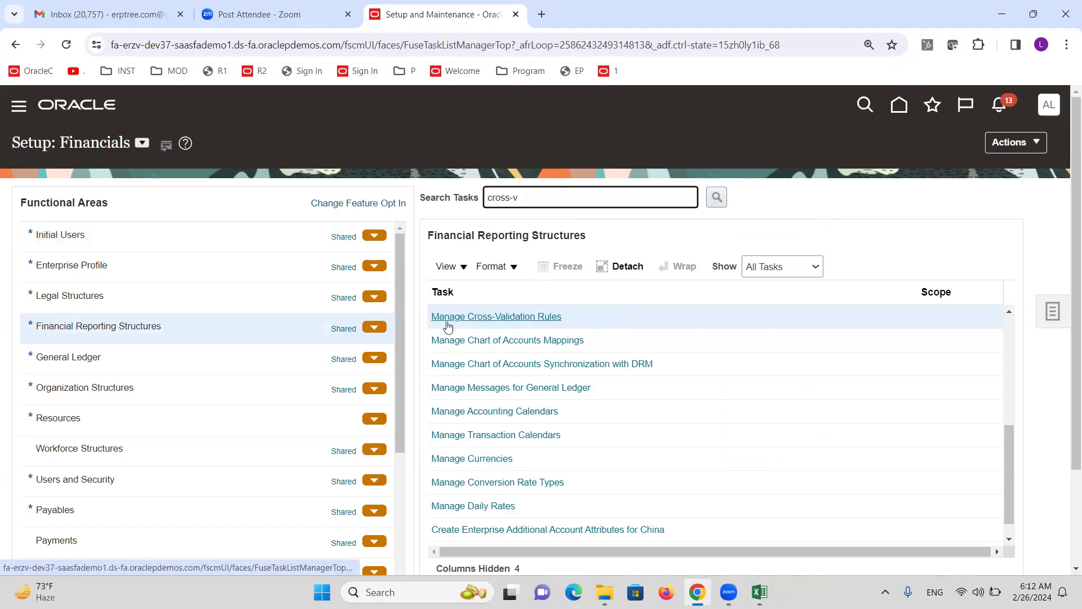
click(535, 319)
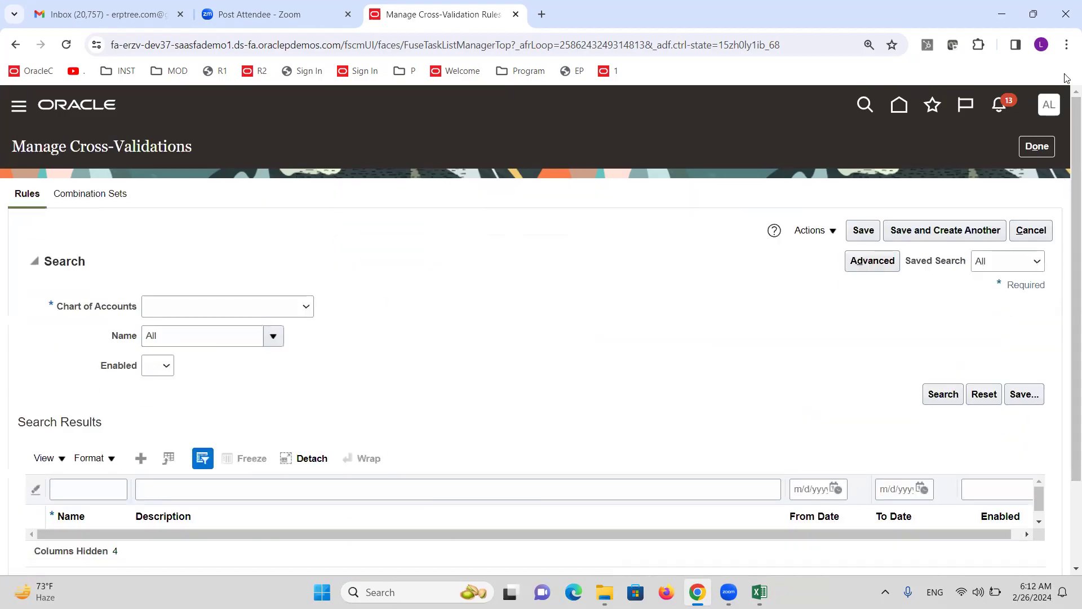
Enlarge the browser page zoom and look over the Manage Cross-Validations page
click(1067, 45)
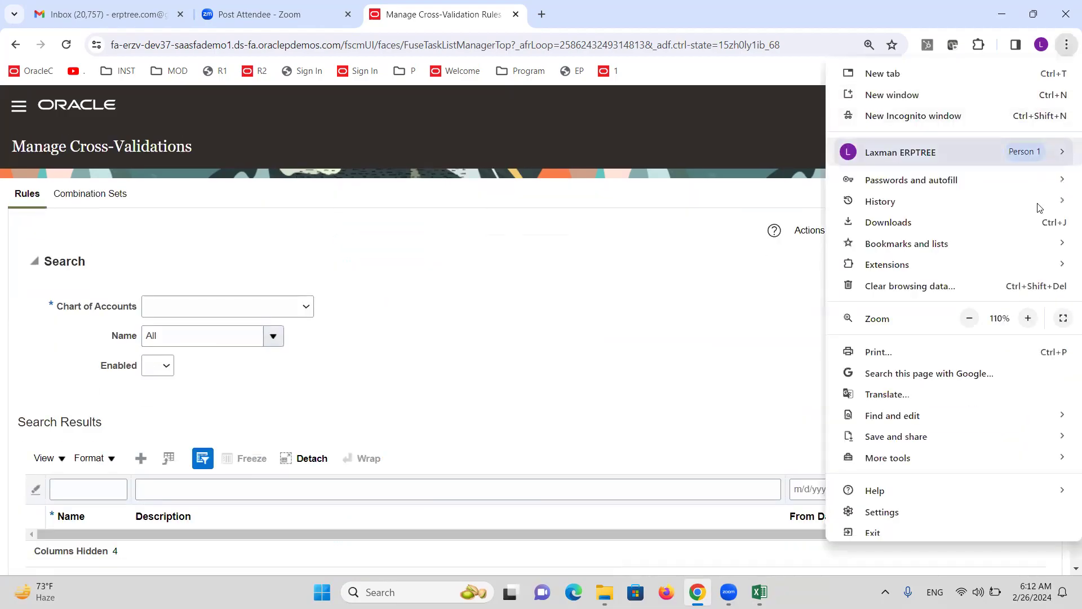
click(1030, 319)
click(615, 360)
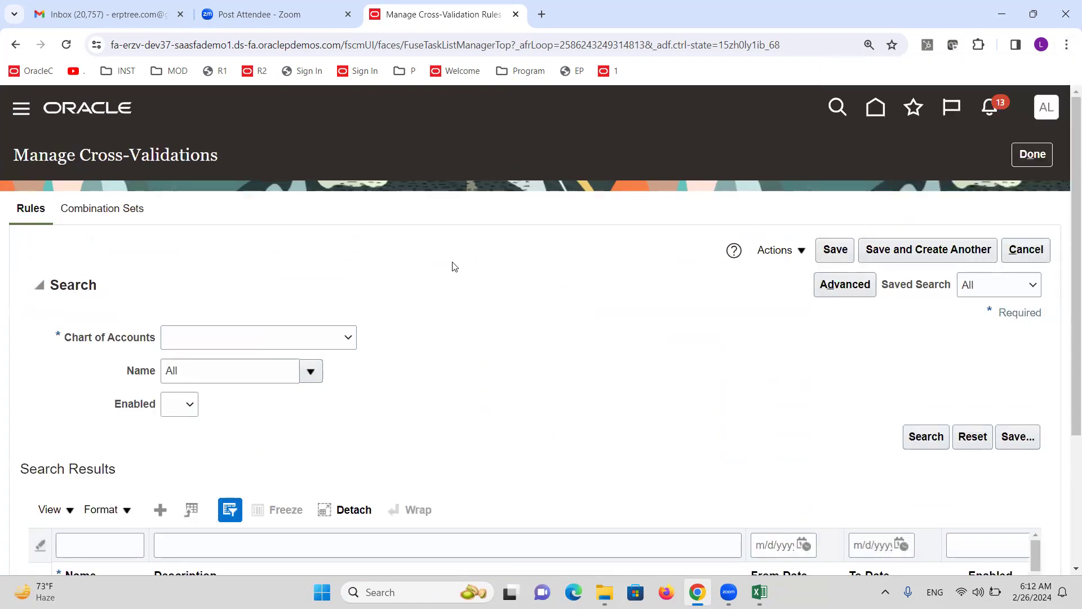
scroll(451, 265, down, 1)
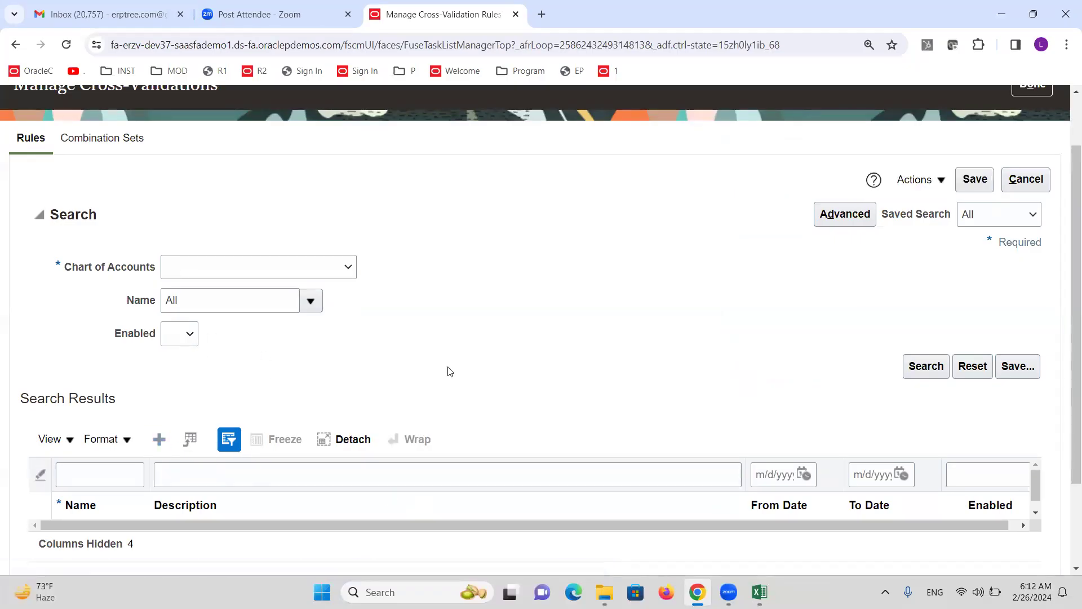
scroll(395, 344, down, 2)
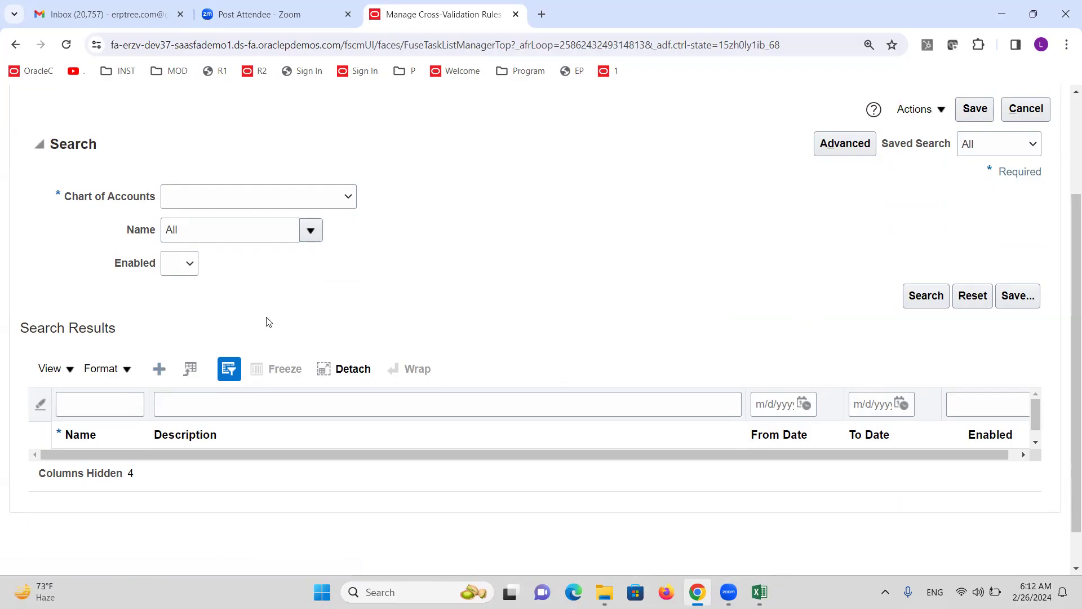
scroll(256, 314, up, 3)
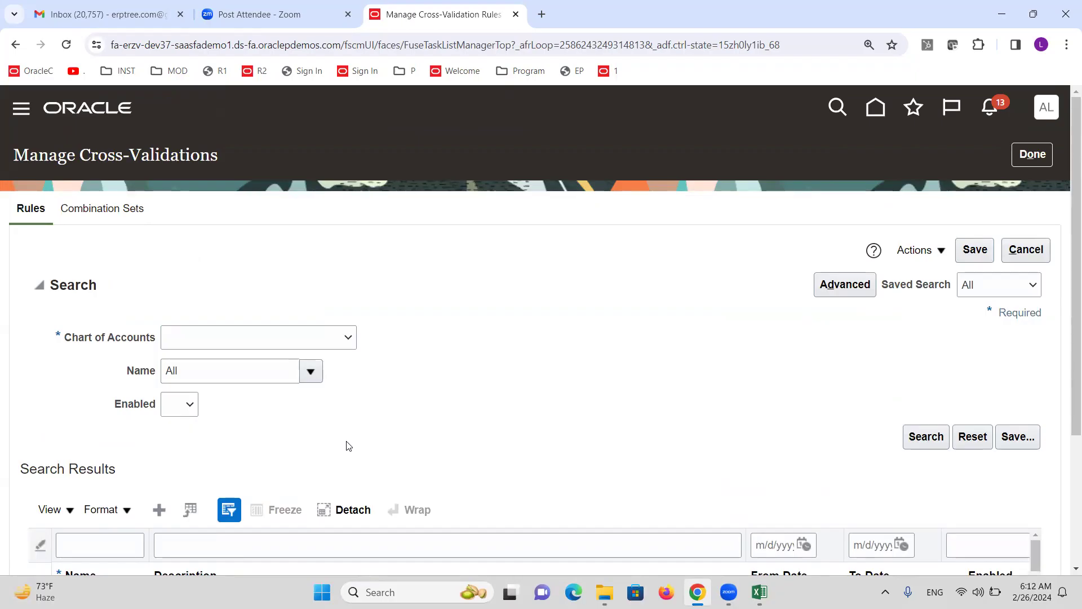
scroll(309, 433, down, 1)
scroll(359, 358, up, 1)
Choose the ALTINC chart of accounts and add a new blank rule row
click(350, 337)
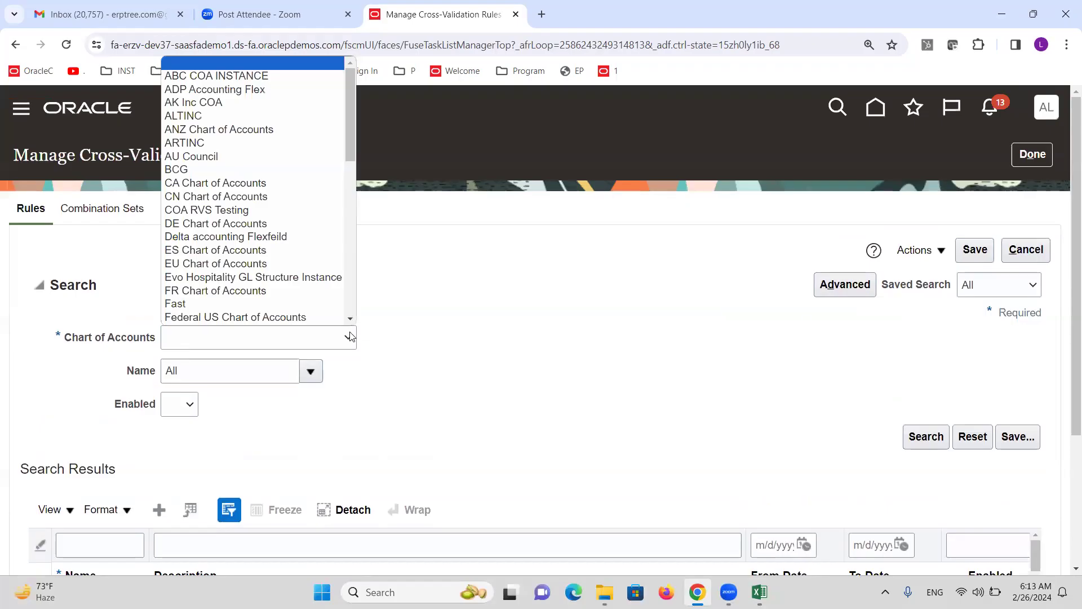
key(a)
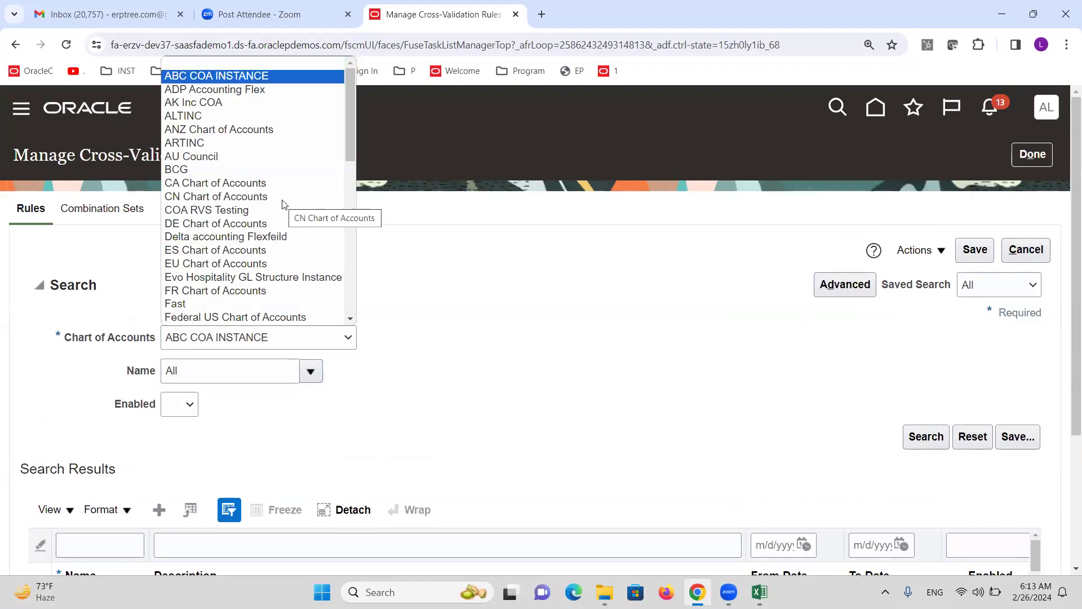
key(Down)
key(Down)
key(Down)
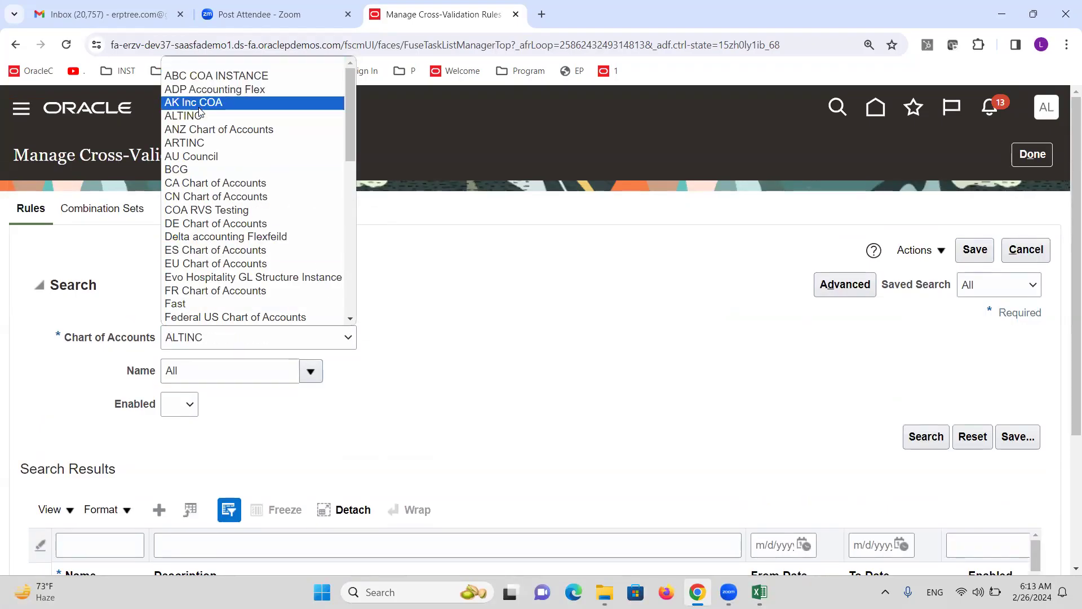
click(200, 115)
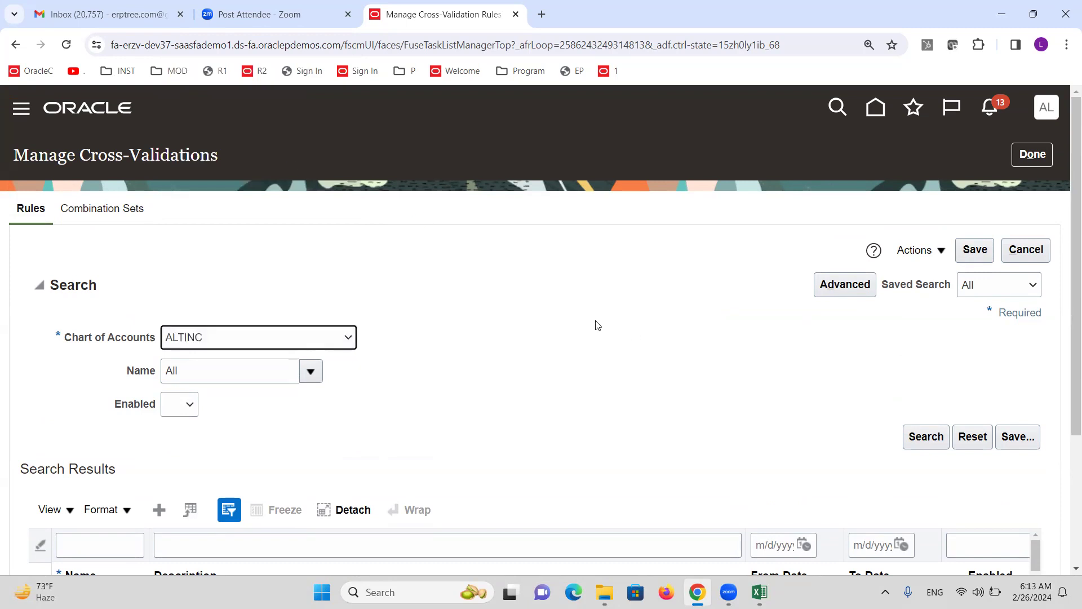
click(157, 510)
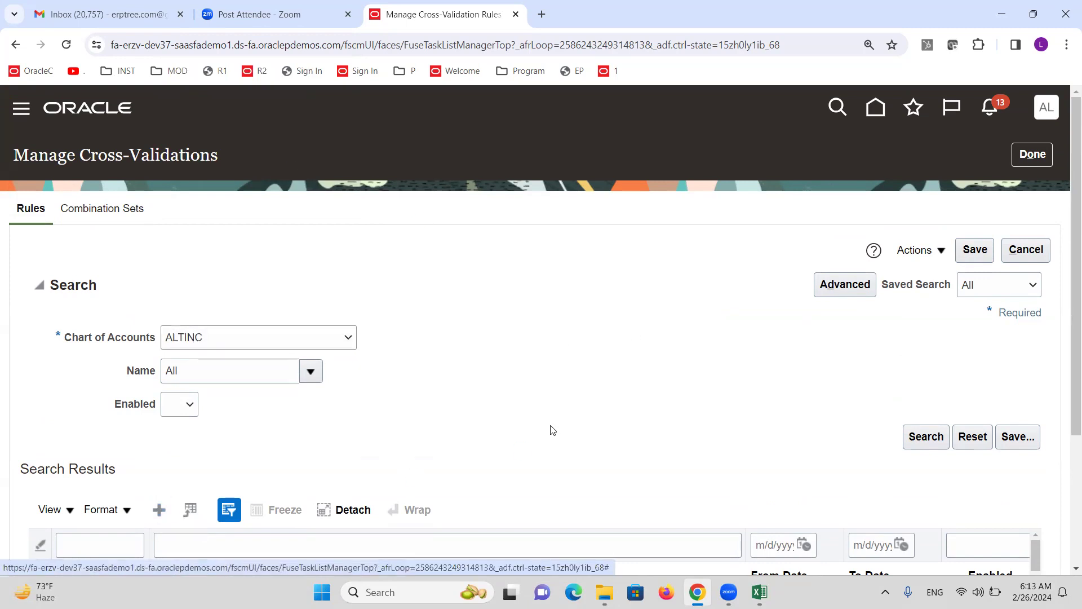
scroll(504, 384, down, 3)
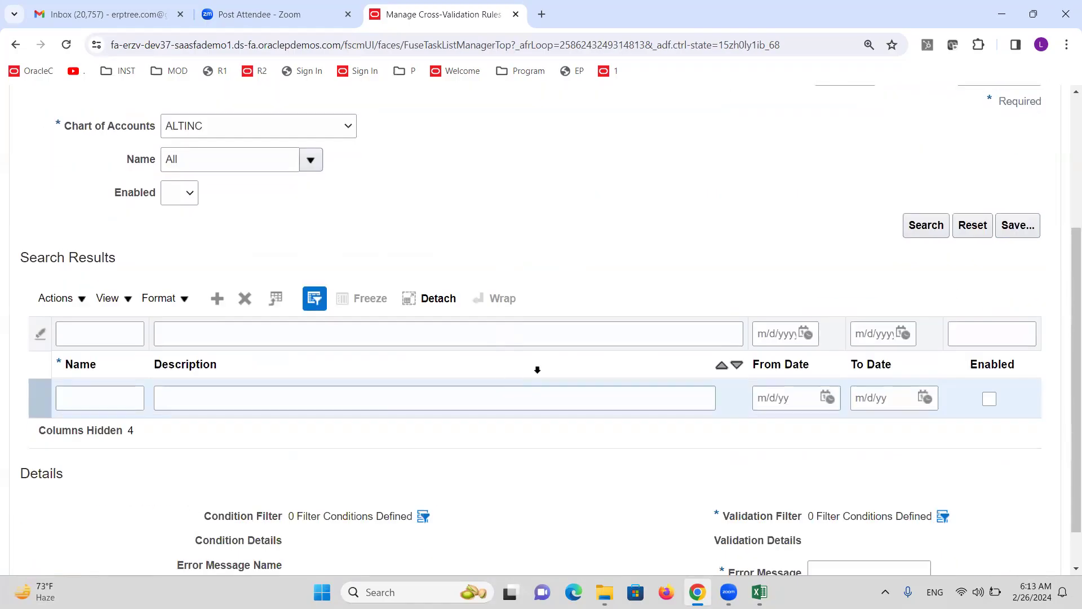
Name the rule CVR1 and paste the company 1000/department 3000 note from Excel as its description
click(102, 472)
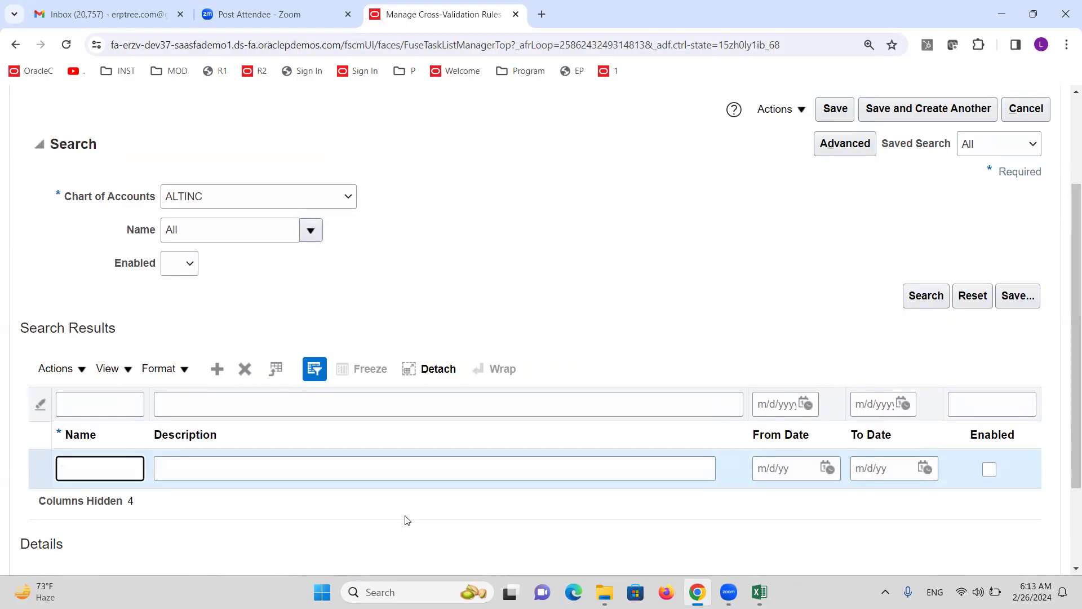
text(cVR1)
key(Tab)
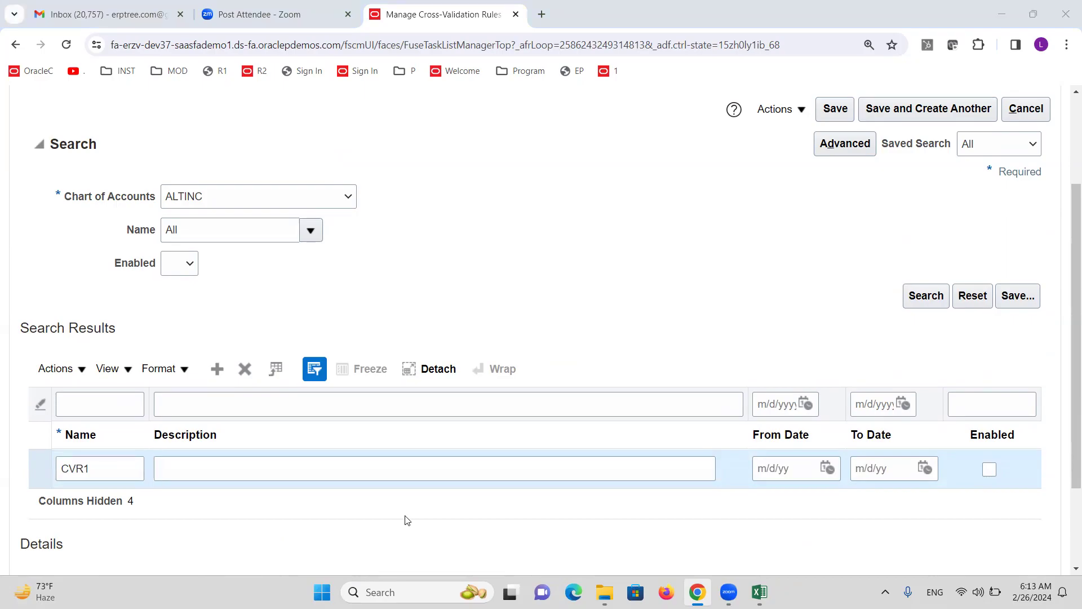
key(alt+Tab)
key(alt+Tab)
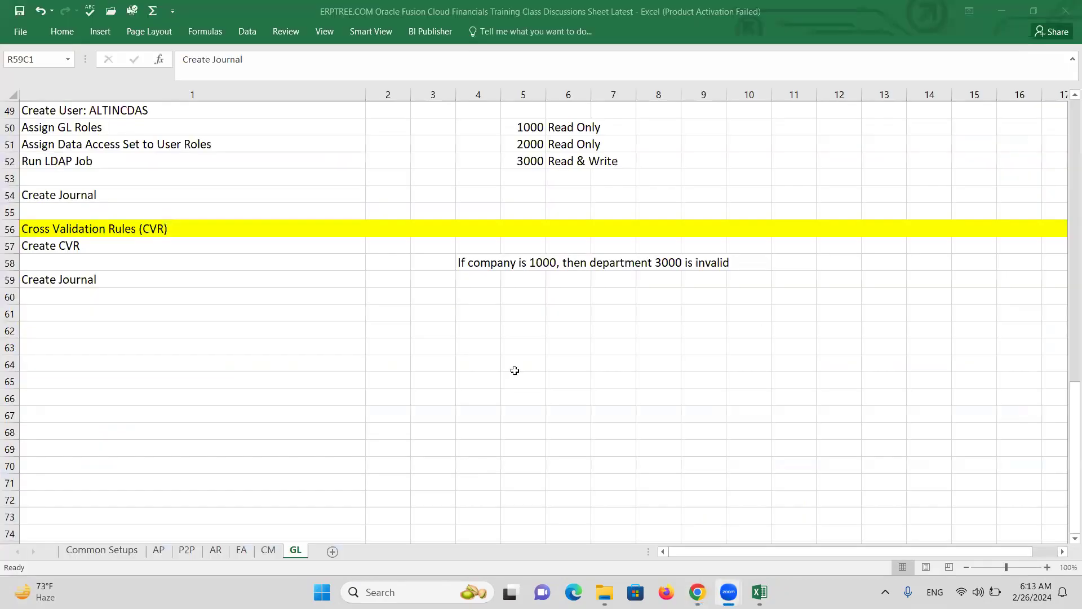
click(472, 263)
key(ctrl+c)
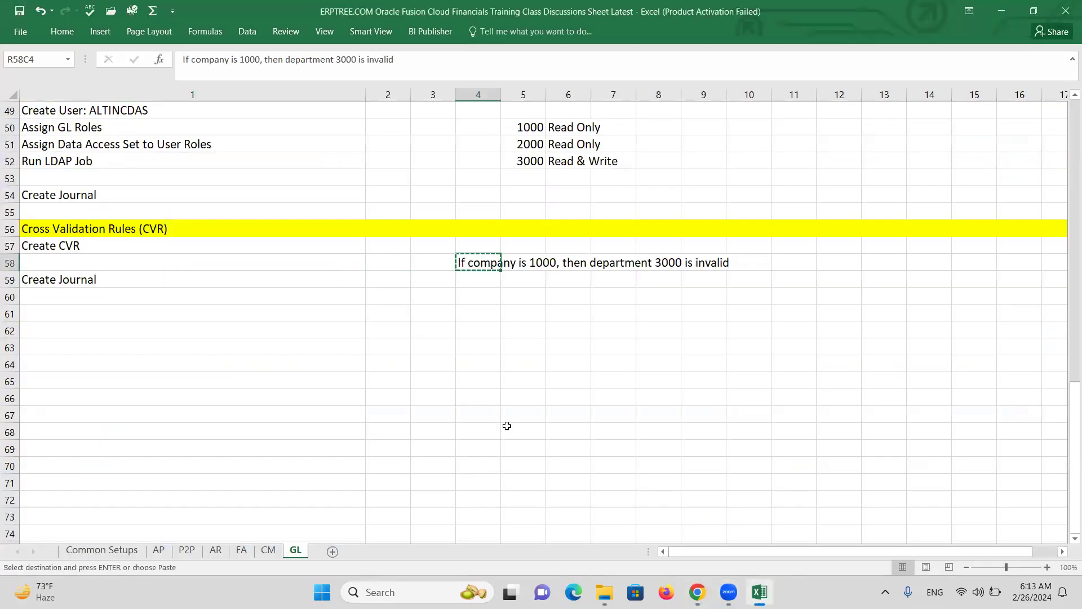
key(alt+Tab)
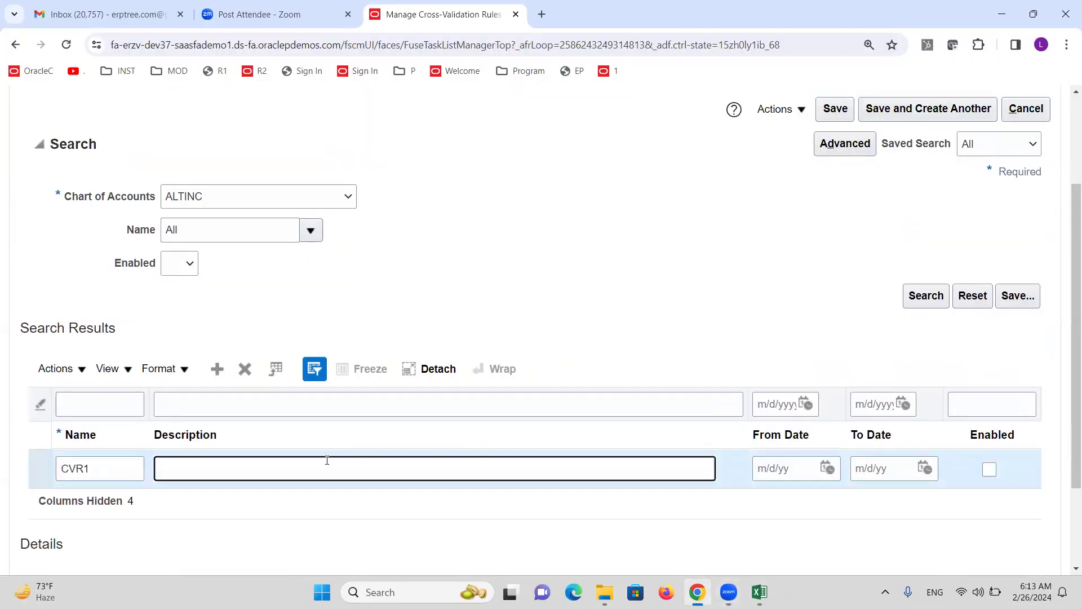
key(ctrl+v)
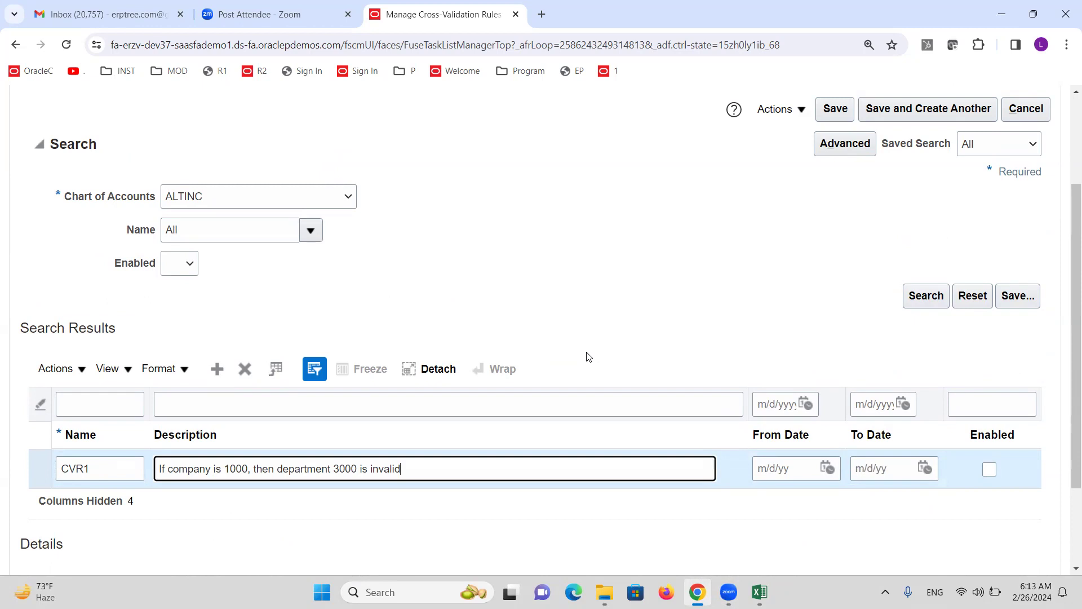
Set the From Date to 2/1/24 and enable the rule
click(828, 469)
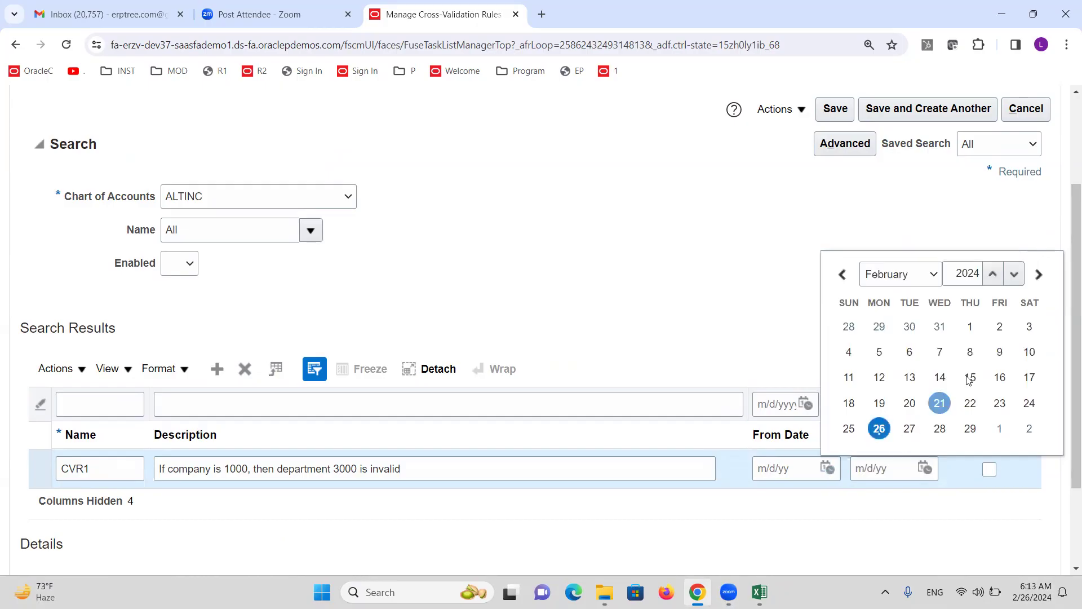
click(971, 327)
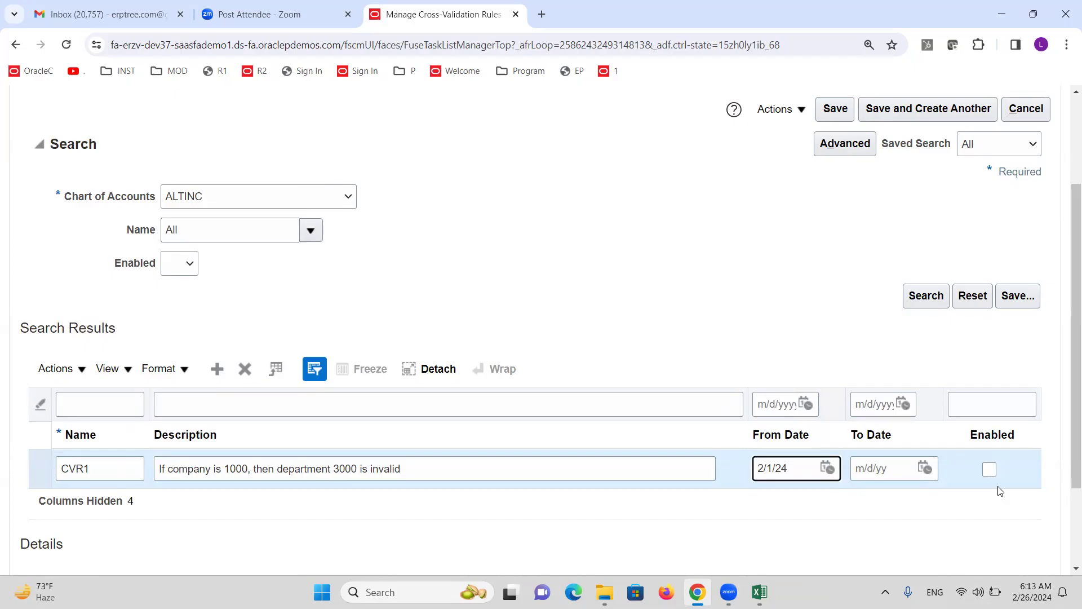
click(989, 471)
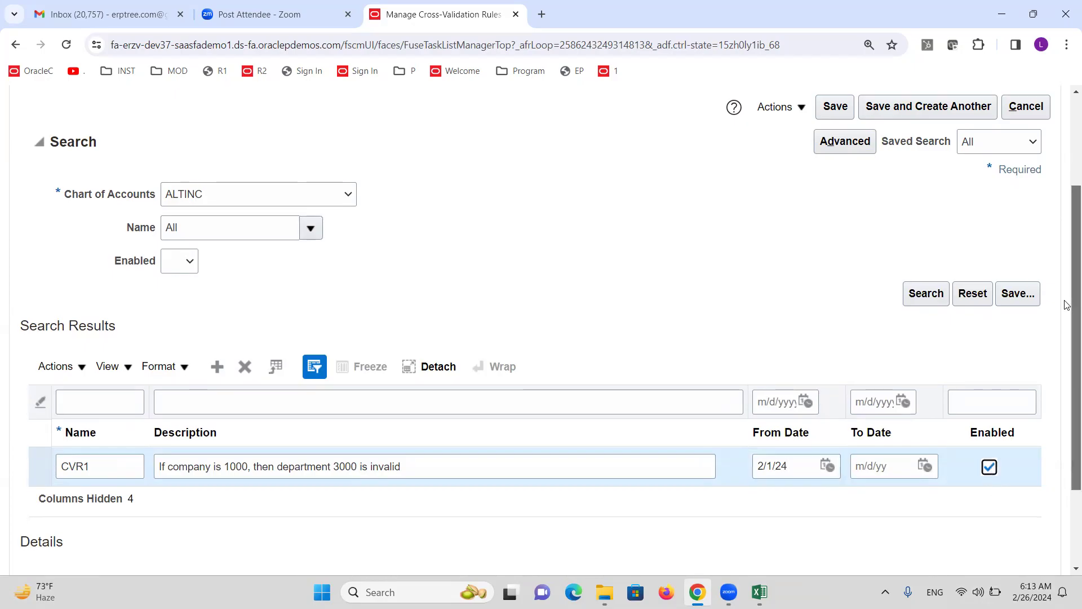
Add a Company equals 1000 condition filter to CVR1
scroll(1067, 291, down, 2)
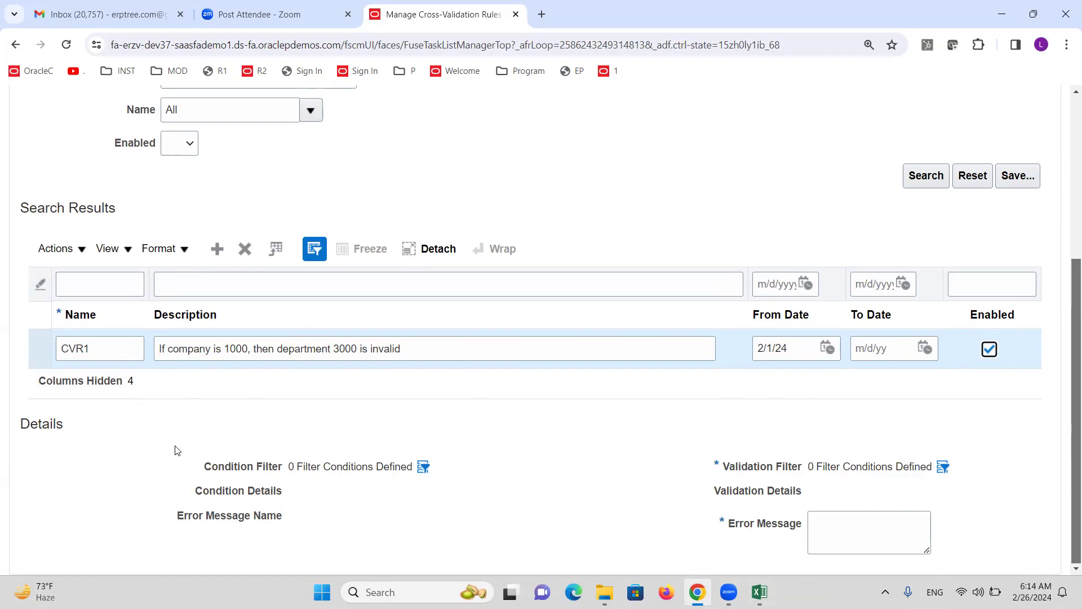
click(422, 468)
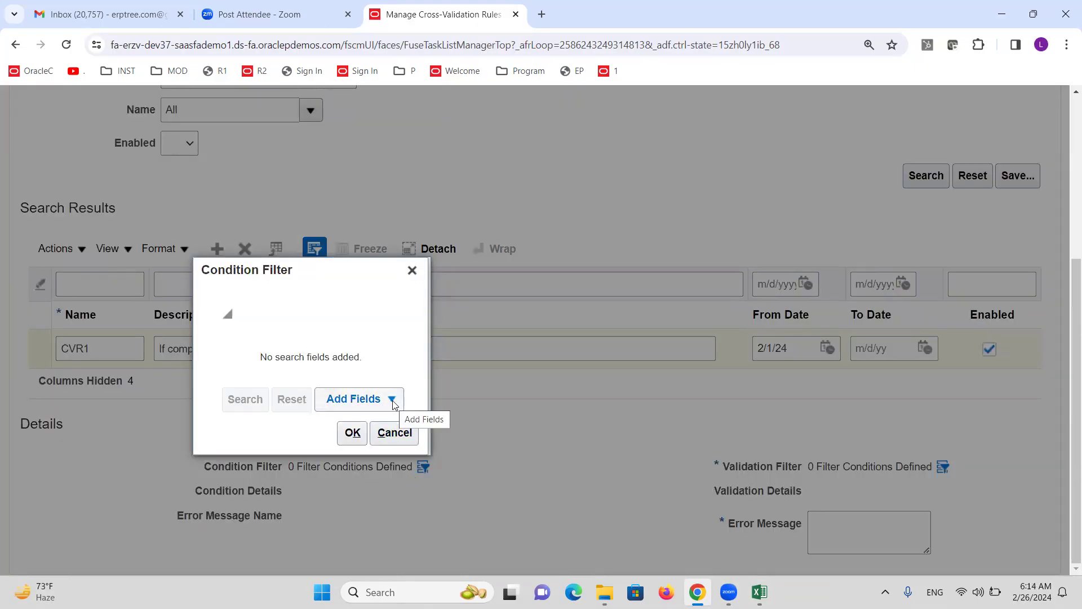
click(392, 400)
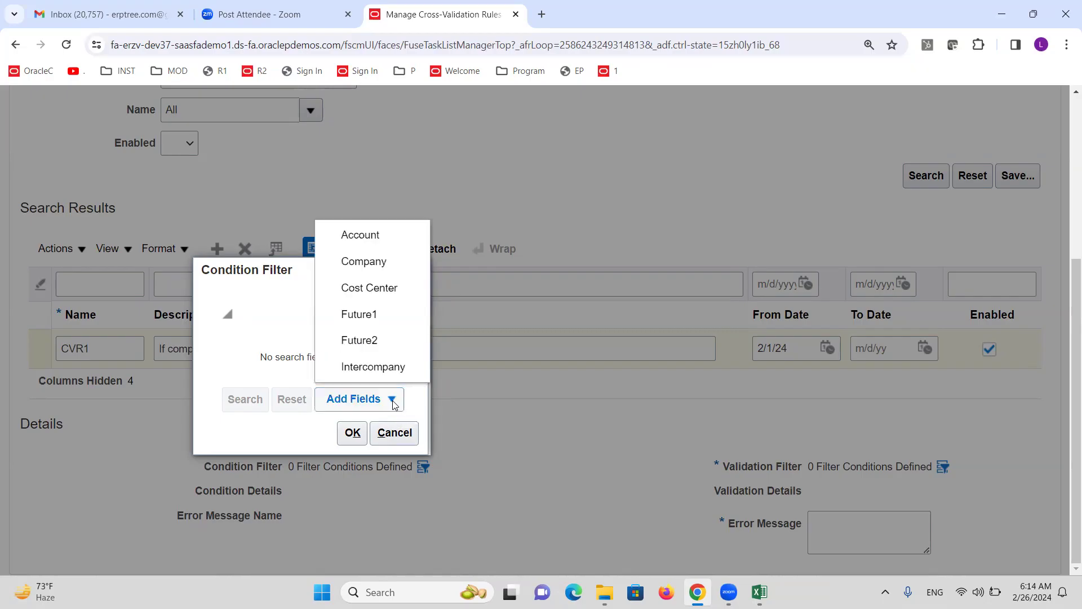
click(357, 268)
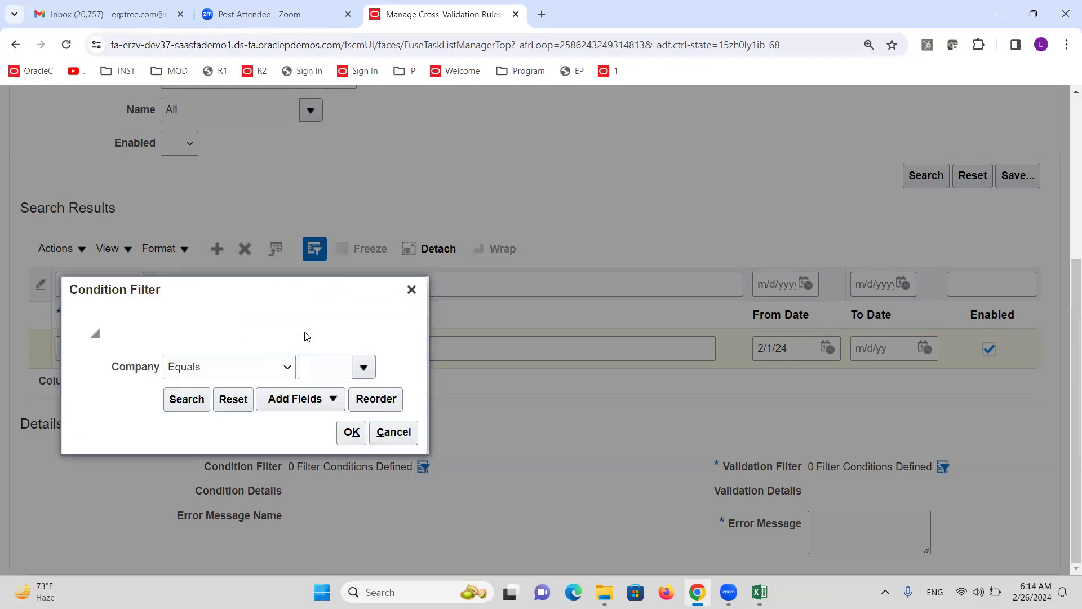
click(364, 369)
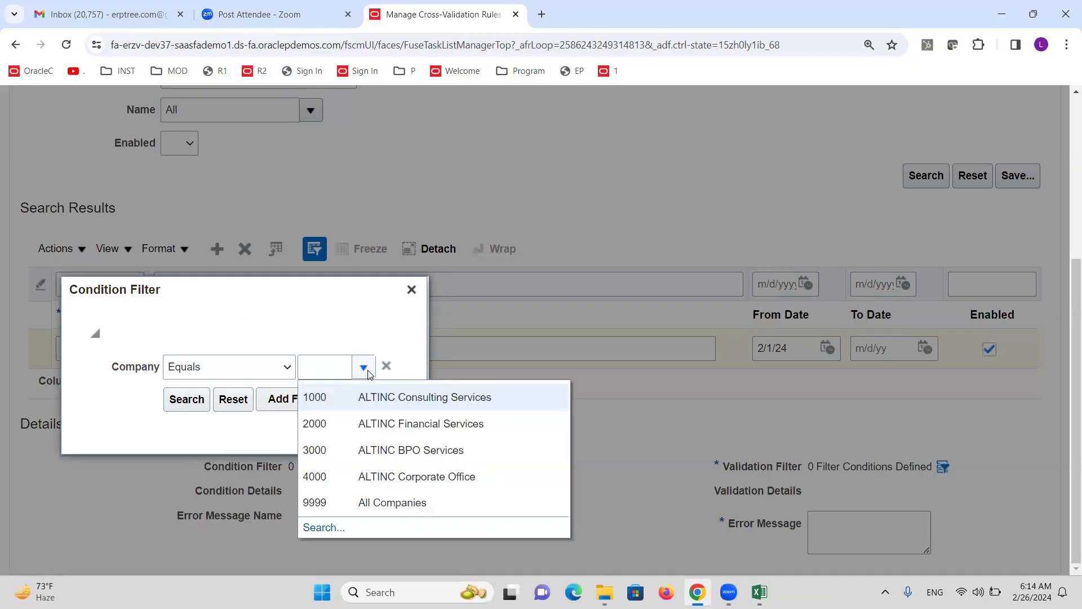
click(333, 398)
click(350, 434)
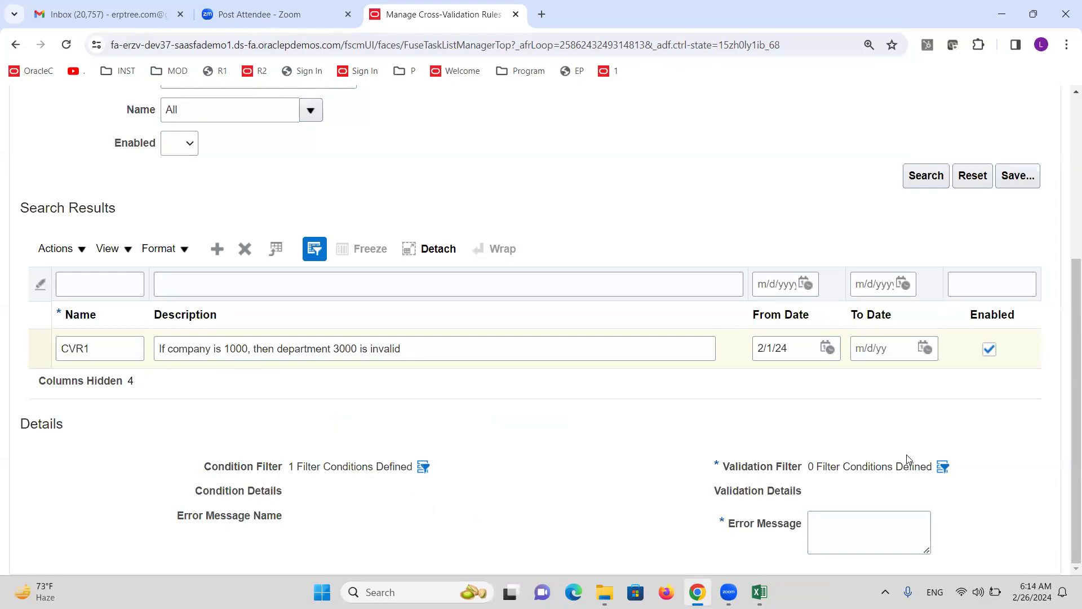
Add the Cost Center field to CVR1's validation filter with value 3000
click(944, 468)
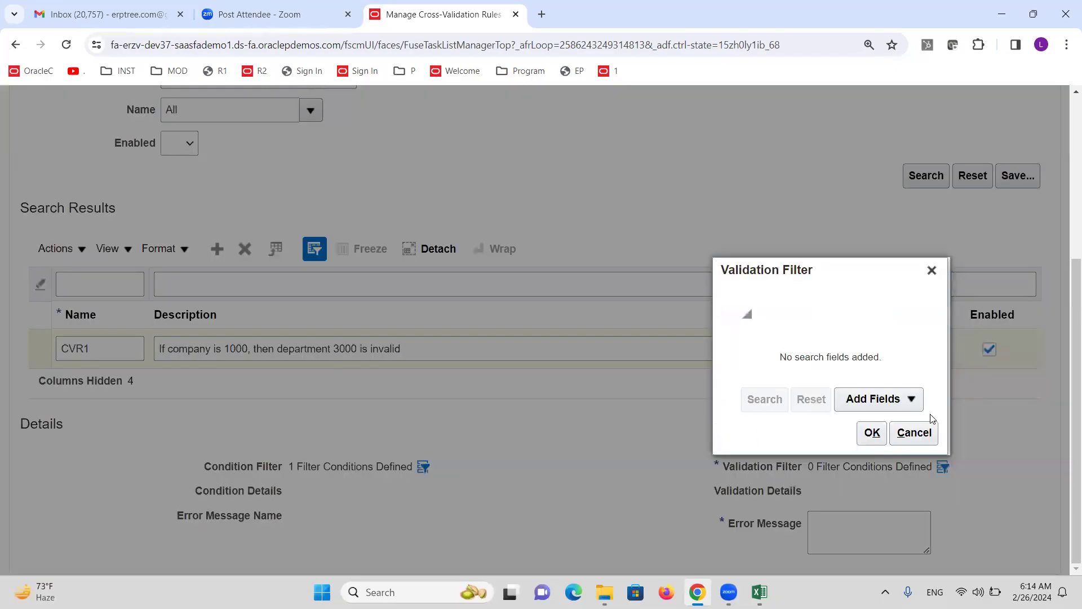
click(912, 402)
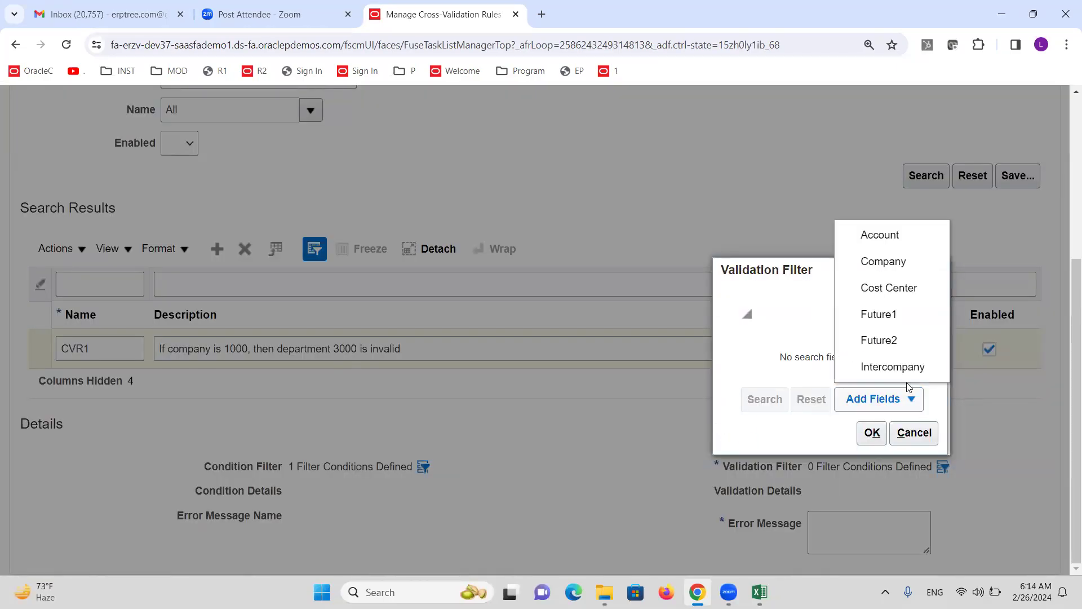
click(889, 289)
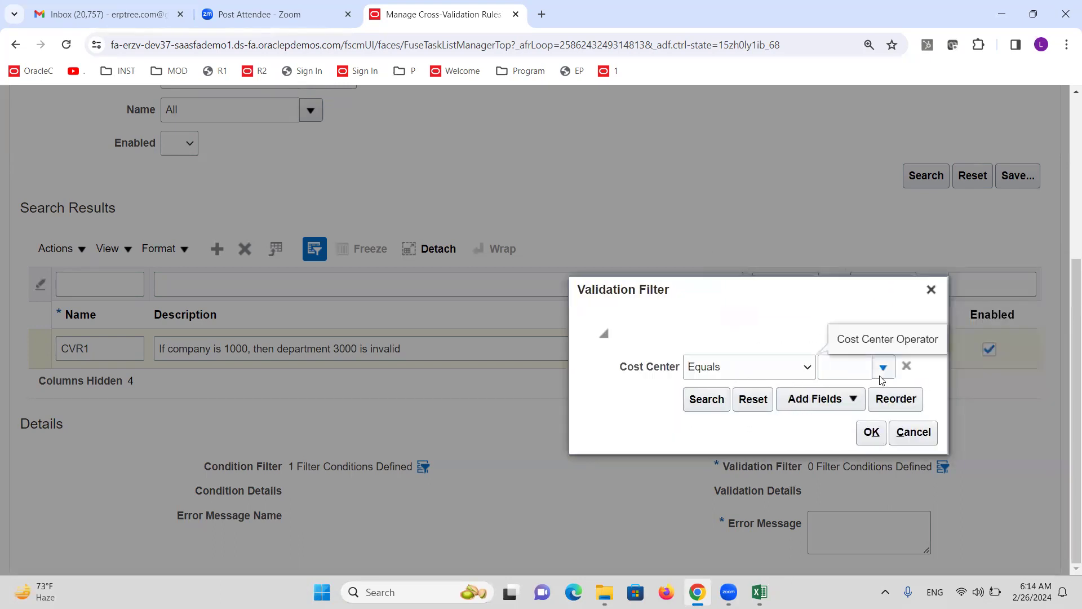
click(883, 371)
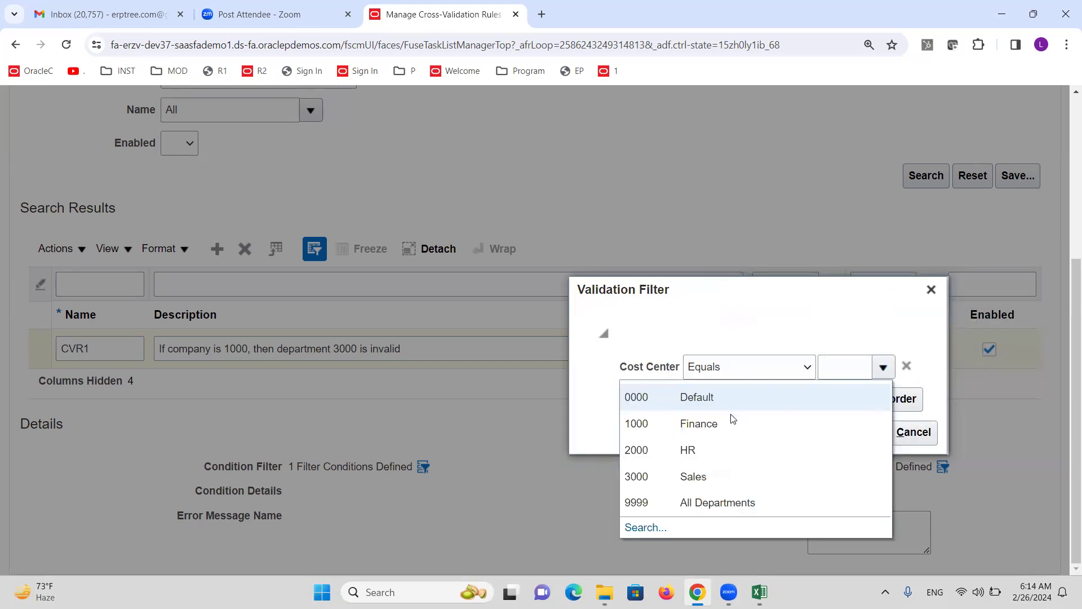
click(713, 470)
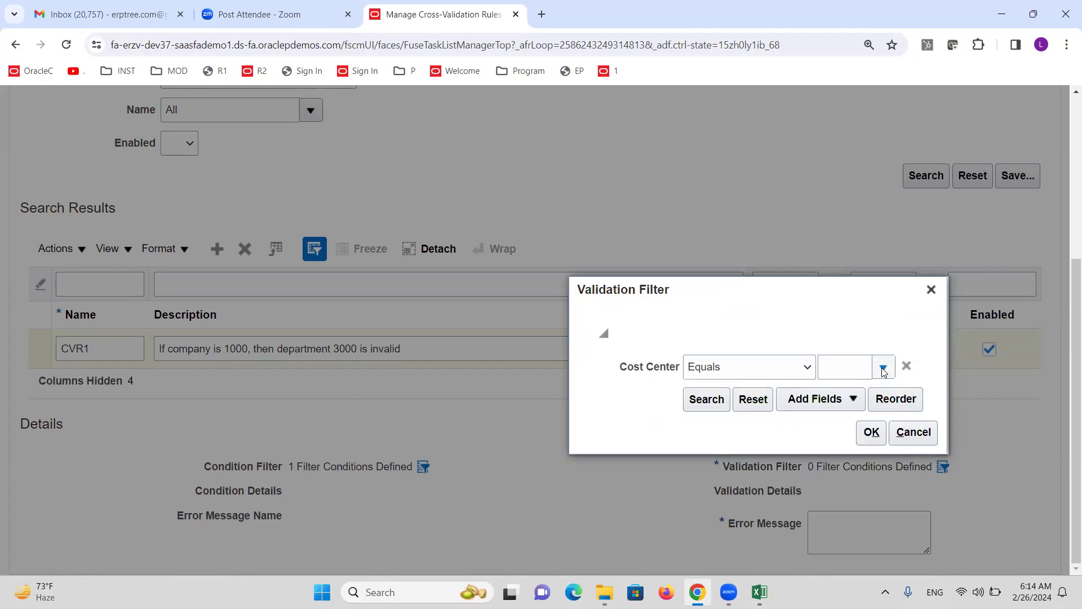
click(883, 371)
click(718, 478)
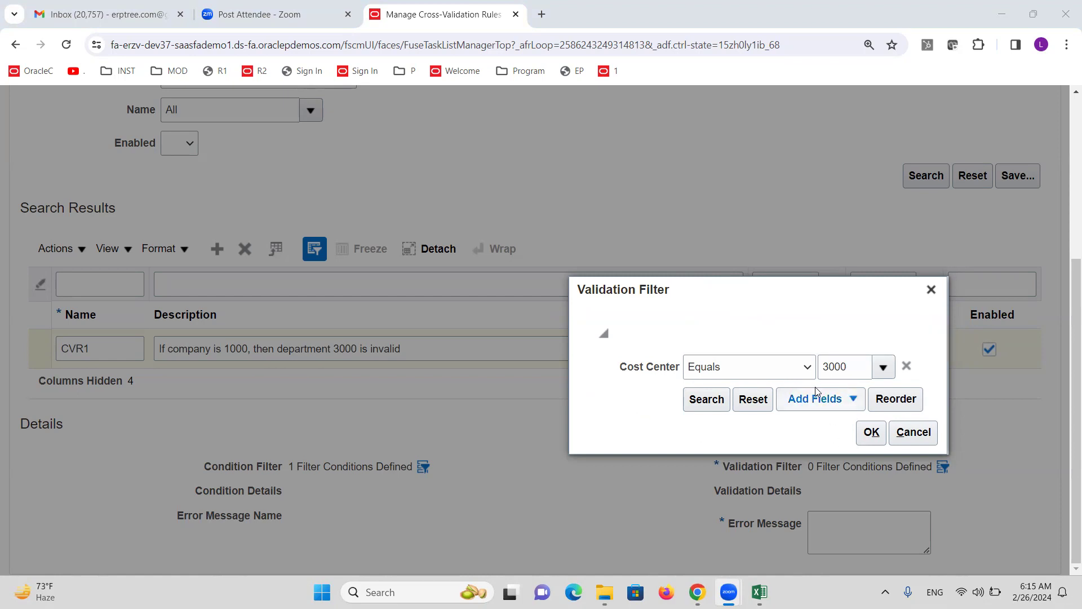
Set the Cost Center operator to Does not equal and apply the validation filter
click(808, 368)
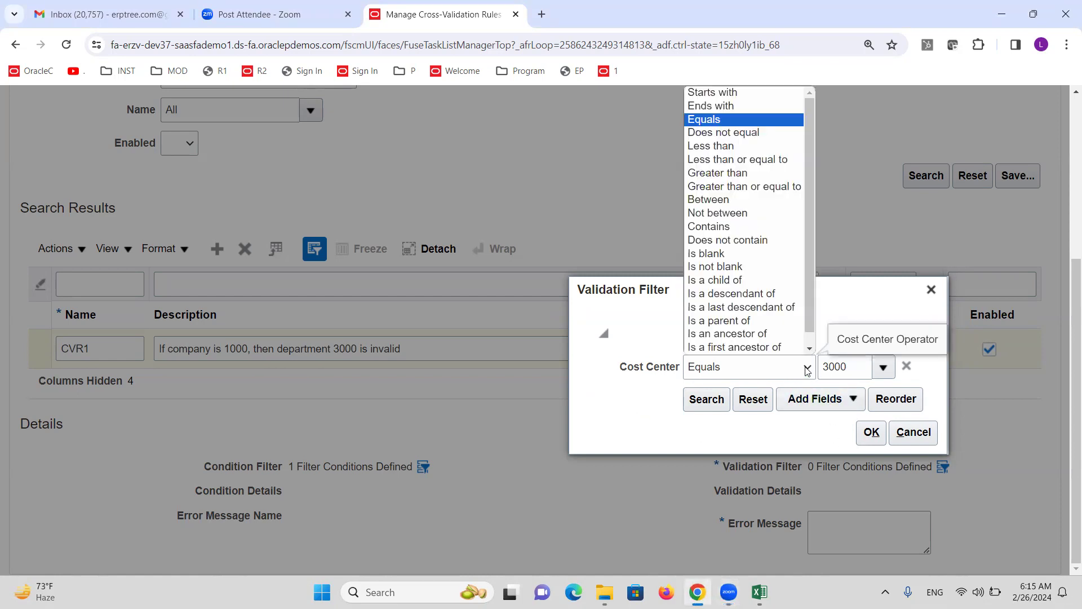
click(724, 132)
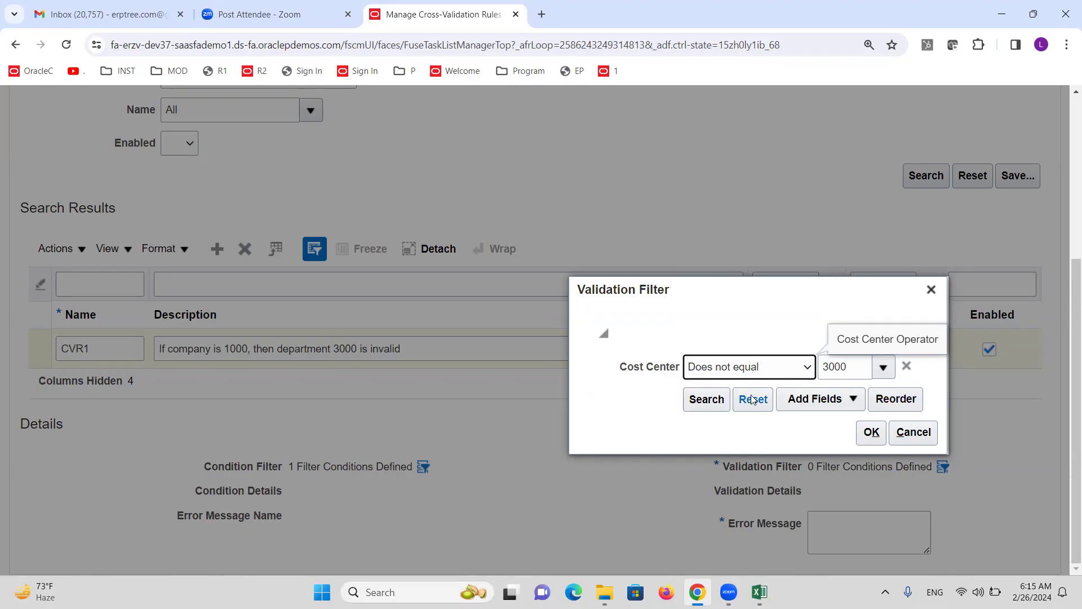
click(744, 372)
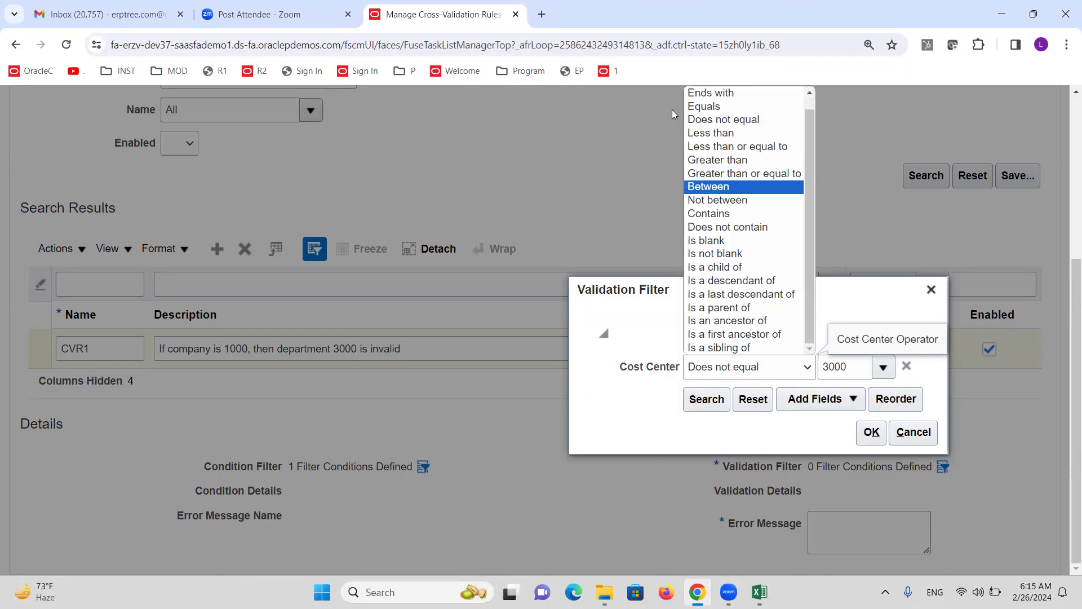
scroll(728, 214, up, 1)
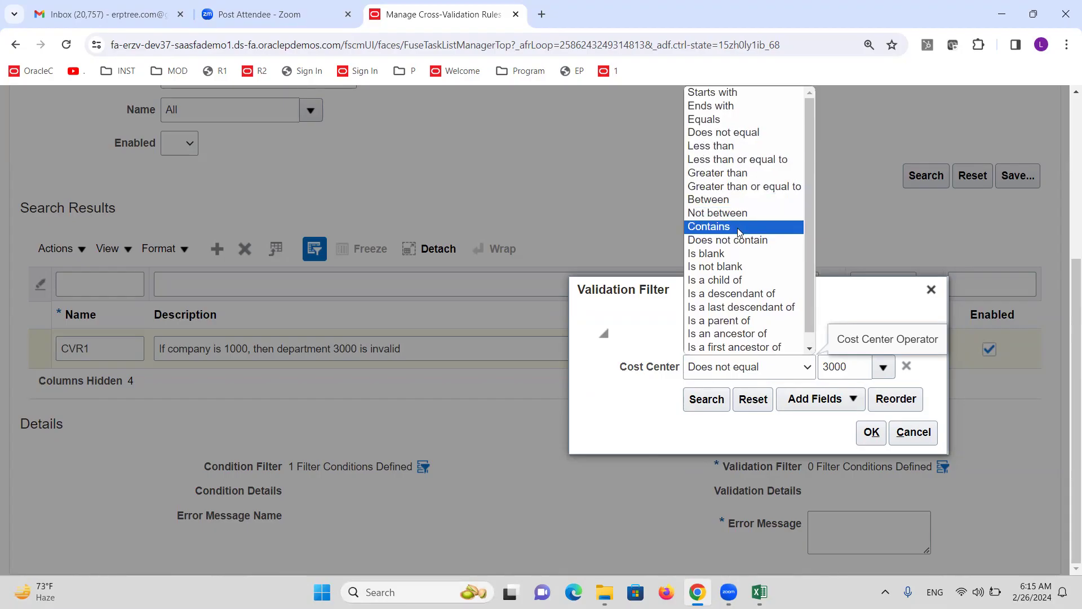
click(725, 120)
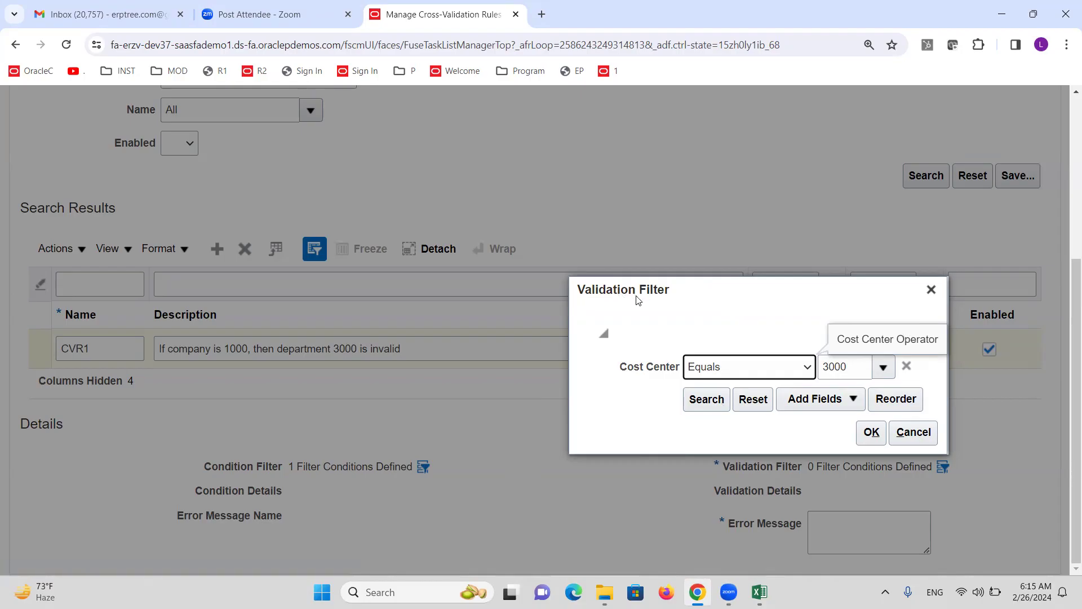
click(795, 364)
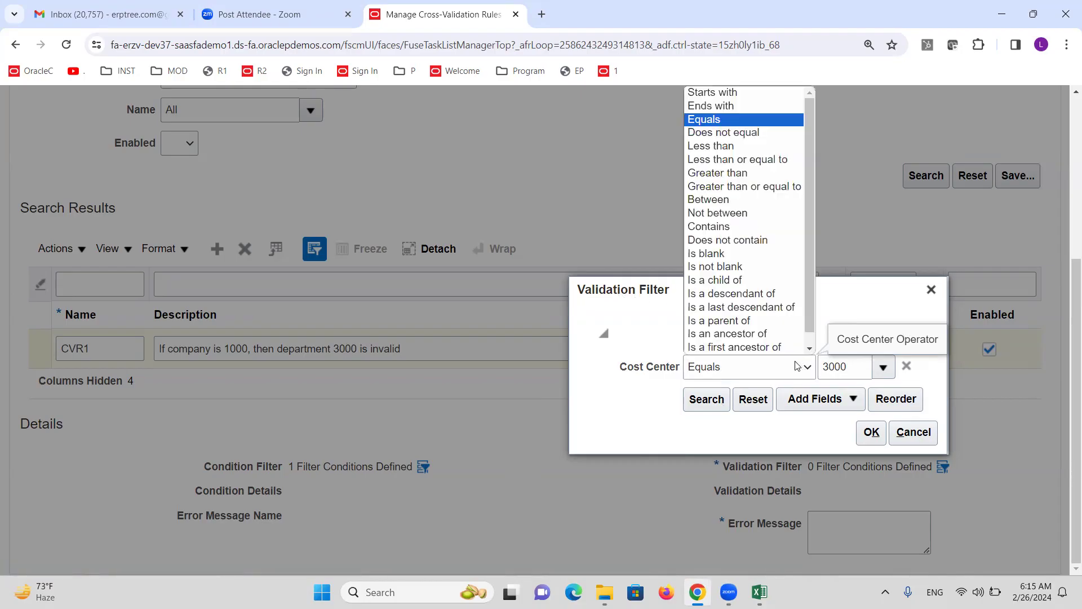
scroll(745, 225, down, 1)
click(717, 120)
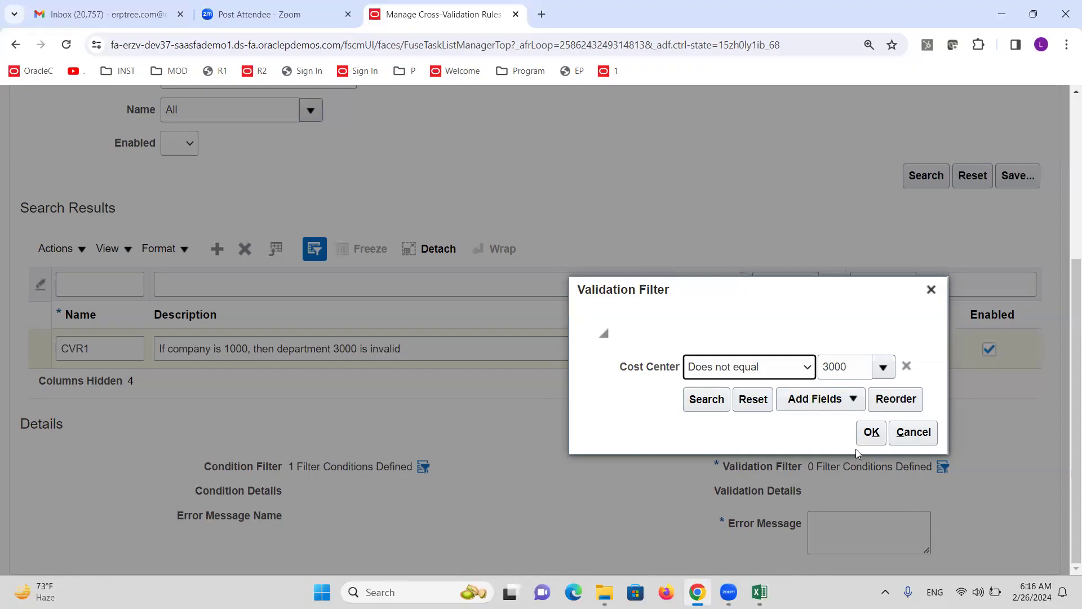
click(871, 433)
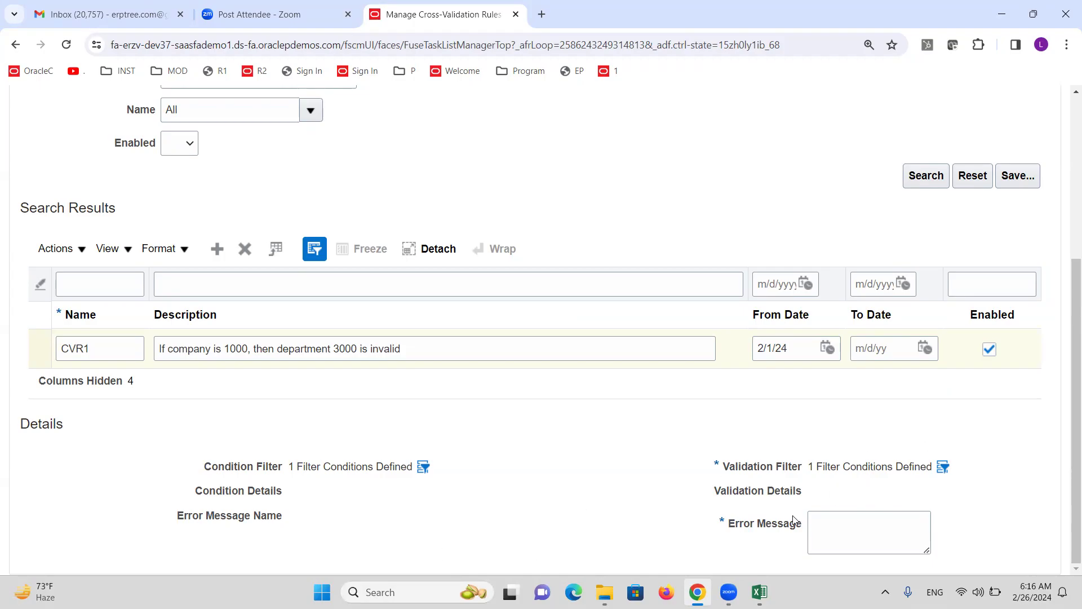
Enter 'Department 3000 is invalid' as CVR1's error message
click(821, 532)
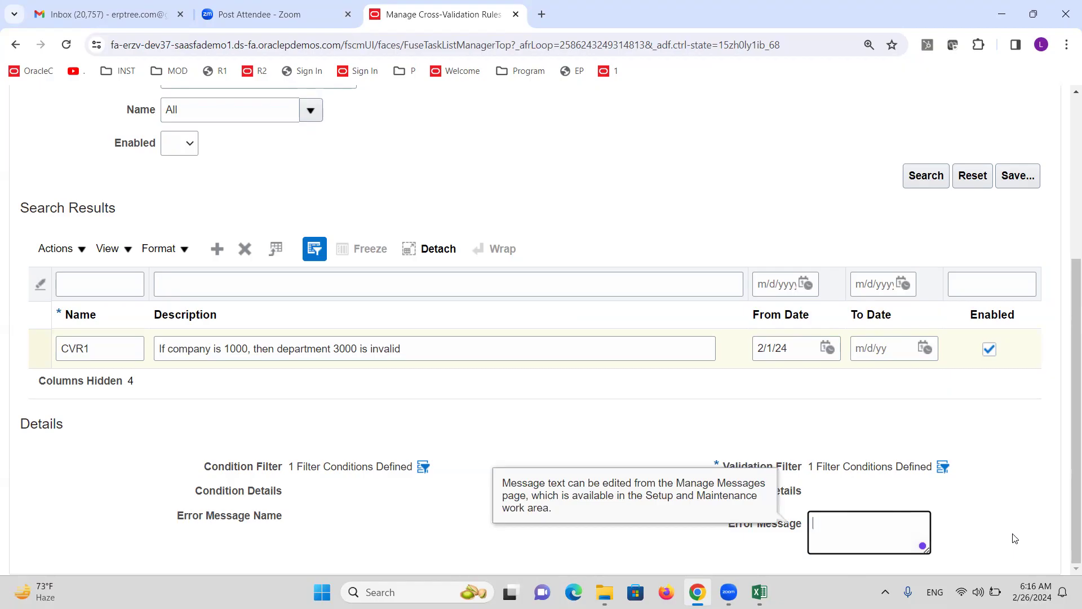
text(Department 3000 is invalid)
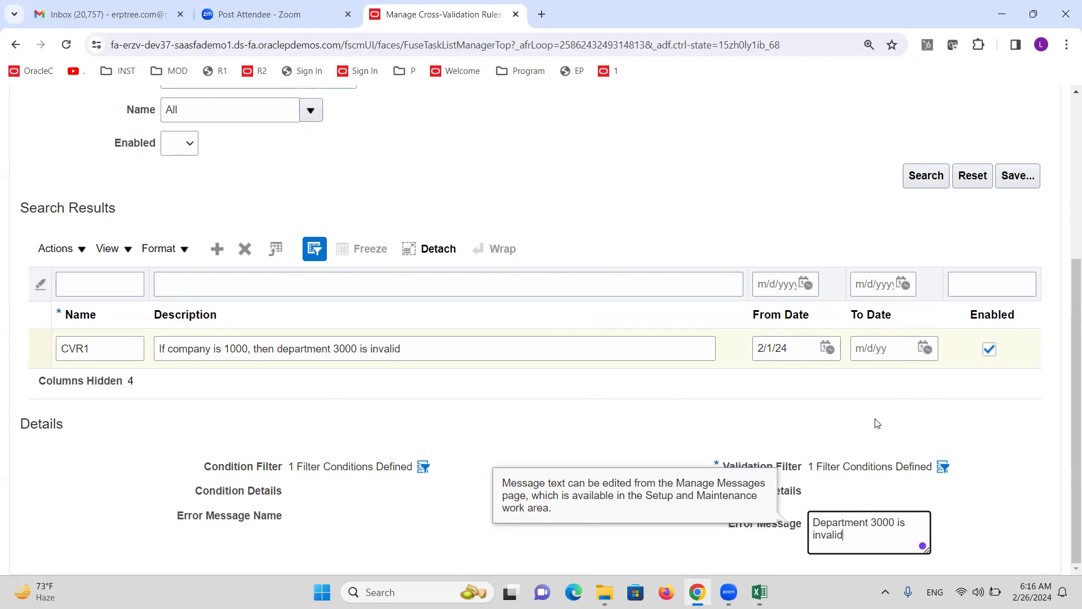
click(573, 455)
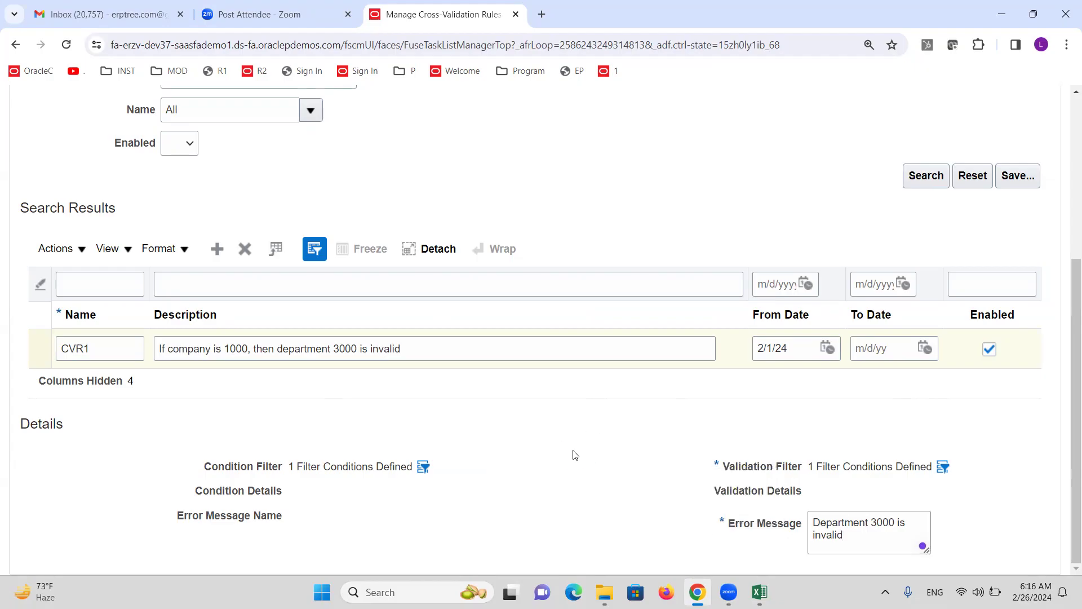
scroll(571, 465, up, 3)
Save the CVR1 cross-validation rule
scroll(572, 462, down, 3)
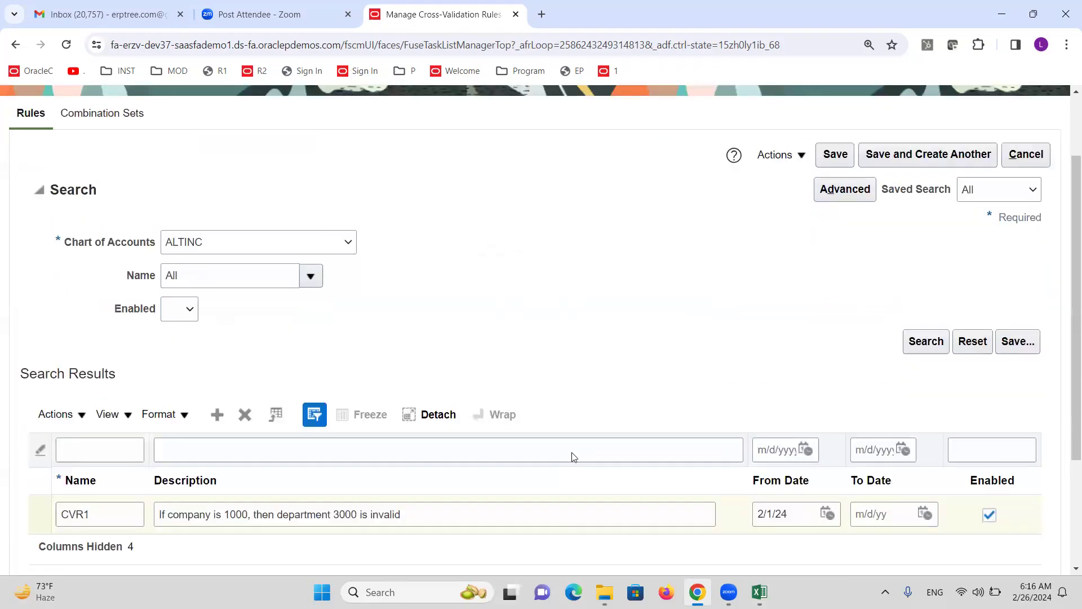
scroll(536, 488, up, 5)
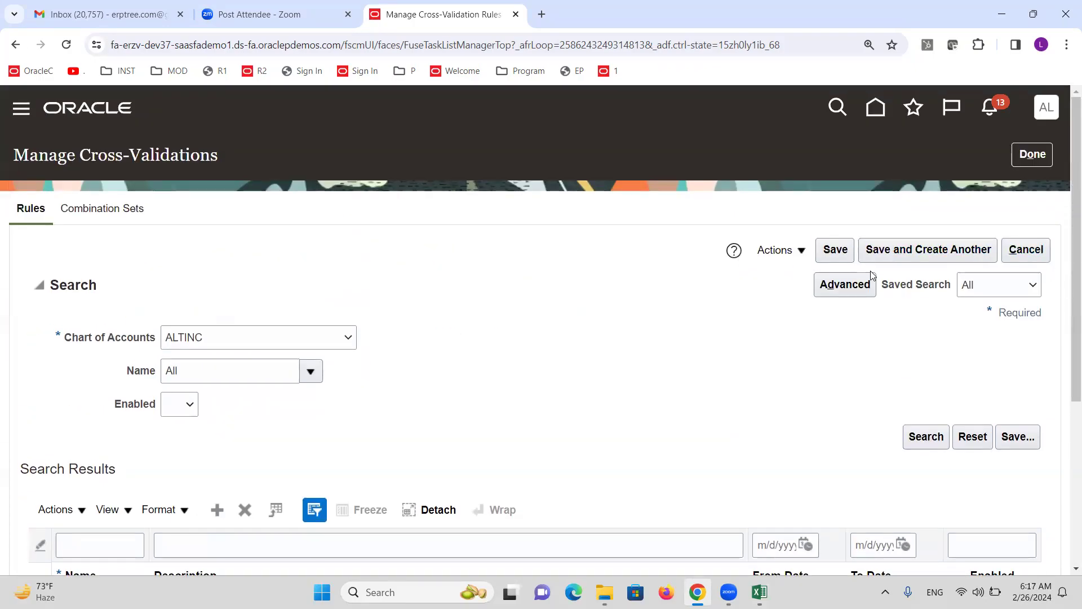
click(803, 252)
click(695, 305)
click(836, 251)
scroll(738, 417, down, 3)
scroll(735, 409, down, 1)
scroll(689, 456, up, 4)
click(836, 250)
Close the rule page with Cancel and Done to reach Setup: Financials
scroll(800, 344, down, 3)
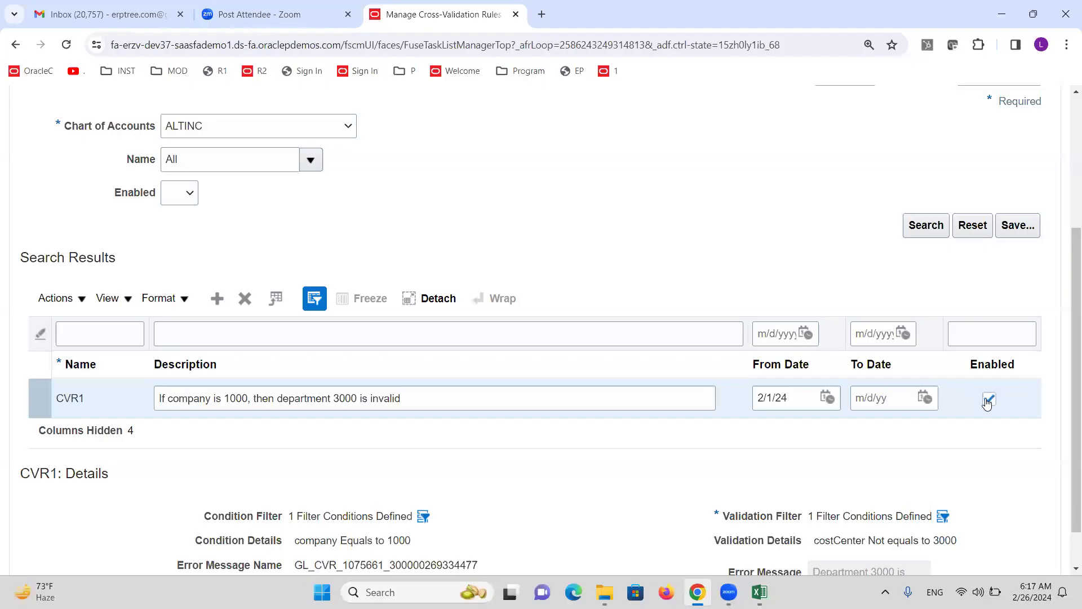
scroll(799, 344, up, 4)
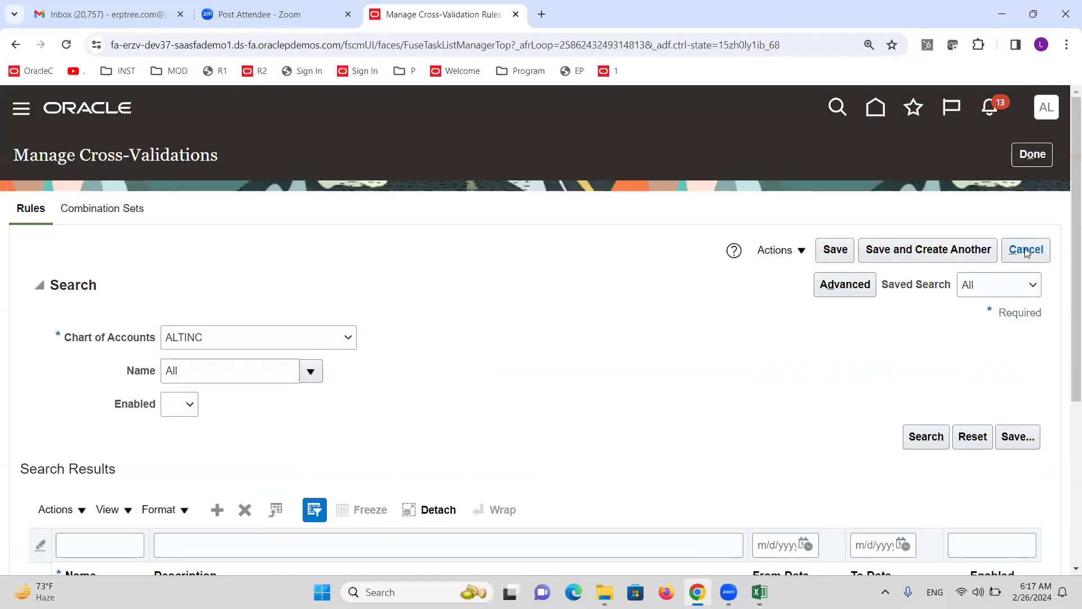
click(1025, 249)
click(1034, 158)
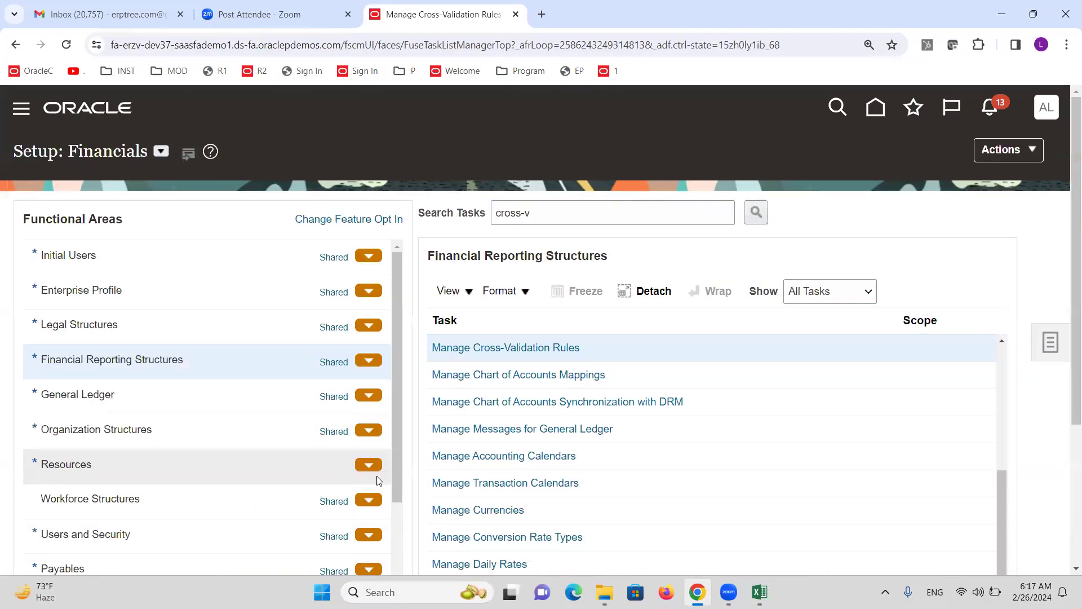
Save the Excel setup notes at the Create Journal note, then return to Chrome
click(759, 592)
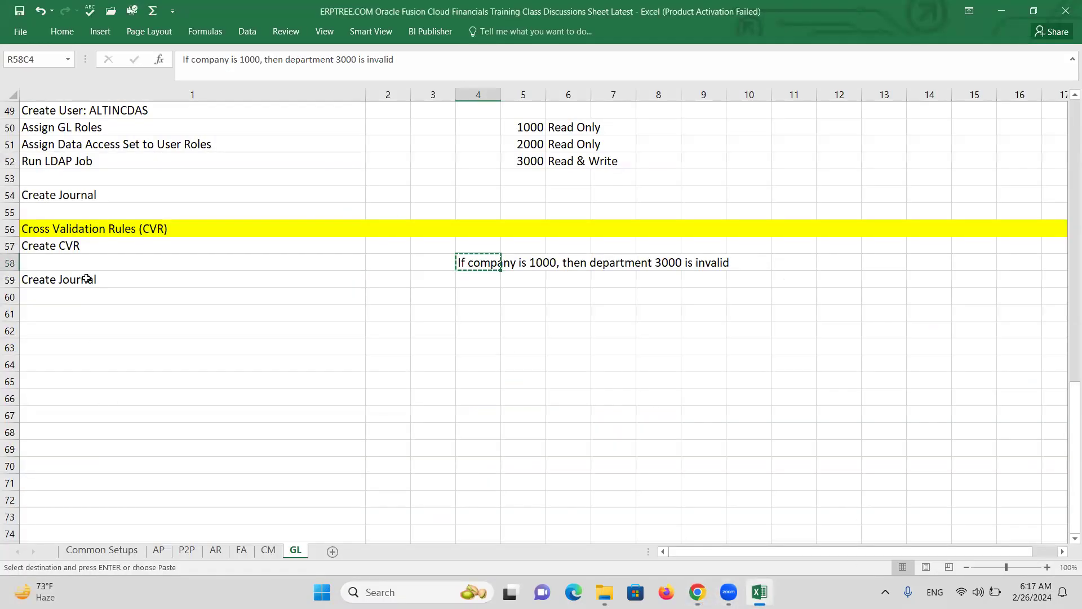
click(88, 279)
key(ctrl+s)
key(alt+Tab)
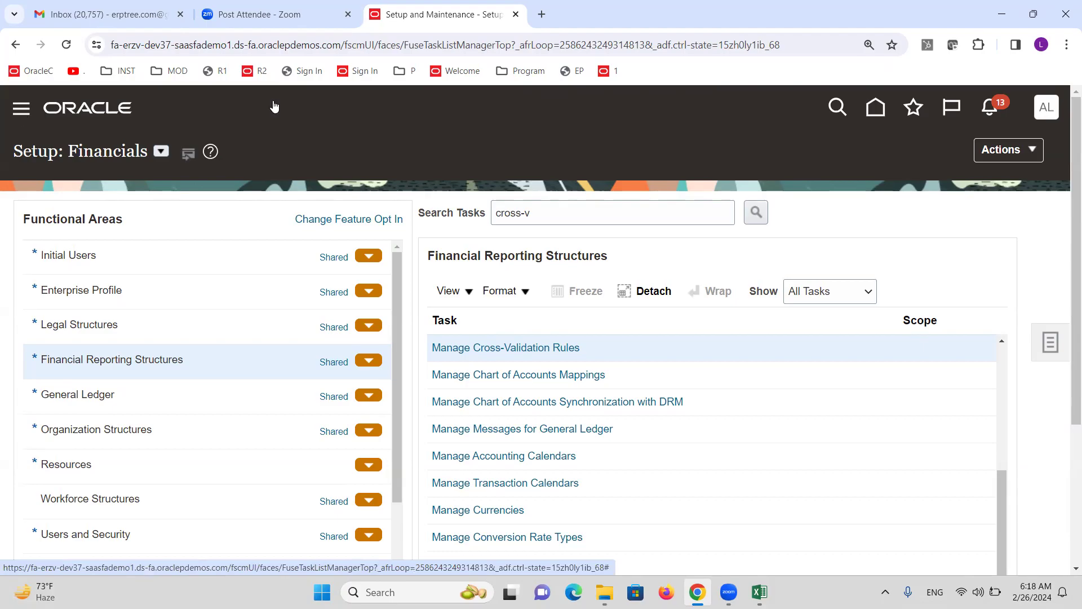
Duplicate the setup tab and open General Accounting > Journals from the Navigator
right_click(422, 14)
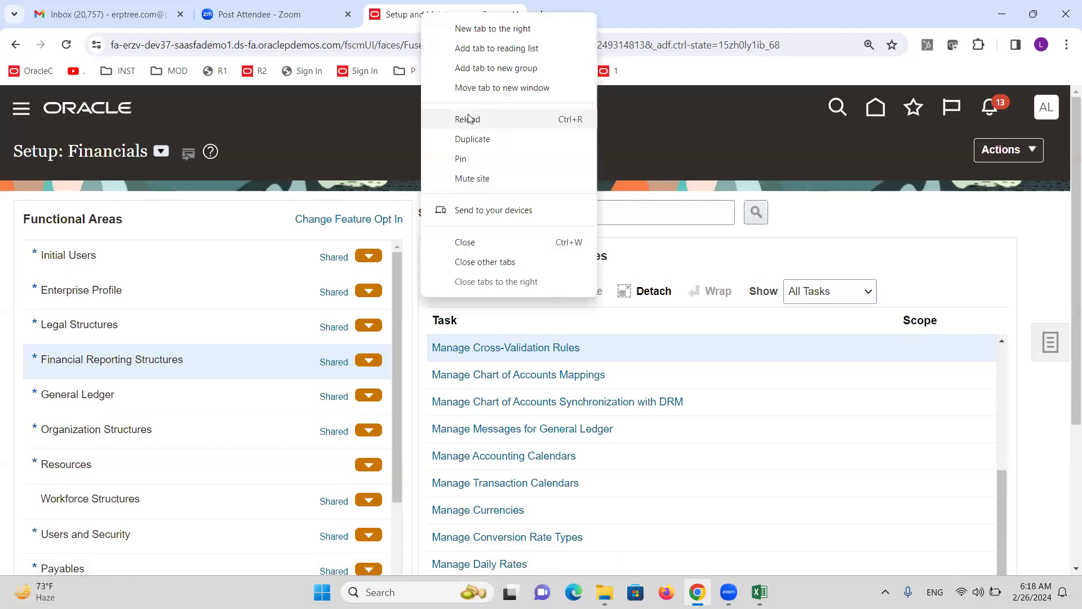
click(477, 140)
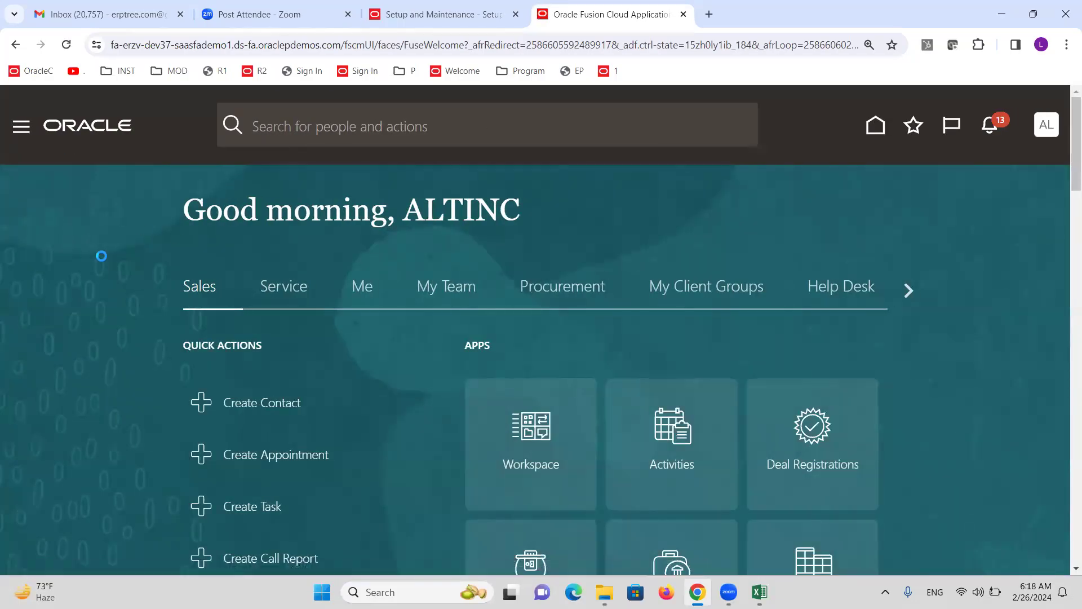
scroll(65, 251, down, 3)
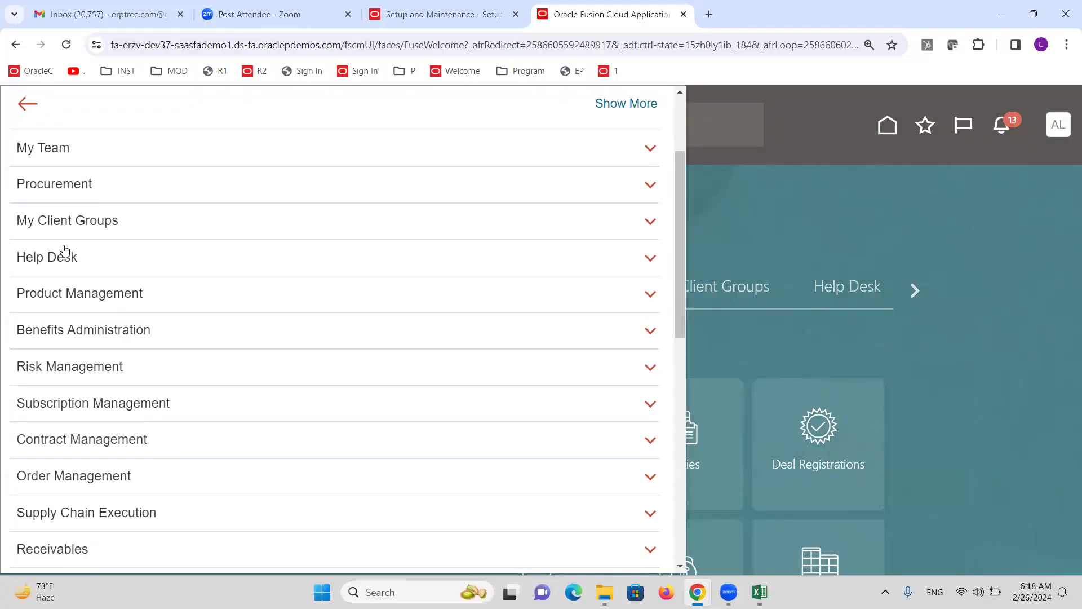
scroll(64, 250, down, 5)
click(111, 418)
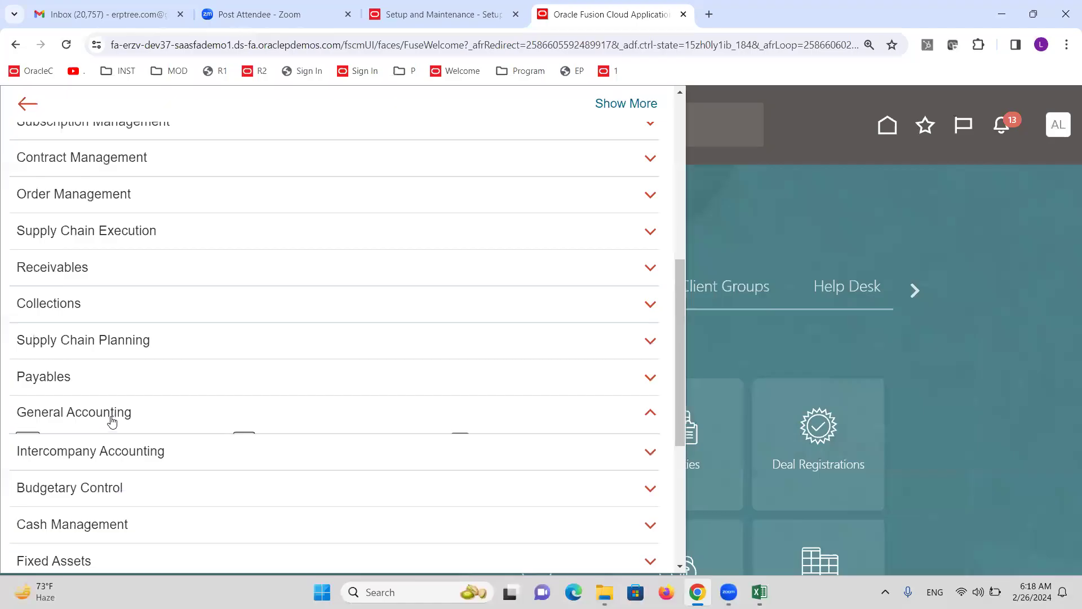
click(291, 441)
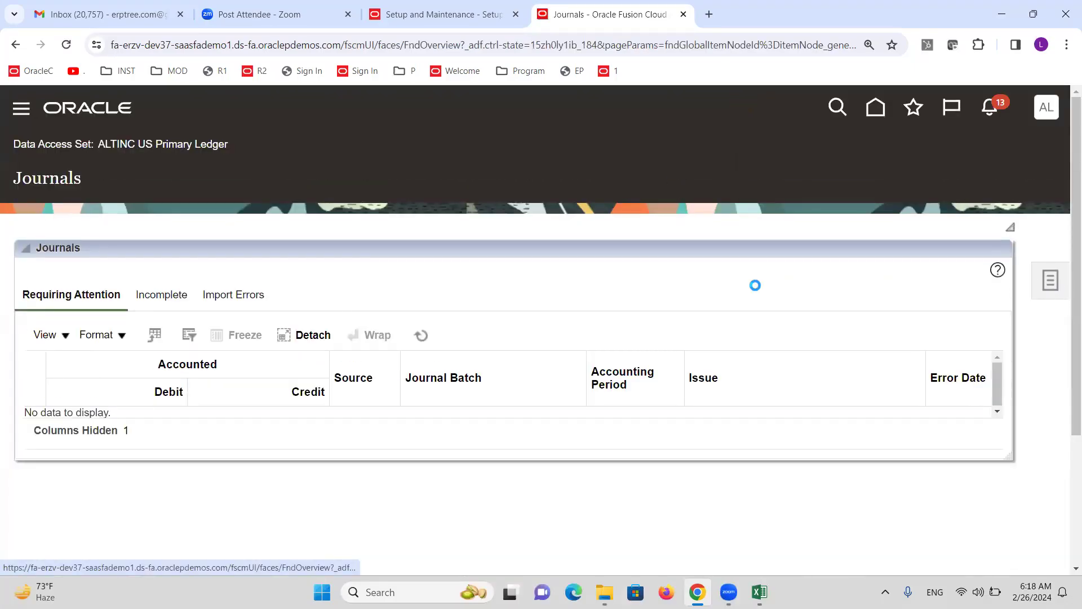
Create a new journal with batch name CVR and journal name CVR
click(864, 189)
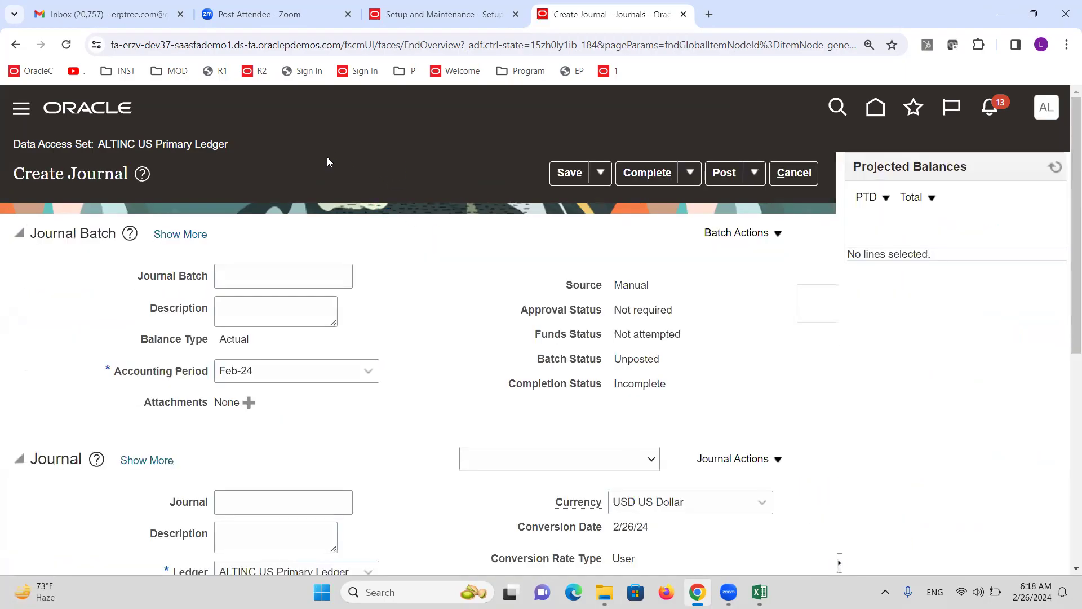
click(270, 273)
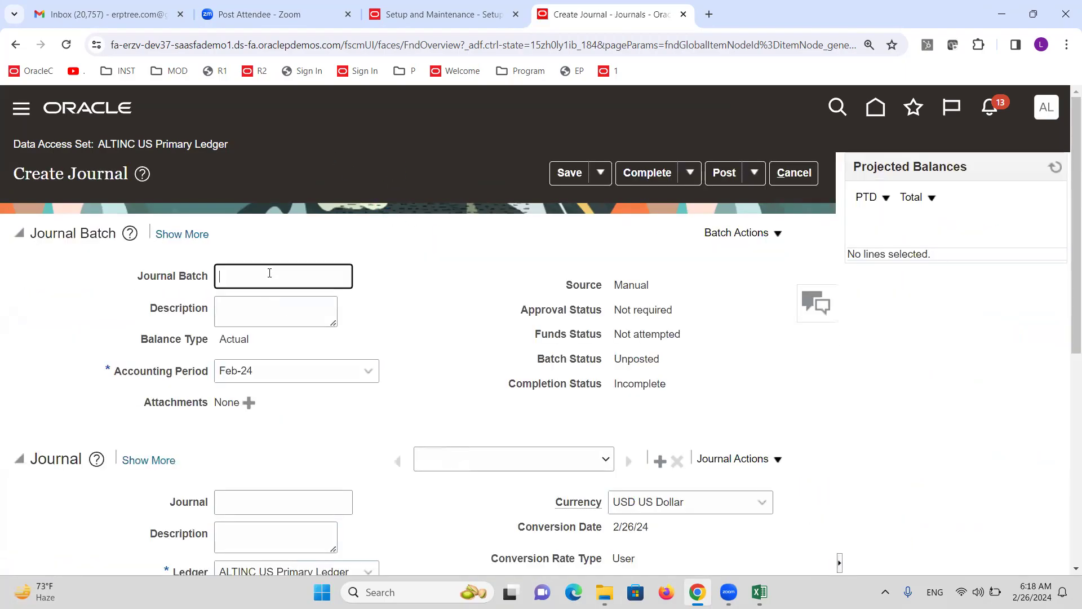
text(CVR)
scroll(374, 304, down, 4)
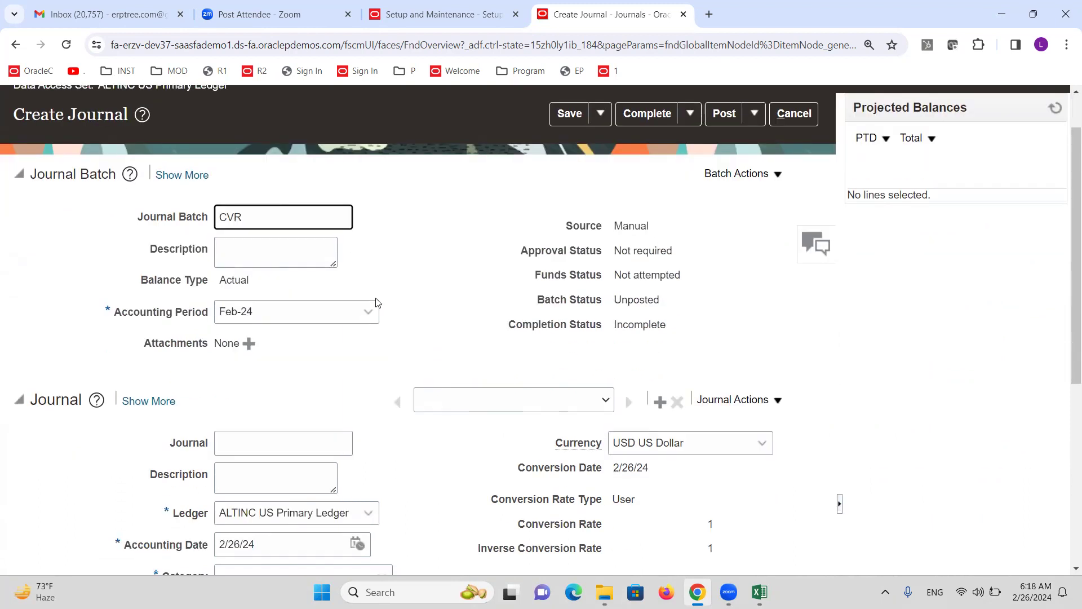
click(308, 289)
text(CG)
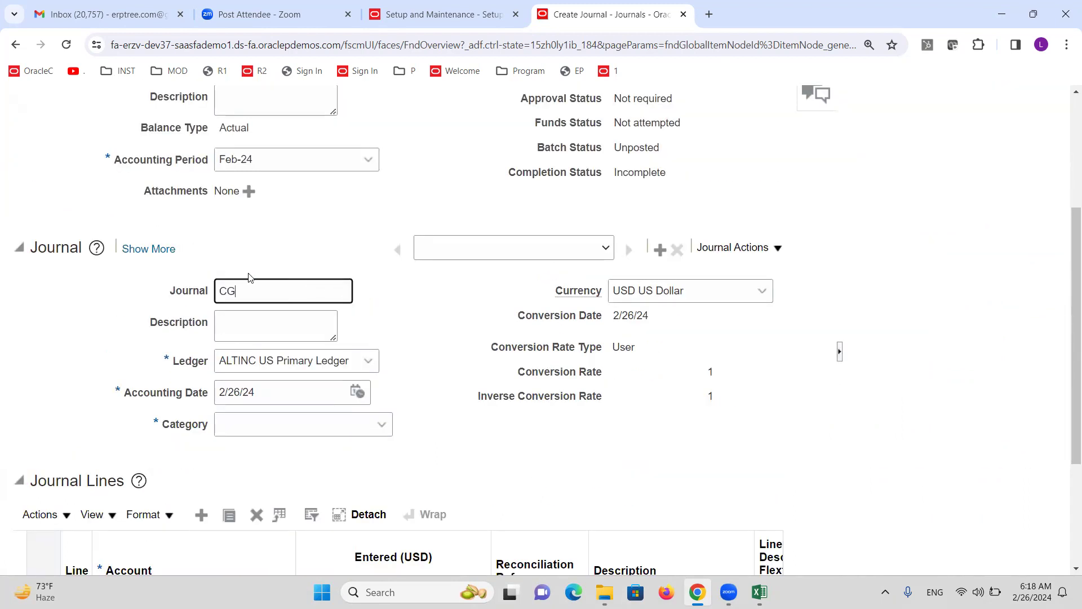
key(BackSpace)
text(VR)
Set the journal category to Adjustment and widen the Account column
click(341, 422)
text(AD)
click(274, 497)
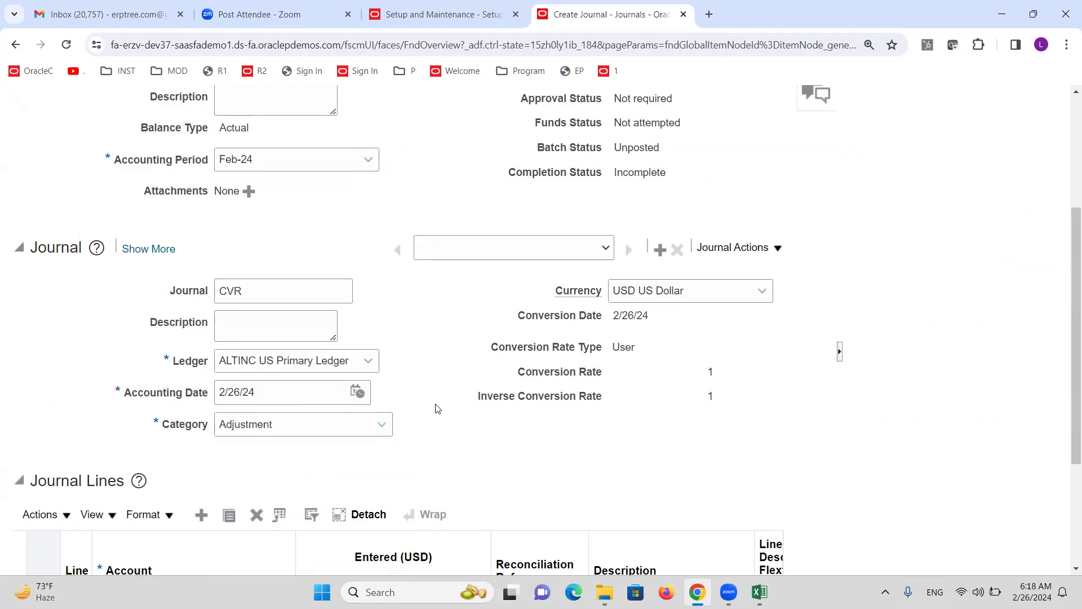
scroll(420, 325, down, 3)
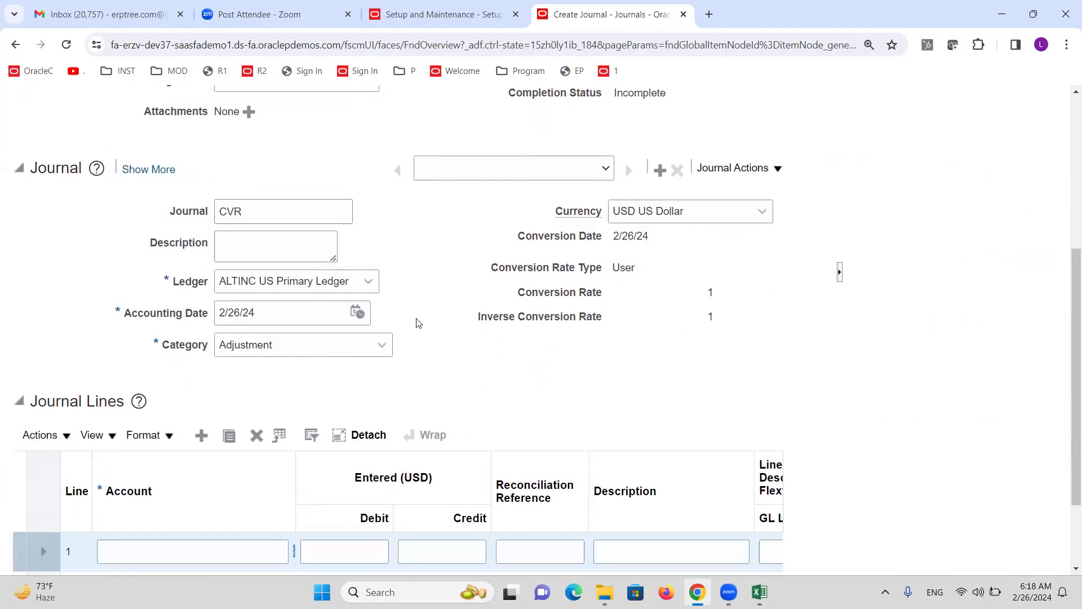
drag(296, 363, 364, 370)
Set line 1's account segments to 1000, 1000 Finance, 11010 Cash Checking- BA, 0000, 0000, 0000
click(298, 455)
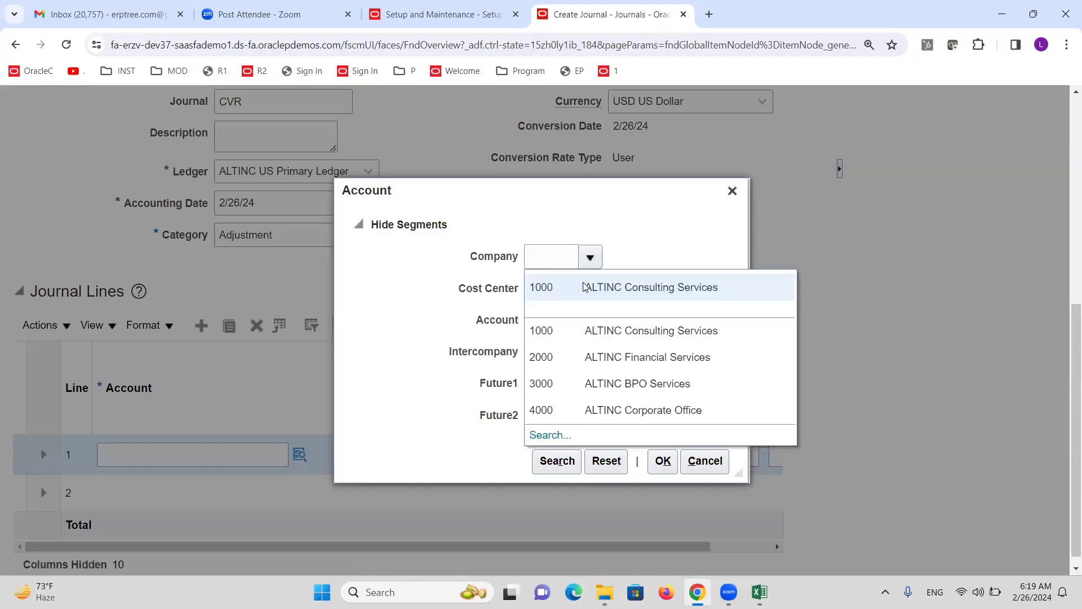
click(581, 284)
click(589, 289)
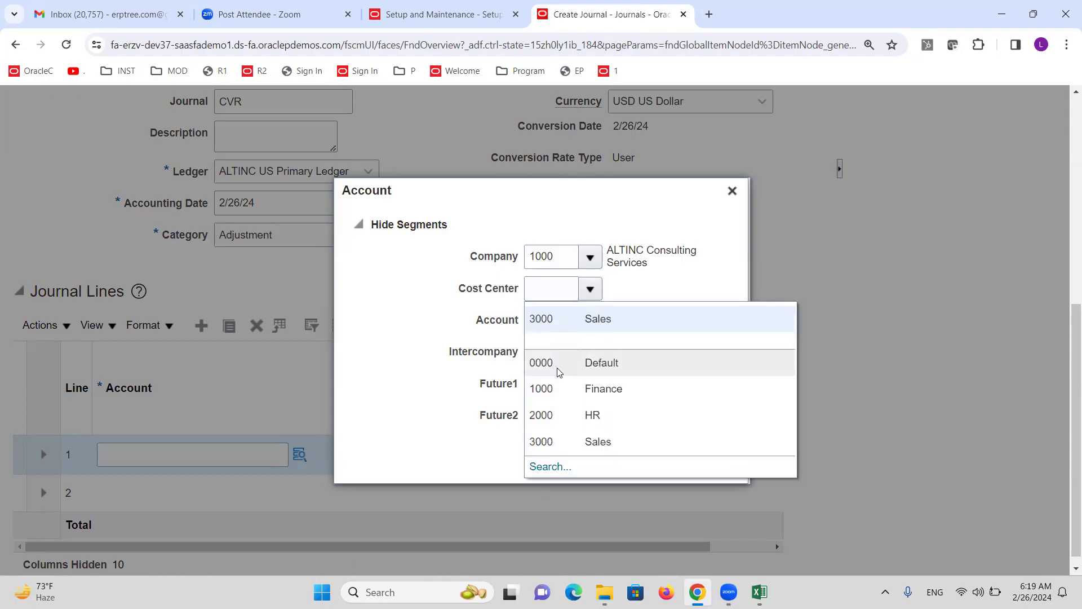
click(557, 388)
click(595, 321)
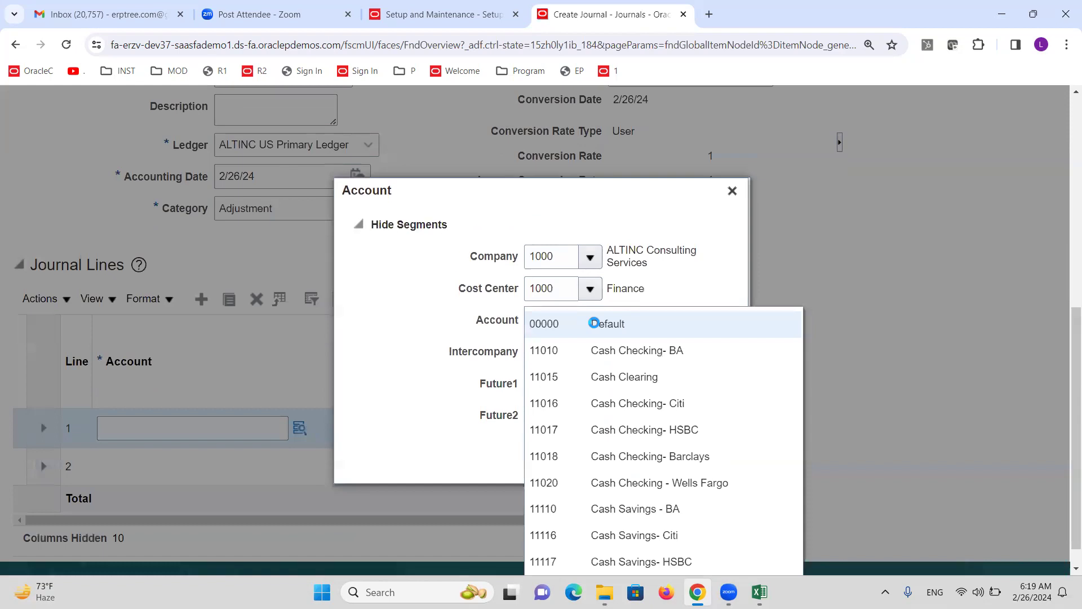
click(622, 346)
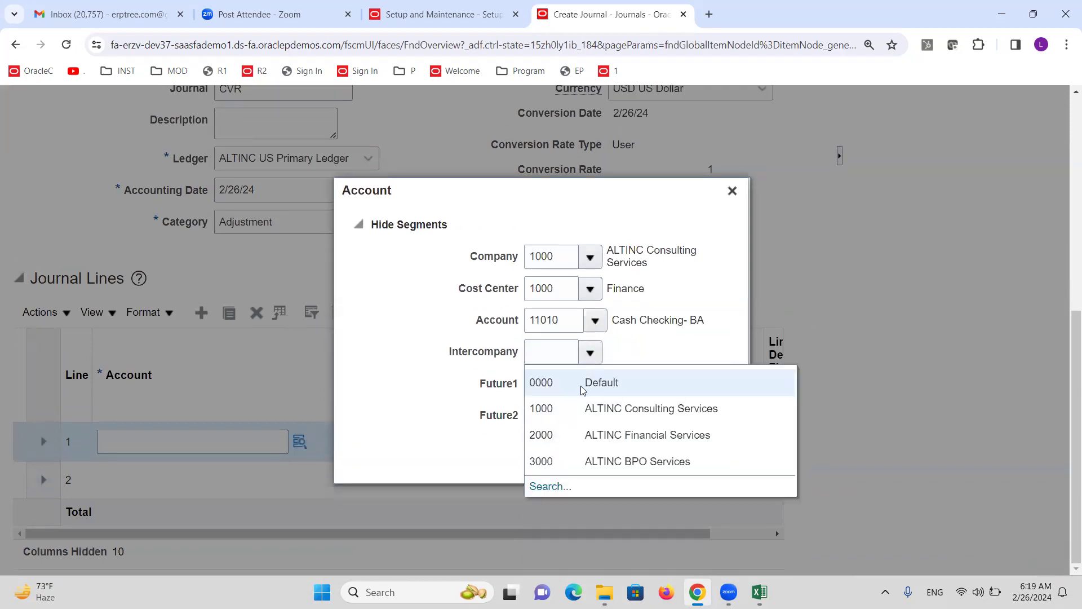
click(589, 384)
click(591, 385)
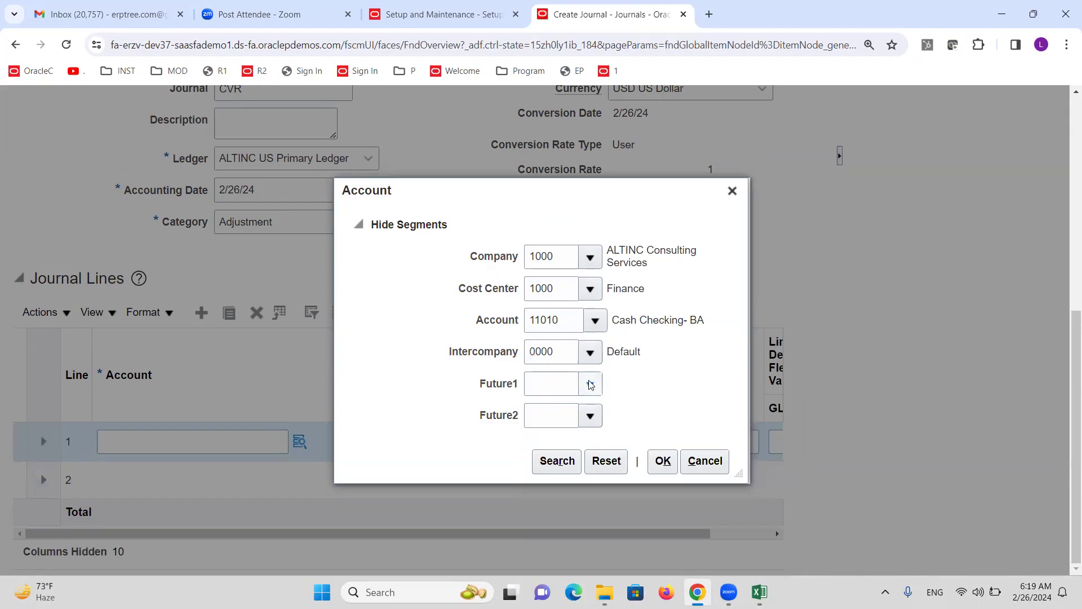
click(570, 422)
click(590, 415)
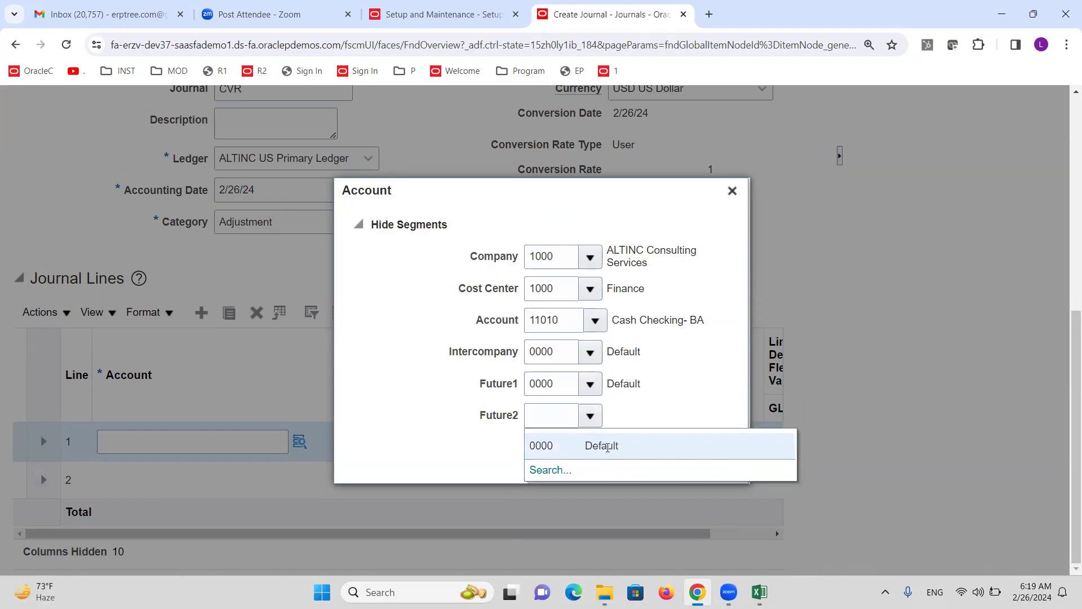
click(570, 445)
click(670, 468)
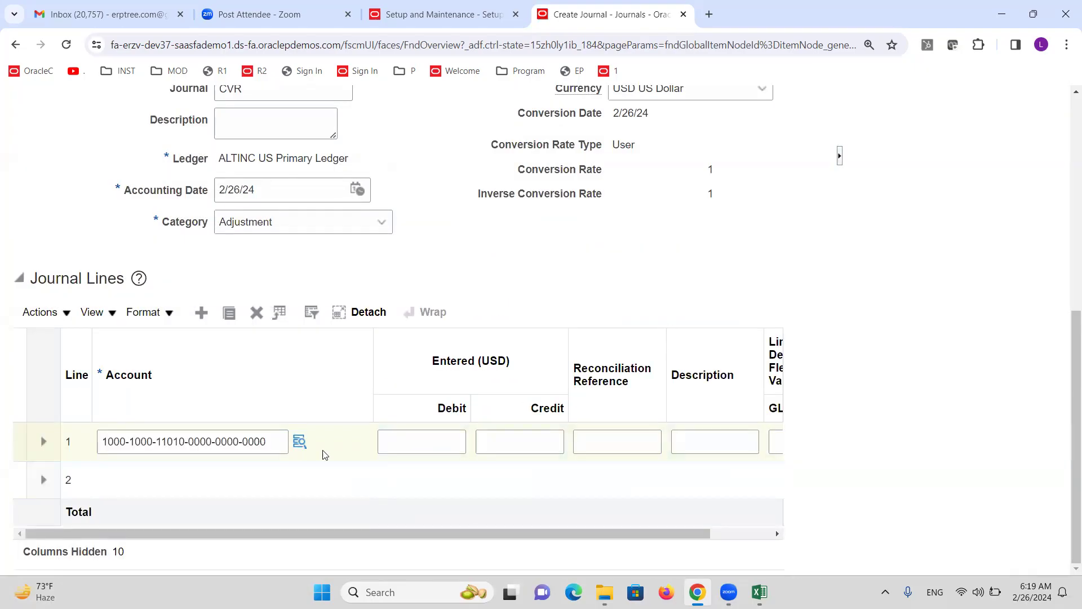
Switch line 1's cost center to 3000 Sales and try accepting the combination
click(297, 442)
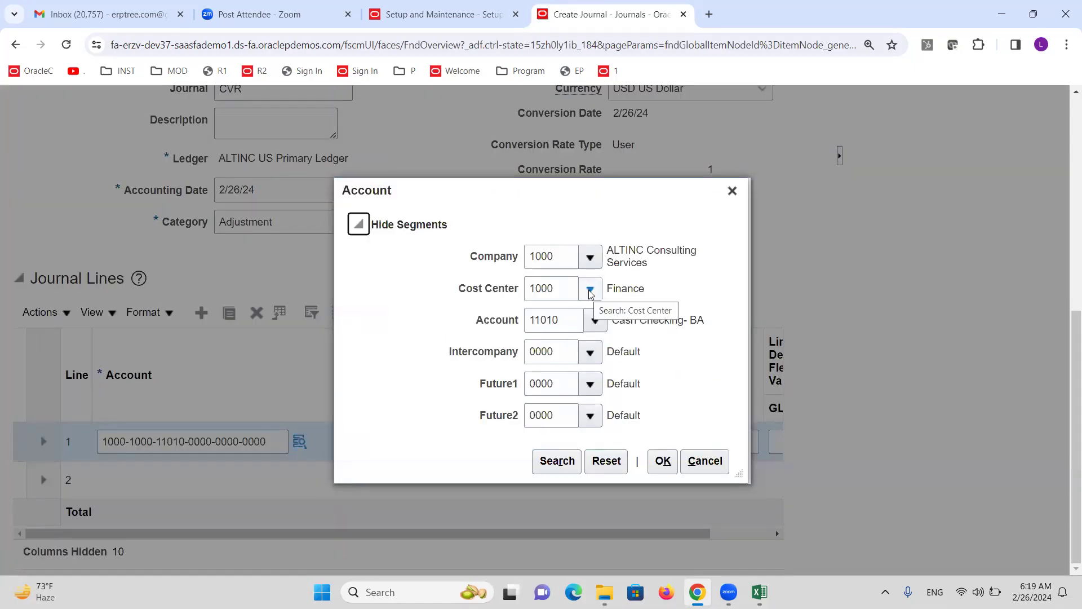
click(590, 288)
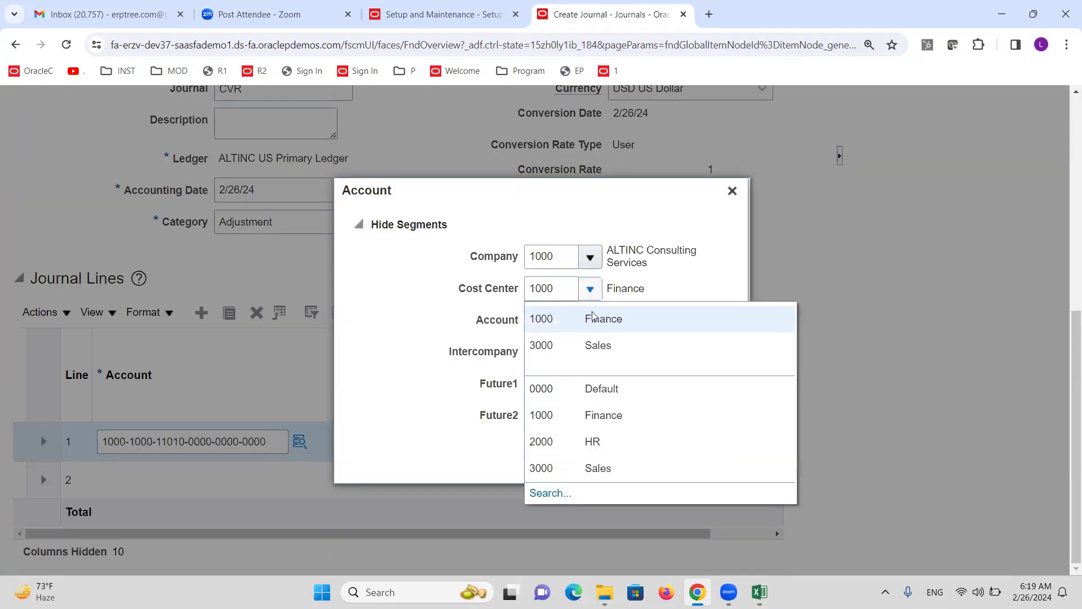
click(595, 346)
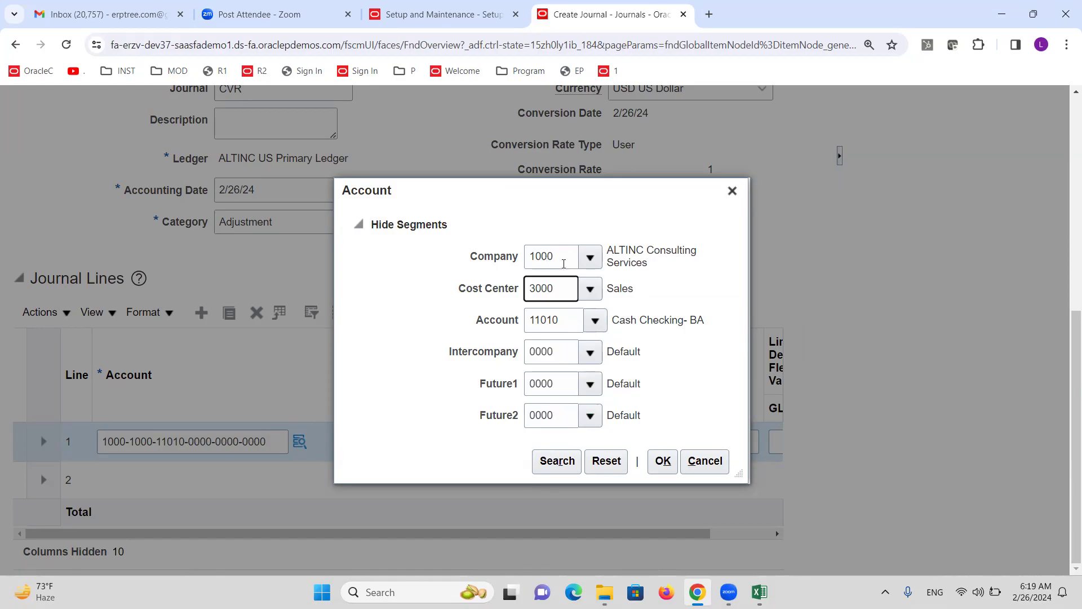
click(666, 461)
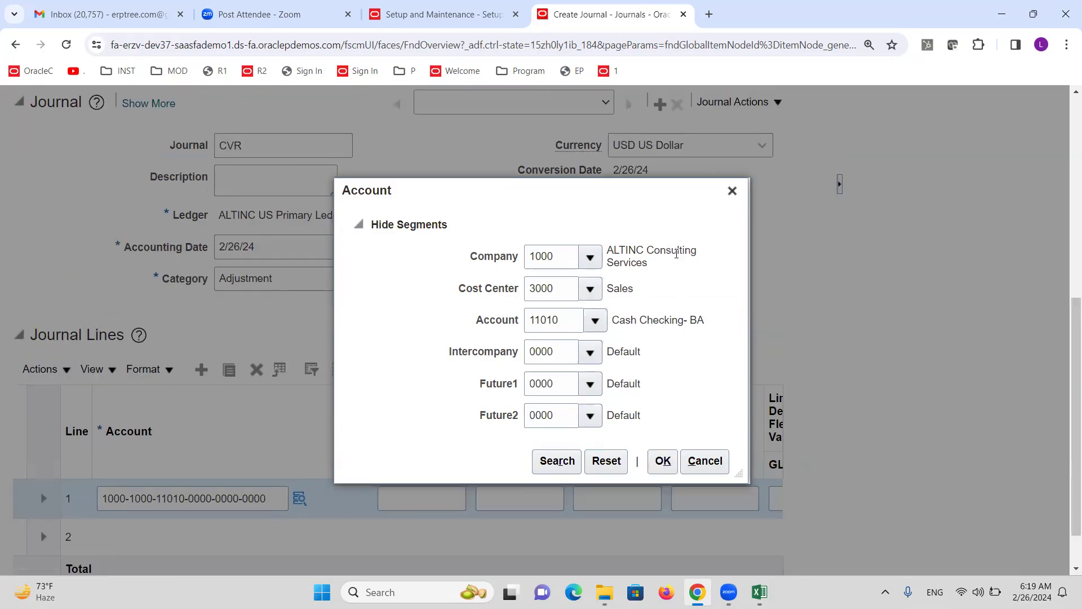
click(665, 461)
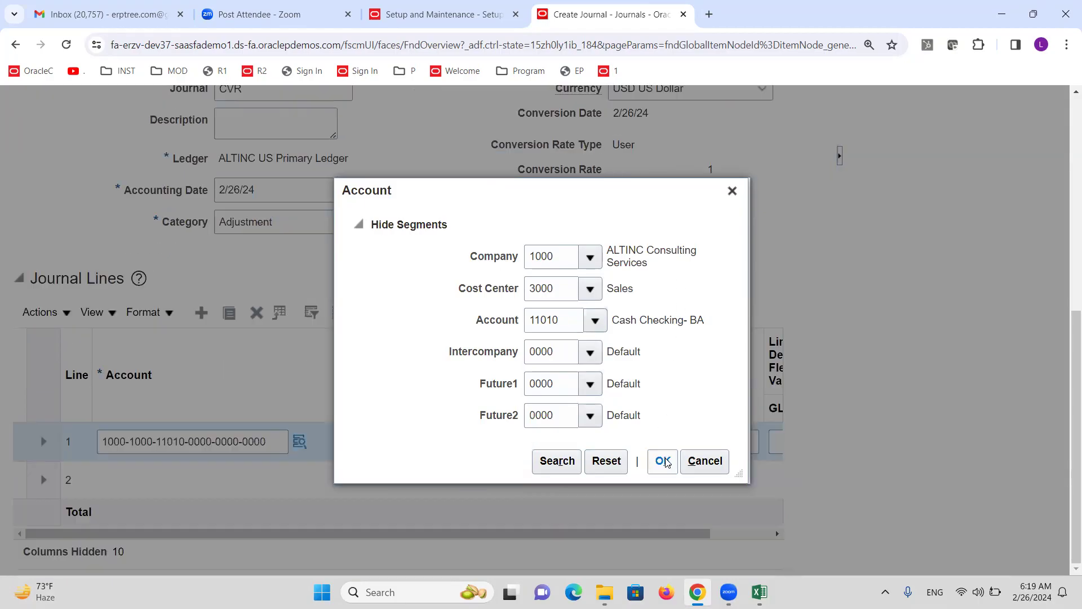
Review the 'Department 3000 is invalid' error, discard the Account dialog, and return to Setup and Maintenance
click(663, 460)
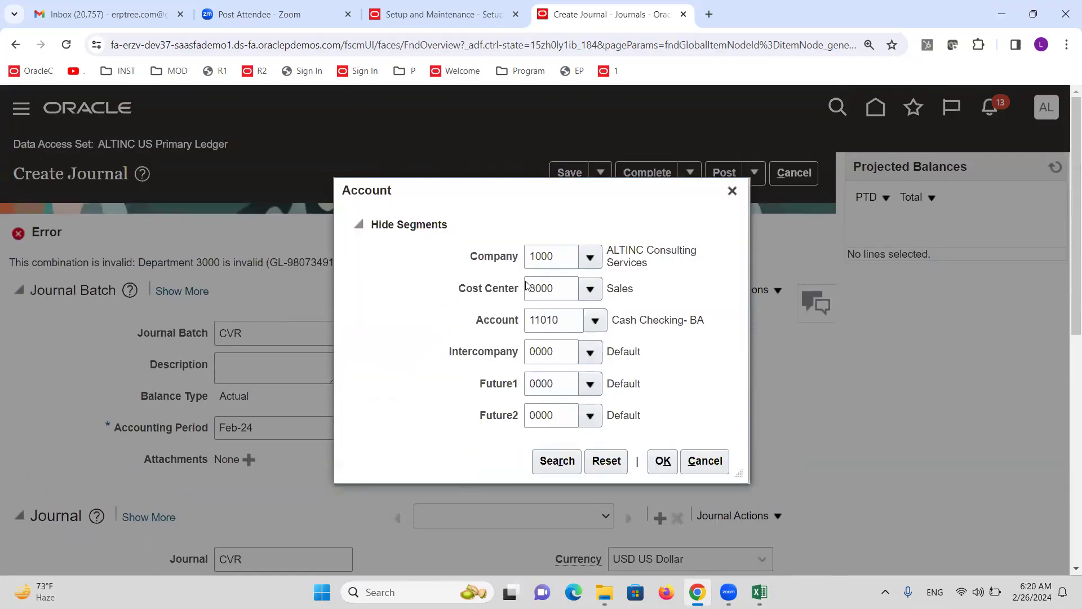
drag(583, 193, 728, 297)
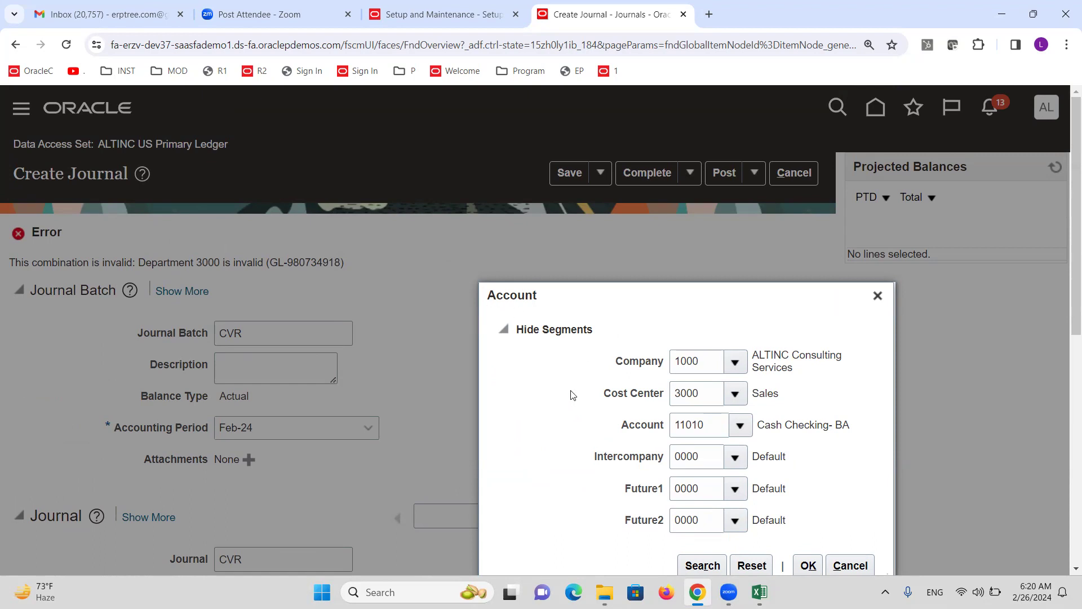
drag(615, 309, 588, 236)
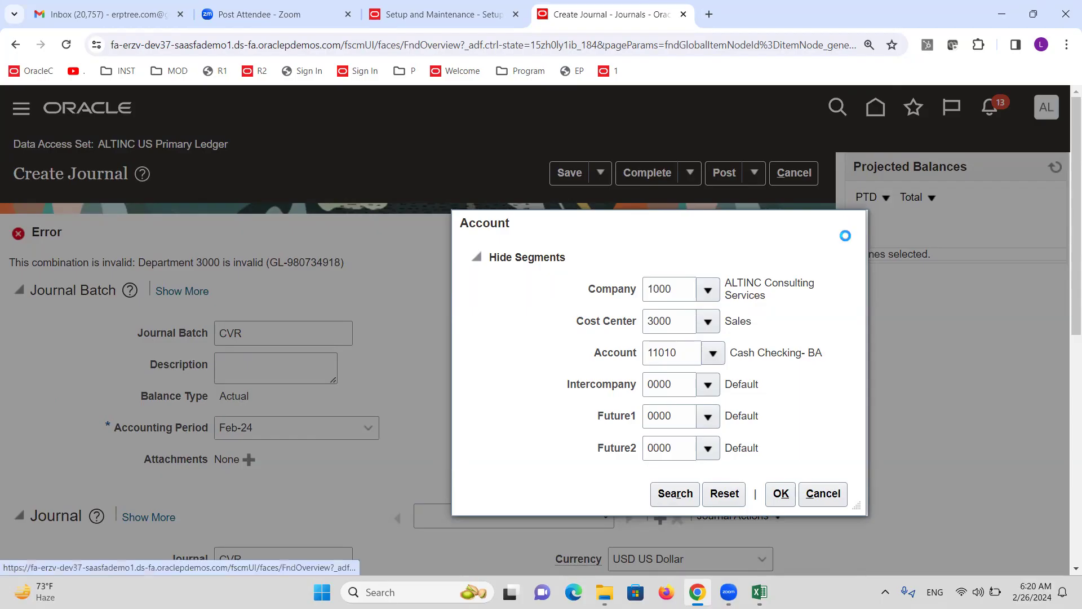
click(850, 225)
click(473, 8)
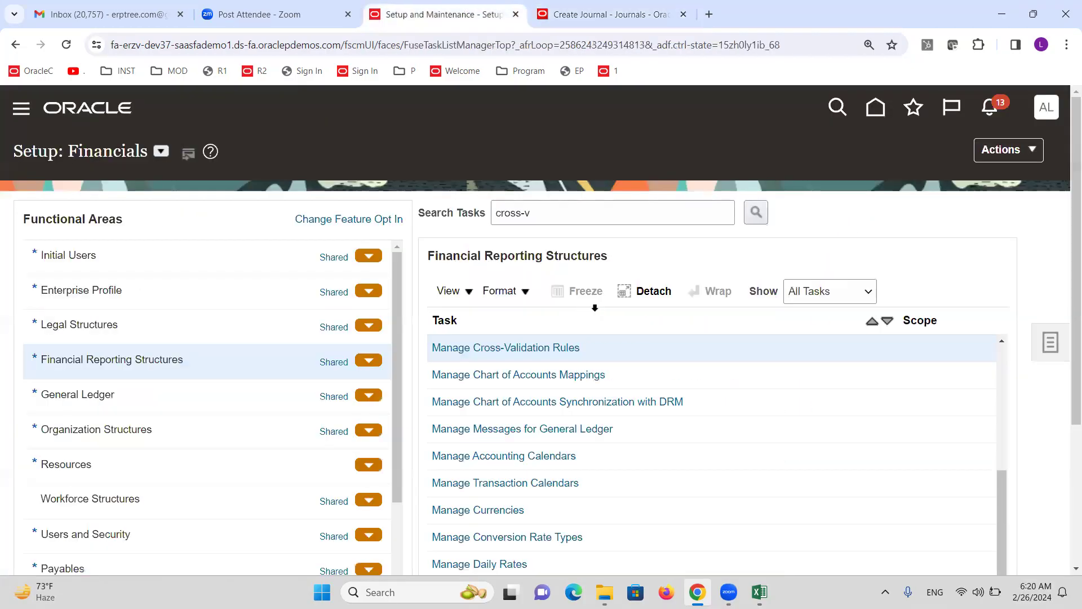
Find ALTINC's cross-validation rules, clear CVR1's Enabled box, save, and finish with Done
click(539, 347)
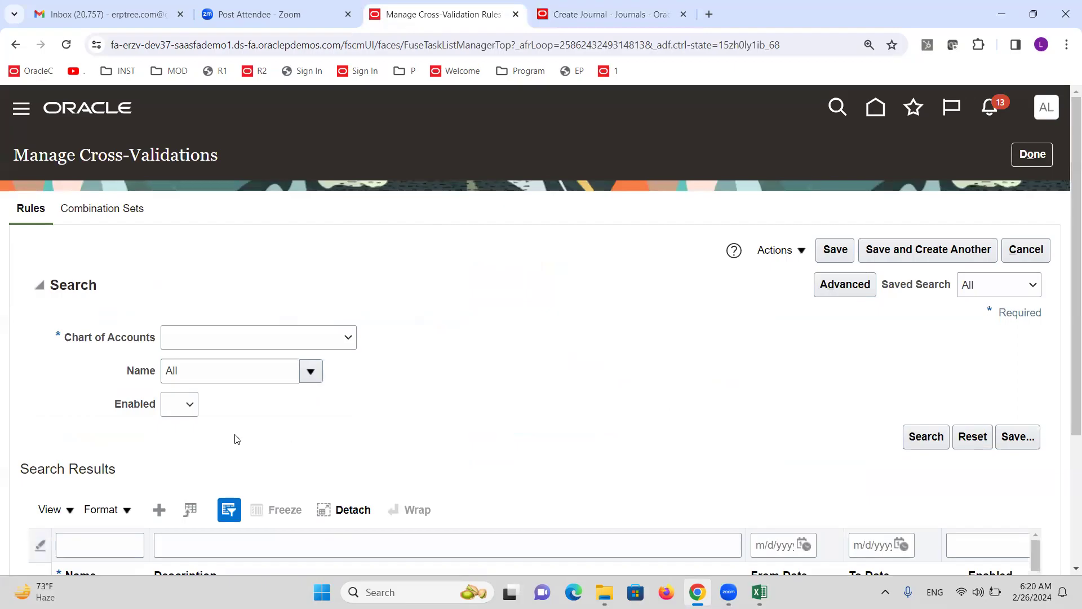
click(266, 339)
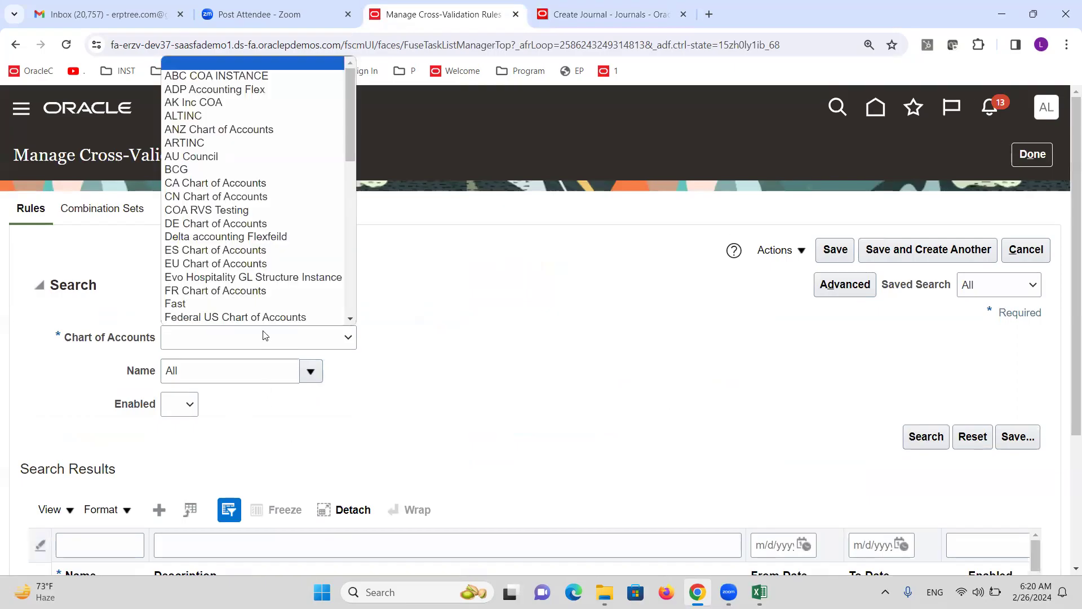
click(184, 116)
click(938, 444)
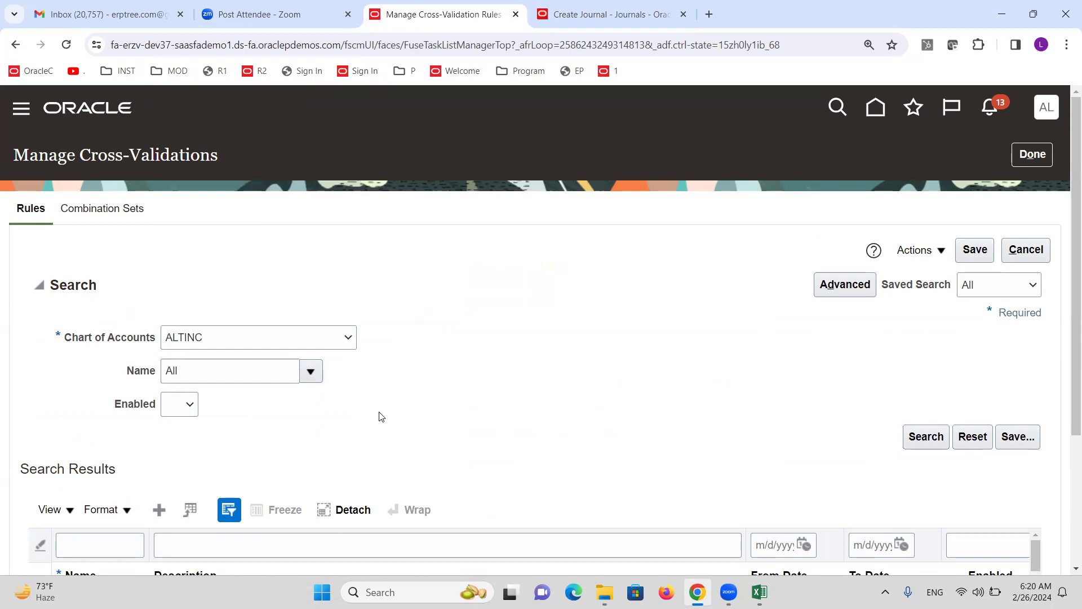
scroll(467, 386, down, 2)
scroll(456, 361, down, 2)
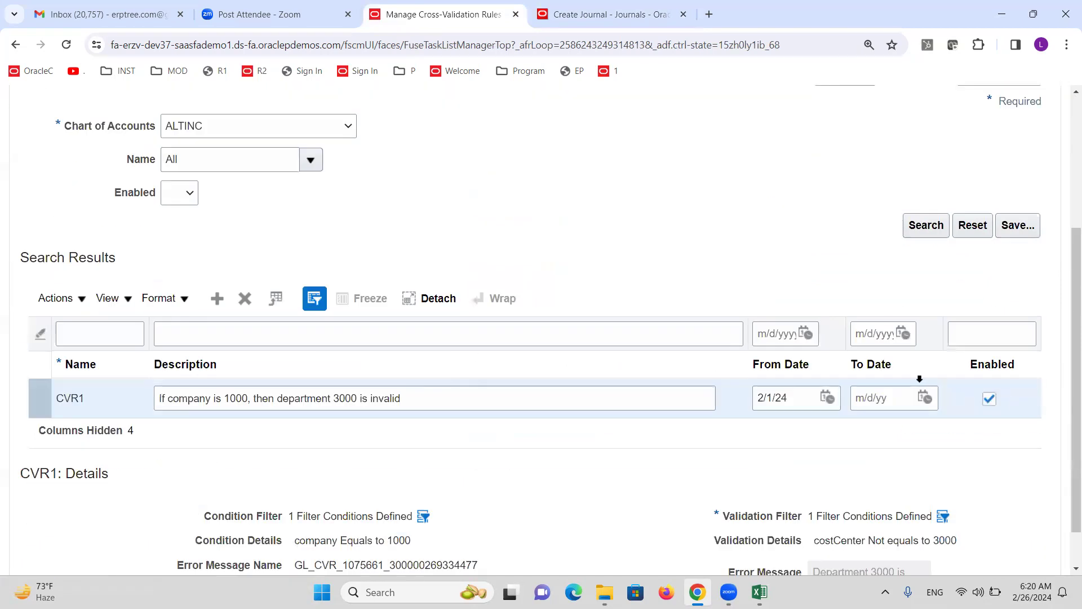
click(988, 399)
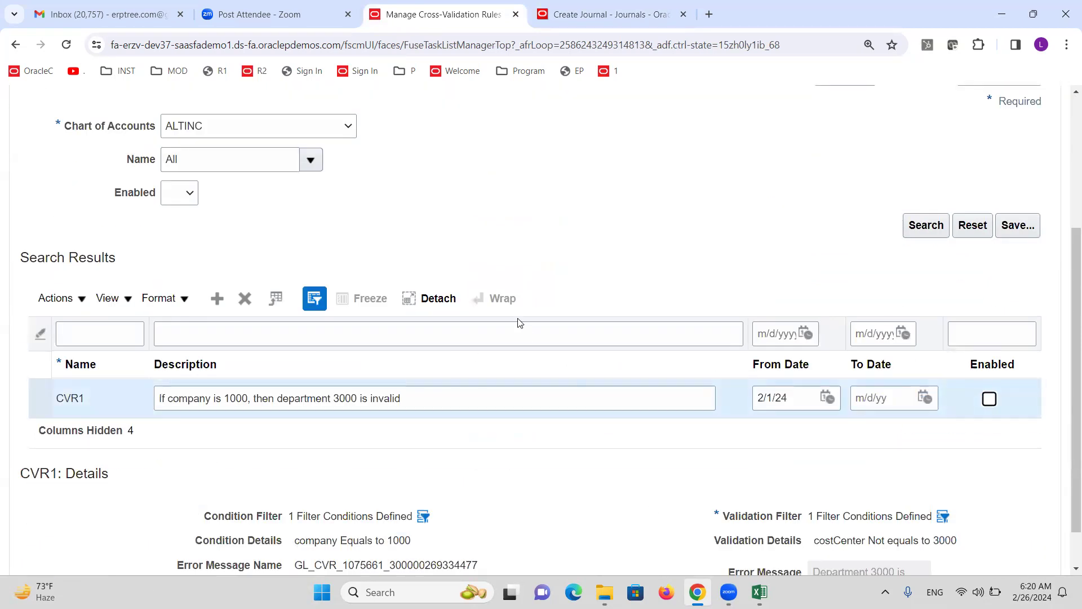
scroll(534, 324, up, 4)
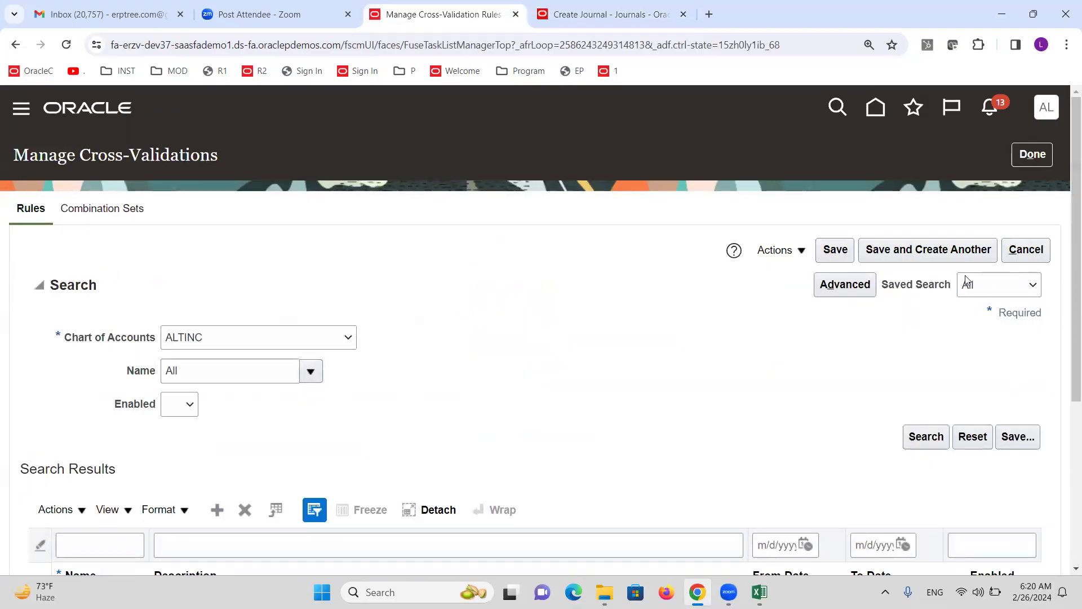
click(835, 249)
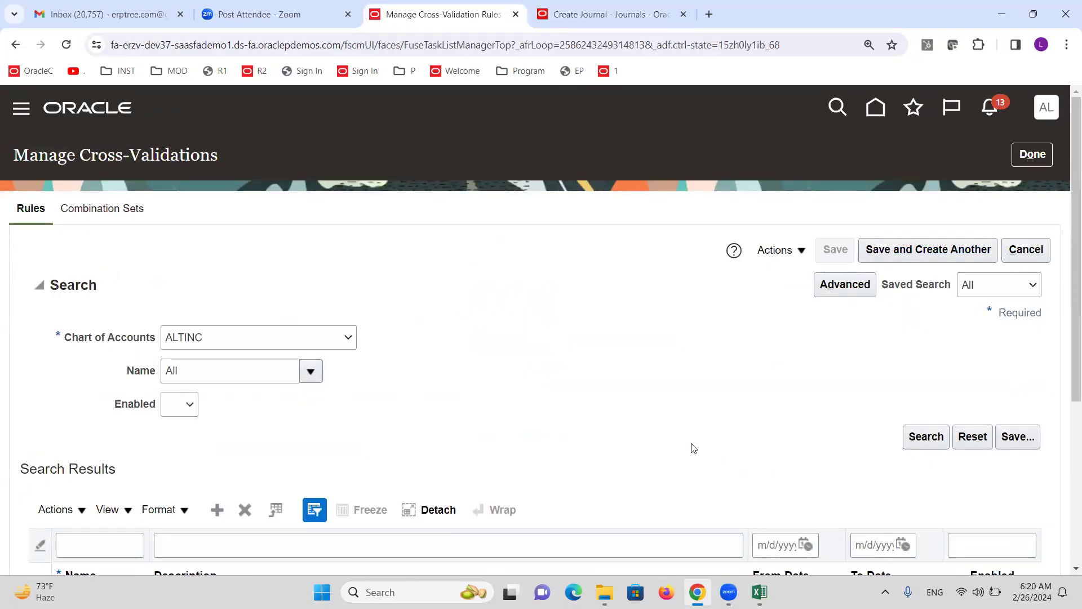
click(1034, 160)
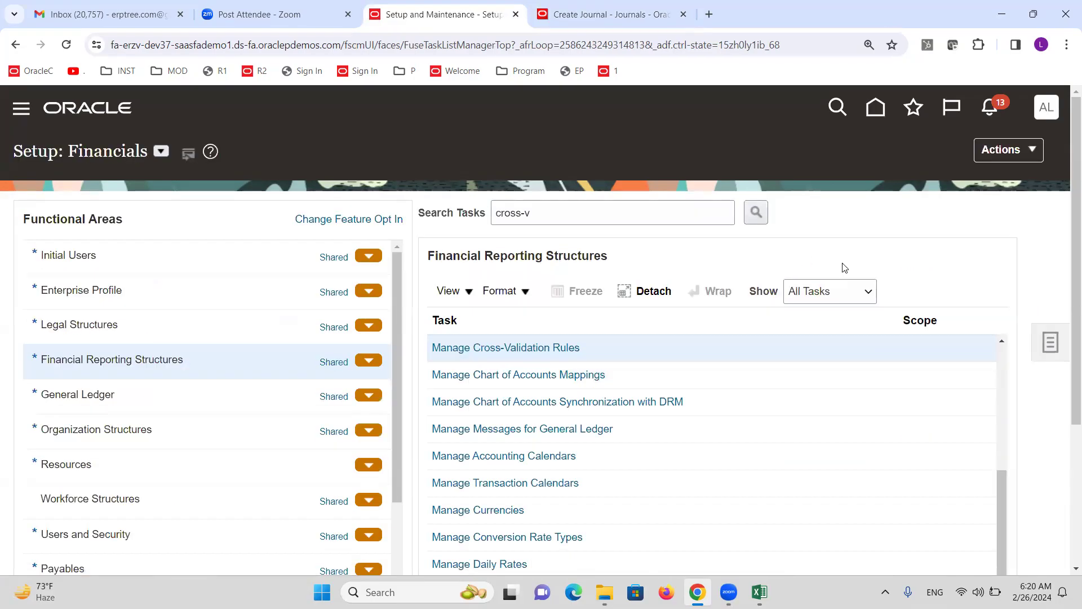
key(alt+Tab)
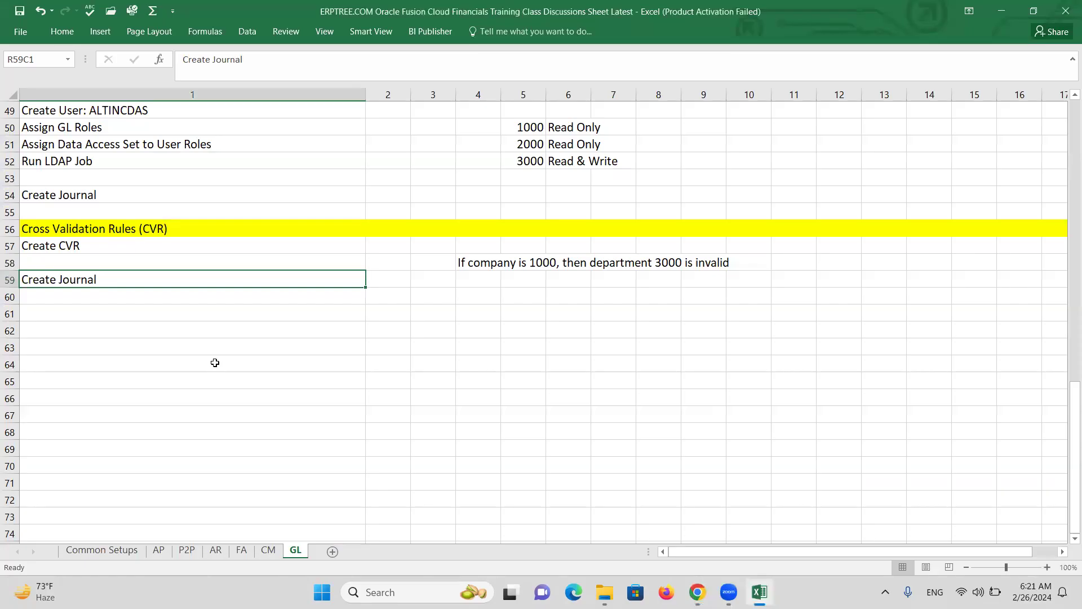
click(192, 92)
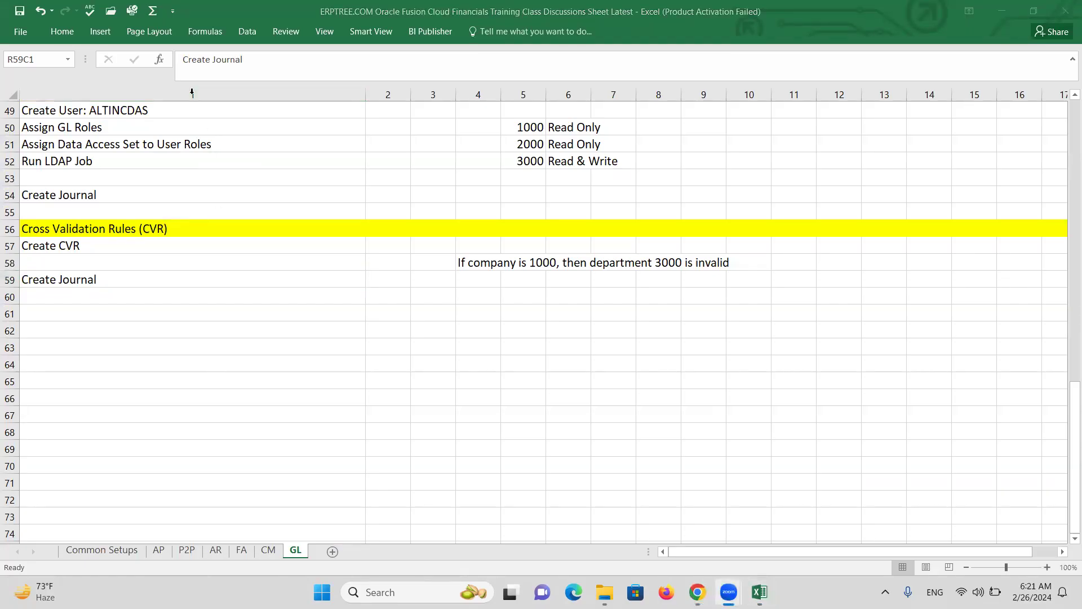
click(202, 351)
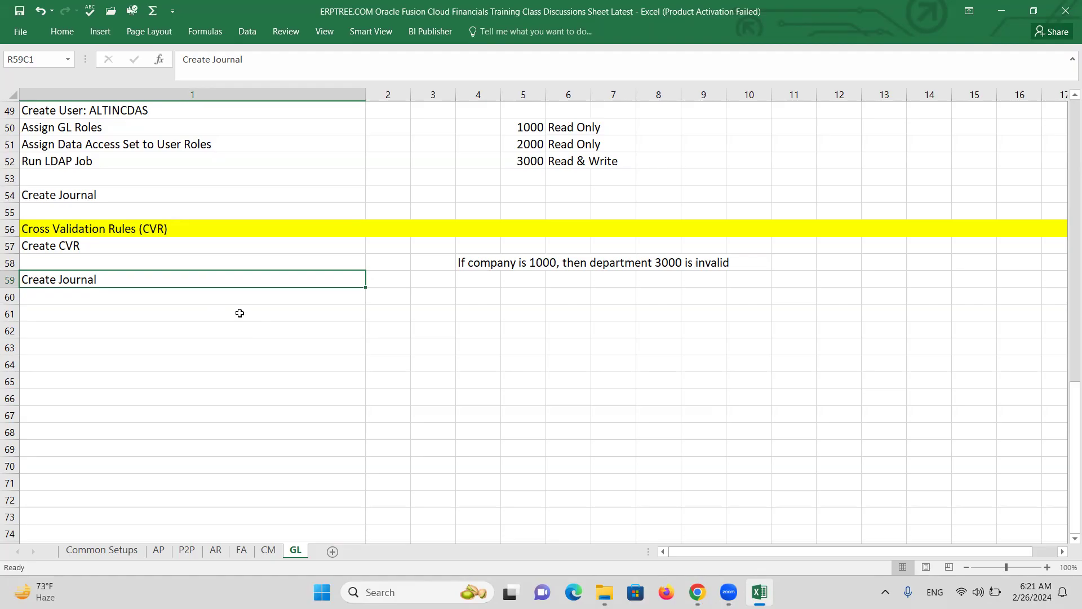
mouse_move(697, 592)
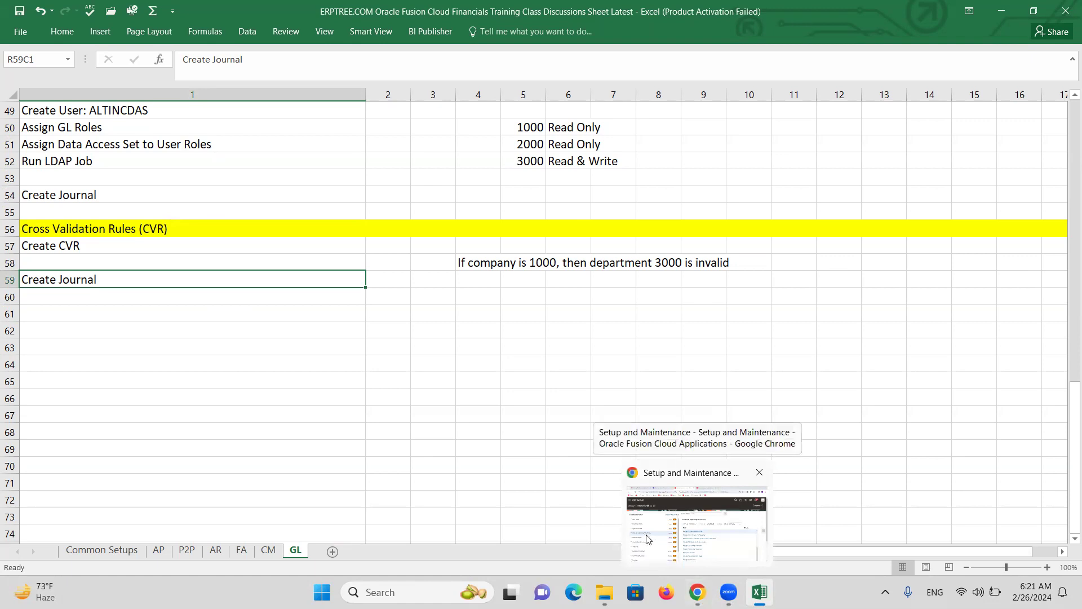
Reopen Manage Cross-Validation Rules, search the ALTINC chart, and scroll to CVR1's details
click(661, 539)
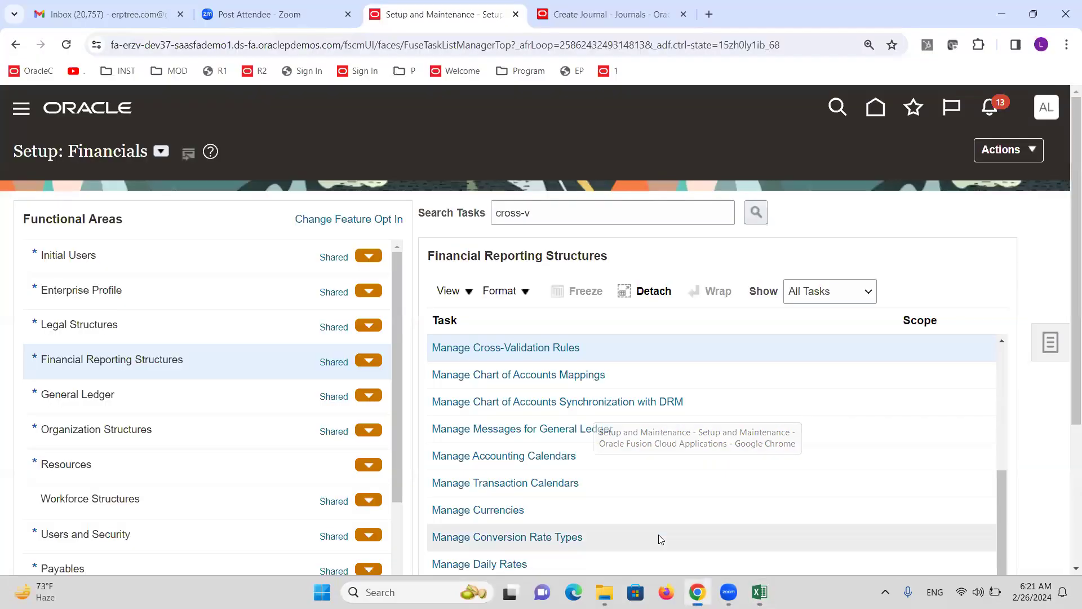
click(539, 349)
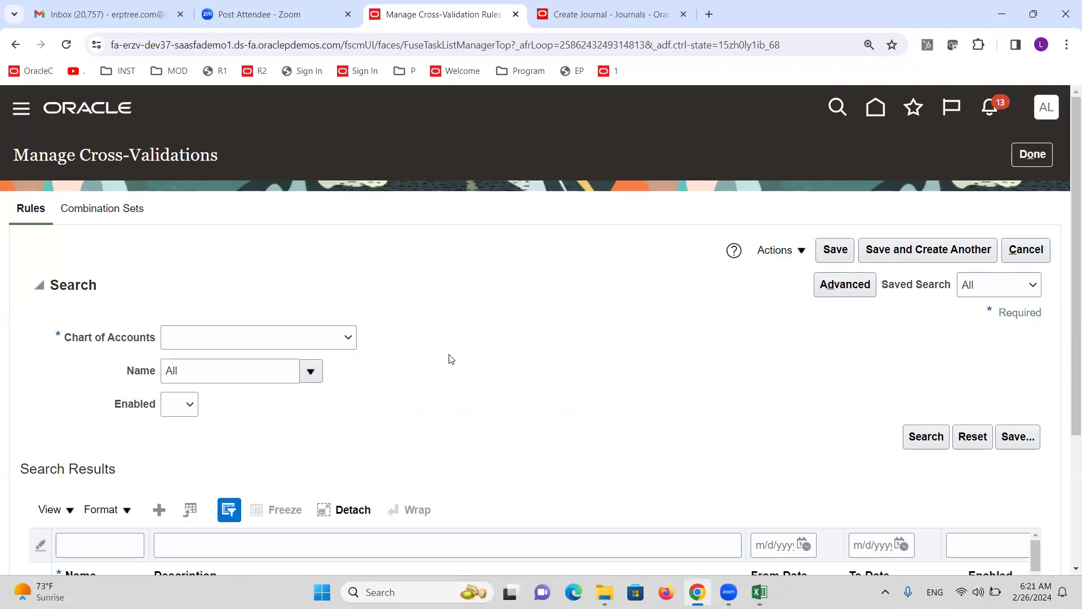
click(344, 339)
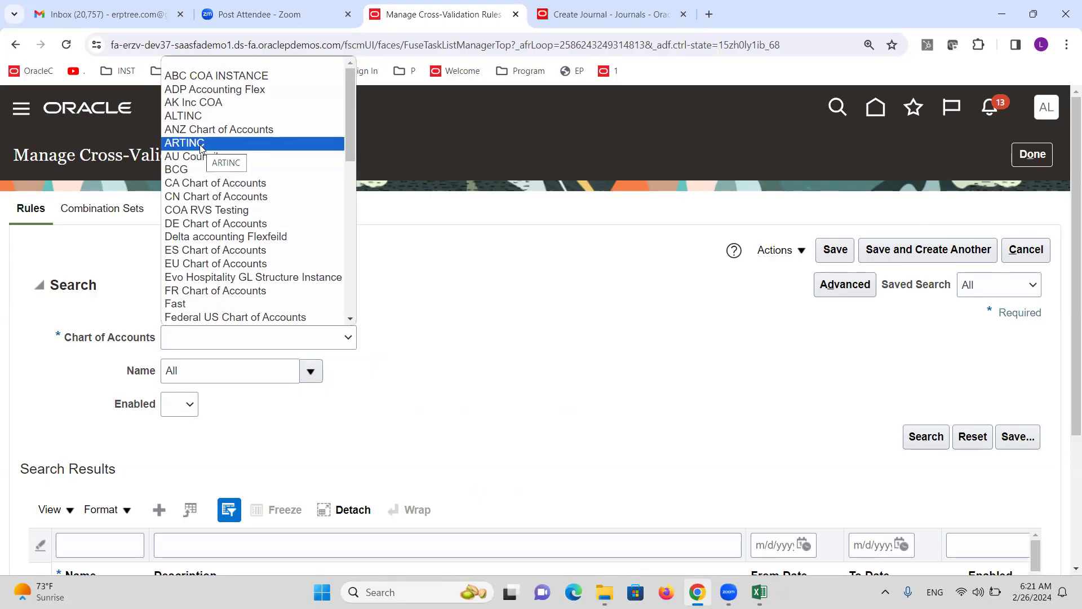
click(190, 117)
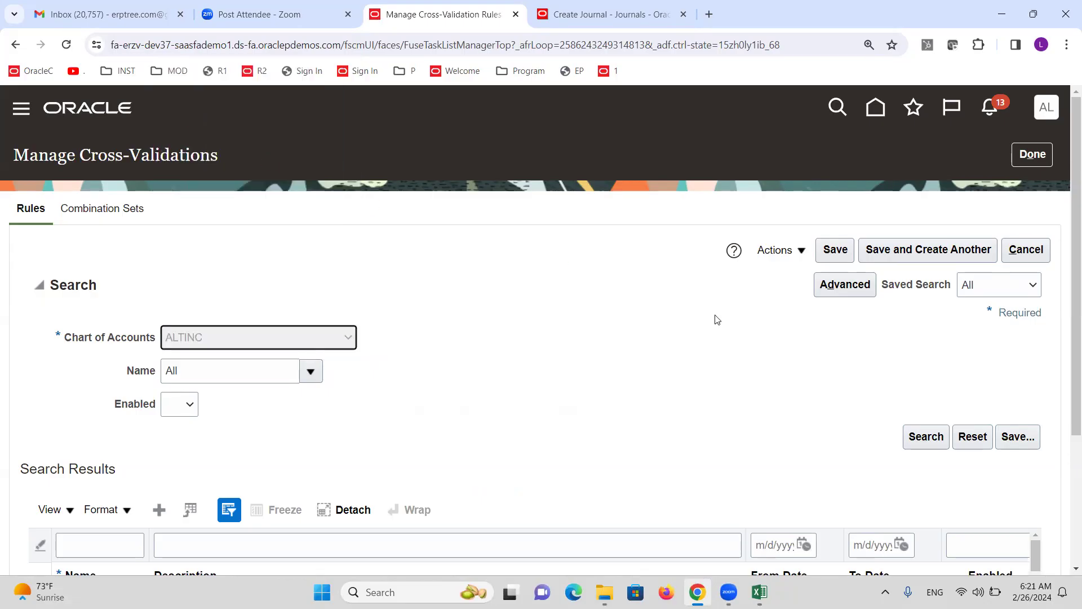
click(927, 438)
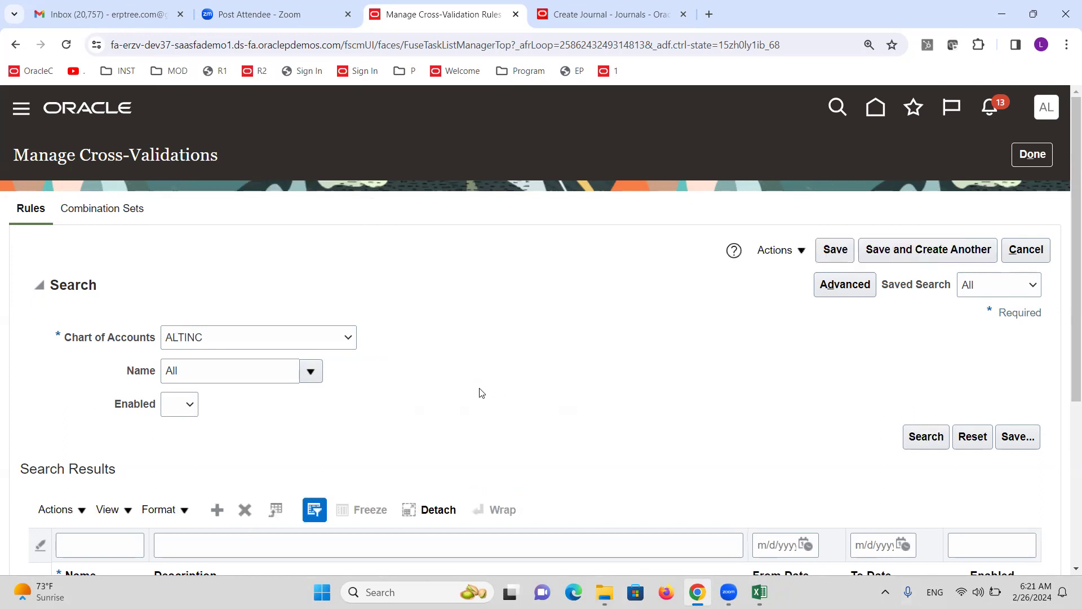
scroll(467, 352, down, 5)
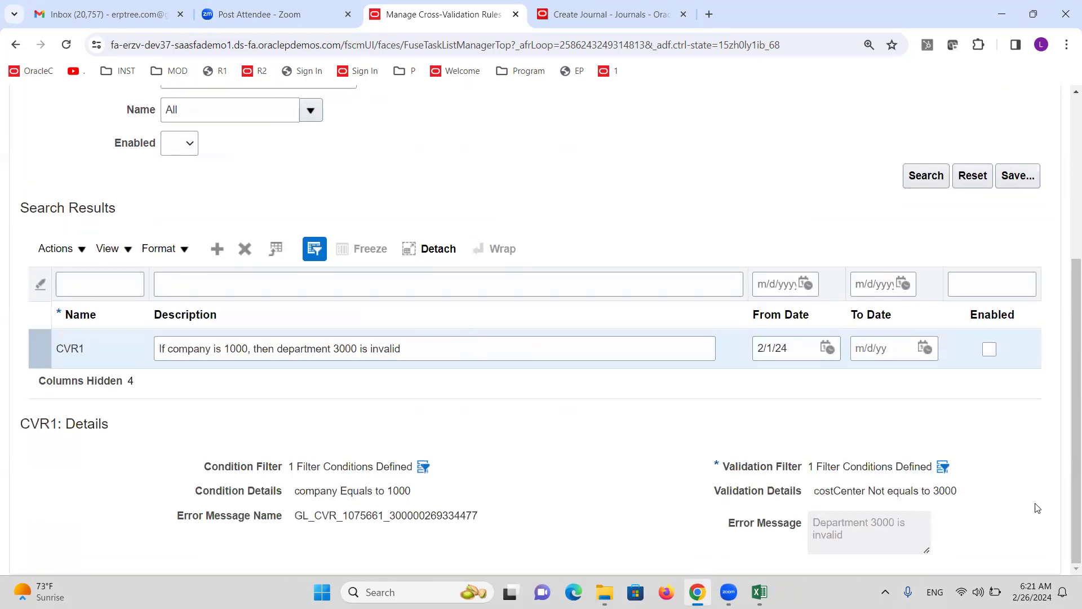
click(943, 466)
click(807, 367)
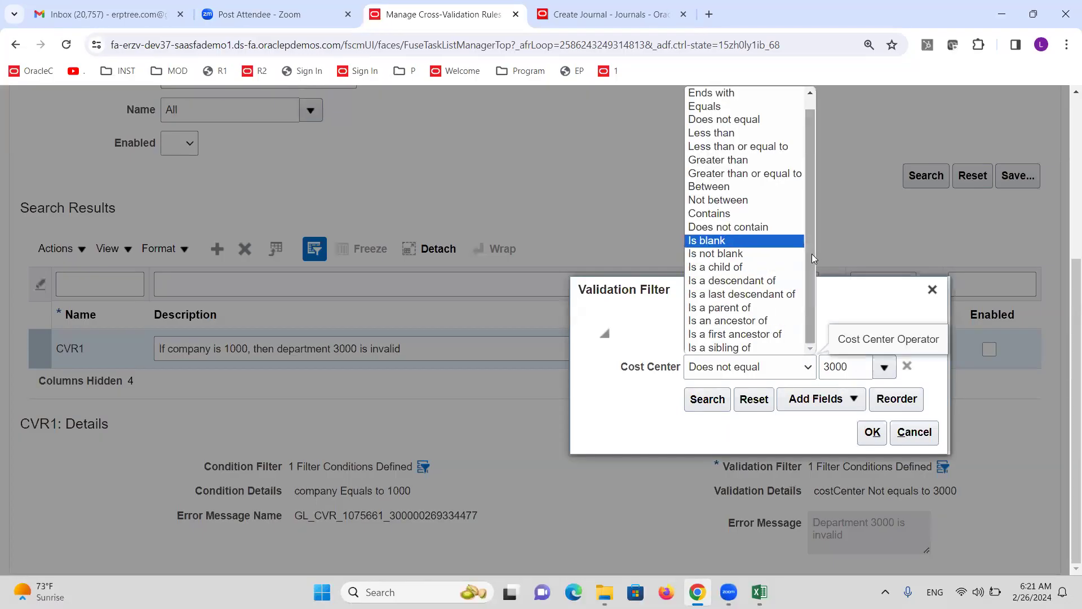
drag(810, 254, 806, 217)
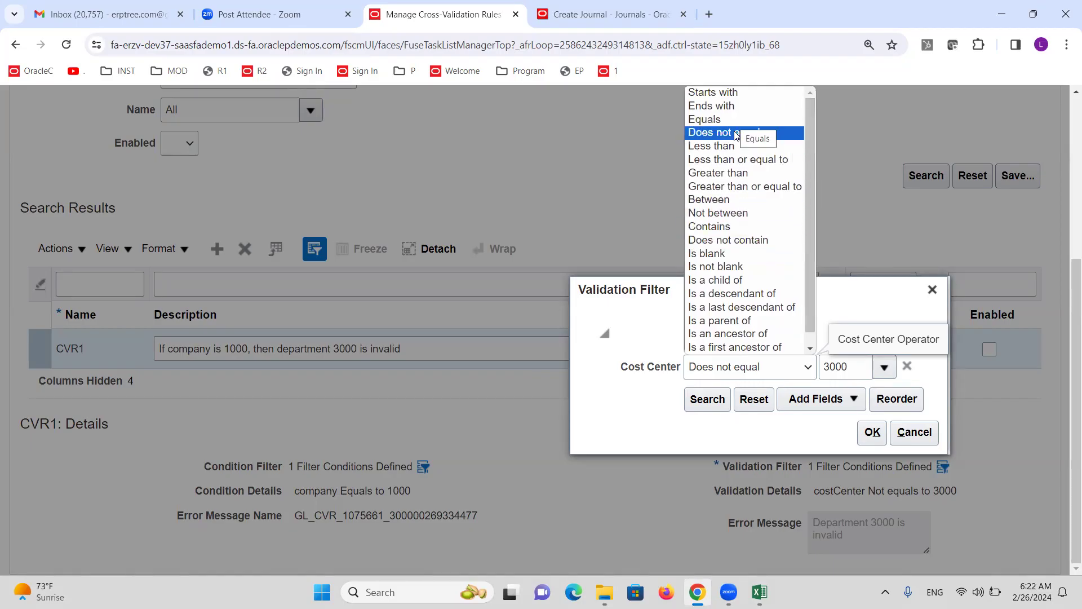
click(709, 199)
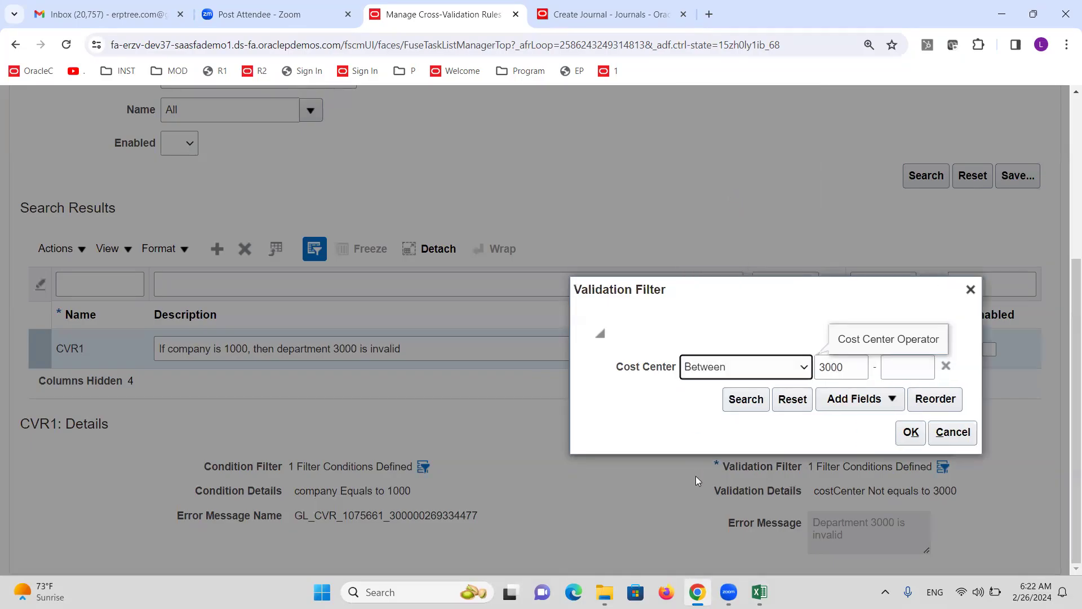
click(862, 367)
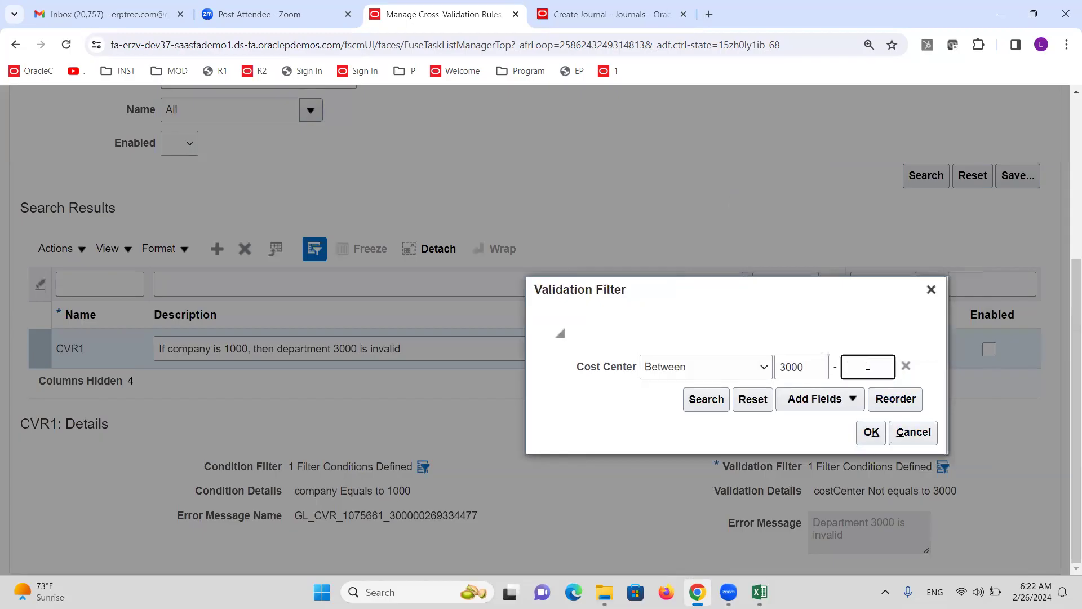
text(8000)
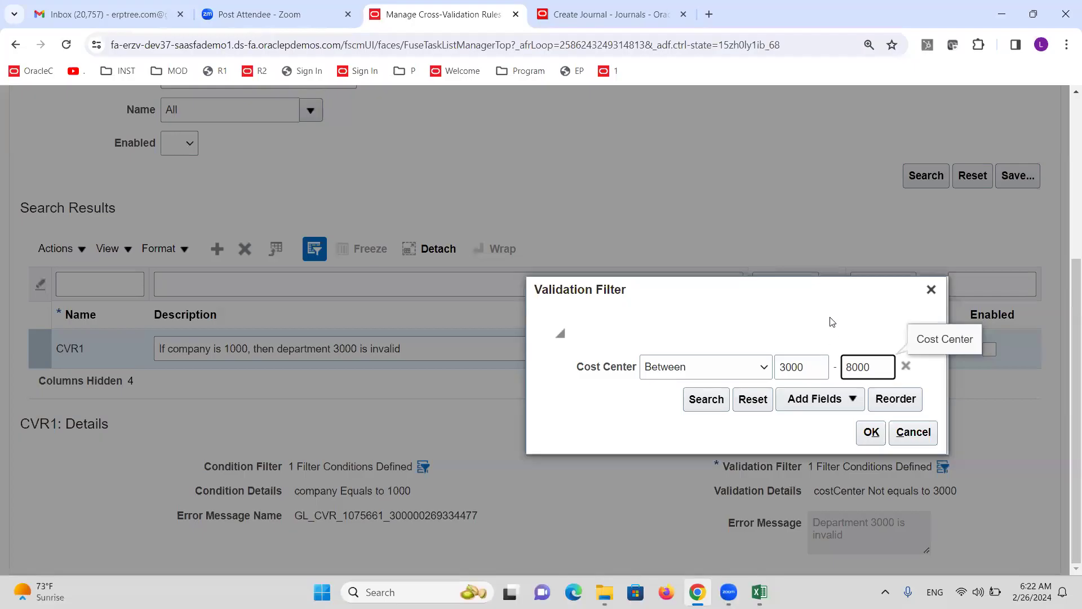
click(830, 320)
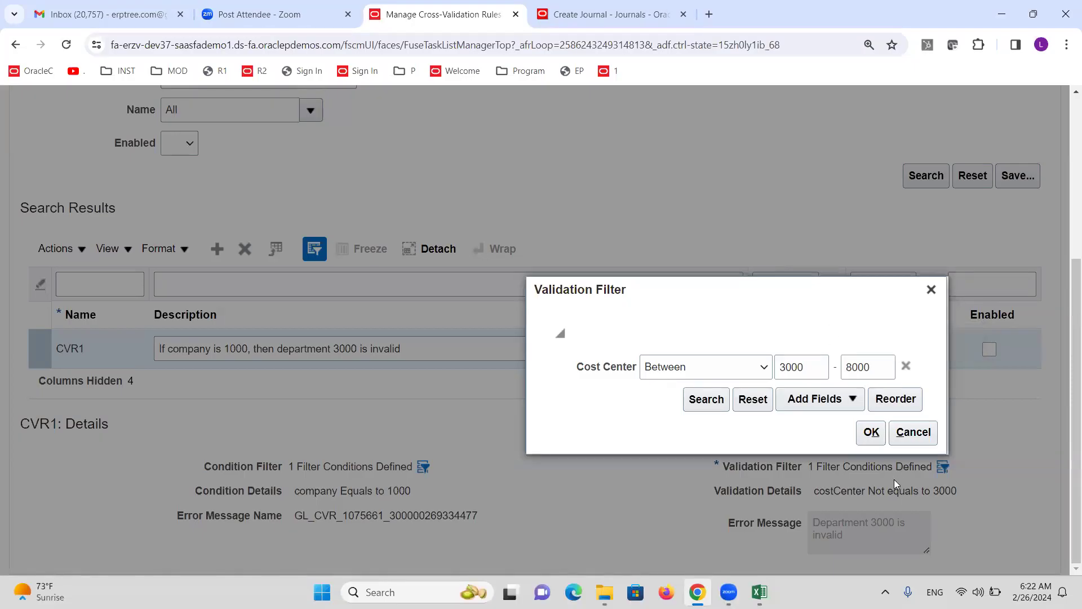
click(853, 399)
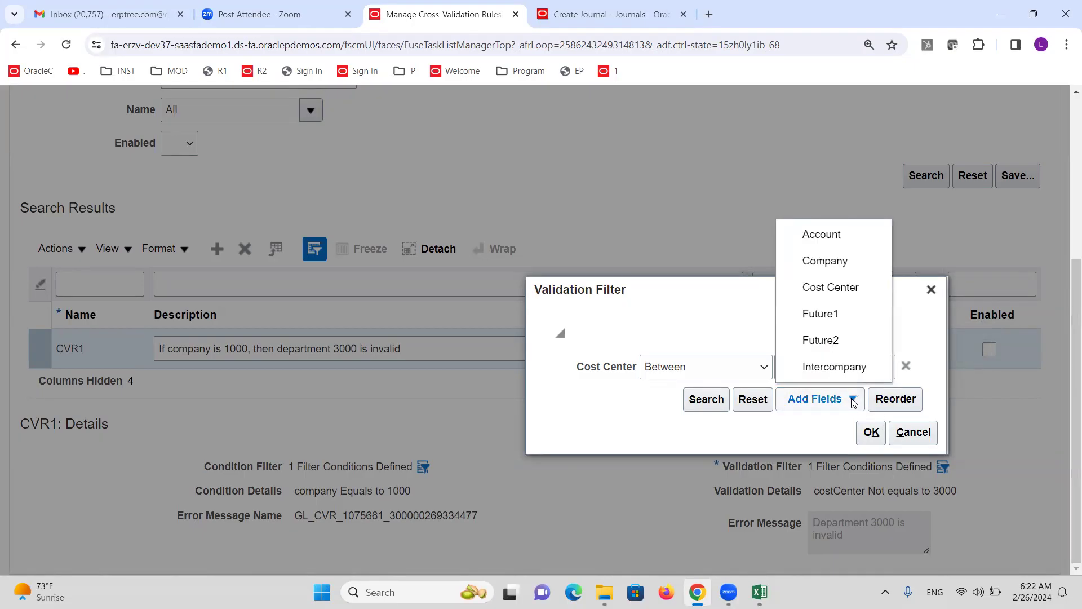
click(818, 233)
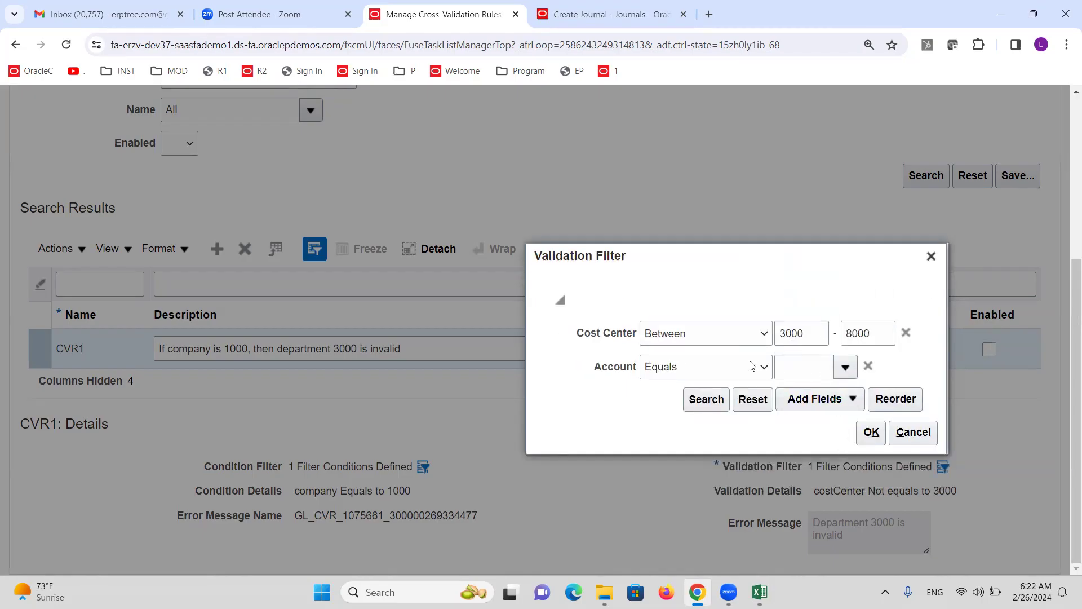
click(764, 367)
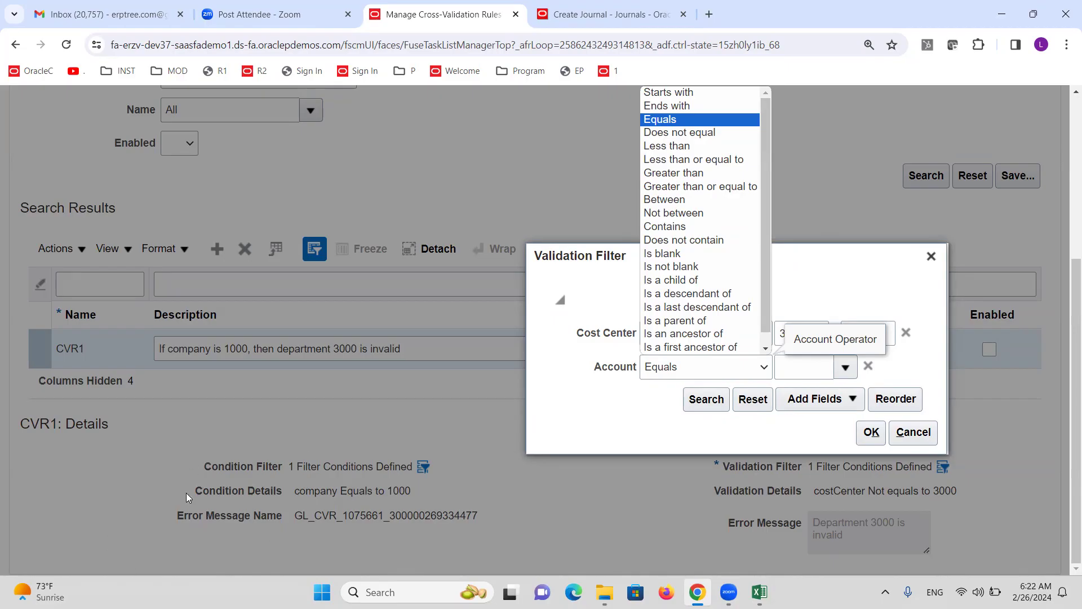
click(931, 257)
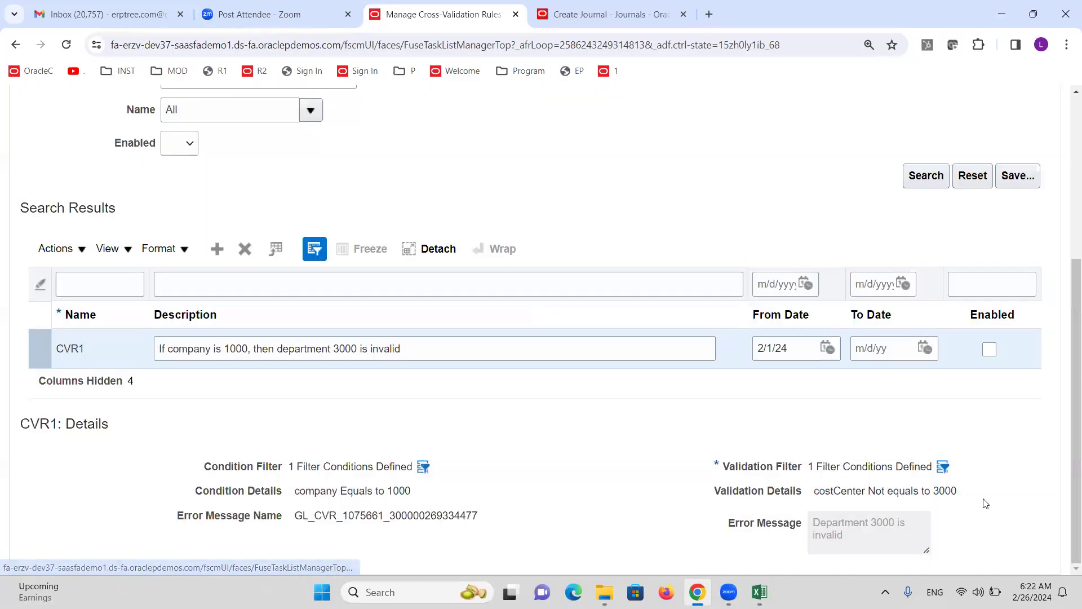
In CVR1's condition filter, add a Cost Center equals 2000 HR condition
click(423, 467)
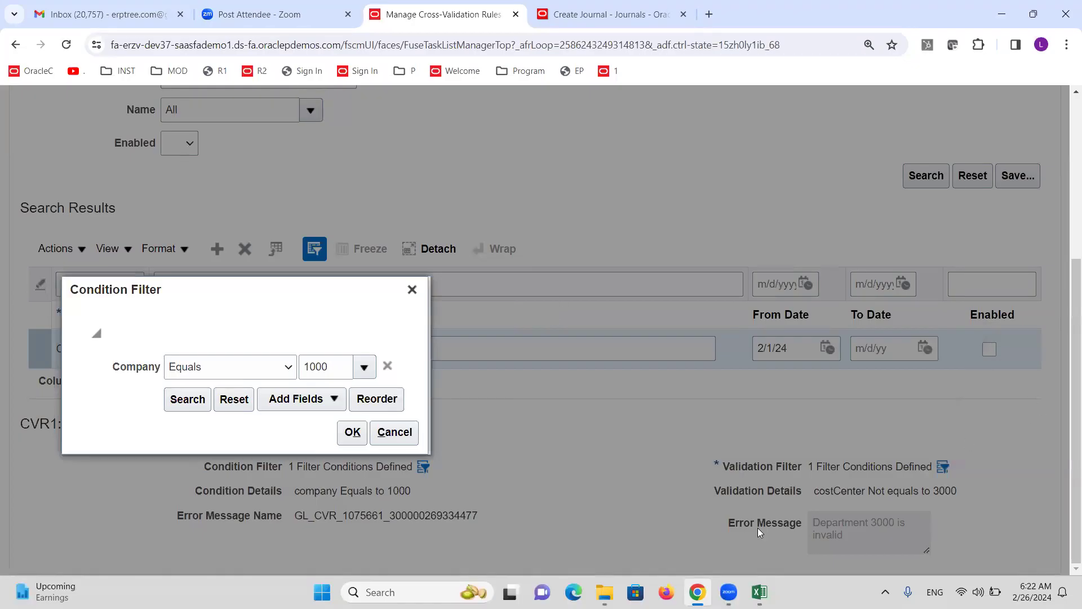
click(336, 402)
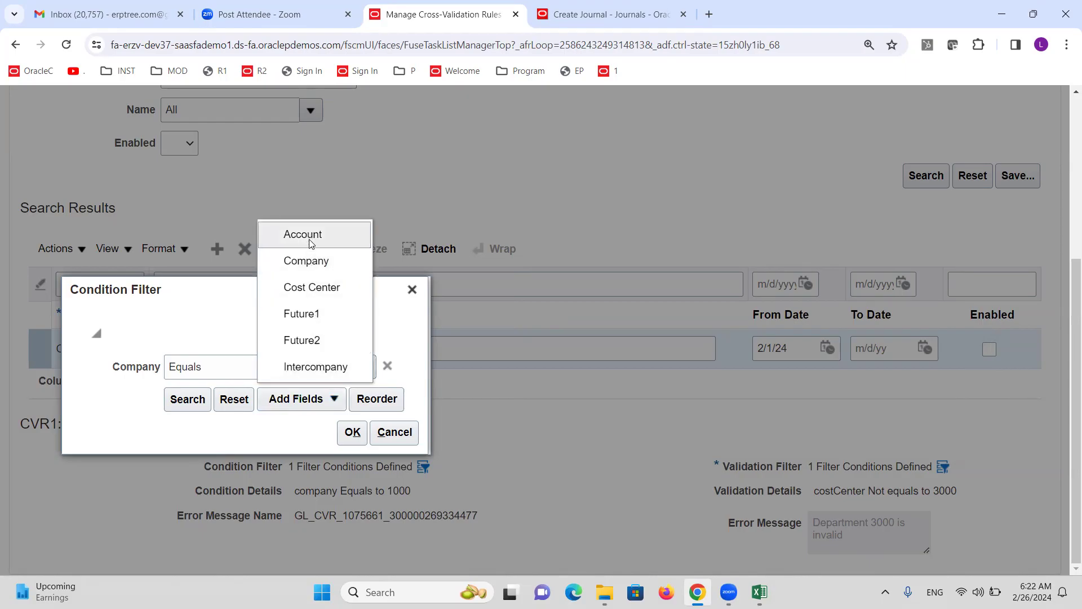
click(312, 288)
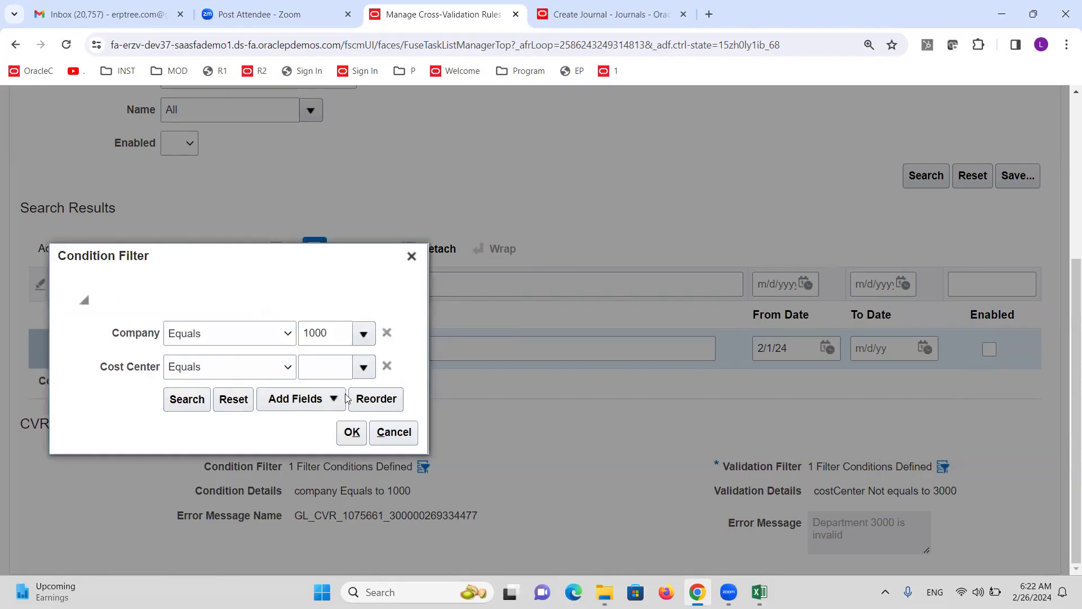
click(363, 368)
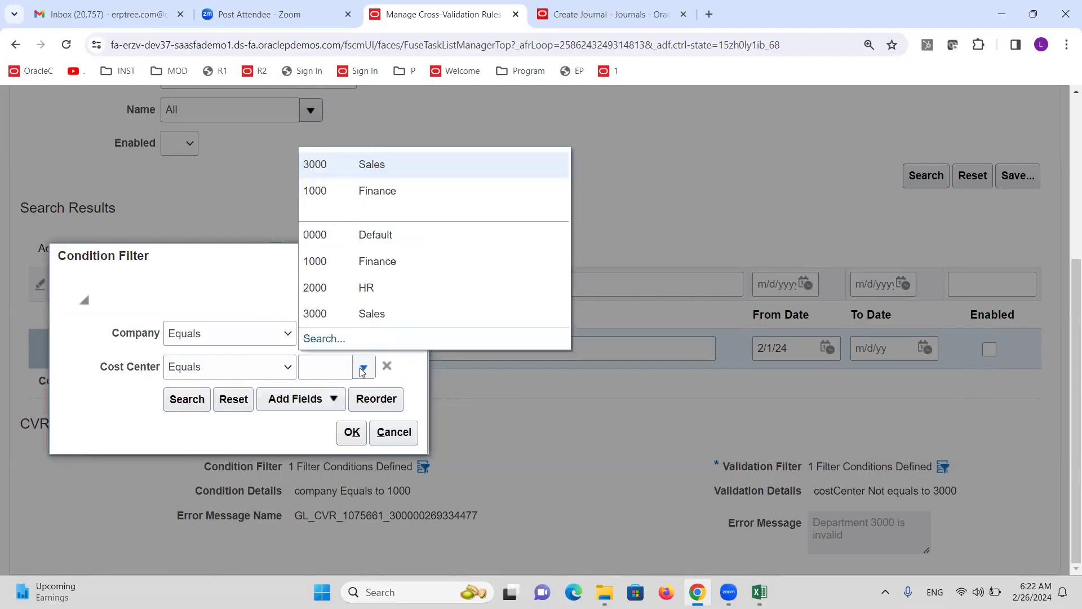
click(223, 302)
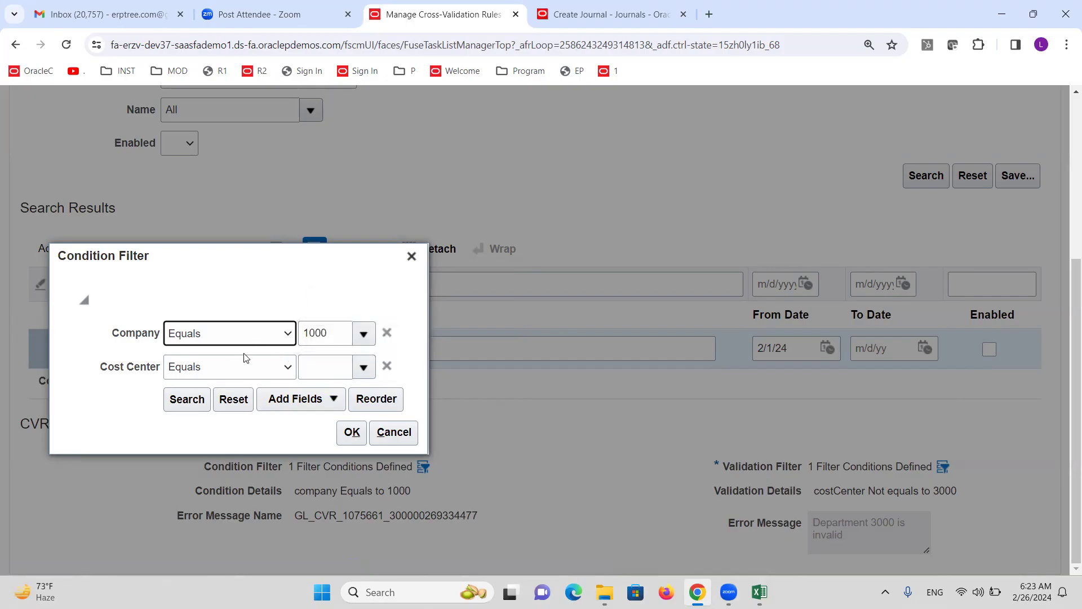
click(285, 369)
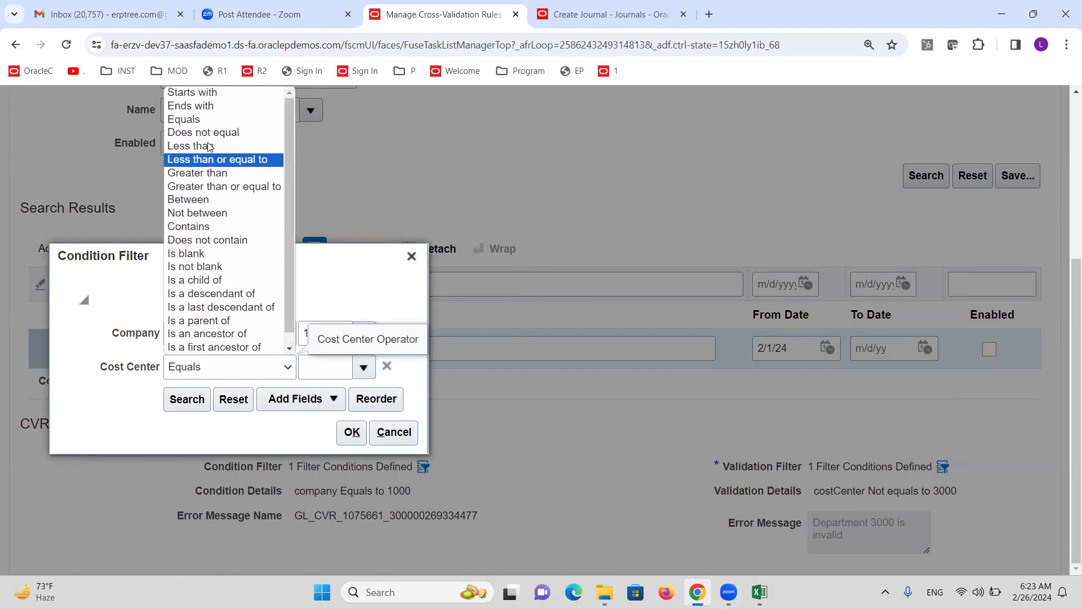
click(203, 119)
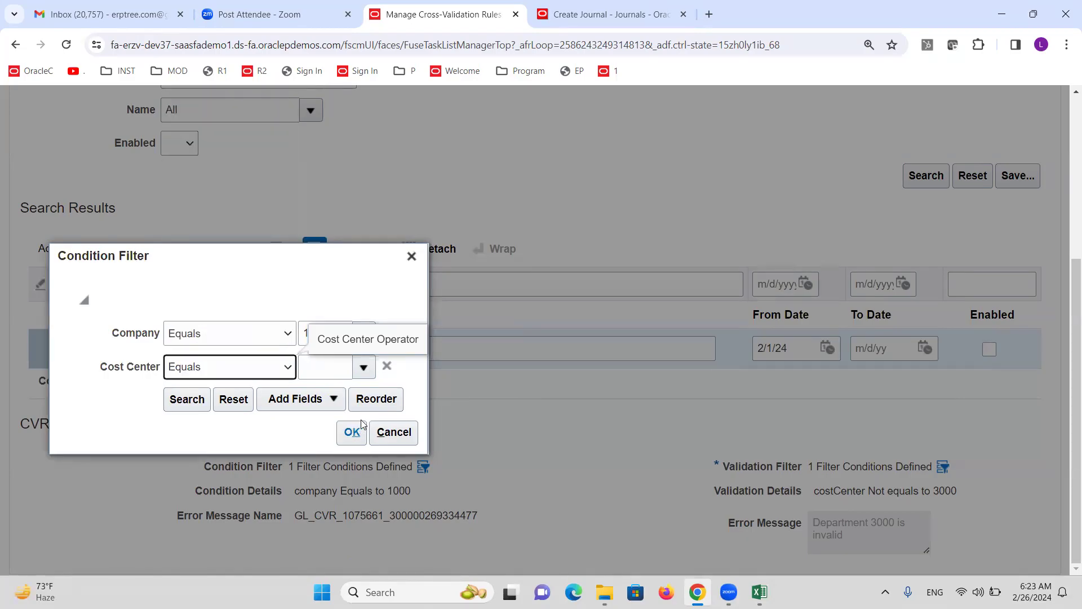
click(364, 367)
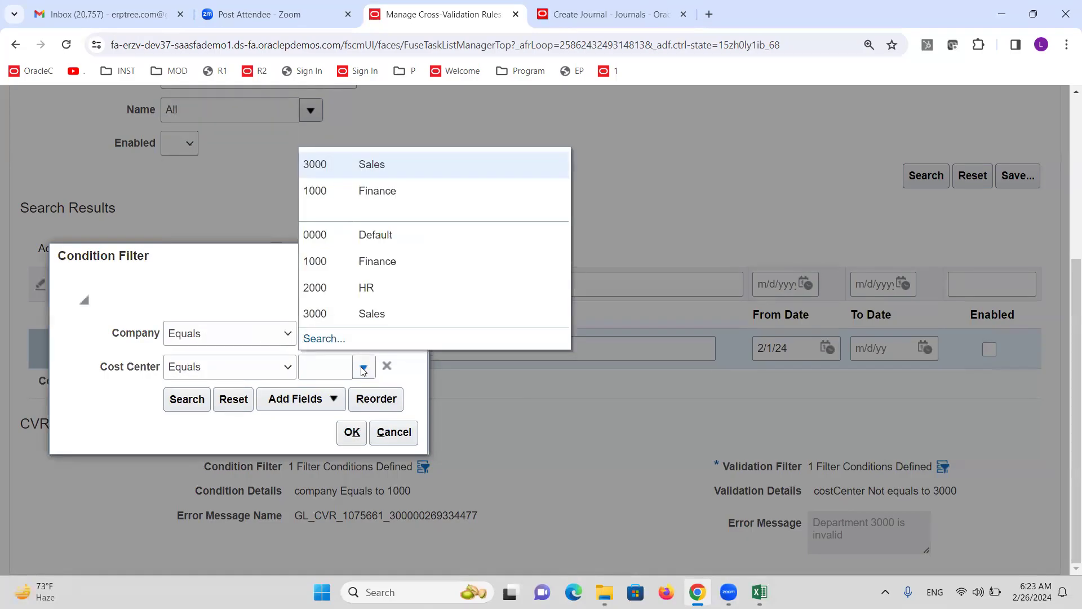
click(370, 287)
Add an Account condition set to 11016 Cash Checking- Citi
click(332, 397)
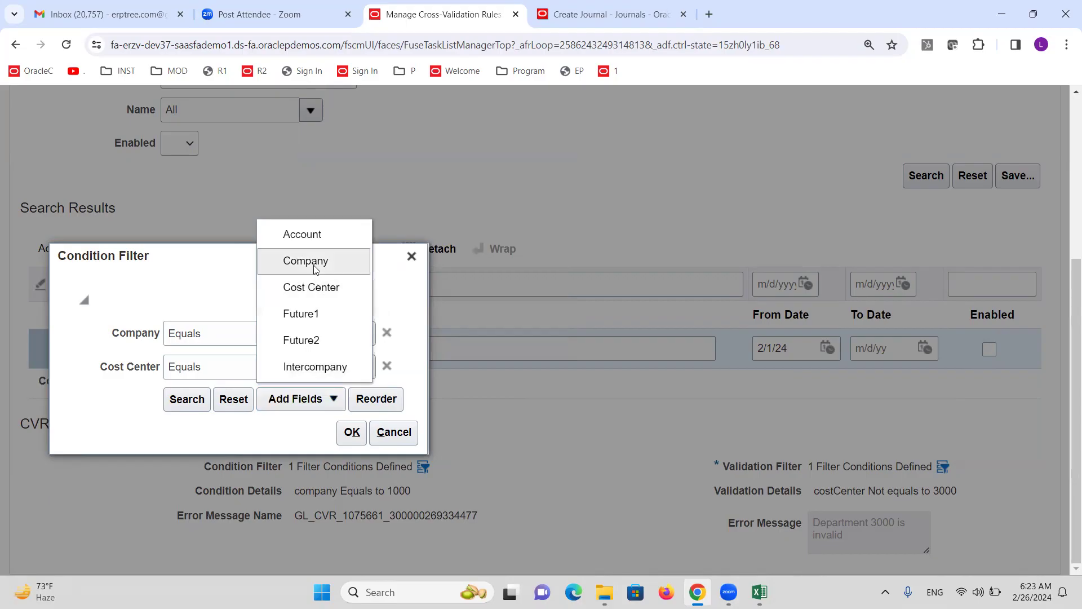
click(302, 234)
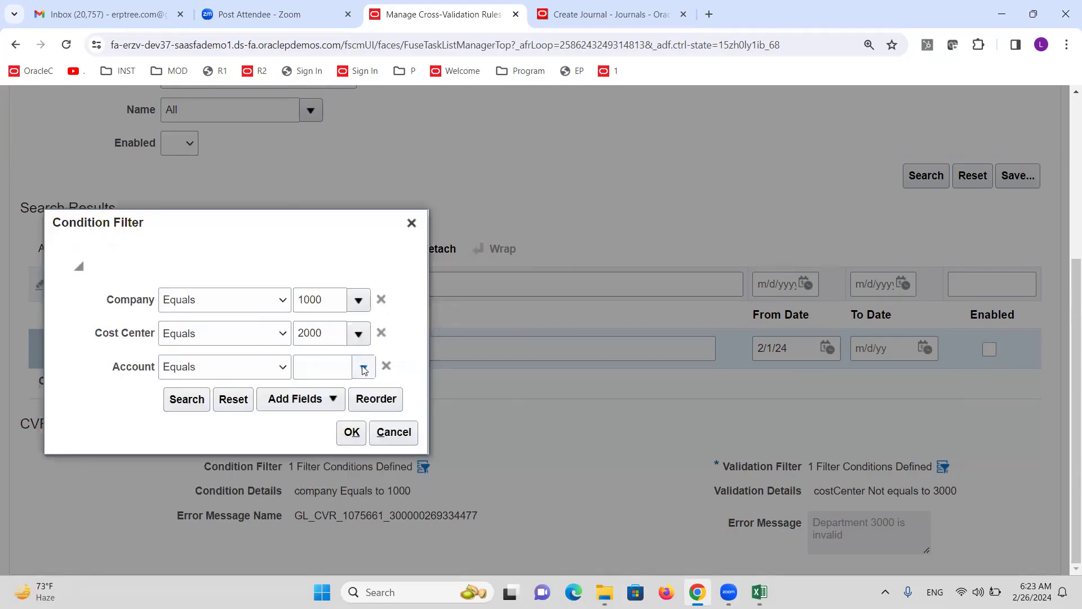
click(364, 367)
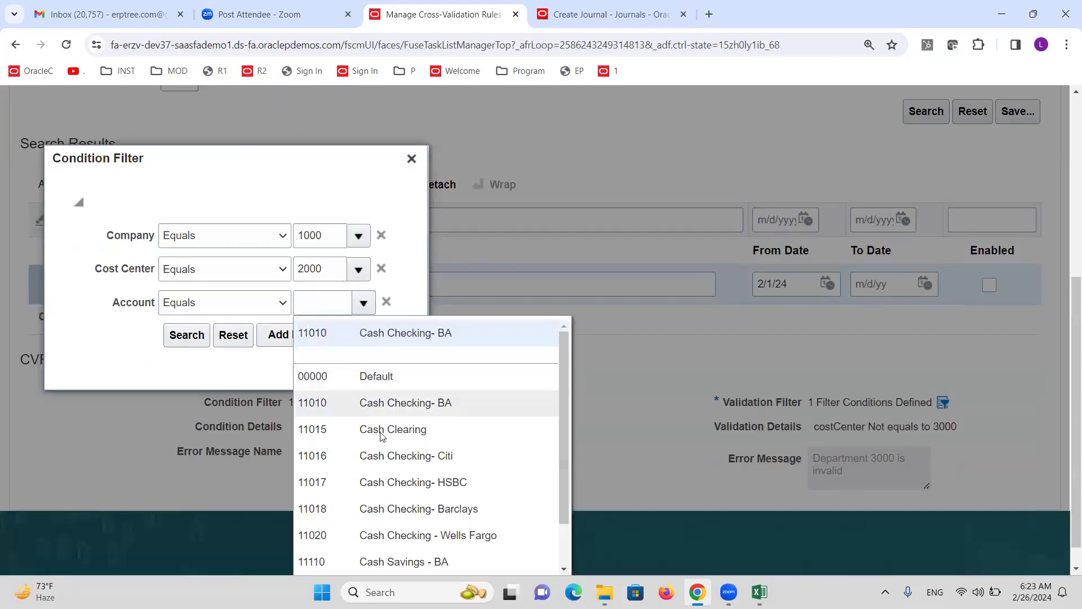
click(389, 456)
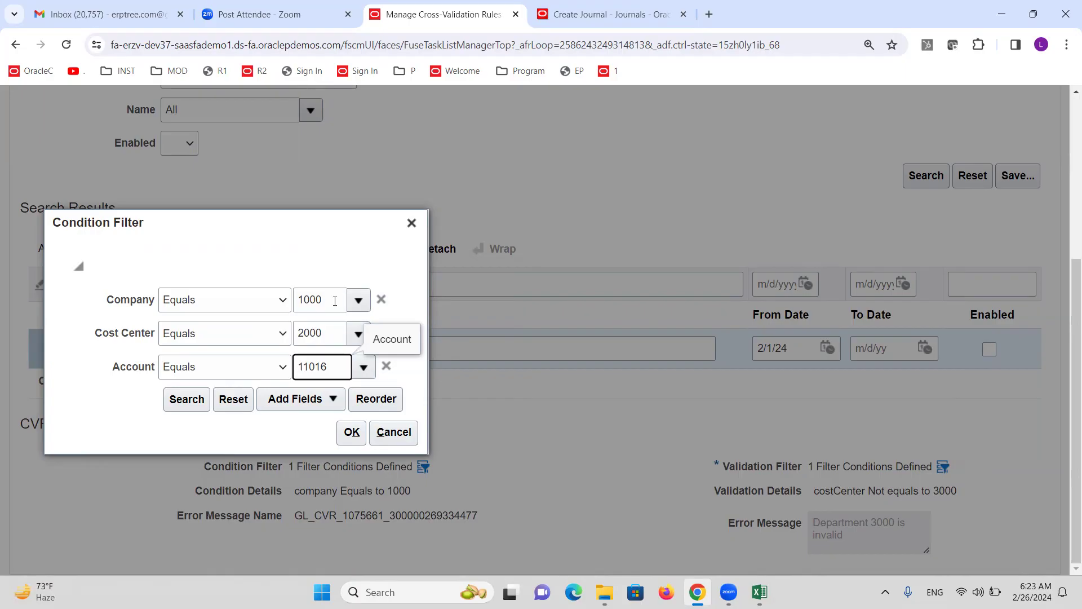
Discard the filter edits, return to Setup: Financials, and switch to the Excel notes
click(411, 225)
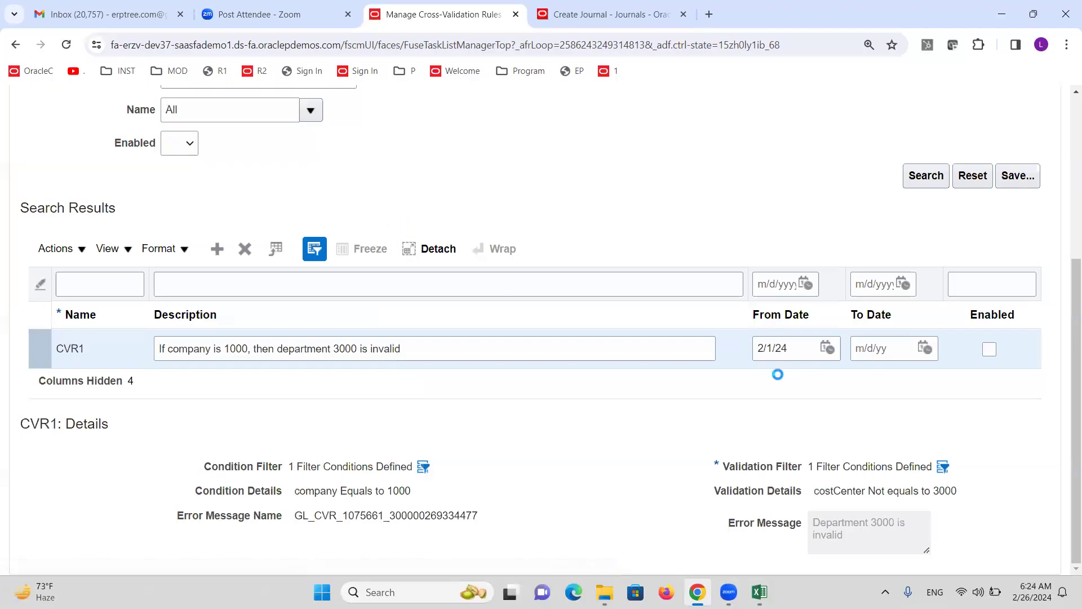
scroll(925, 321, up, 5)
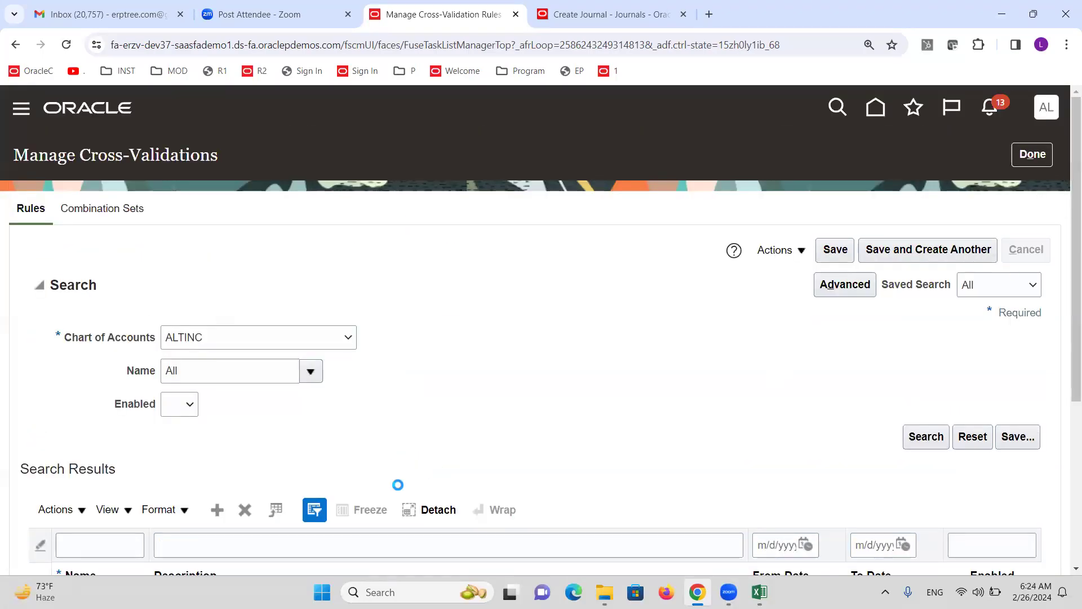
click(1033, 155)
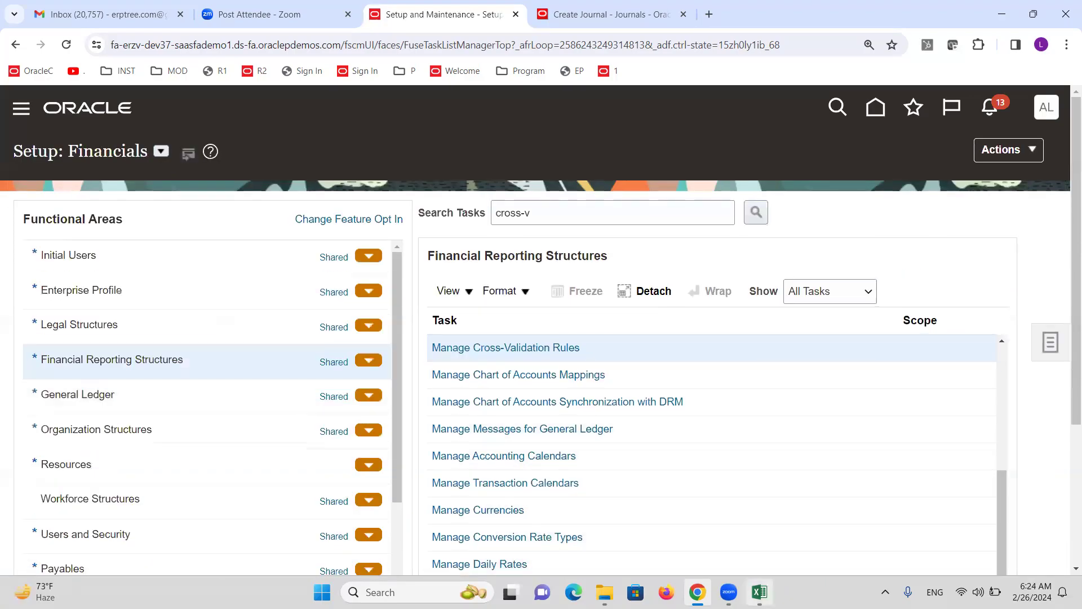
click(759, 592)
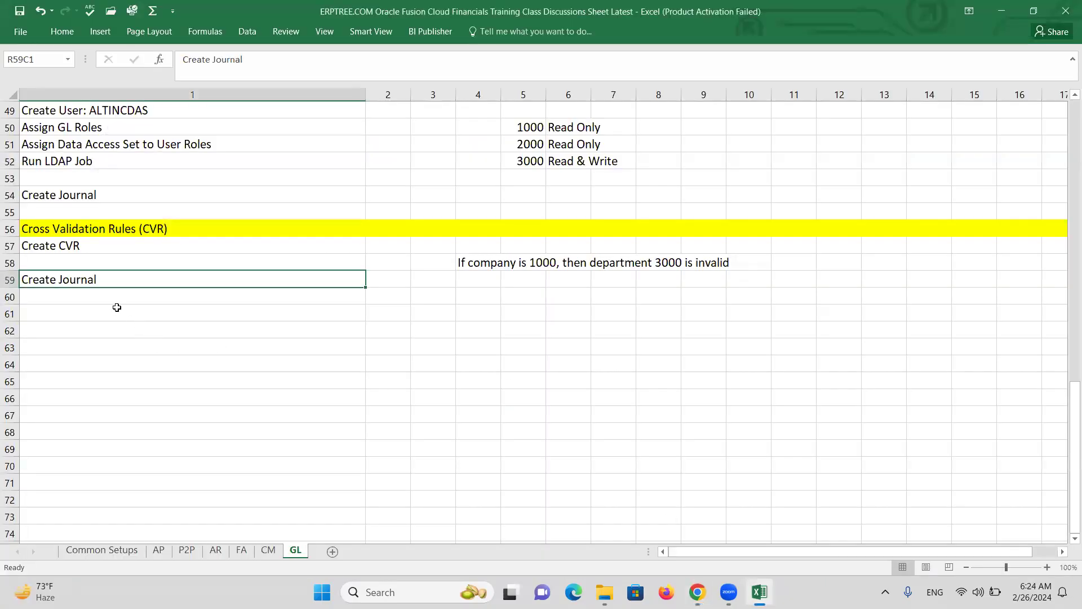
Copy 'Security Rules' from row 25 and paste it into row 62 as a new heading
scroll(180, 296, up, 1)
scroll(185, 290, up, 15)
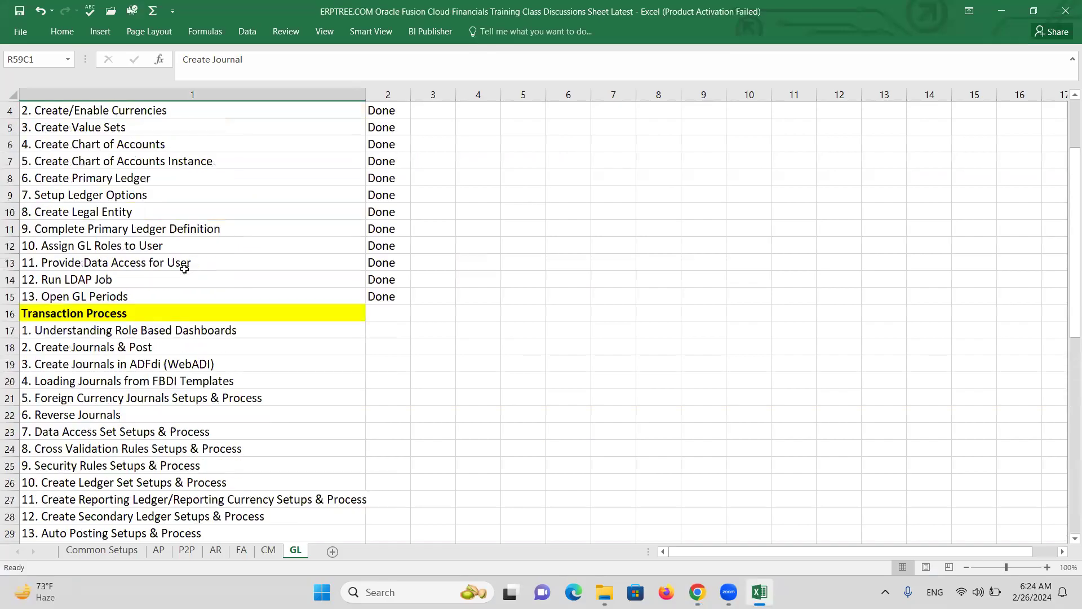
scroll(185, 273, down, 3)
scroll(186, 274, down, 1)
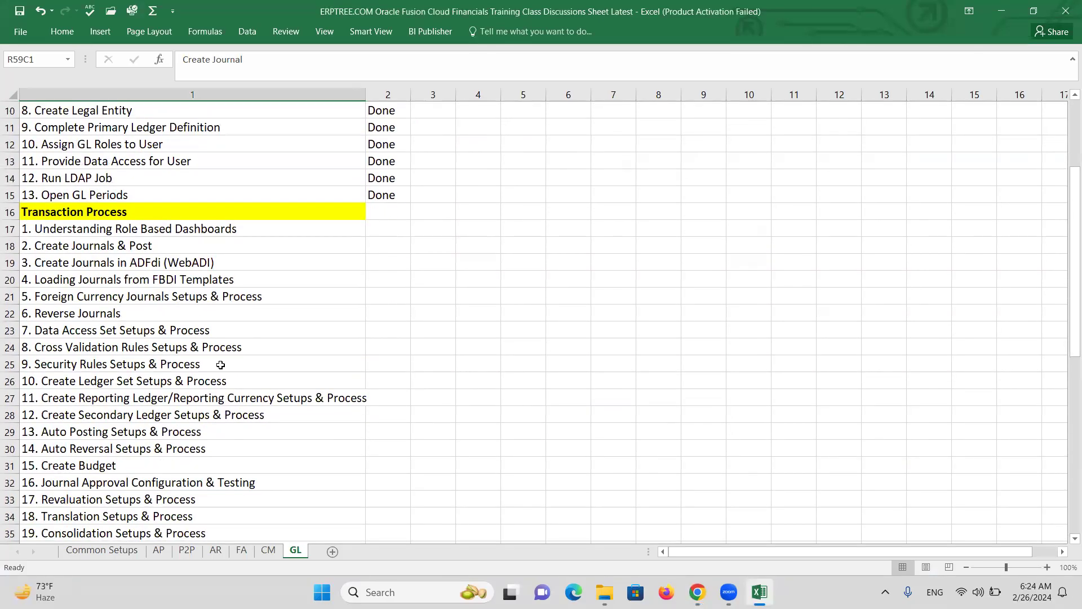
double_click(107, 365)
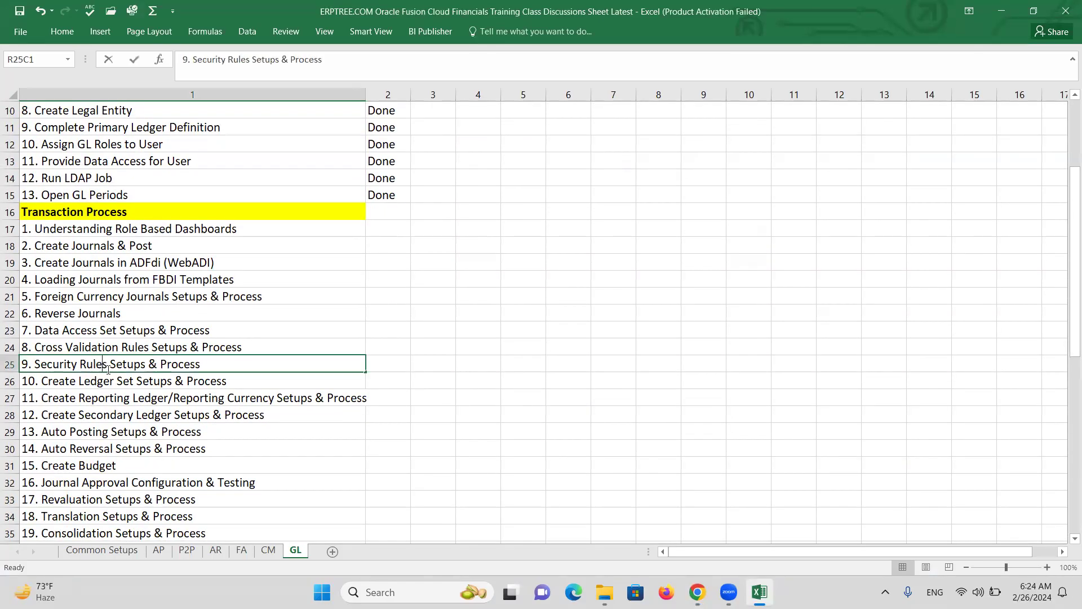
drag(107, 365, 34, 366)
key(ctrl+c)
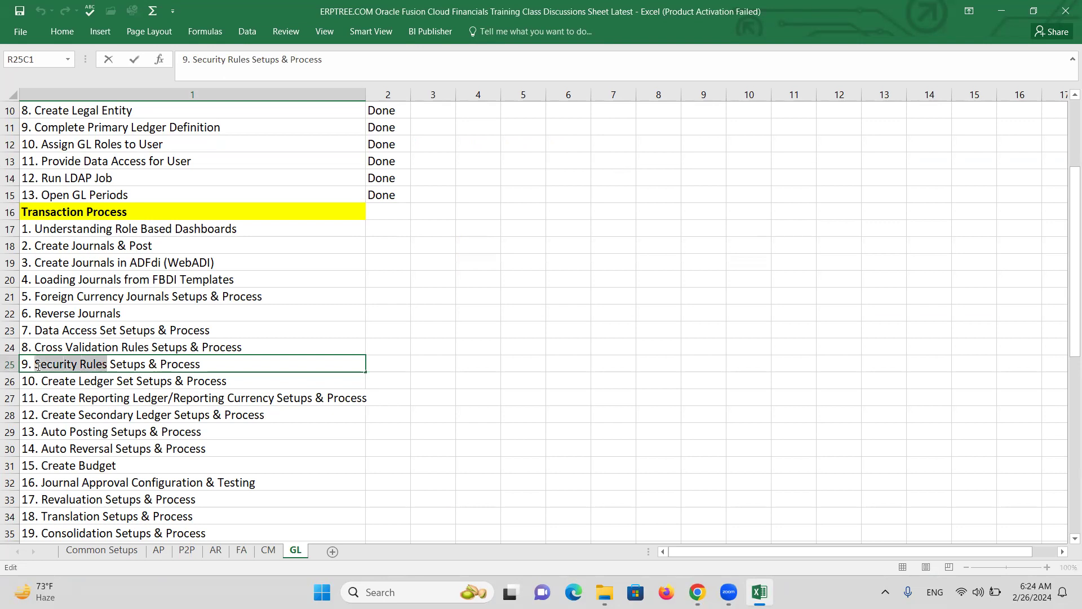
click(345, 370)
scroll(329, 382, down, 13)
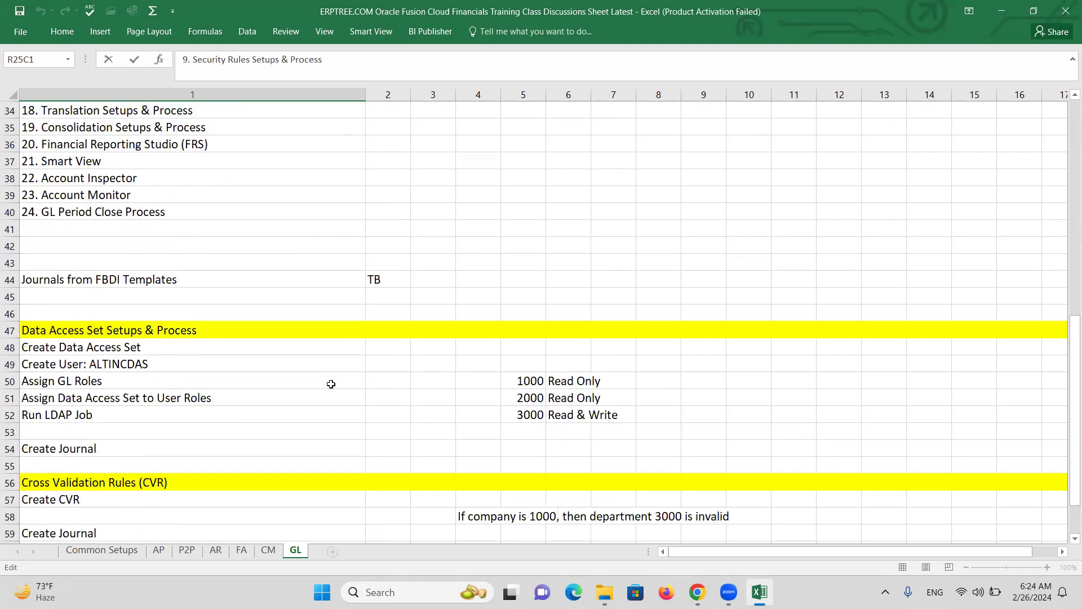
click(75, 328)
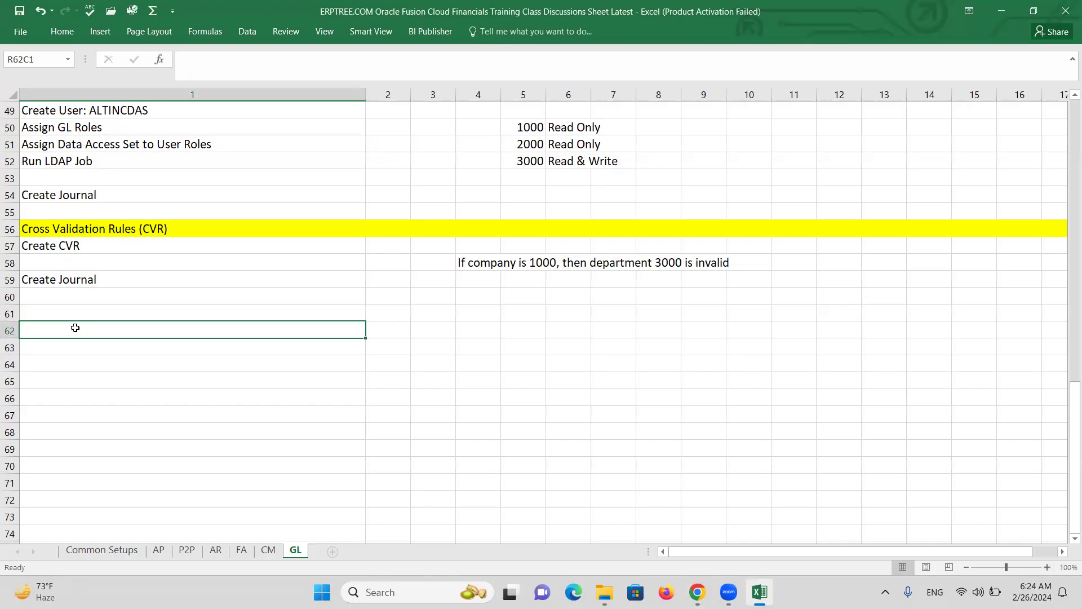
key(ctrl+v)
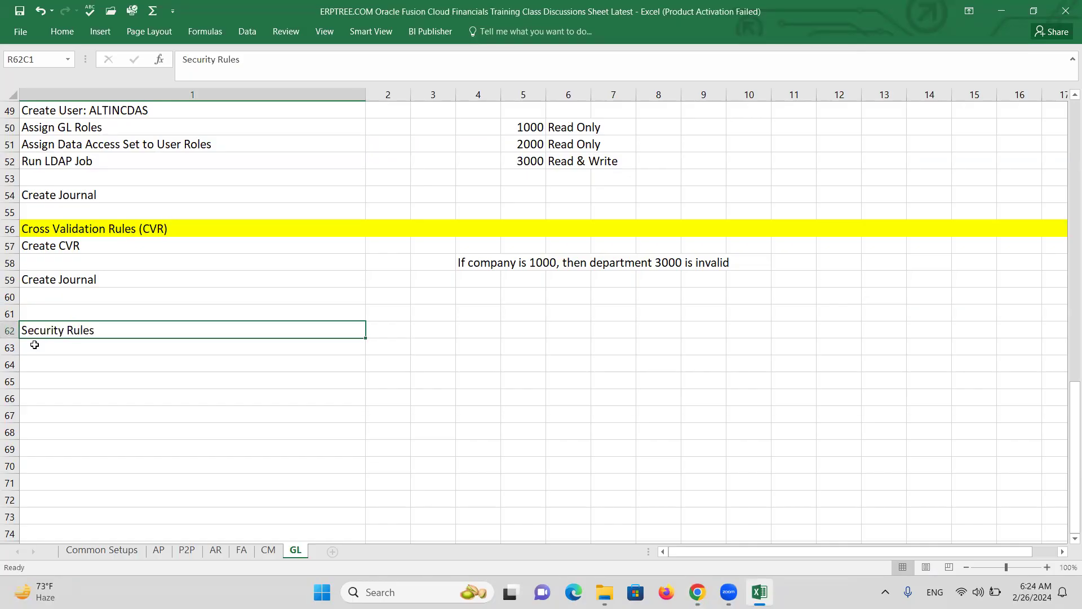
Fill the whole of row 62 with yellow
click(15, 331)
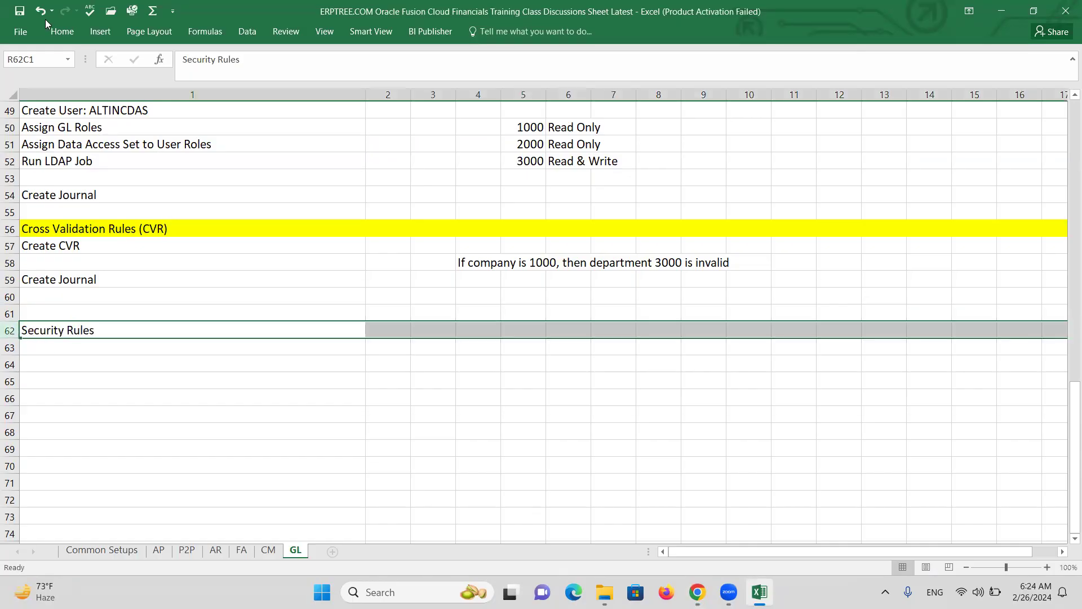
click(60, 33)
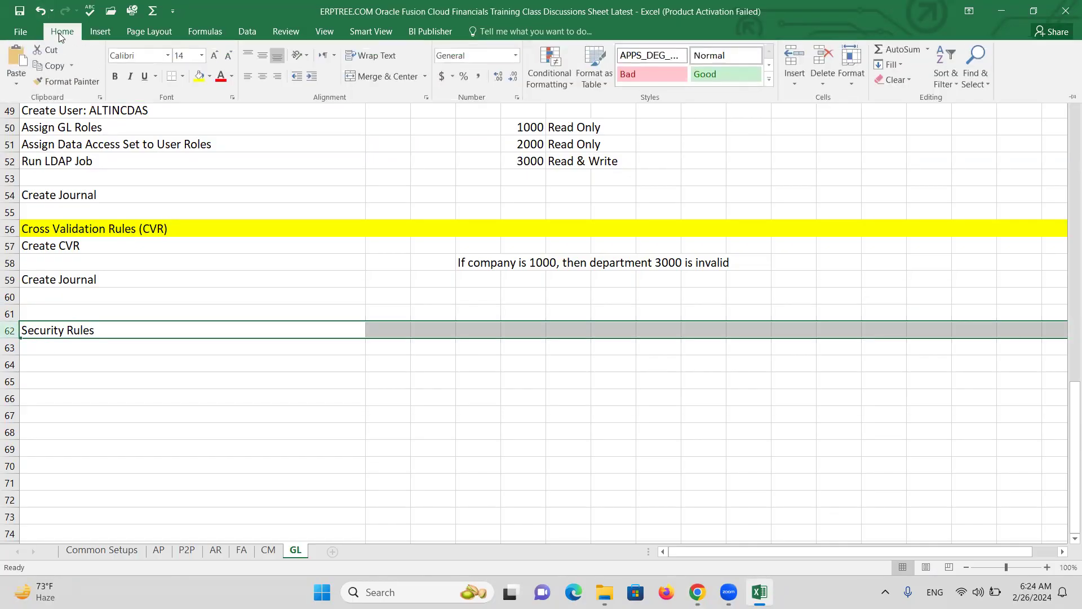
click(199, 76)
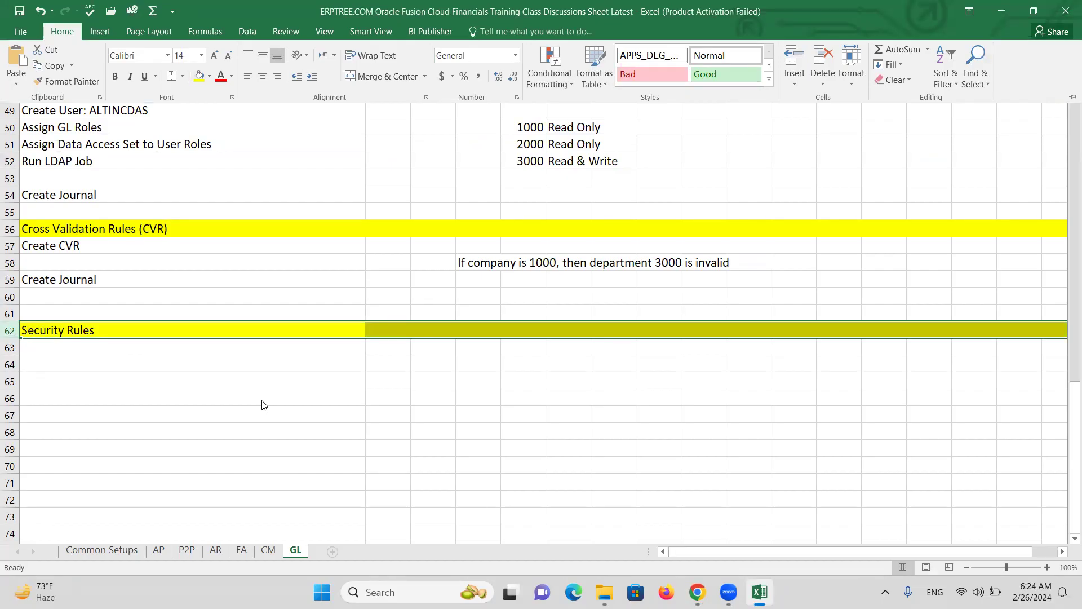
key(ctrl+F1)
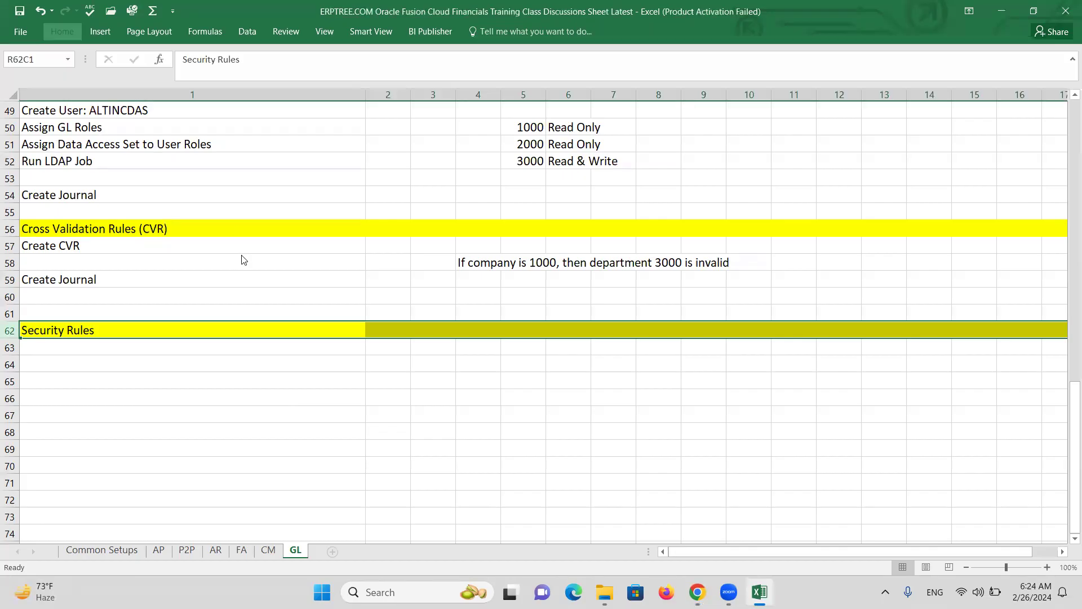
click(240, 260)
Append '(SR)' so the row 62 heading reads 'Security Rules (SR)'
scroll(221, 282, up, 3)
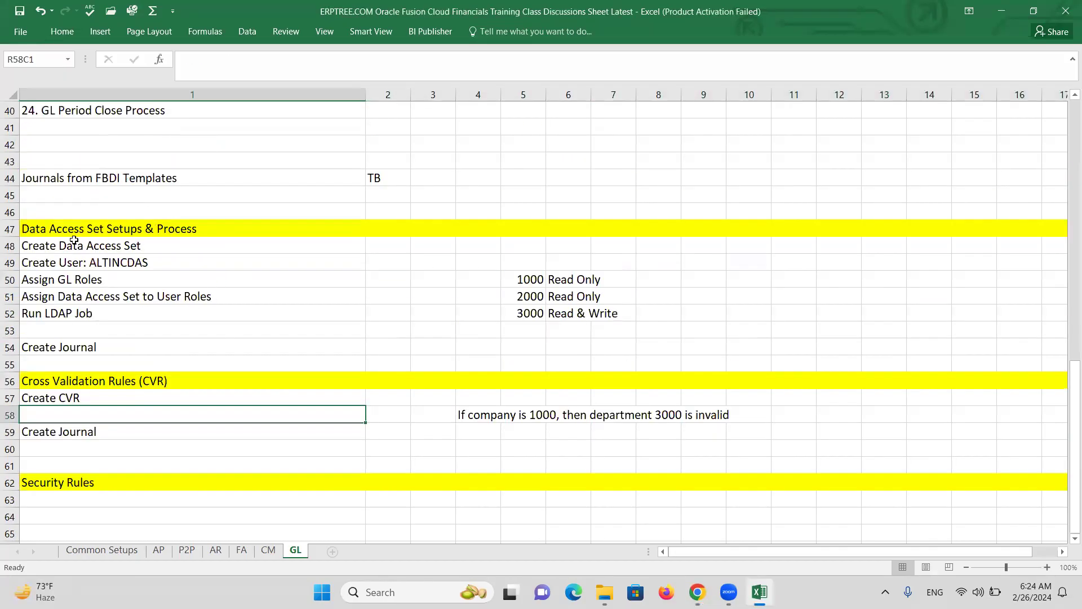
drag(535, 277, 533, 313)
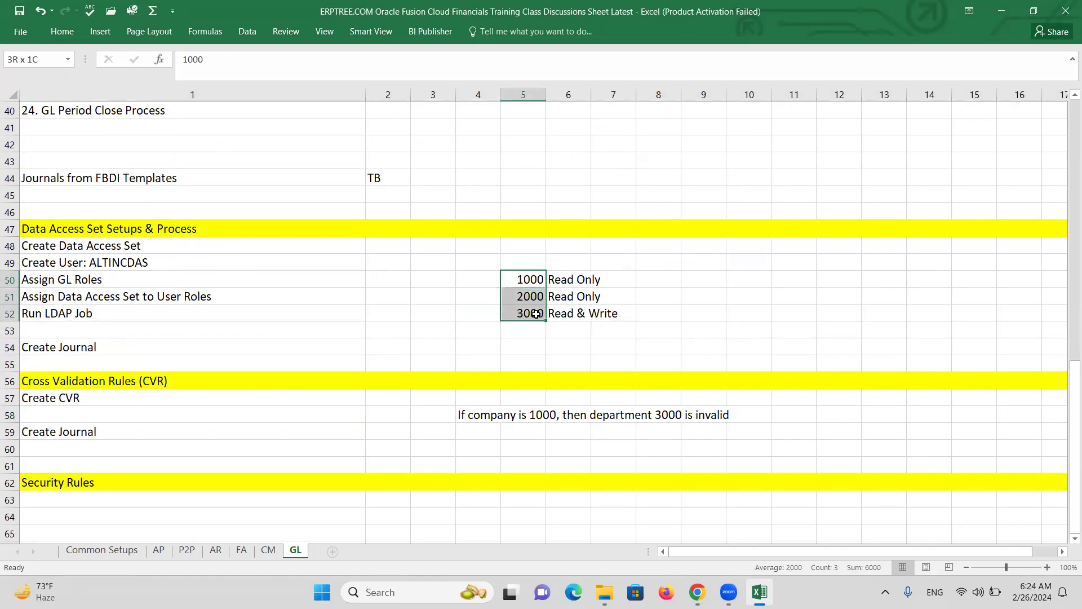
click(565, 278)
drag(566, 279, 615, 317)
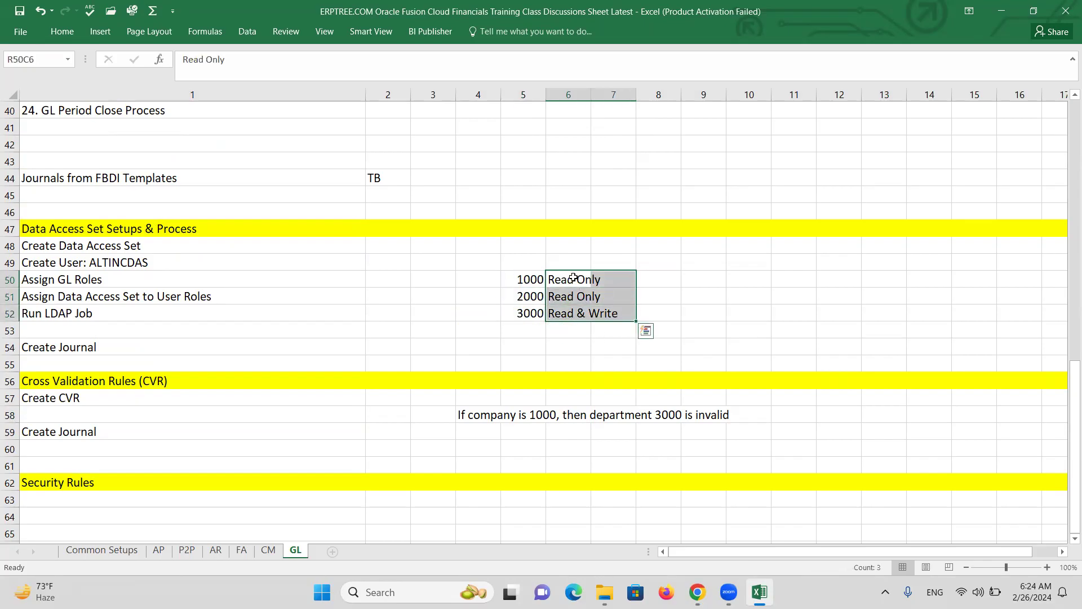
click(136, 490)
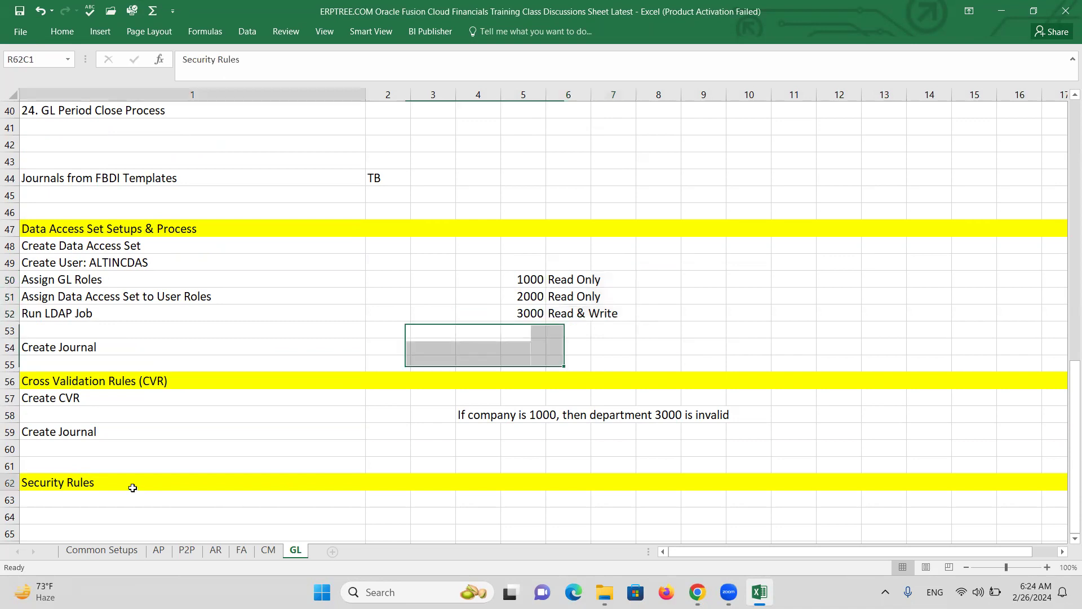
double_click(131, 493)
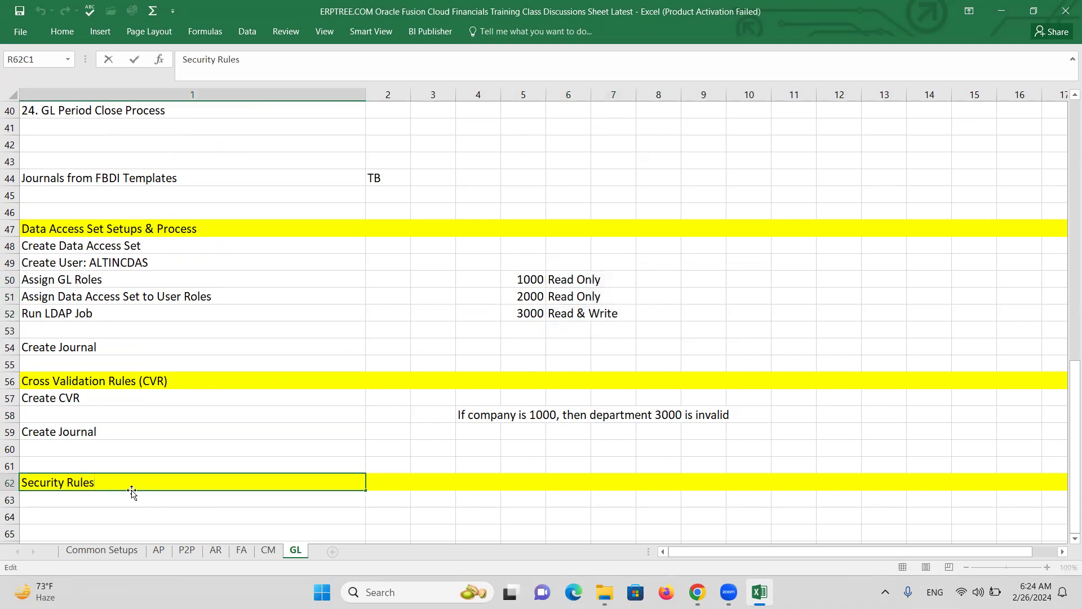
text((SR))
key(ctrl+Return)
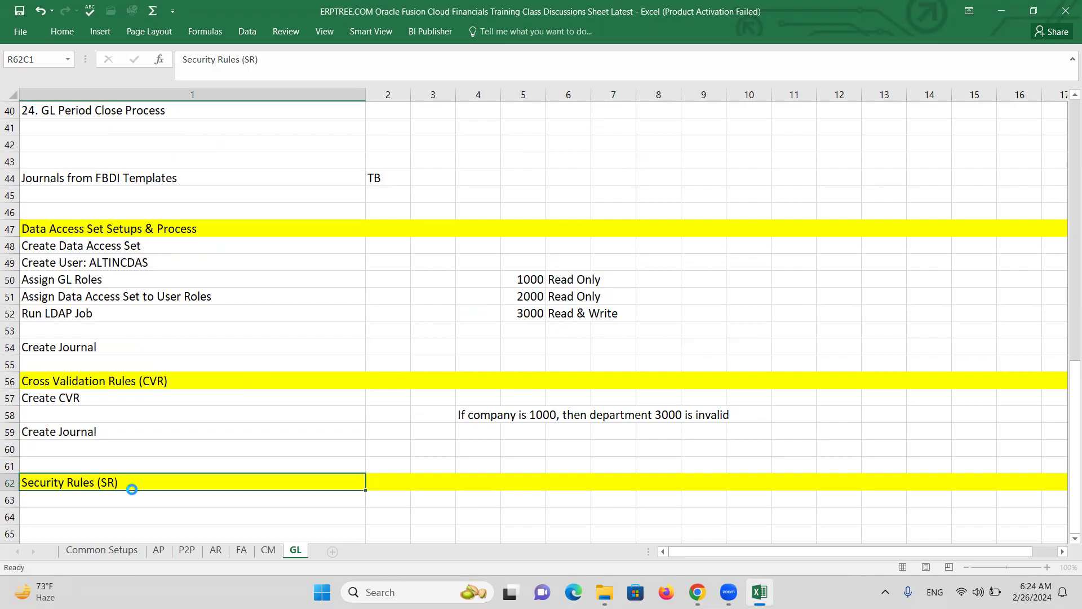
scroll(231, 378, down, 2)
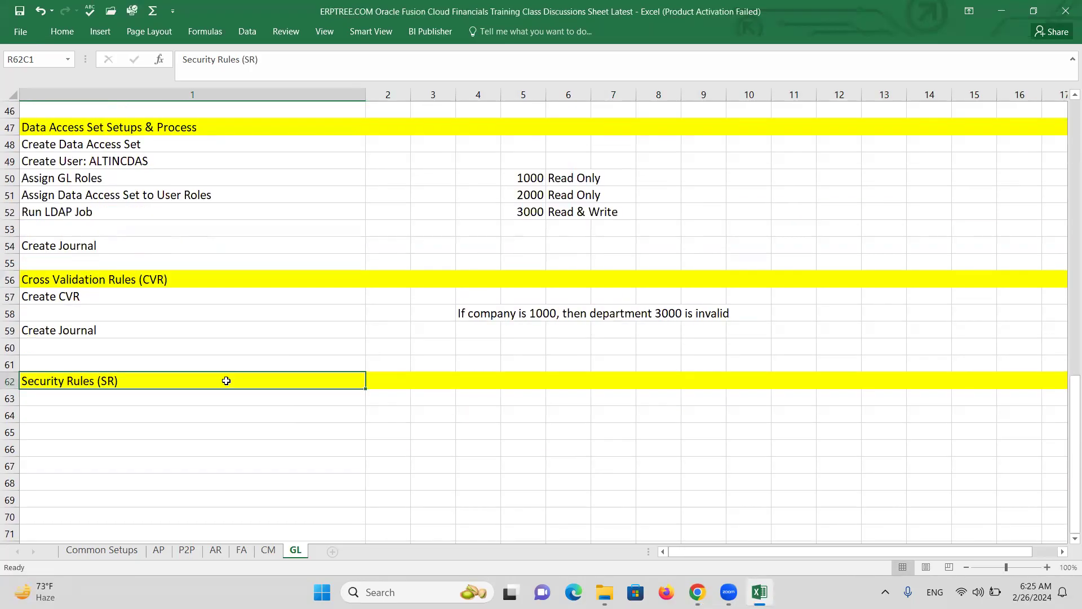
click(149, 414)
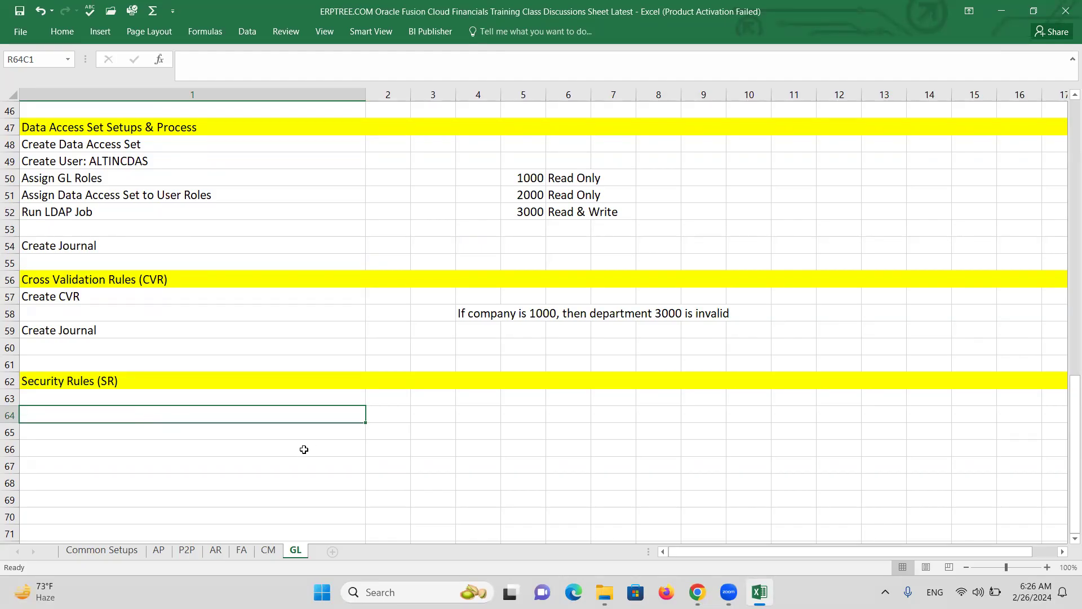
drag(525, 176, 589, 211)
key(ctrl+c)
click(475, 431)
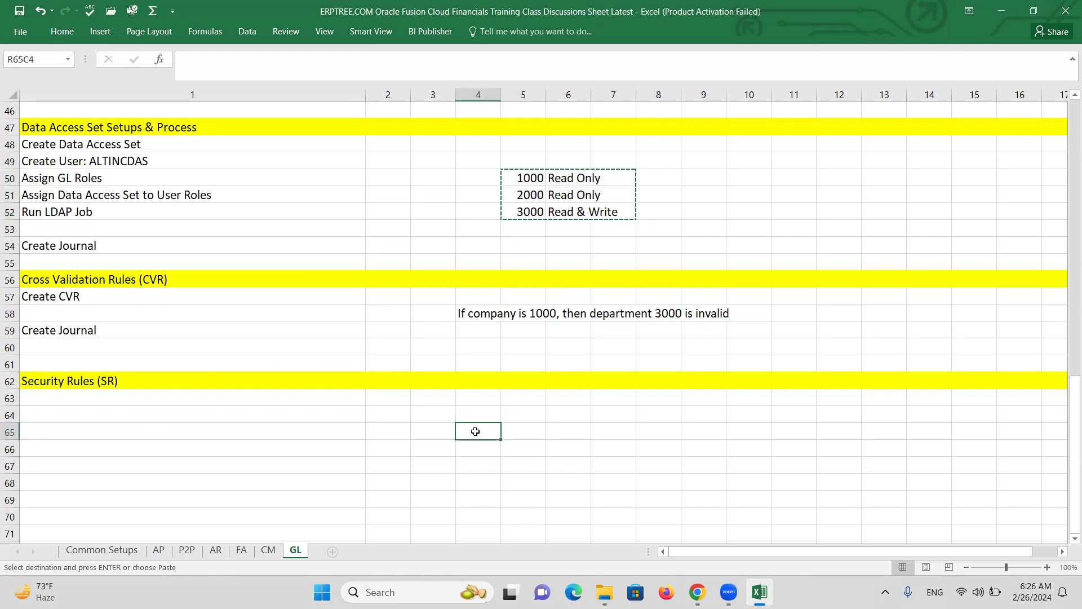
key(ctrl+v)
drag(480, 431, 583, 450)
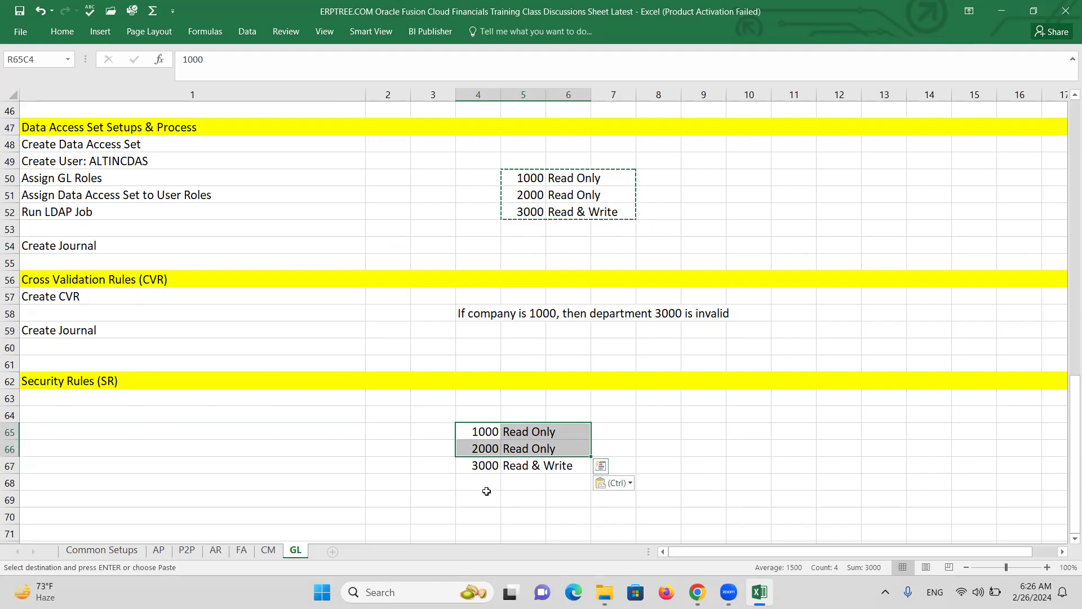
key(Delete)
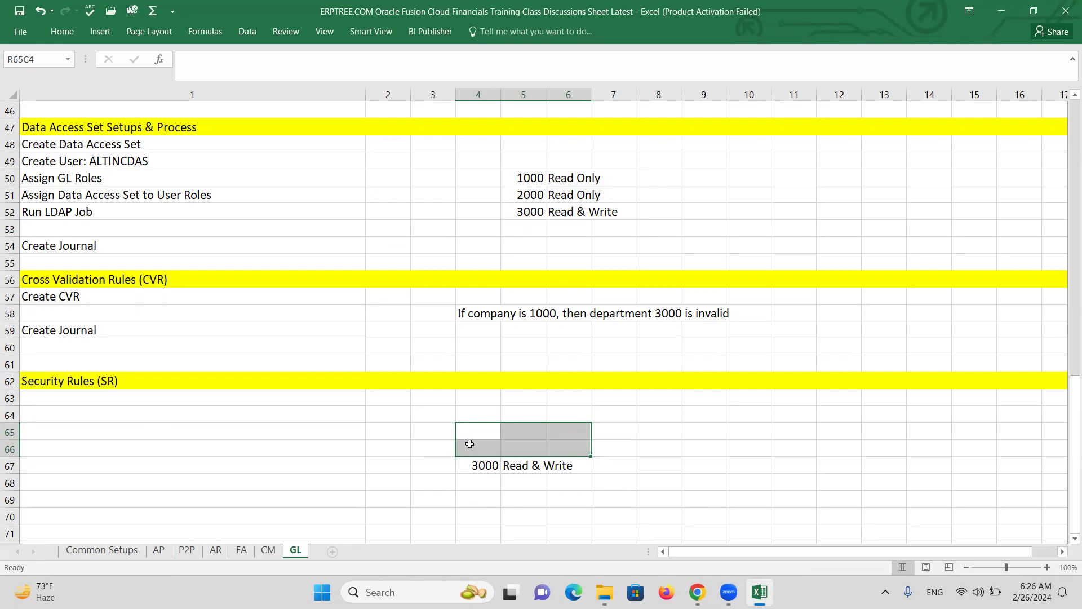
click(490, 485)
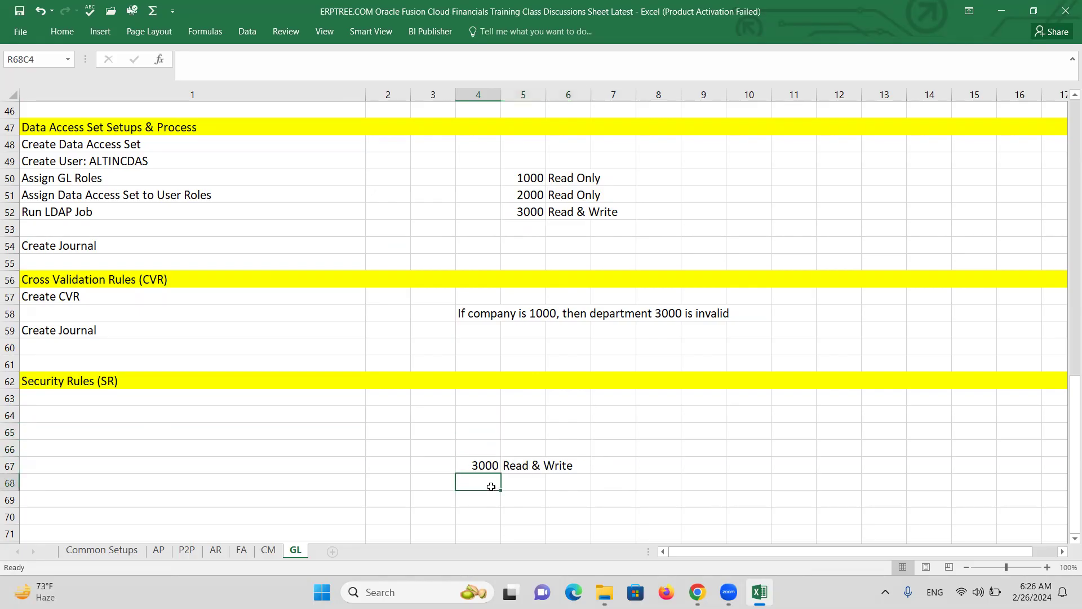
click(429, 462)
text(SR)
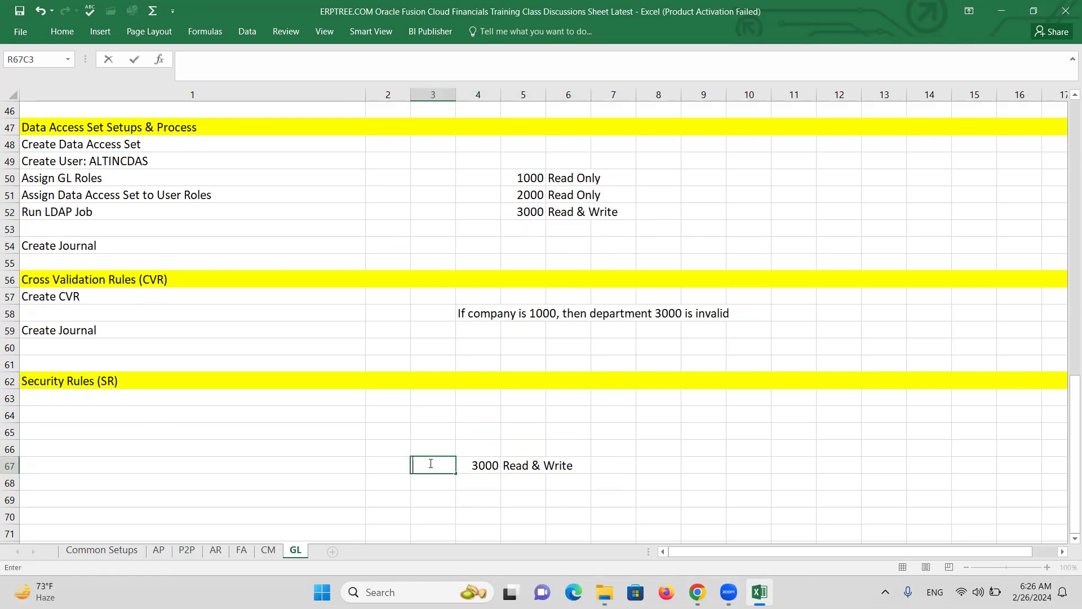
click(439, 480)
text(SR2)
key(Tab)
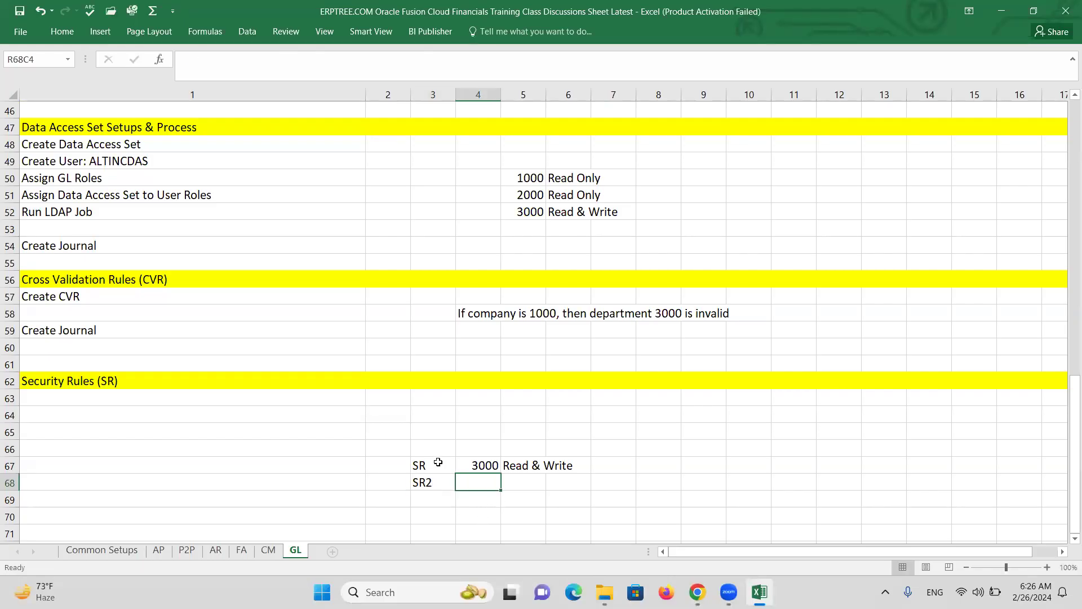
click(246, 96)
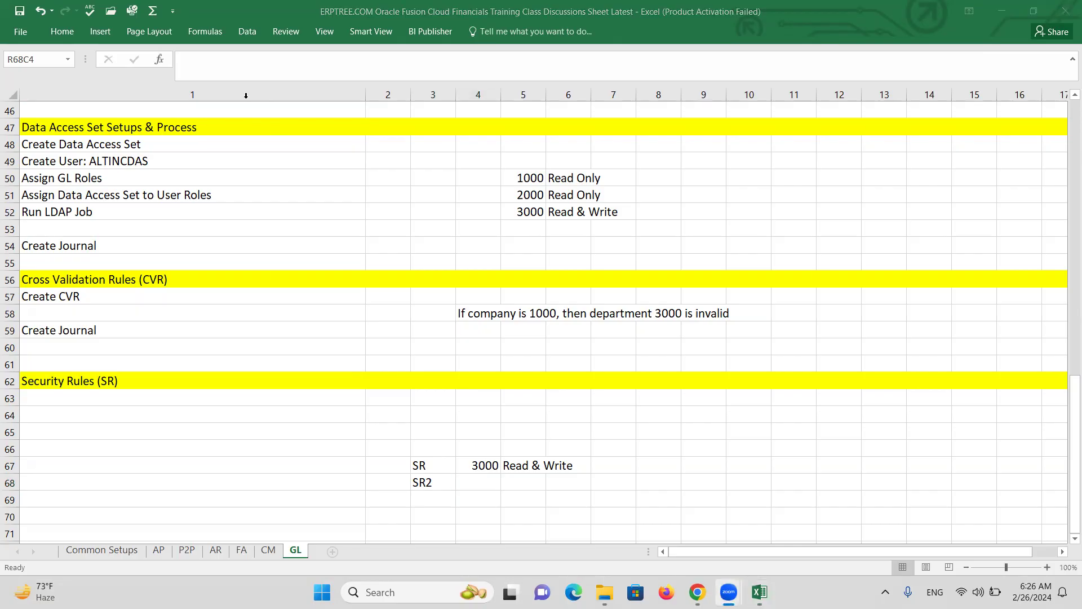
click(499, 498)
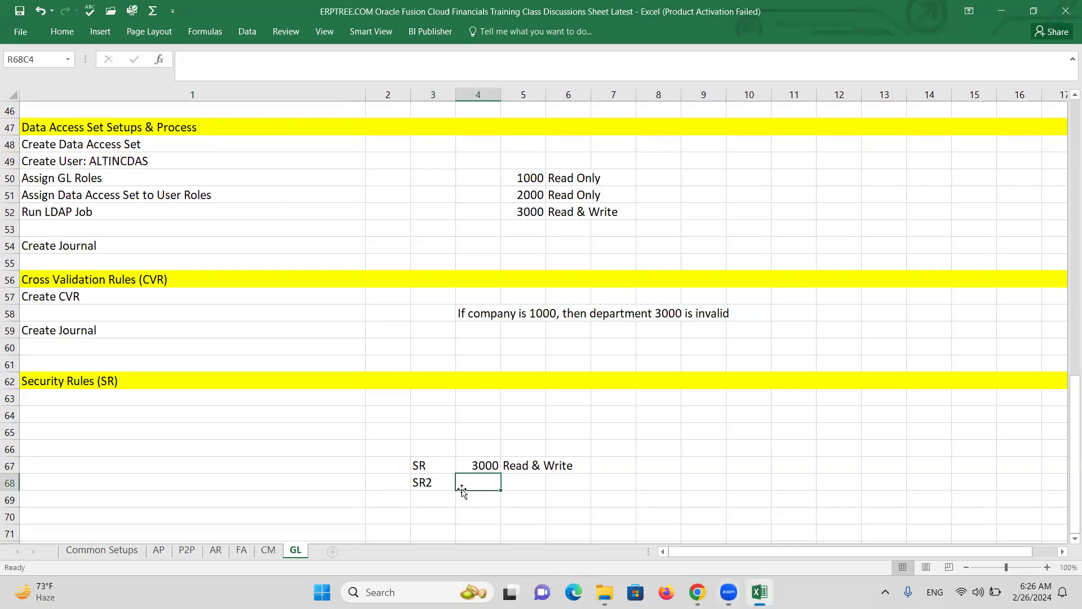
click(424, 467)
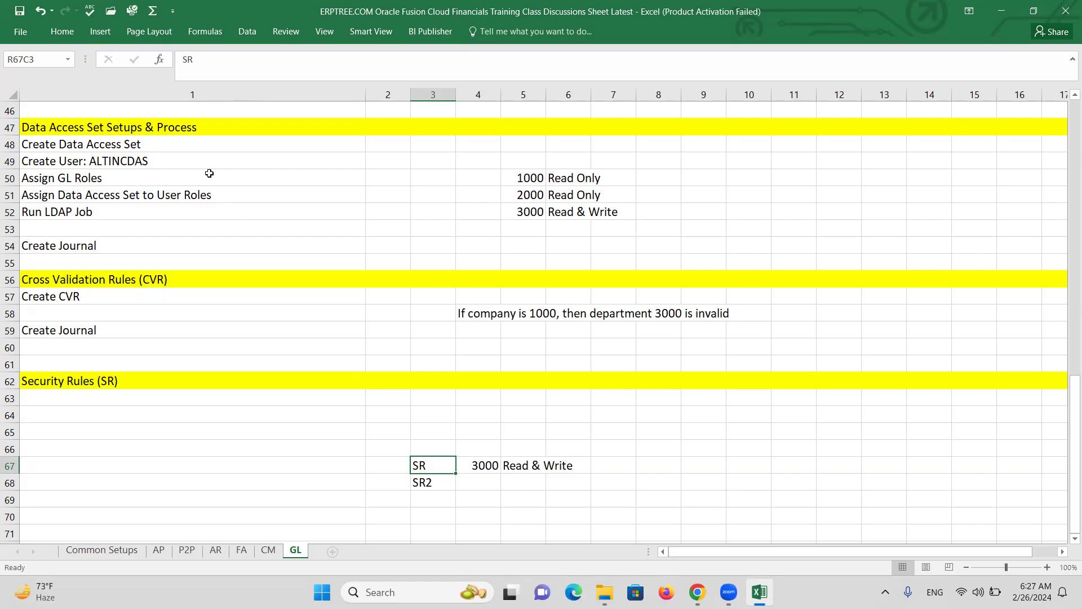
drag(440, 464, 566, 483)
key(Delete)
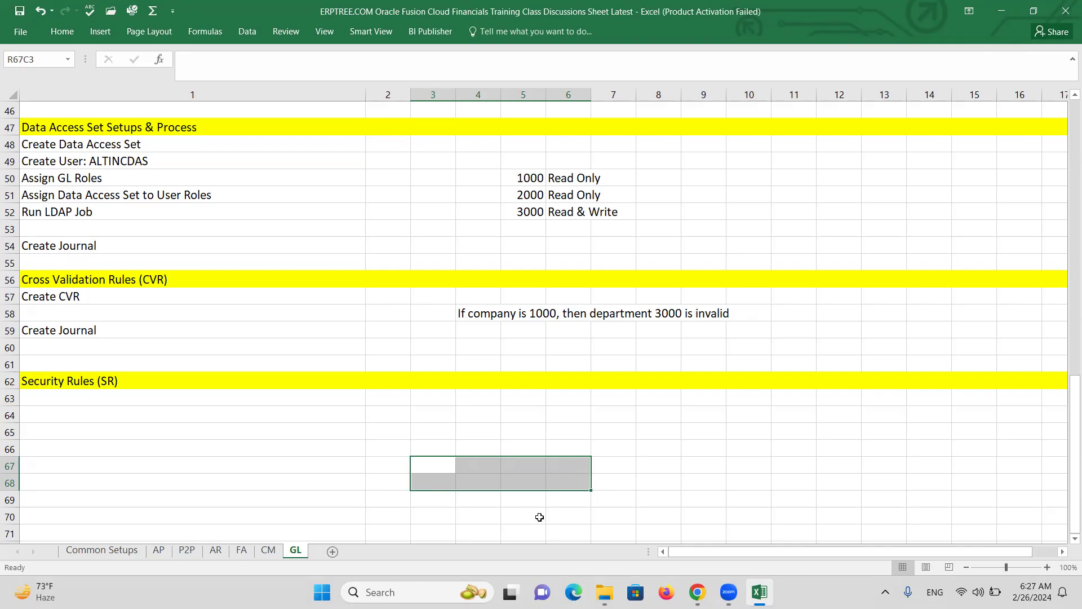
Enter 'Create SR: Allow Dep1000' as the first step under Security Rules
click(147, 402)
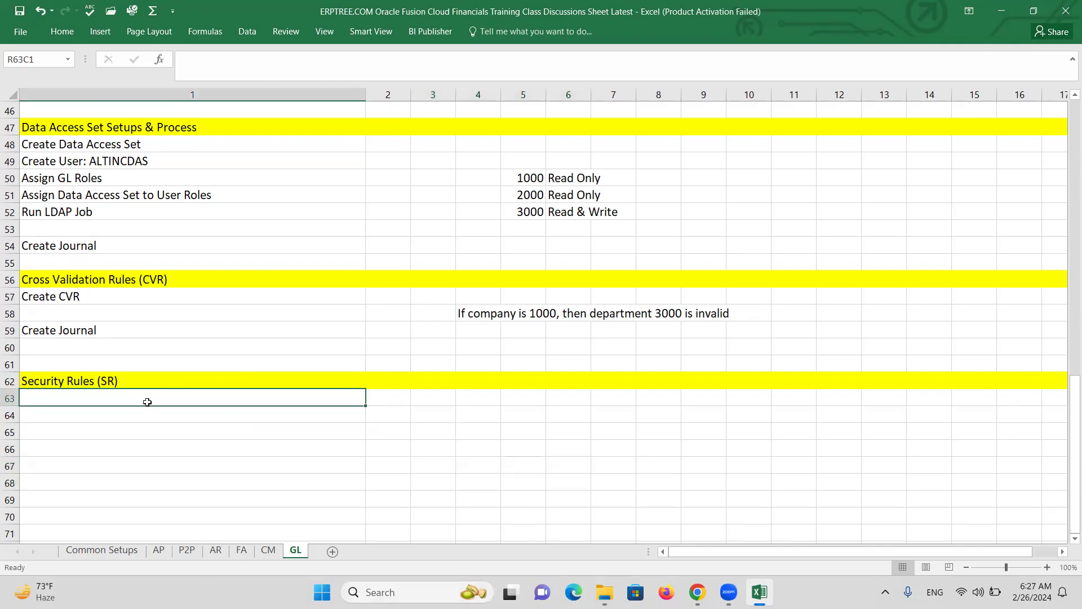
text(Cret)
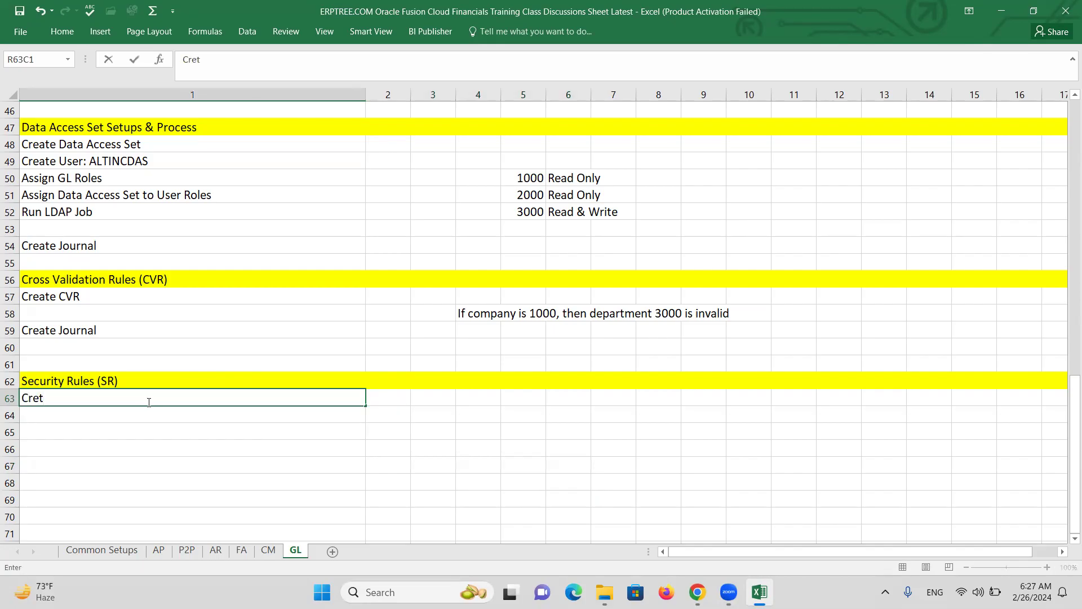
key(BackSpace)
text(ate SR:)
text(Allow)
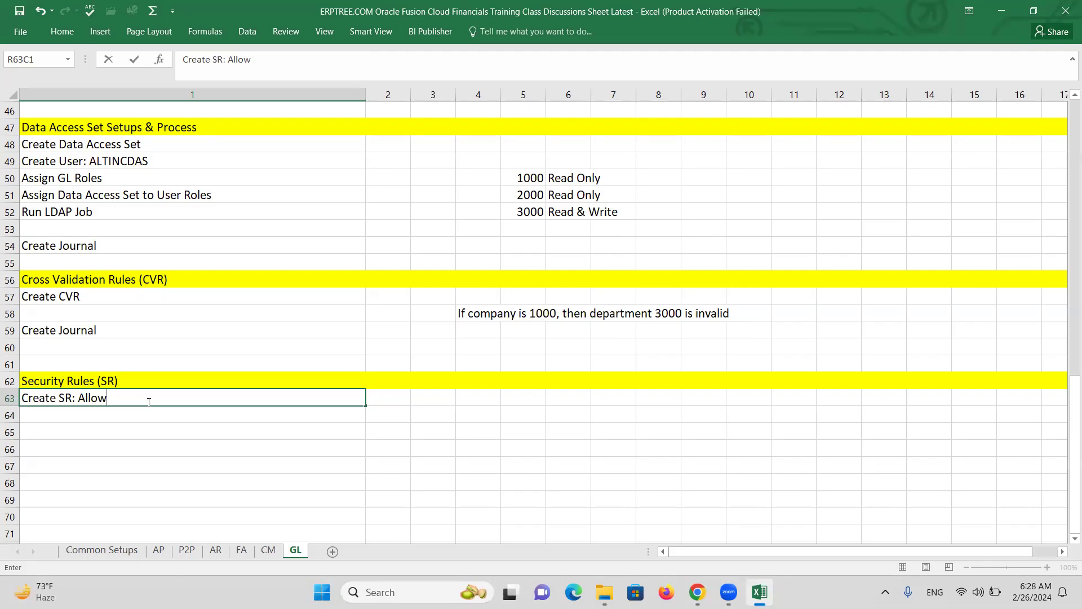
text(Dep1000)
click(88, 417)
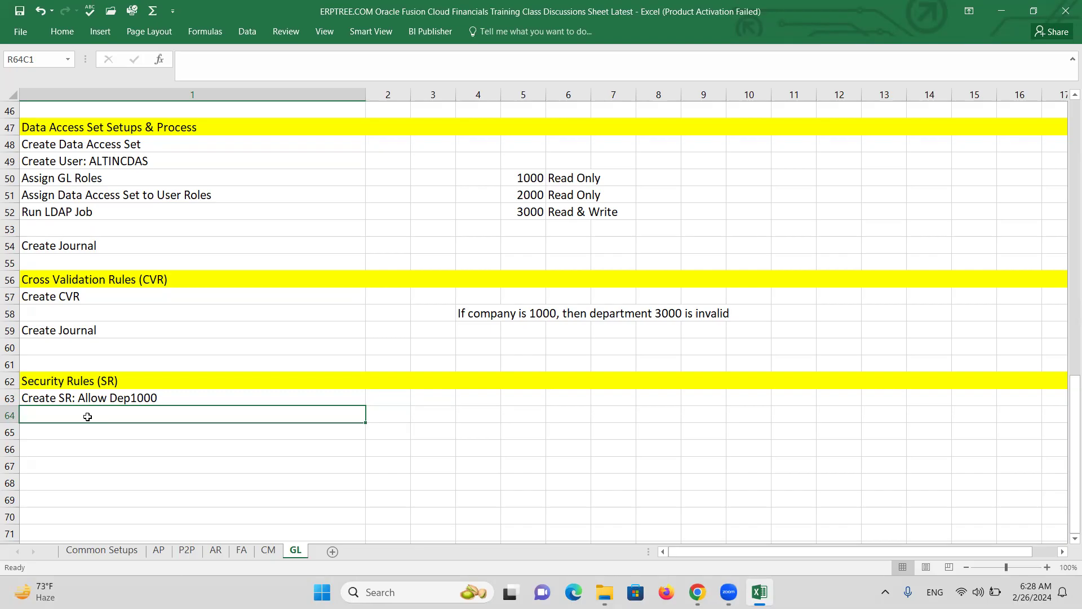
Add the 'Assign Rule to Role' and 'Deploy accounting flexfield' steps below it
text(Assig)
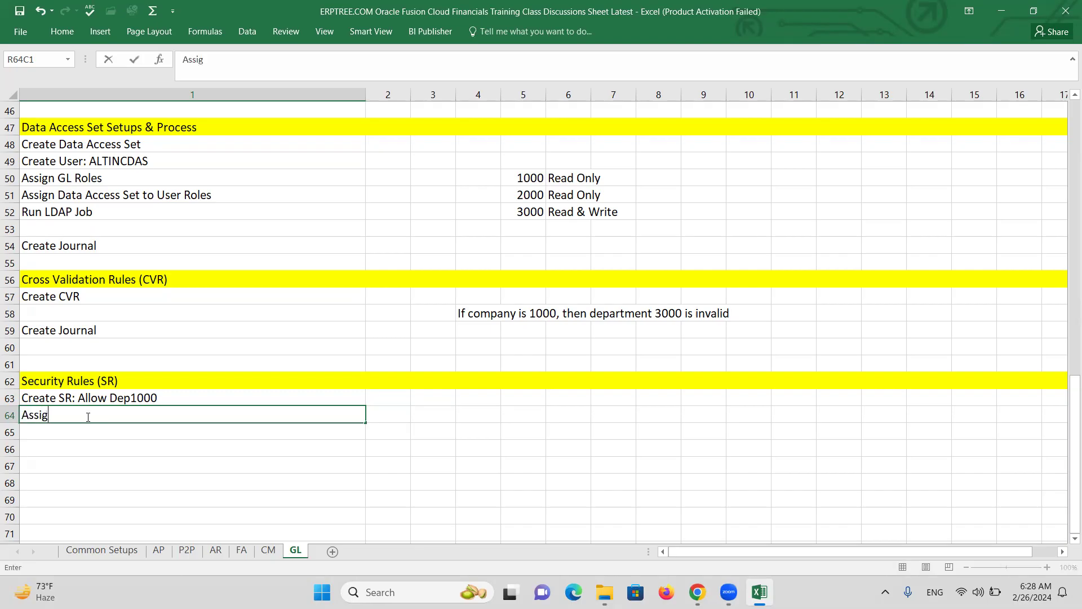
text(n Rule toRole)
key(Return)
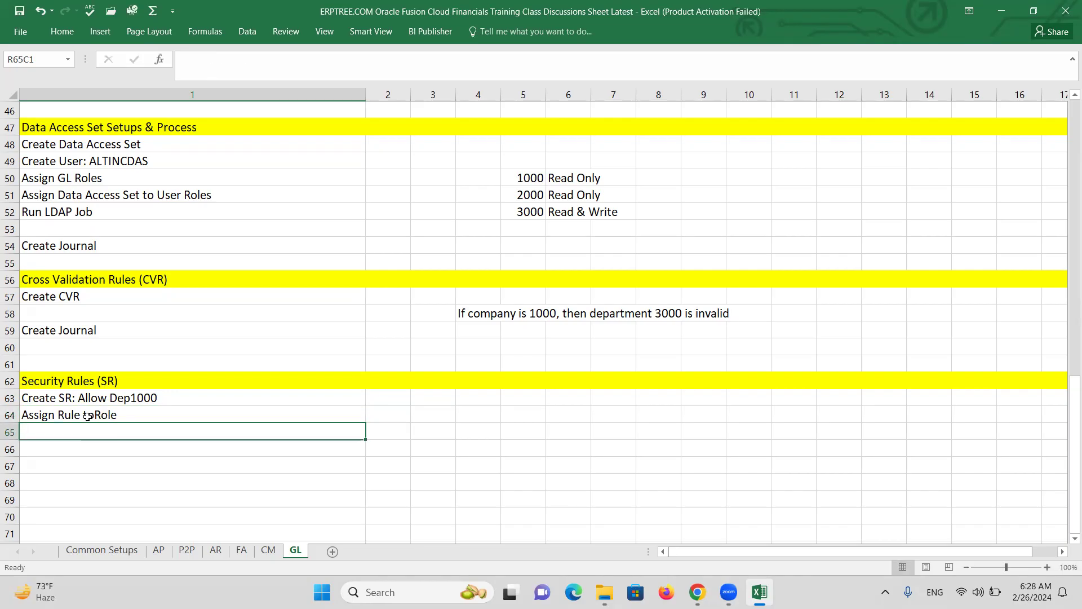
text(De)
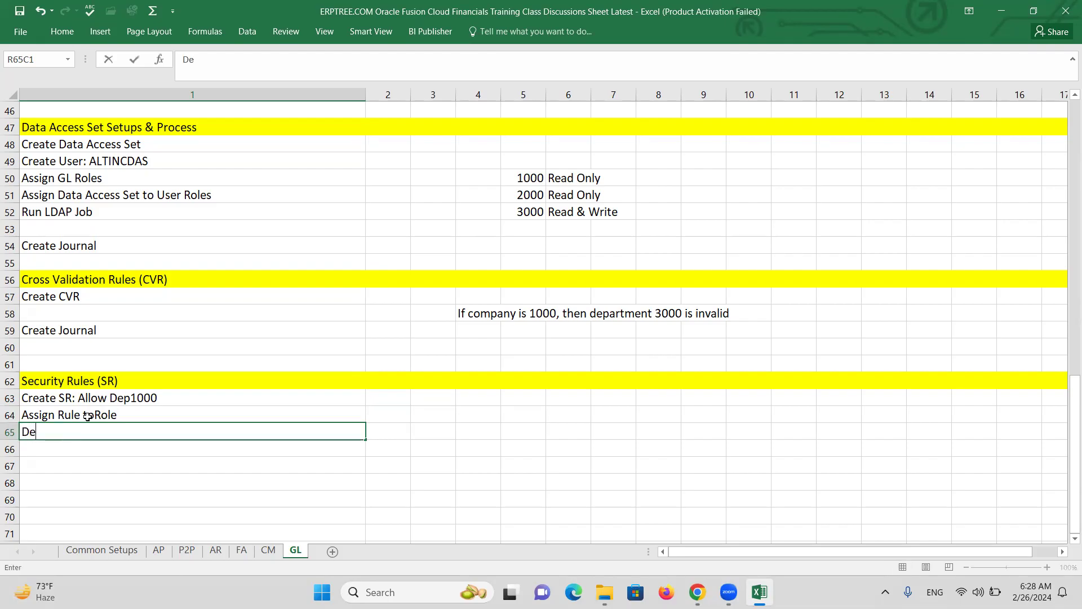
text(ploy accou)
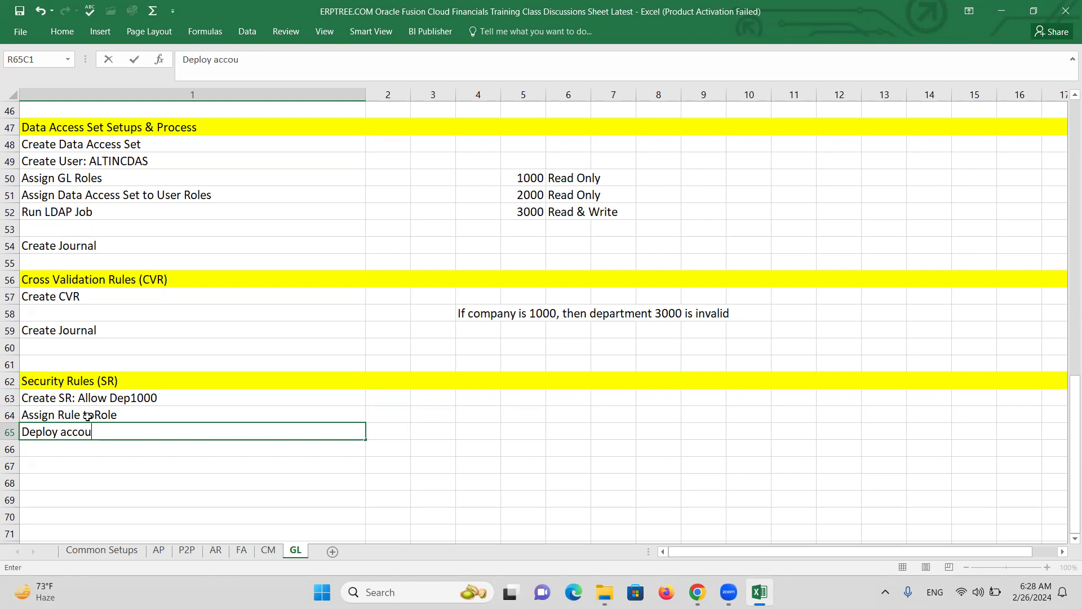
text(nting flexfield)
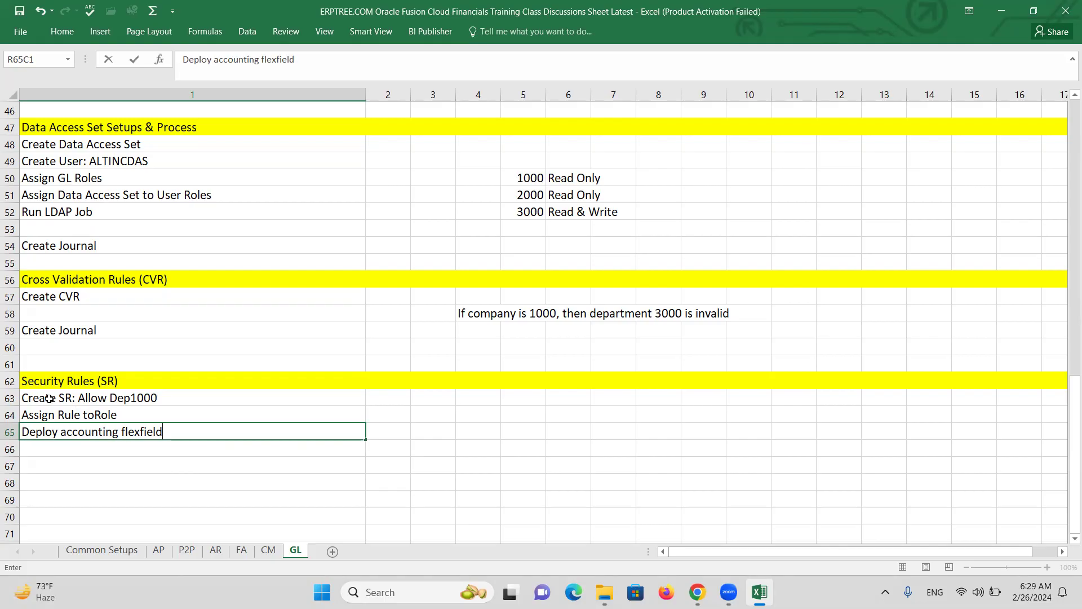
Extend the Create SR step with '- at Department Value Set'
double_click(179, 396)
text(-)
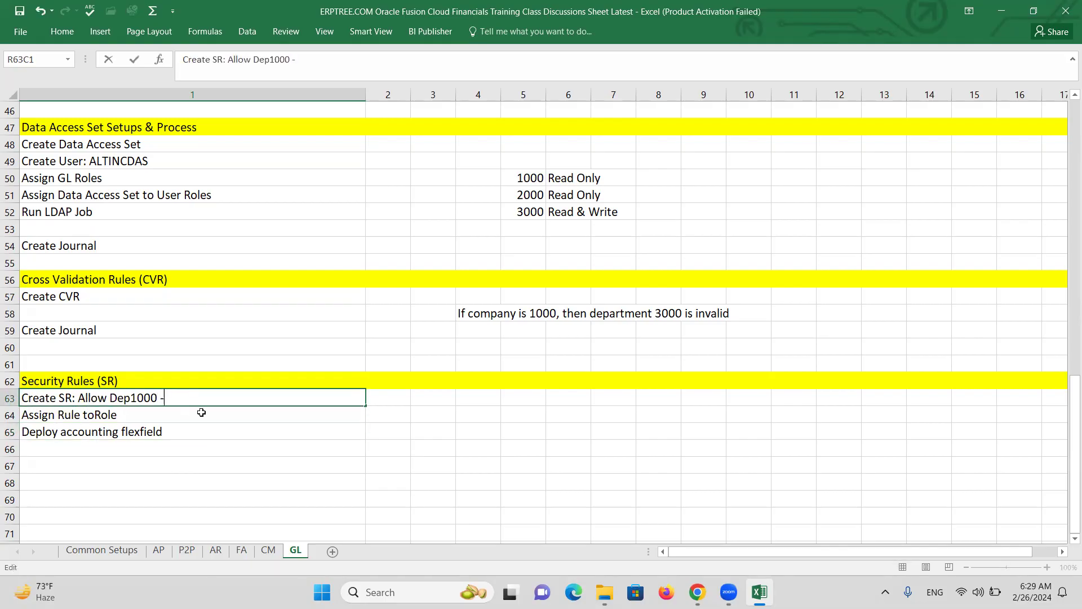
text( at Departm)
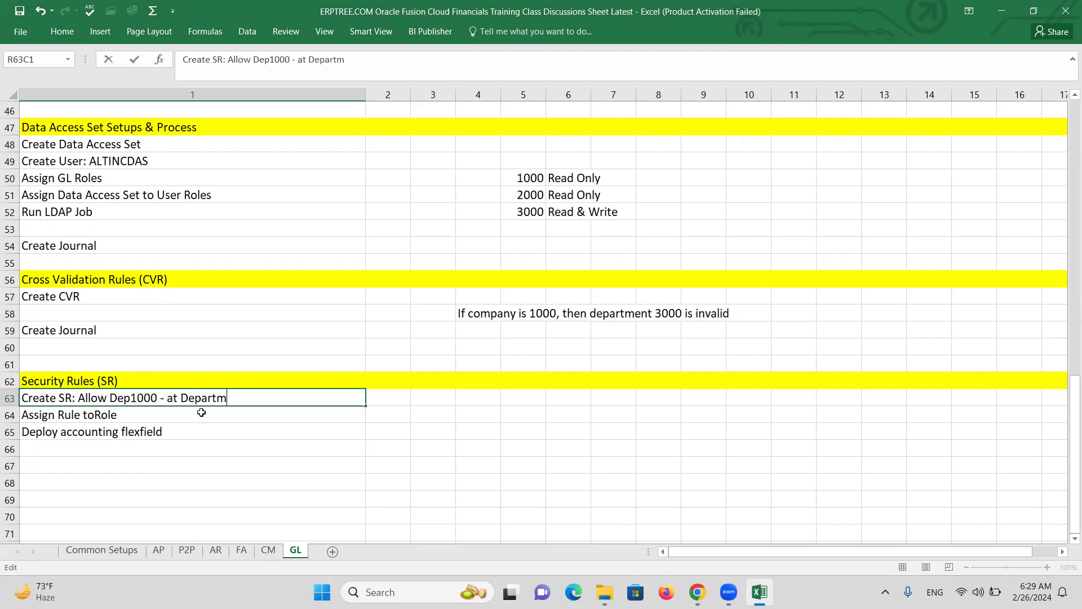
text(ent Value Set)
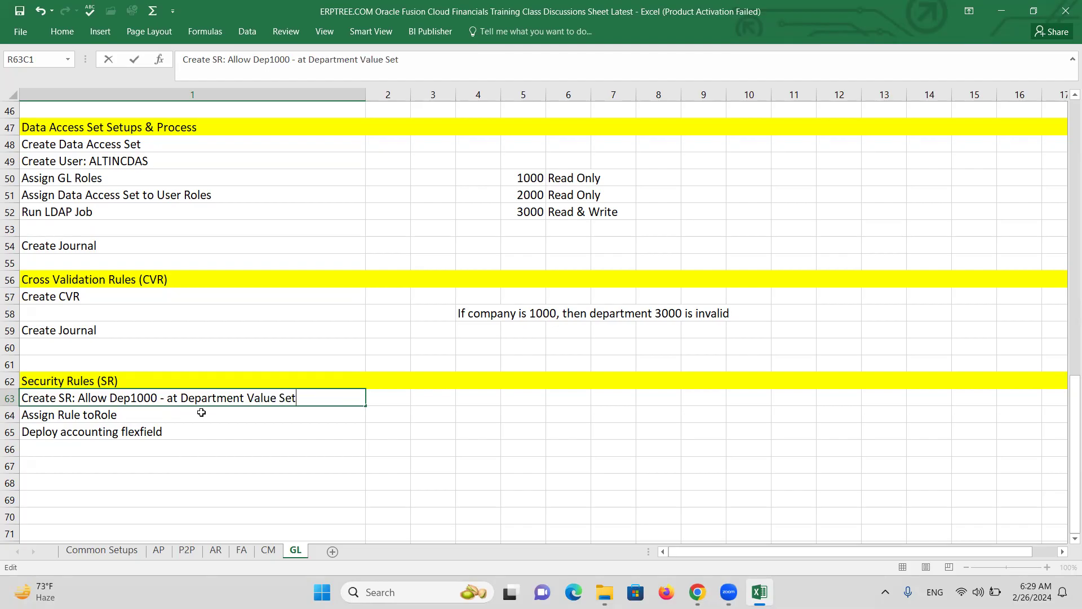
key(ctrl+Return)
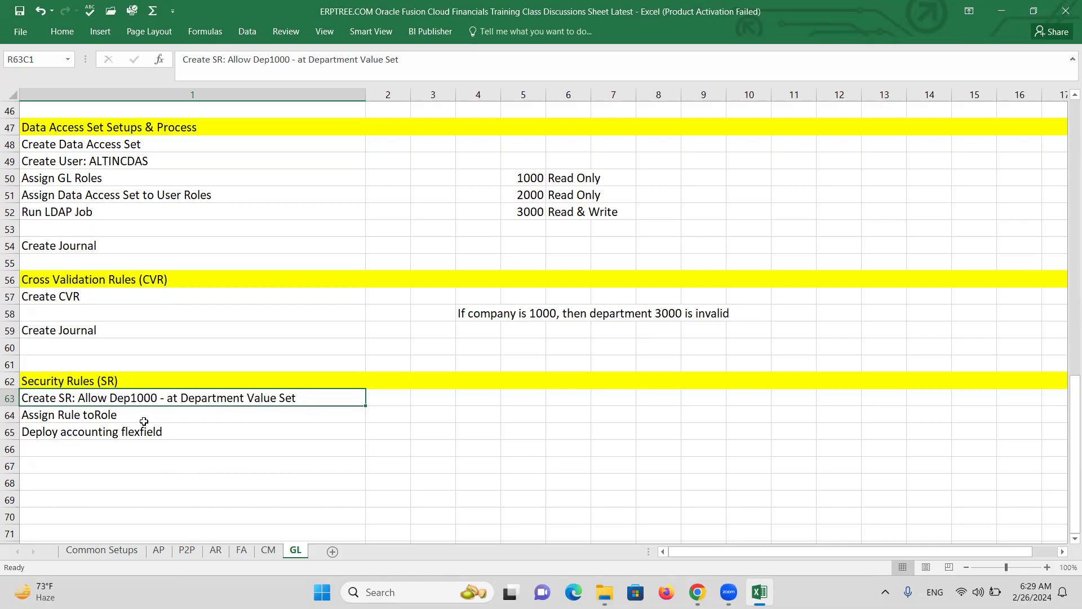
Start a 'Create User:' step in the next empty row
click(96, 430)
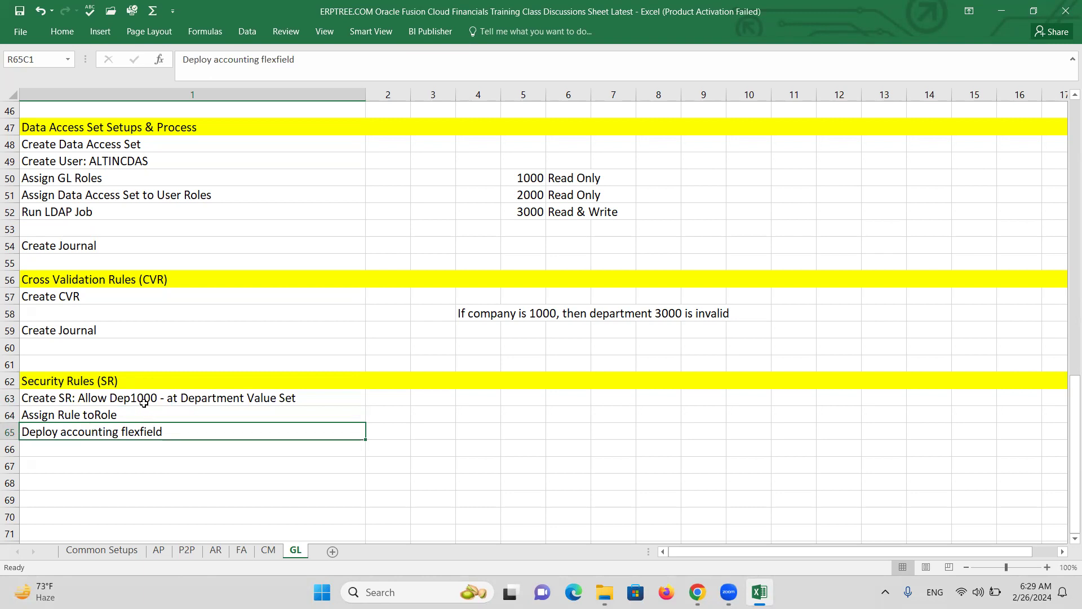
click(101, 457)
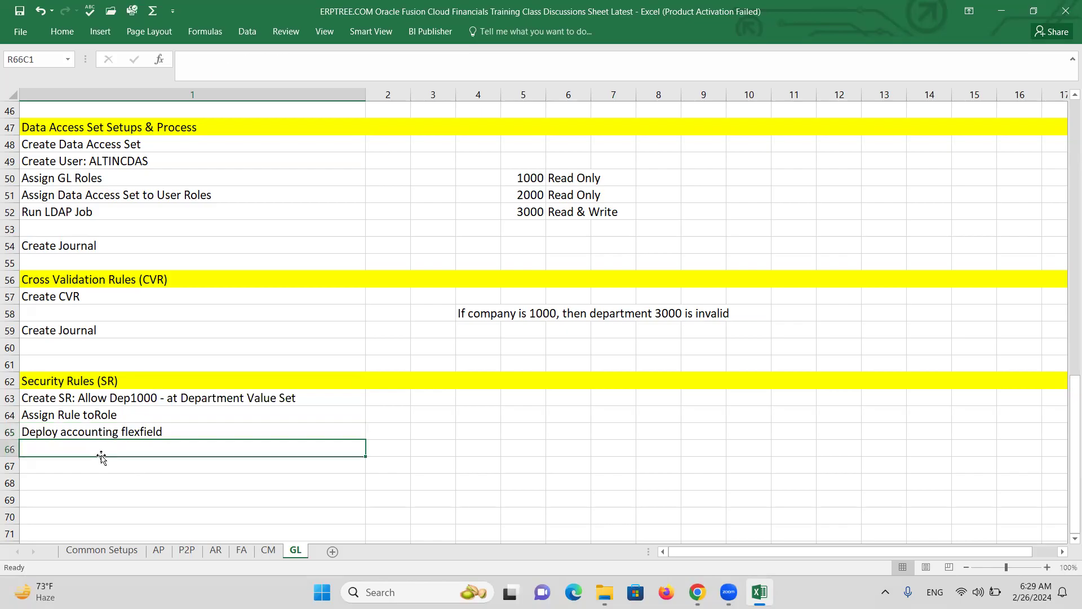
text(Create )
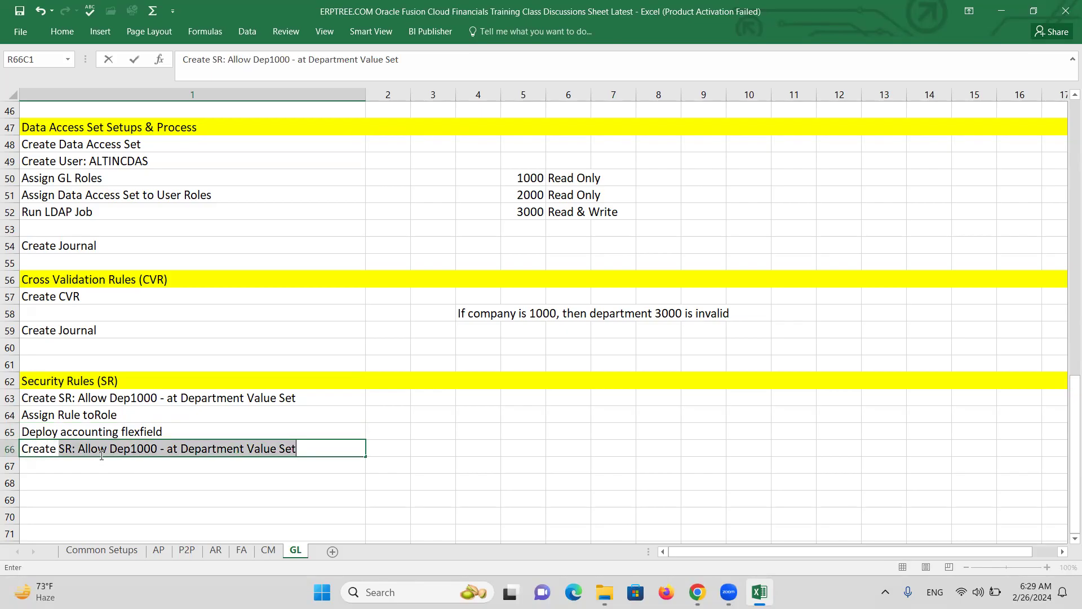
text(User:)
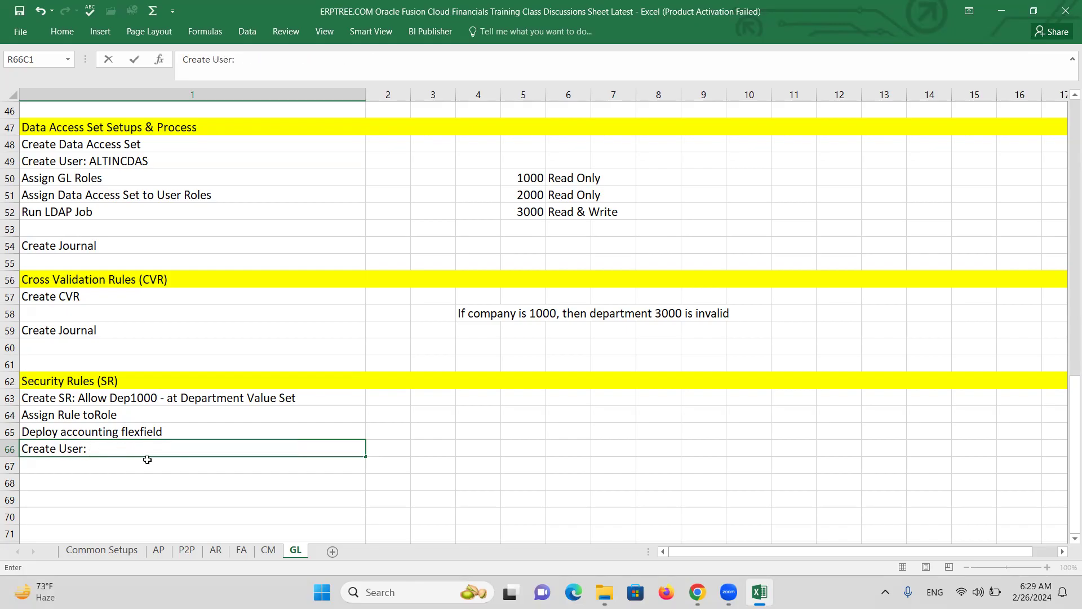
Extend the Assign Rule step with 'Role: General Accounting Manager (Copy)'
double_click(97, 416)
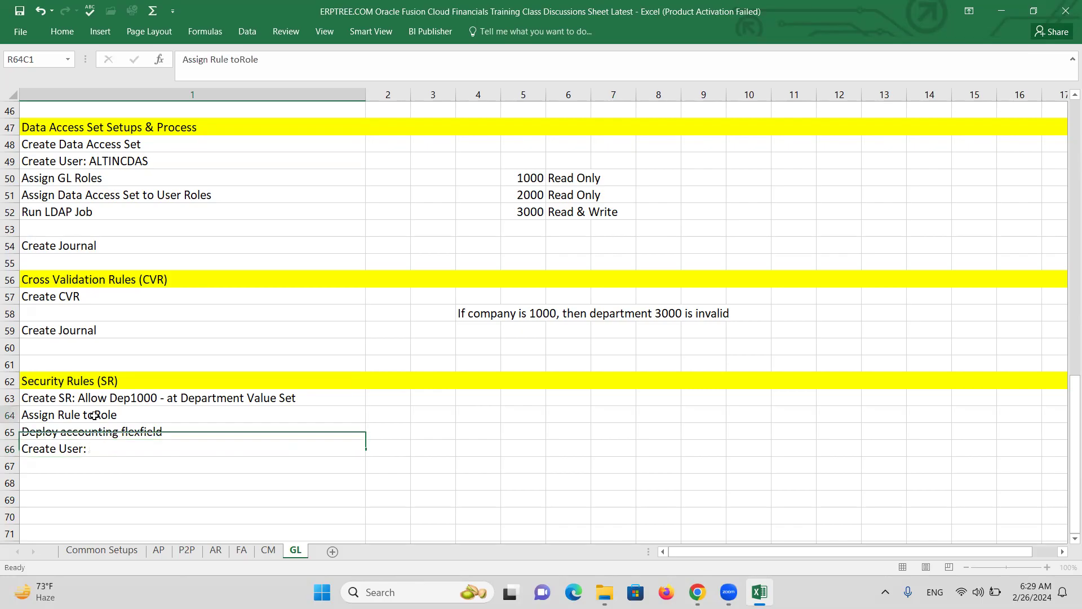
text(Role)
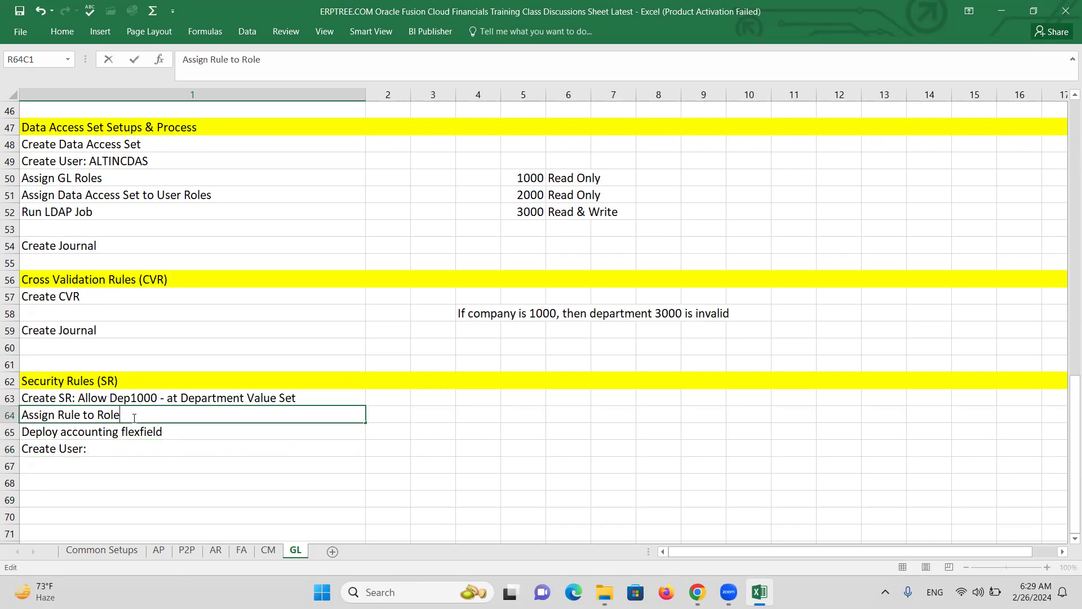
text(: General Accounting Manager)
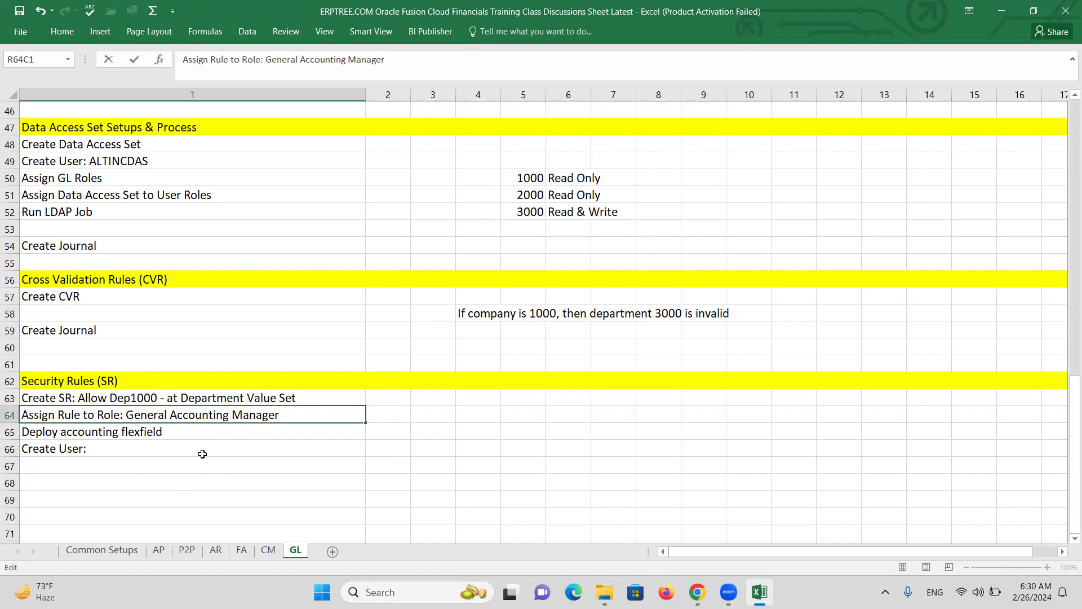
click(286, 415)
text((Copy))
Add the new user's name to the Create User step
double_click(118, 451)
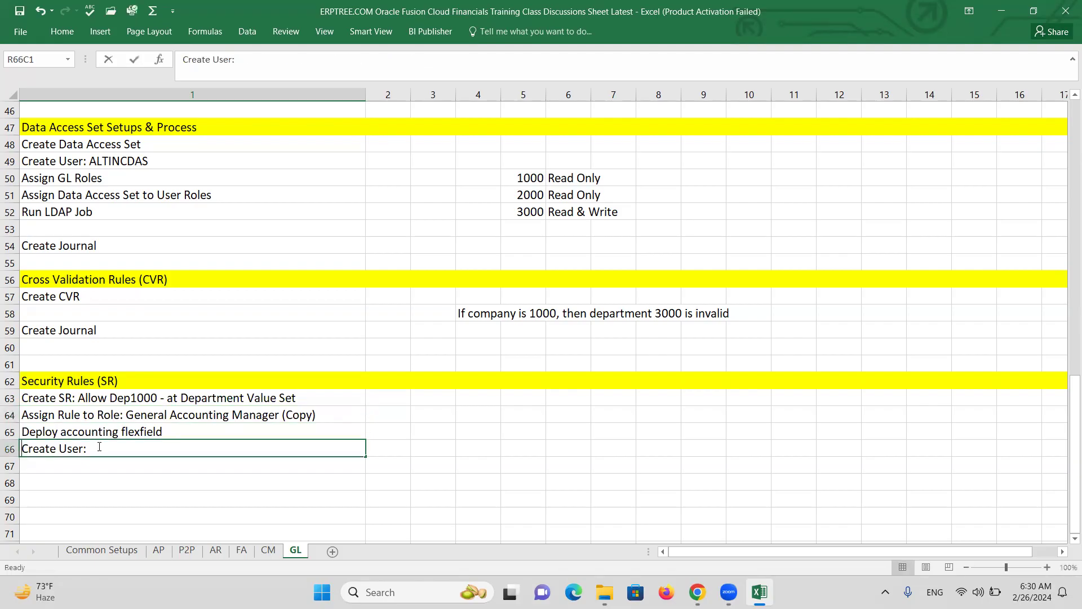
text(a)
key(BackSpace)
text(ALTINCSR)
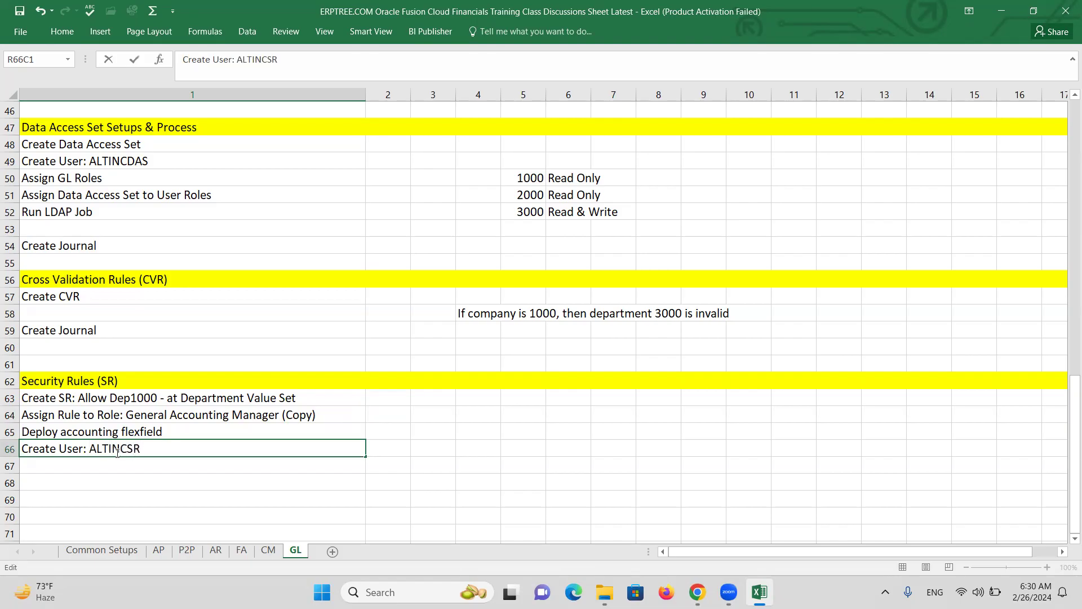
Prefix the role in the Assign Rule step with 'XX'
click(133, 468)
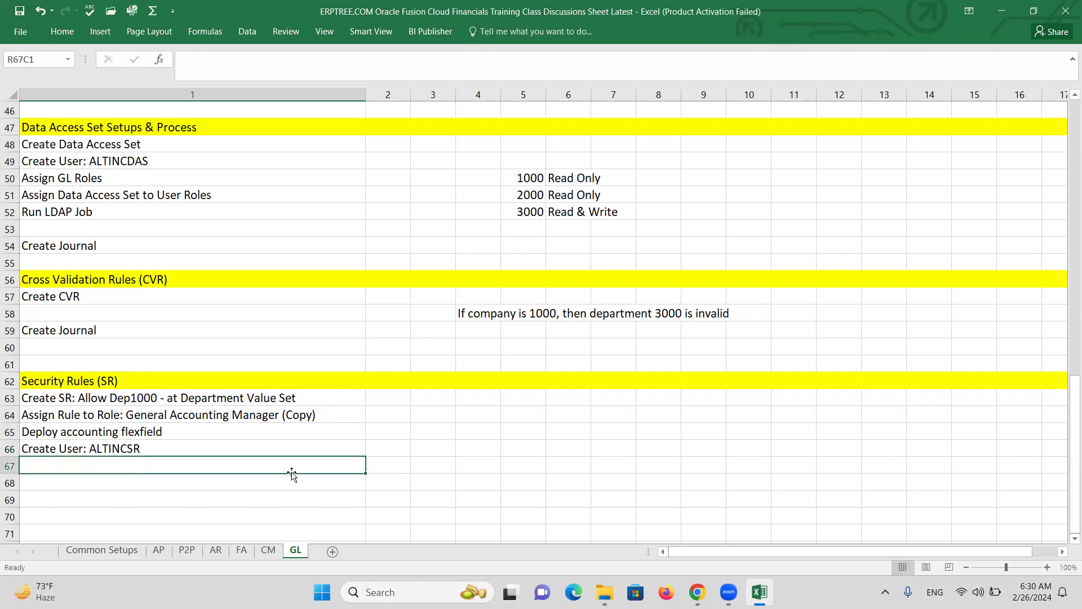
double_click(129, 413)
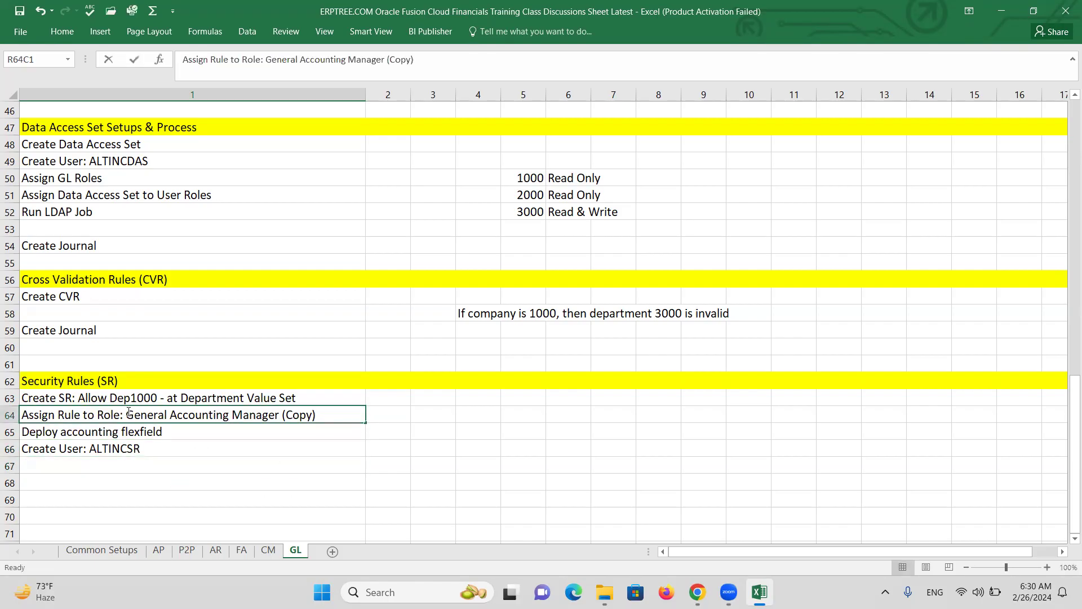
text(xx)
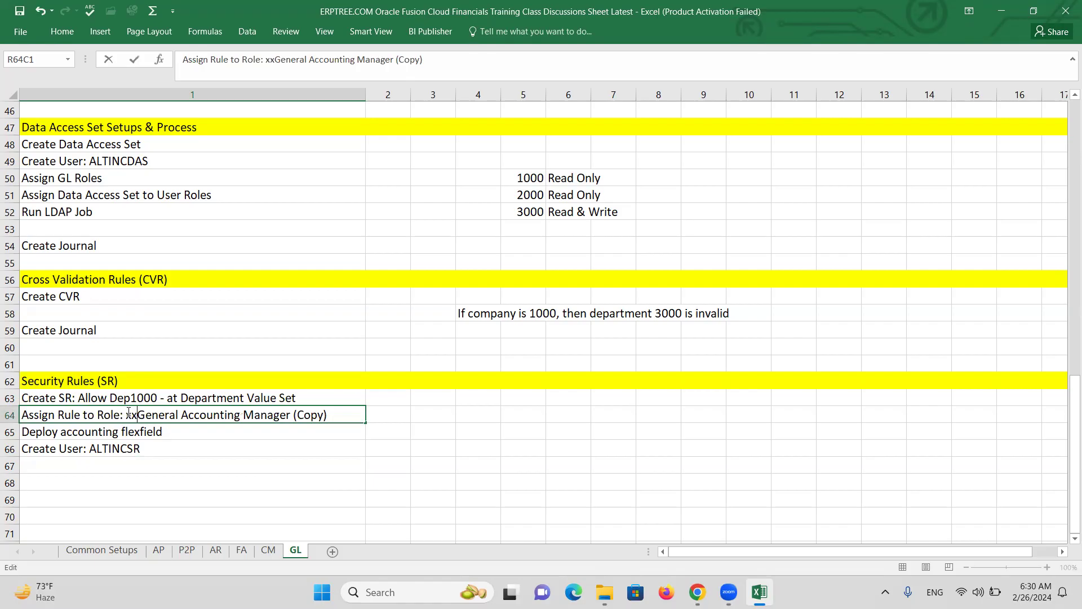
key(BackSpace)
key(BackSpace)
text(XX)
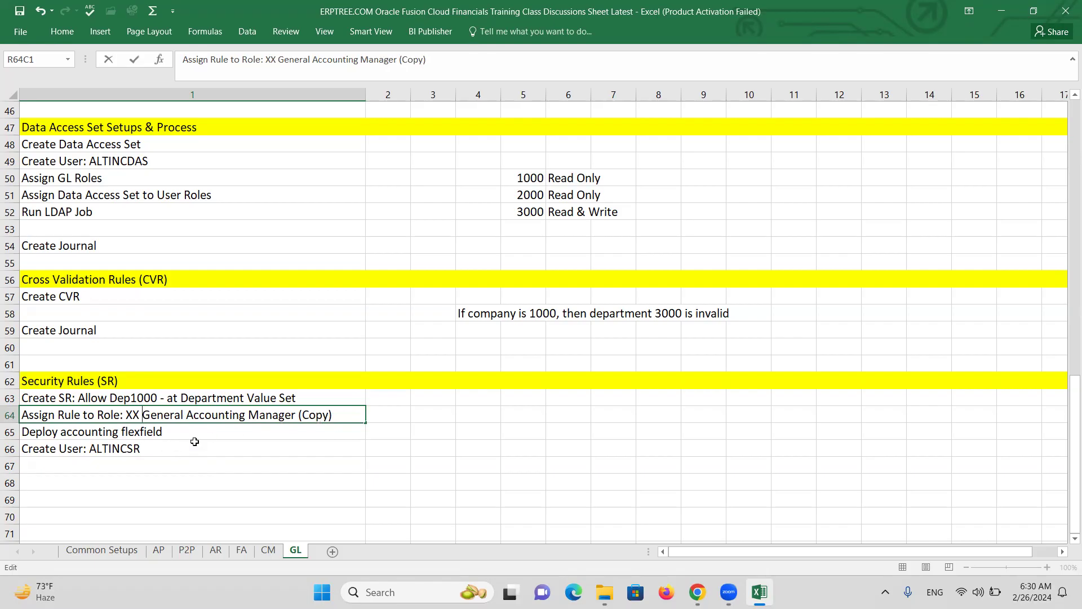
Add 'Assign Role to User : XX General Accounting Manager' in row 67, then begin row 68
click(109, 462)
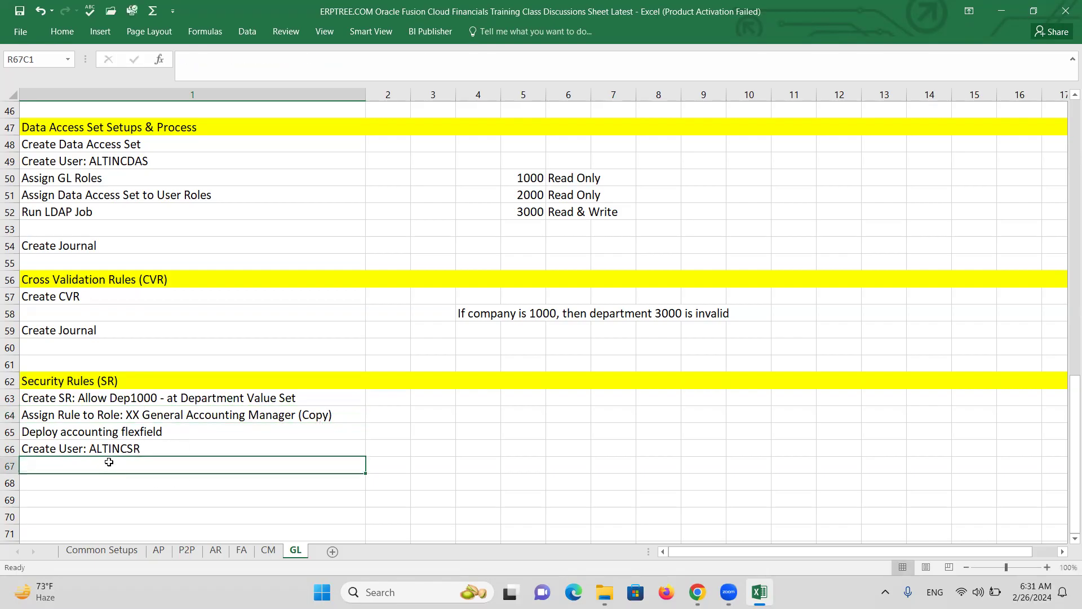
text(Assign )
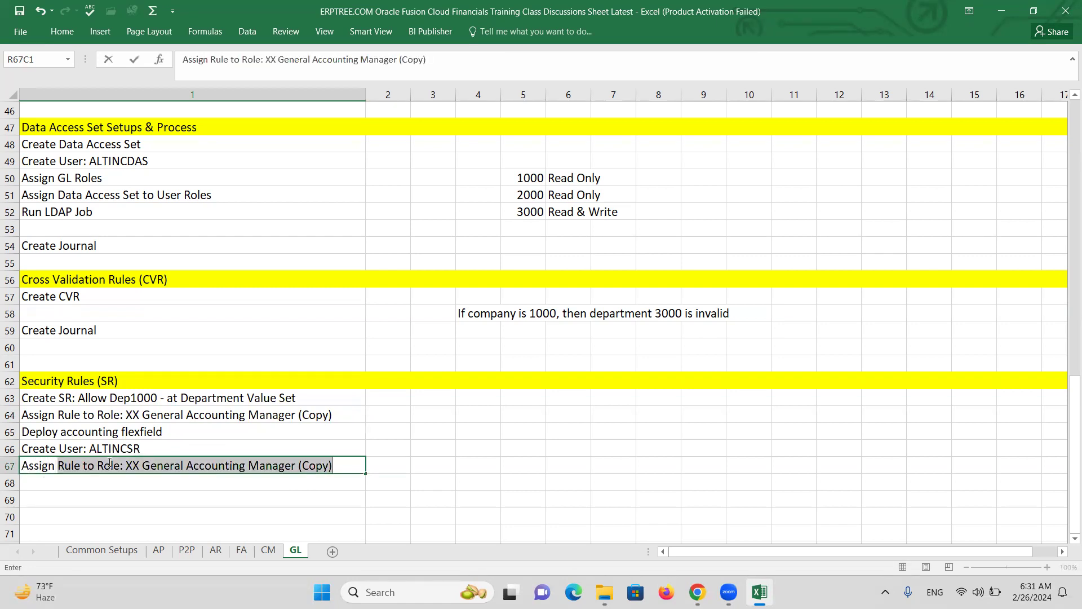
text(Raol)
key(BackSpace)
key(BackSpace)
key(BackSpace)
text(ole to User)
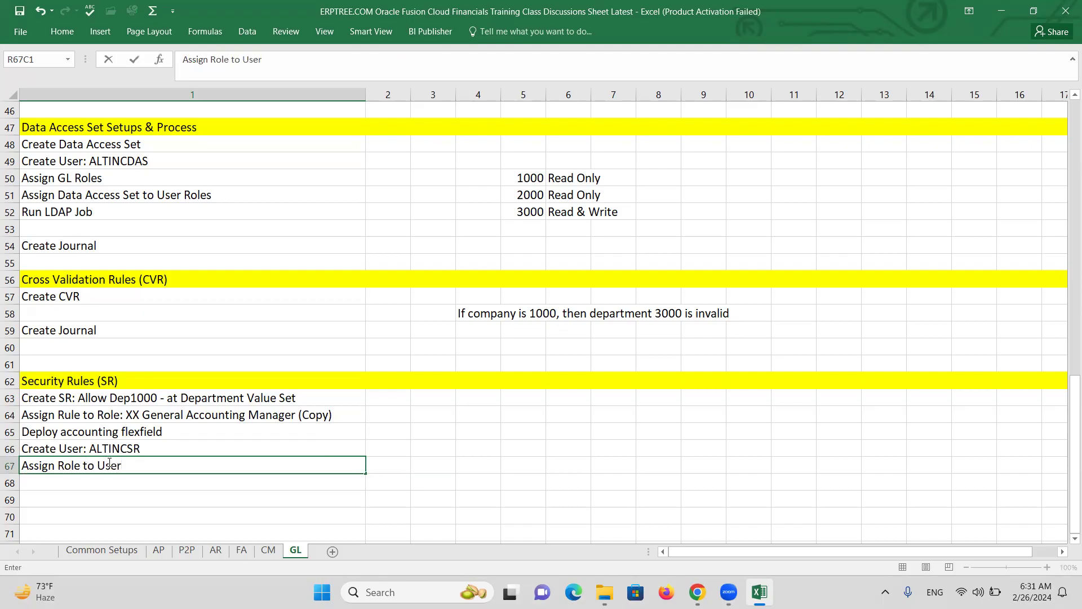
text( :XX)
text(General Accou)
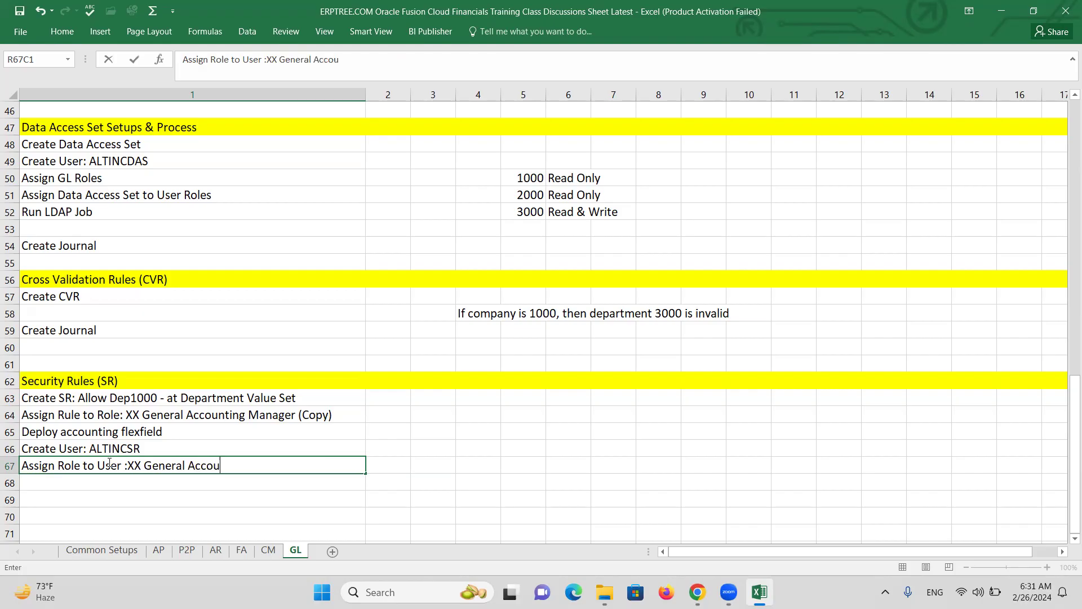
text(nting Manager)
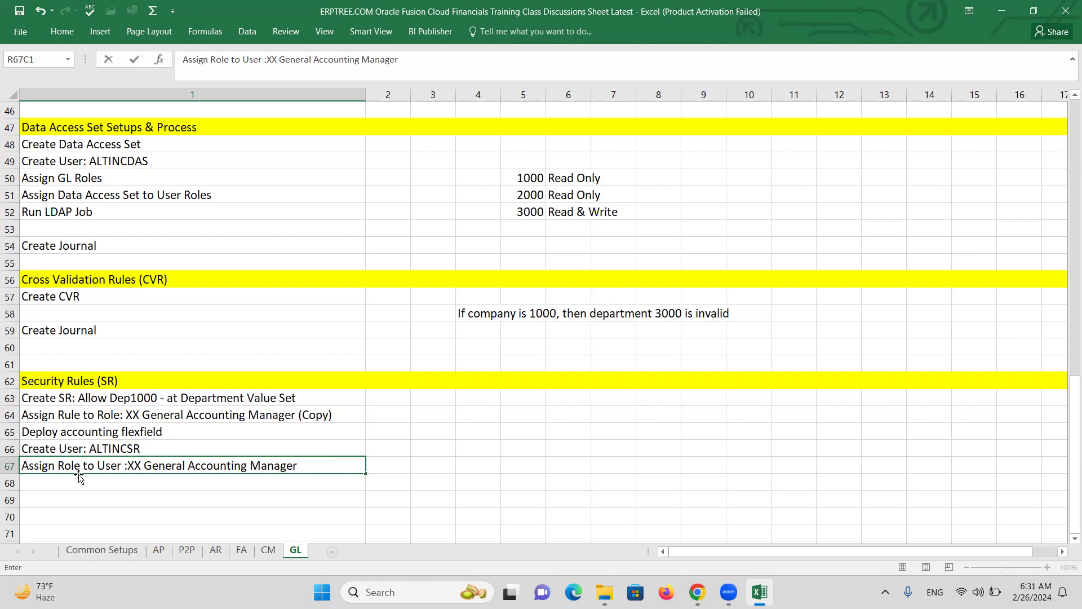
key(Return)
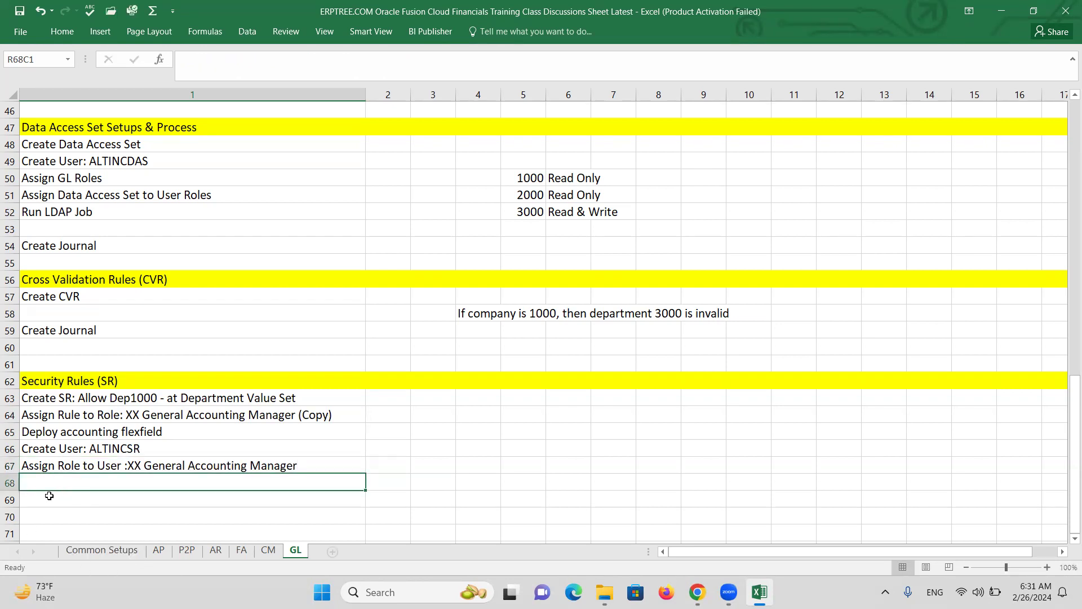
double_click(129, 466)
key(Return)
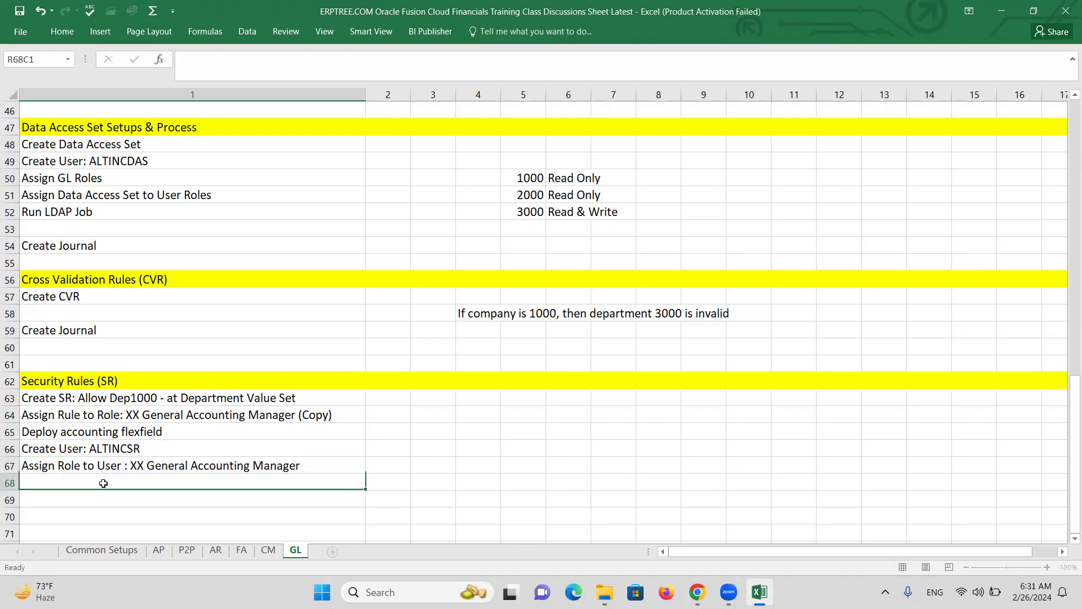
text(Assig)
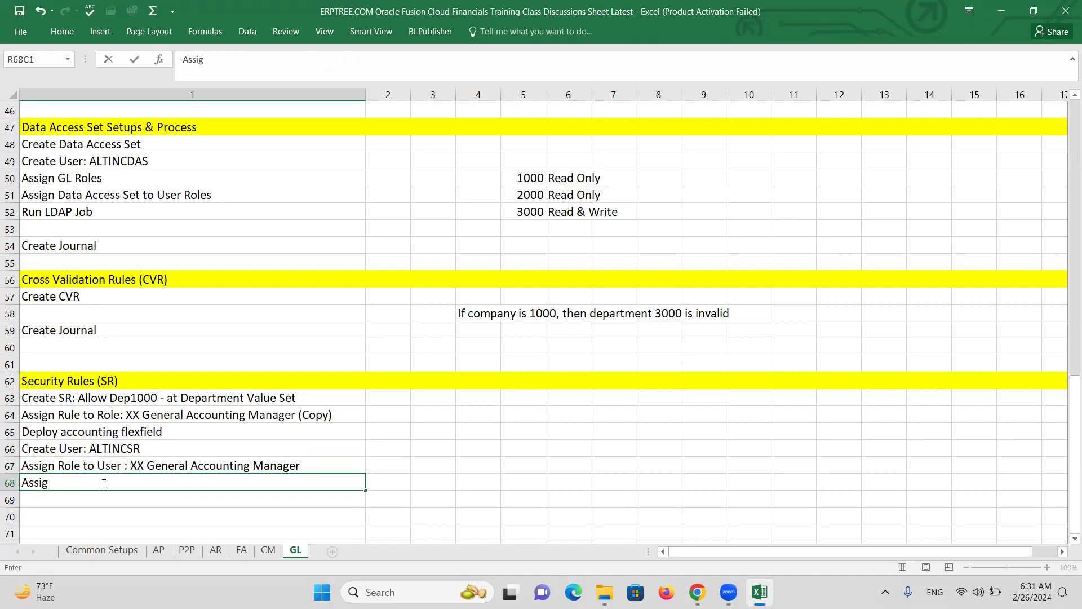
text(n PL to User Roles)
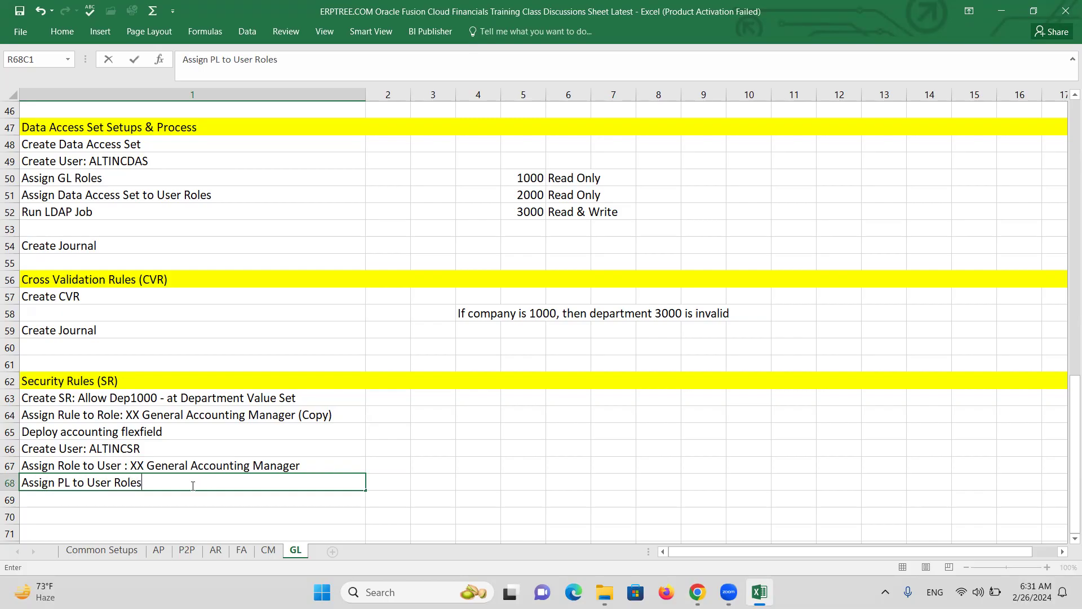
Add 'Assign PL to User Roles' and 'Run LDAP Job' as steps in rows 68 and 69
click(89, 498)
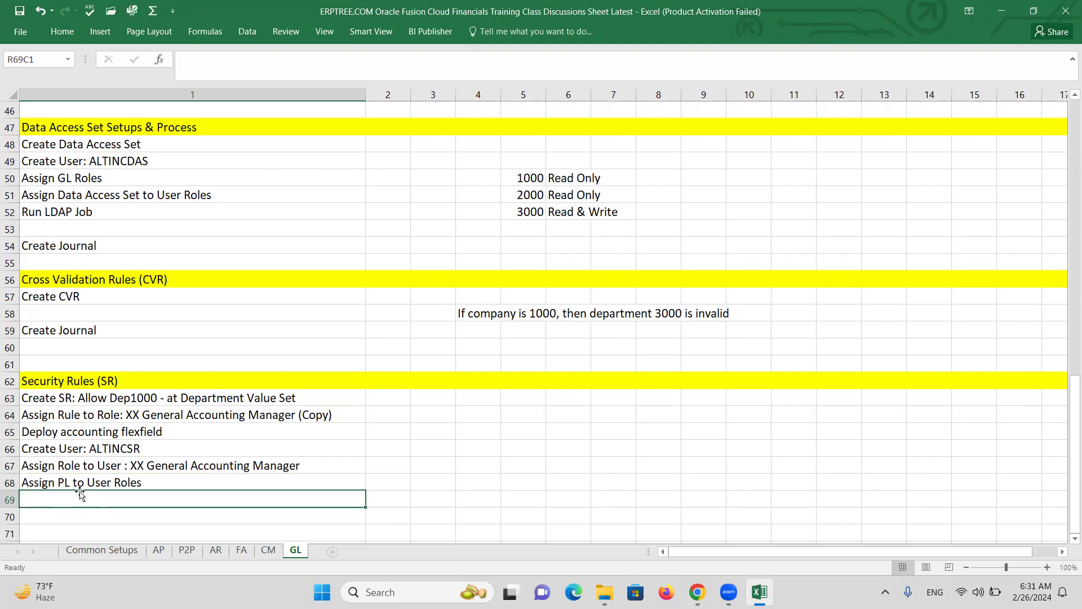
text(R)
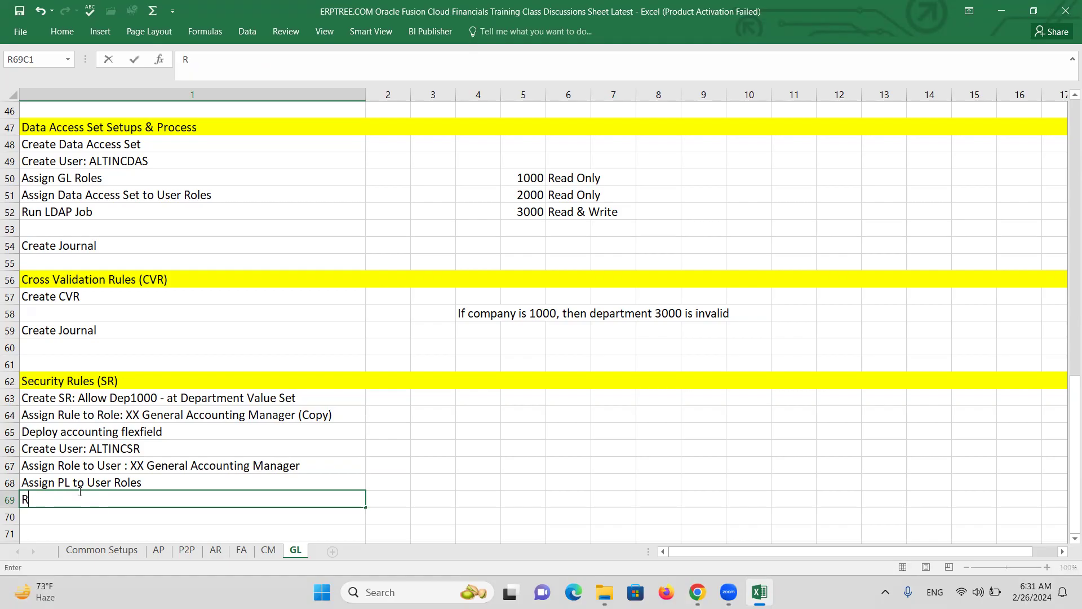
text(un LDAP Job)
key(Return)
key(Return)
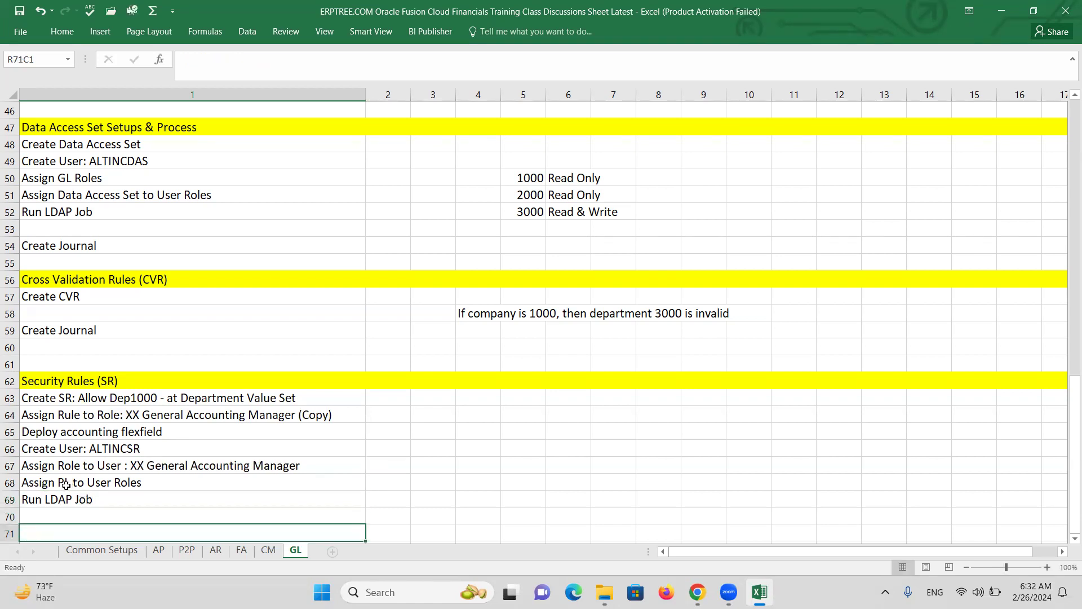
Copy the Create Journal entry from row 59 into row 71, then return to Fusion
click(143, 330)
key(ctrl+c)
scroll(139, 451, down, 2)
click(143, 426)
key(ctrl+v)
key(Escape)
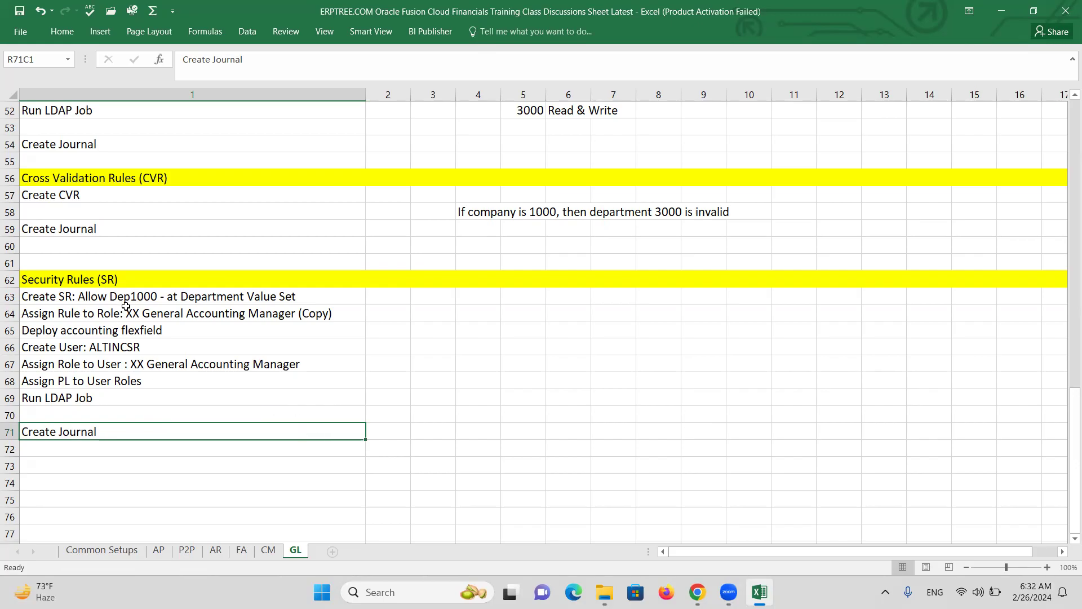
click(101, 294)
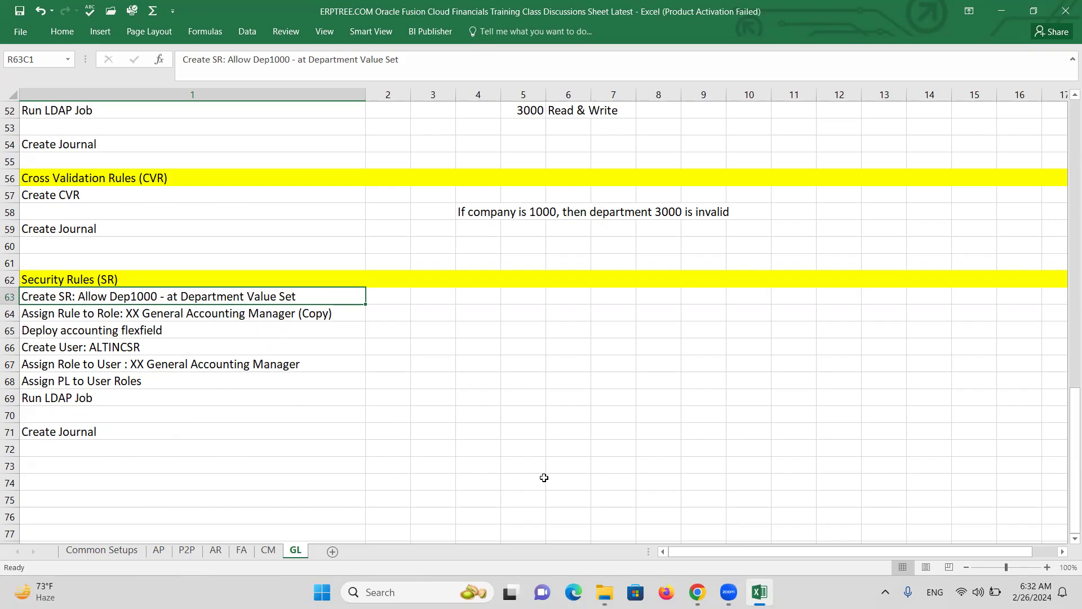
click(698, 592)
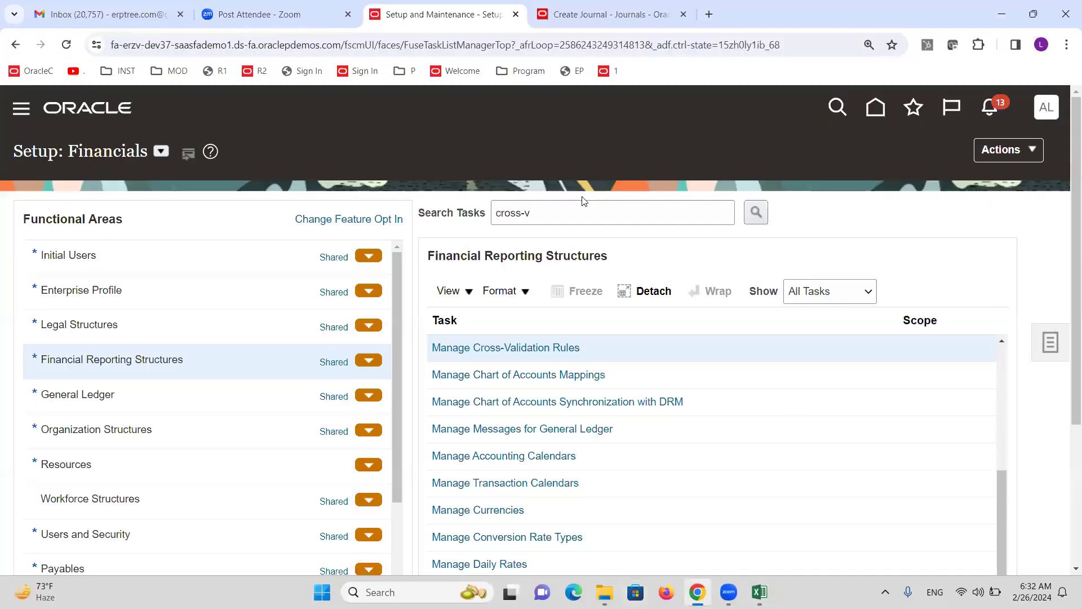
Search setup tasks for 'accounts value' and open Manage Chart of Accounts Value Sets
click(564, 205)
key(ctrl+a)
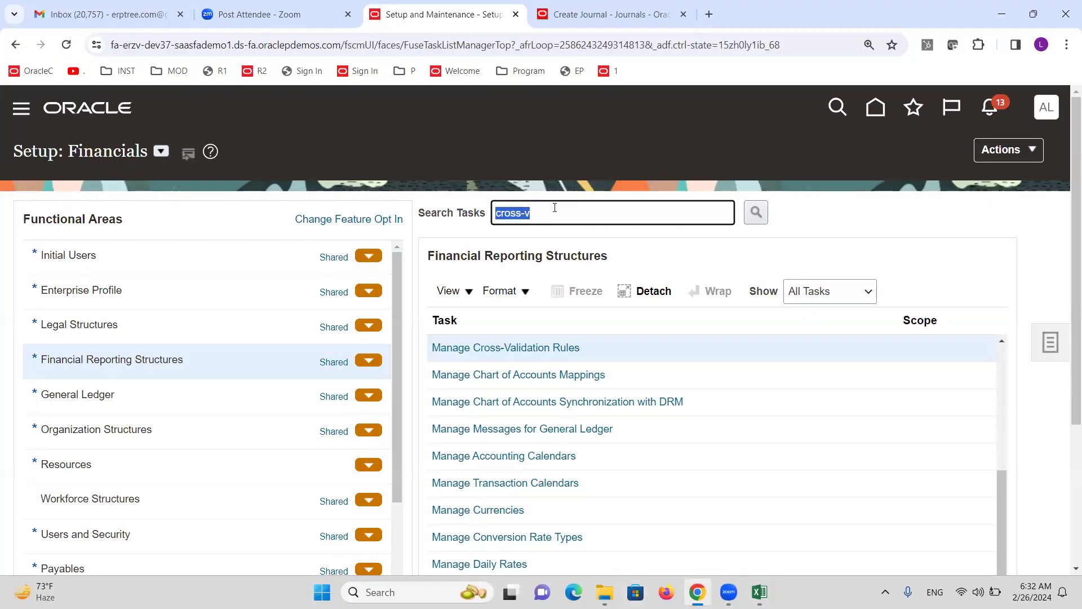
text(accounts value)
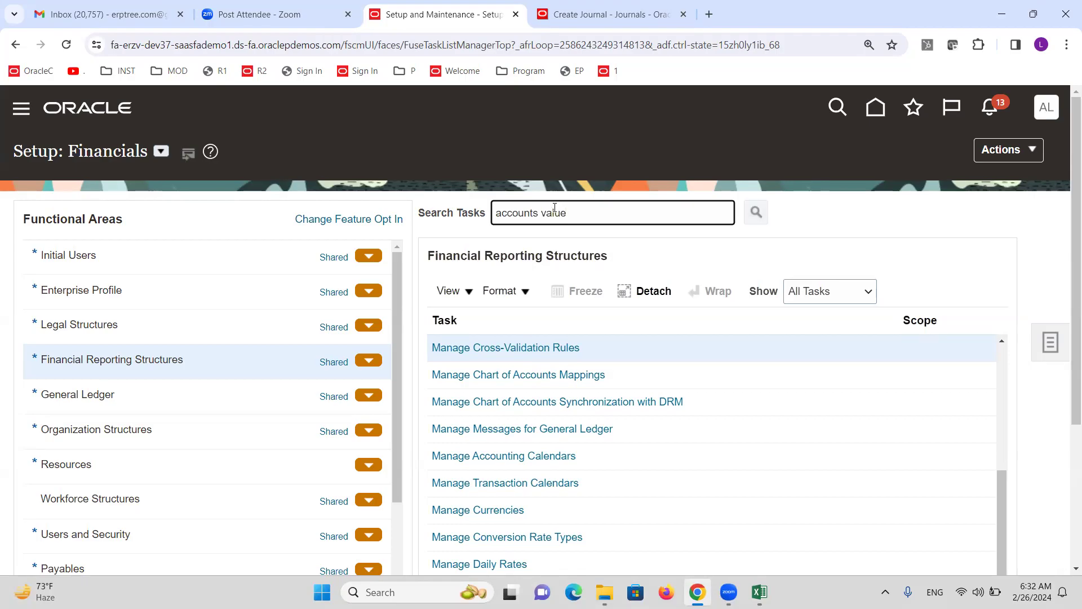
key(Return)
click(401, 327)
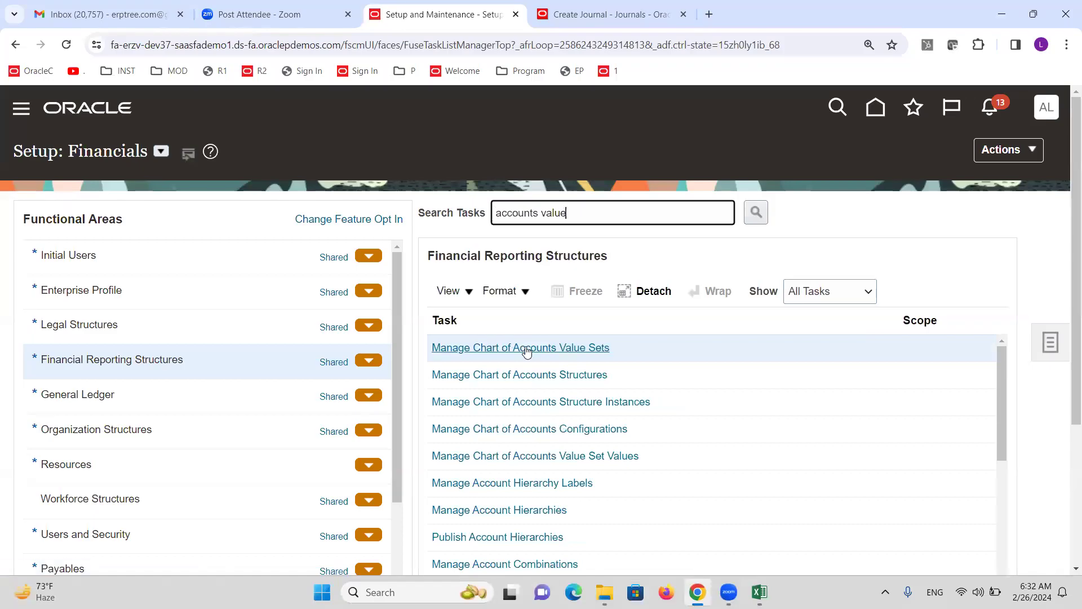
click(526, 350)
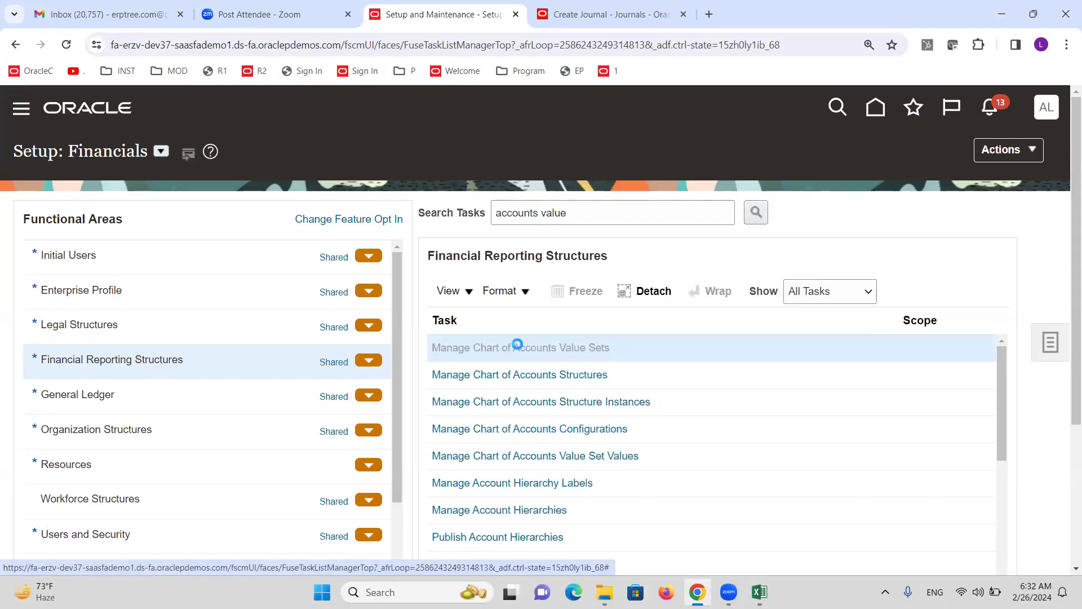
click(283, 234)
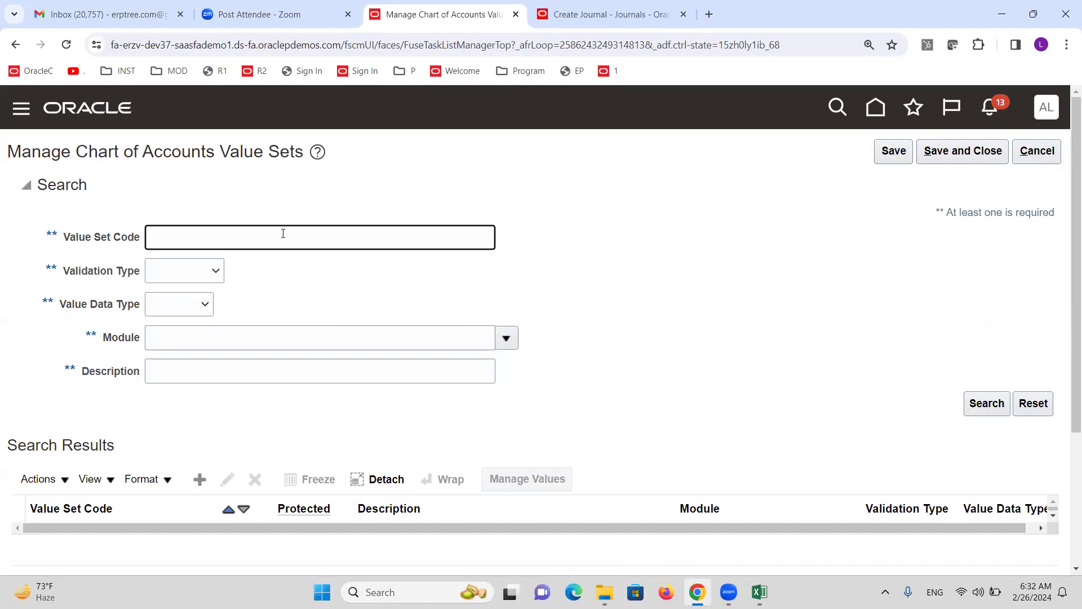
Search value sets by code 'Department ALTINC', then retry with 'Department altin'
text(Department ALTINC)
click(968, 401)
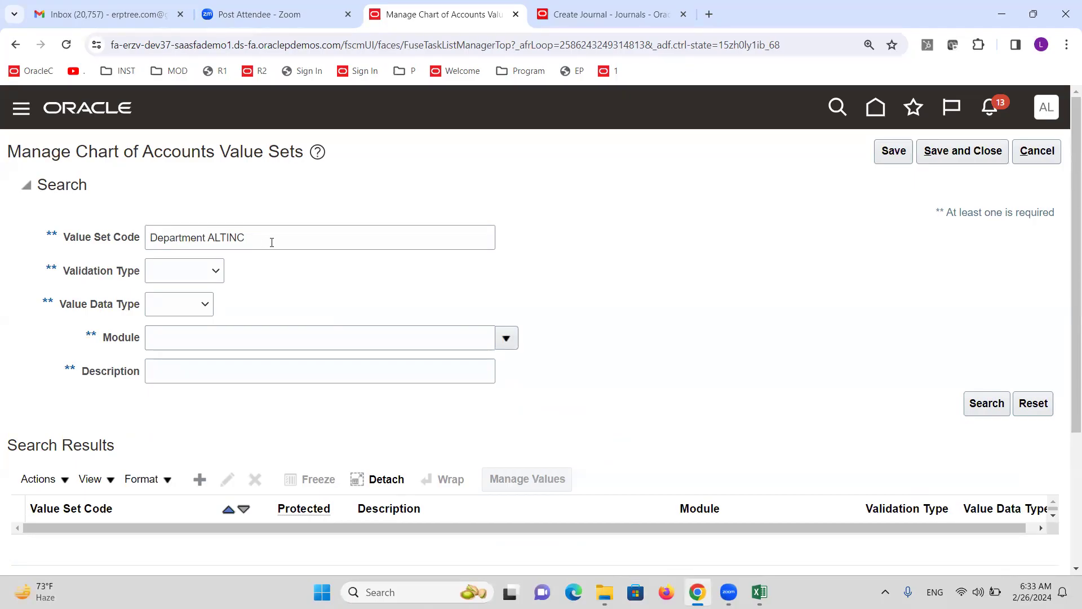
scroll(537, 341, down, 3)
scroll(537, 341, up, 3)
click(286, 241)
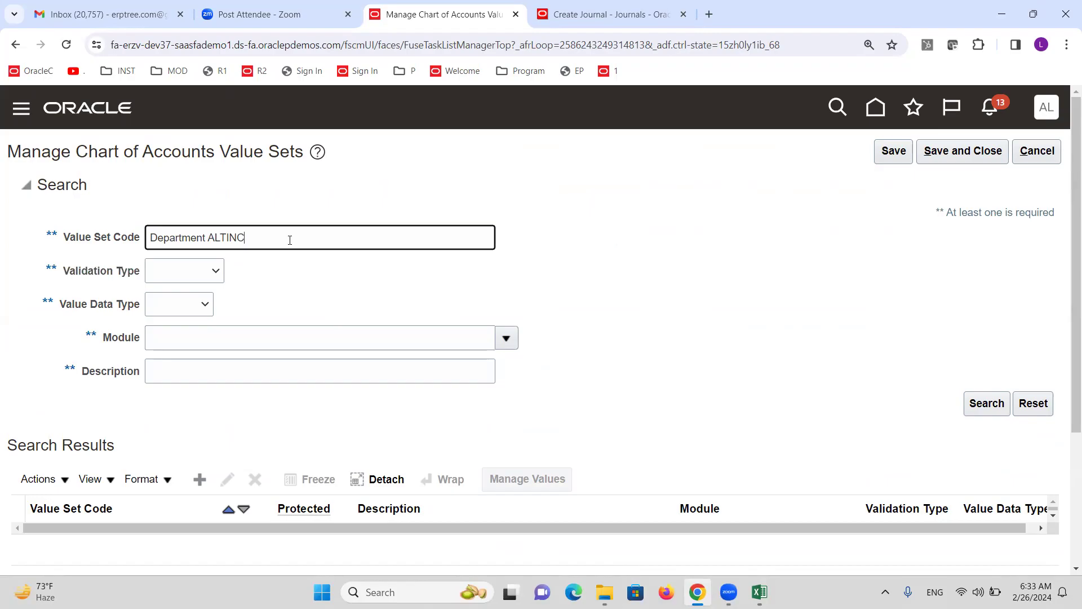
triple_click(250, 236)
text(D)
text(epartment altin)
click(989, 406)
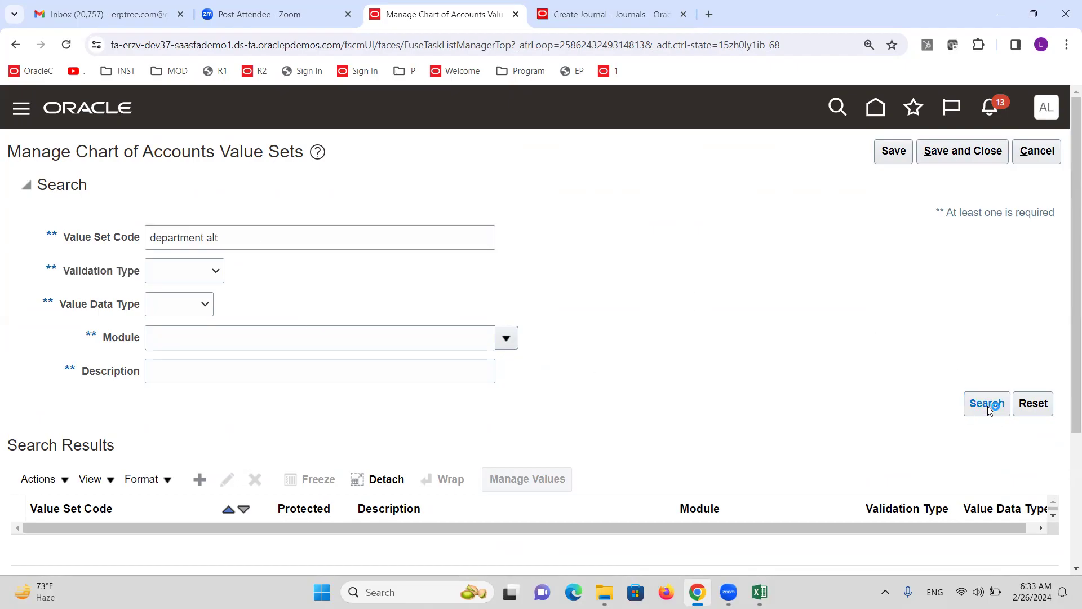
Search again with the value set code 'Cost Center Altinc'
triple_click(236, 241)
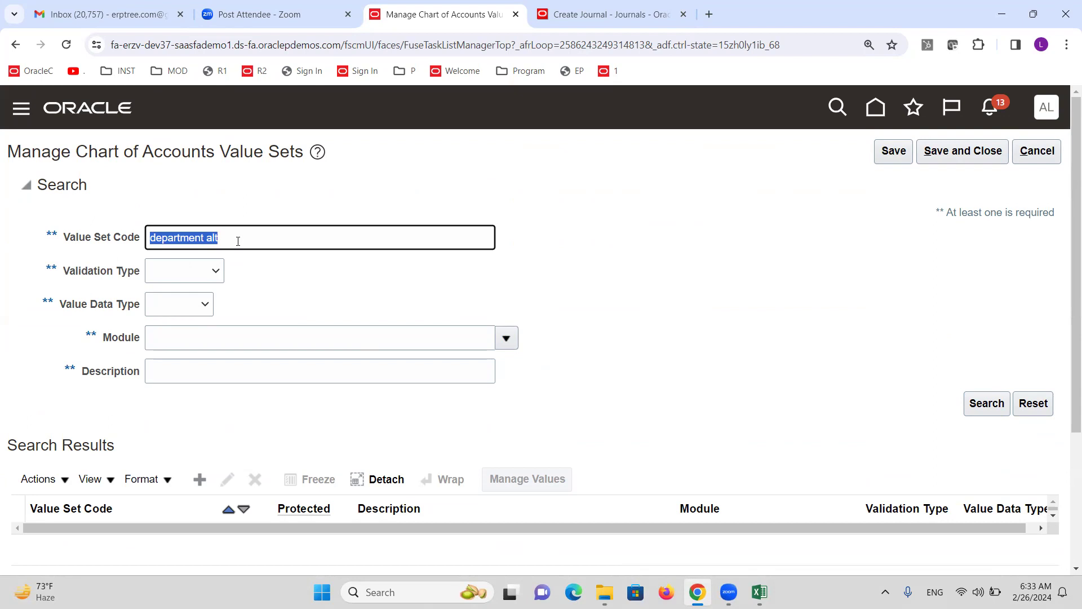
click(238, 241)
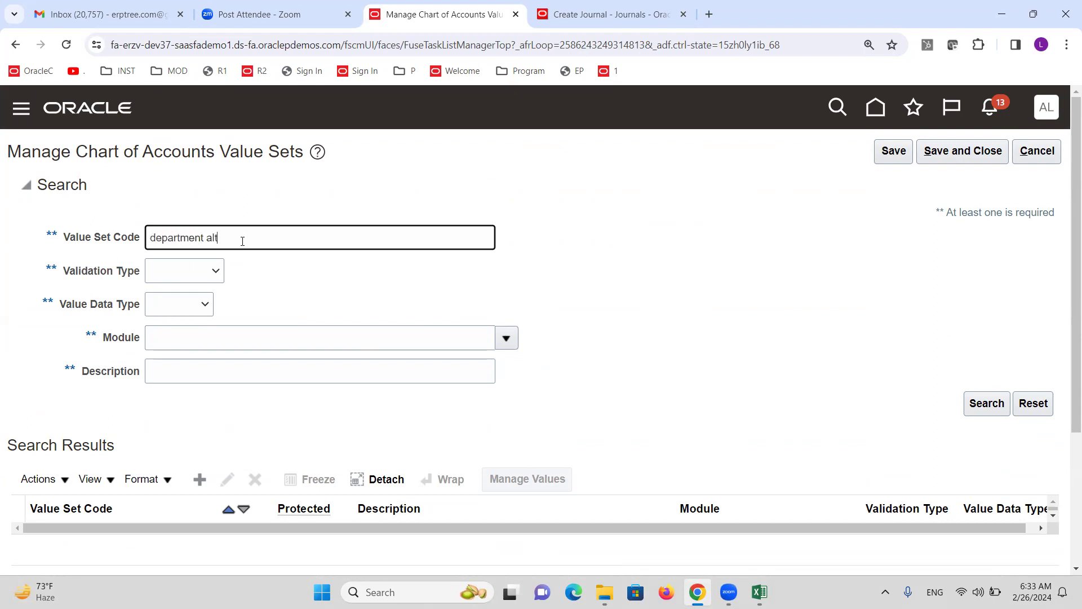
drag(241, 237, 79, 225)
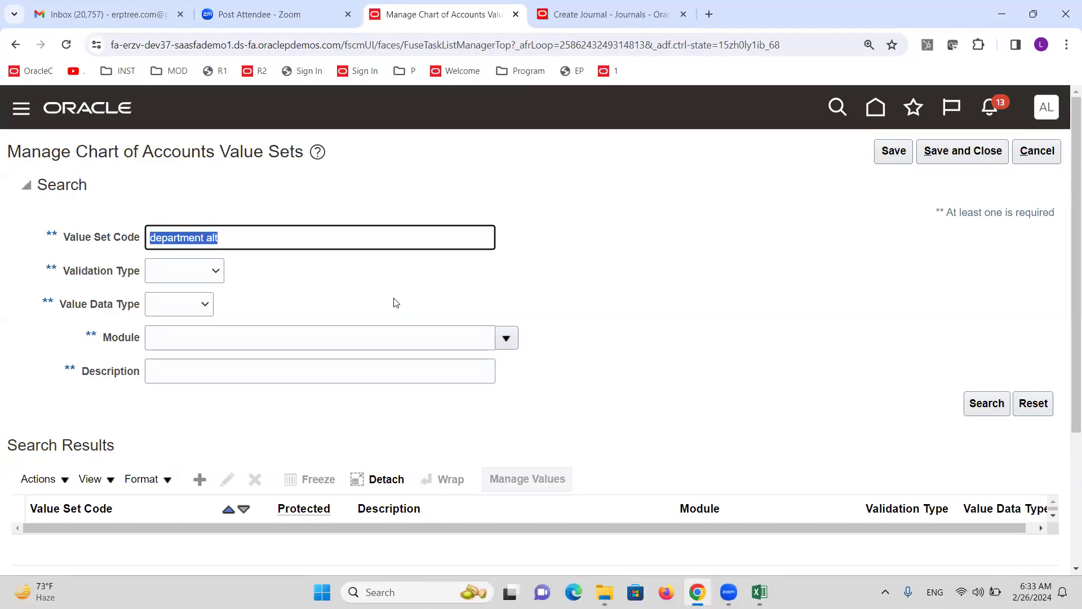
text(Cost Center)
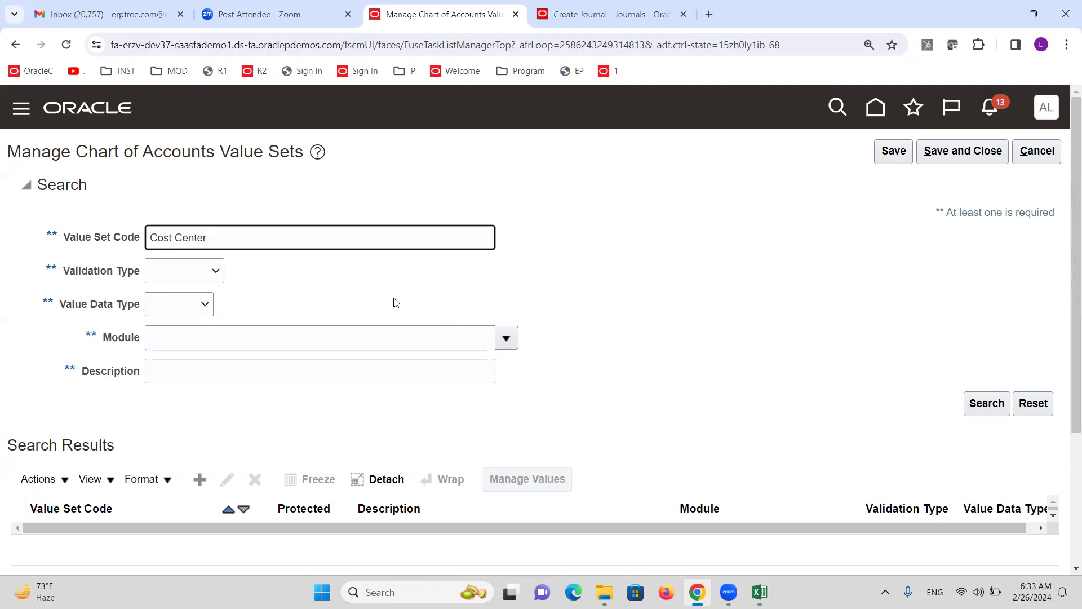
text( Altinc)
click(986, 404)
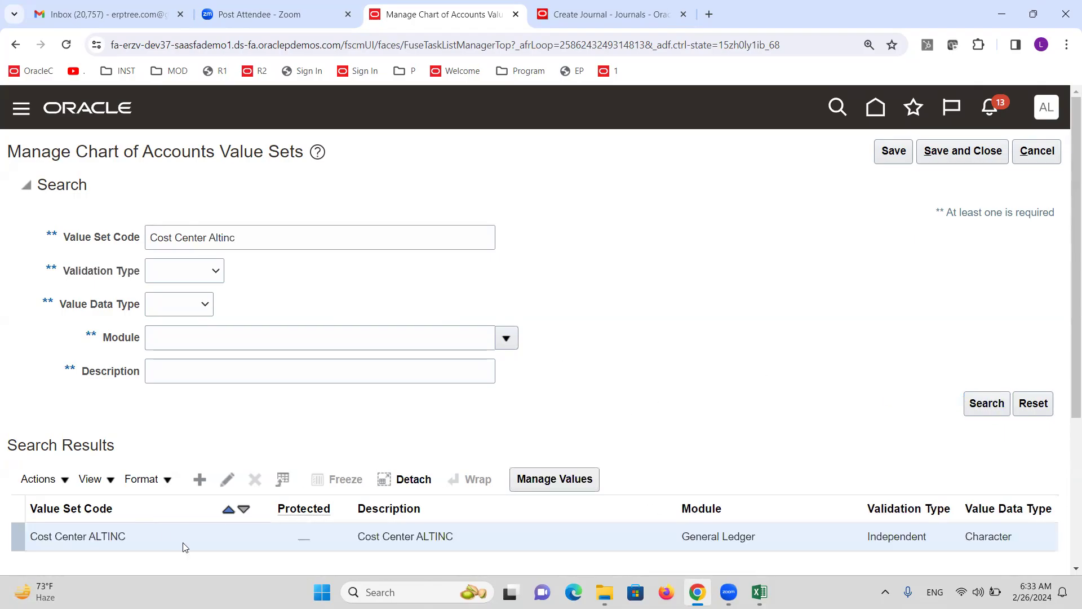
Edit Cost Center ALTINC, tick Security enabled, and enter resource name 'Security for Department'
click(226, 480)
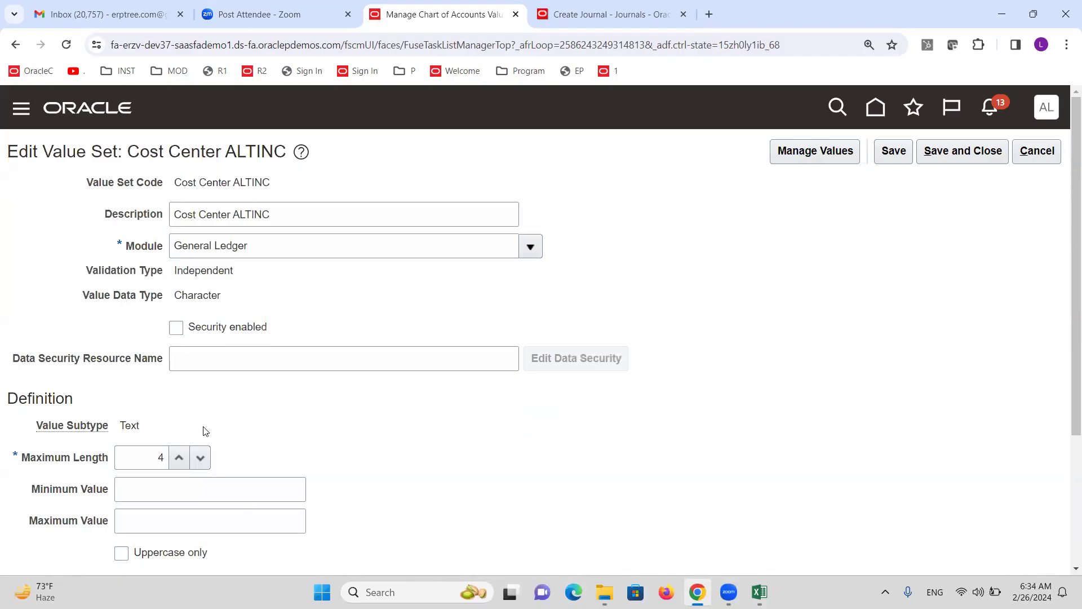
click(176, 327)
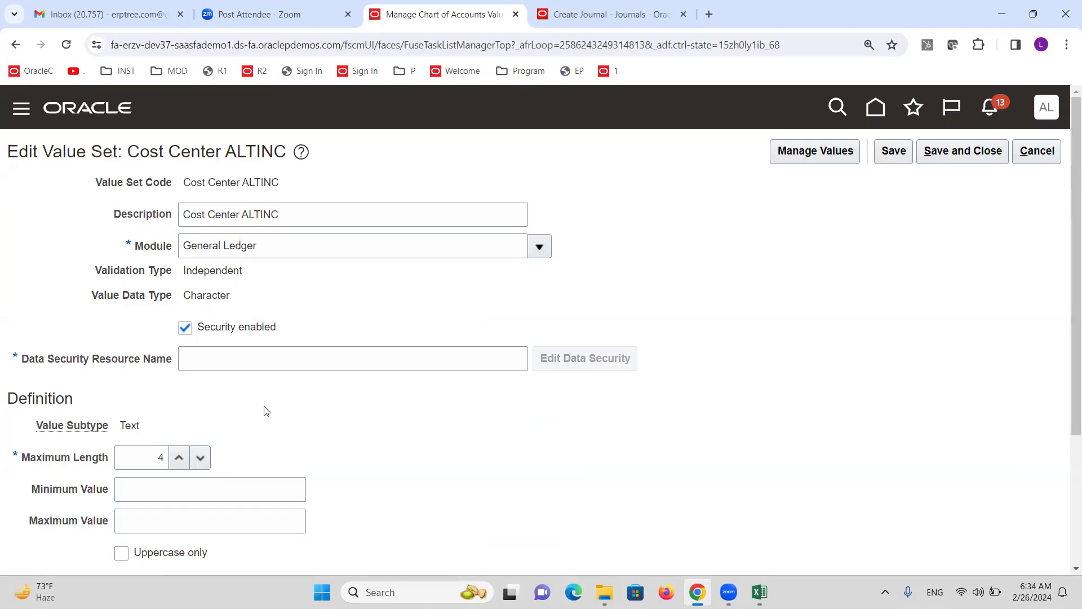
click(213, 354)
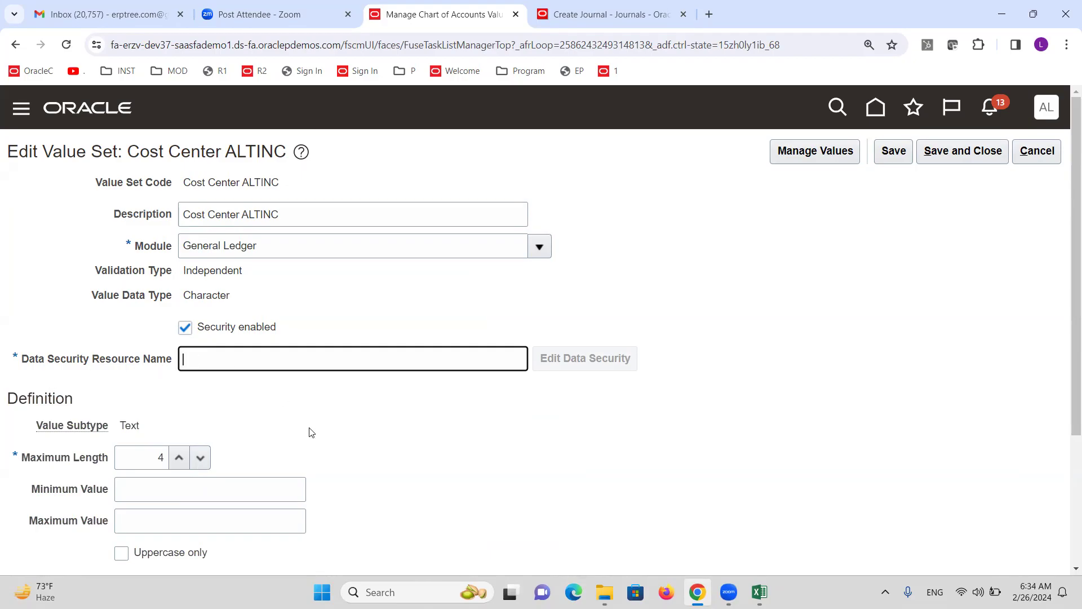
text(Security for Department)
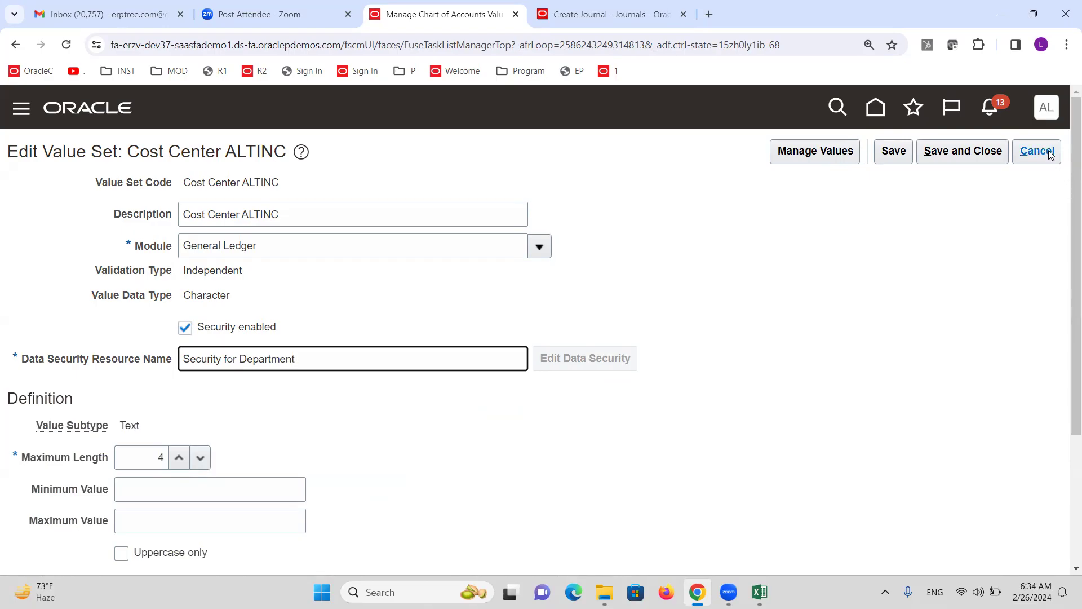
Cancel the journal with the invalid department and open the Security Console from Navigator Tools
click(602, 13)
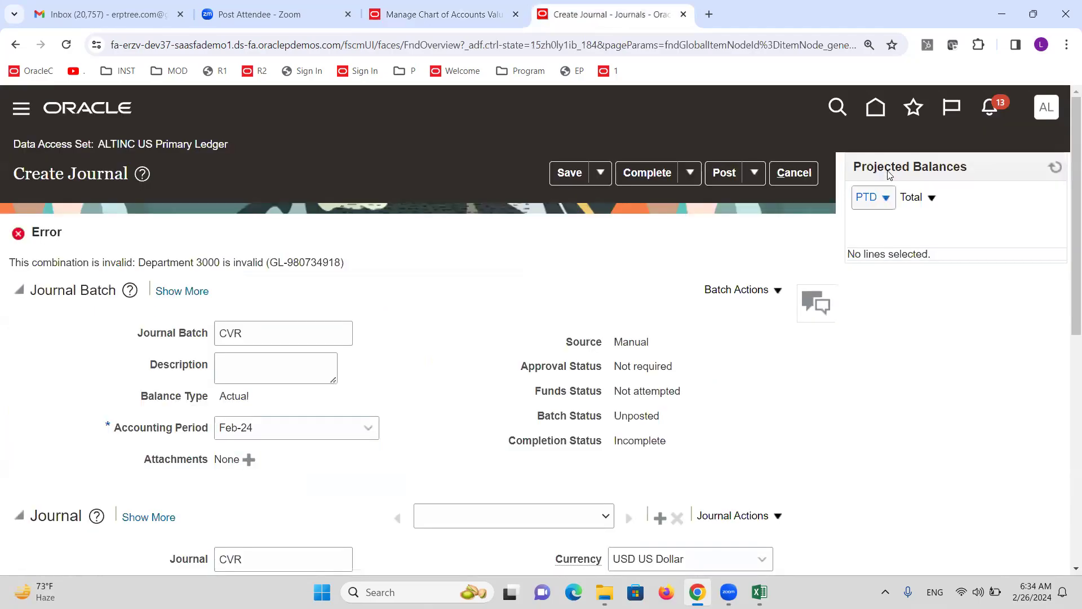
click(795, 172)
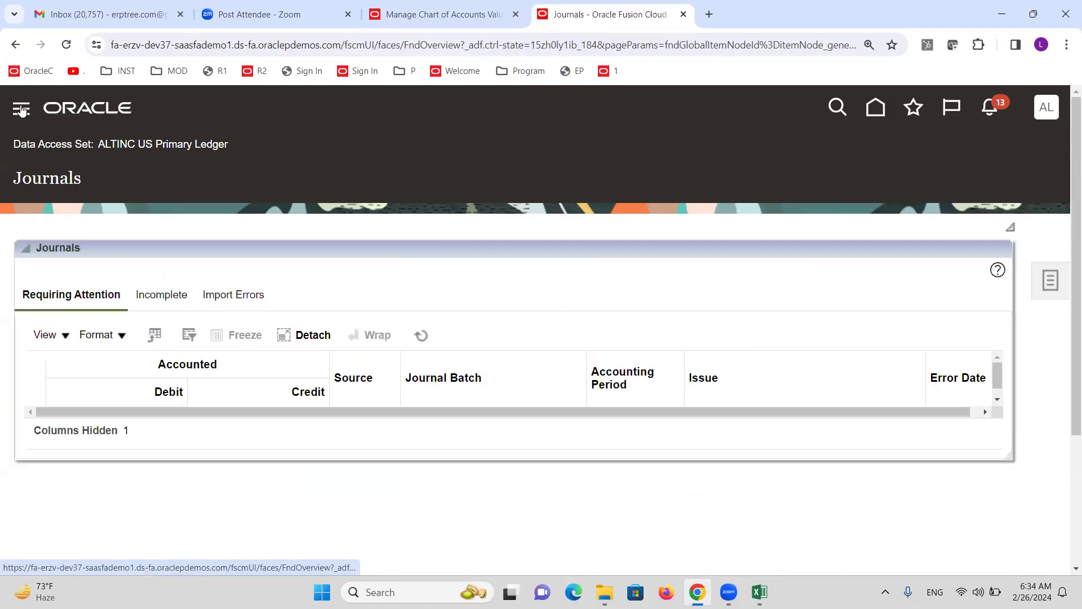
click(21, 109)
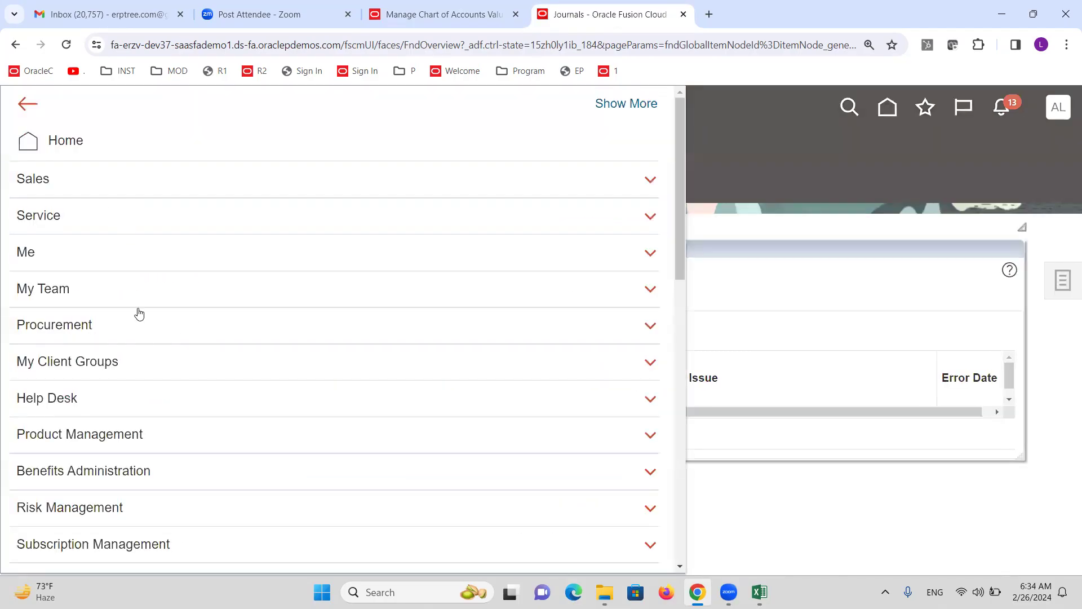
scroll(137, 312, down, 5)
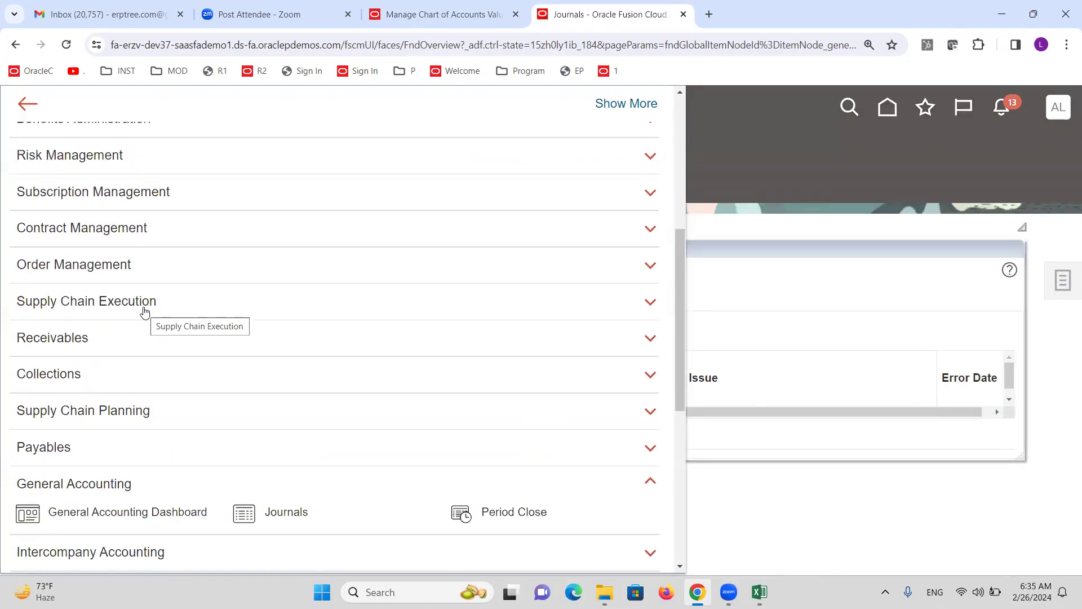
scroll(144, 311, down, 5)
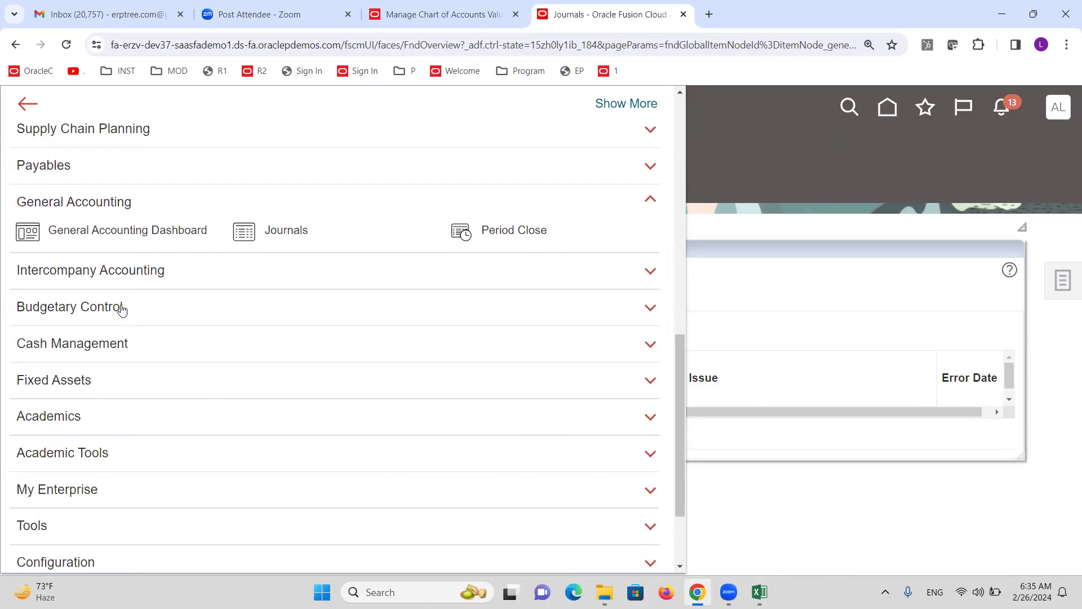
scroll(84, 349, down, 2)
click(34, 406)
scroll(221, 484, down, 2)
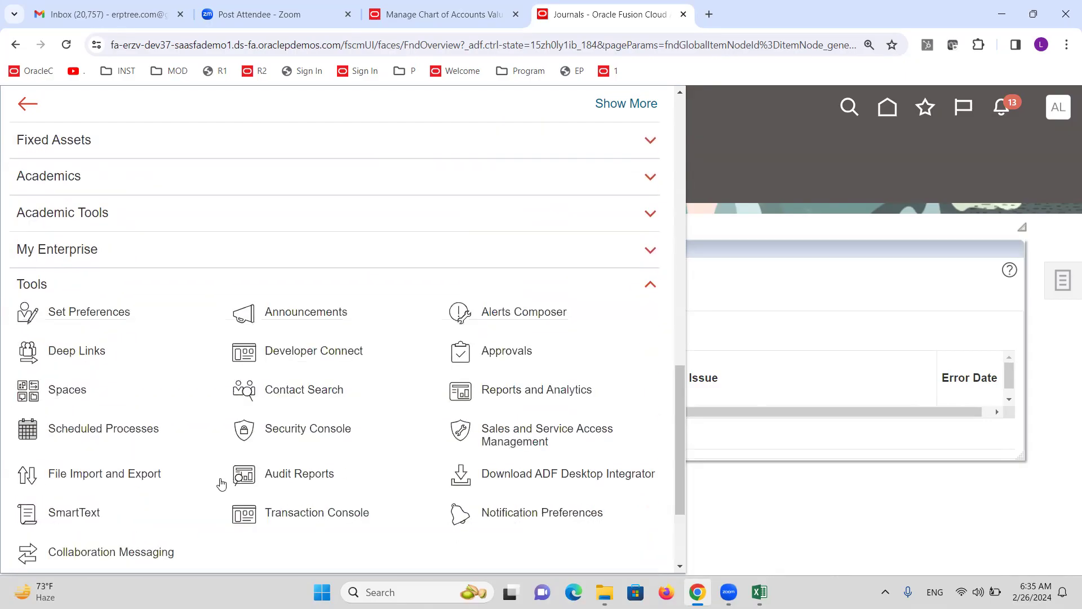
click(338, 433)
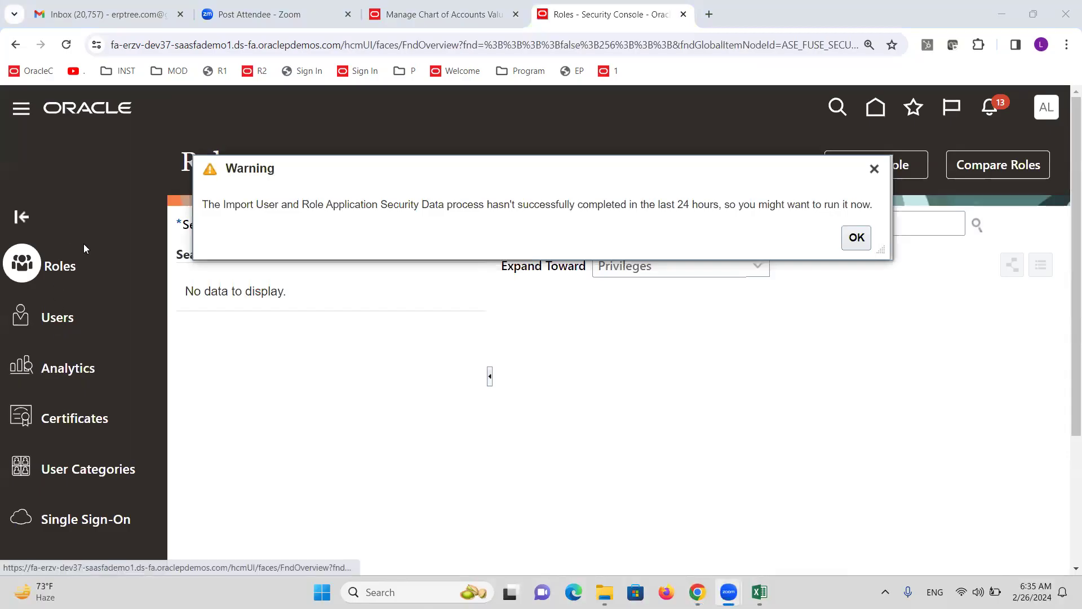
Search roles for 'General Accounting M' and bring up the General Accounting Manager role's actions
click(873, 169)
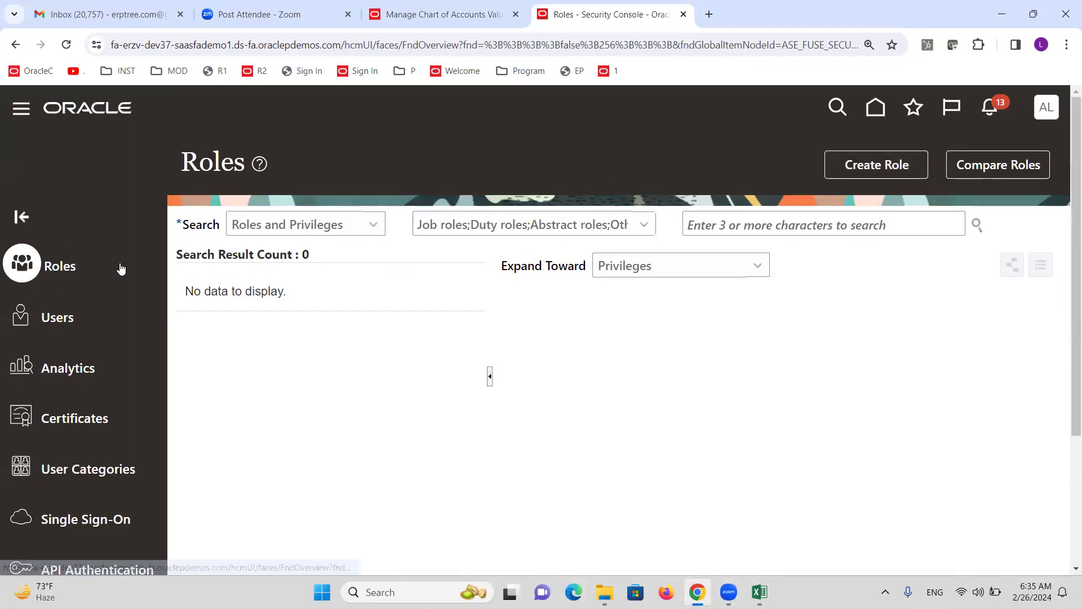
click(736, 224)
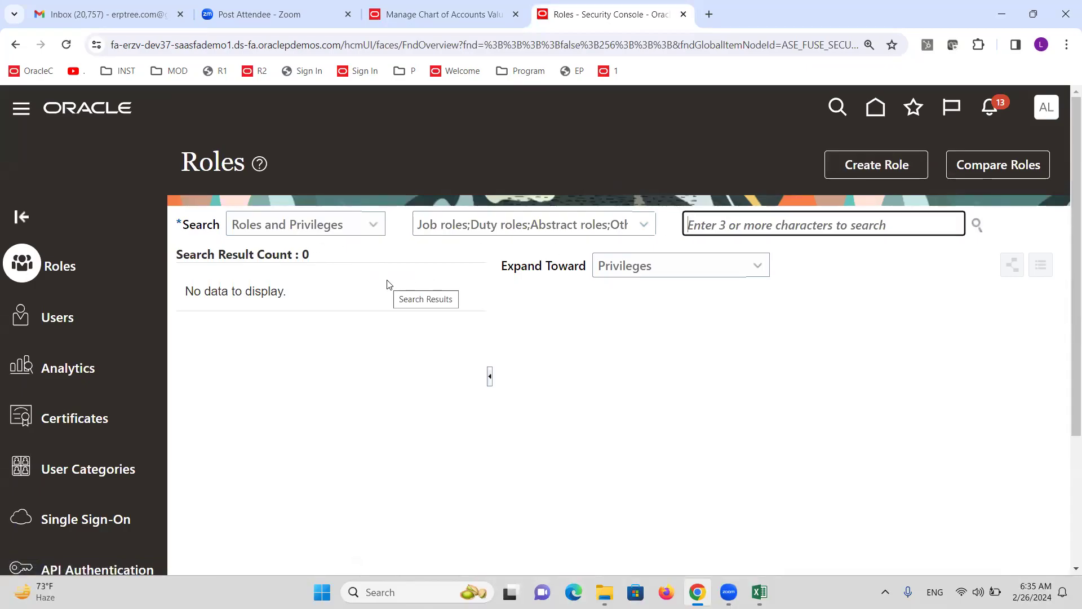
text(Gener)
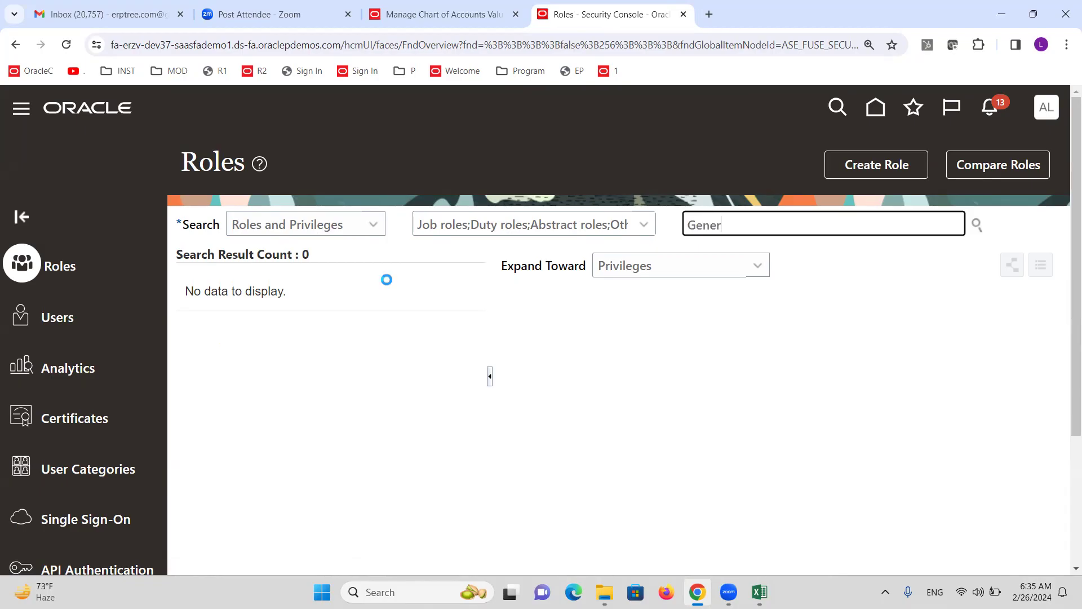
text(al Acc)
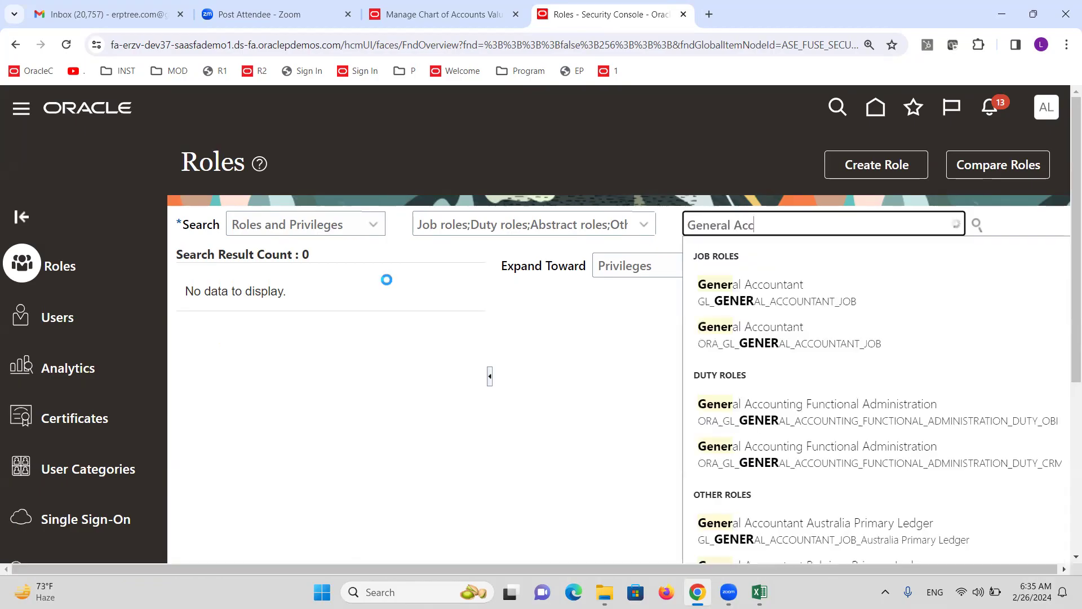
text(ounting)
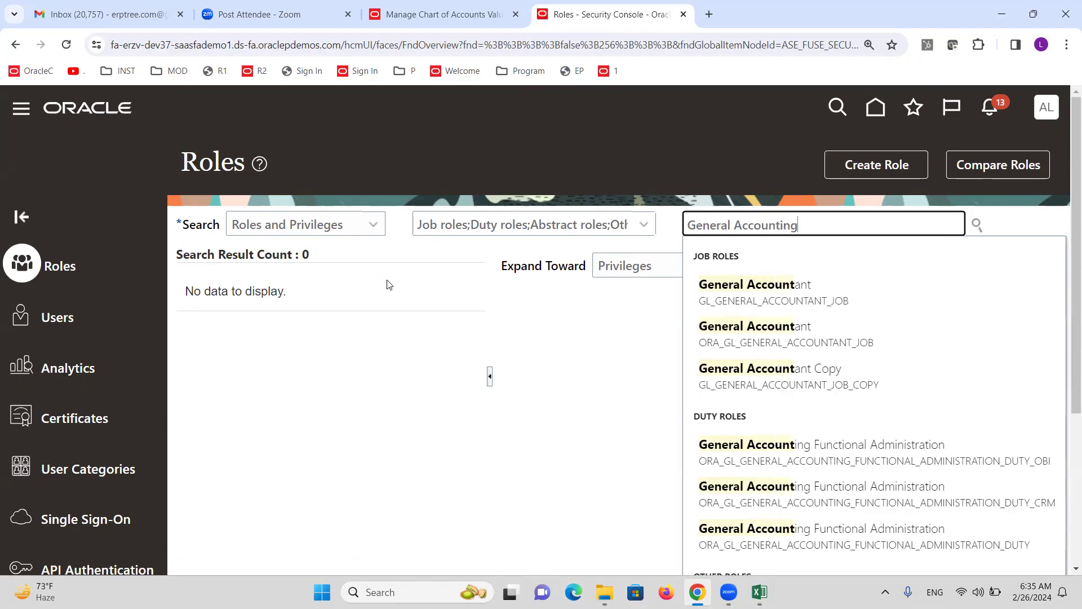
text( M)
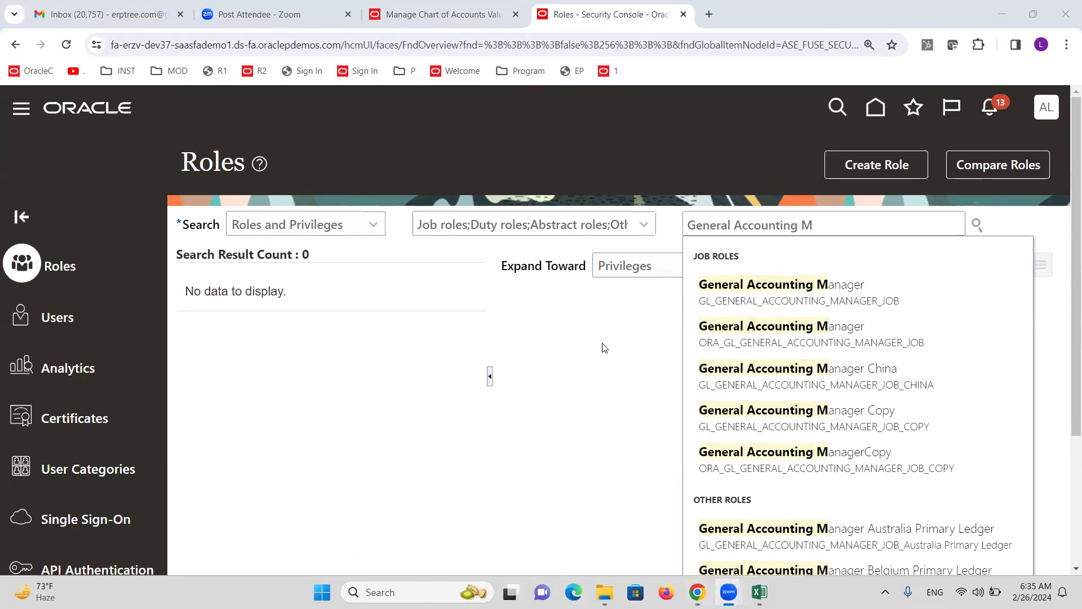
click(803, 326)
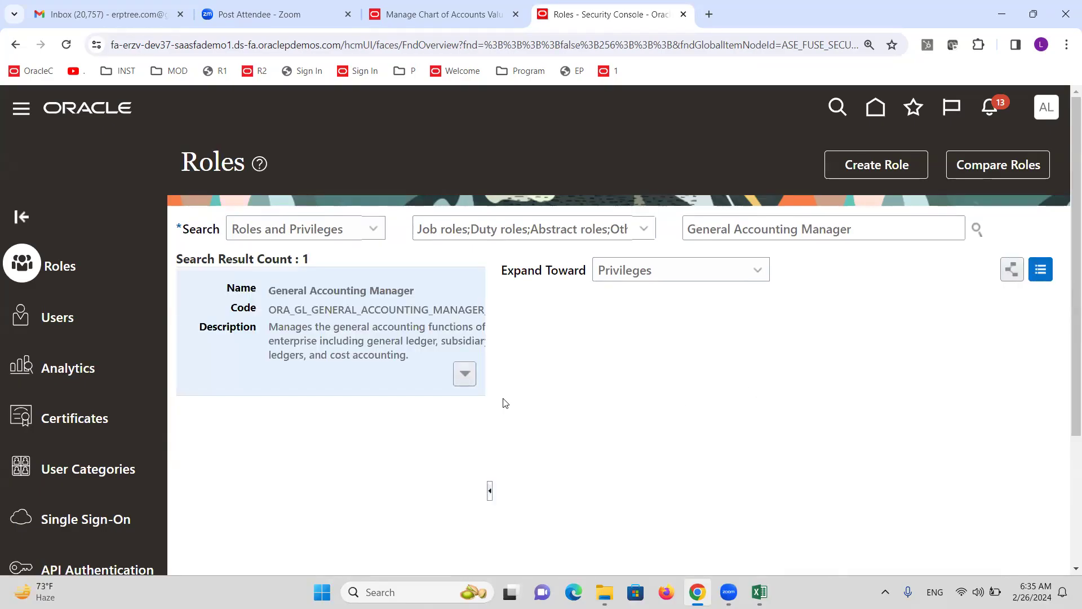
click(464, 375)
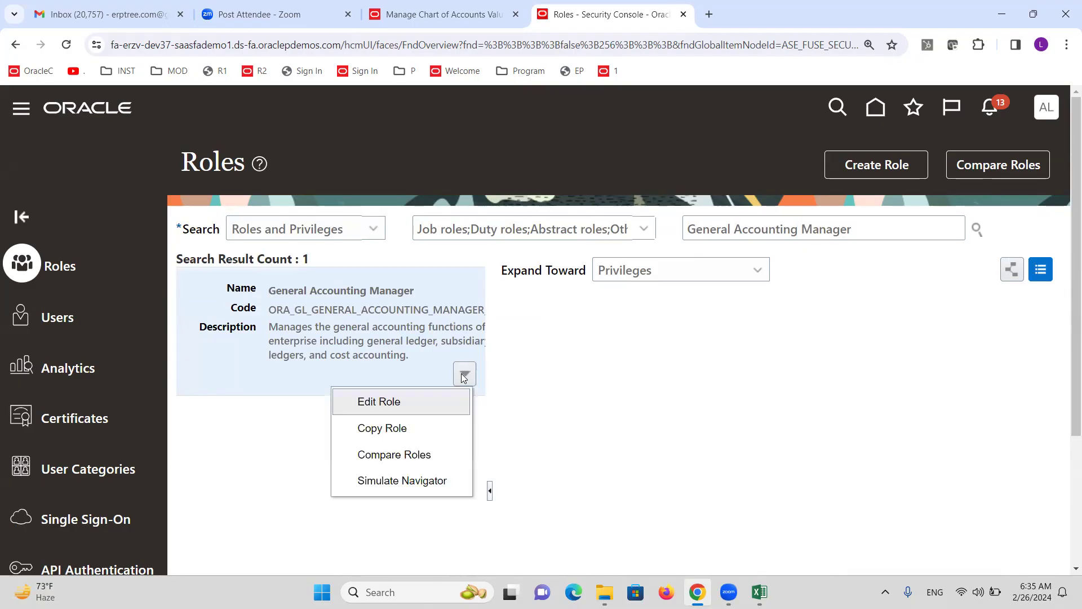
Copy the General Accounting Manager role, trimming the name and code prefixes to XX
click(393, 429)
click(588, 377)
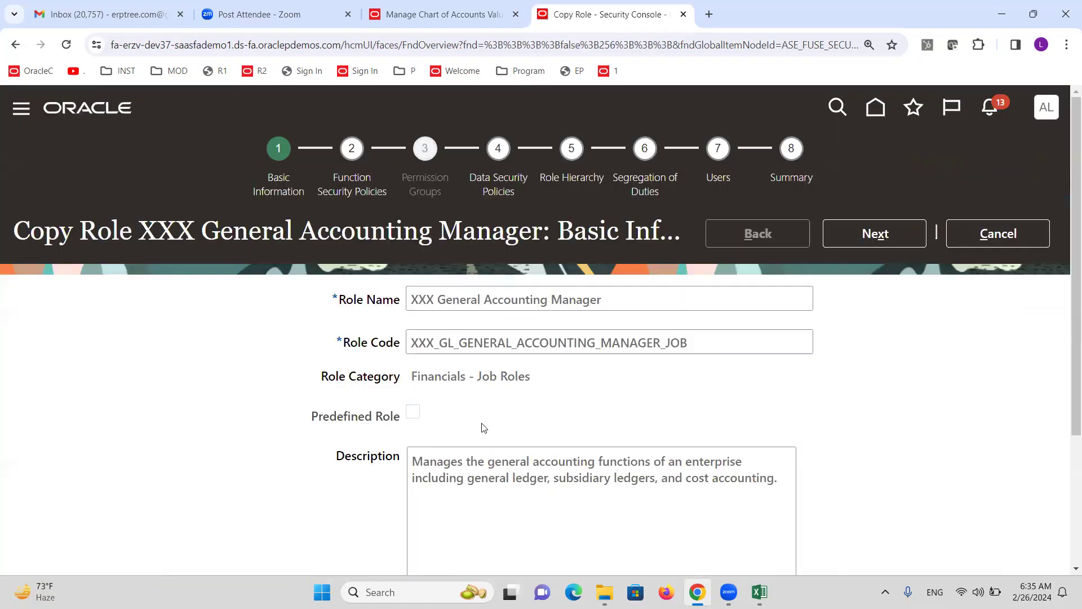
click(435, 301)
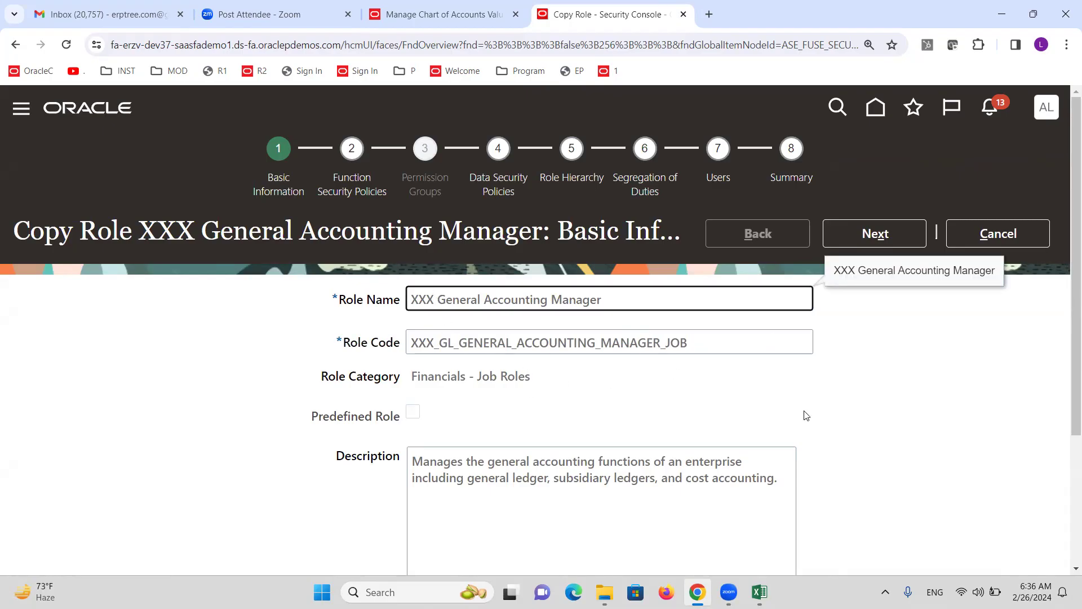
key(BackSpace)
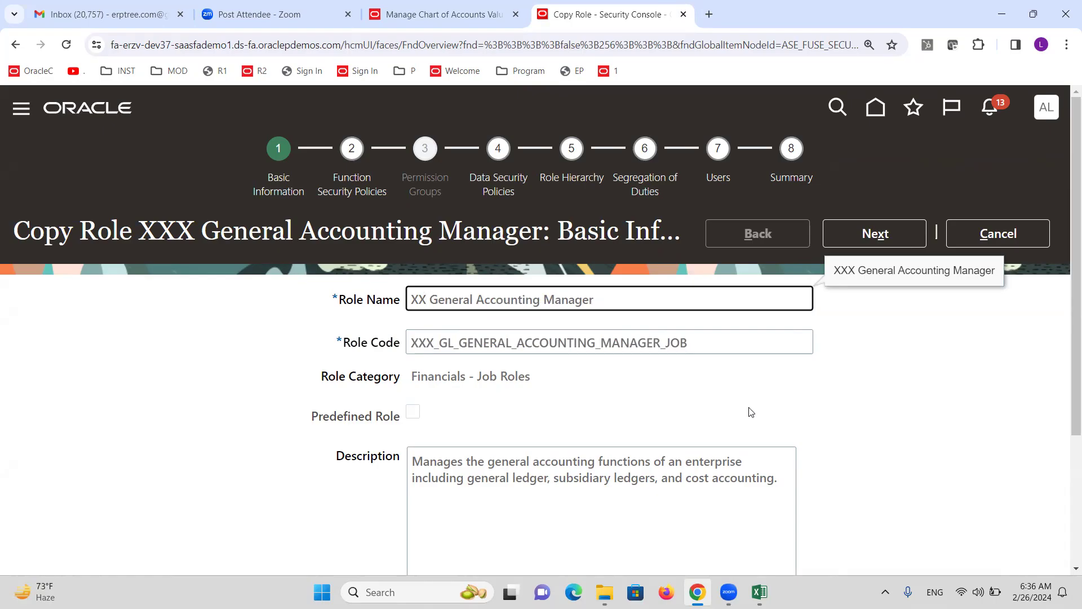
click(436, 350)
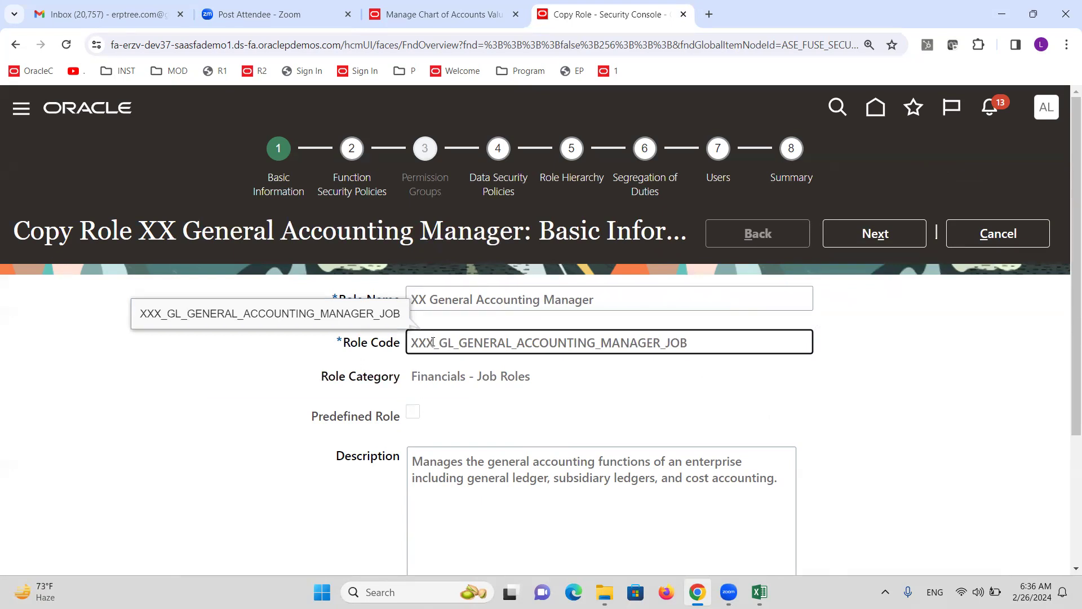
key(BackSpace)
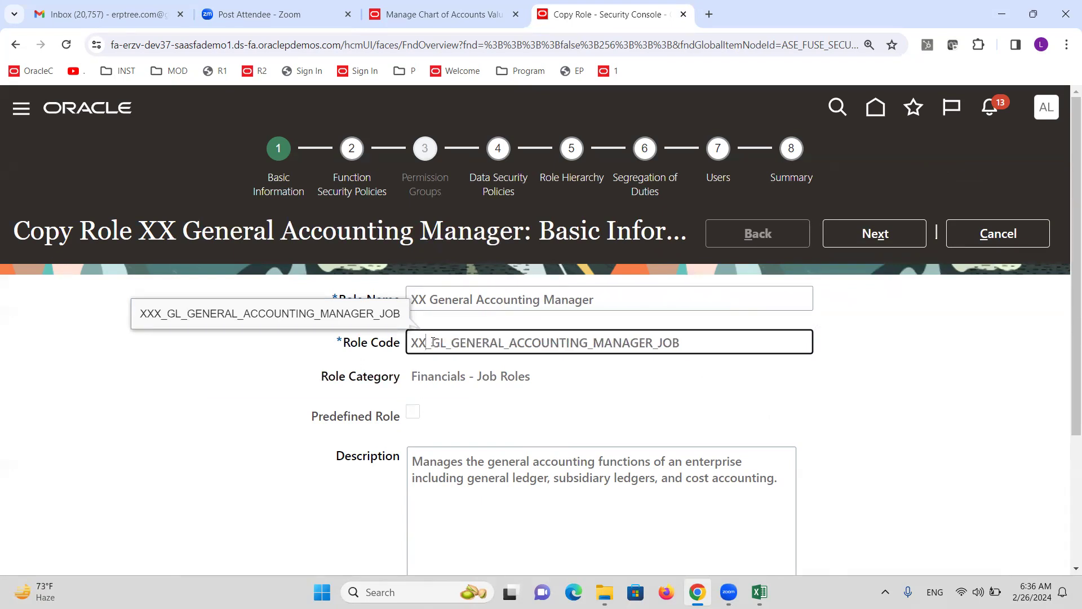
Advance through the remaining copy-role wizard steps and submit the role as process 82278
click(860, 239)
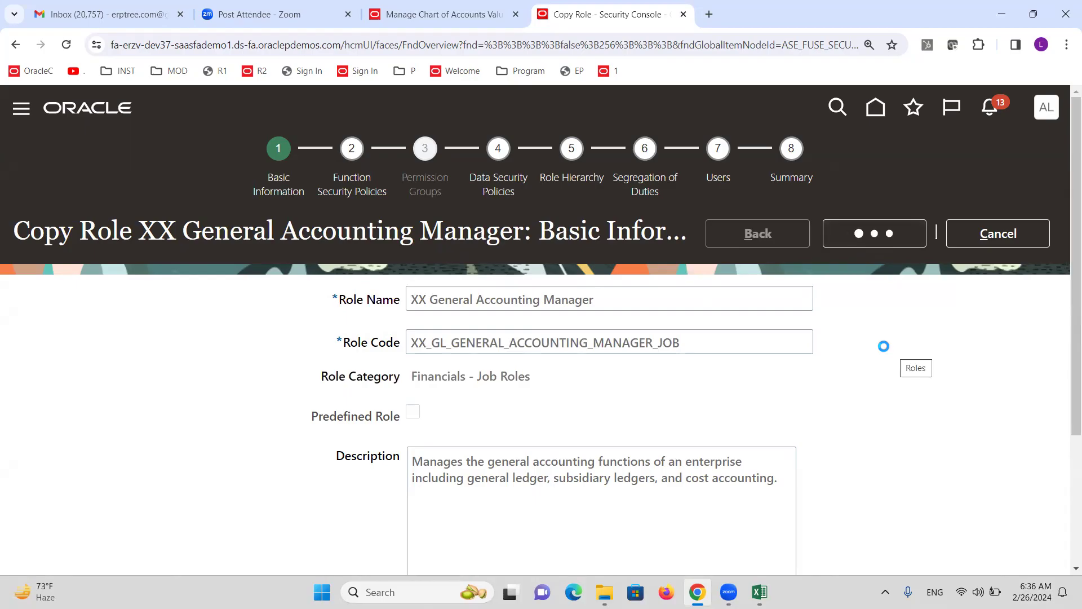
click(863, 238)
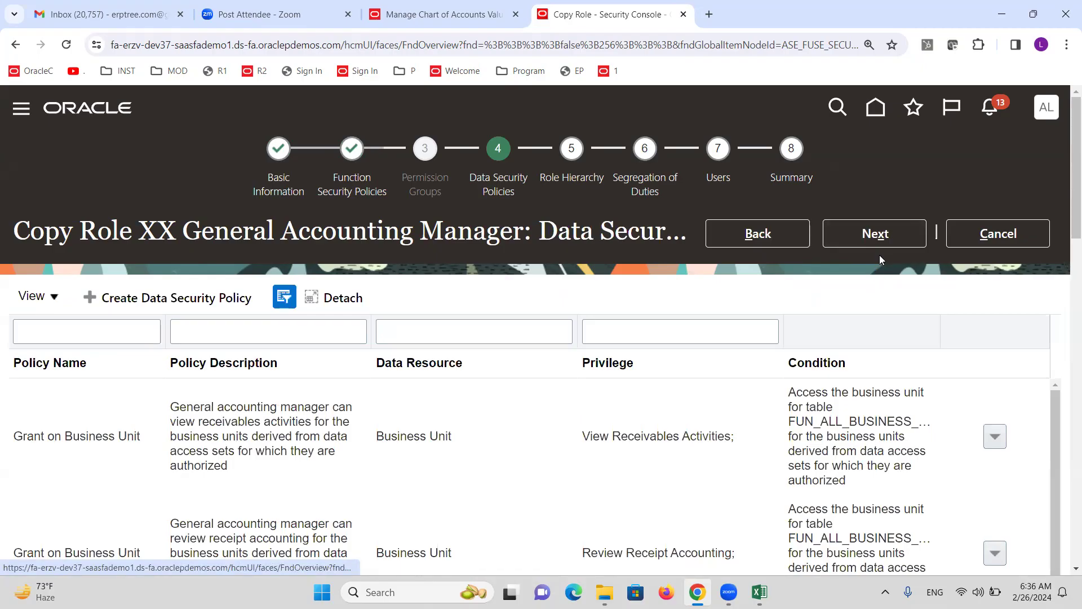
click(876, 243)
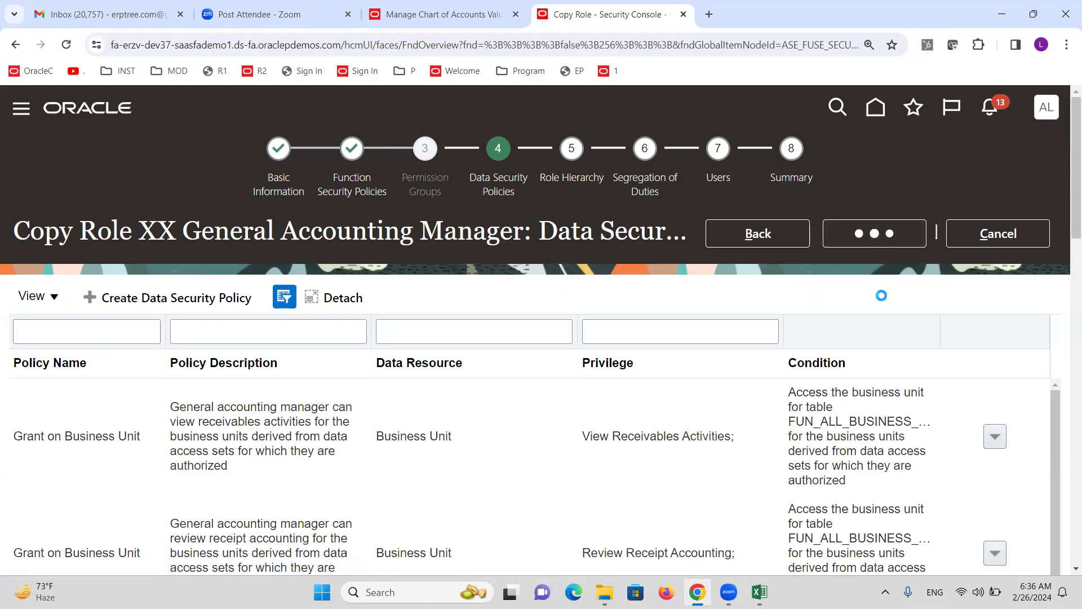
click(870, 229)
click(864, 230)
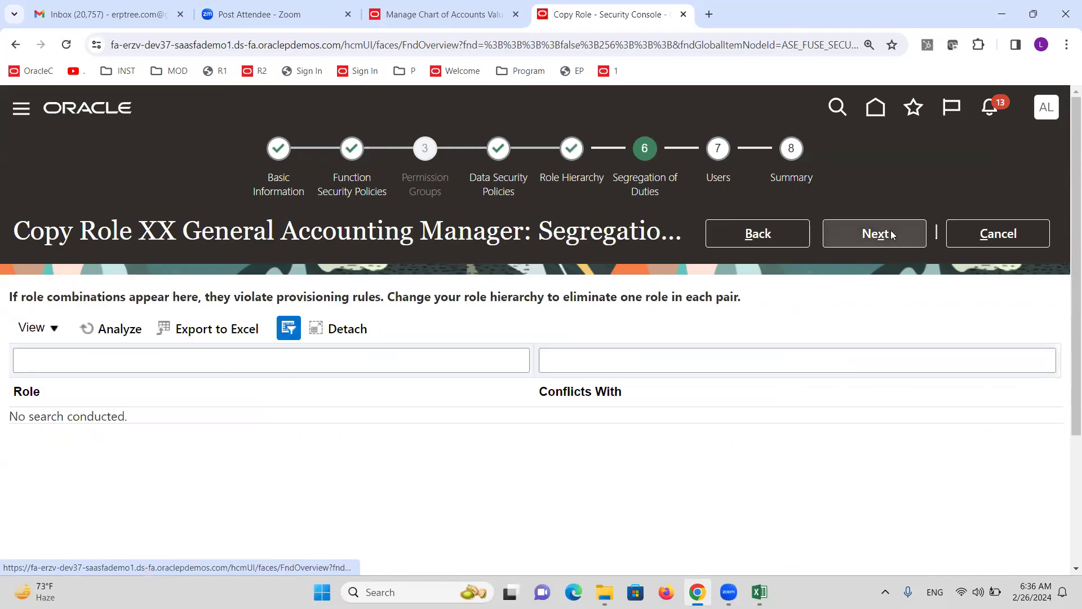
click(893, 234)
click(885, 239)
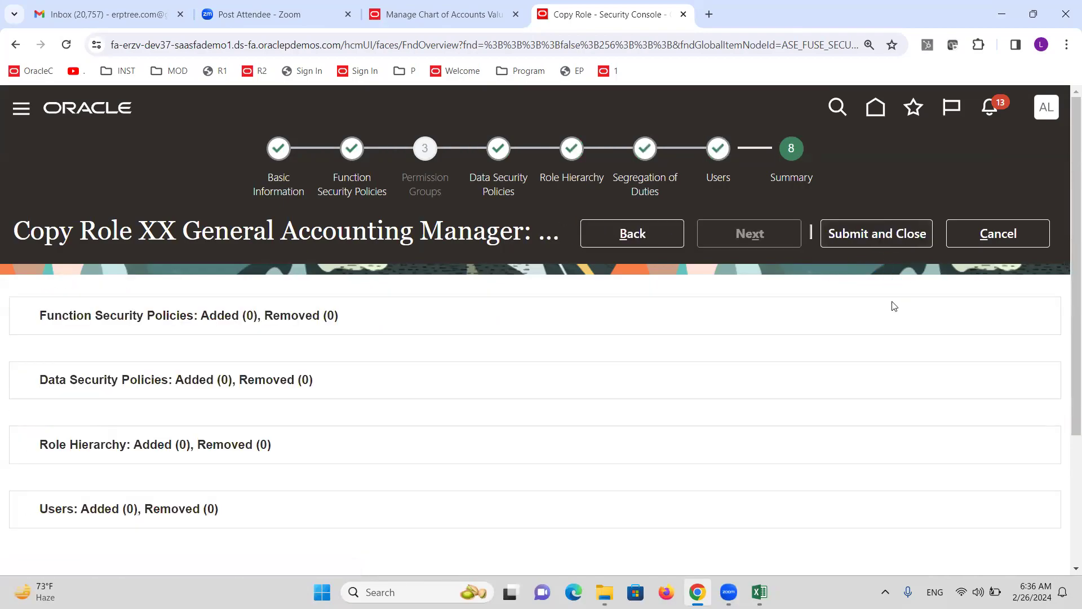
click(868, 231)
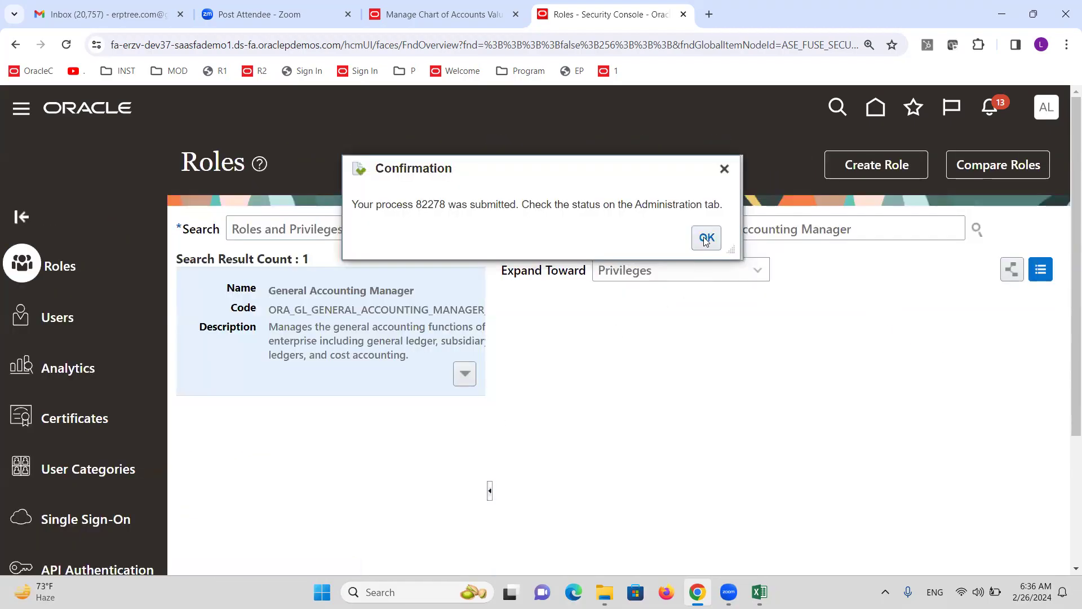
click(708, 246)
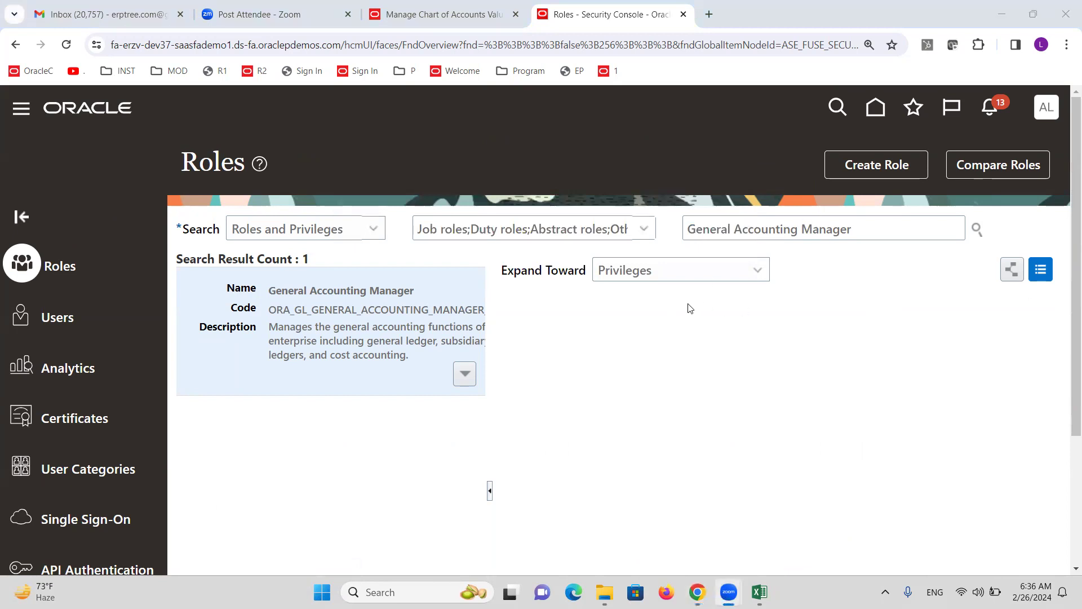
key(alt+Tab)
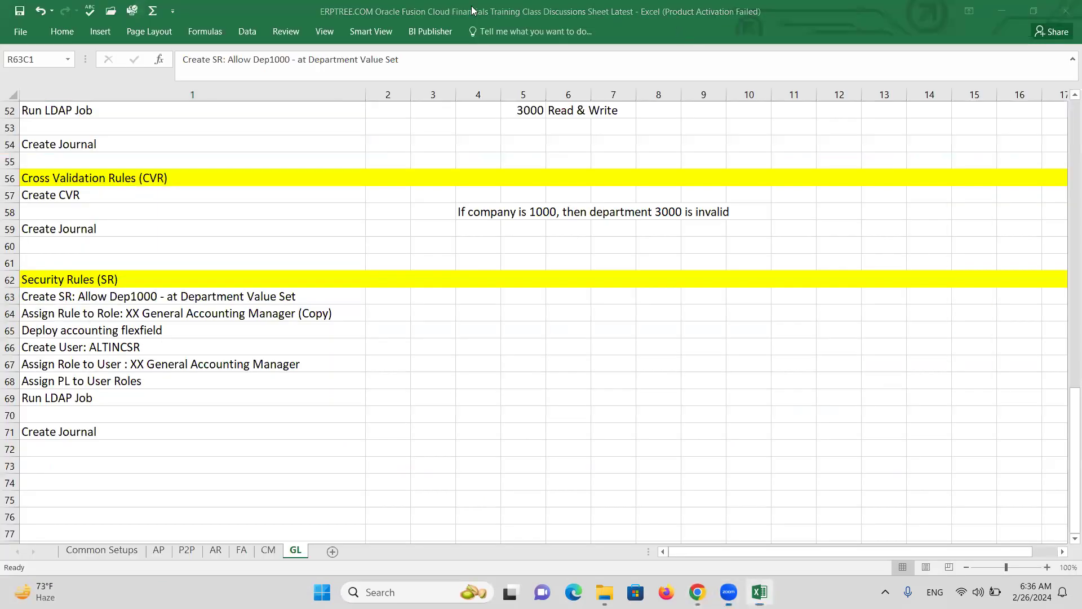
Change the Cost Center ALTINC data security resource name to SECURITYRULE and save the value set
key(alt+Tab)
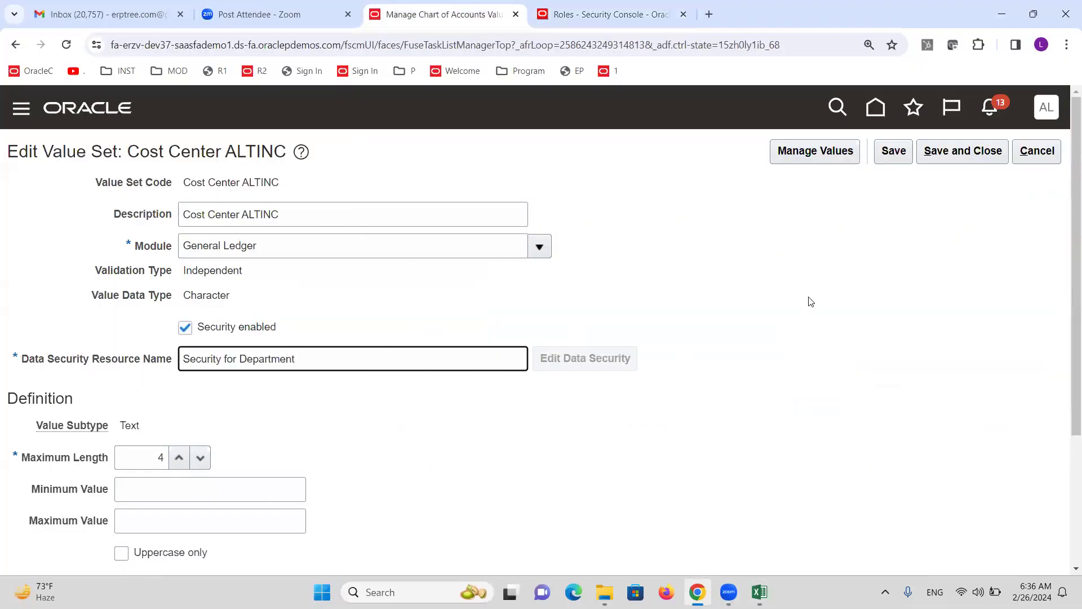
click(894, 151)
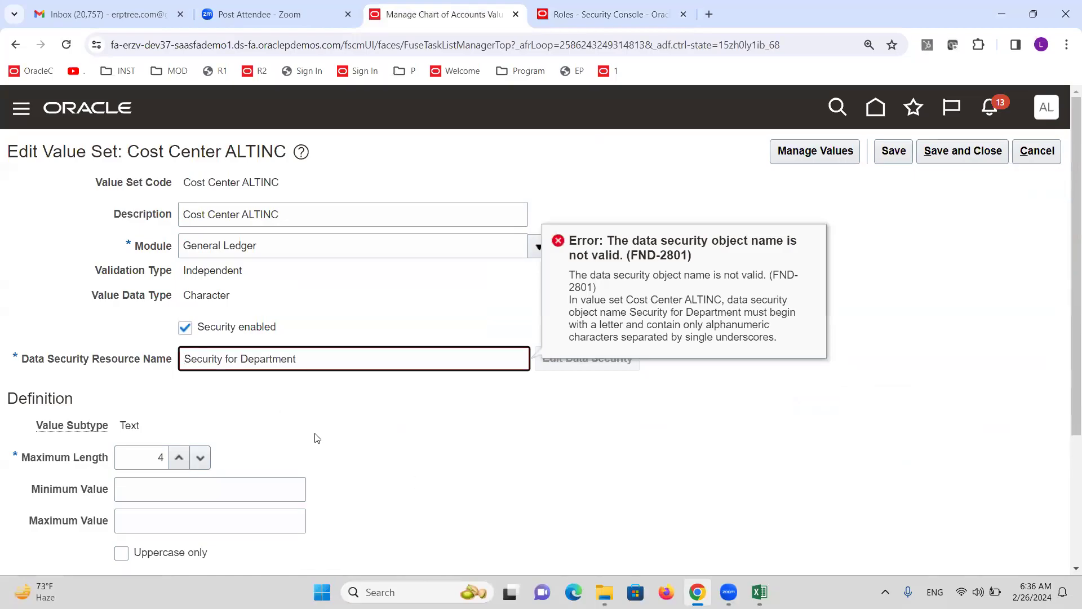
triple_click(304, 359)
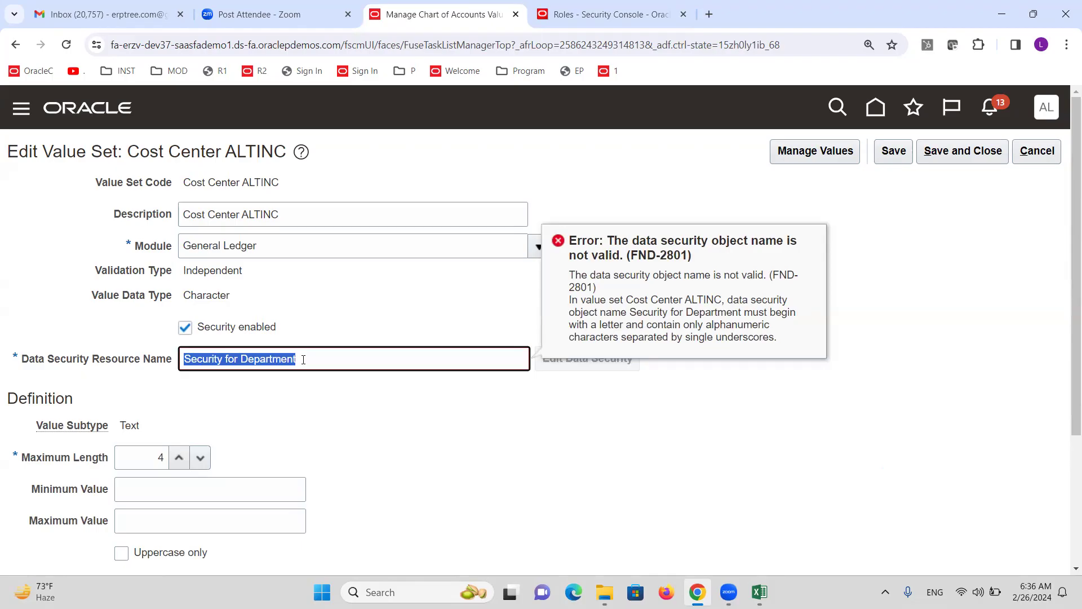
text(se)
key(BackSpace)
key(BackSpace)
text(SECURITYRULE)
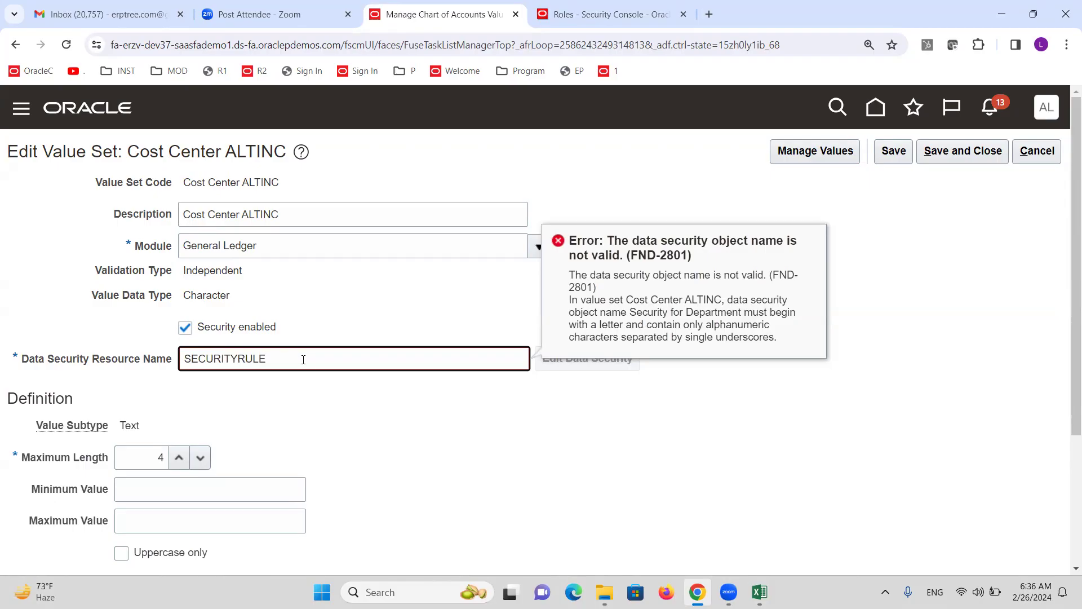
click(885, 219)
click(895, 151)
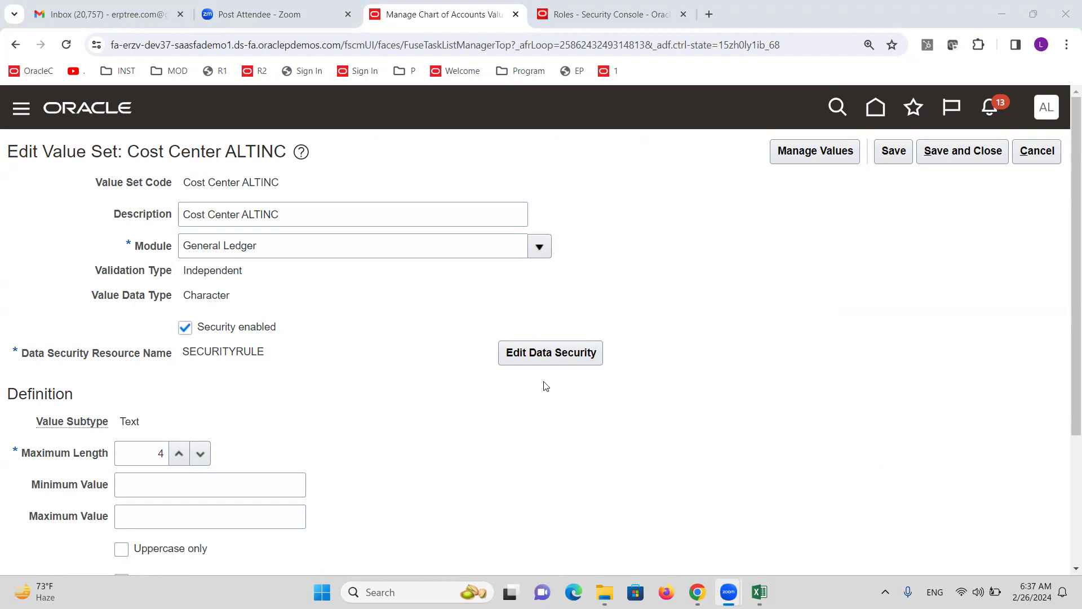
Create a SECURITYRULE condition with name and display name Allow Department1000
click(533, 355)
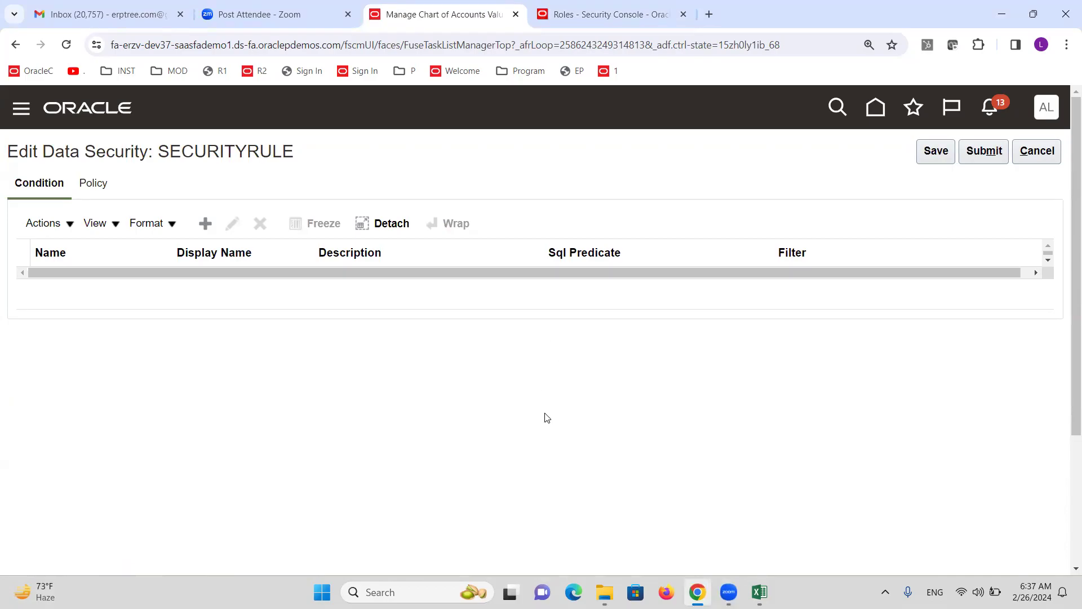
click(203, 224)
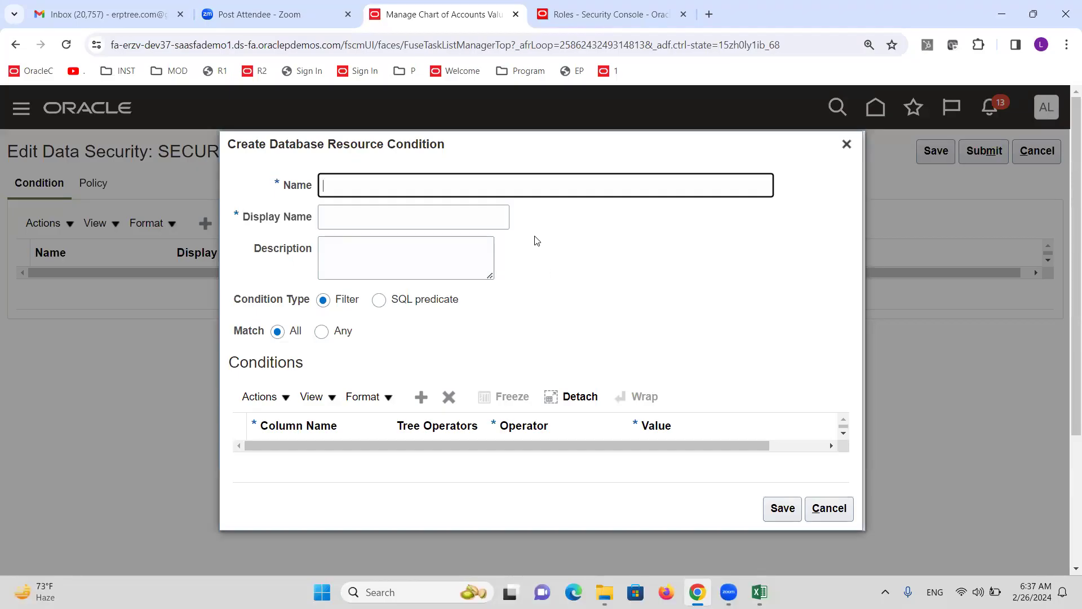
key(alt+Tab)
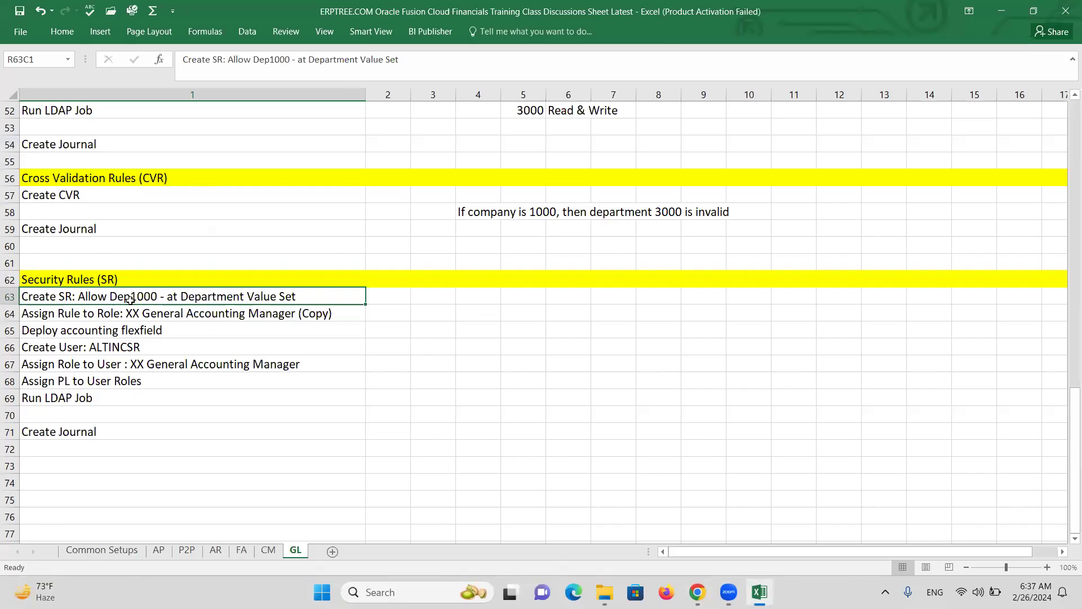
key(alt+Tab)
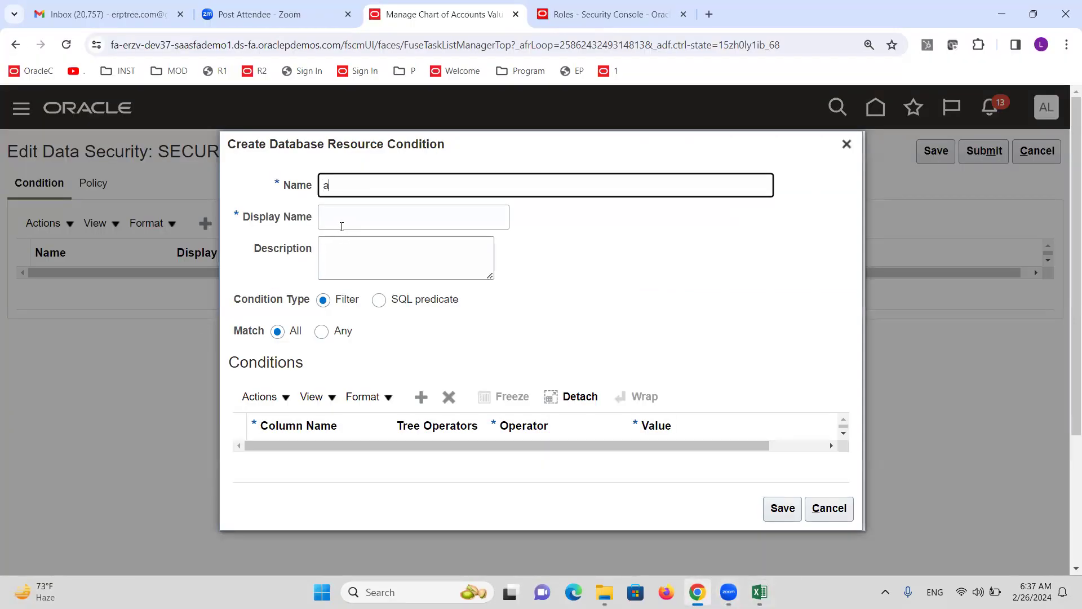
text(Department1000)
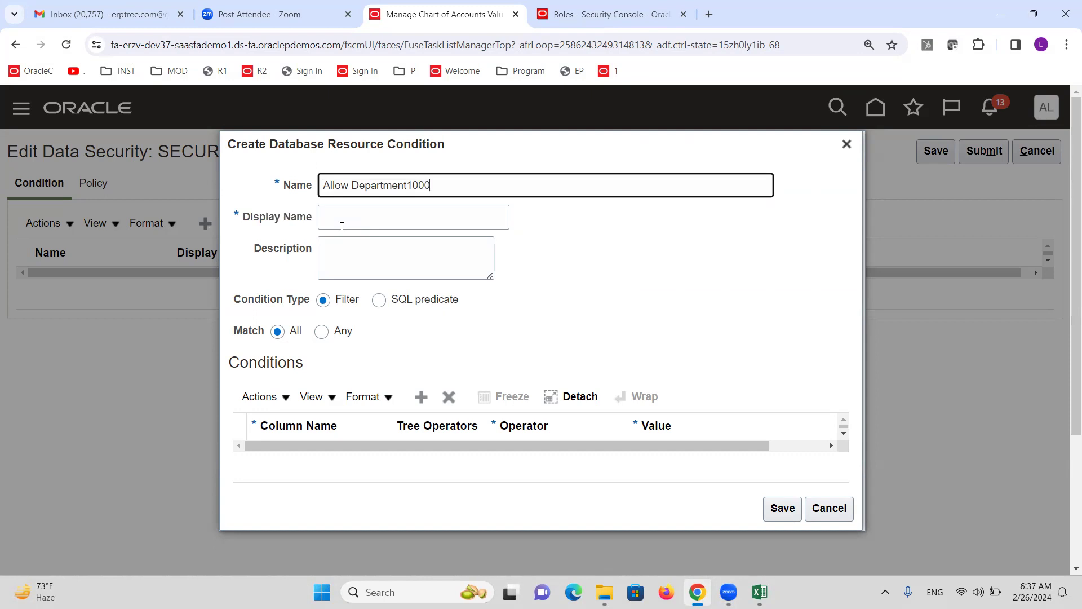
drag(454, 178, 305, 189)
key(ctrl+c)
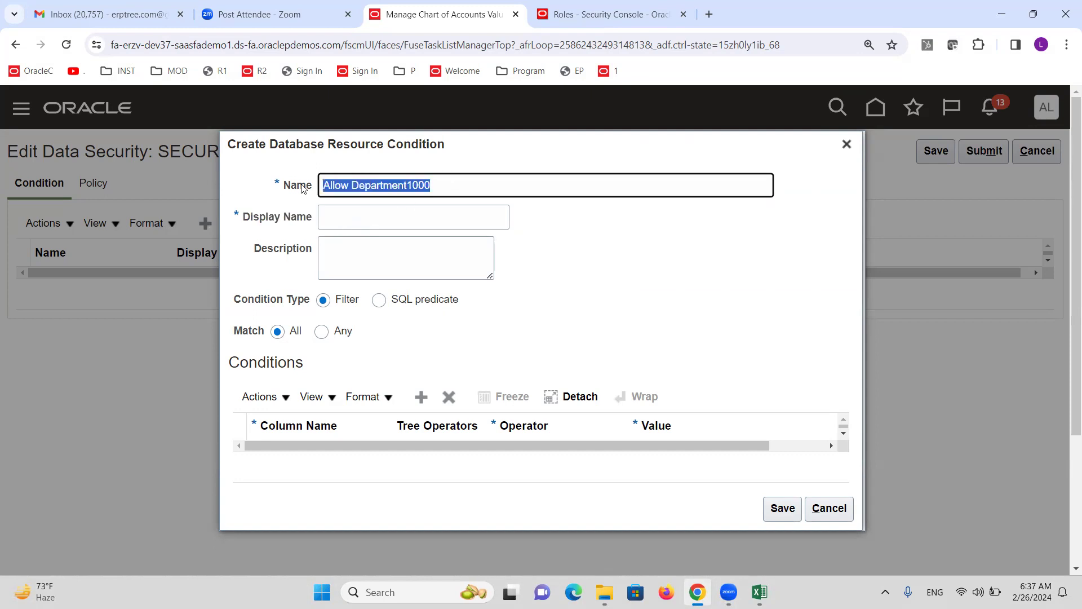
click(333, 208)
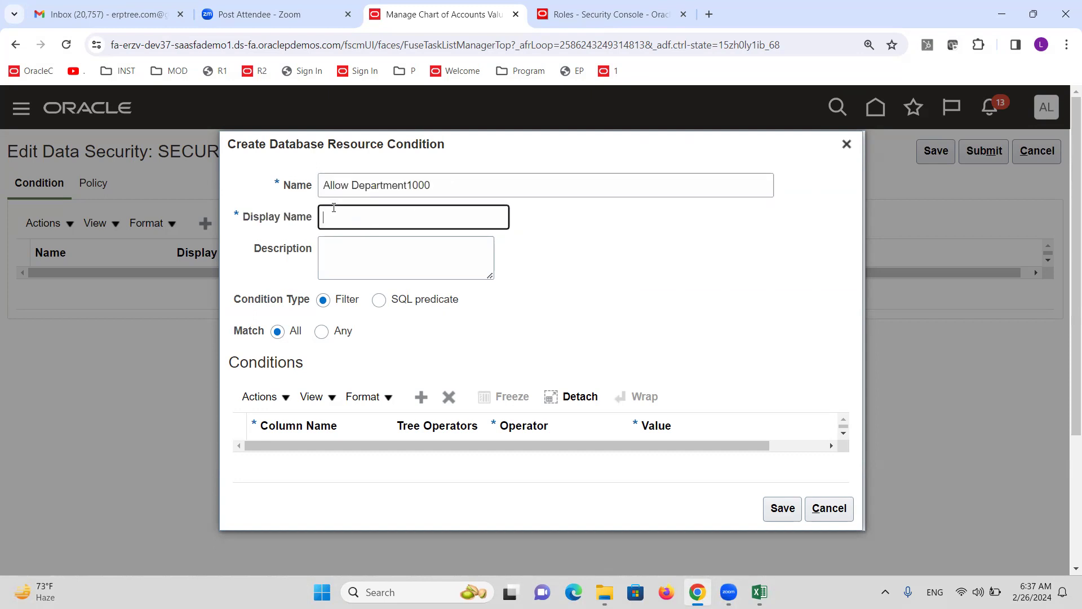
key(ctrl+v)
Add a filter row where VALUE is Equal to 1000 and save the condition
click(419, 398)
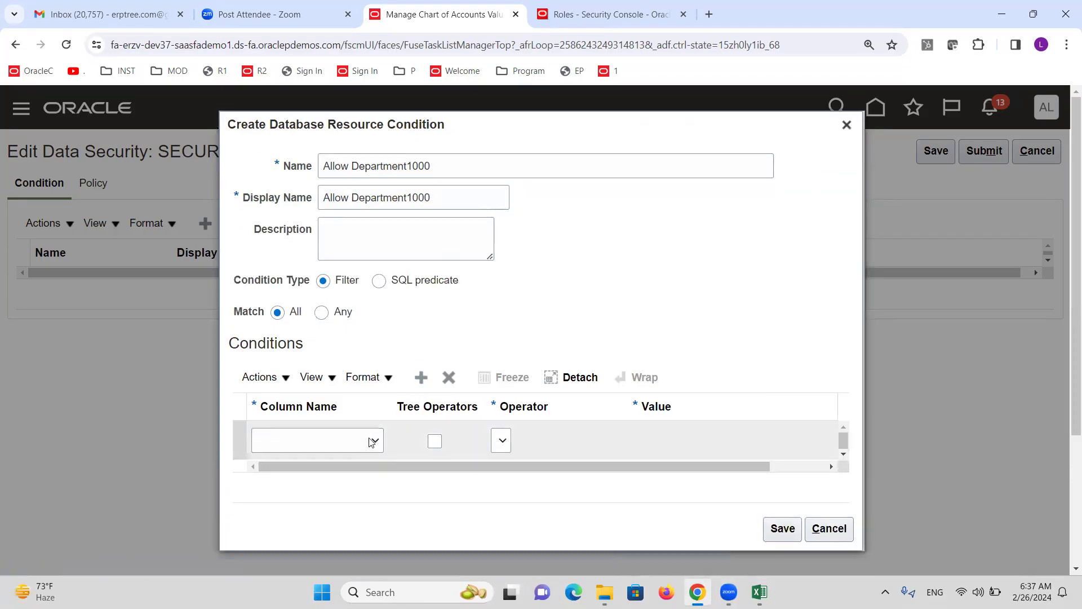
click(376, 442)
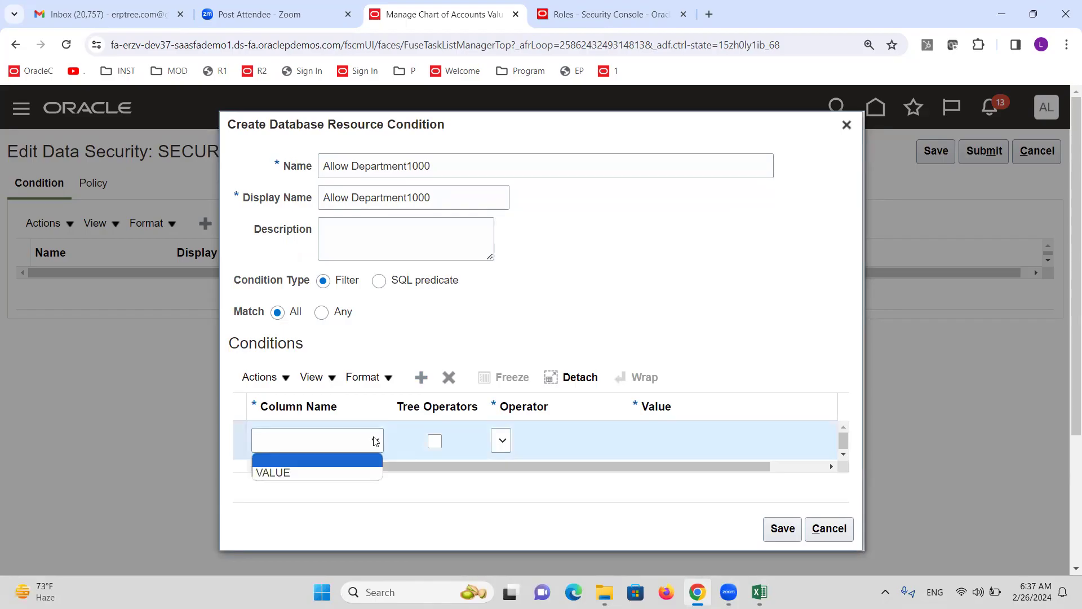
click(313, 472)
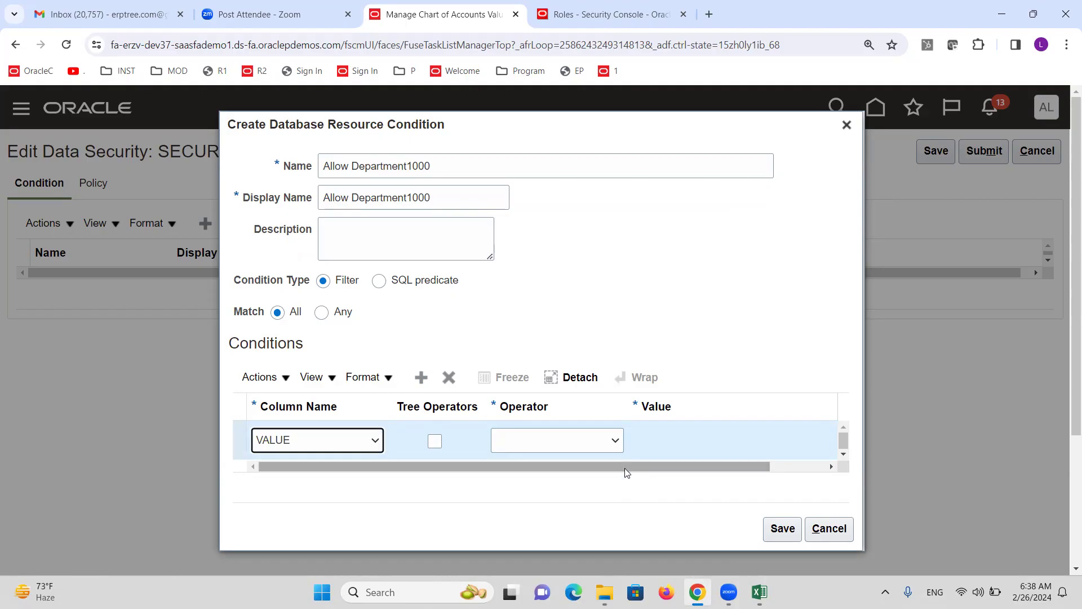
click(616, 450)
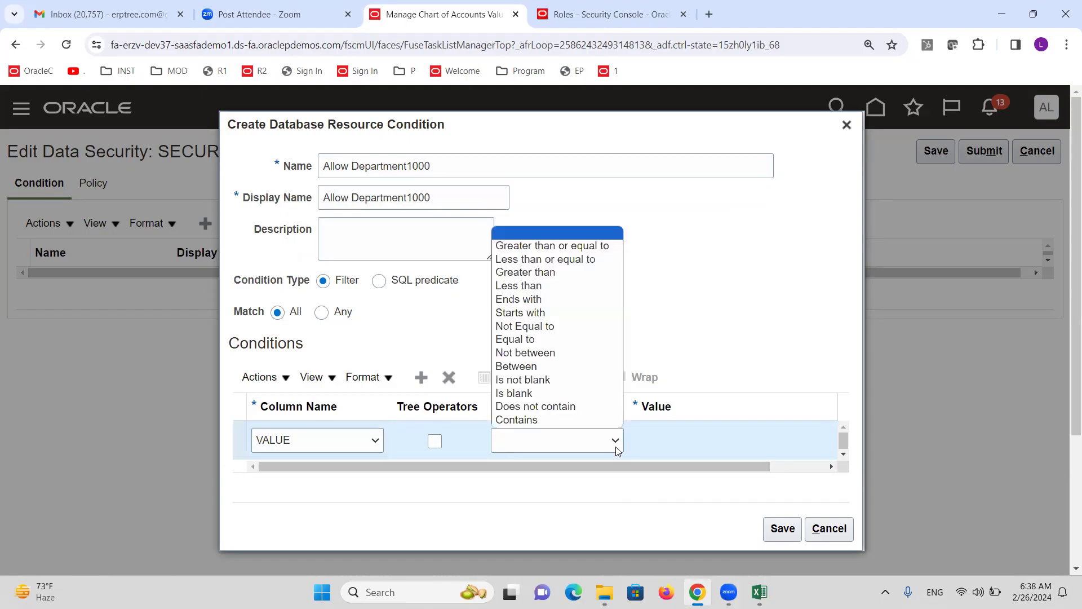
click(555, 340)
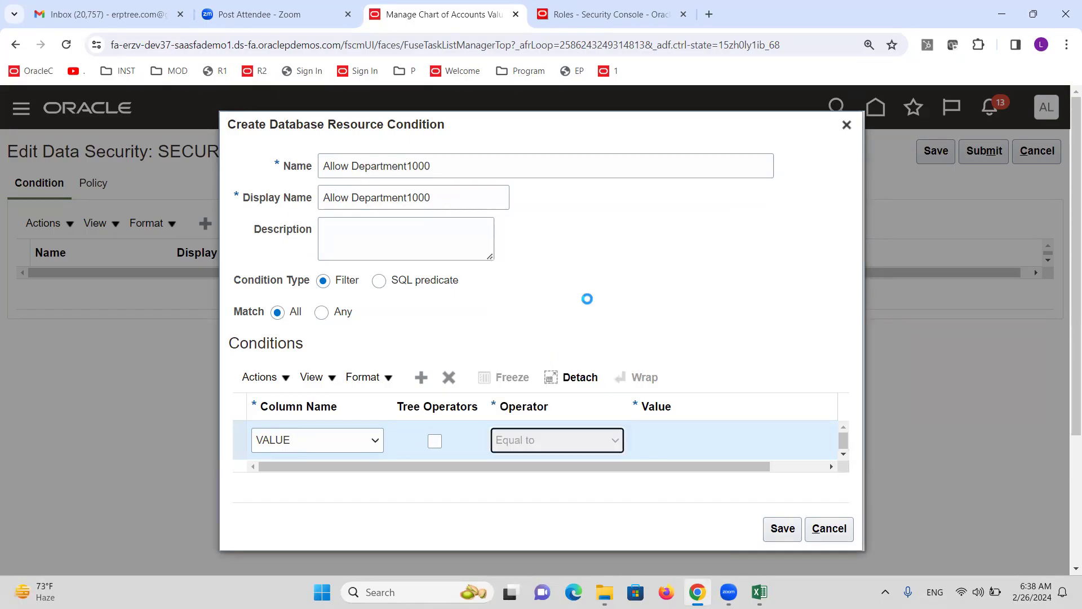
click(687, 433)
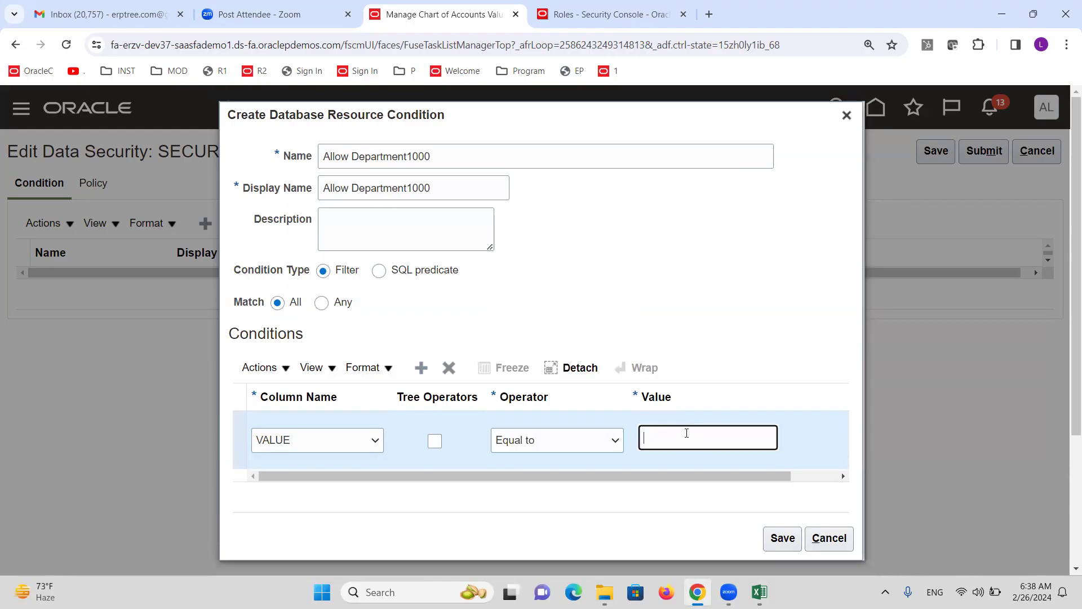
text(1000)
click(784, 539)
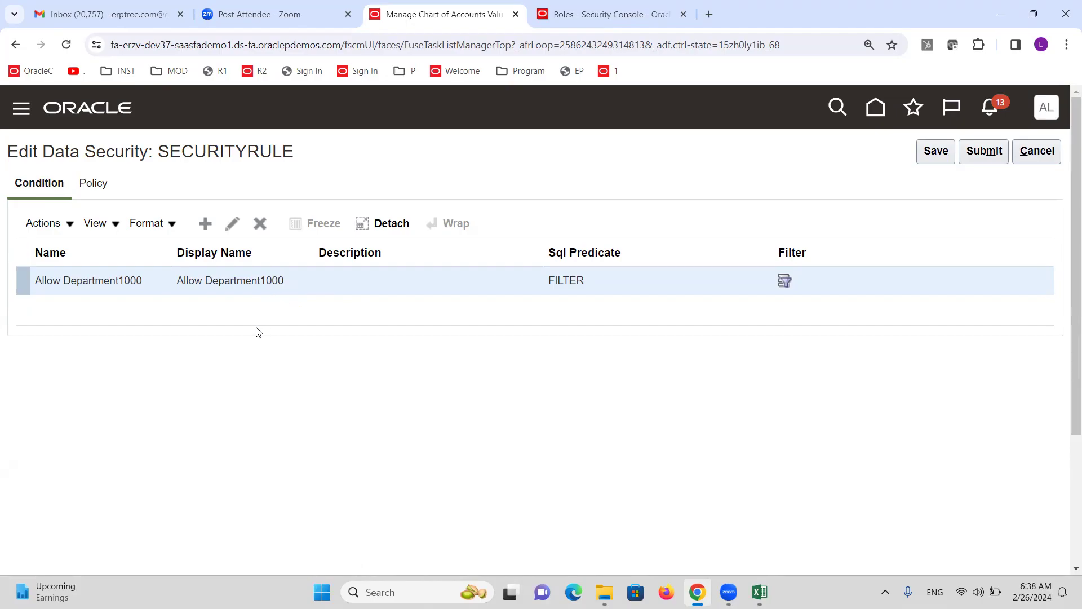
Create a new SECURITYRULE policy named Allow Department1000 with start date 2/1/24
click(97, 189)
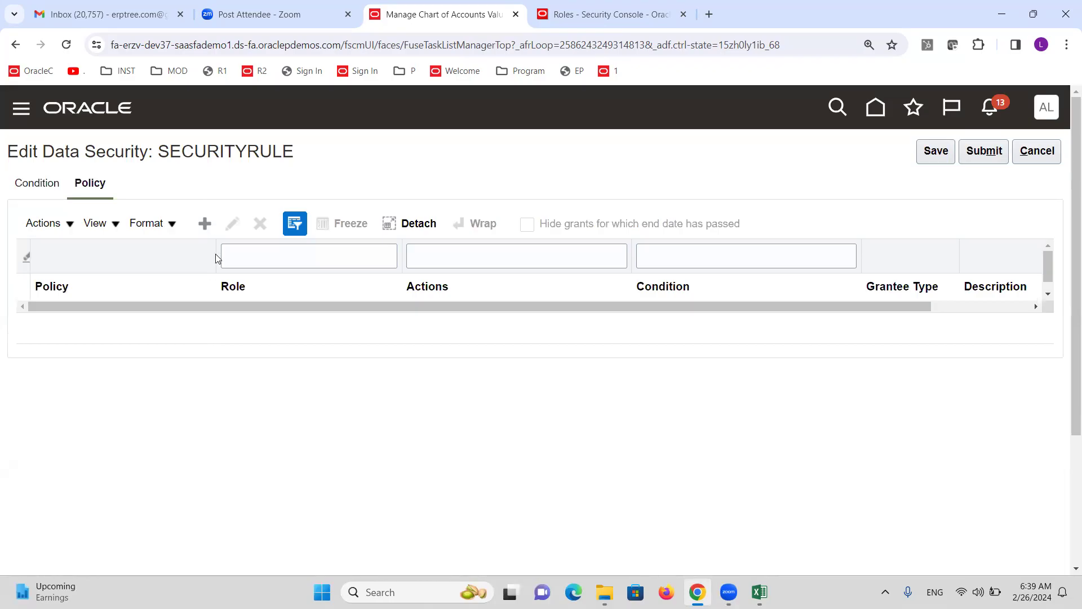
click(204, 225)
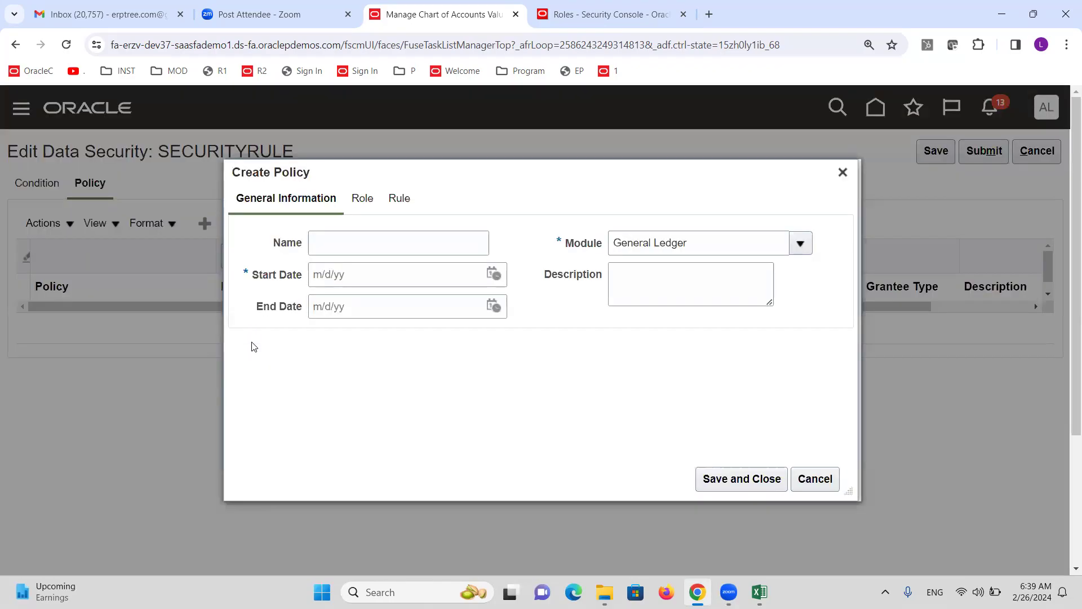
click(366, 245)
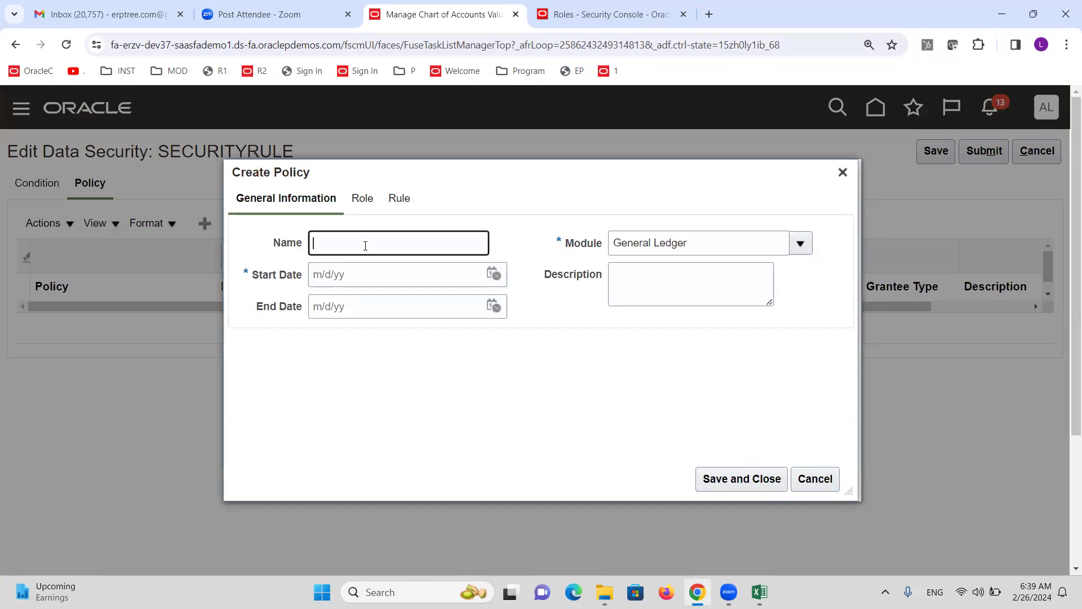
key(ctrl+v)
click(495, 275)
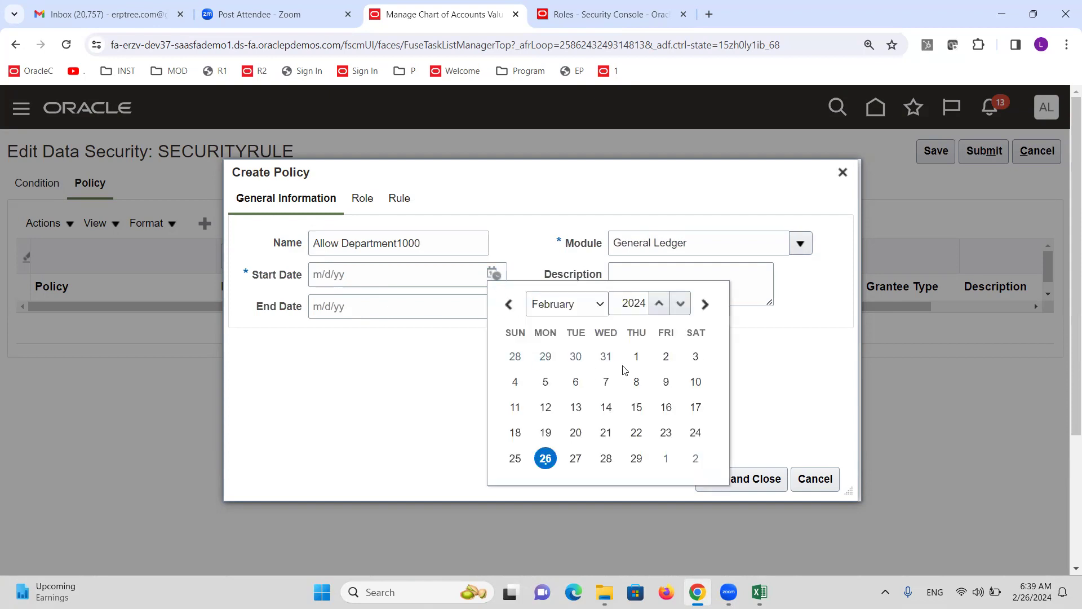
click(636, 357)
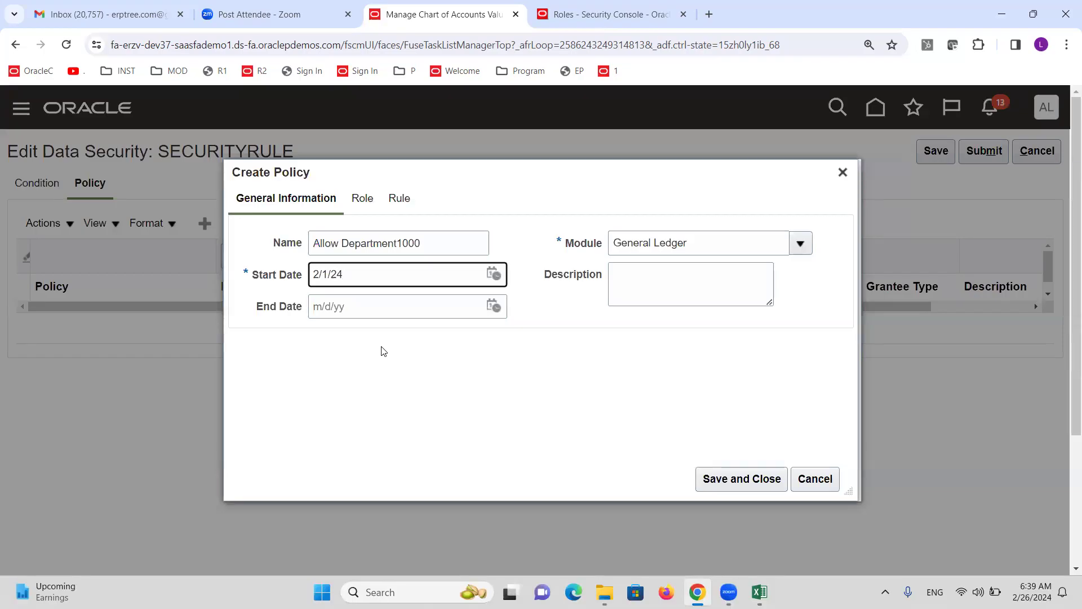
click(363, 201)
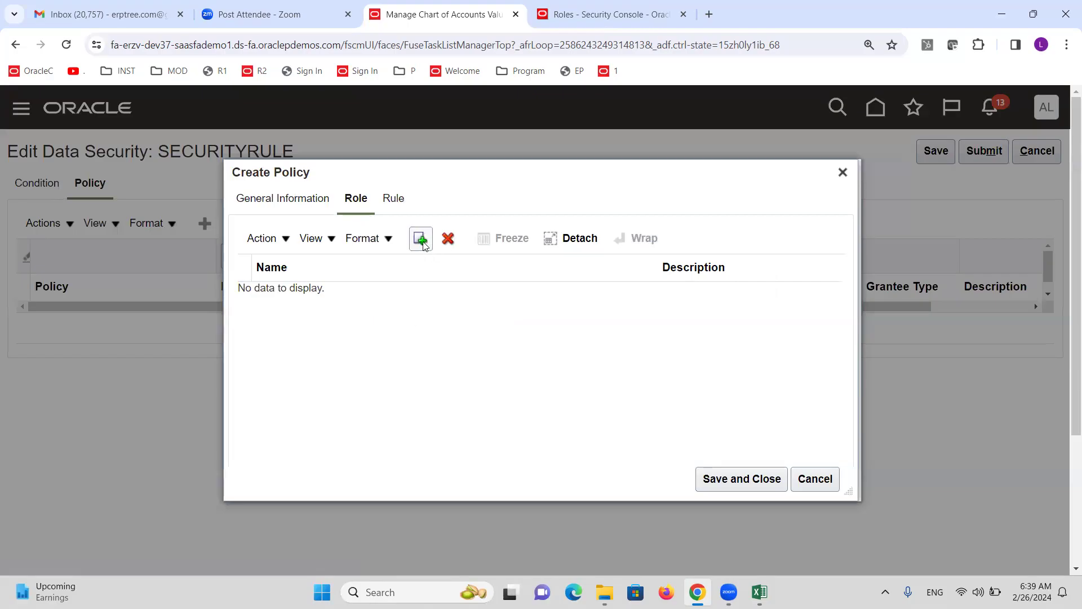
Search fscm roles for the XX General Accounting Manager role
click(421, 239)
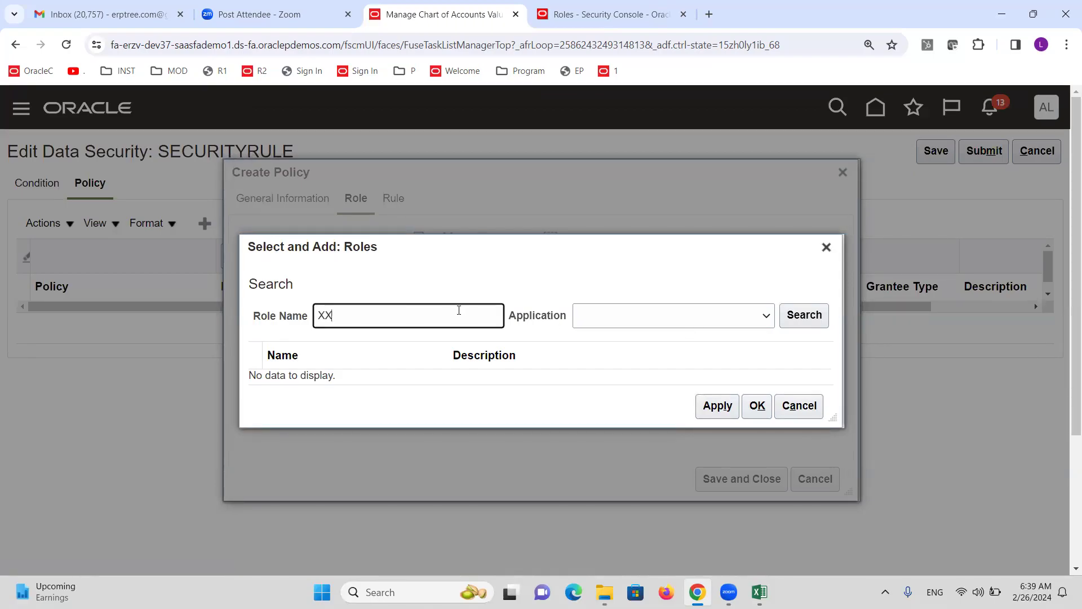
click(766, 319)
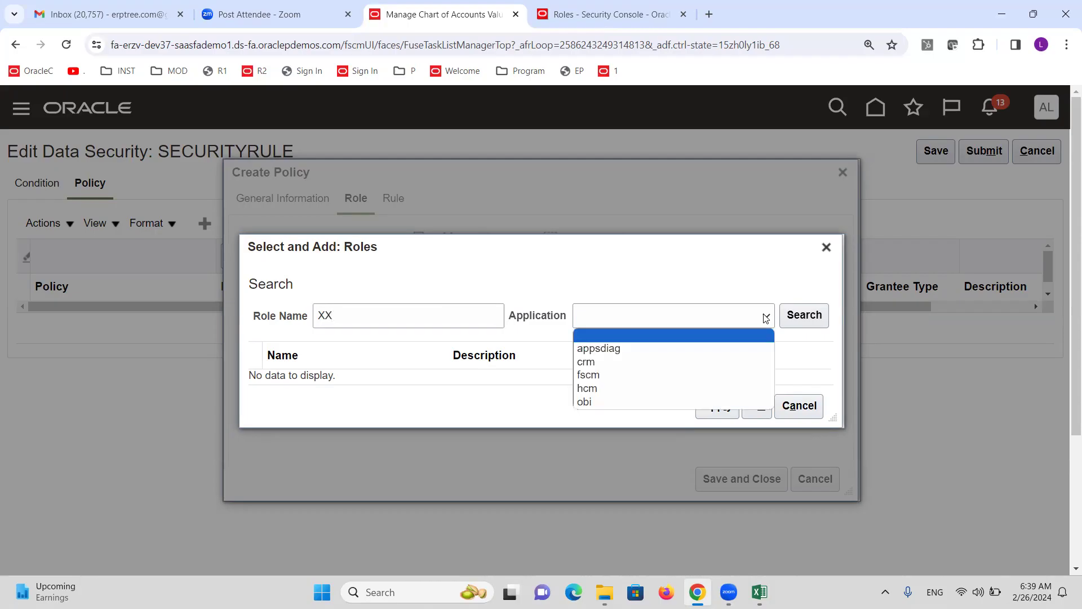
click(601, 377)
click(812, 314)
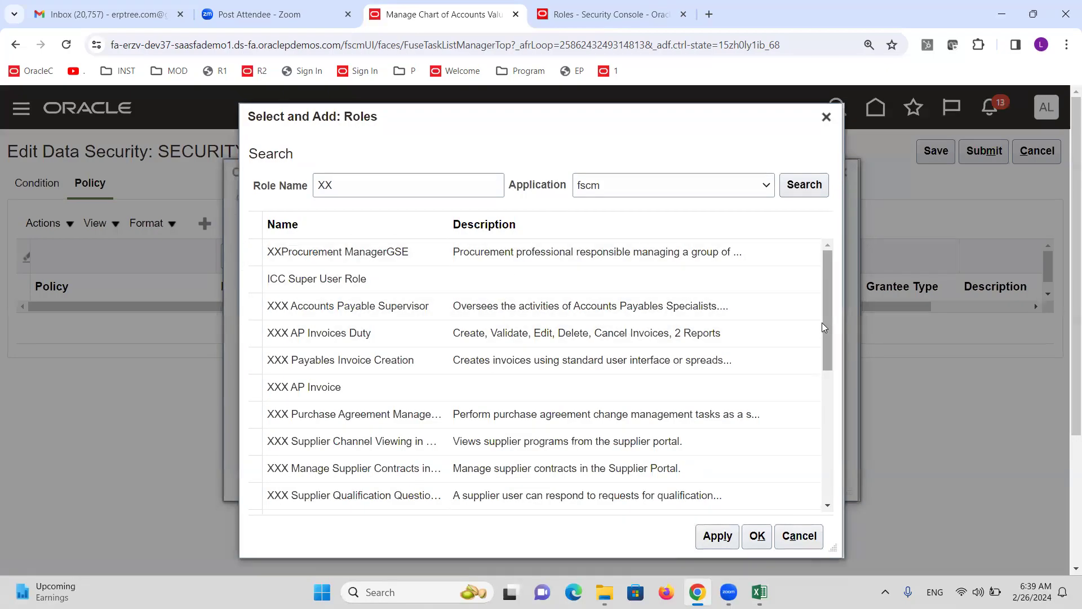
click(444, 184)
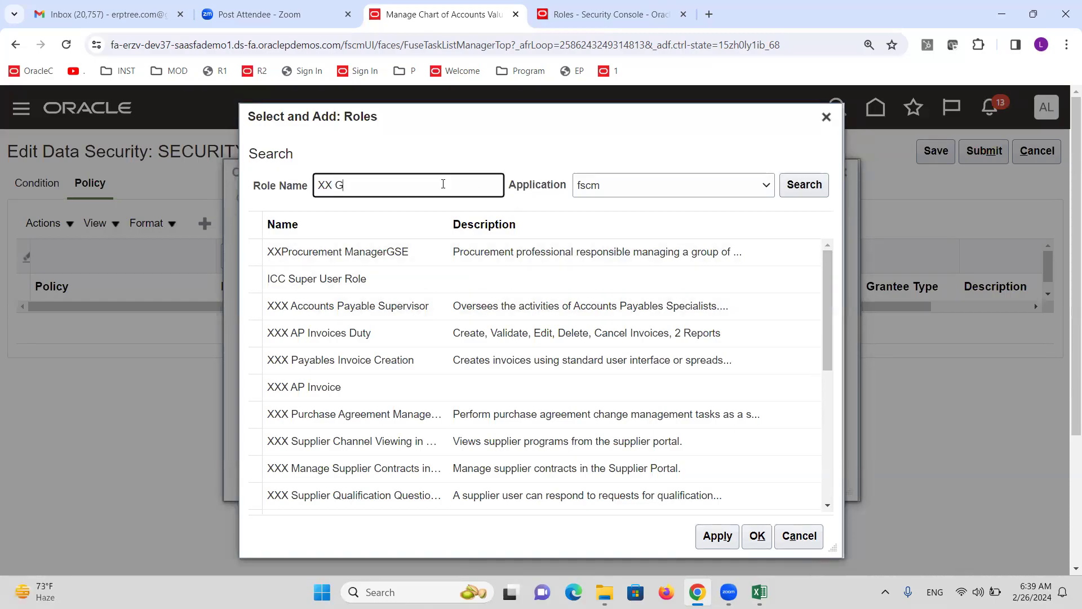
text(Gene)
click(804, 185)
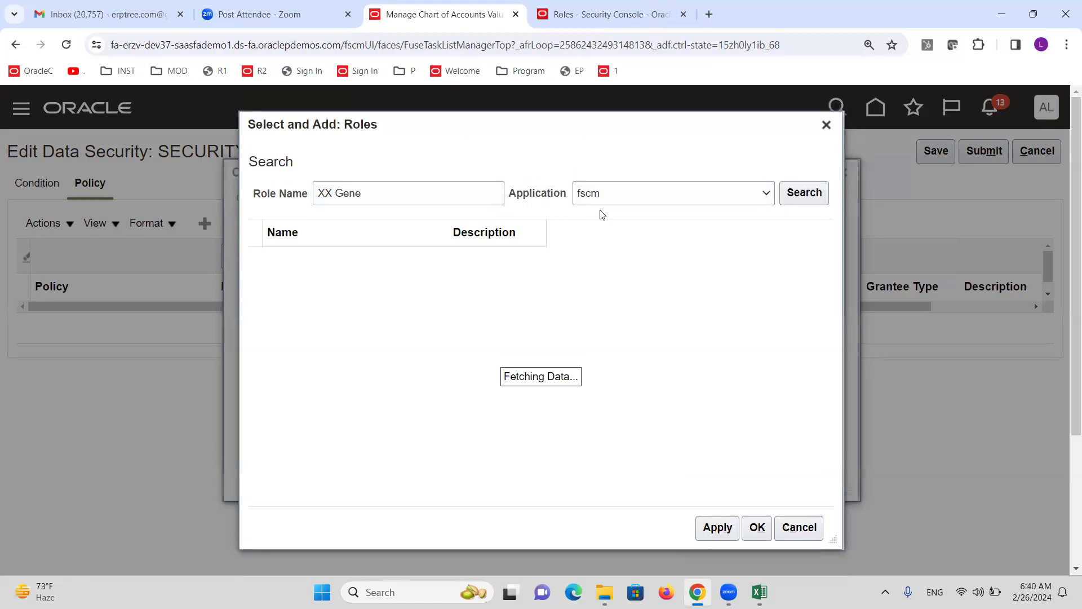
click(371, 317)
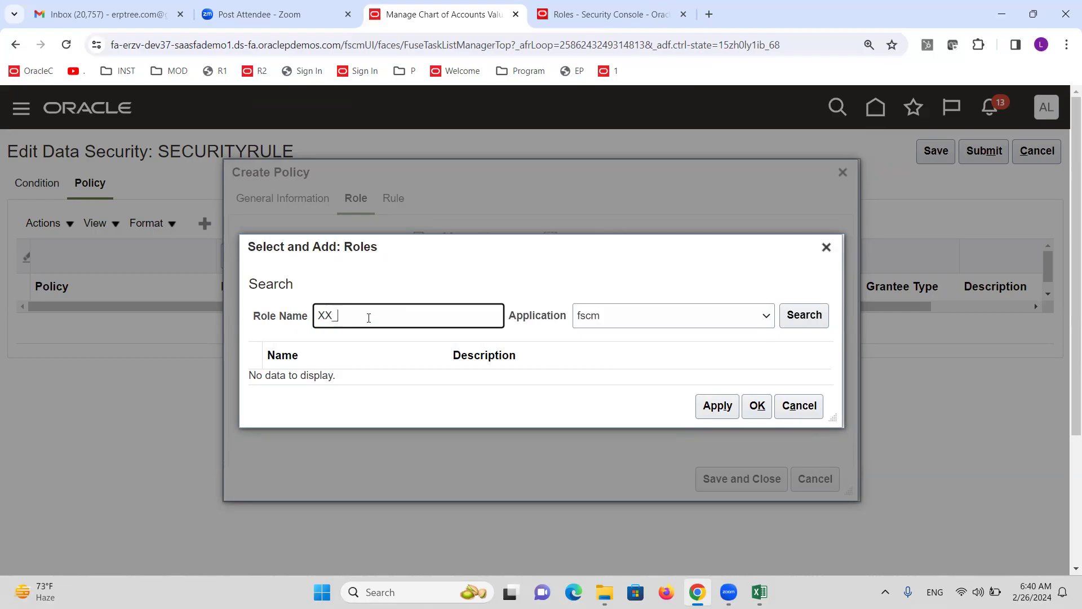
click(804, 315)
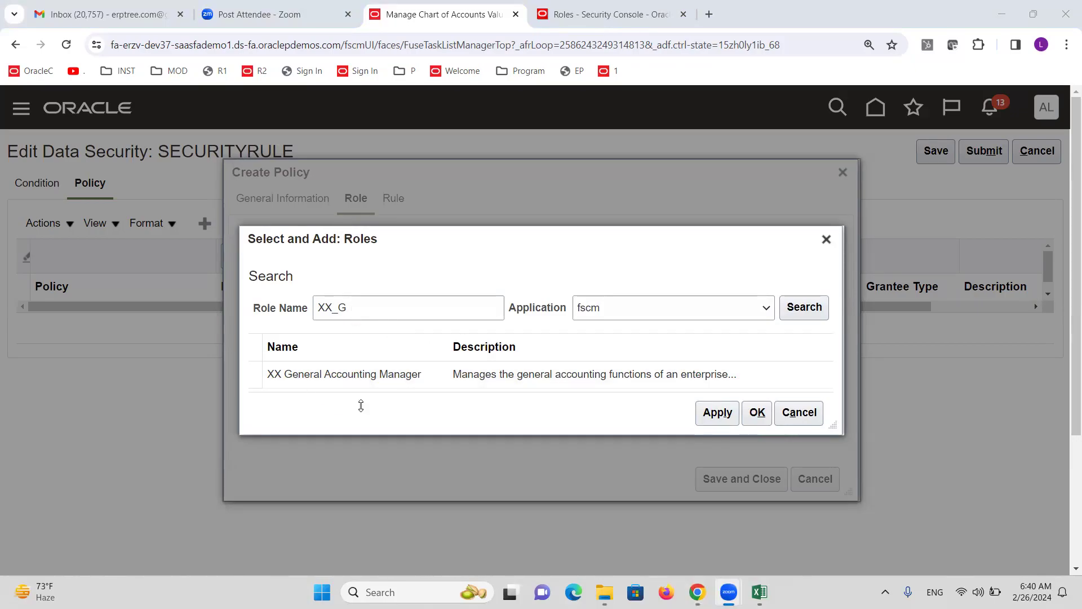
Add XX General Accounting Manager (XX_GL_GENERAL_ACCOUNTING_MANAGER_JOB) to the policy's roles
click(302, 377)
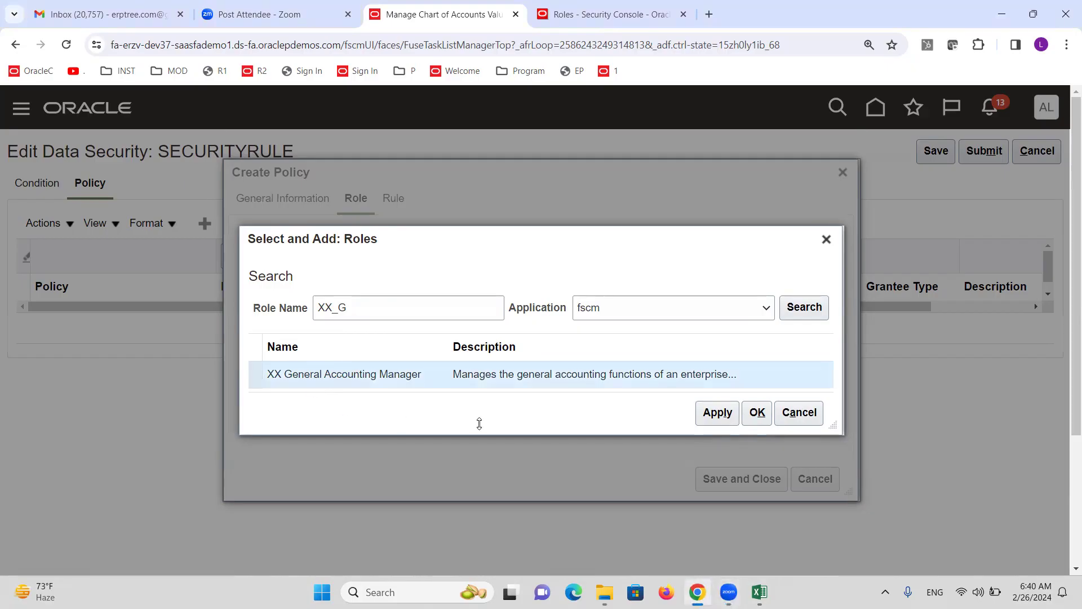
click(726, 423)
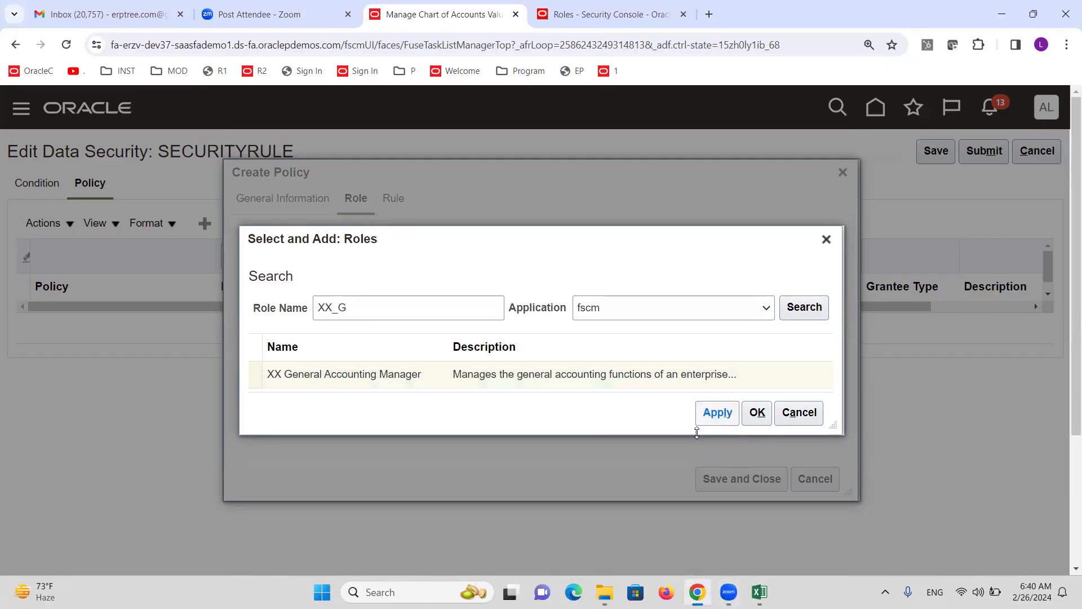
click(762, 414)
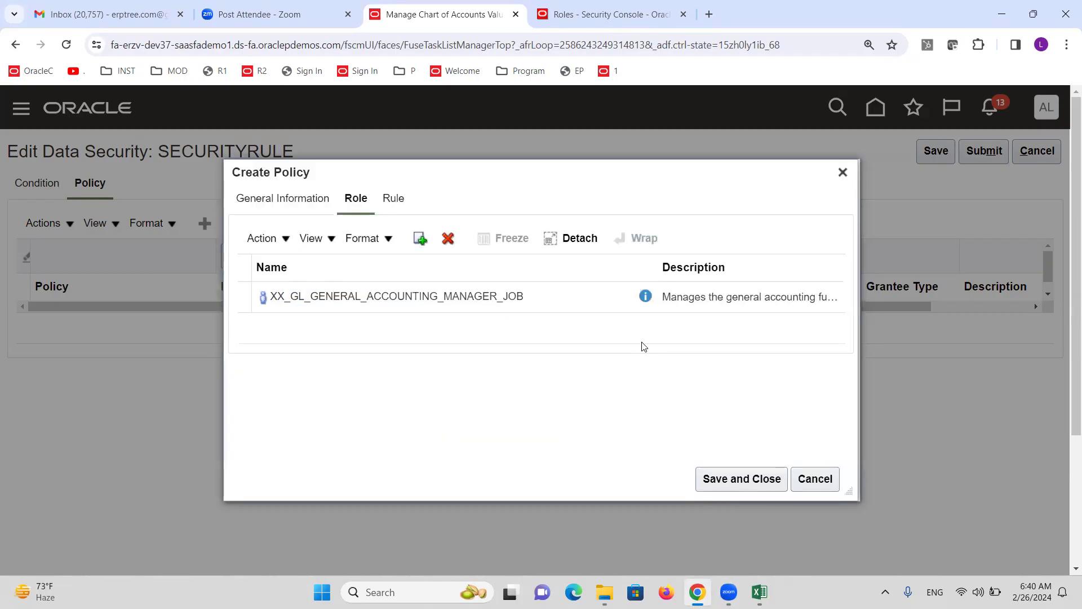
click(394, 201)
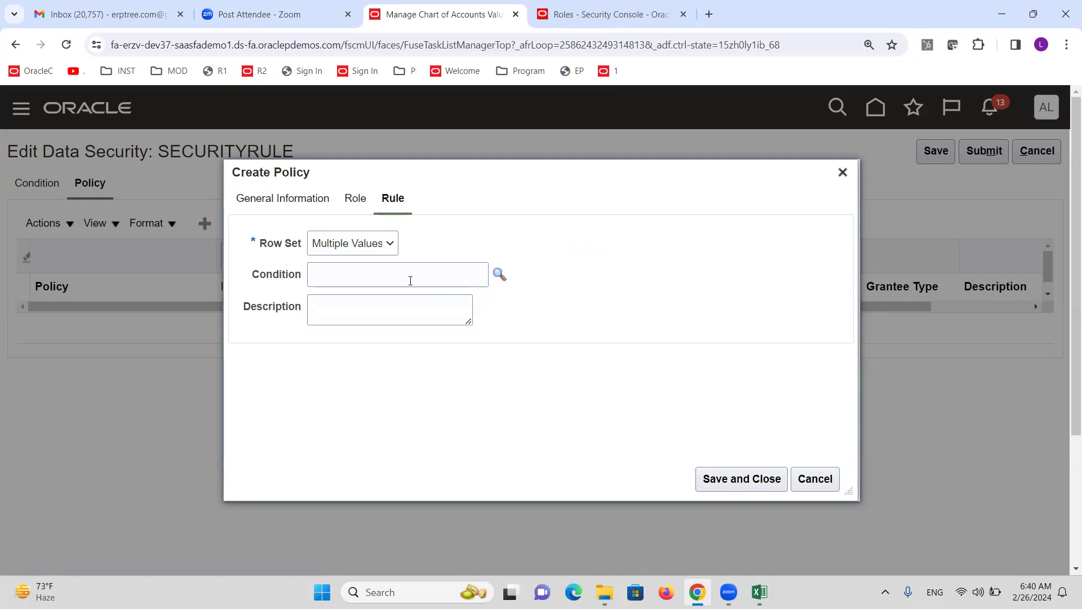
Set the policy condition to Allow Department1000, save the policy, and submit SECURITYRULE
click(500, 274)
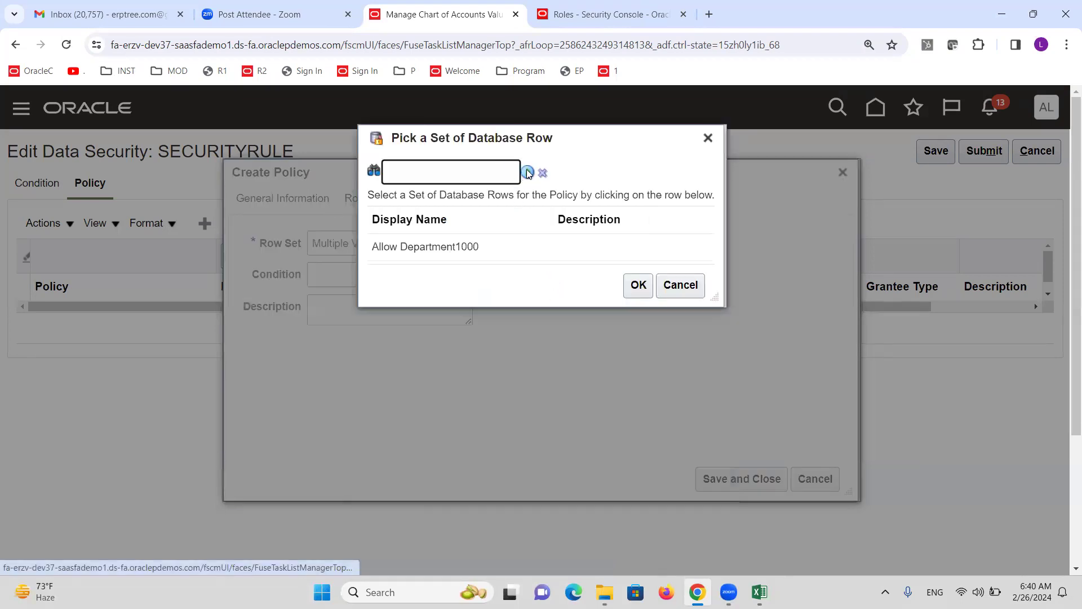
click(441, 361)
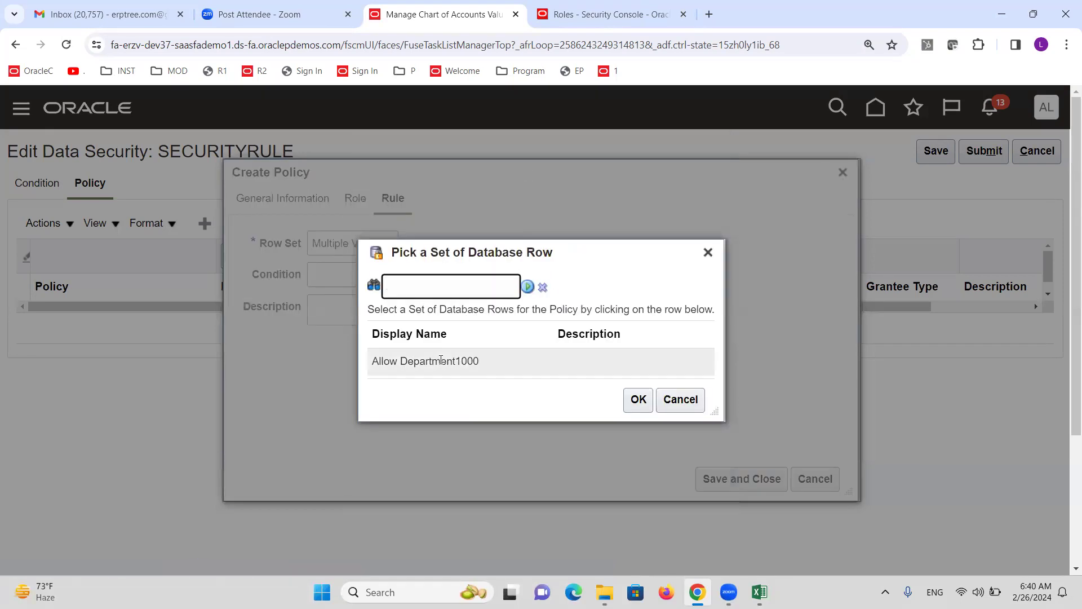
click(637, 399)
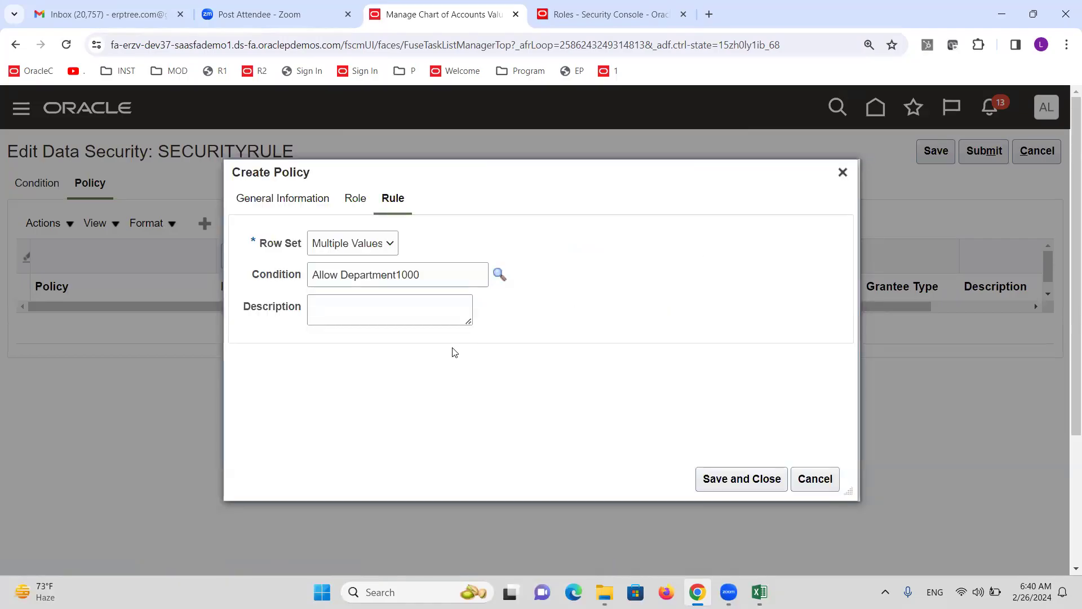
click(745, 478)
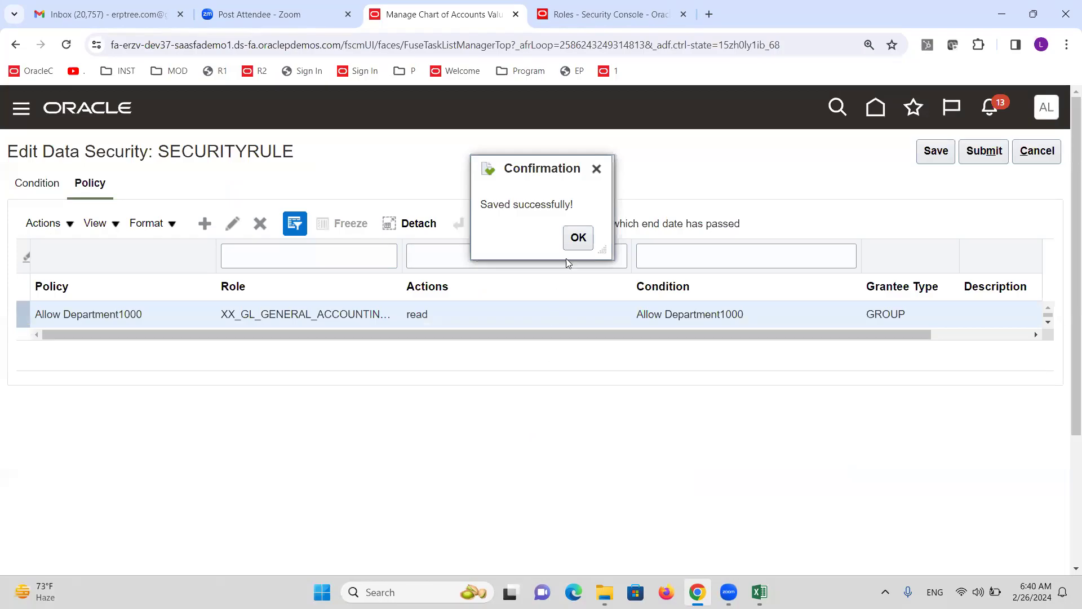
click(578, 237)
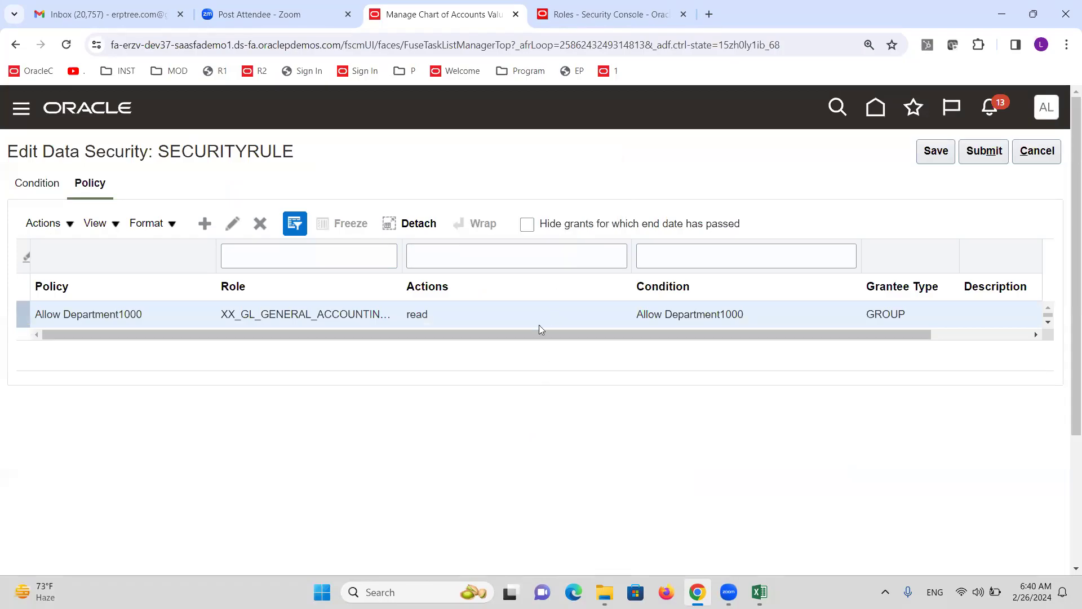
click(985, 151)
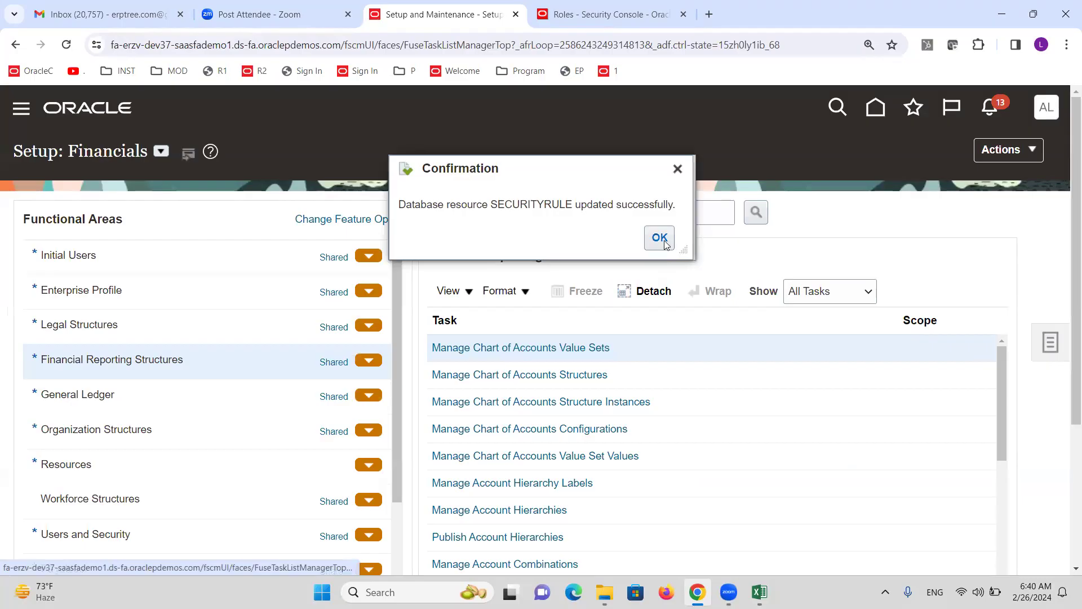
click(660, 239)
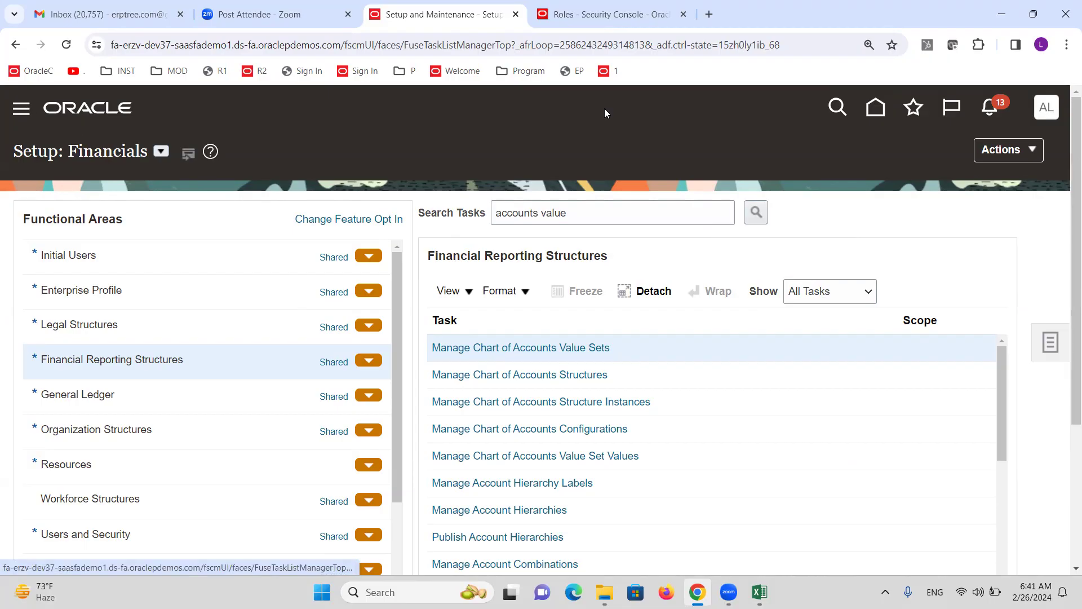
Open the Scheduled Processes page from the Navigator's Tools section
click(607, 17)
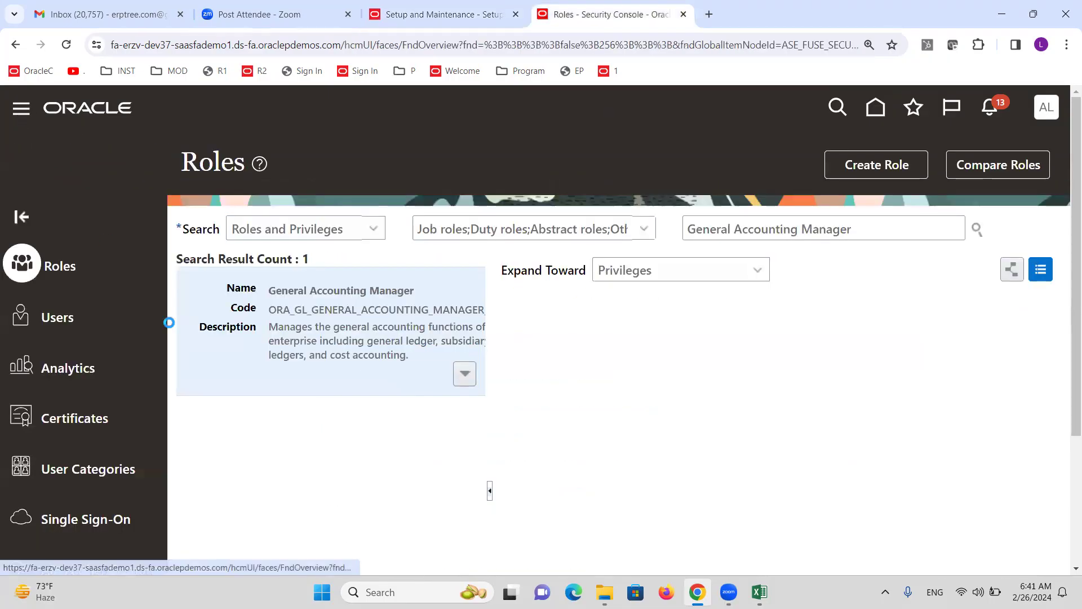
scroll(142, 331, down, 10)
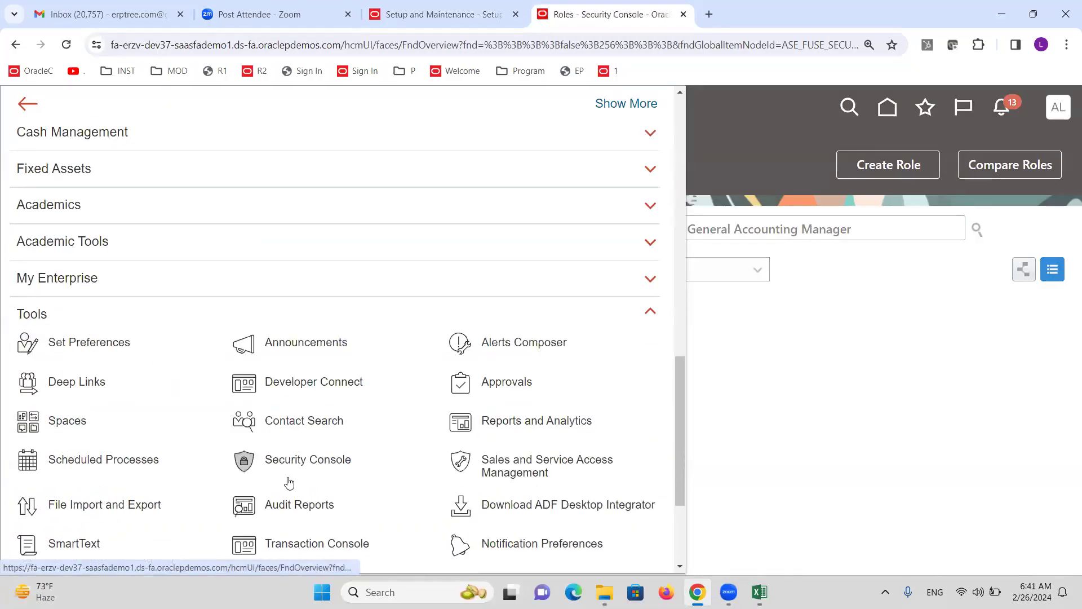
click(291, 464)
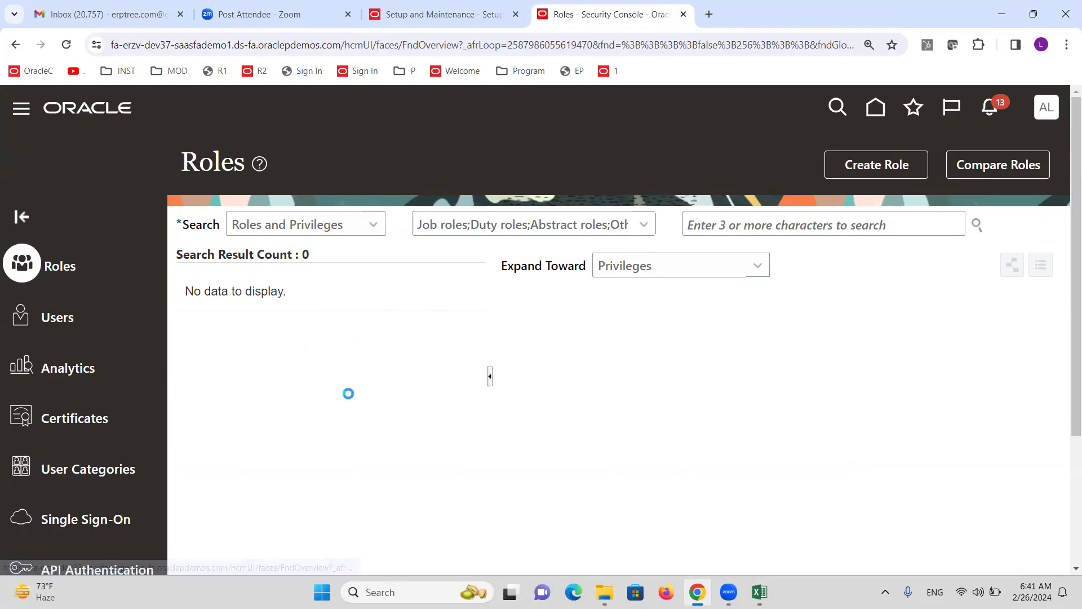
scroll(148, 420, down, 15)
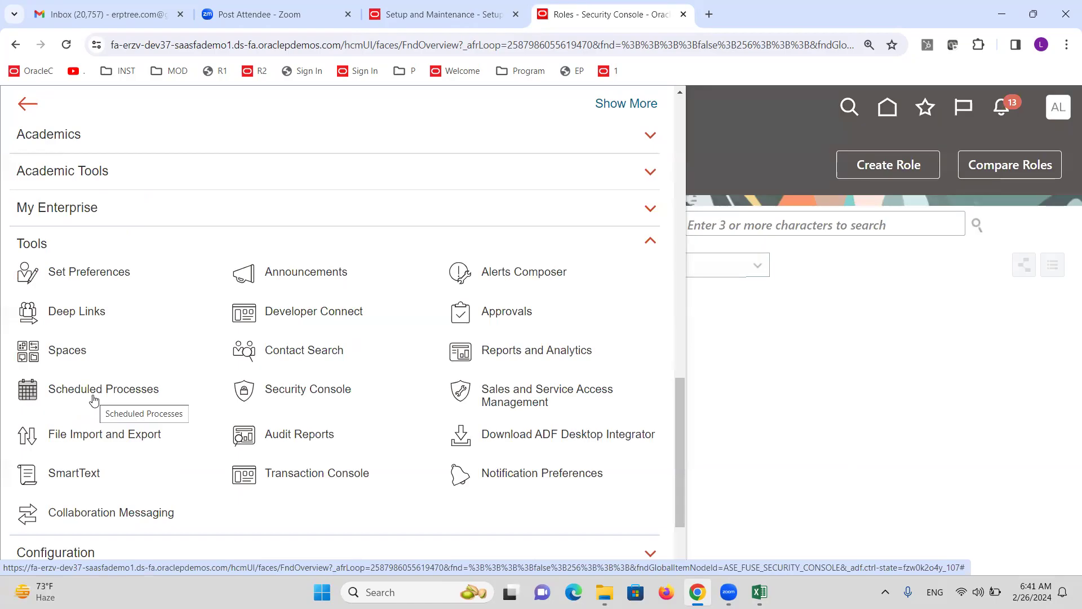
click(94, 400)
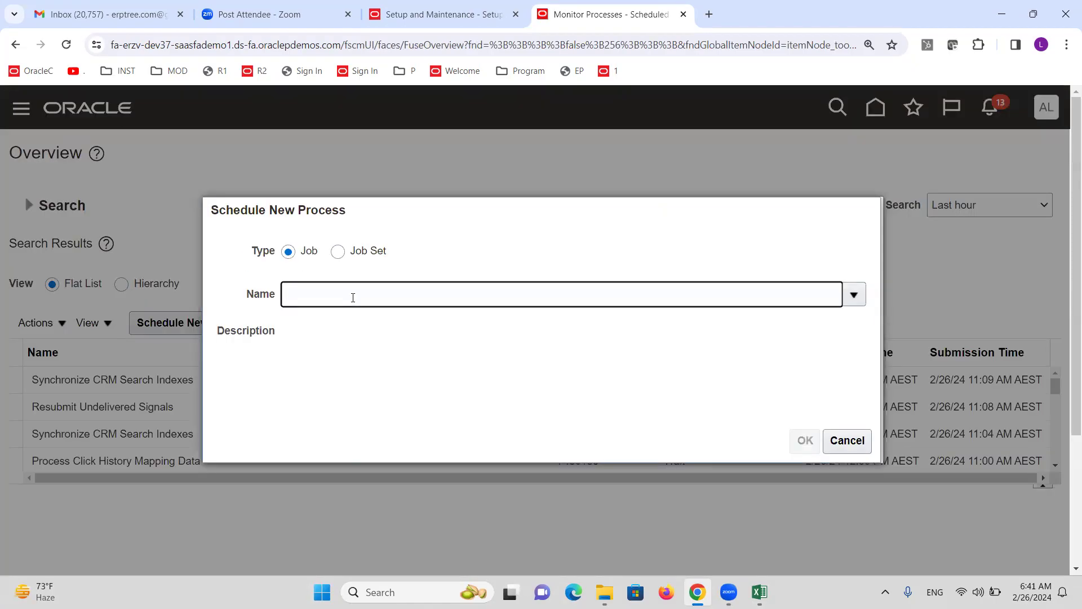
Submit the Import User and Role Application Security Data job
text(PORT USER)
key(Tab)
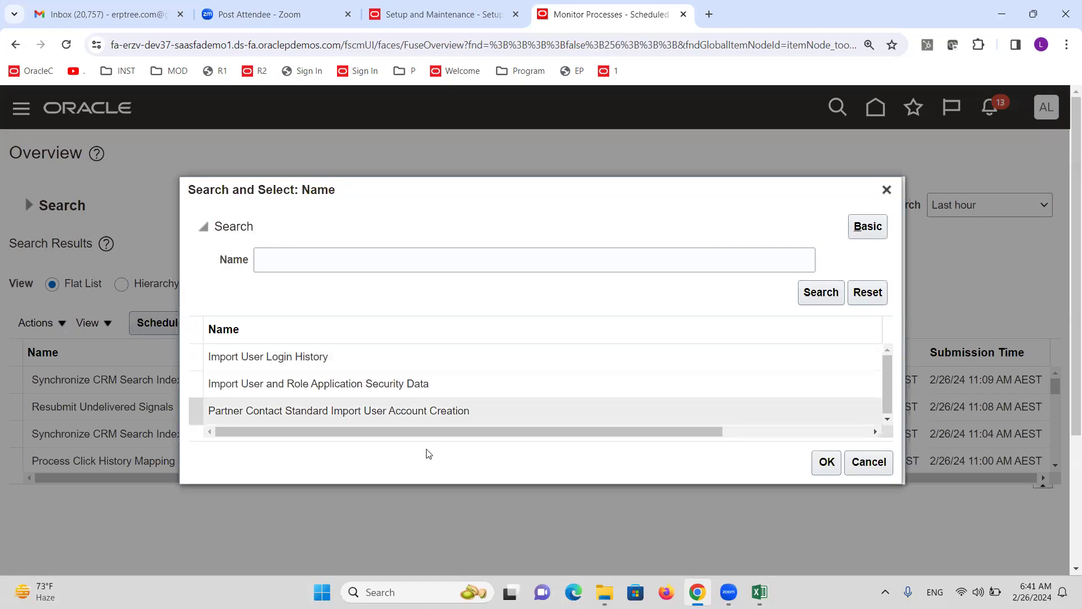
click(300, 389)
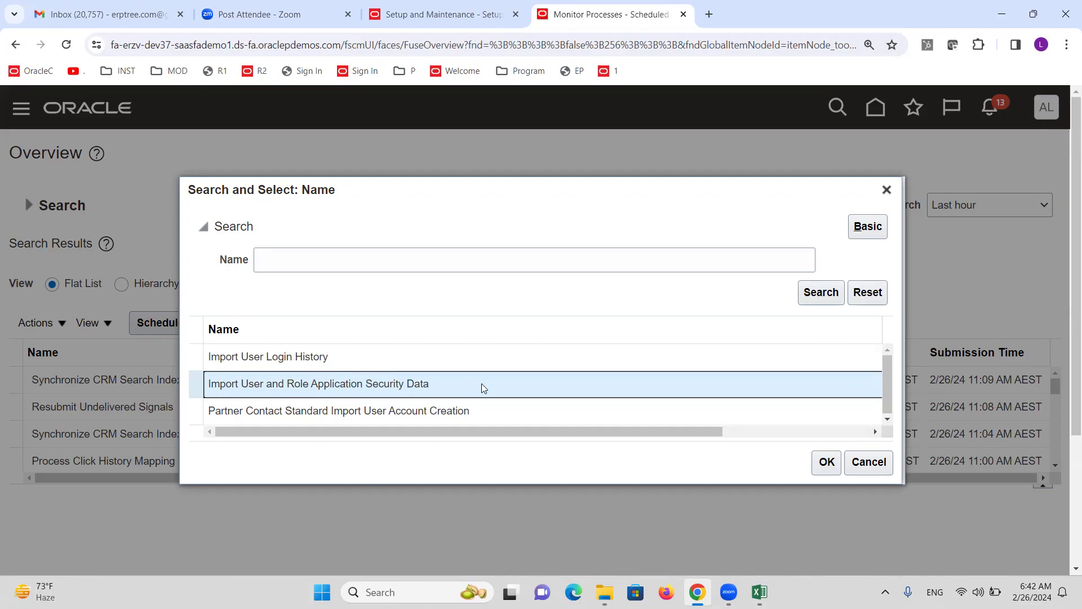
click(827, 467)
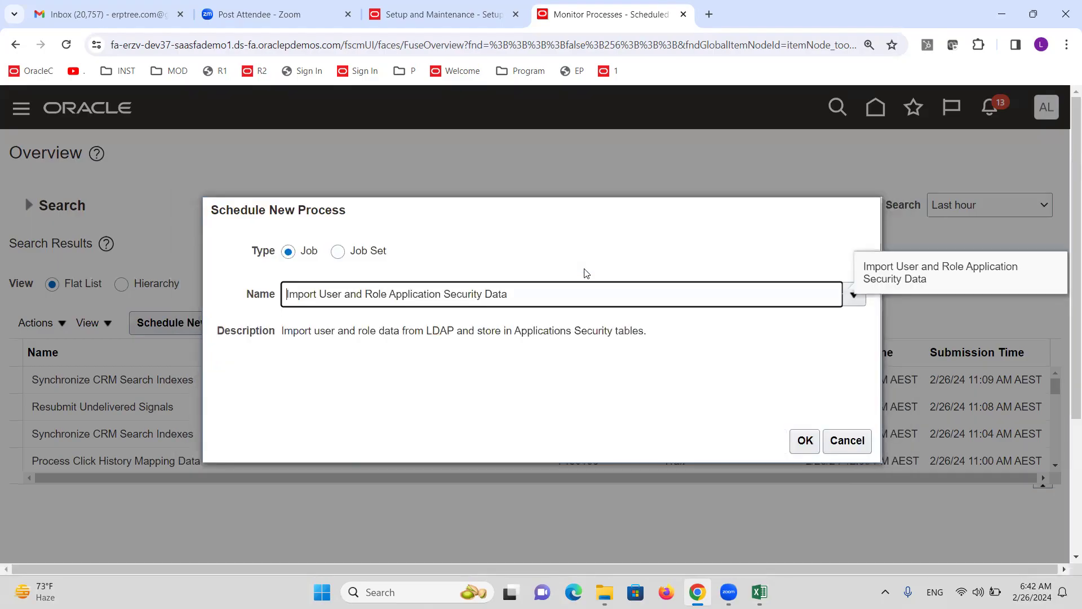
click(805, 441)
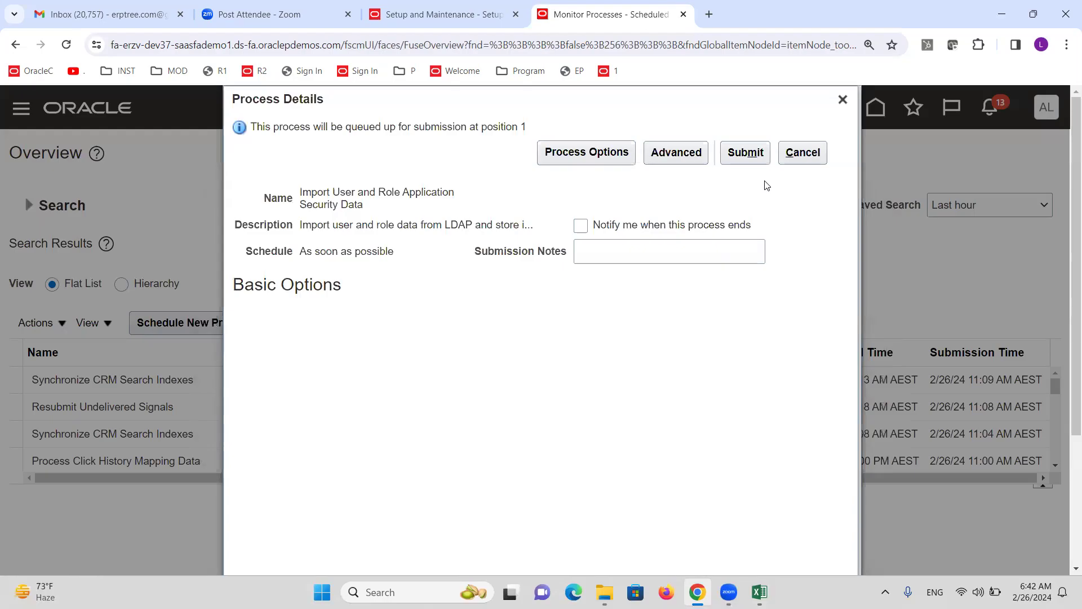
click(746, 153)
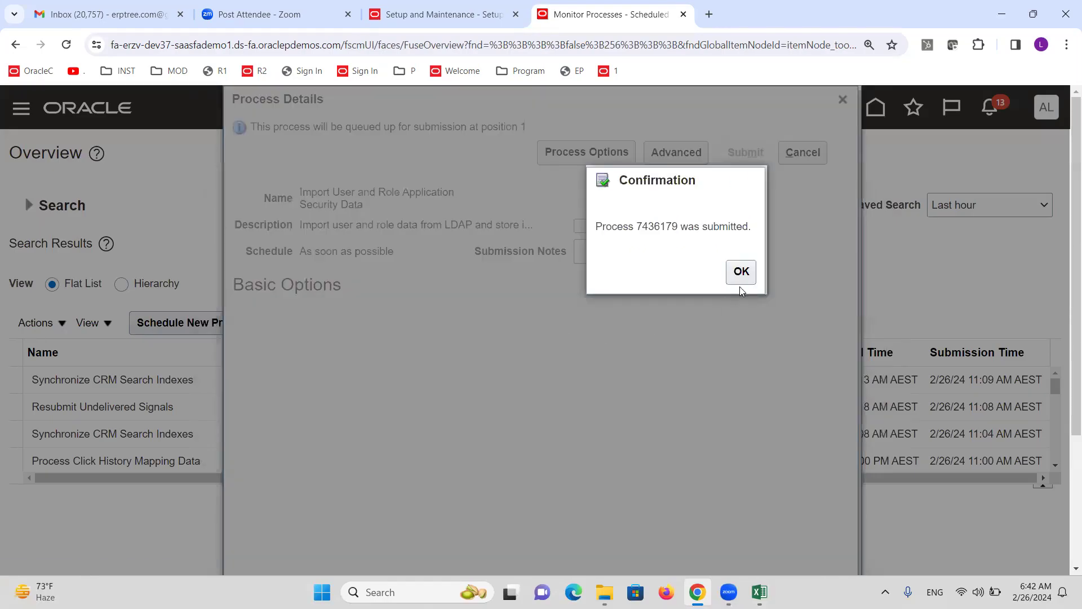
click(740, 271)
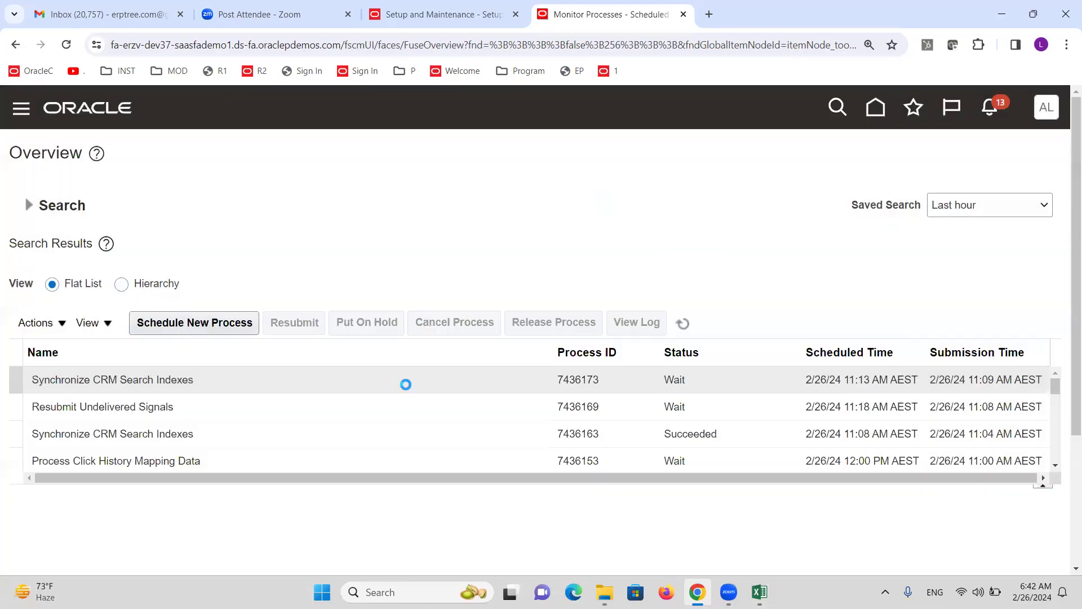
Refresh the process list until import process 7436179 shows Running
click(684, 331)
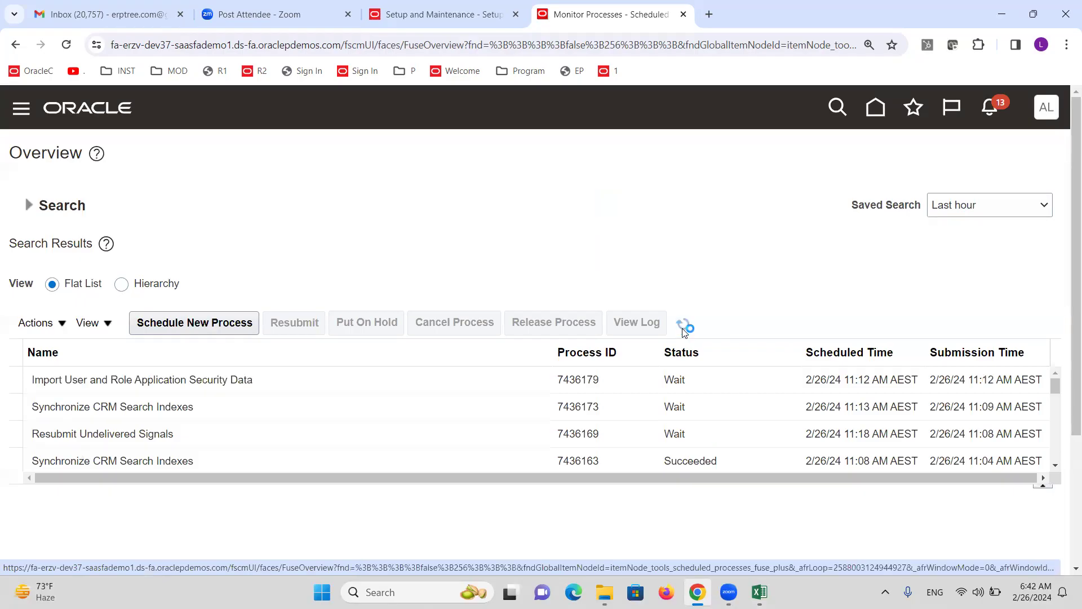
click(683, 326)
click(682, 327)
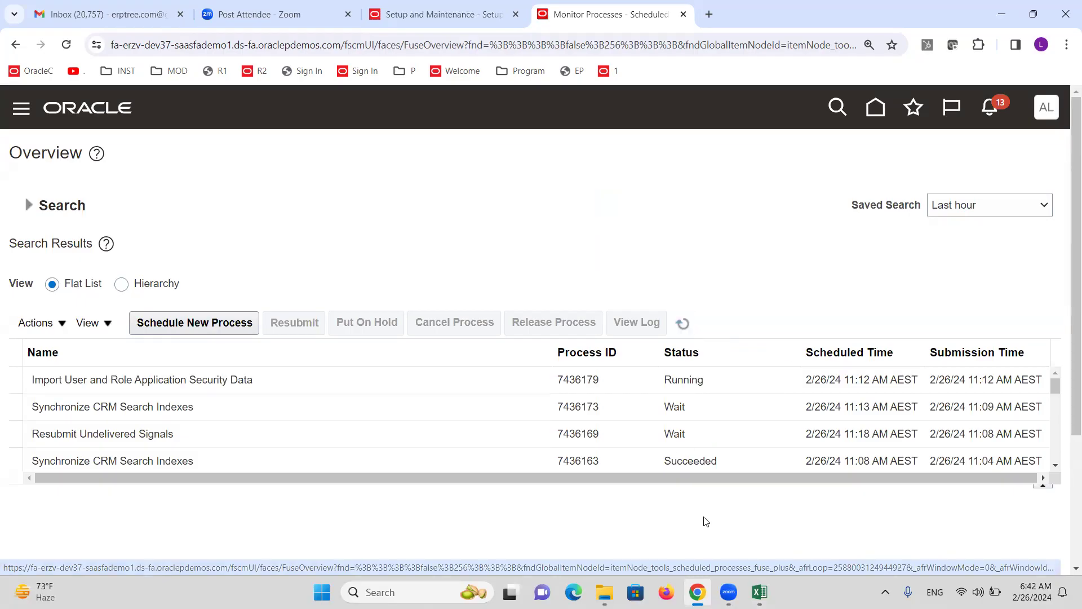
click(684, 324)
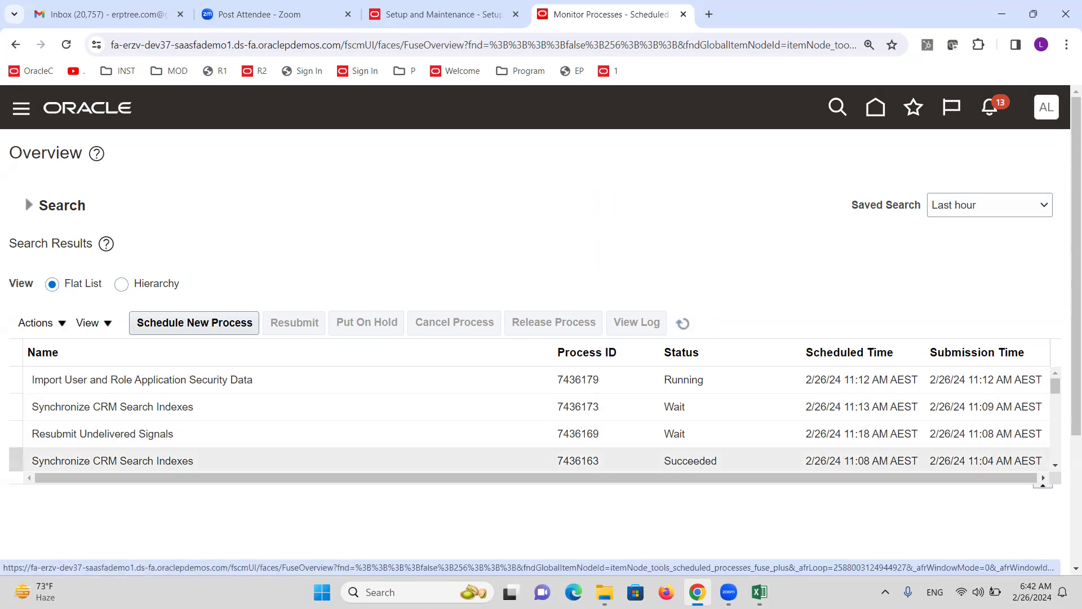
click(760, 592)
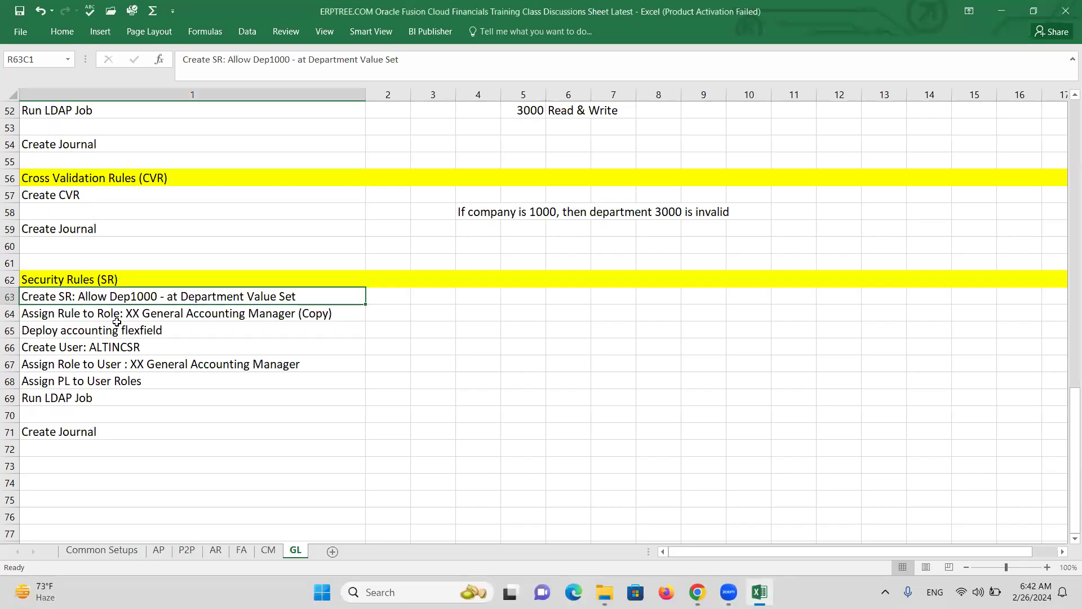
Check off the Assign Rule to Role and Deploy accounting flexfield notes, then return to Oracle
click(135, 315)
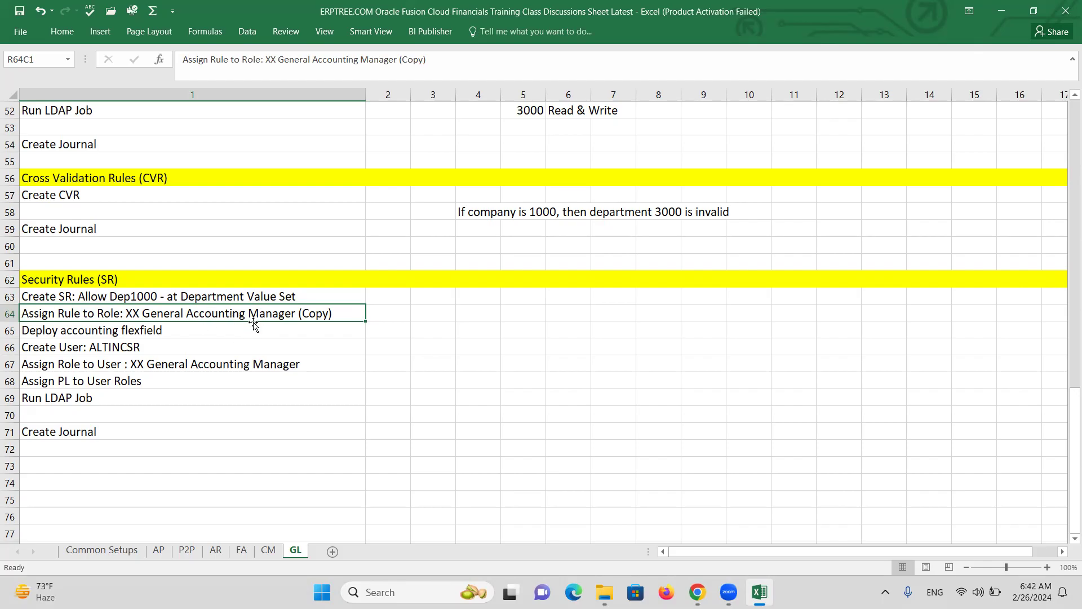
click(160, 334)
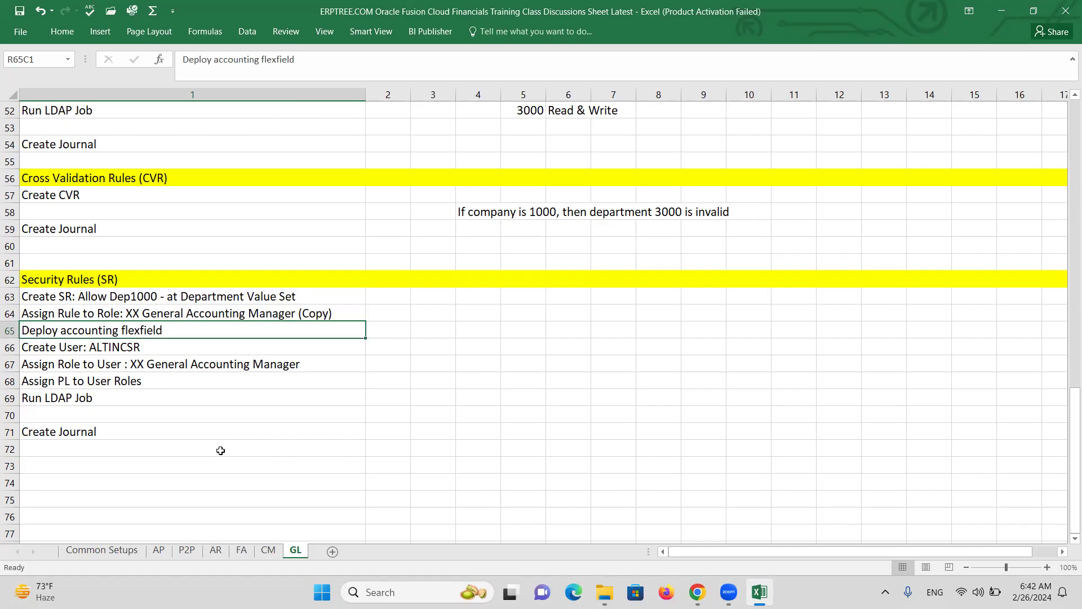
key(alt+Tab)
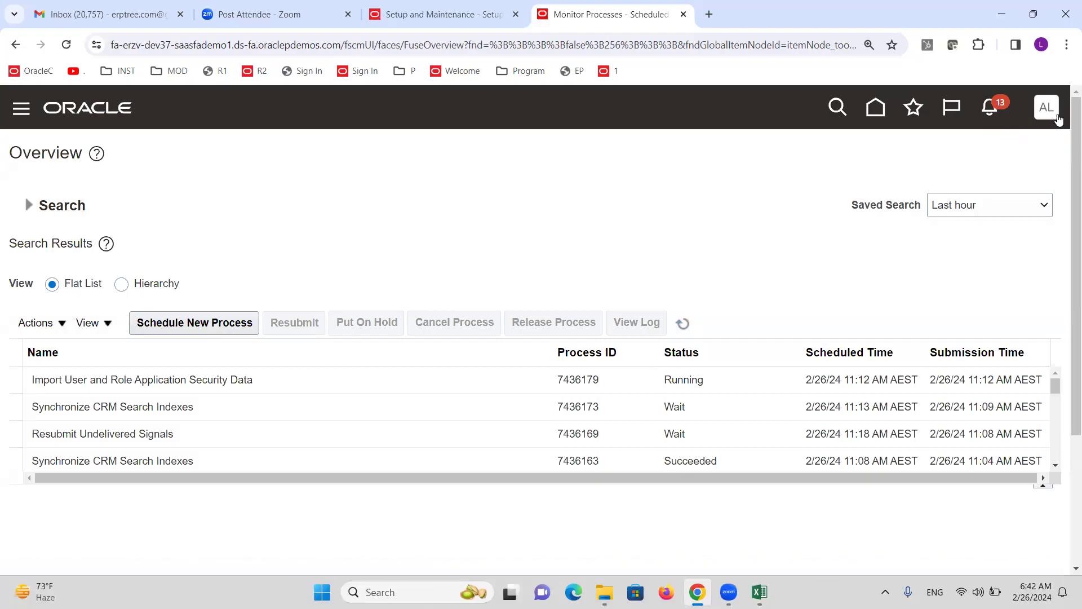
From Setup and Maintenance, search tasks for 'Chart of accounts s' and open Manage Chart of Accounts Structures
click(1057, 116)
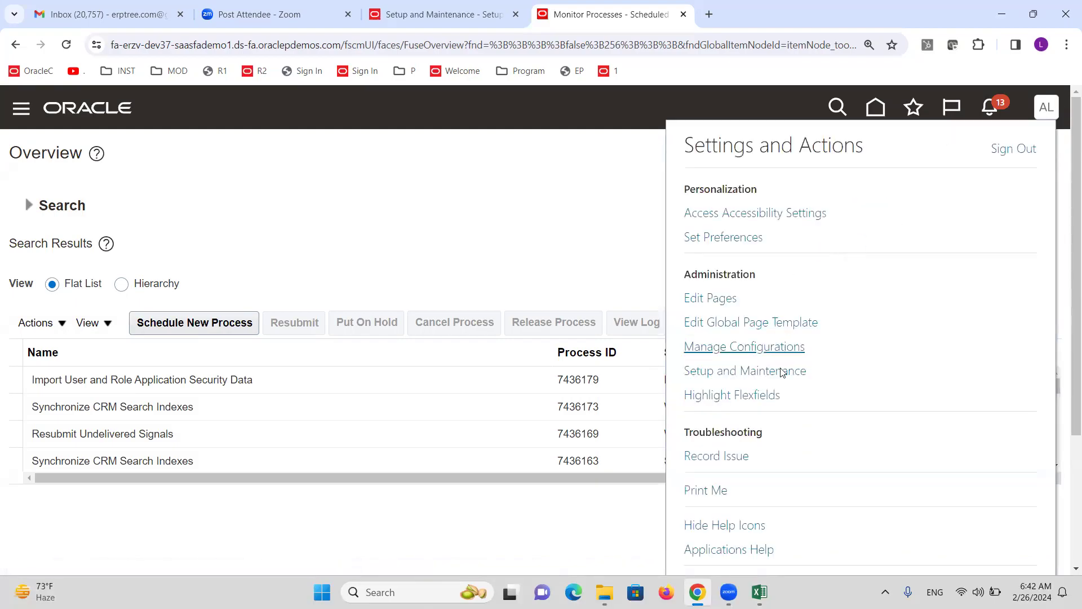
click(782, 373)
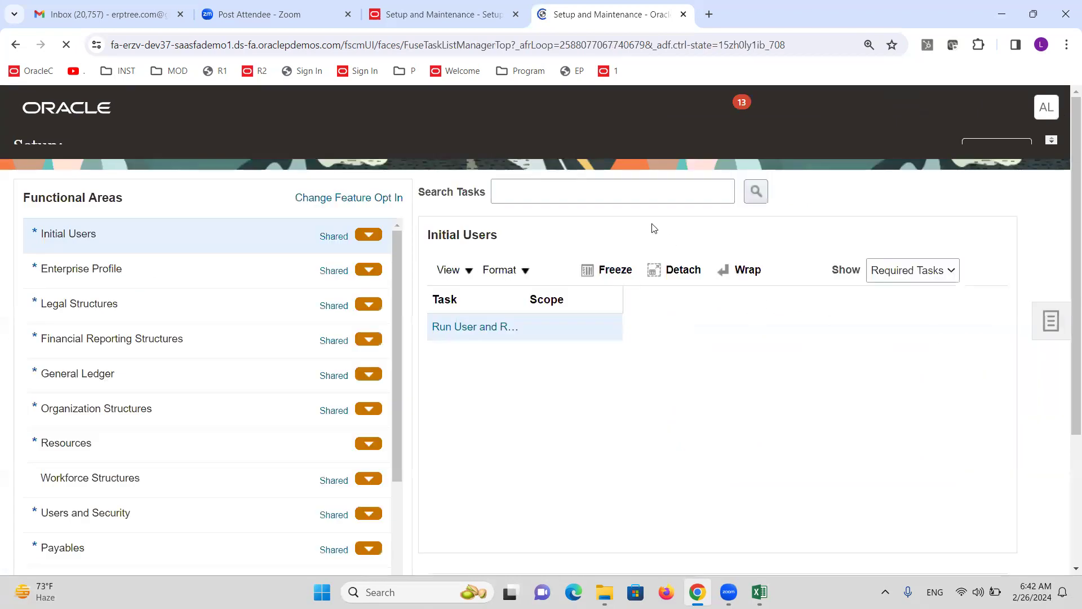
click(591, 222)
text(Chart)
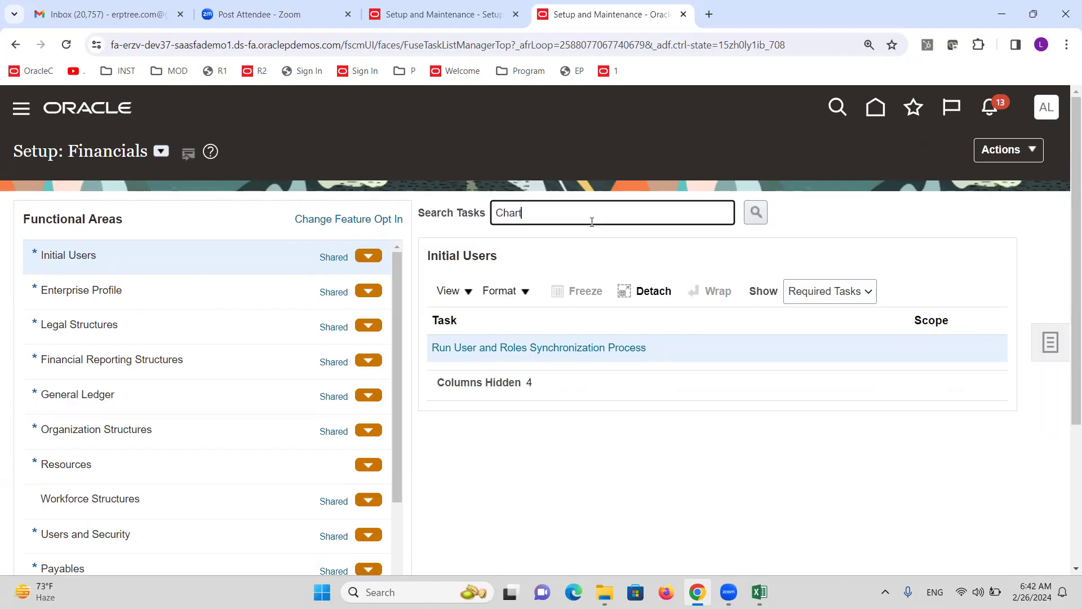
text( of accounts s)
key(Return)
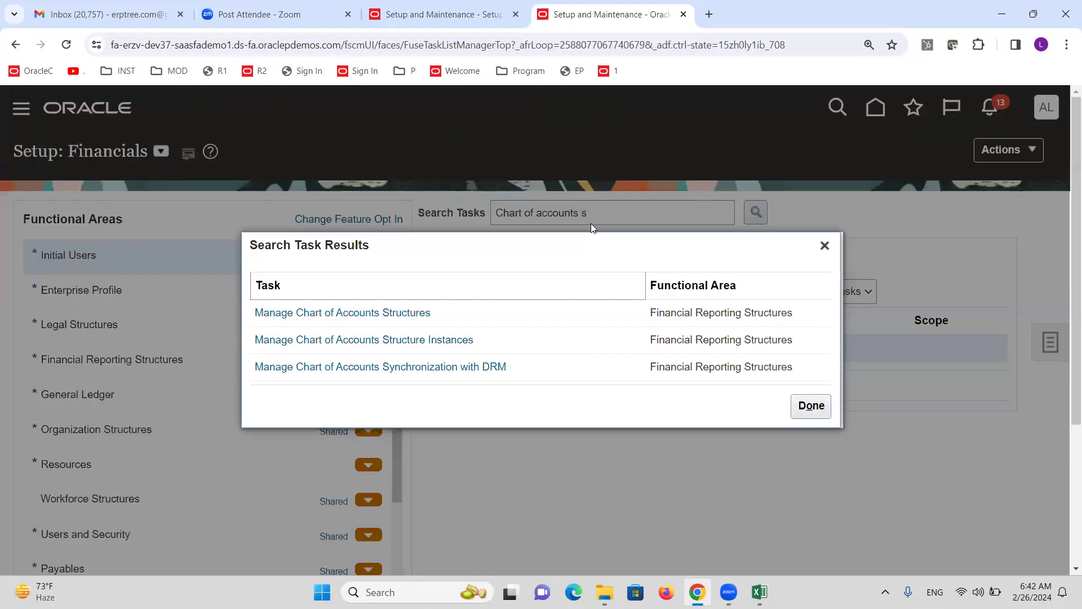
click(366, 313)
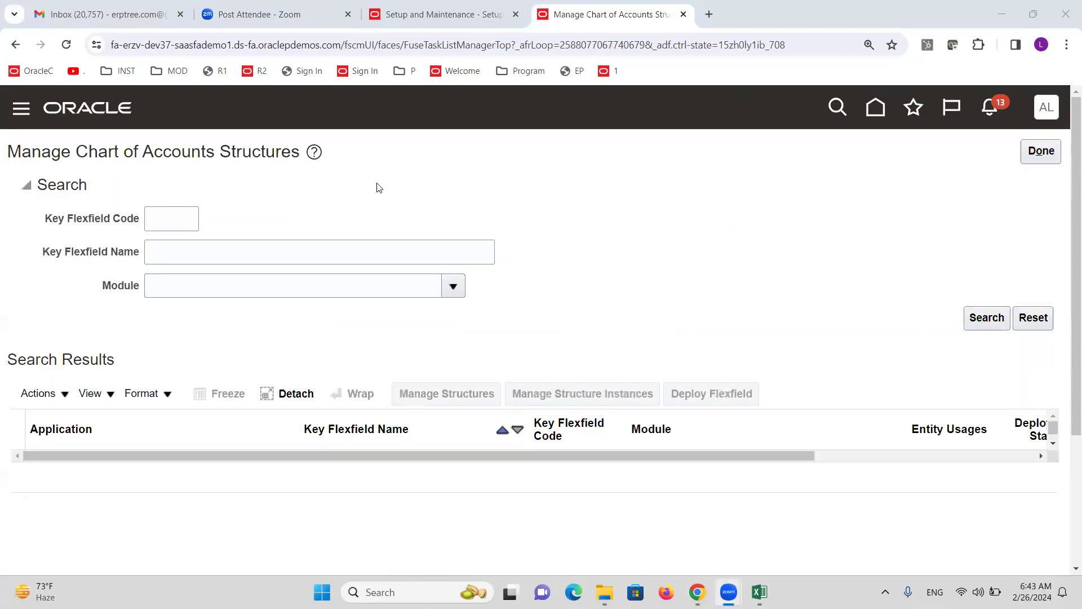
List the chart of accounts structures and deploy the GL# Accounting Flexfield
click(988, 317)
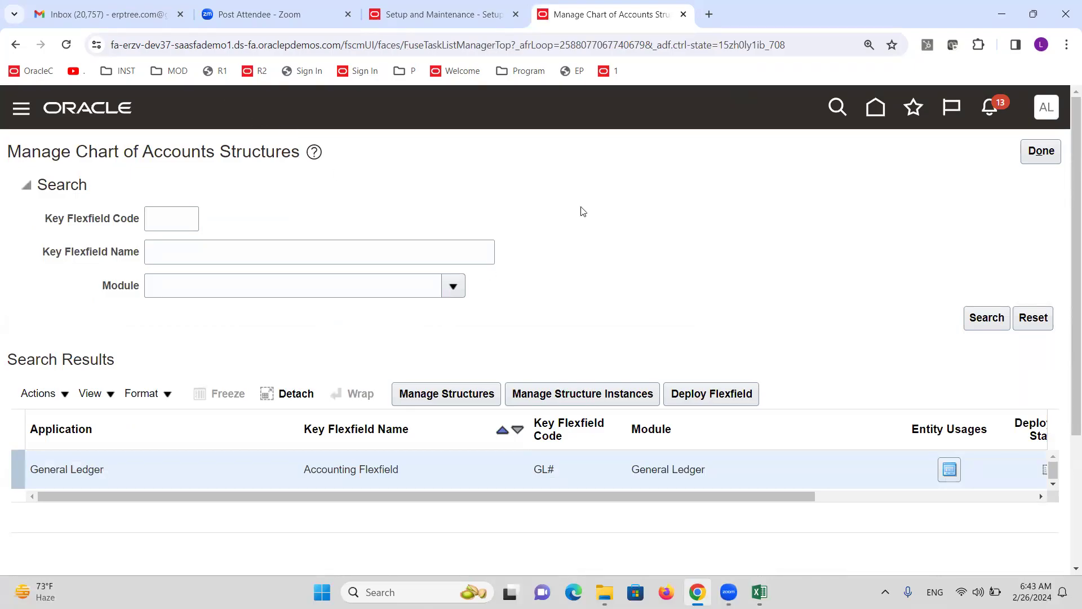
drag(684, 497, 908, 510)
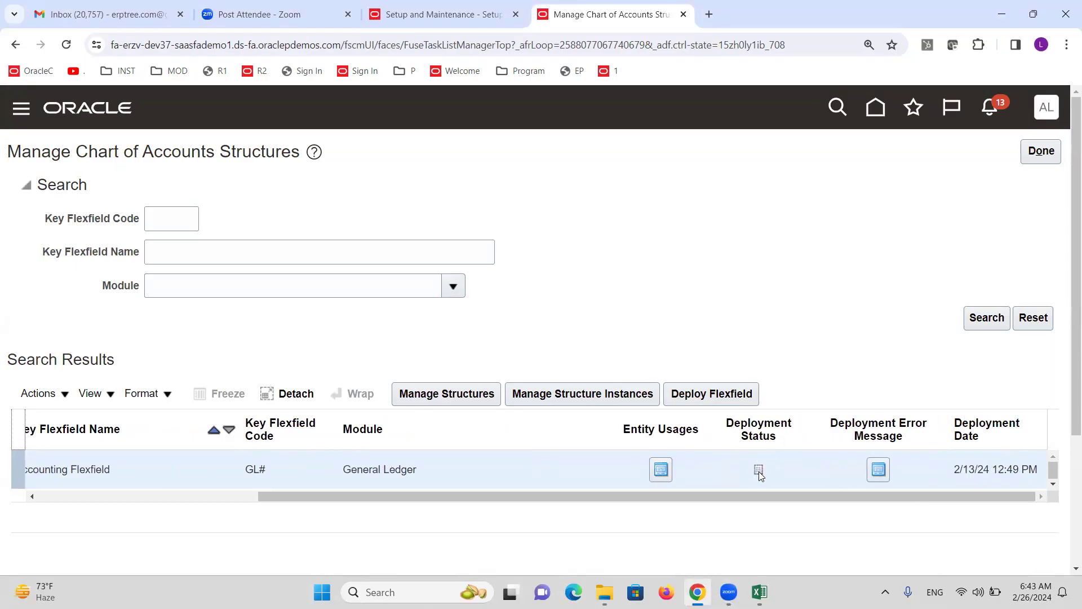
click(710, 394)
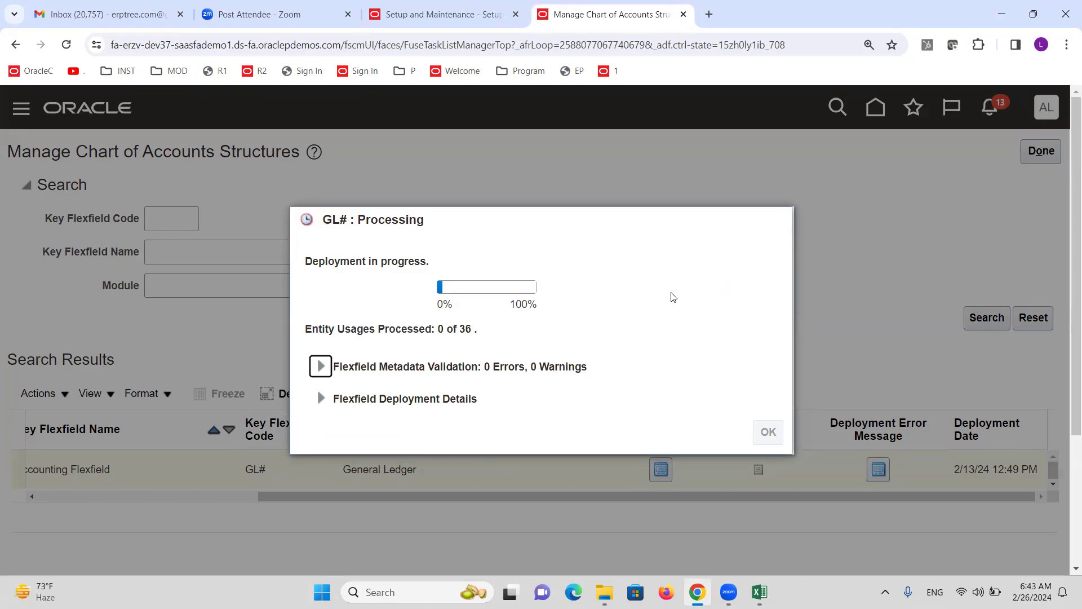
Review the Create User note in Excel, then return to the Setup: Financials task list
key(alt+Tab)
click(99, 349)
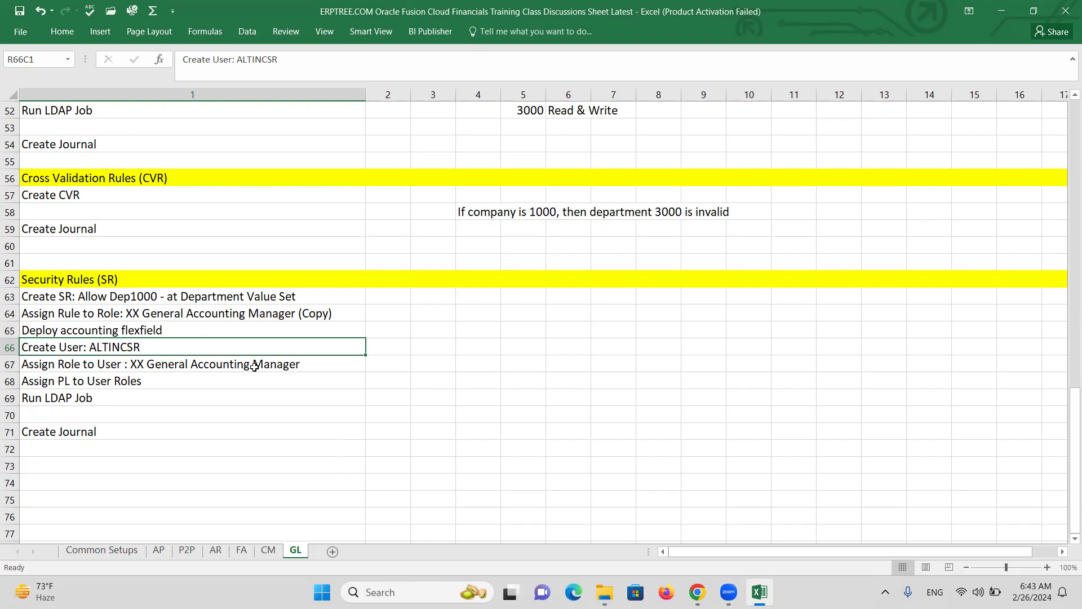
click(247, 382)
key(alt+Tab)
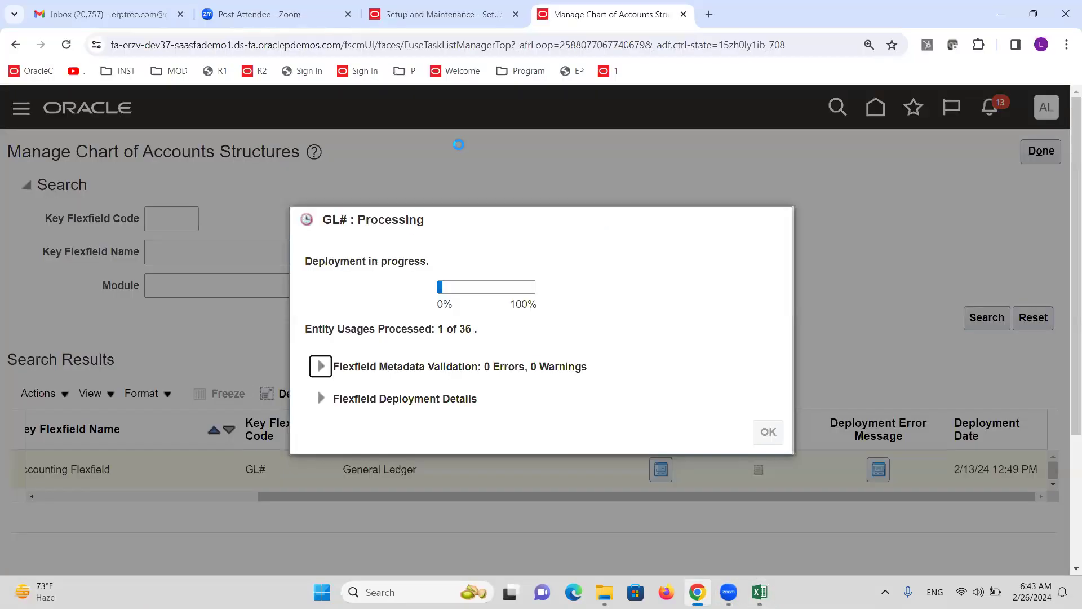
click(421, 7)
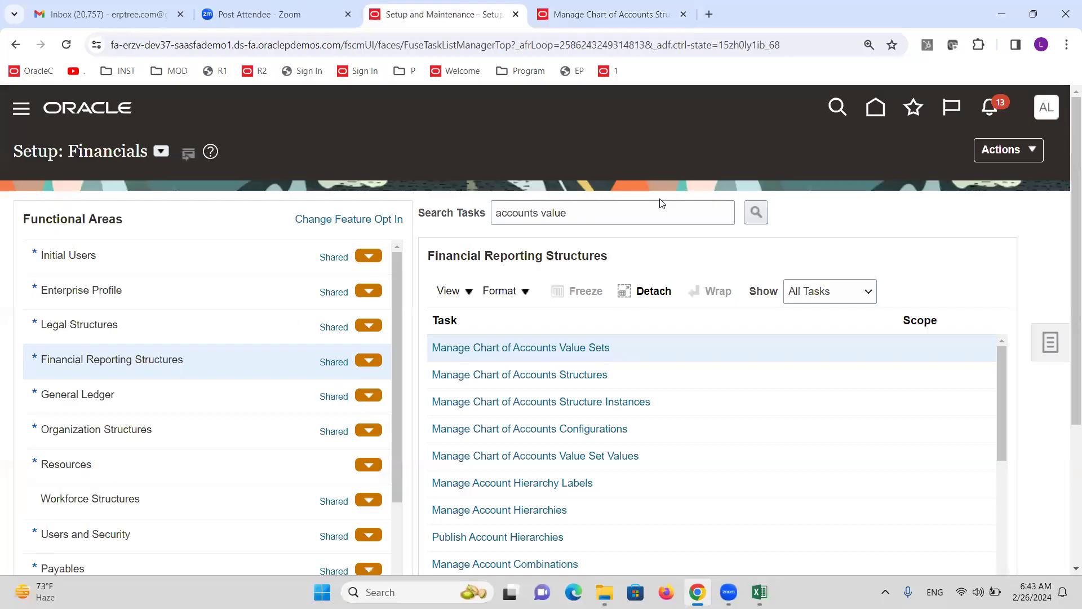
Go to the Security Console's Users page via the Navigator and start a new user account
click(21, 114)
scroll(201, 367, down, 8)
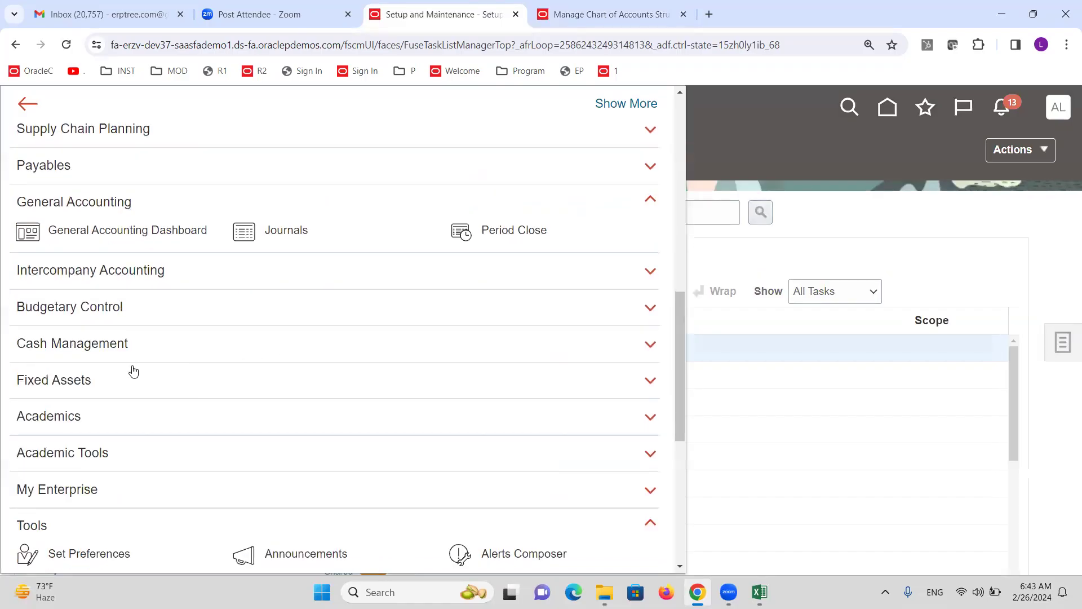
scroll(132, 370, down, 4)
click(288, 465)
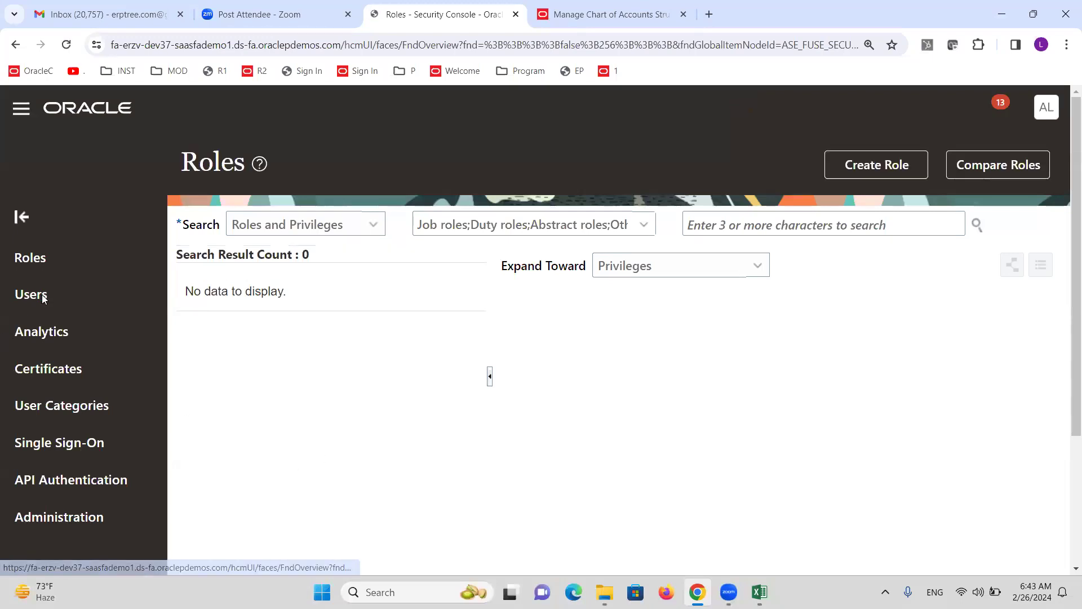
click(61, 319)
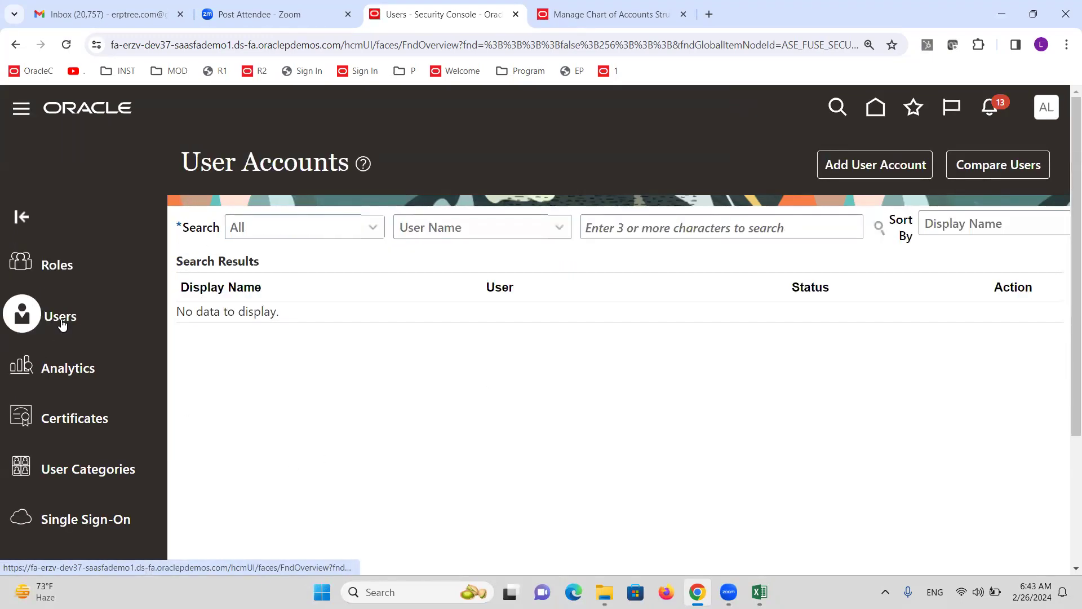
click(866, 171)
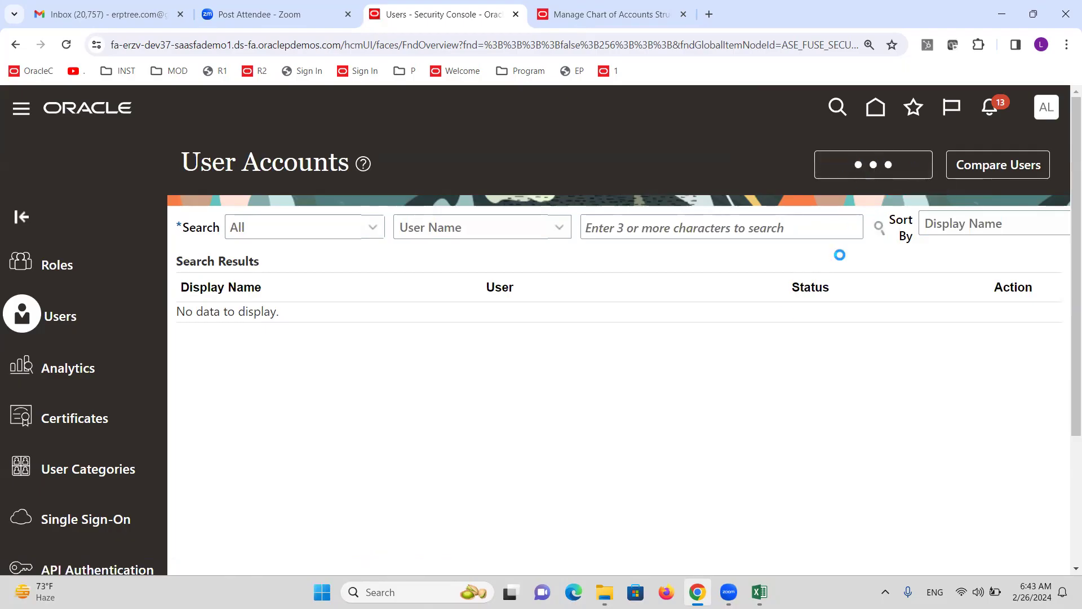
Enter the new user's last name and assign the XX General Accounting Manager role
click(781, 323)
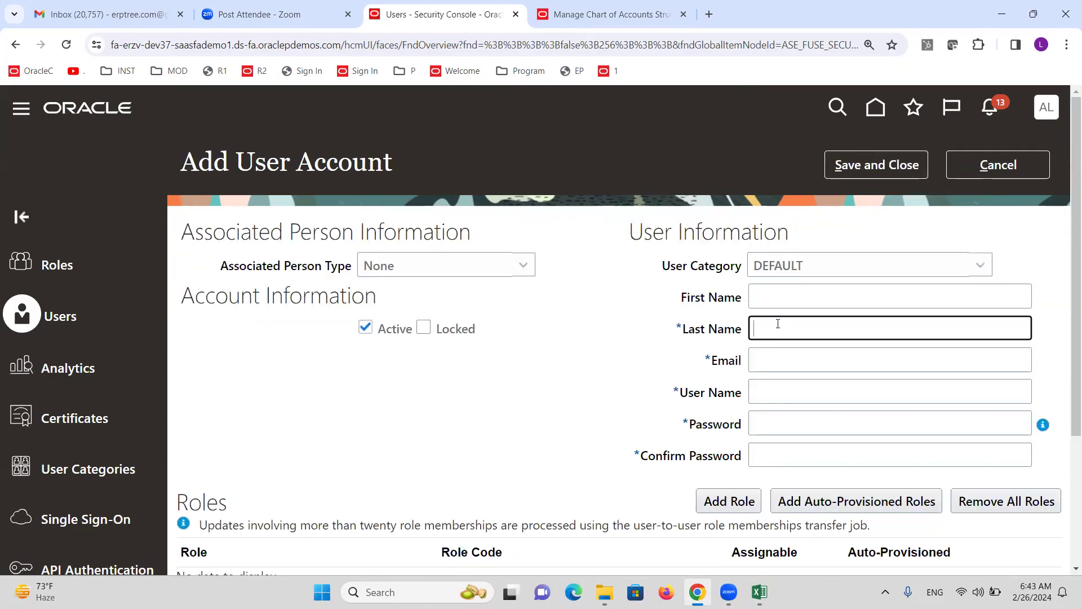
text(ALTINCSR)
key(Tab)
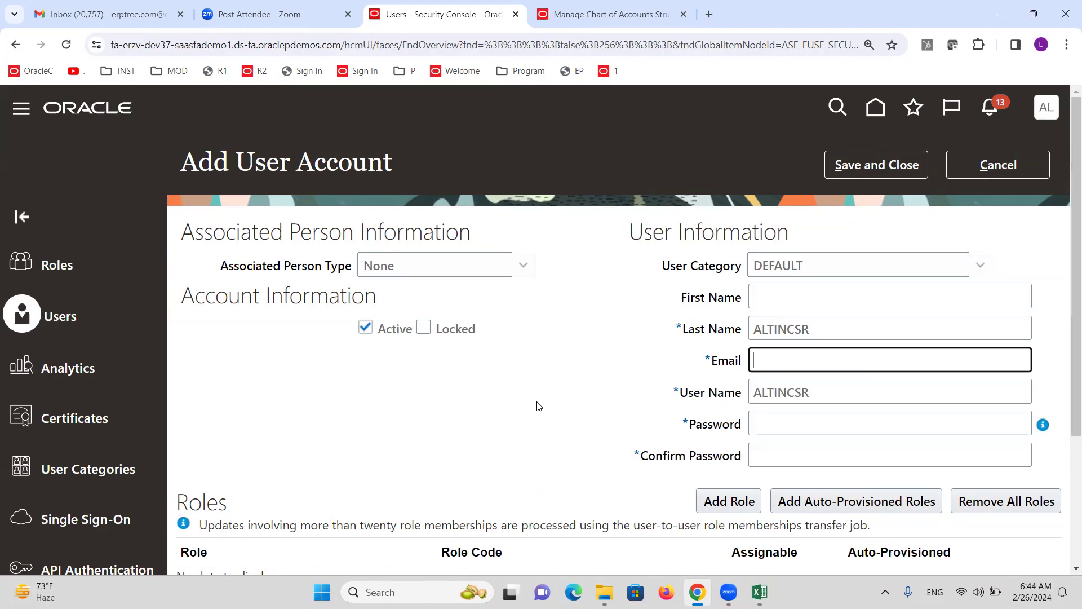
click(729, 501)
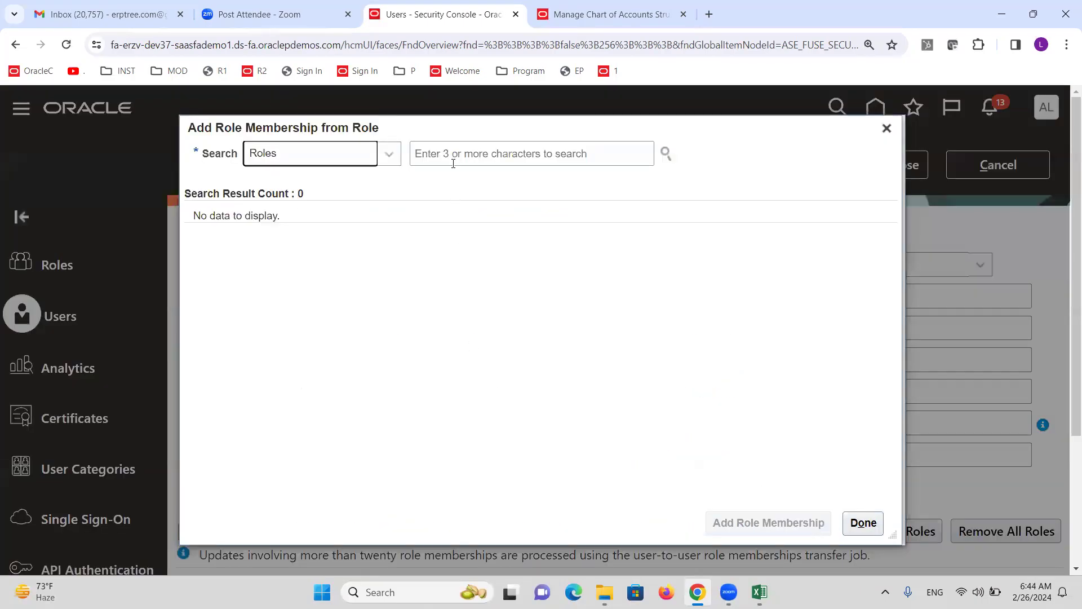
click(452, 158)
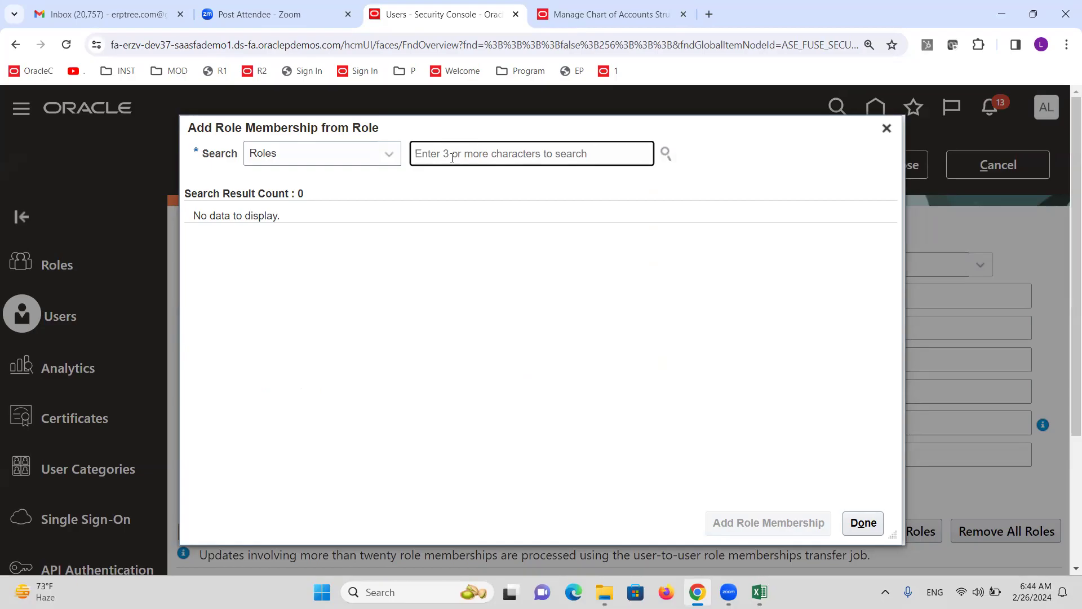
text(XX GENE)
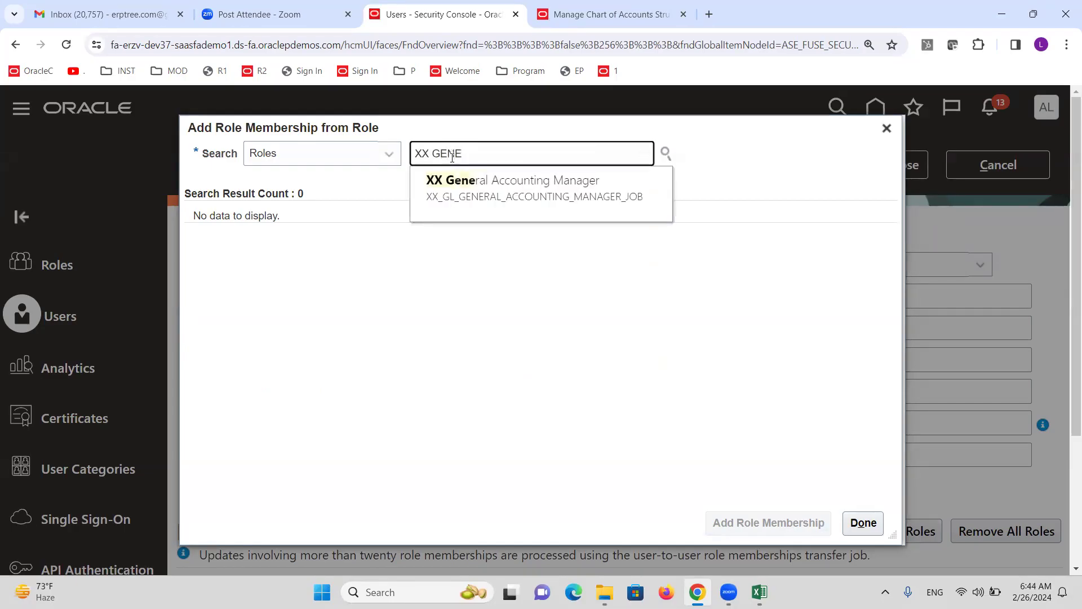
click(475, 186)
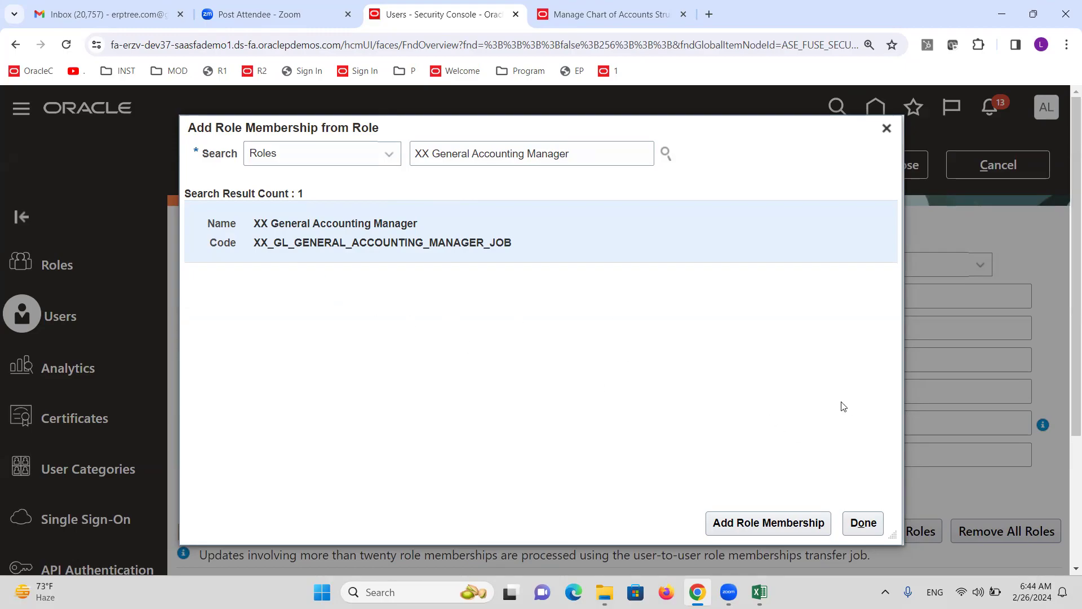
click(758, 523)
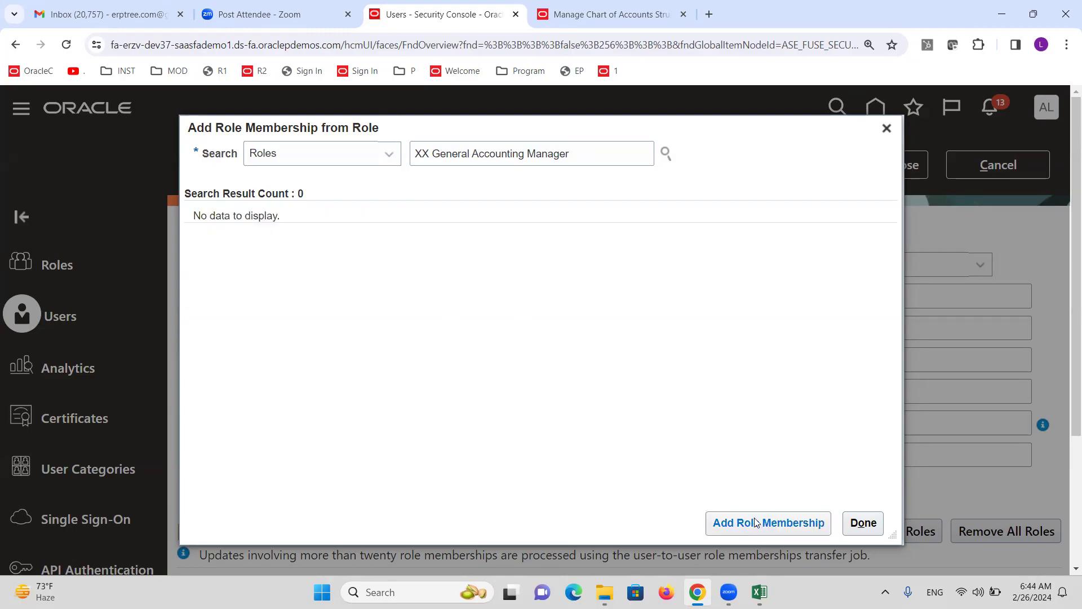
click(866, 524)
Enter and confirm the account password, fill in the user's e-mail address, and save the account
click(767, 429)
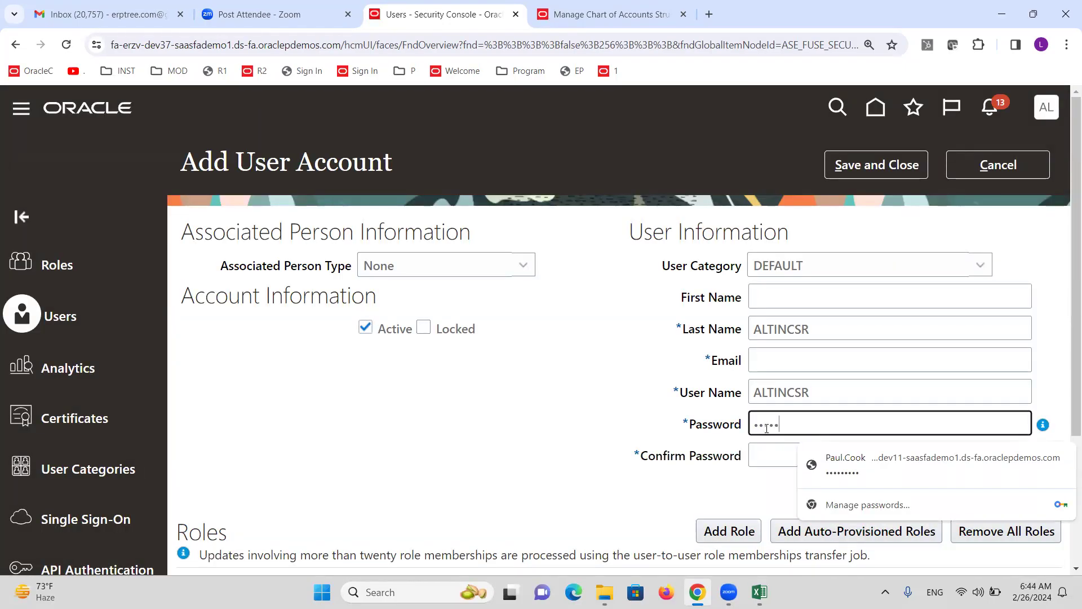
key(Tab)
text(W)
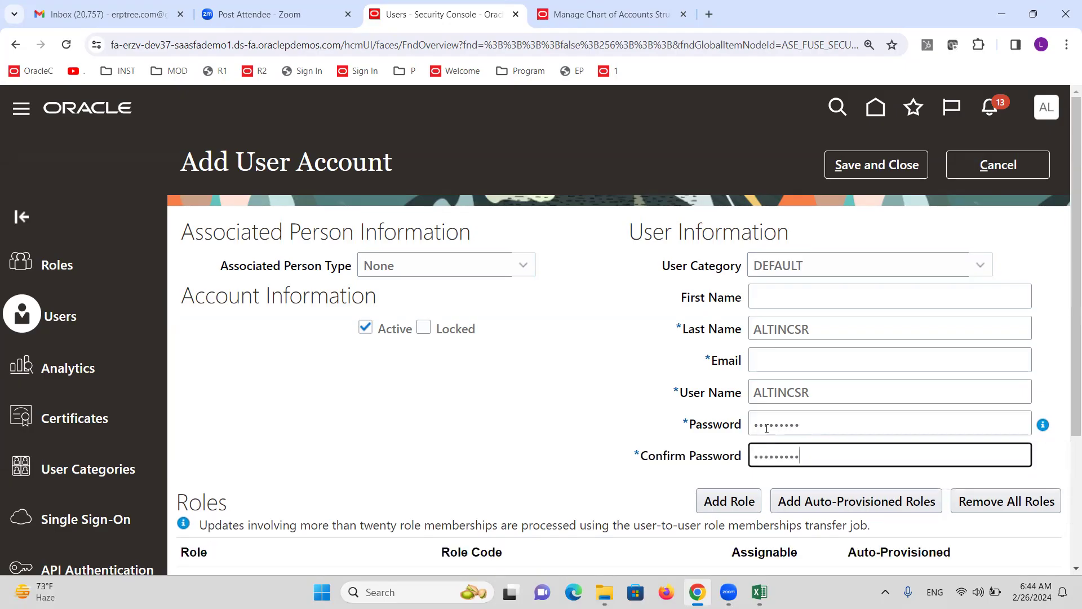
click(871, 167)
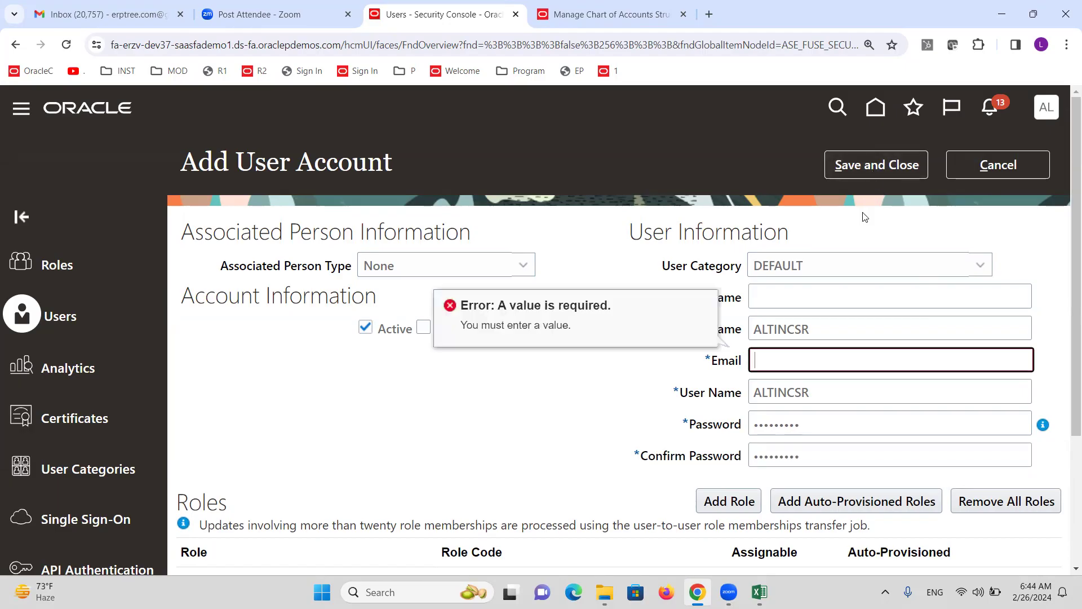
click(814, 355)
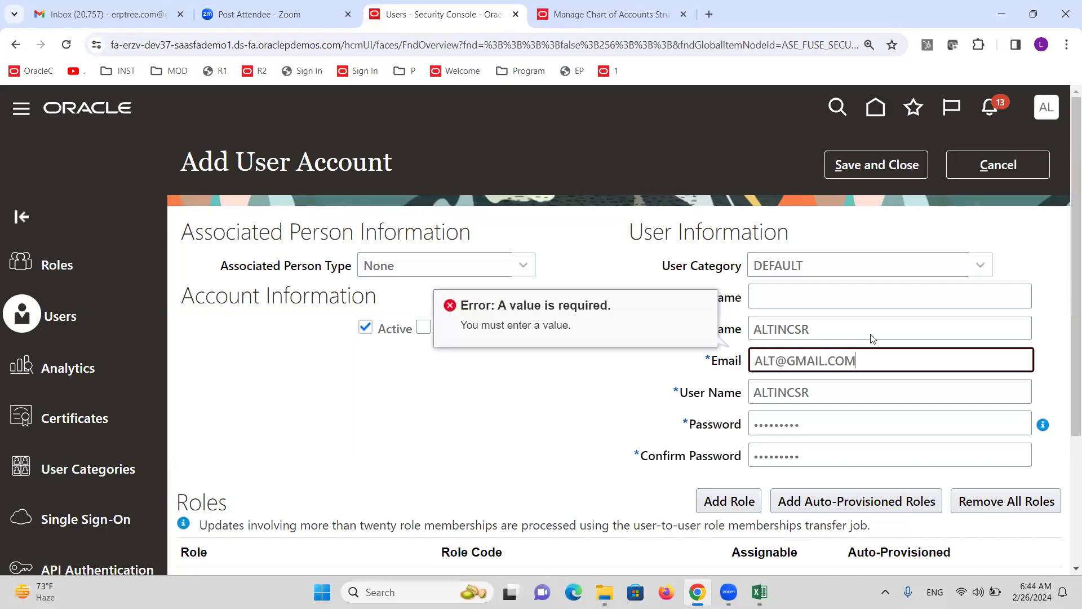
click(872, 172)
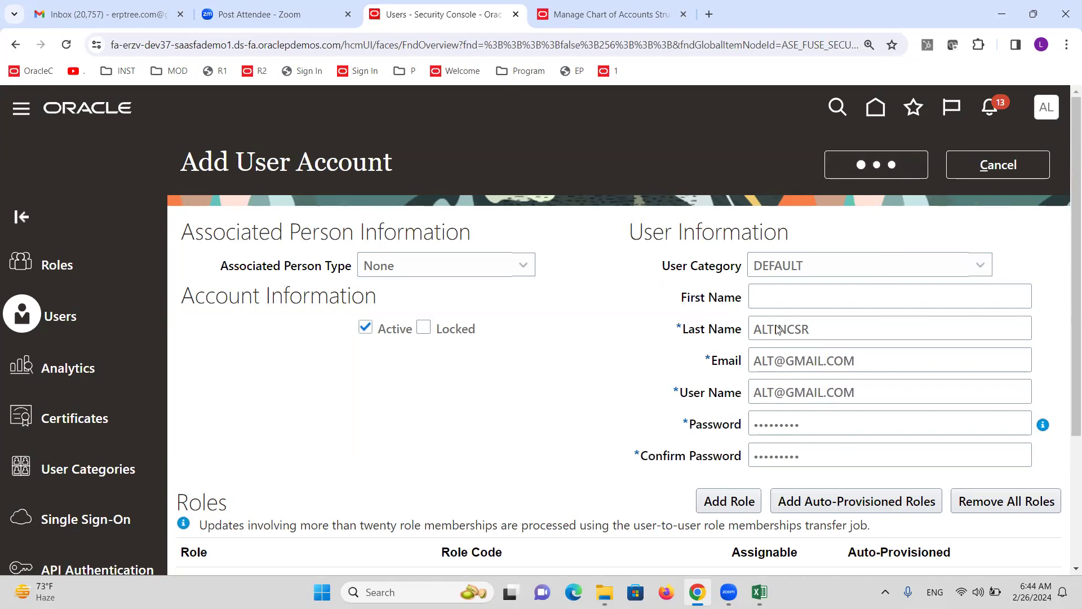
click(618, 232)
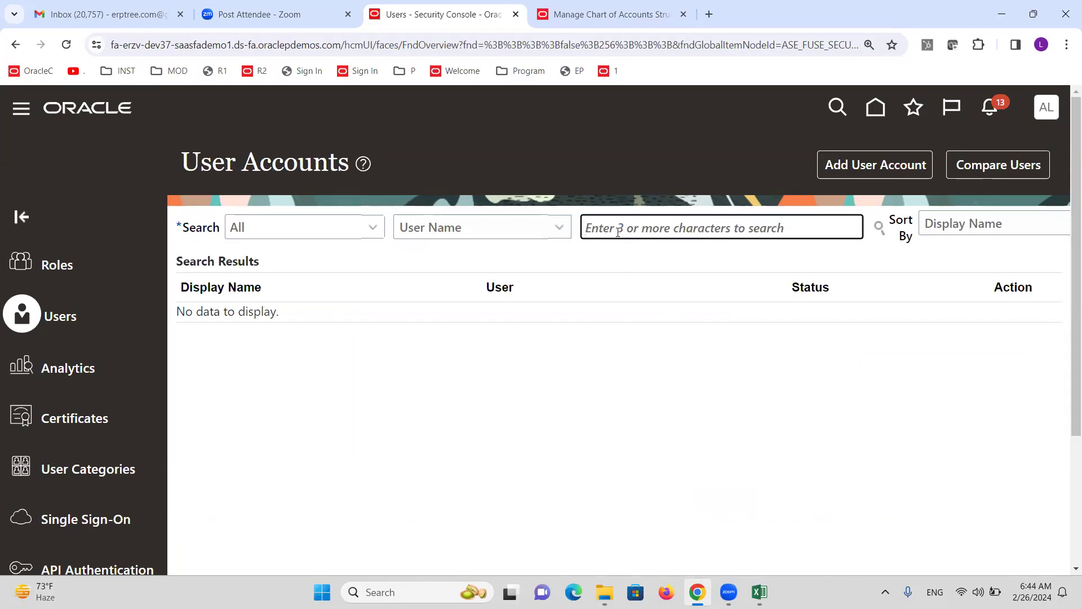
Search users by last name and open the new user's account details
text(ALTINCSR)
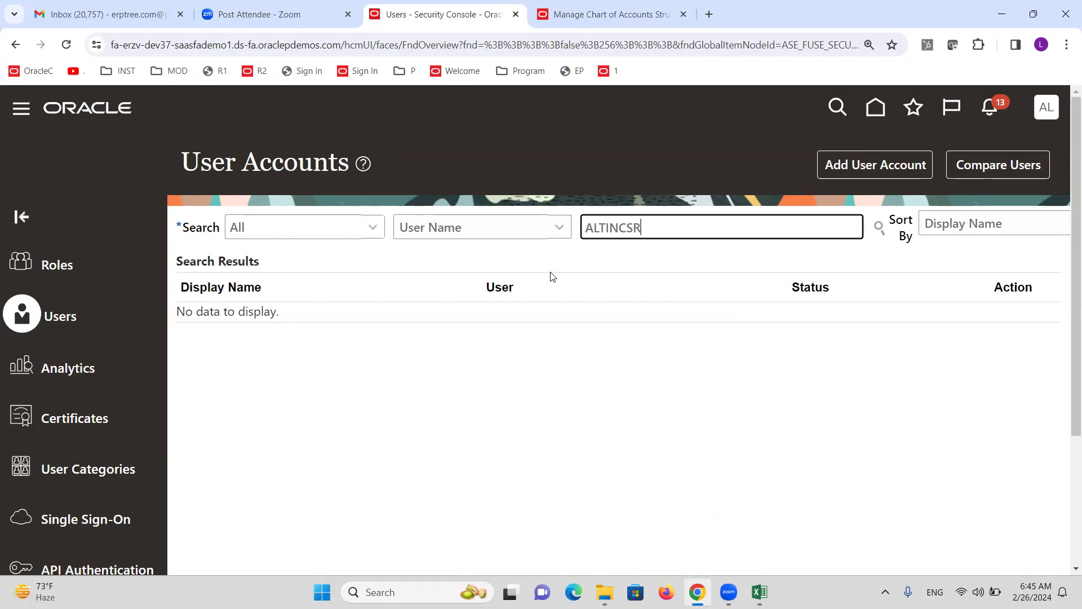
click(558, 225)
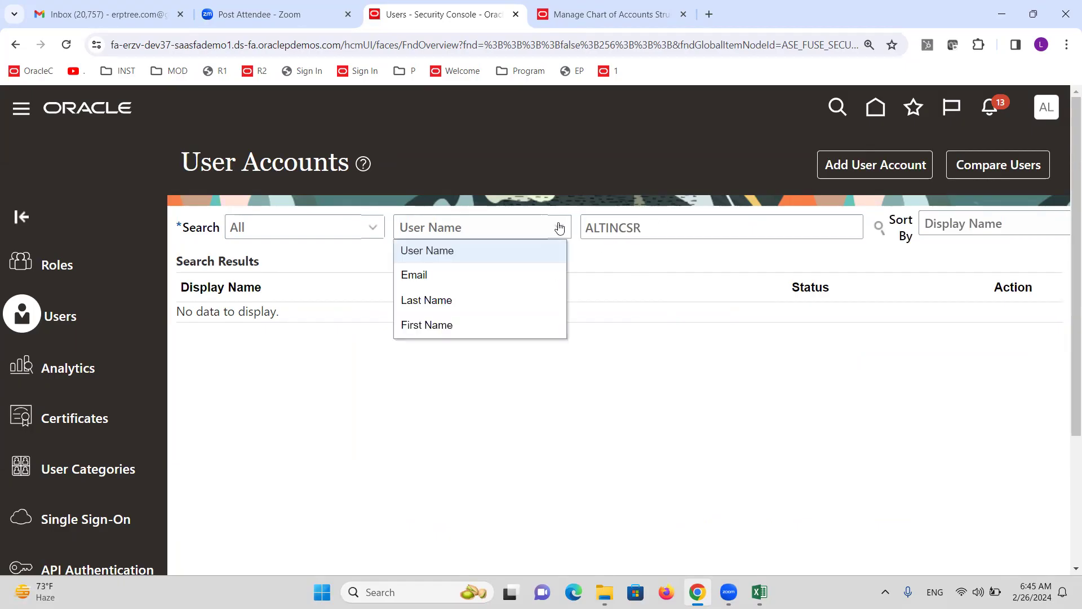
click(458, 299)
click(878, 227)
click(592, 331)
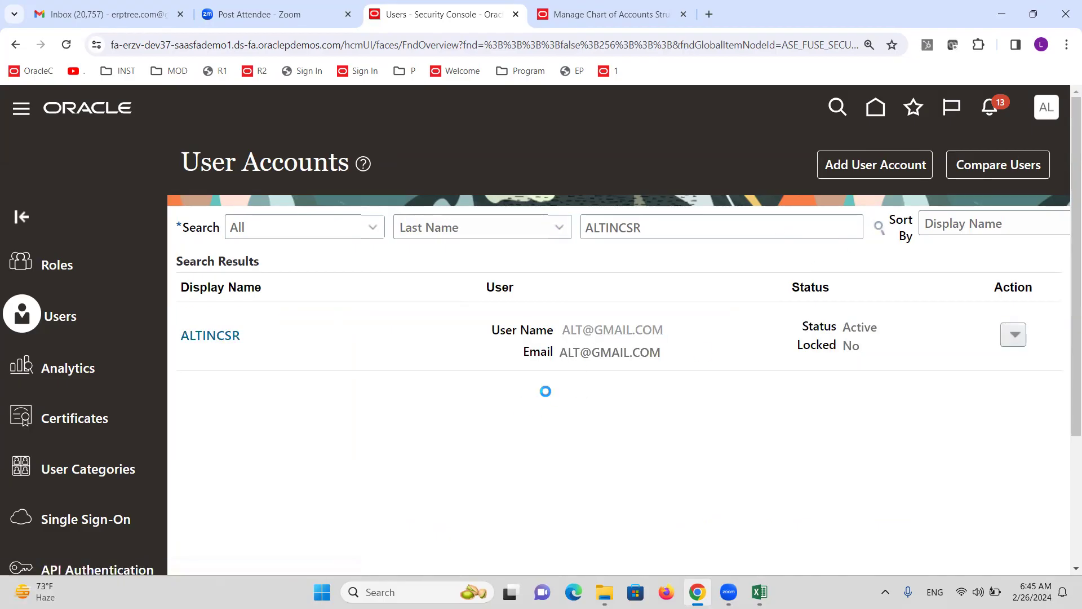
Replace the user name with the copied last name and save the account
click(857, 164)
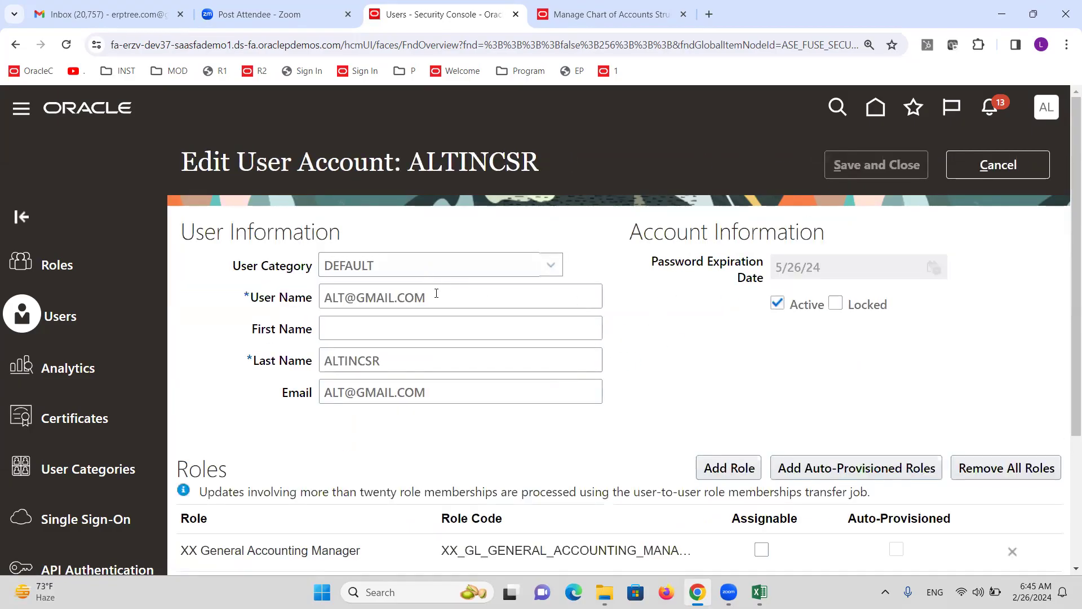
drag(395, 363, 301, 370)
key(ctrl+c)
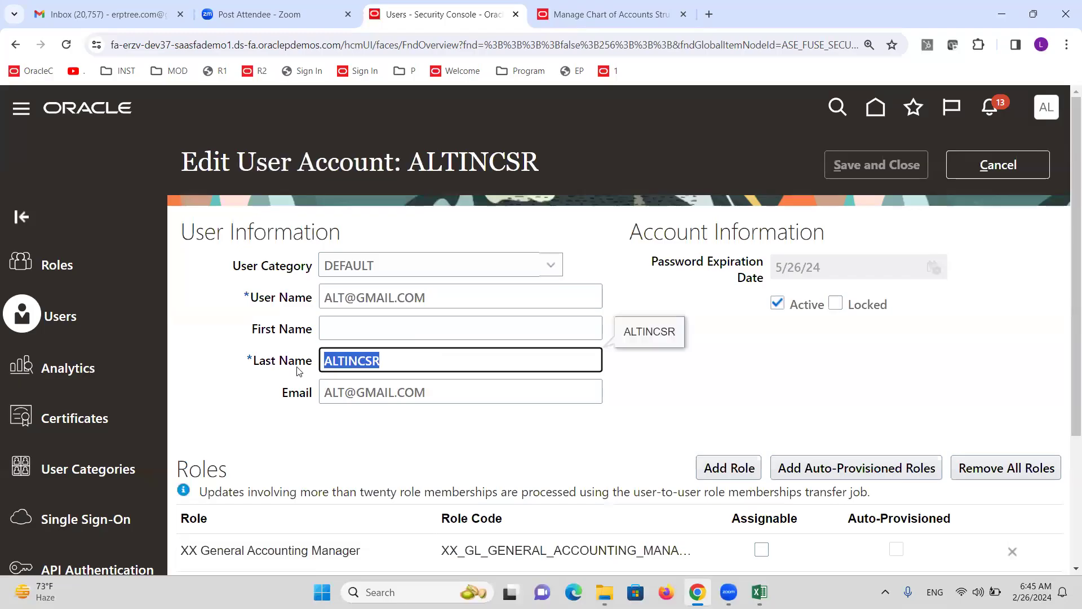
drag(437, 300, 308, 305)
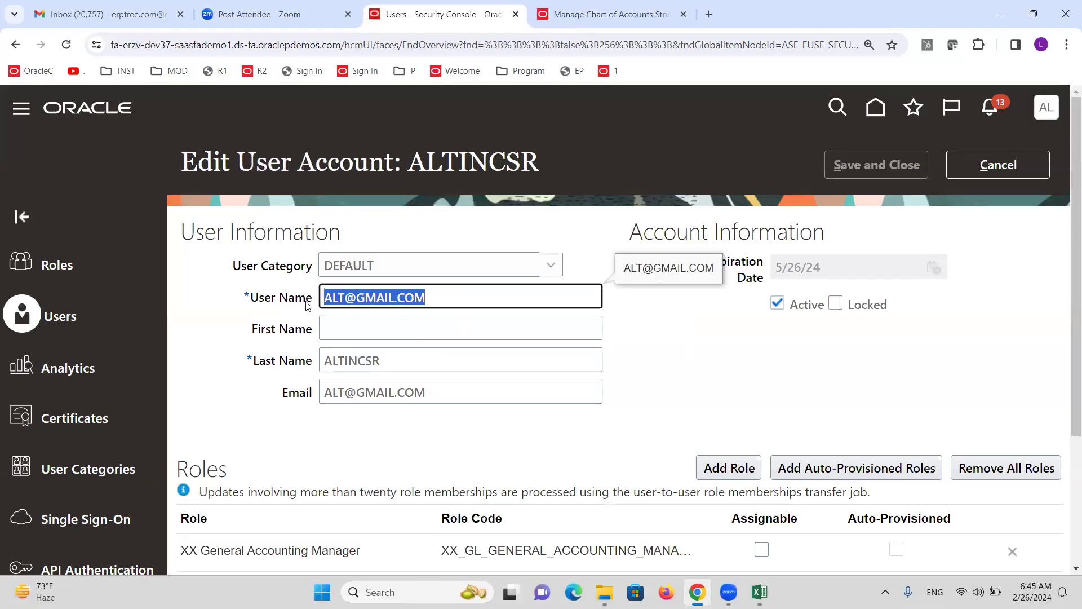
key(ctrl+v)
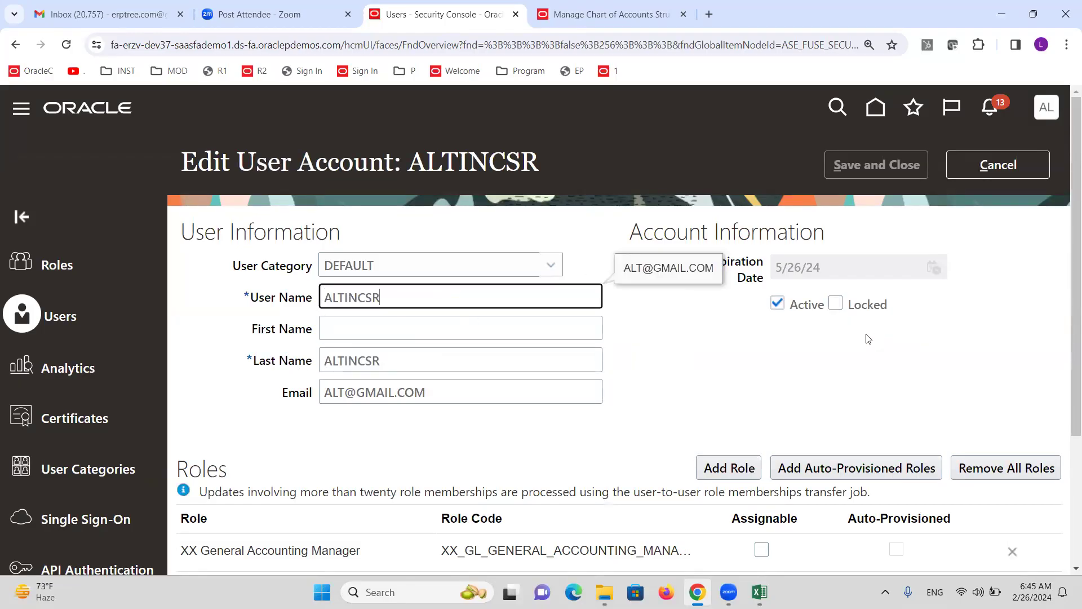
click(804, 338)
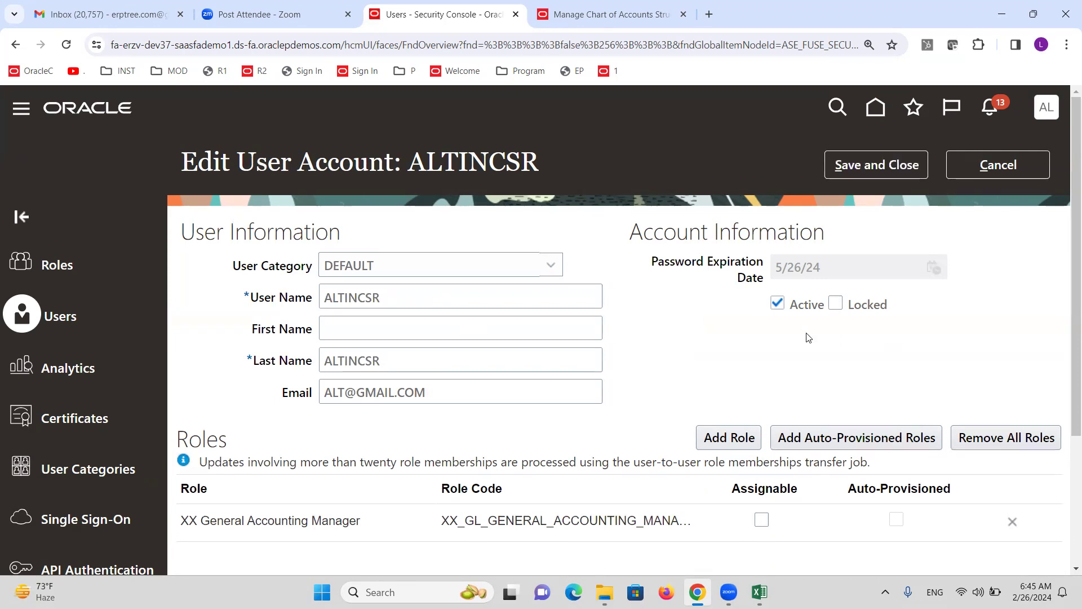
click(877, 171)
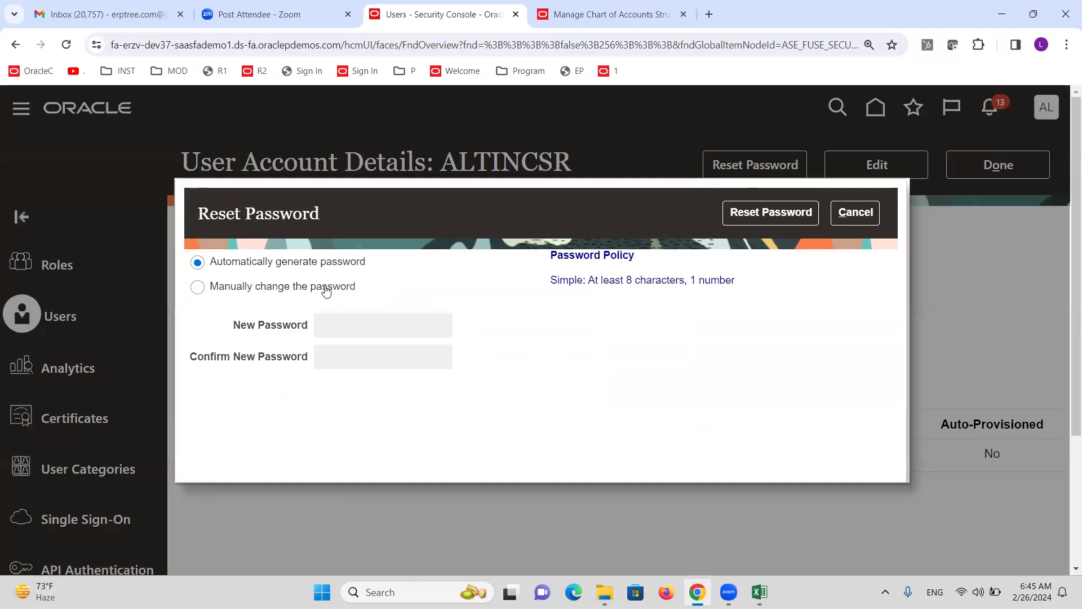
Manually reset the new user's password, then check the role assignment step in the Excel notes
click(324, 287)
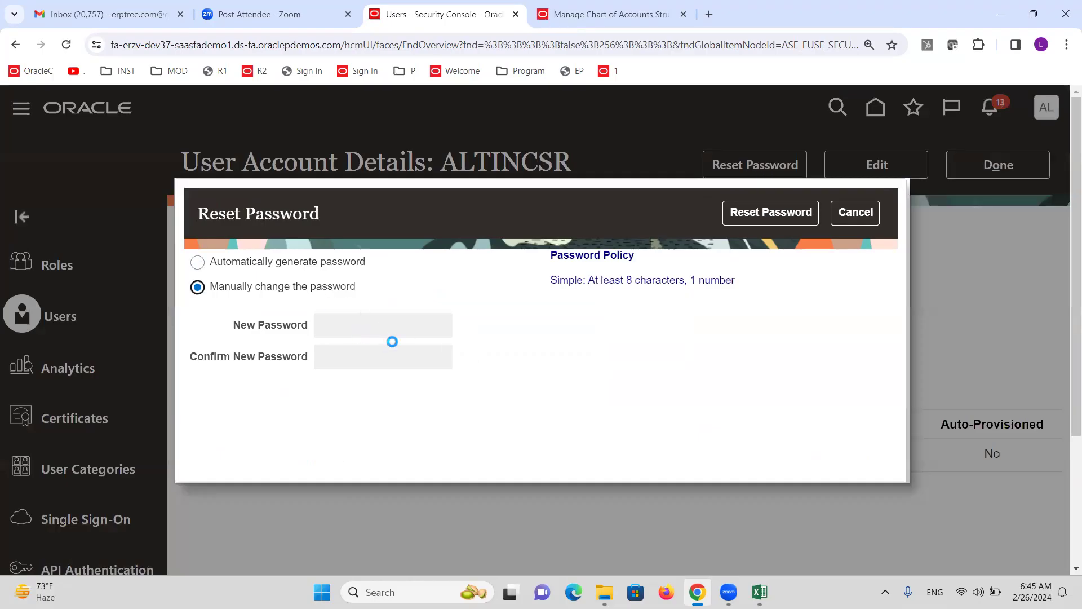
click(396, 337)
text(••••••••)
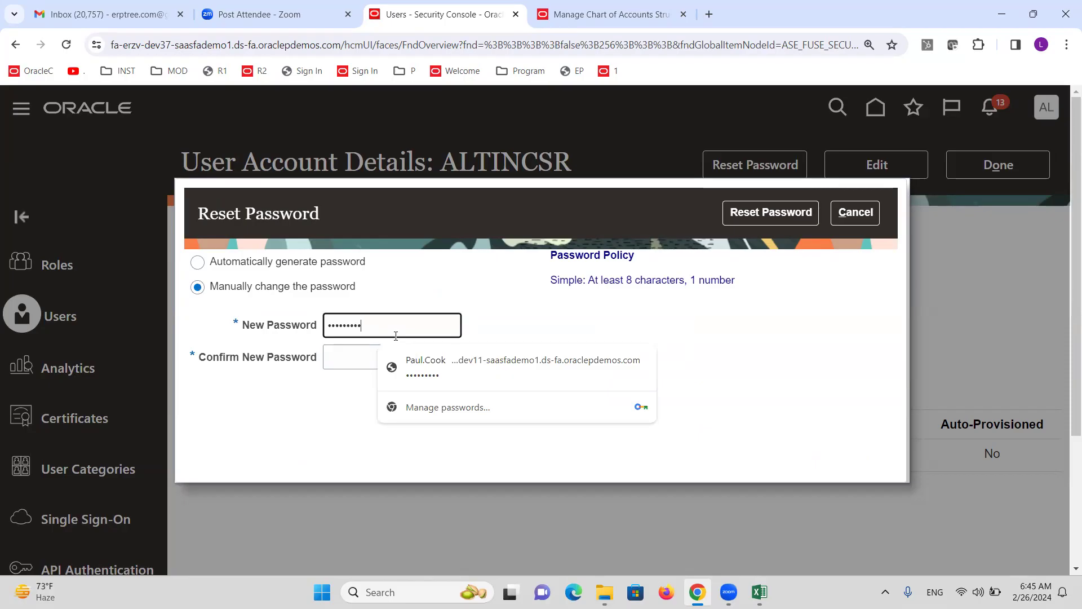
key(Tab)
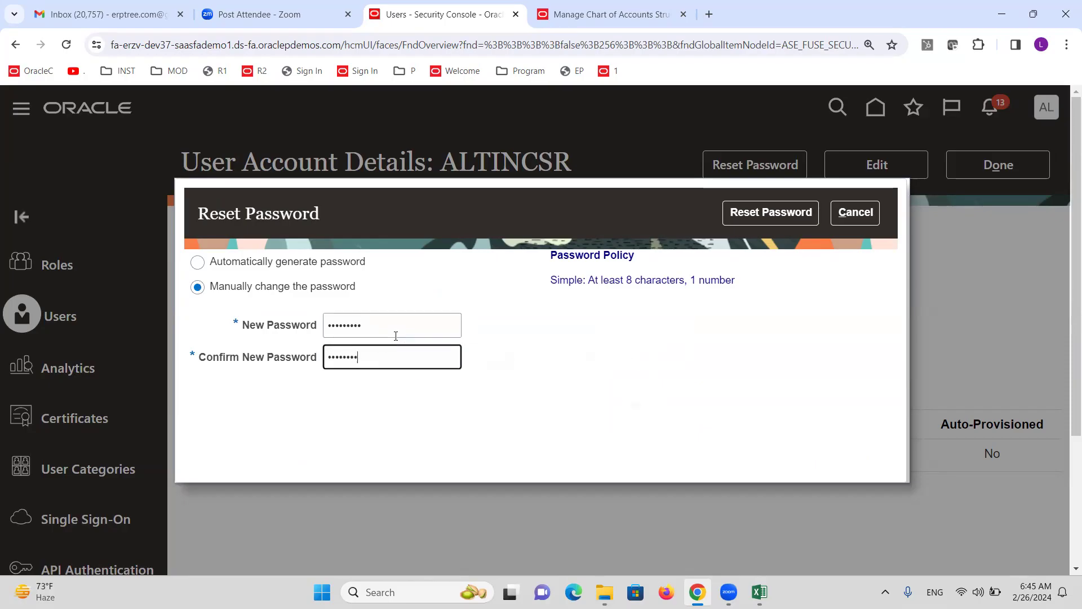
click(789, 219)
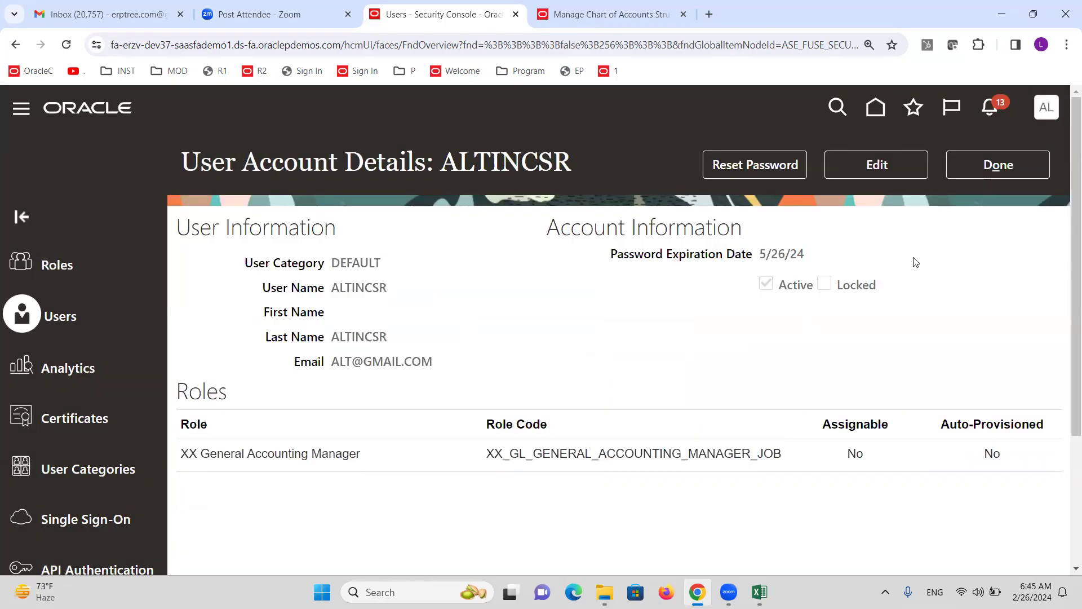
click(1034, 162)
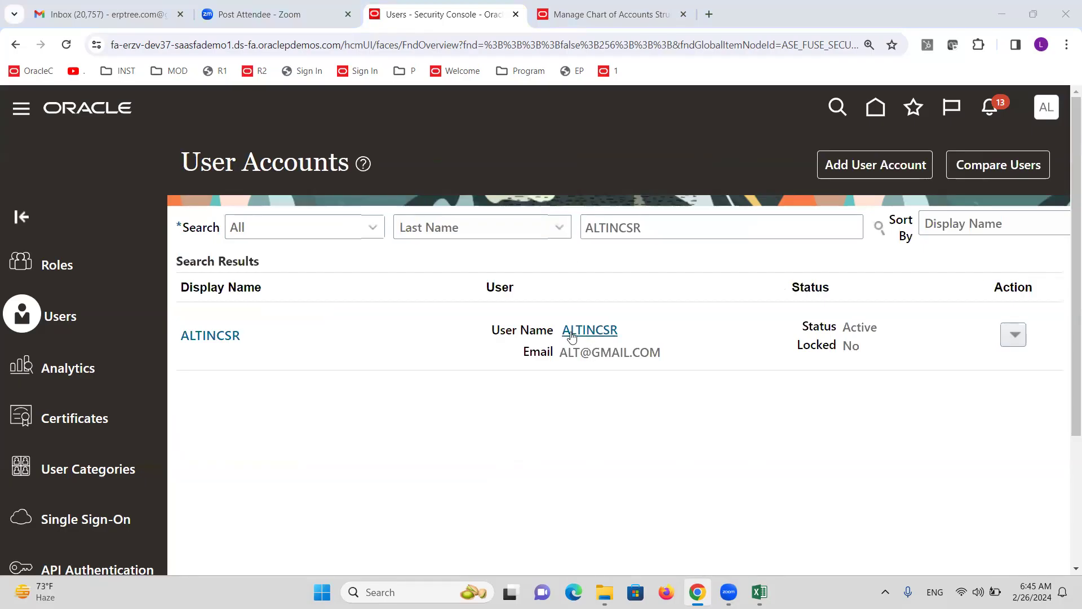
key(alt+Tab)
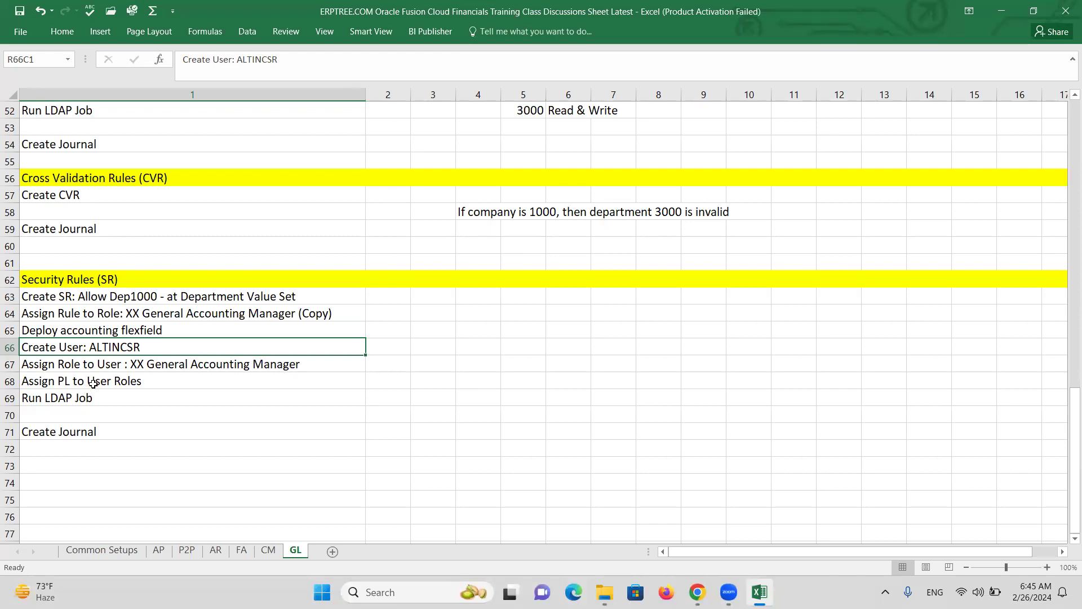
click(88, 368)
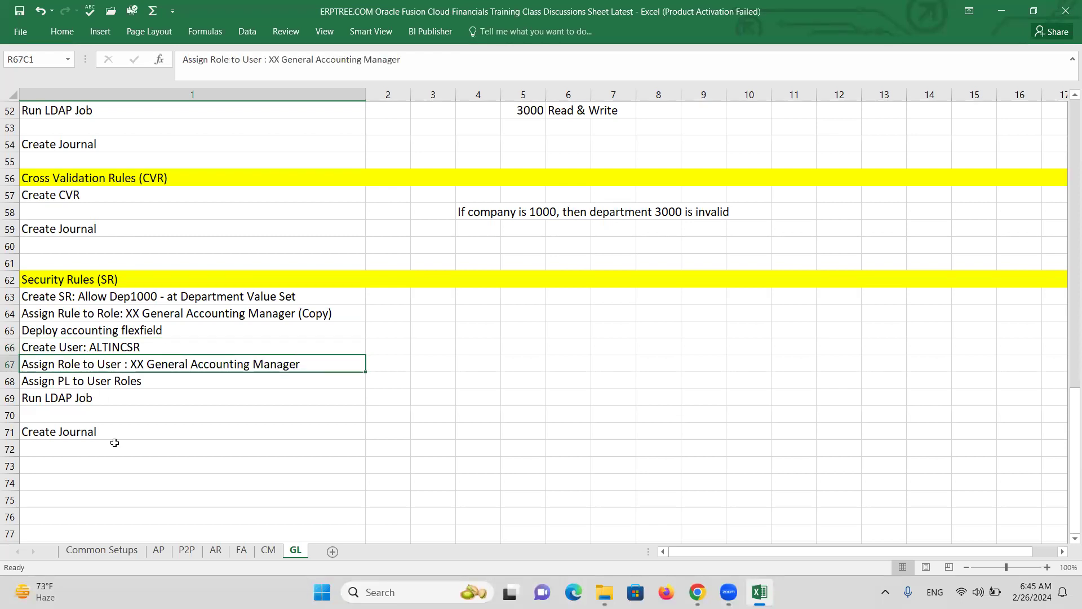
Read the Assign PL to User Roles and provisioning notes in rows 67–68, then return to Oracle
click(76, 380)
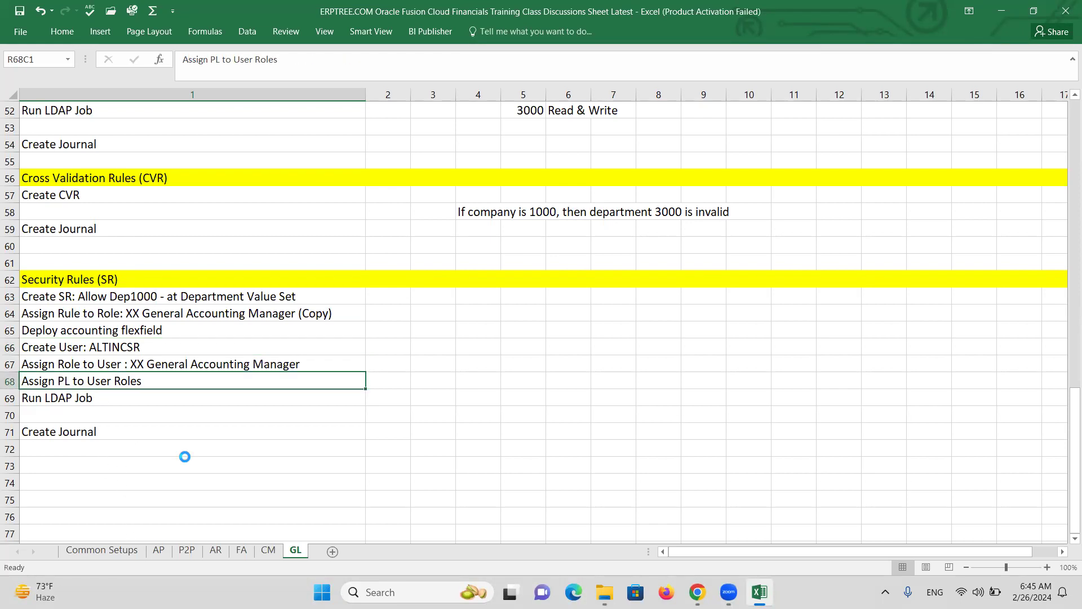
click(290, 402)
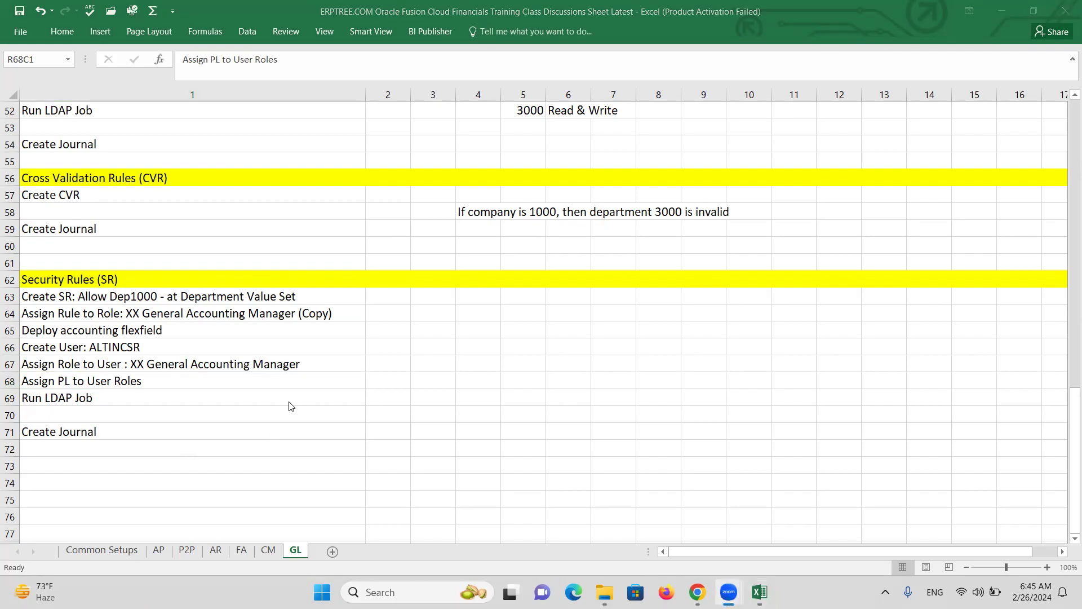
key(alt+Tab)
key(Tab)
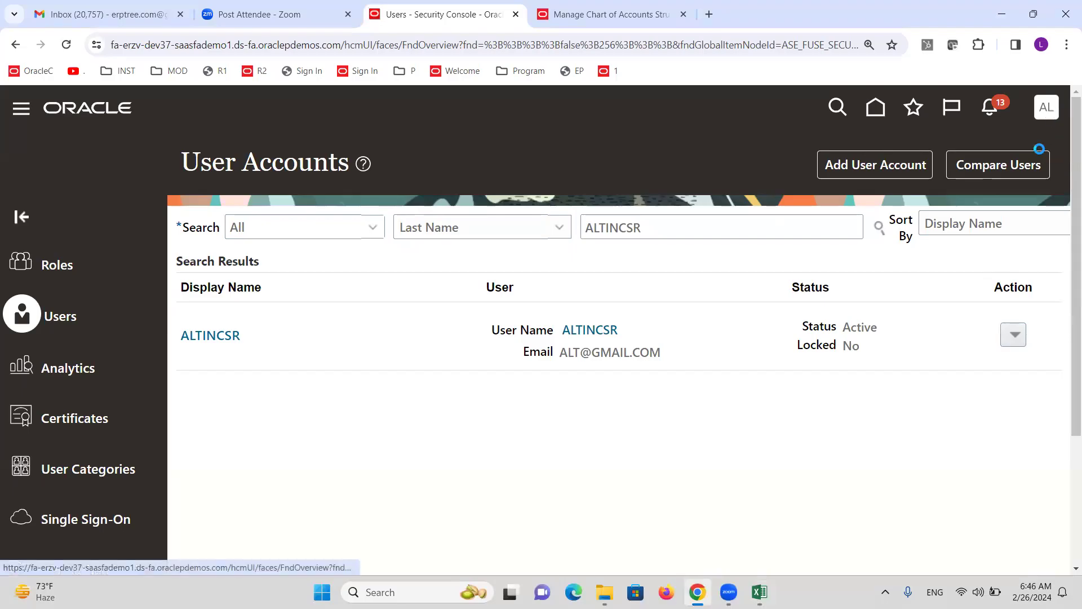
In Setup and Maintenance, search tasks for 'Data access for users' and open Manage Data Access for Users
click(767, 372)
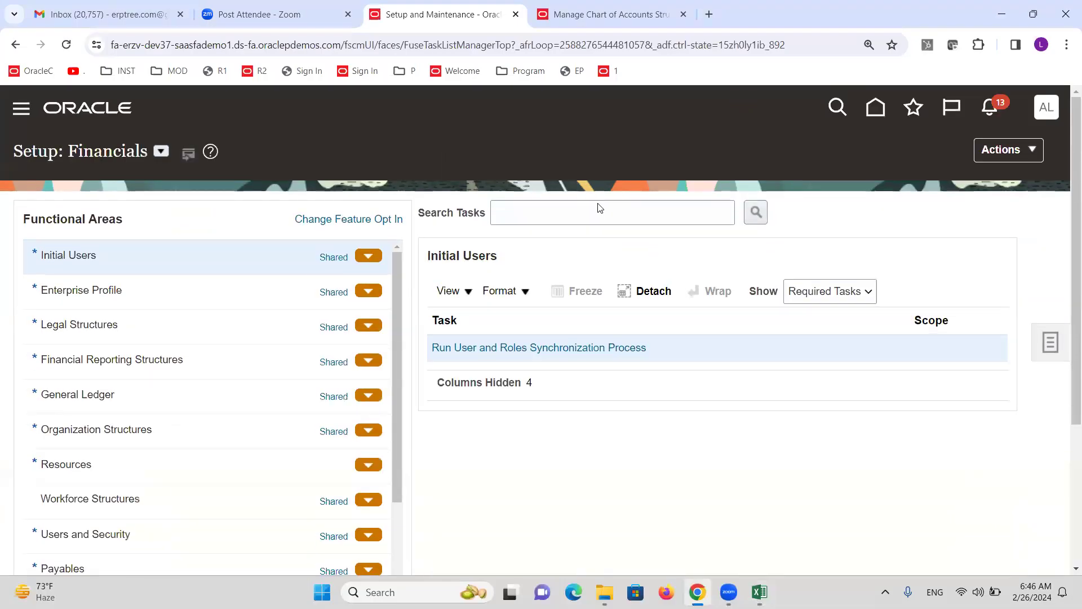
click(601, 216)
text(Data access for users)
key(Return)
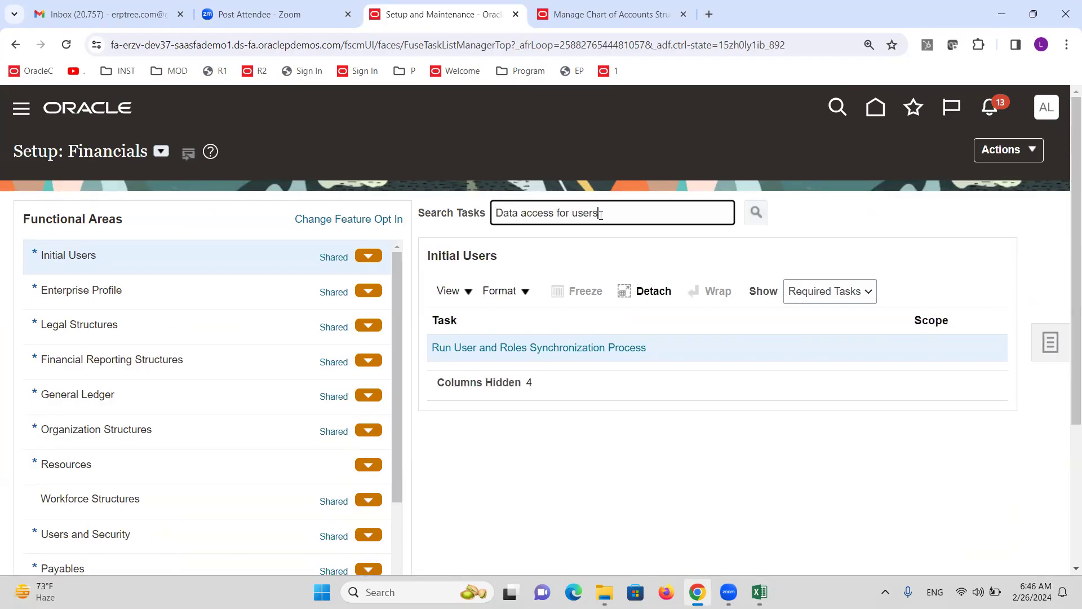
click(358, 354)
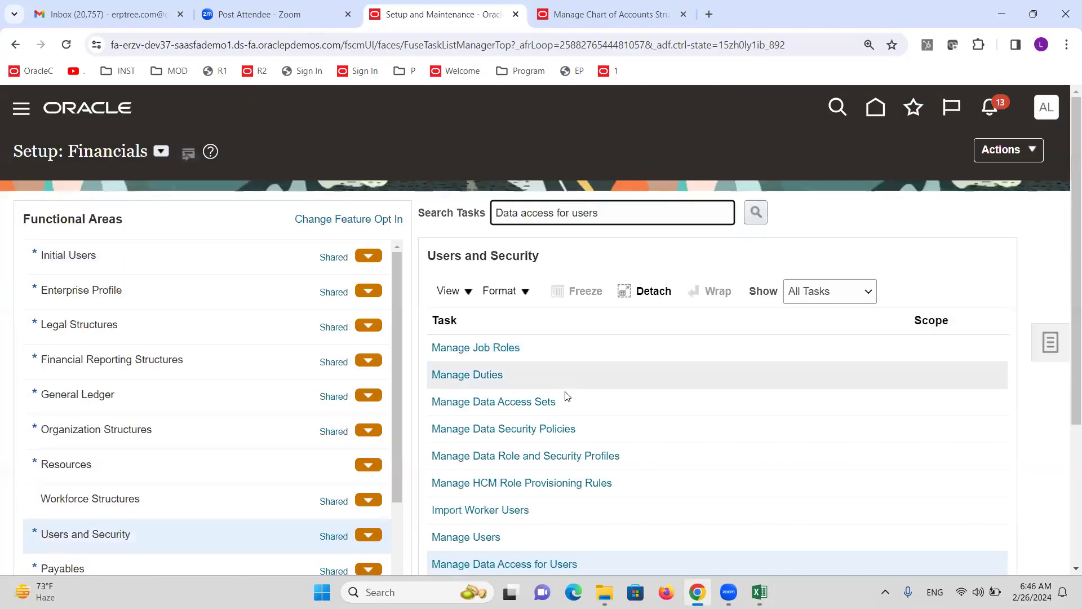
click(516, 565)
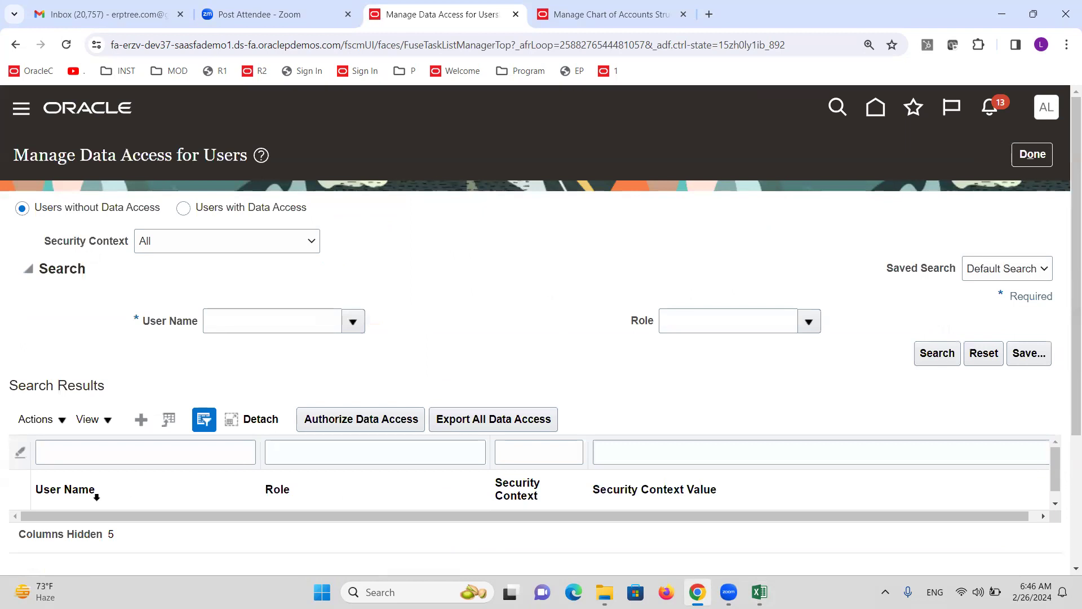
Add a data access entry for the new user with the XX General Accounting Manager role
click(141, 418)
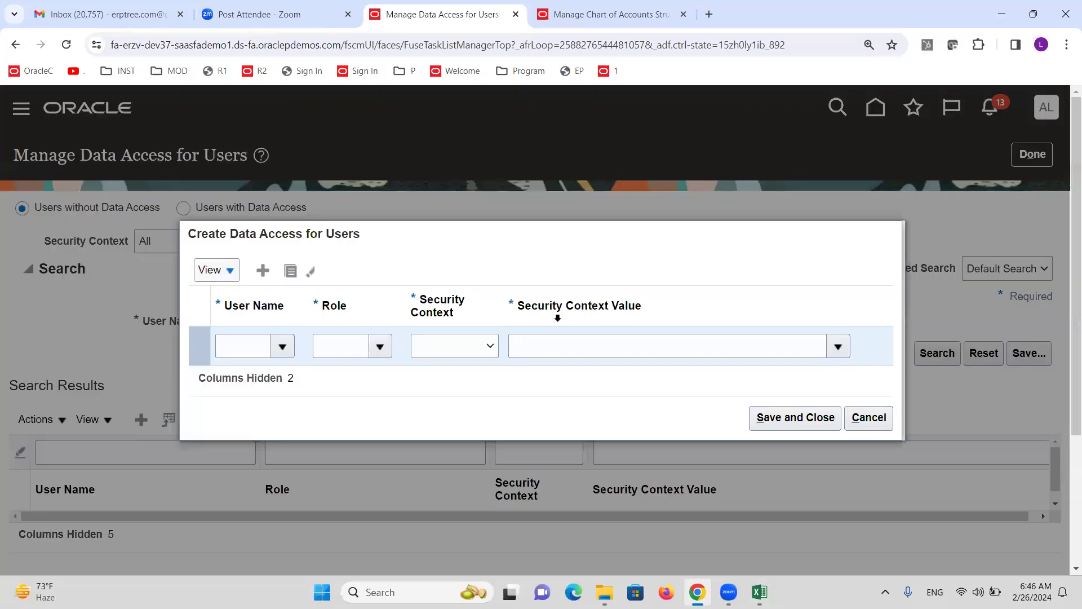
click(248, 348)
text(ALTINCSR)
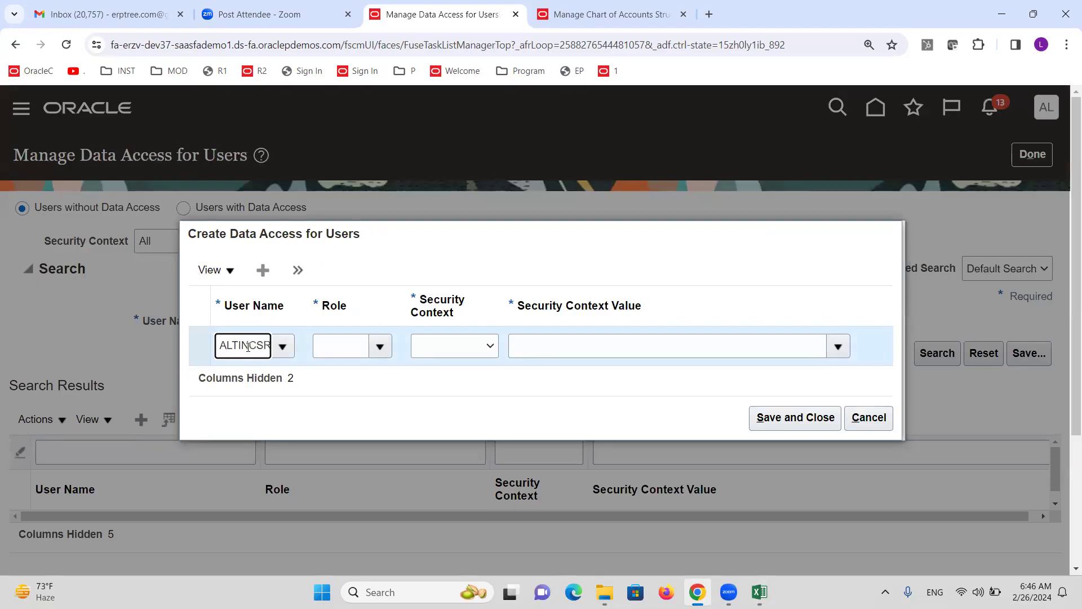
click(258, 371)
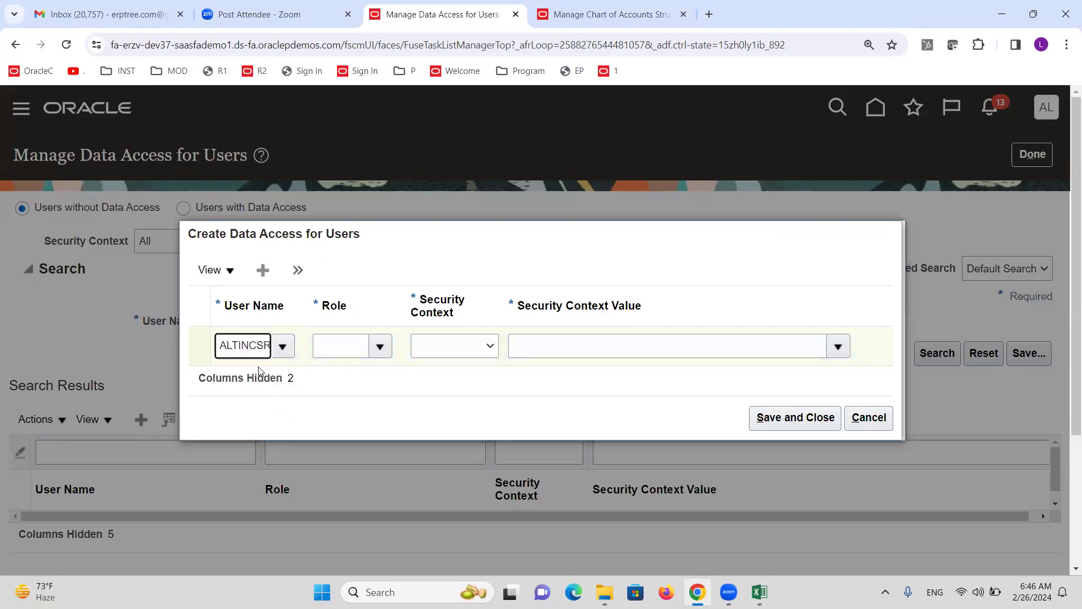
click(379, 347)
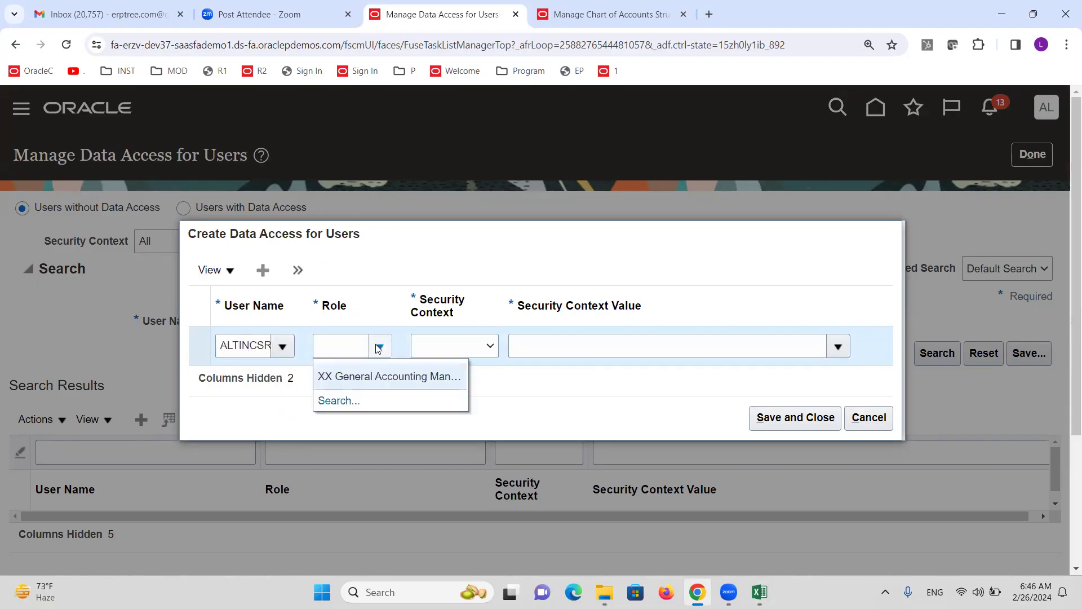
click(387, 376)
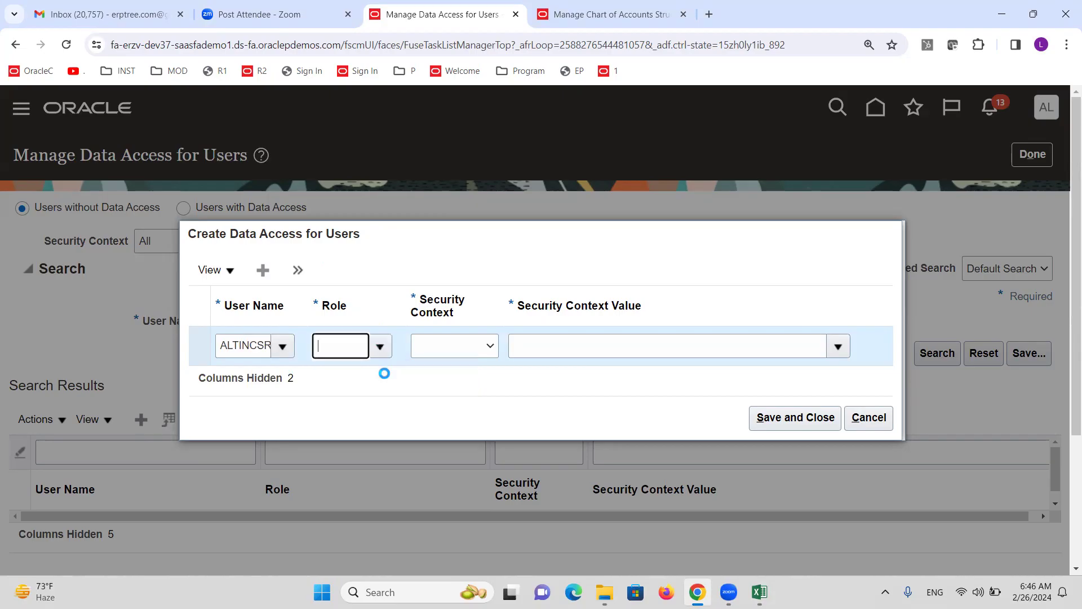
Set the security context to Data access set with value ALTINC US Primary Ledger, and save
click(488, 347)
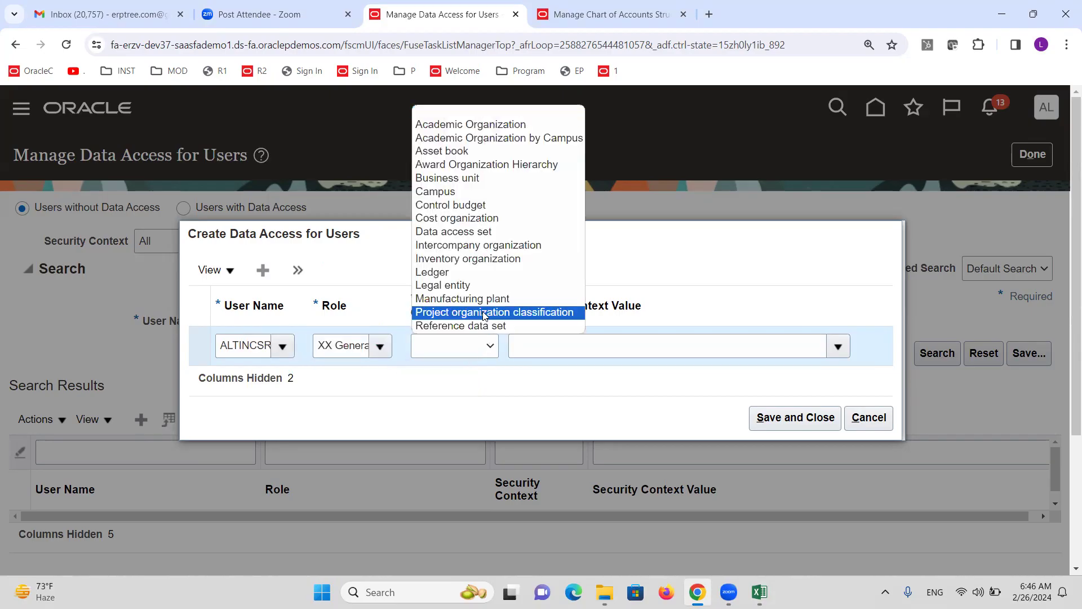
click(466, 234)
click(587, 343)
click(559, 346)
text(ALTINC)
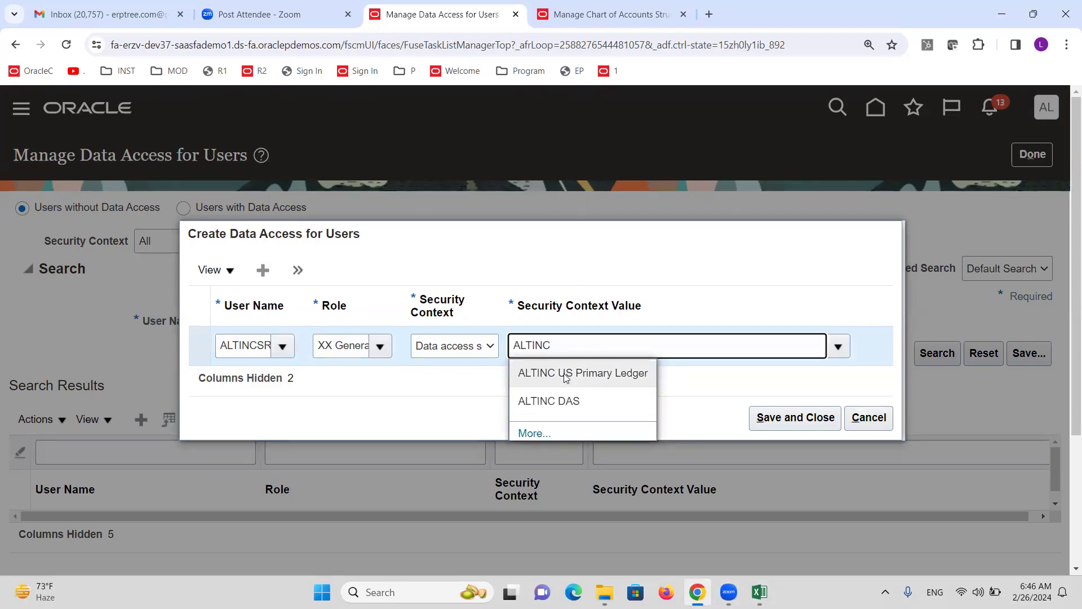
click(568, 374)
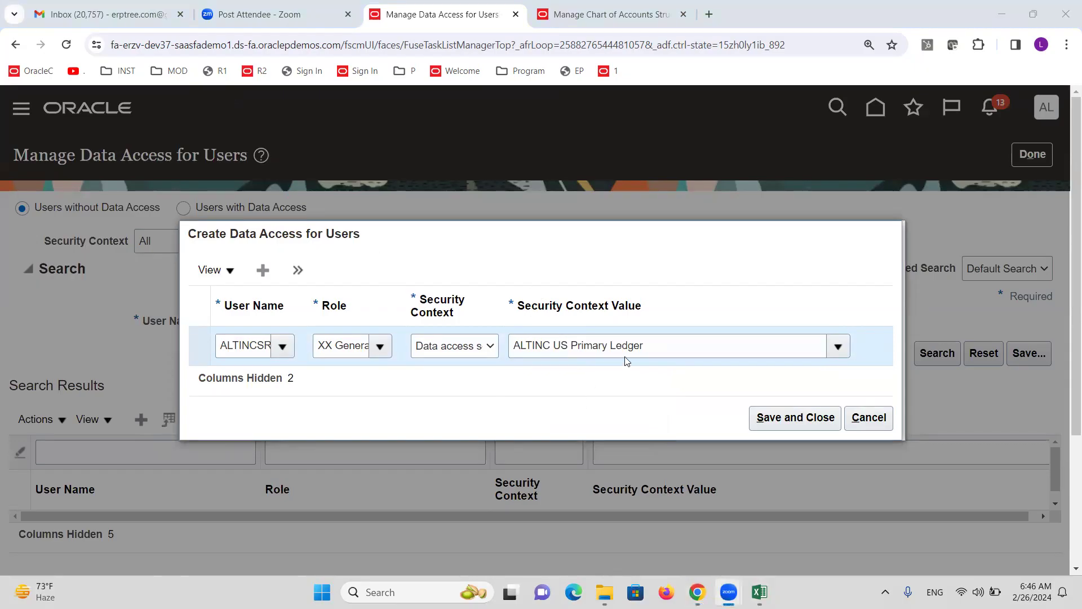
drag(655, 346, 502, 352)
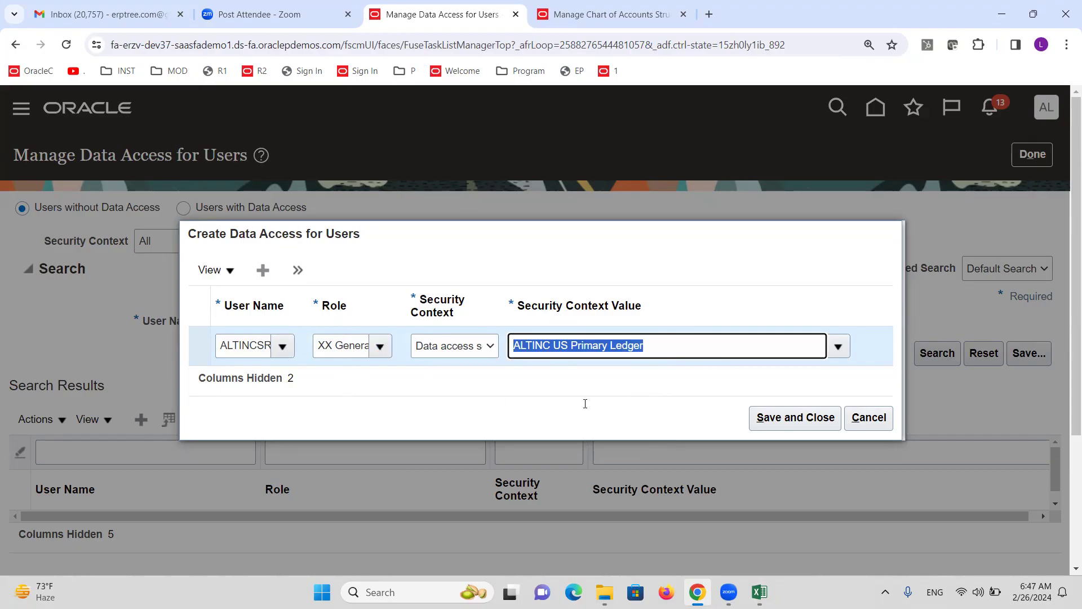
click(762, 418)
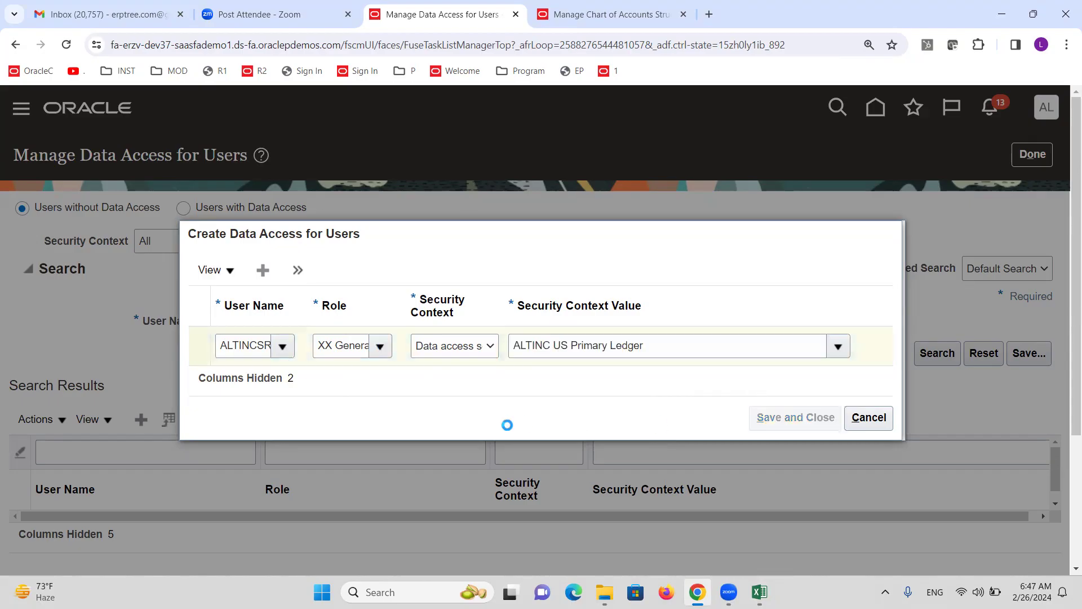
click(1043, 154)
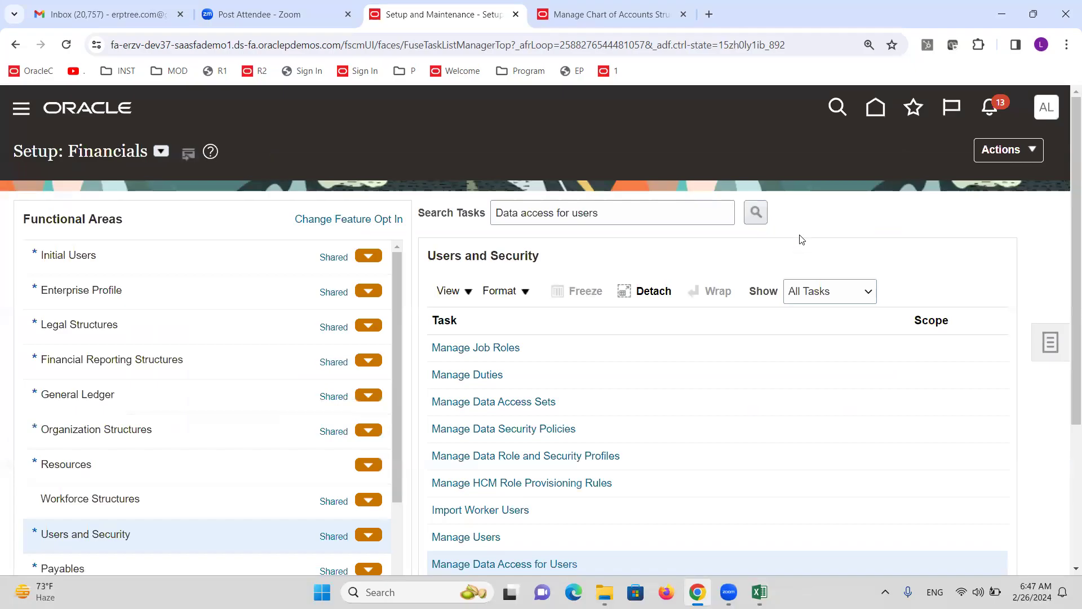
From the Initial Users setup tasks, submit the Run User and Roles Synchronization Process
click(760, 592)
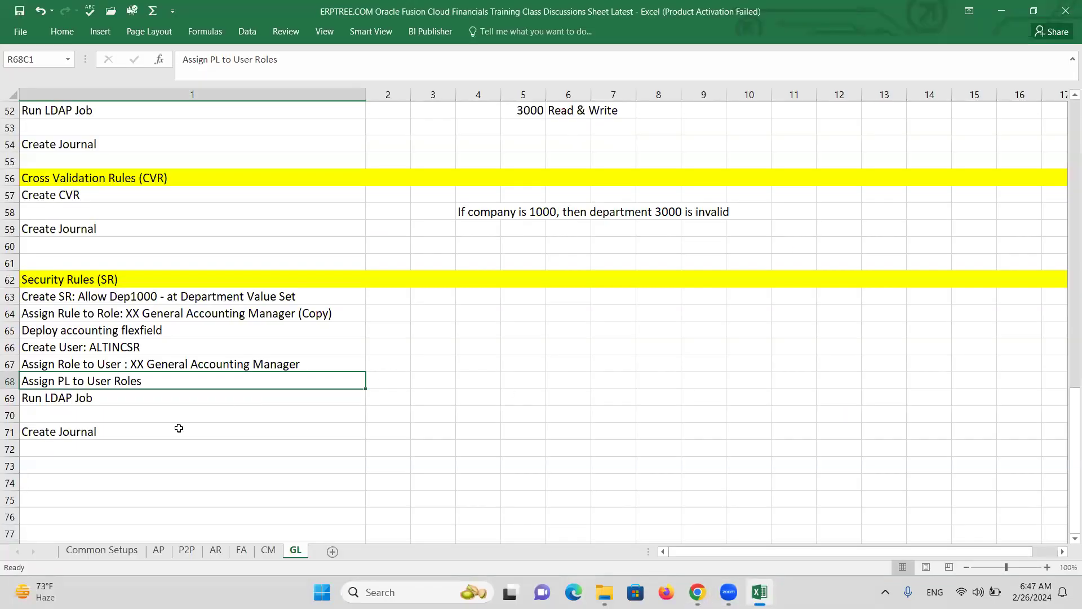
click(97, 396)
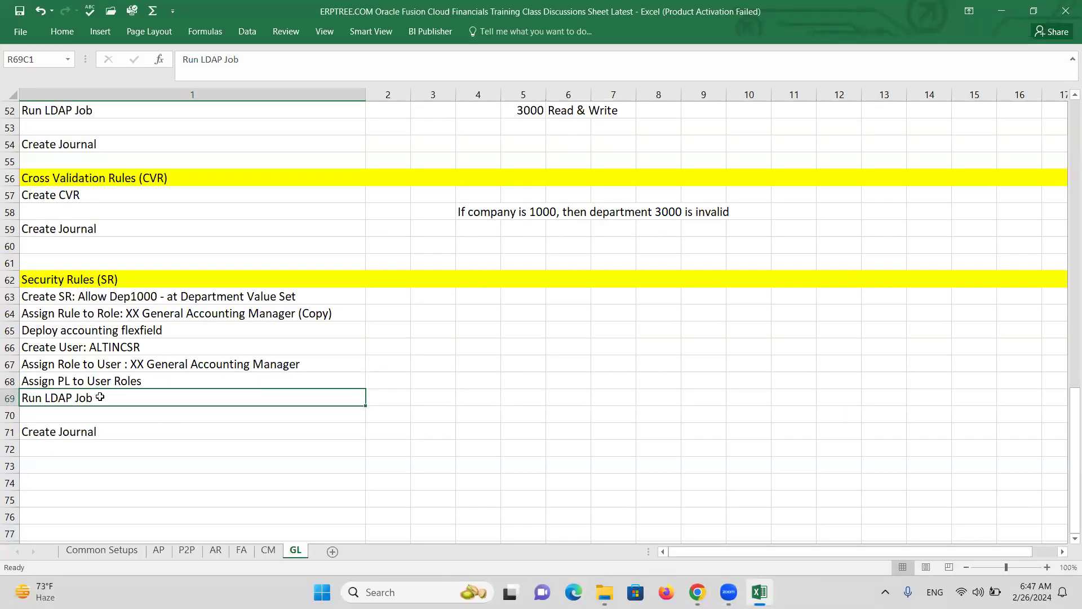
key(alt+Tab)
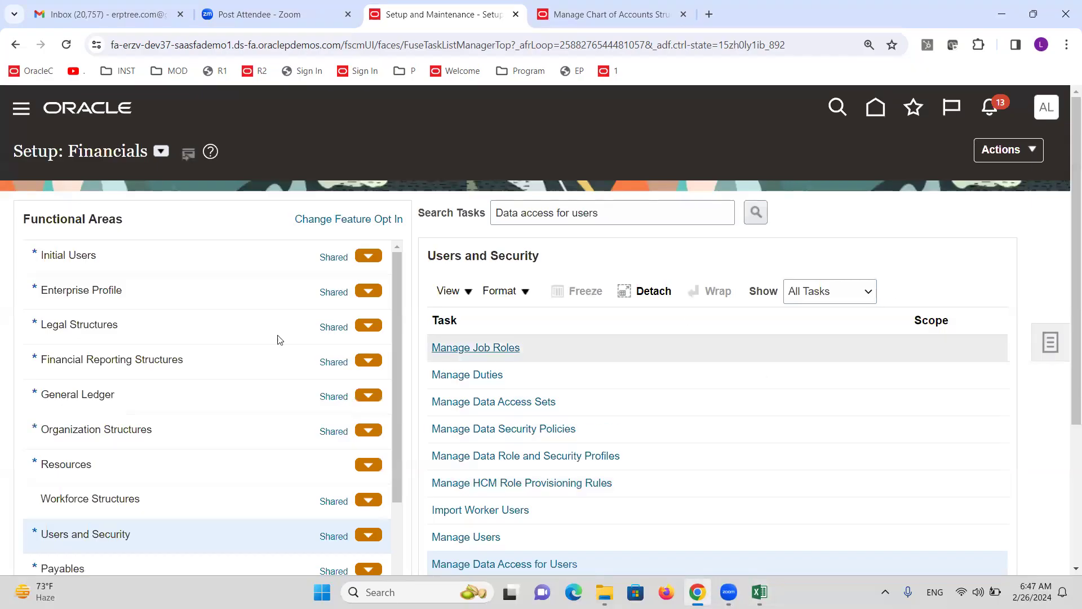
click(68, 255)
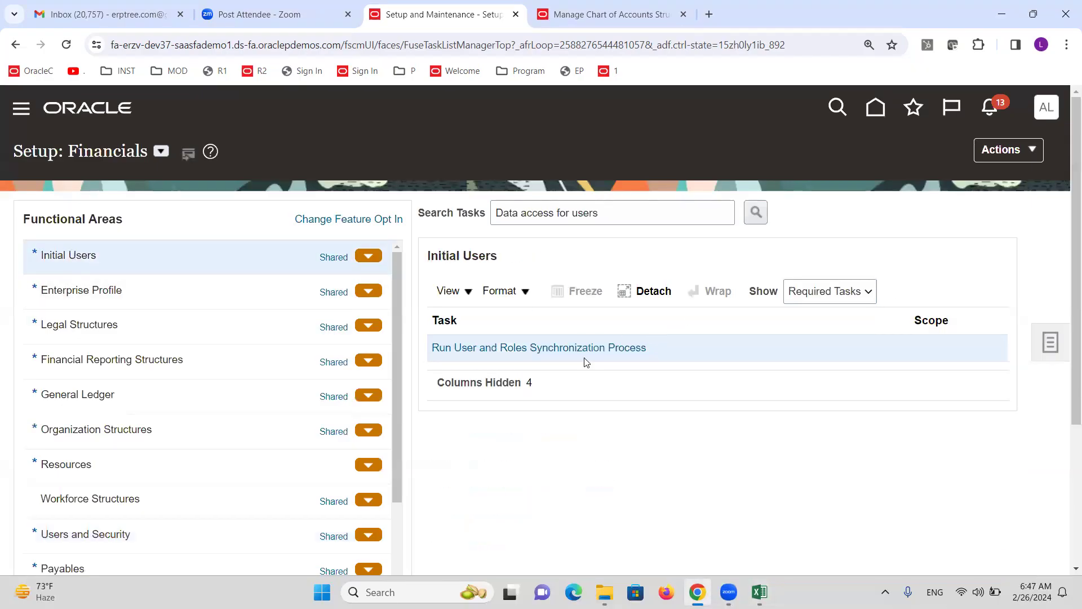
click(569, 347)
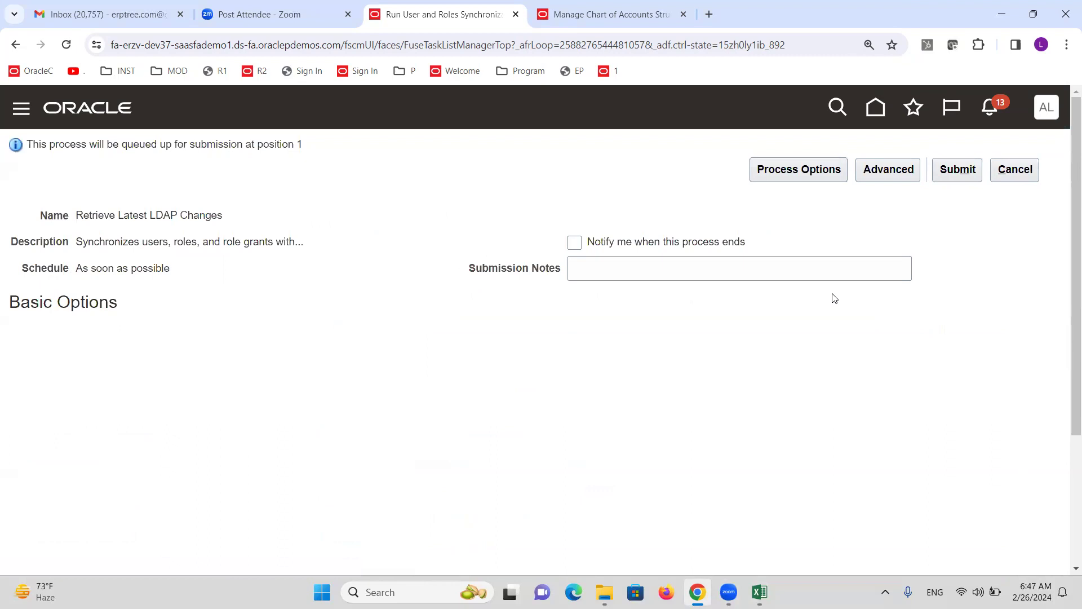
click(953, 168)
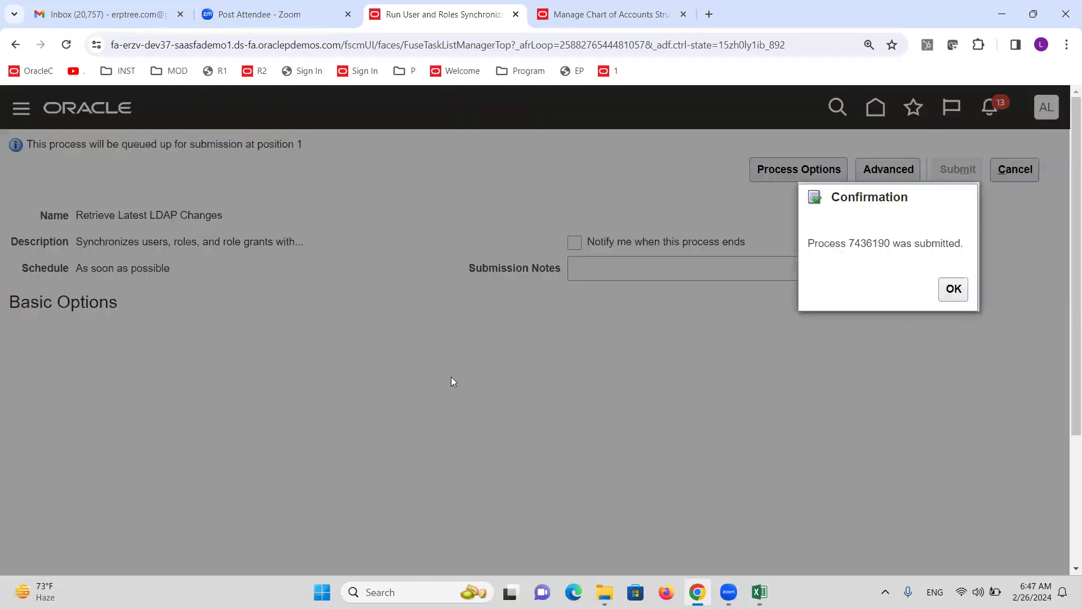
click(951, 292)
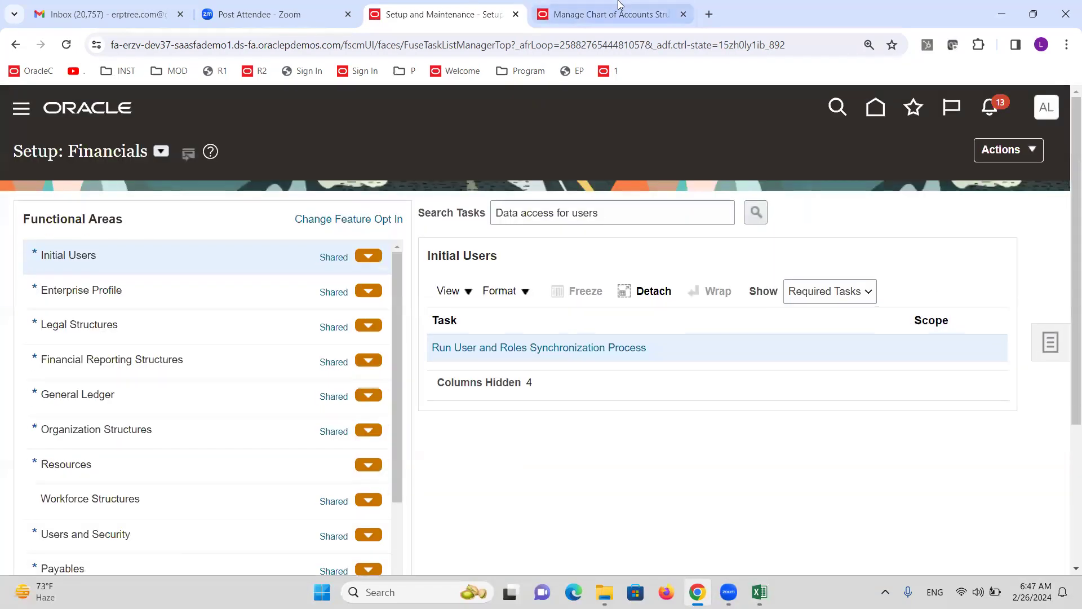
Acknowledge the flexfield deployment confirmation and close the Chart of Accounts Structures tab
click(597, 14)
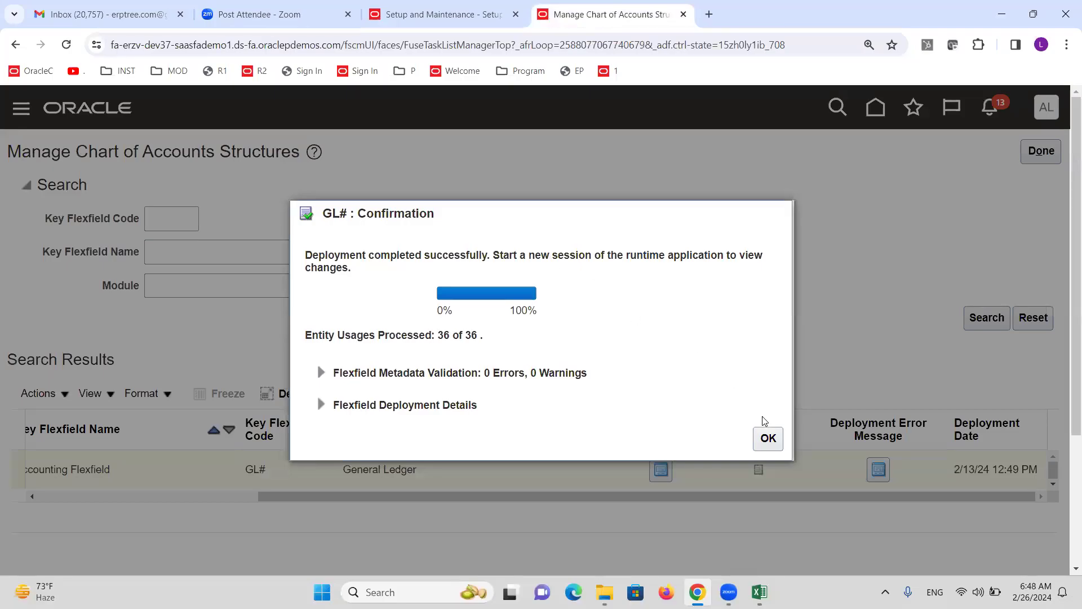
click(769, 438)
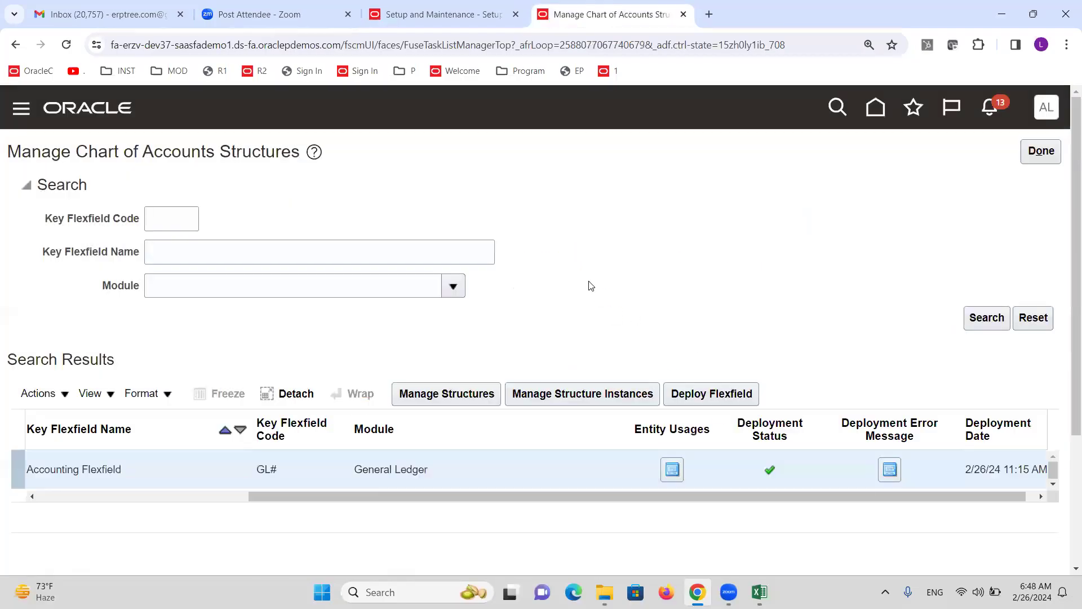
click(404, 4)
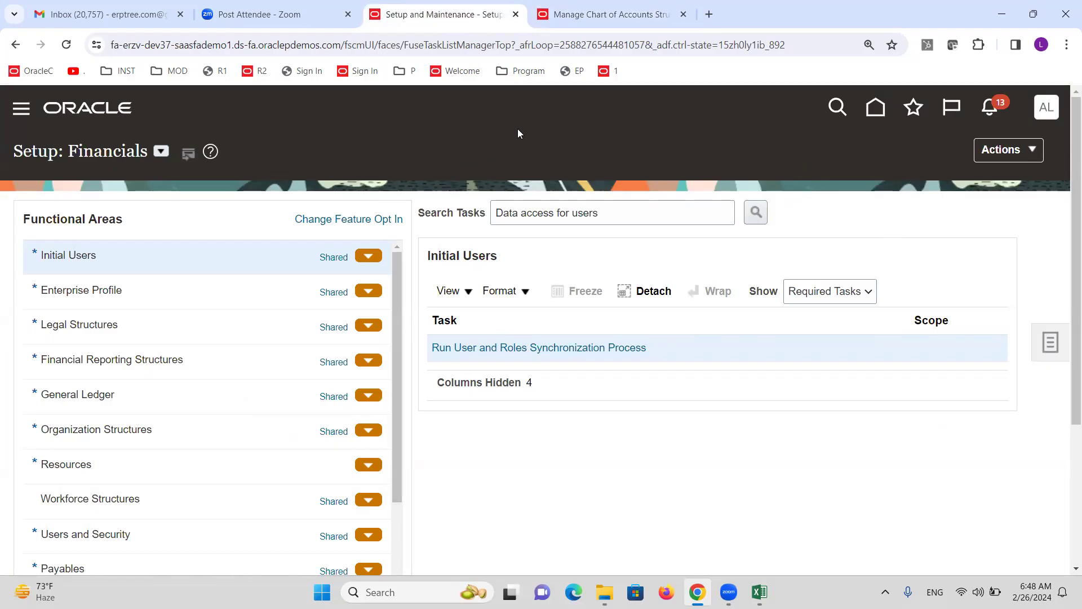
click(682, 15)
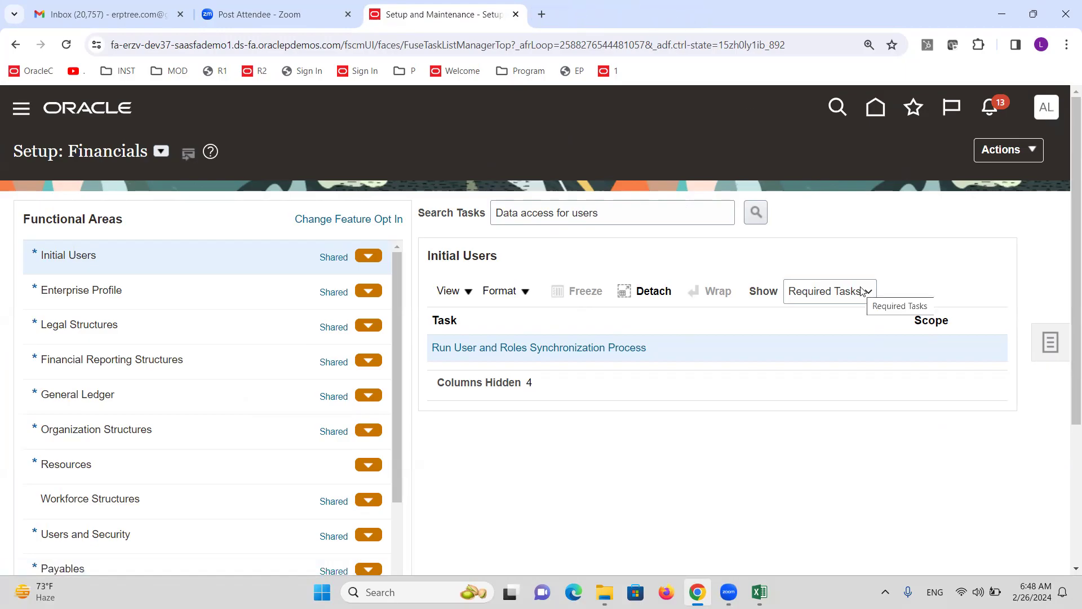
click(1047, 107)
Sign out, confirm, and sign back in with the new user's ID and password
click(1010, 154)
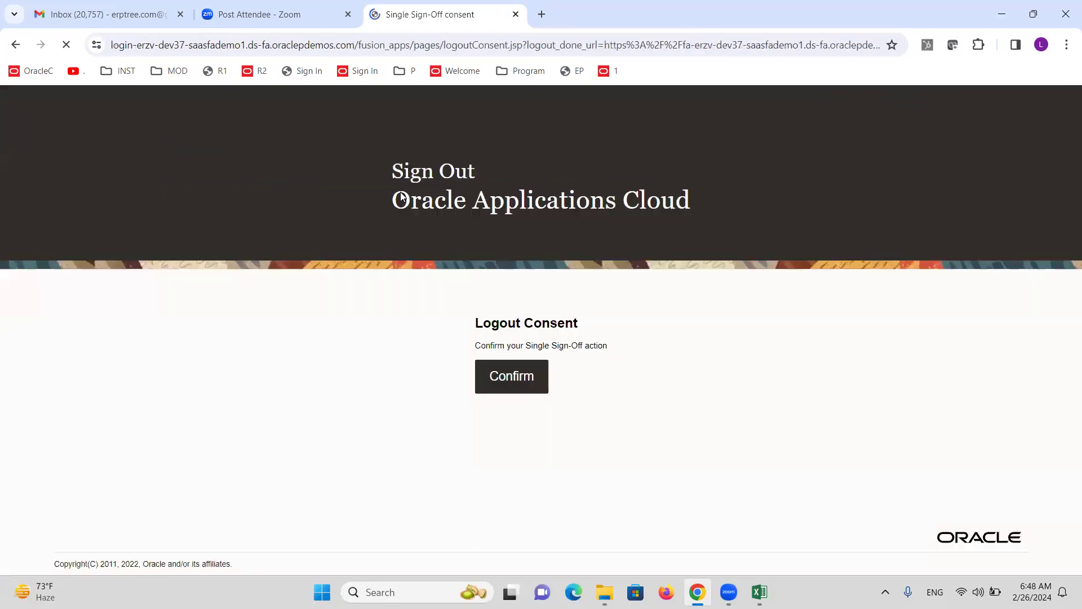
click(514, 386)
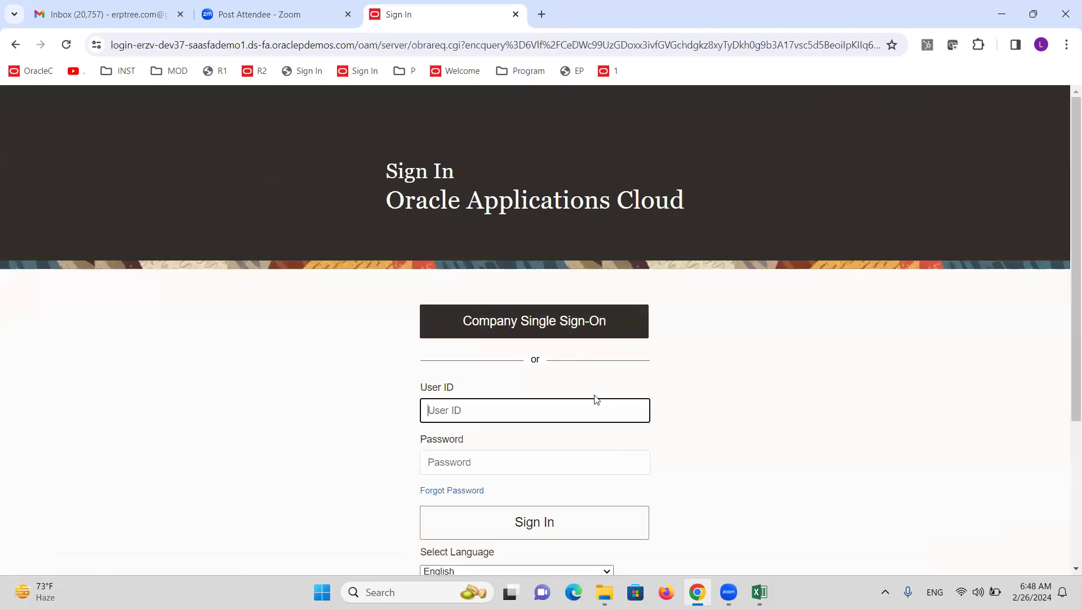
text(ALTINCSR)
key(Tab)
text(•)
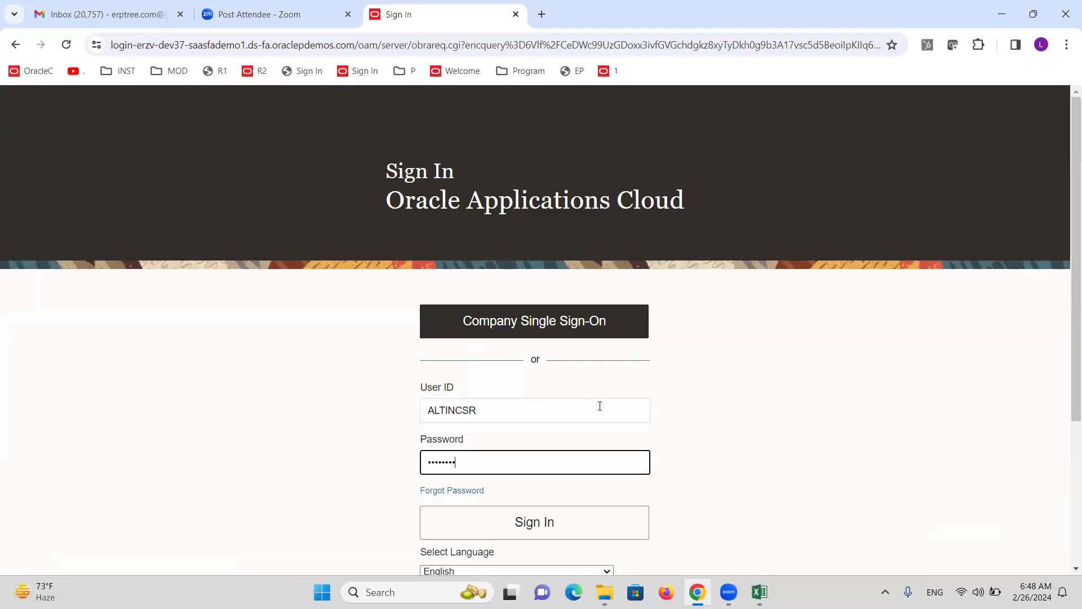
click(544, 527)
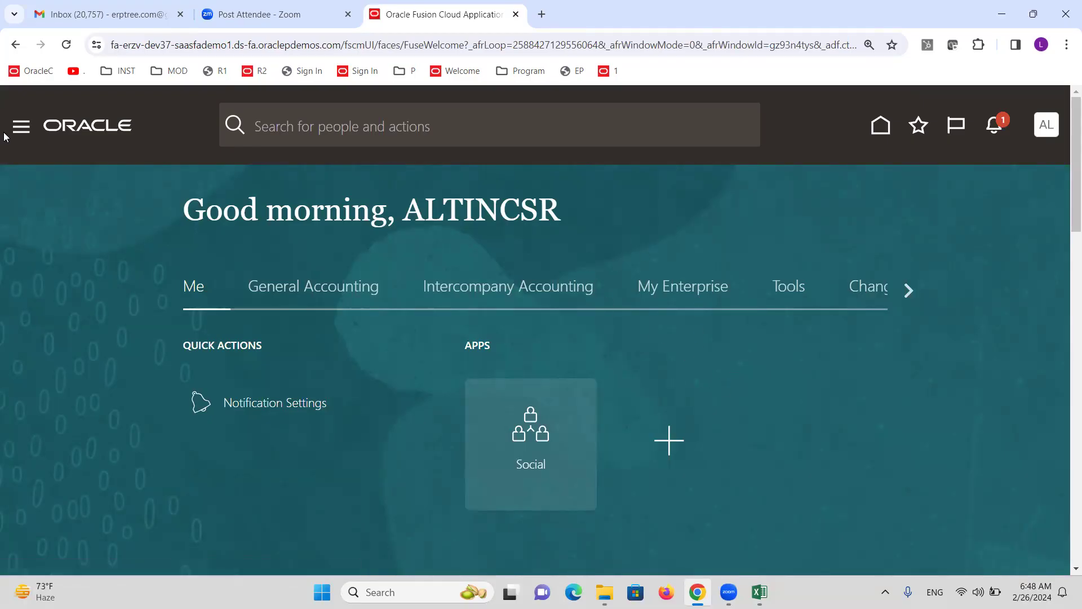
key(alt+Tab)
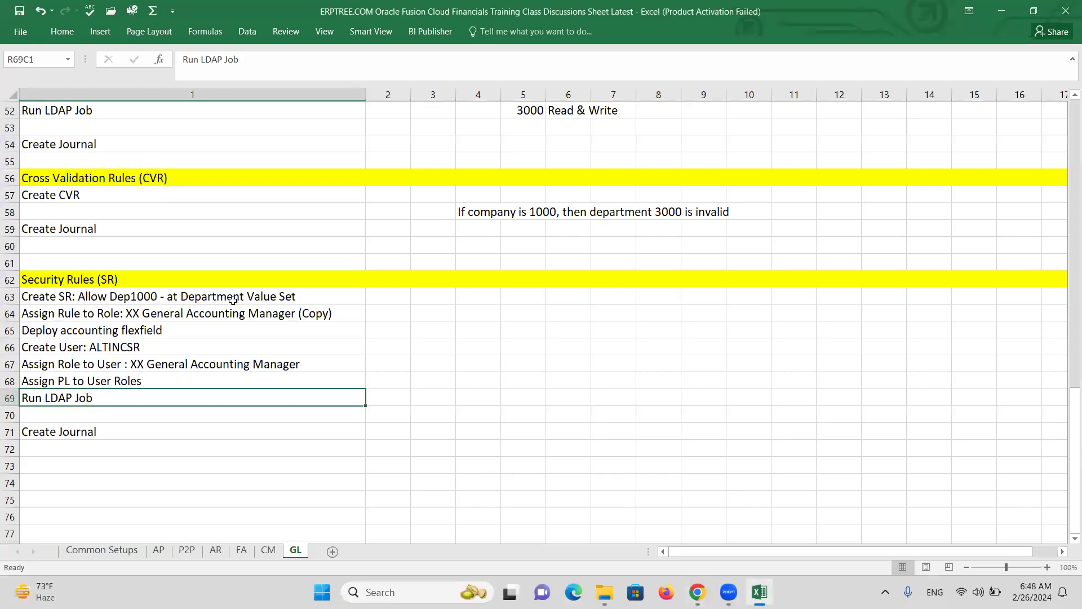
click(88, 297)
drag(88, 297, 106, 405)
click(93, 435)
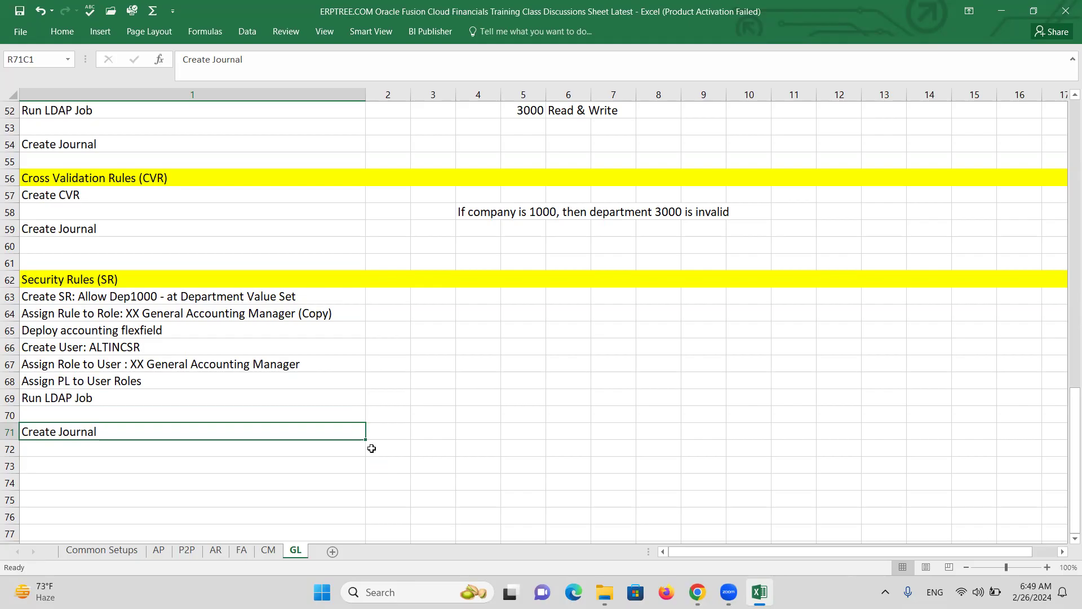
key(alt+Tab)
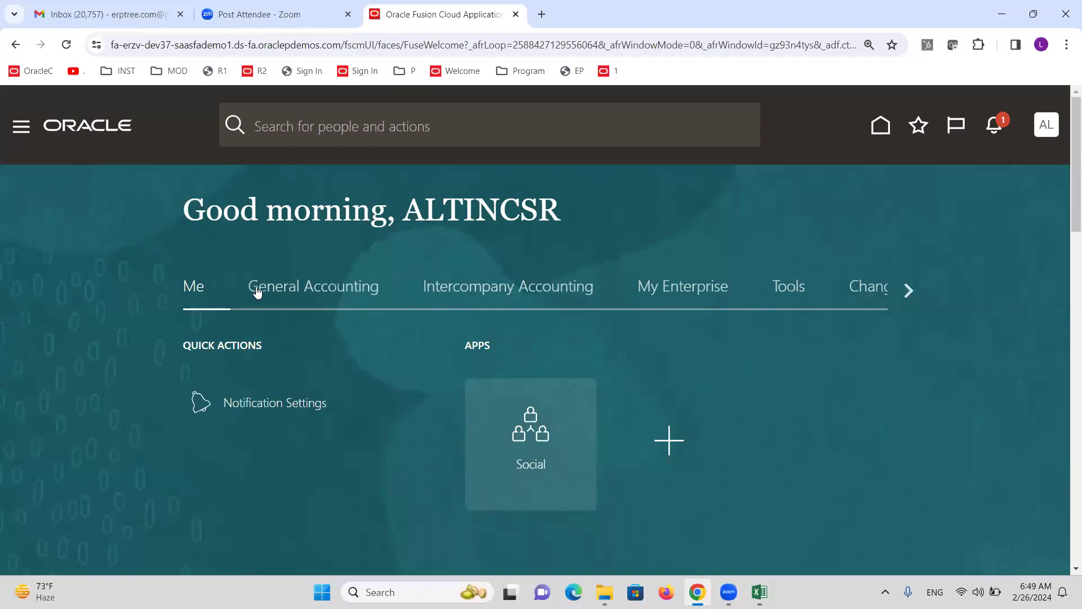
Start a new journal from General Accounting journal tasks and widen the Account column
click(279, 287)
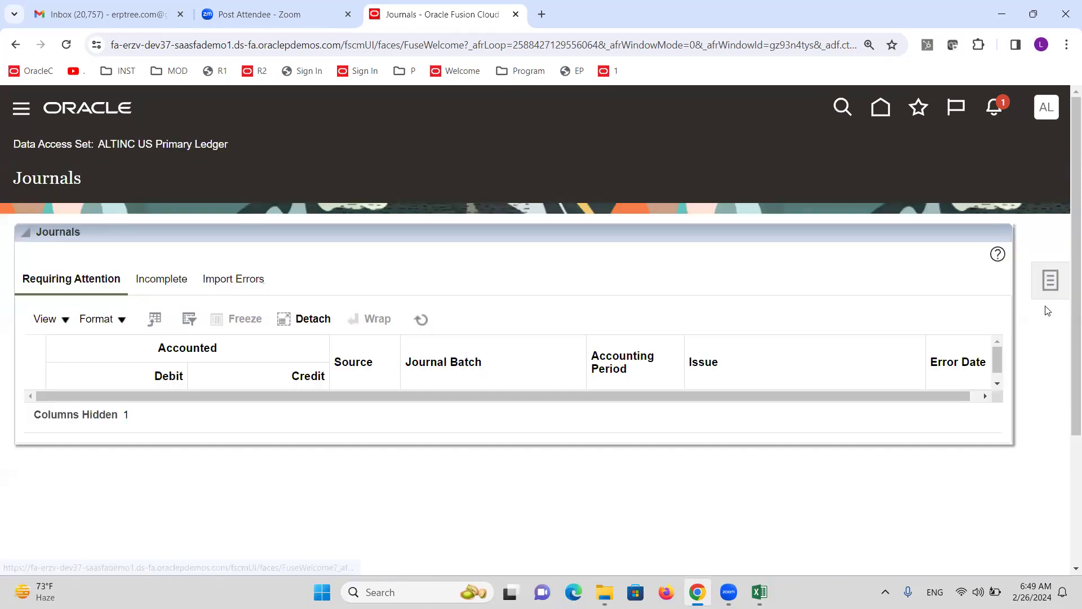
click(1050, 281)
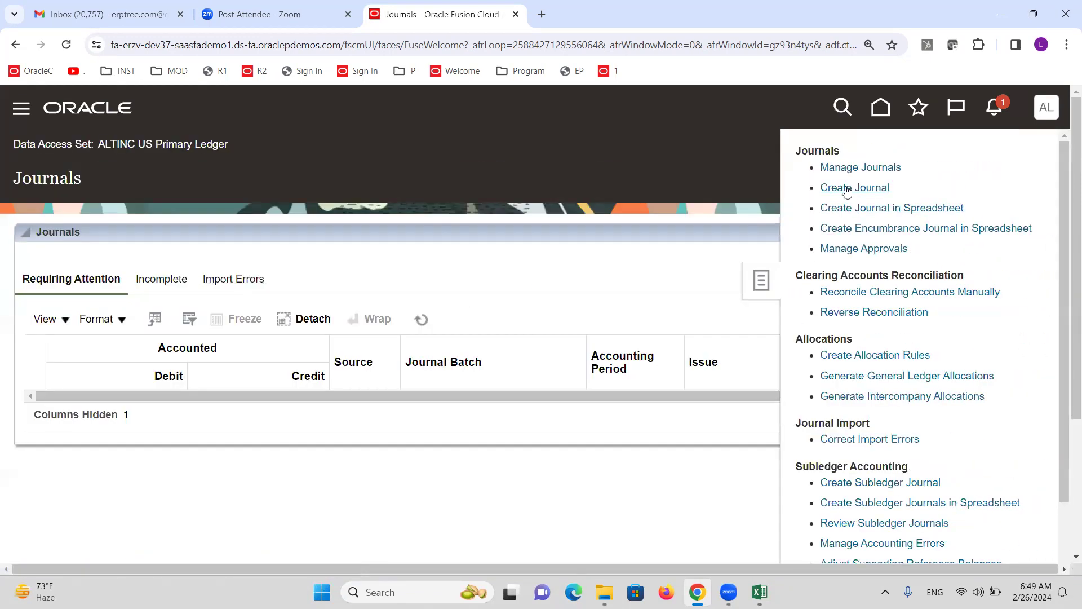
click(870, 187)
scroll(477, 275, down, 6)
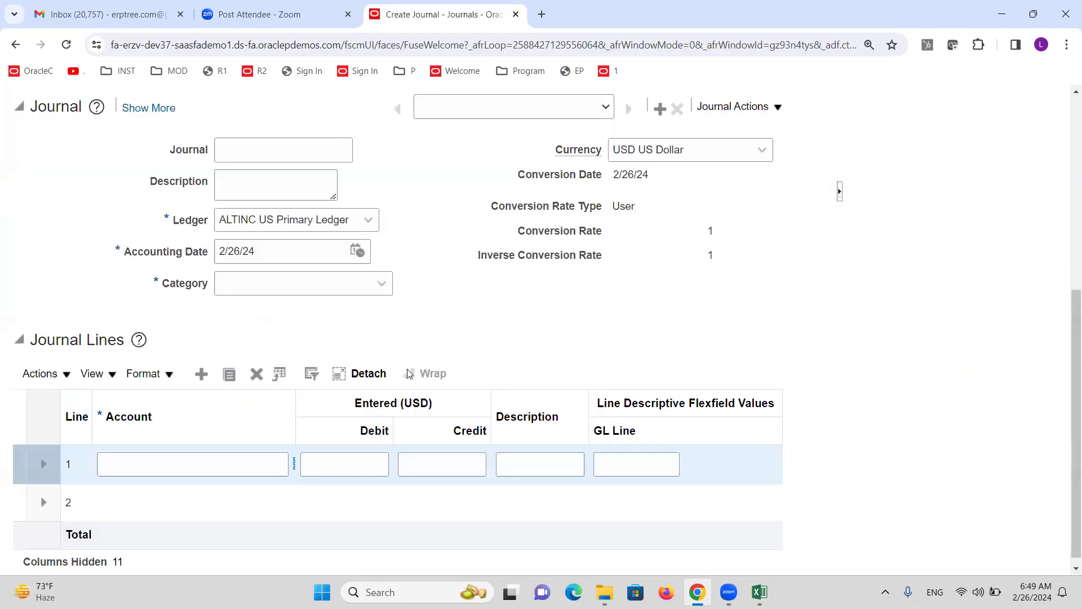
drag(302, 395, 364, 403)
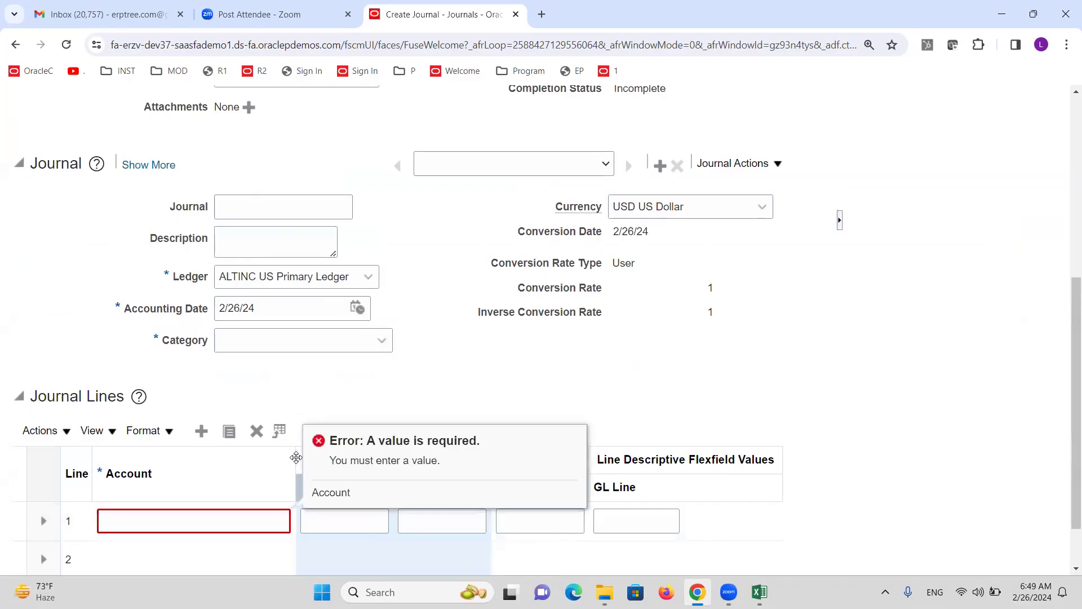
drag(317, 458, 404, 457)
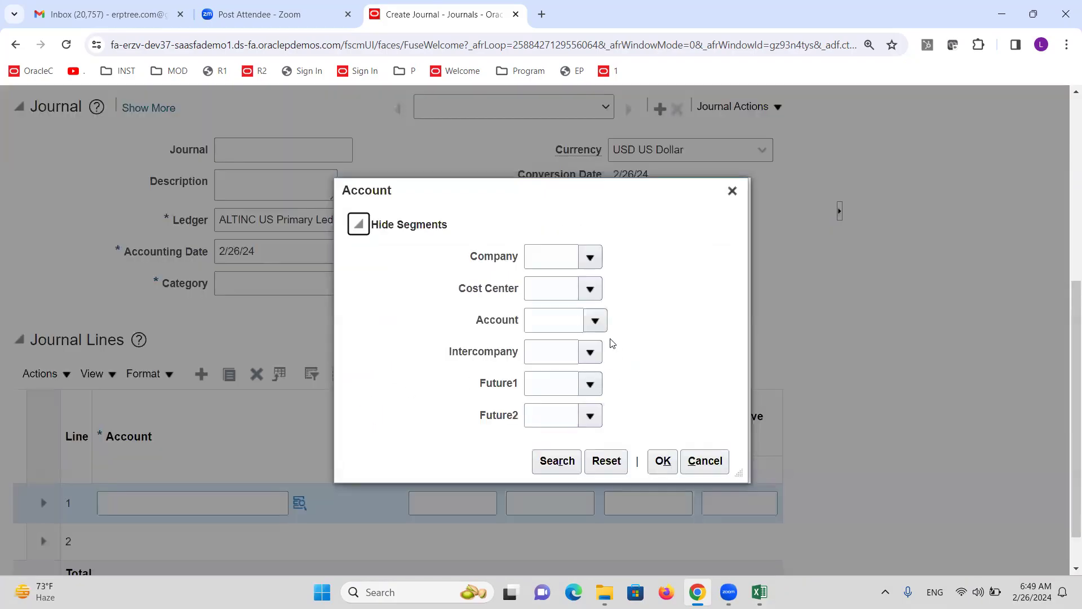
Review Cost Center (only 1000 Finance), Company, Account and Intercompany values, then close the account dialog
click(589, 289)
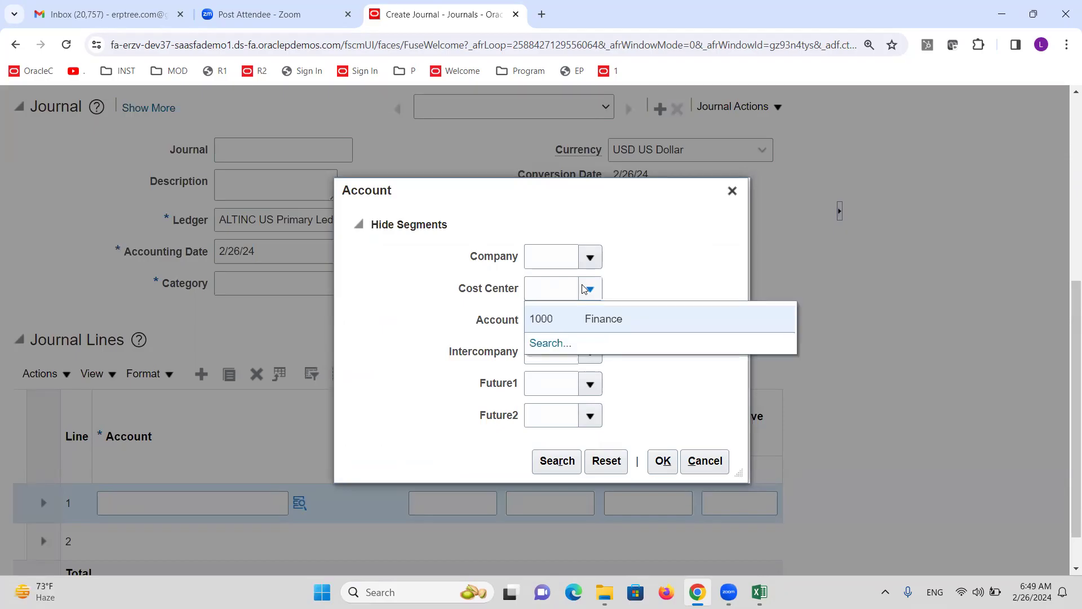
click(595, 257)
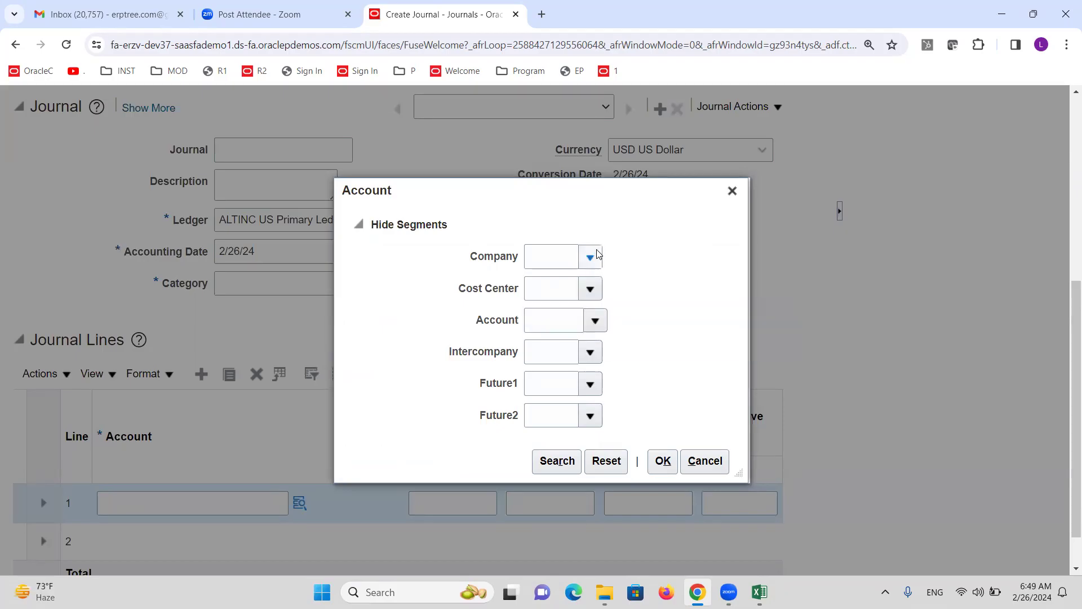
click(595, 319)
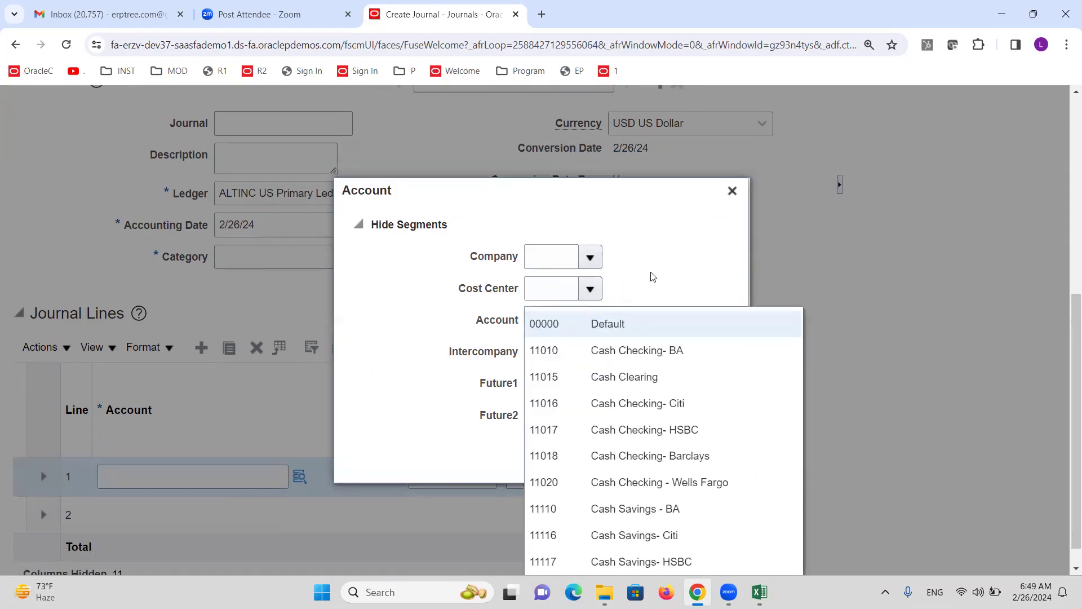
click(651, 273)
click(590, 352)
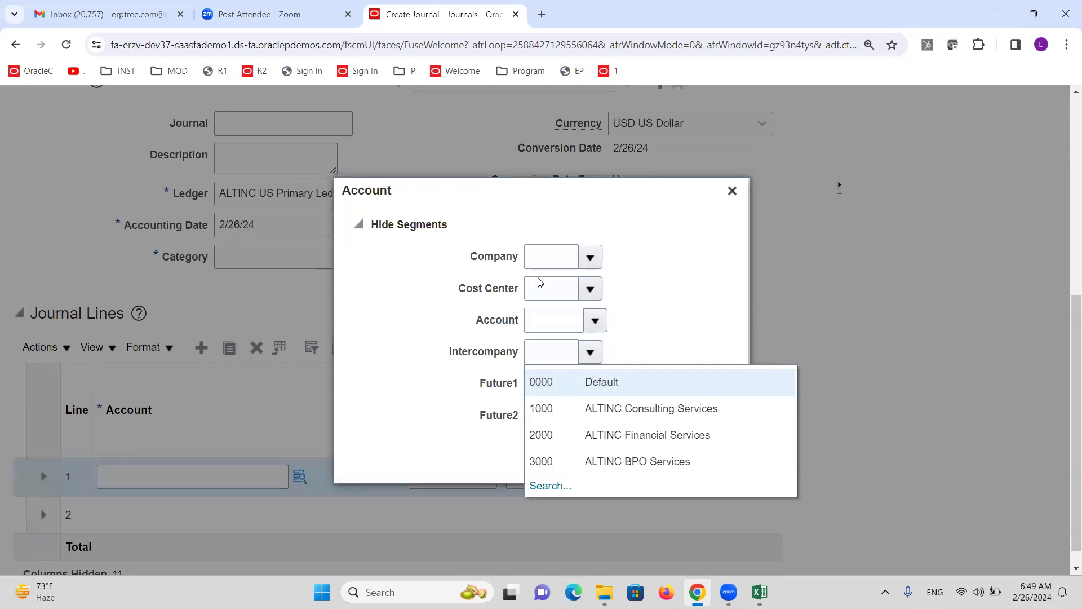
click(591, 259)
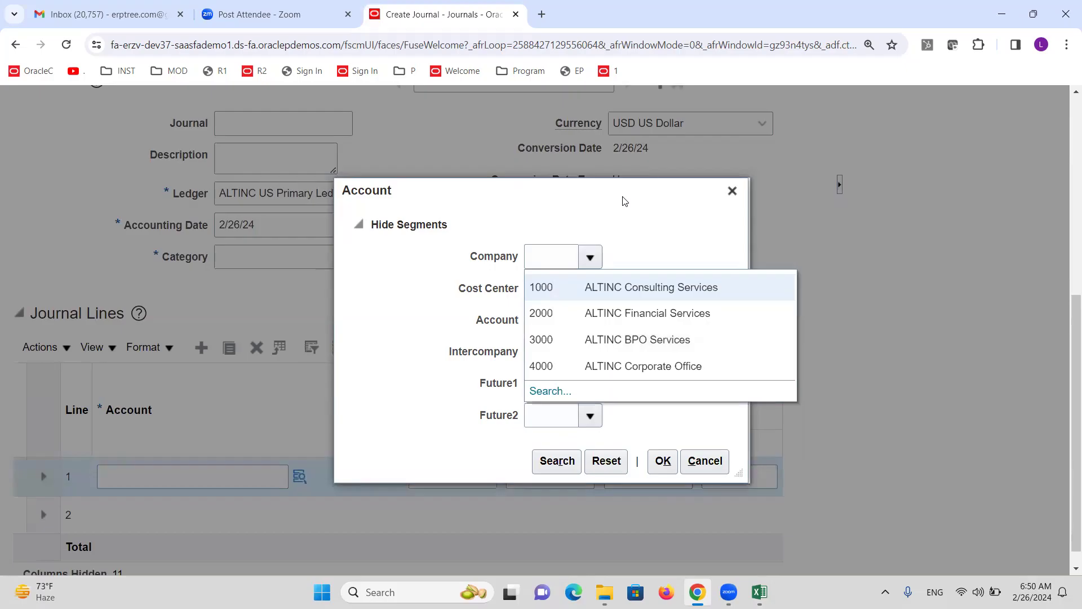
click(633, 212)
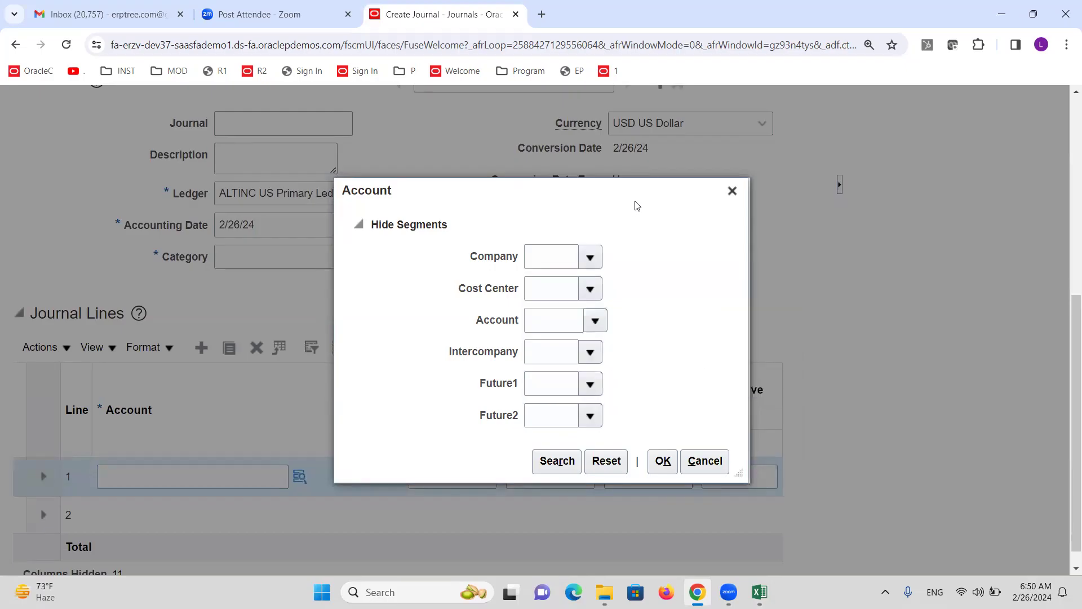
click(590, 289)
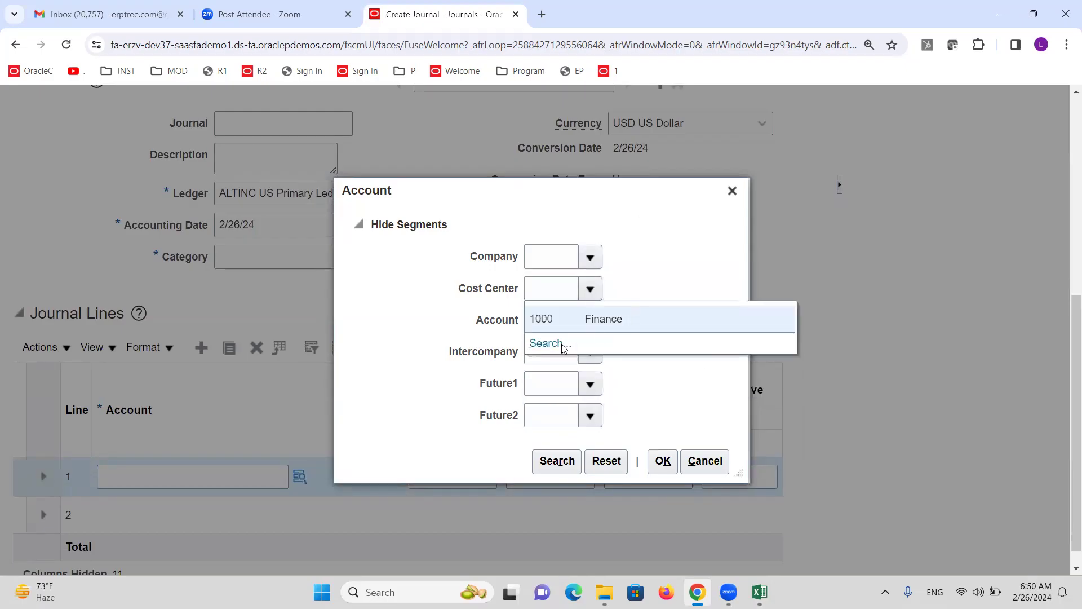
click(733, 189)
click(733, 189)
Cancel the unsaved journal and switch back to the Excel class notes
scroll(681, 319, up, 6)
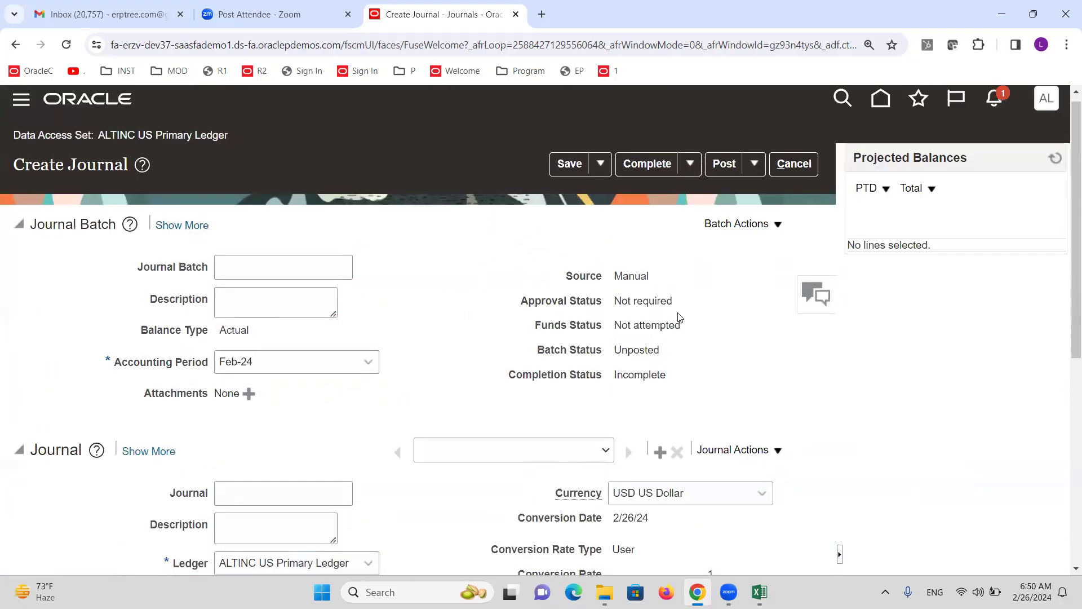
click(793, 163)
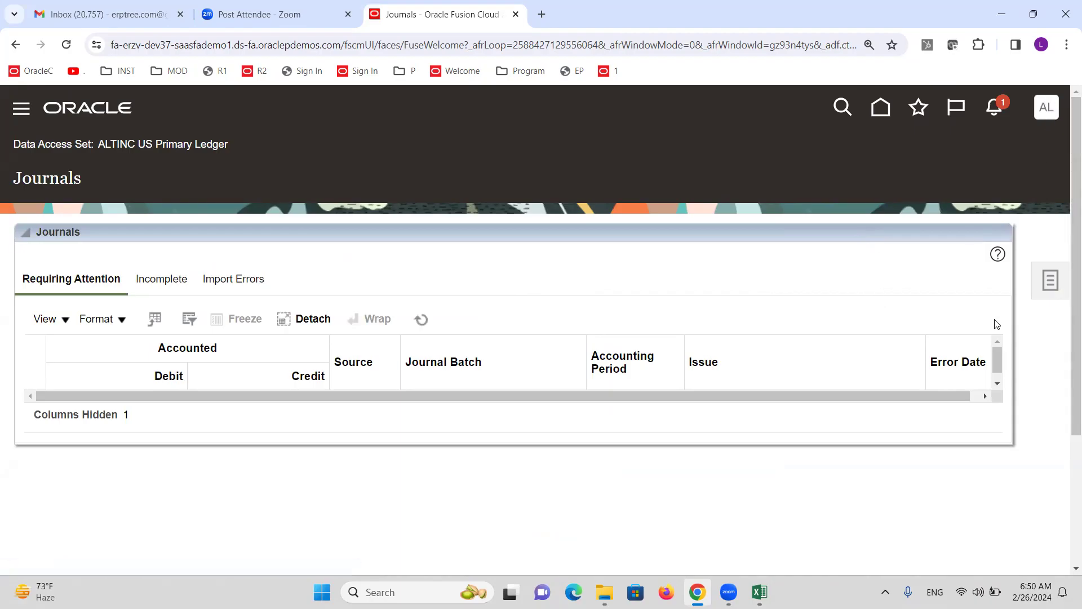
click(759, 592)
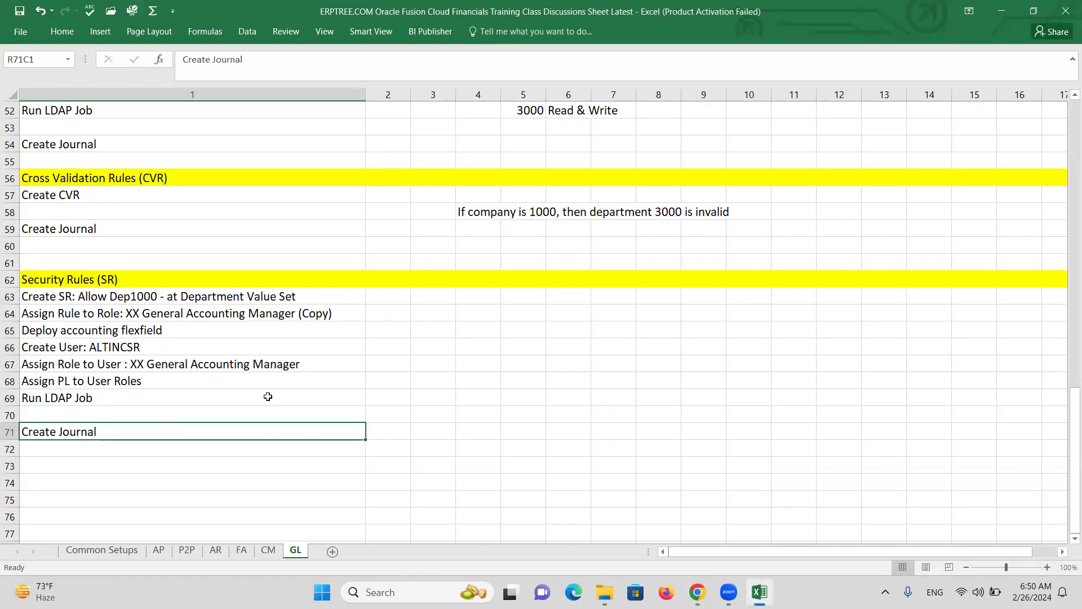
scroll(268, 383, up, 4)
scroll(261, 376, down, 1)
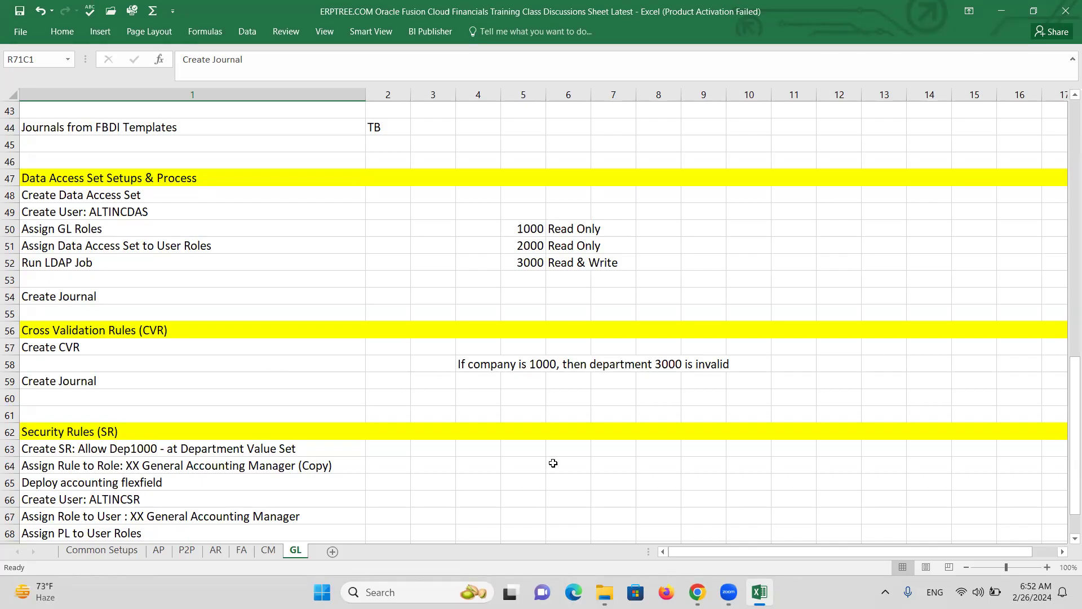
scroll(598, 490, down, 2)
scroll(598, 490, down, 1)
click(657, 398)
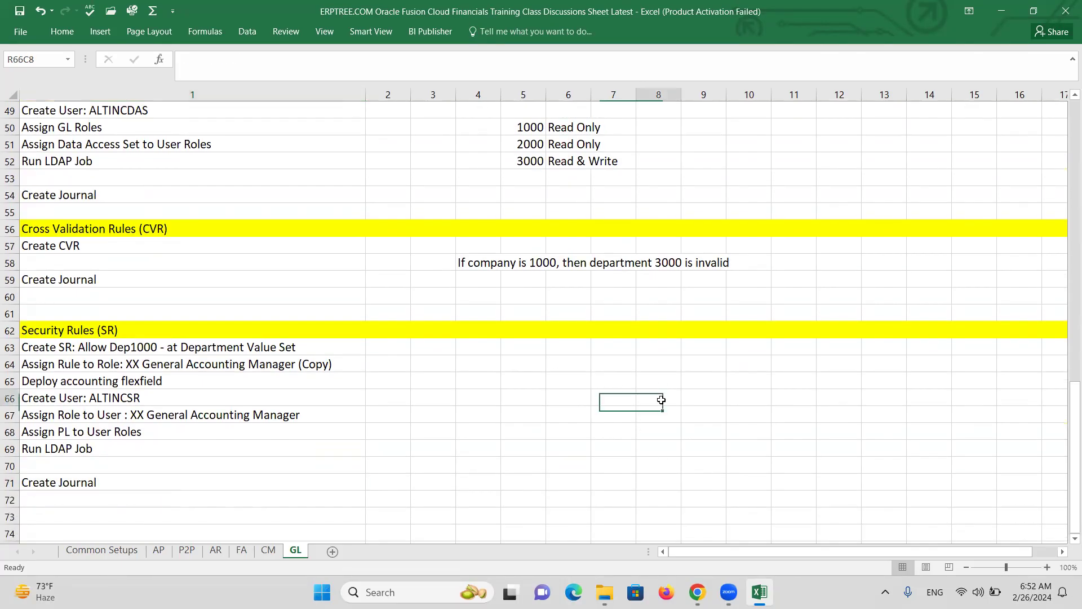
text(a)
key(BackSpace)
key(BackSpace)
text(X)
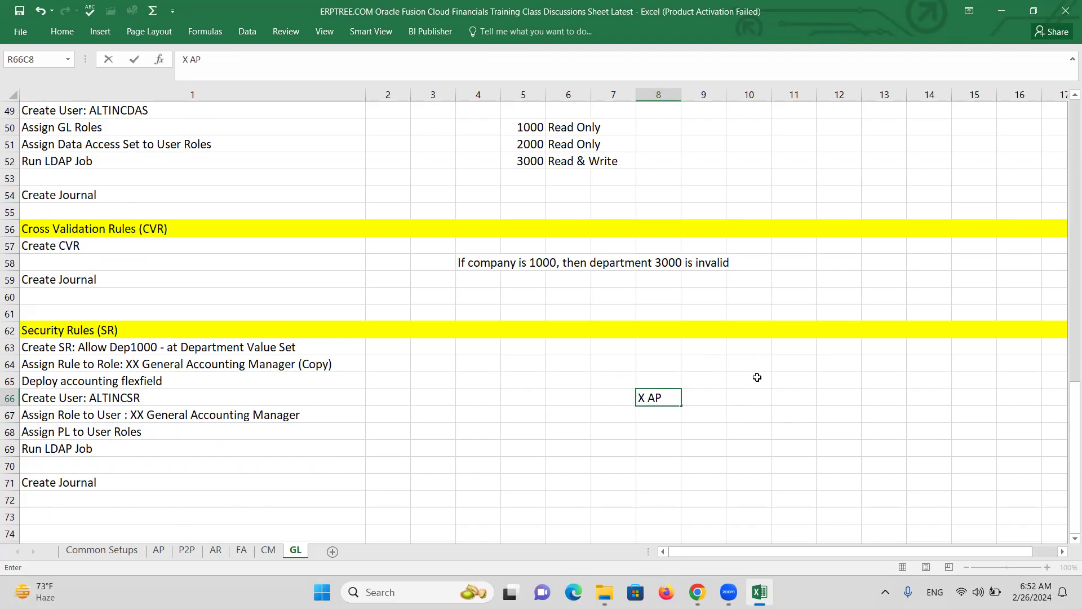
text(AP >)
key(BackSpace)
key(BackSpace)
text(<)
key(BackSpace)
text(<---SR)
click(753, 381)
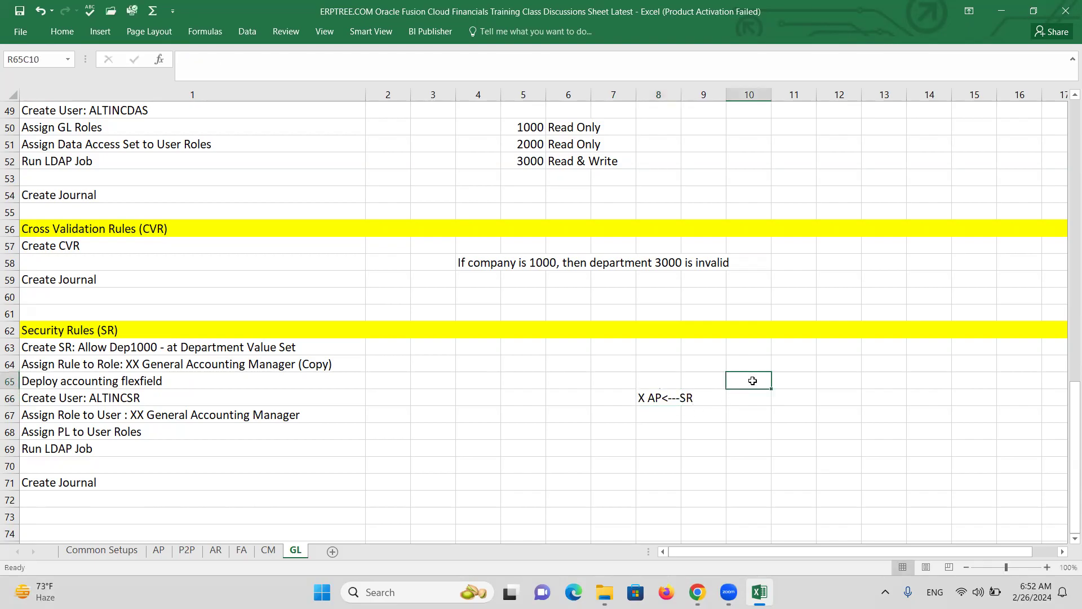
text(B)
key(BackSpace)
text(BU)
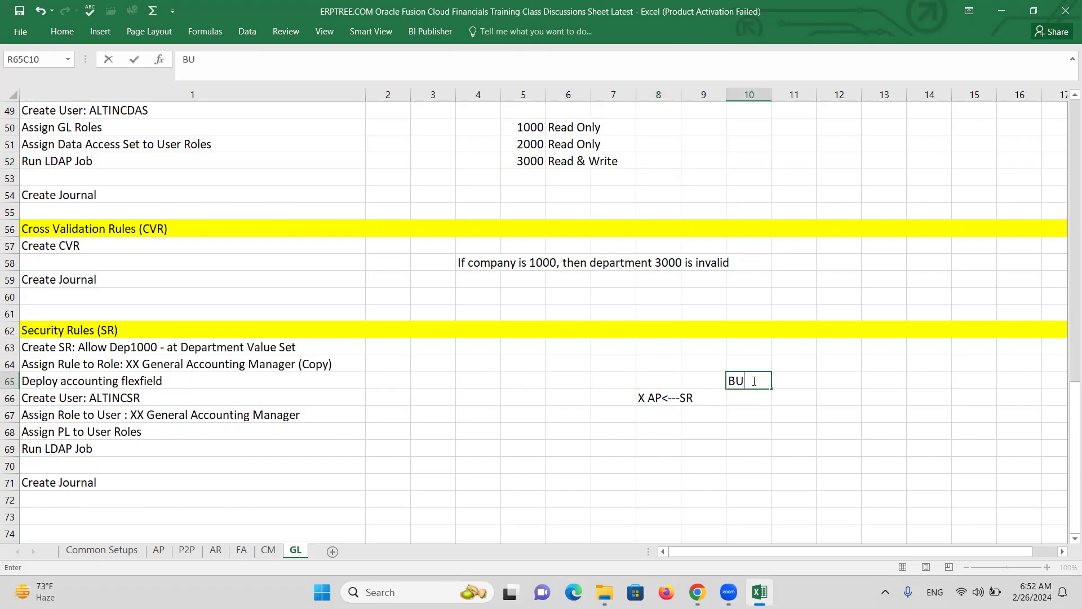
text(1)
key(Return)
text(B)
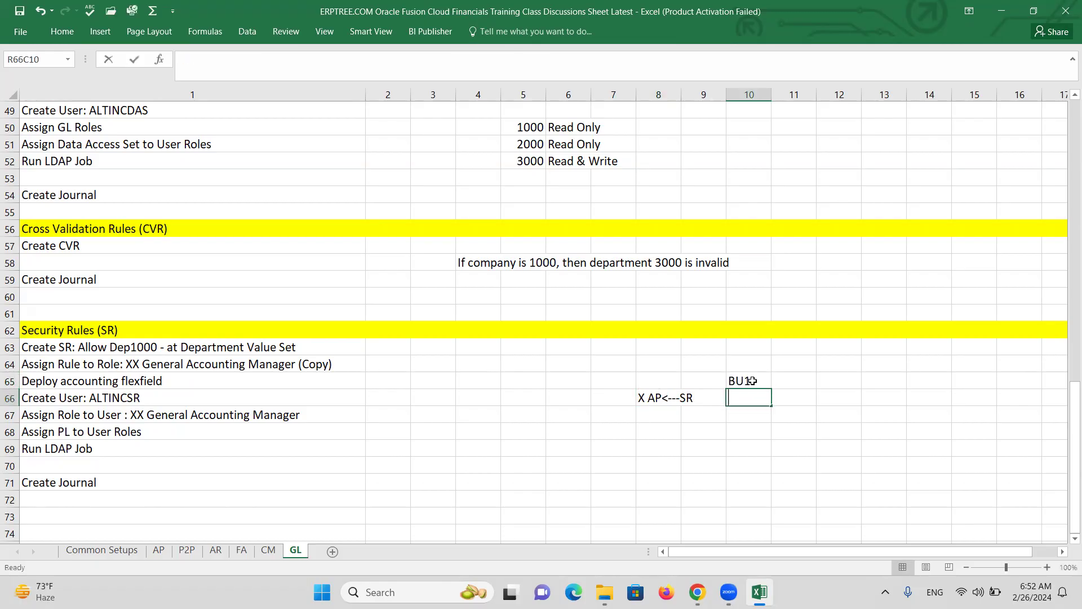
text(U2)
key(Return)
text(BU3)
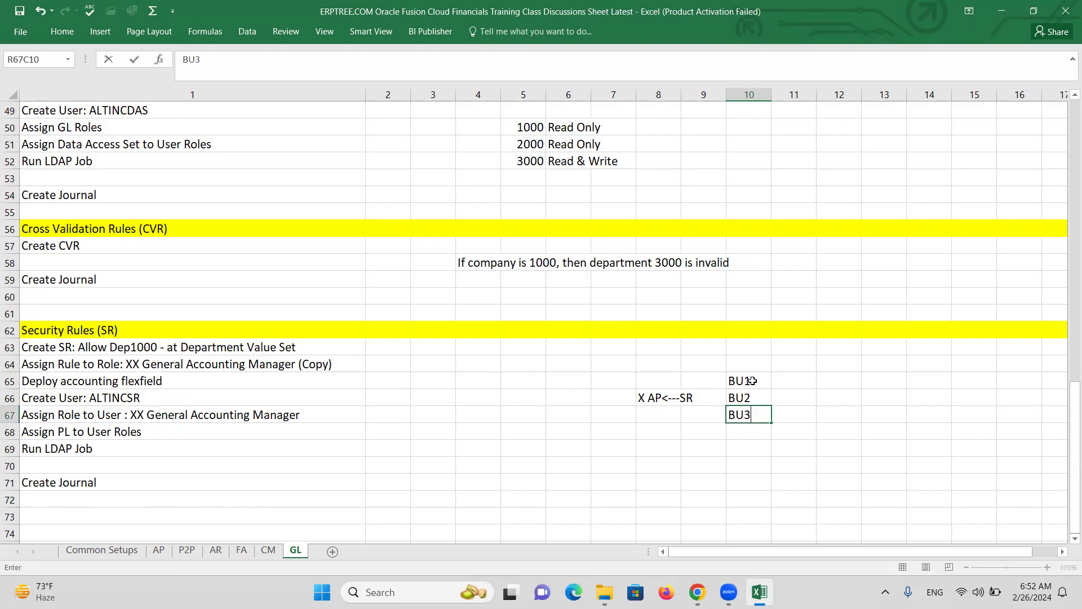
drag(758, 381, 764, 417)
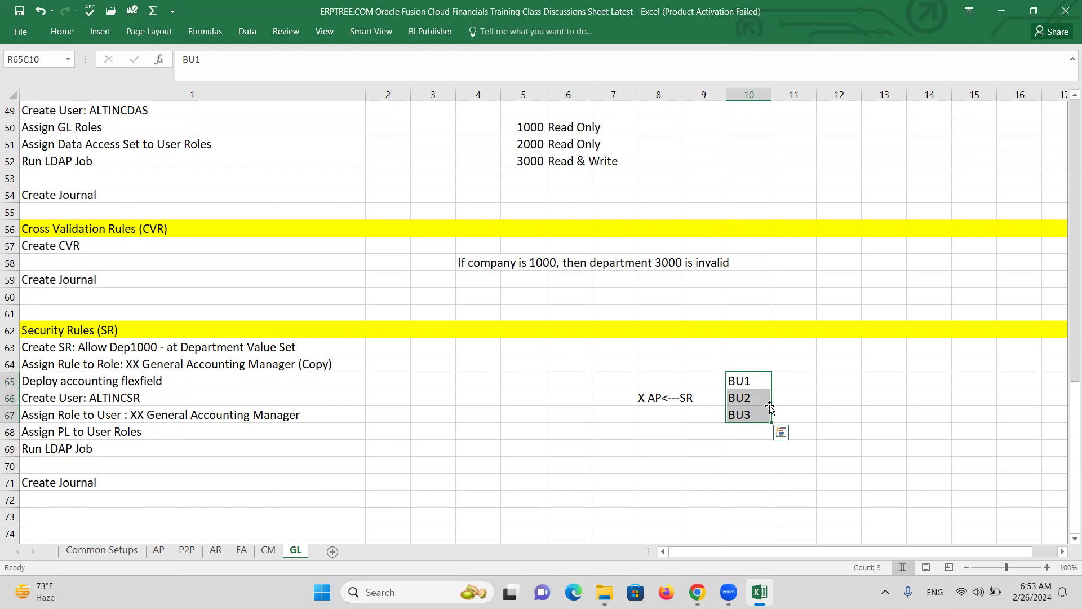
click(762, 384)
drag(760, 384, 764, 418)
click(509, 417)
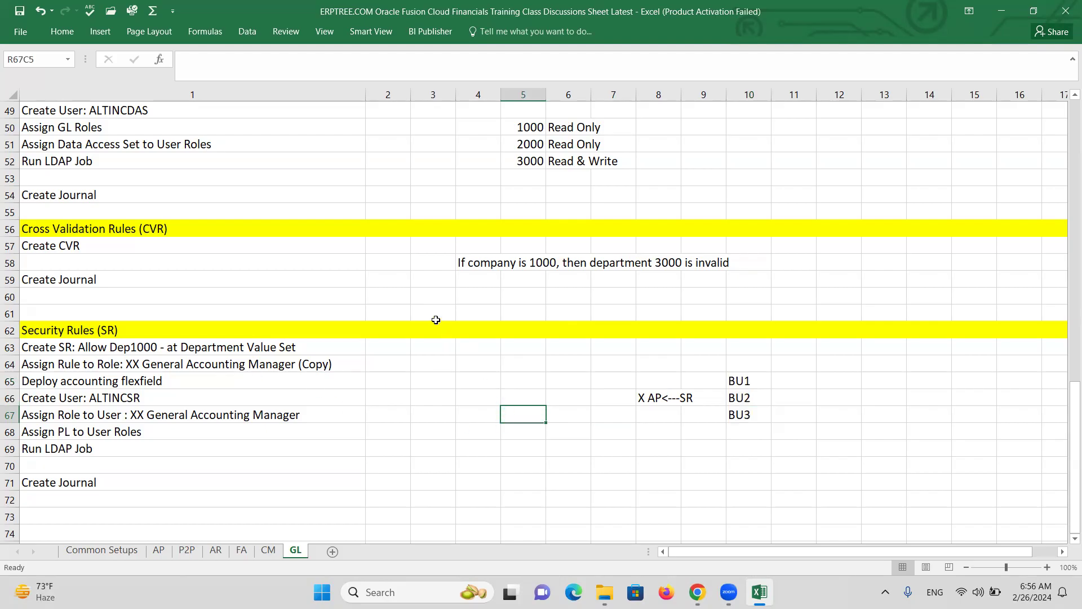
click(471, 433)
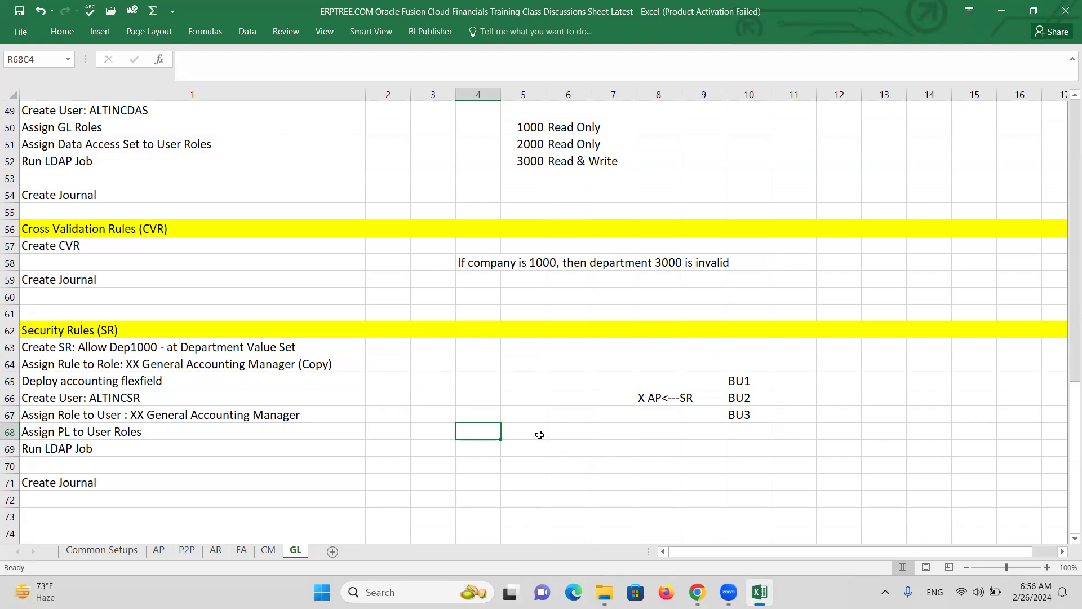
Enter the labels 'Data Acccess Set', 'SR' and 'CVR' in rows 68–70
text(Data Acccess Set)
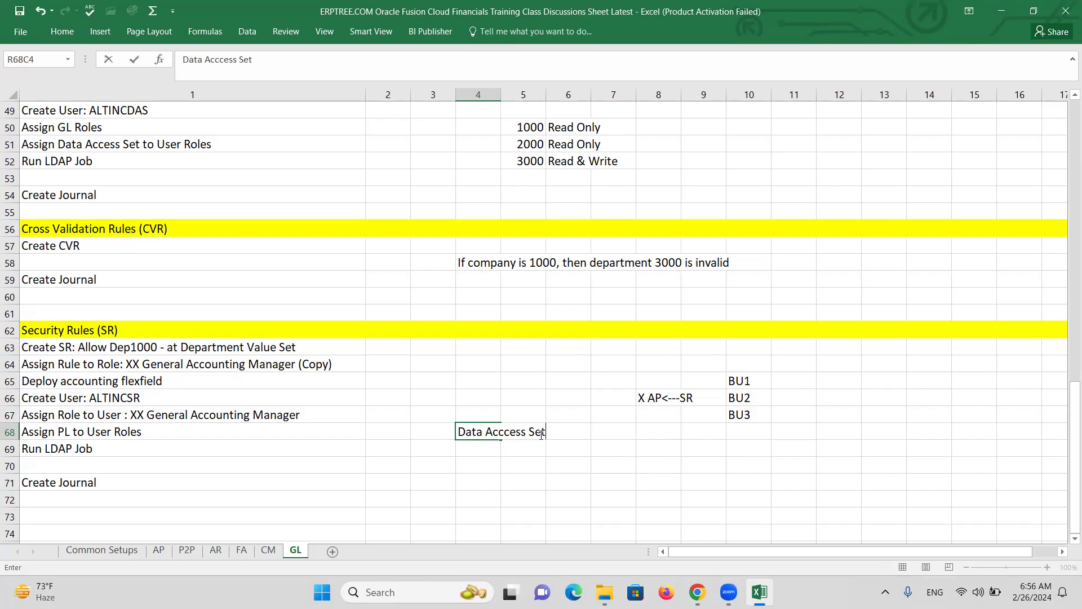
key(Return)
text(SR)
key(Return)
text(CVR)
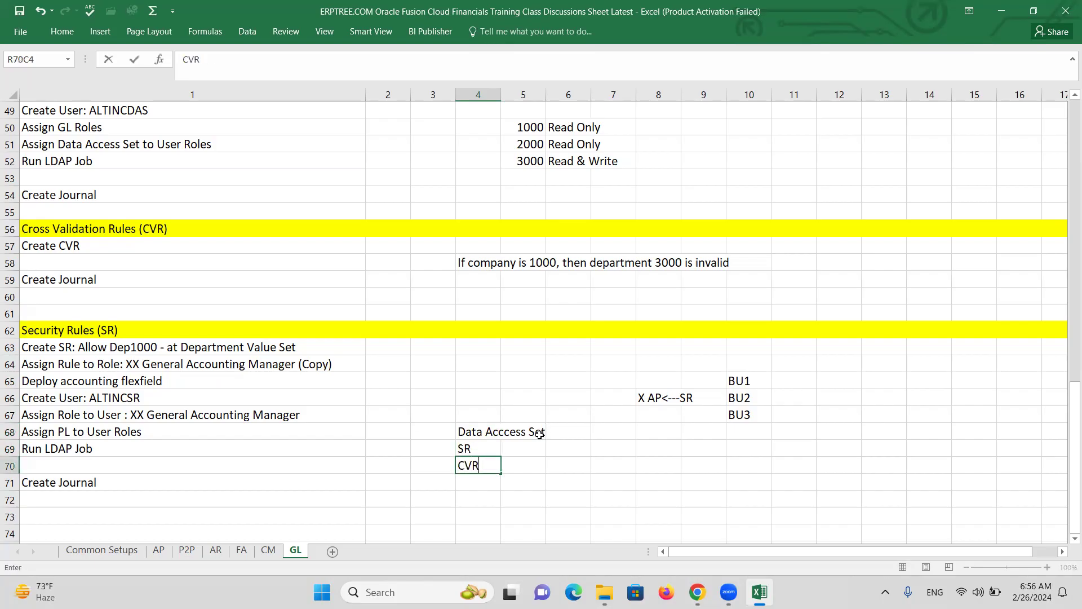
key(Tab)
Add notes 'Only for BSV - Read Only/Read & Write', 'Any Segment Values - Read & Write', 'For specific Invalid Code Combination' beside them
click(573, 433)
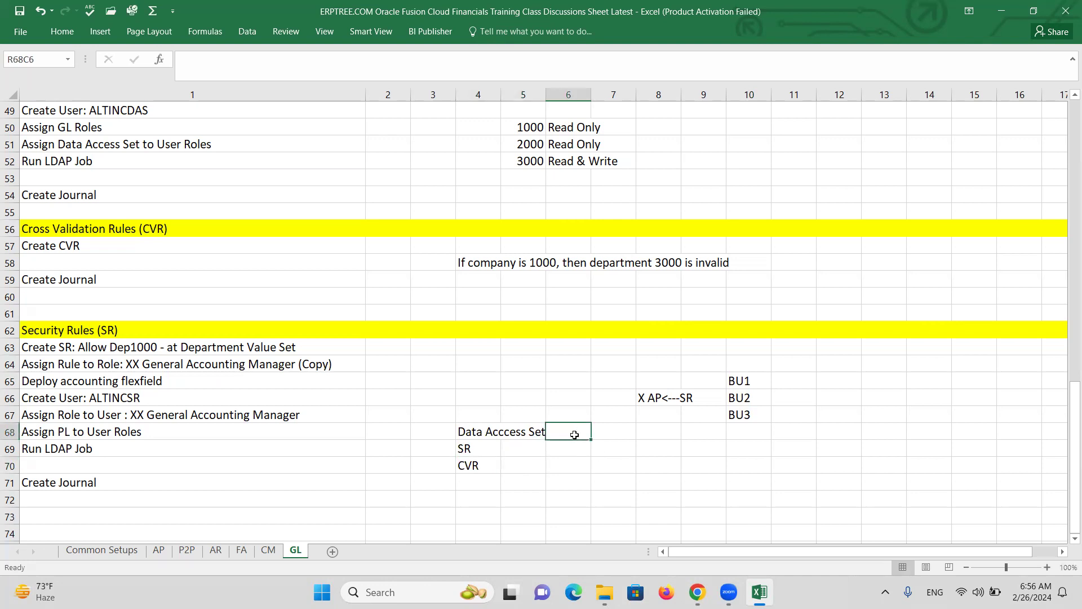
text(on)
key(BackSpace)
key(BackSpace)
text(Only)
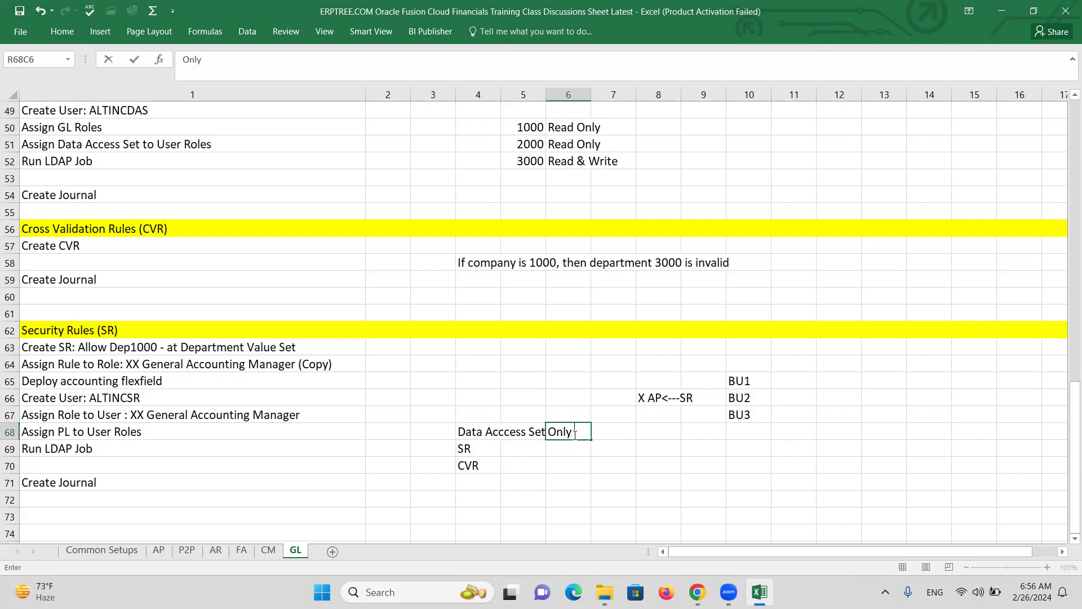
text( for BSV - Read Only/Read)
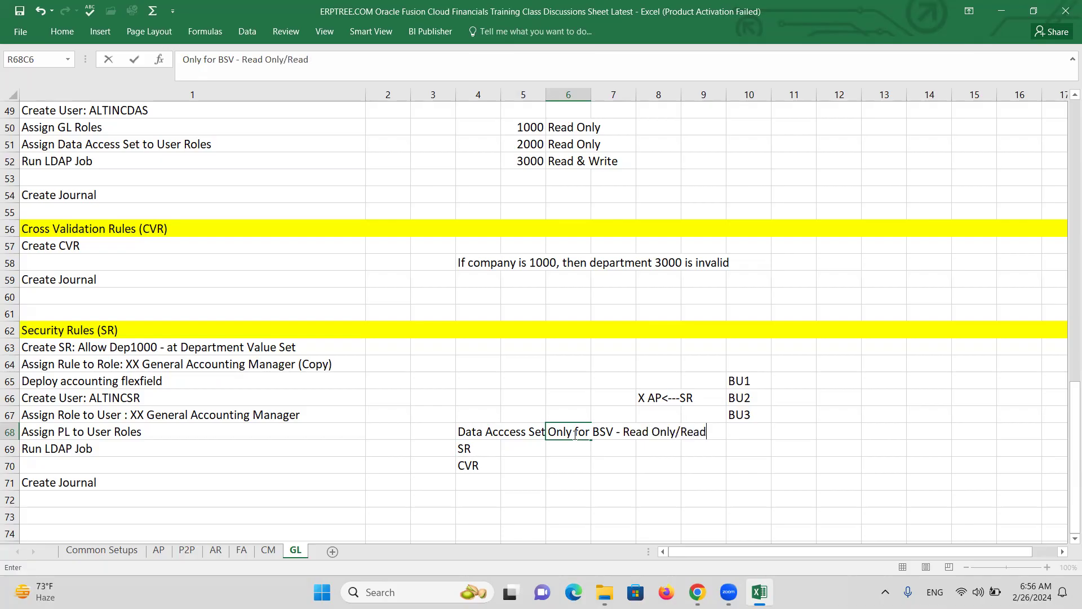
text( & Write)
click(561, 451)
text(Any Segment Values - Read)
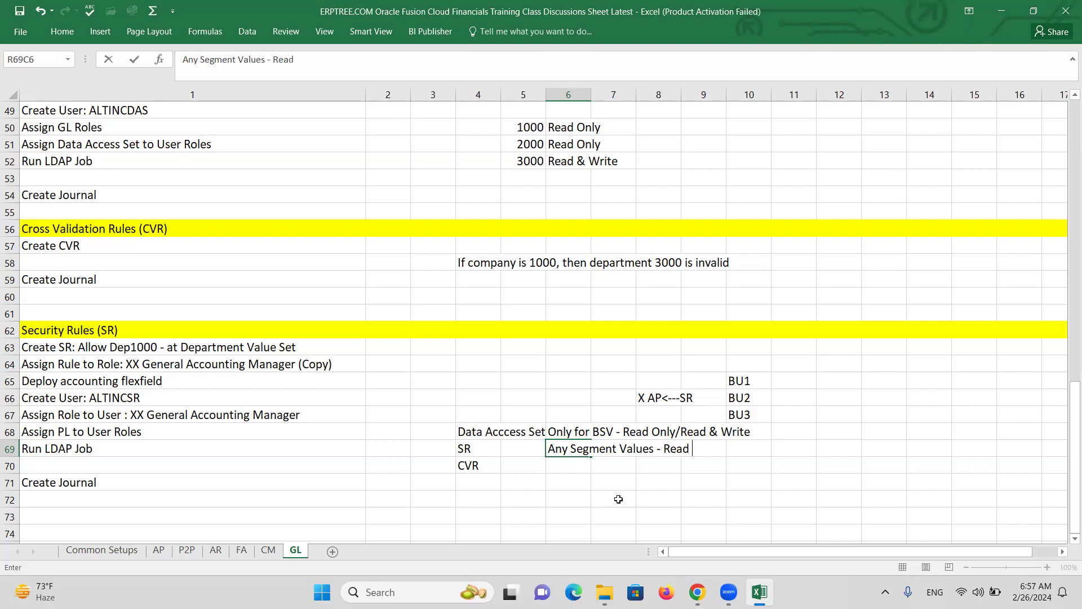
text( & Write)
click(572, 464)
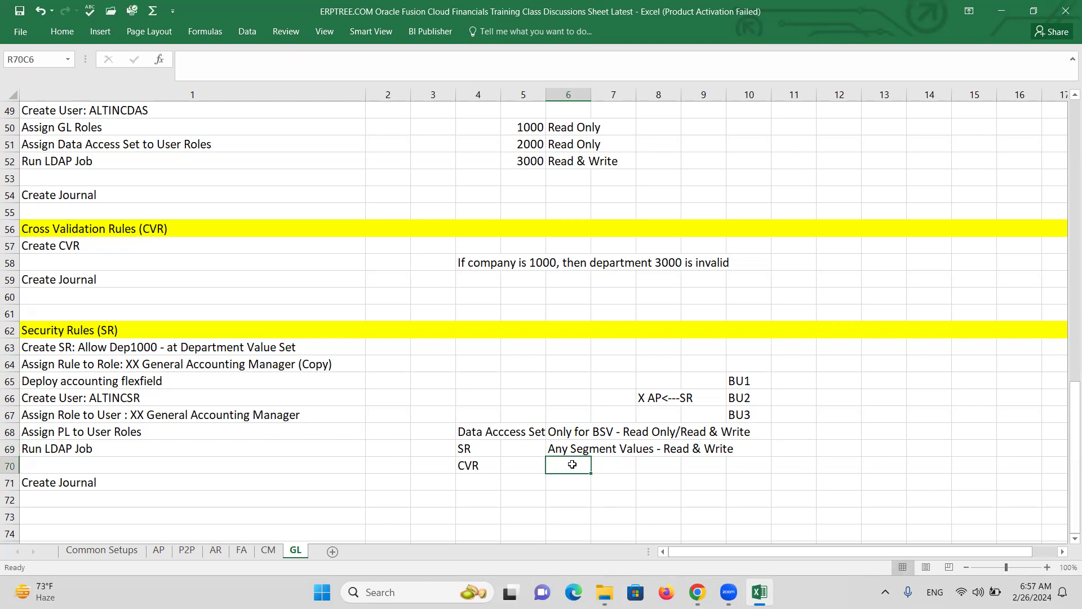
text(F)
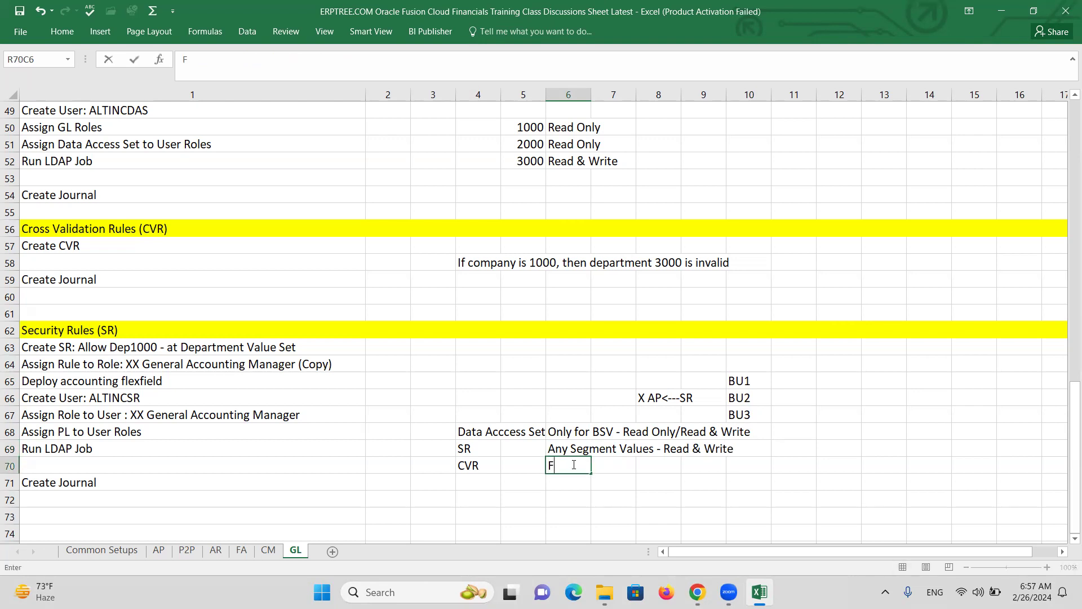
text(or specific In)
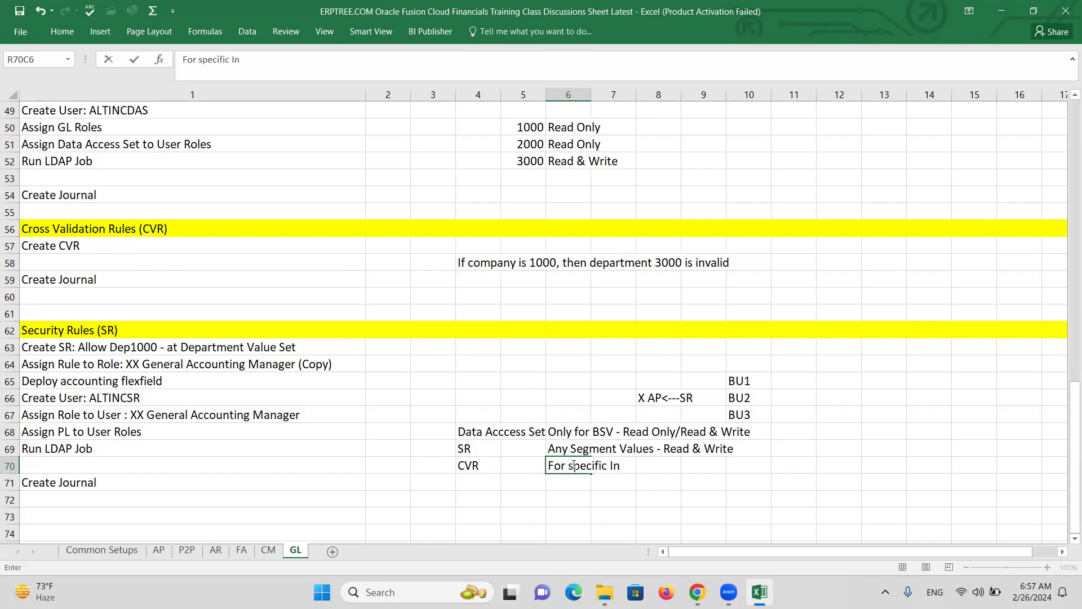
text(valid Code Combination)
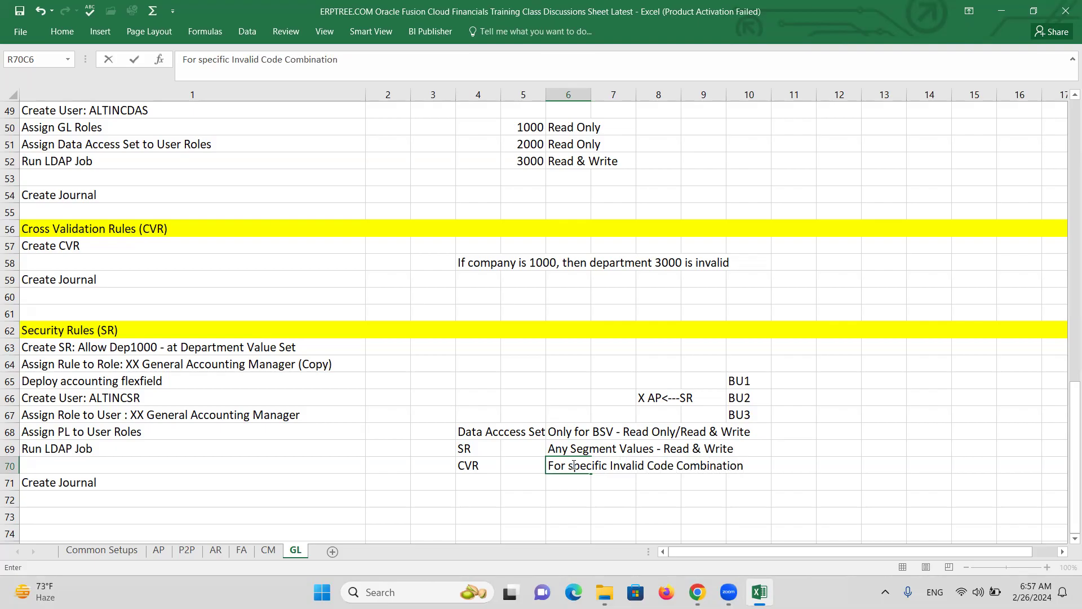
click(573, 483)
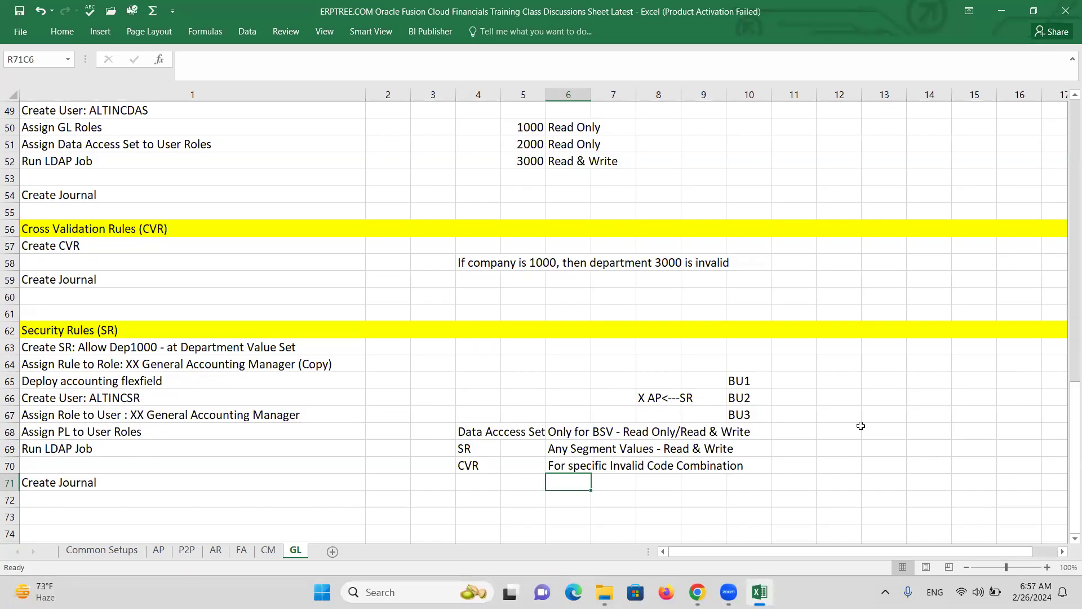
click(133, 414)
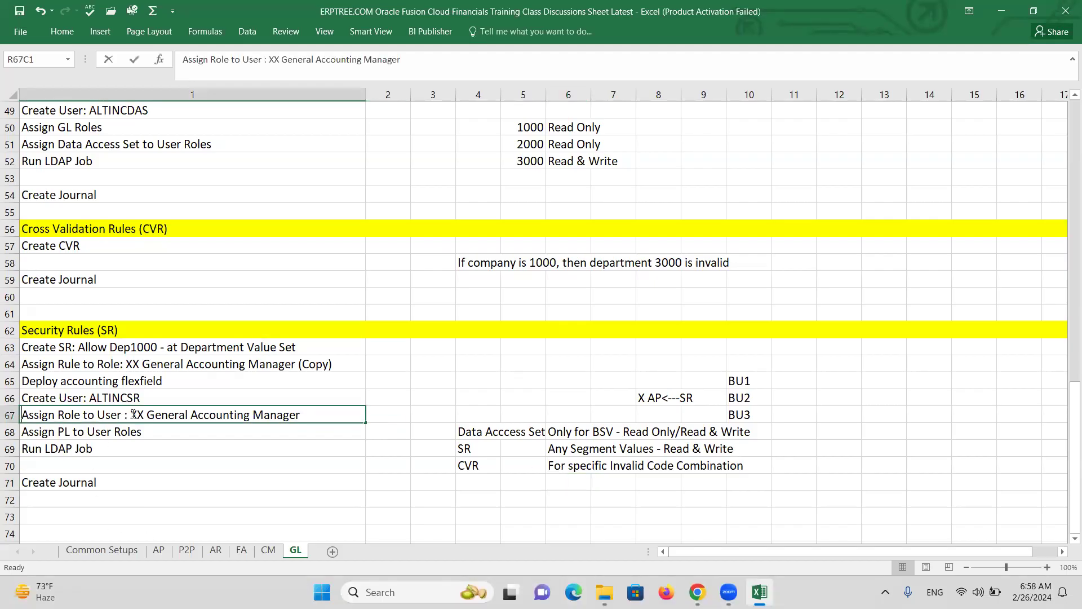
double_click(133, 414)
drag(133, 414, 307, 413)
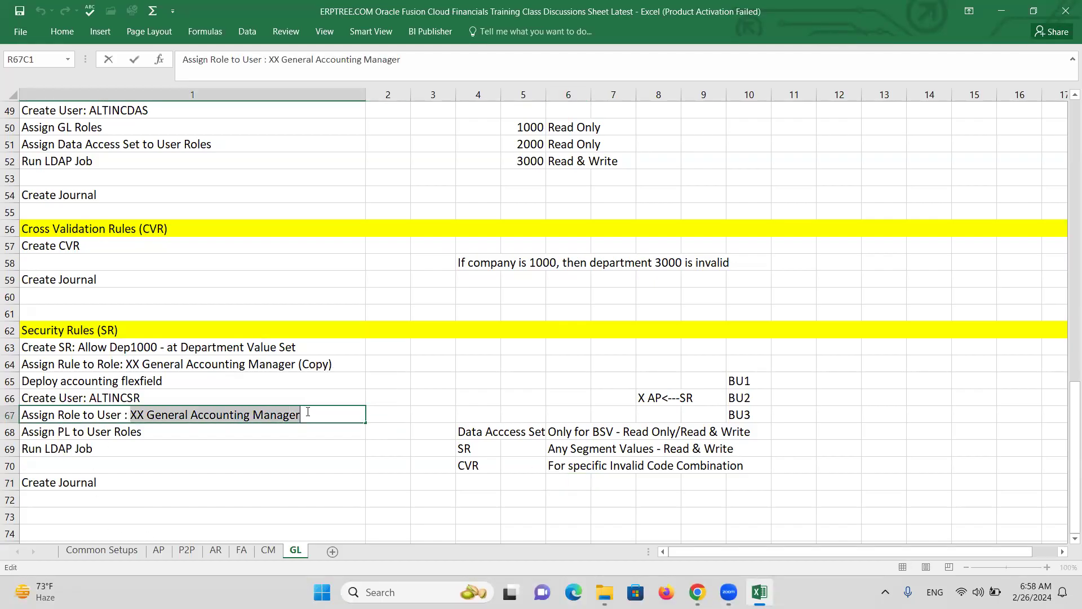
key(ctrl+c)
click(871, 414)
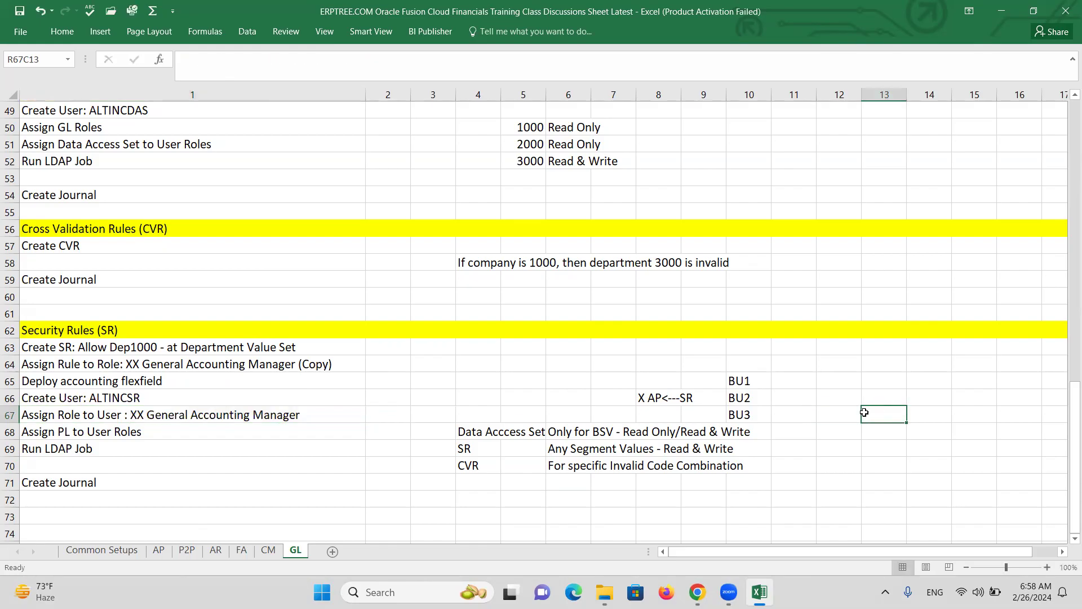
key(ctrl+v)
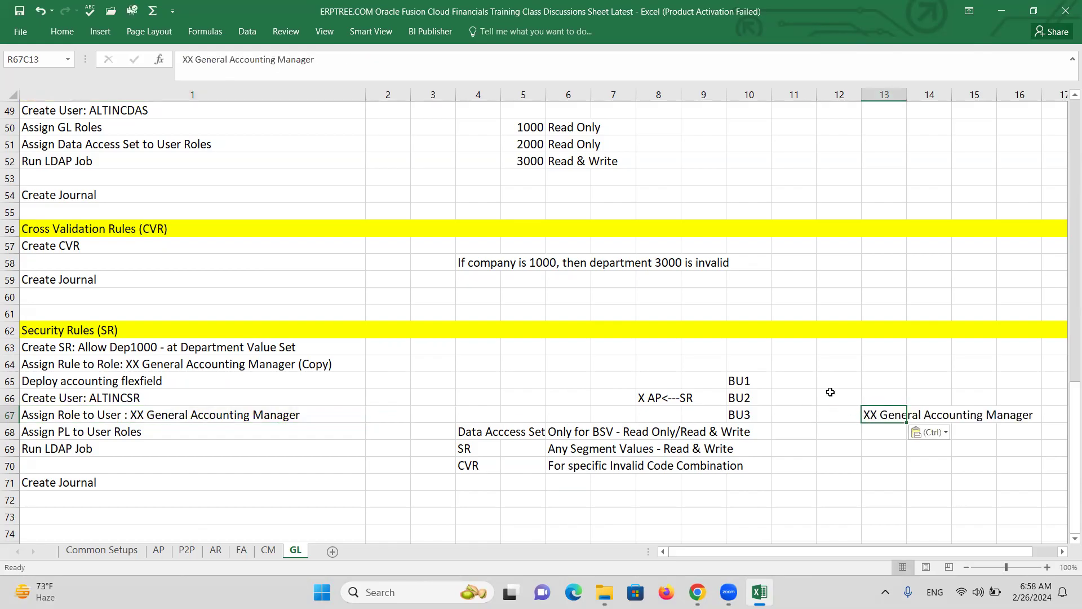
click(835, 397)
text(X)
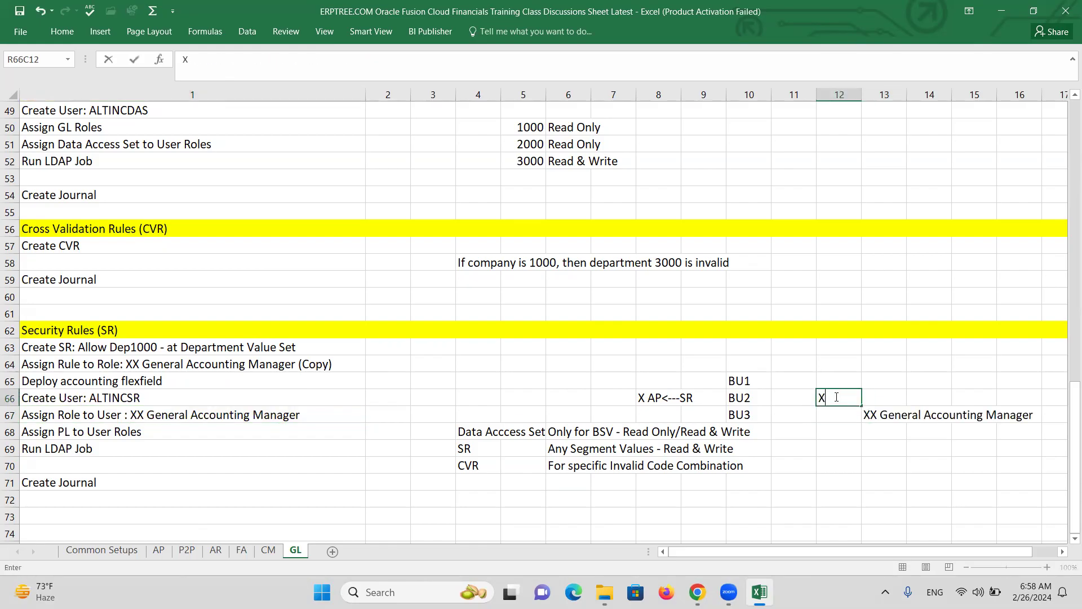
key(Return)
text(Y)
key(Tab)
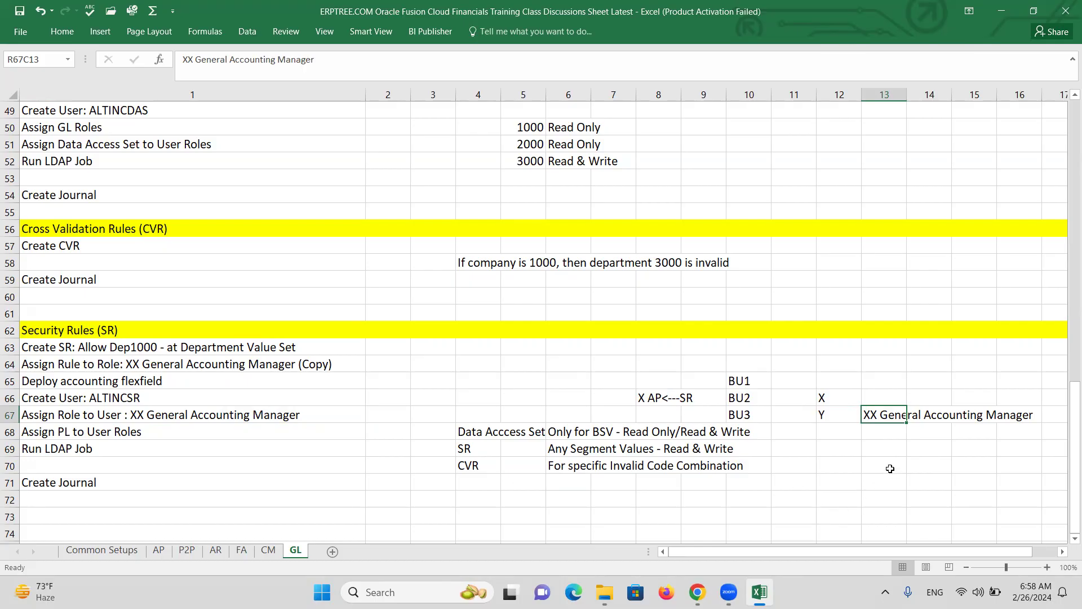
key(ctrl+c)
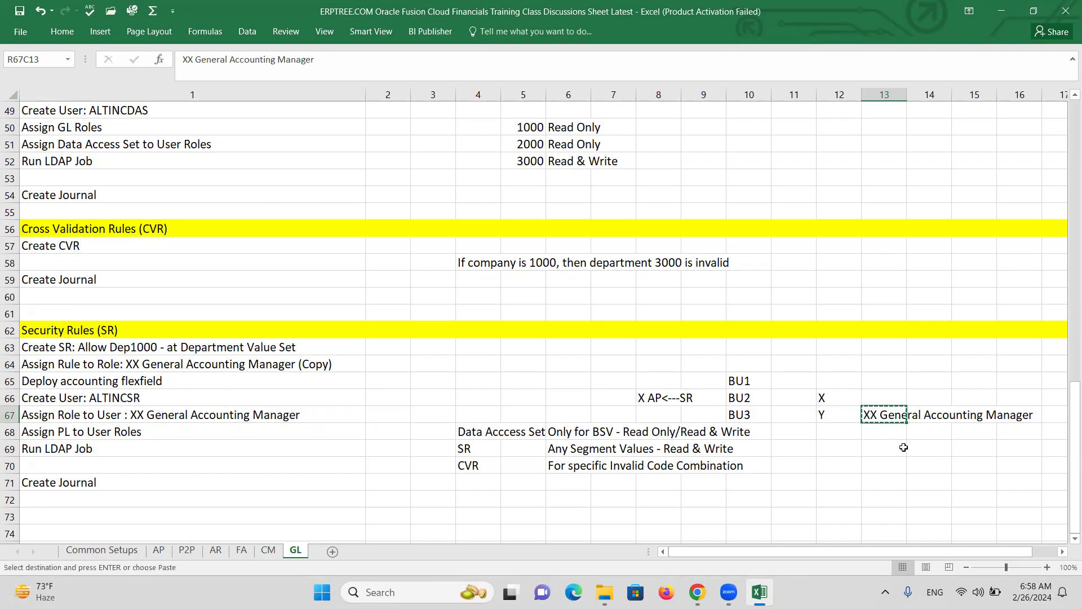
double_click(879, 415)
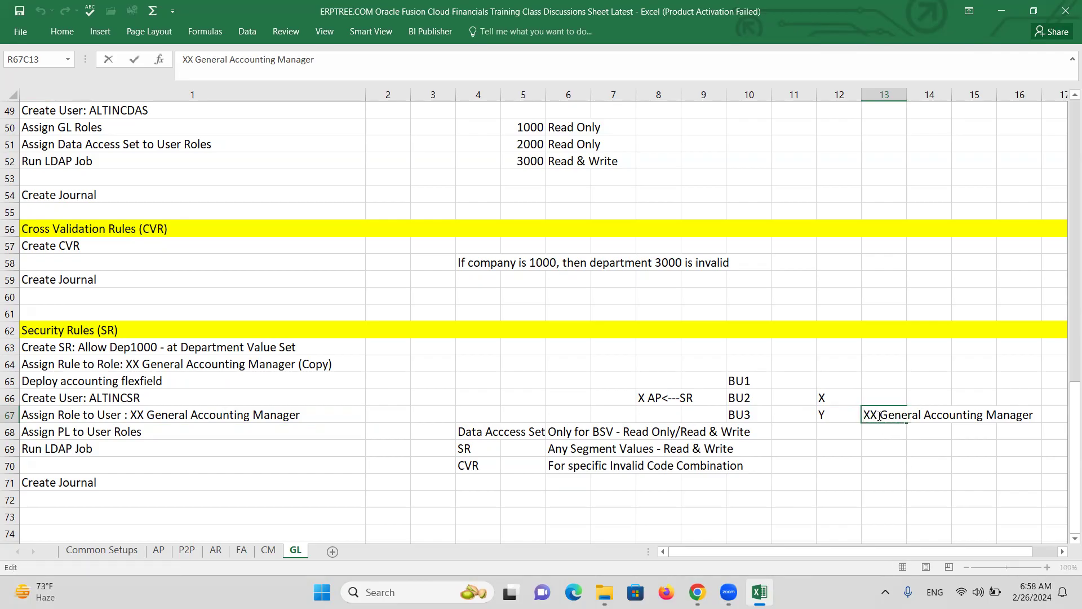
key(BackSpace)
text(Y)
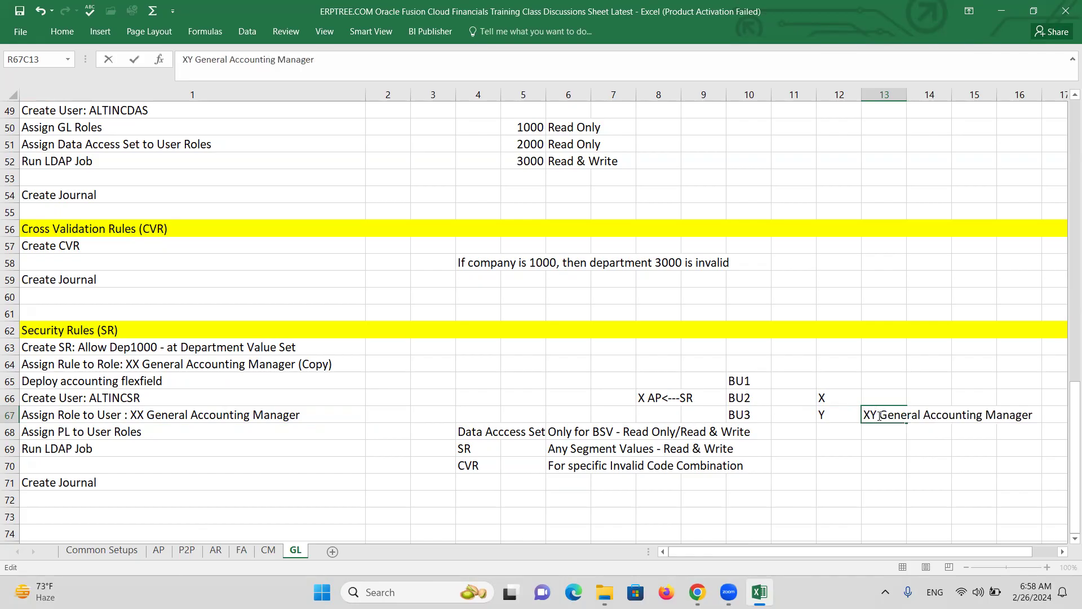
click(876, 397)
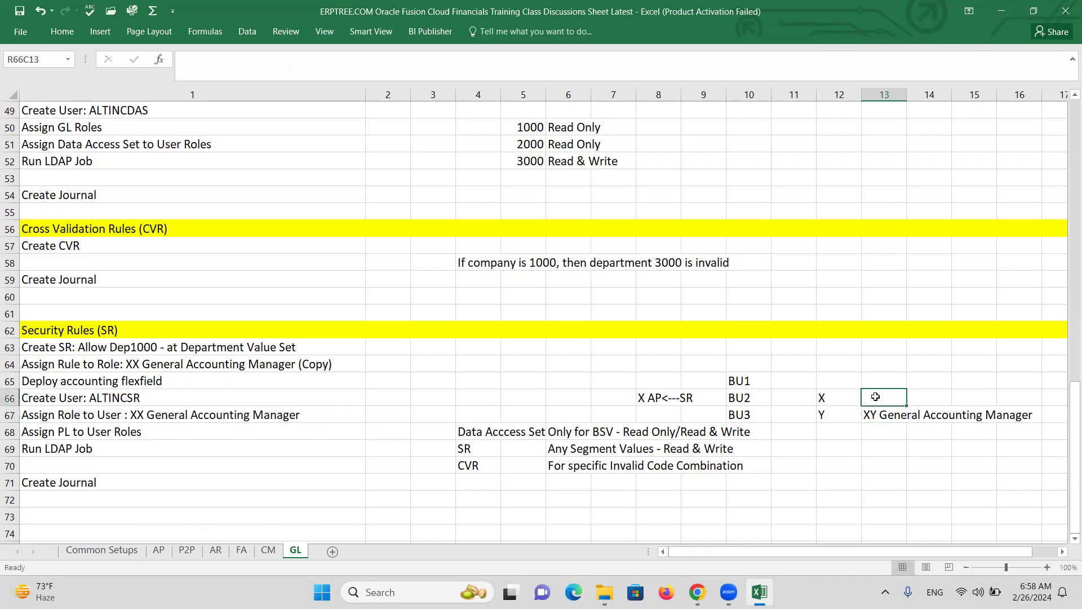
click(832, 416)
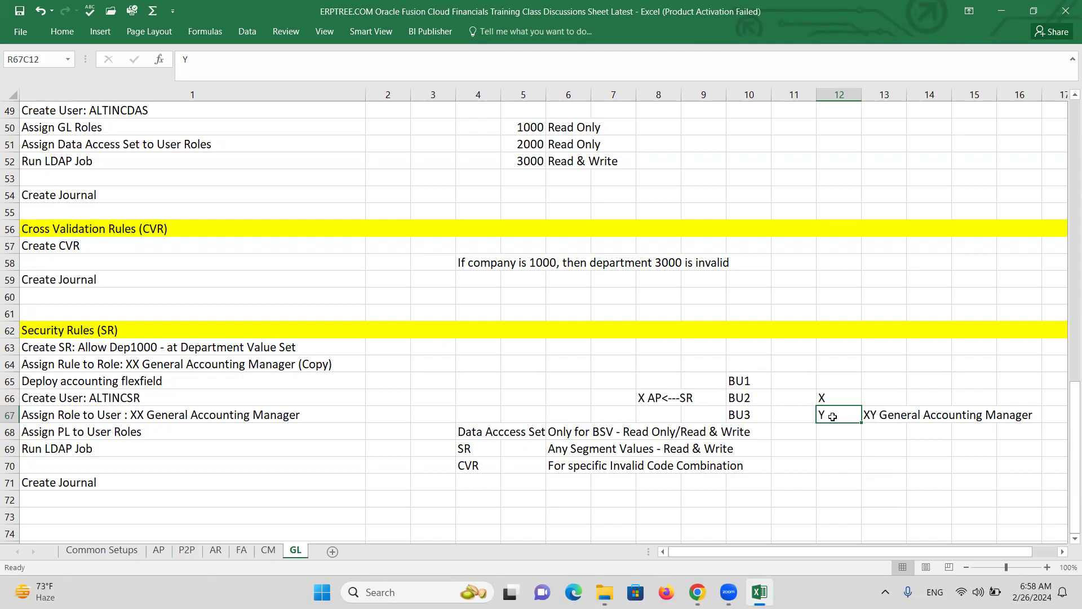
click(831, 398)
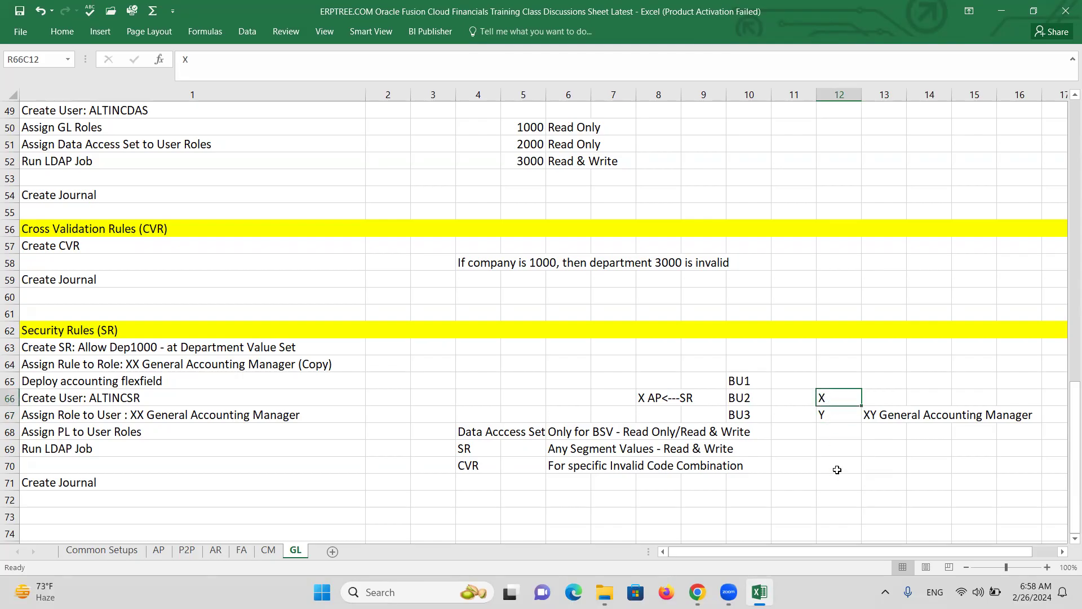
click(883, 398)
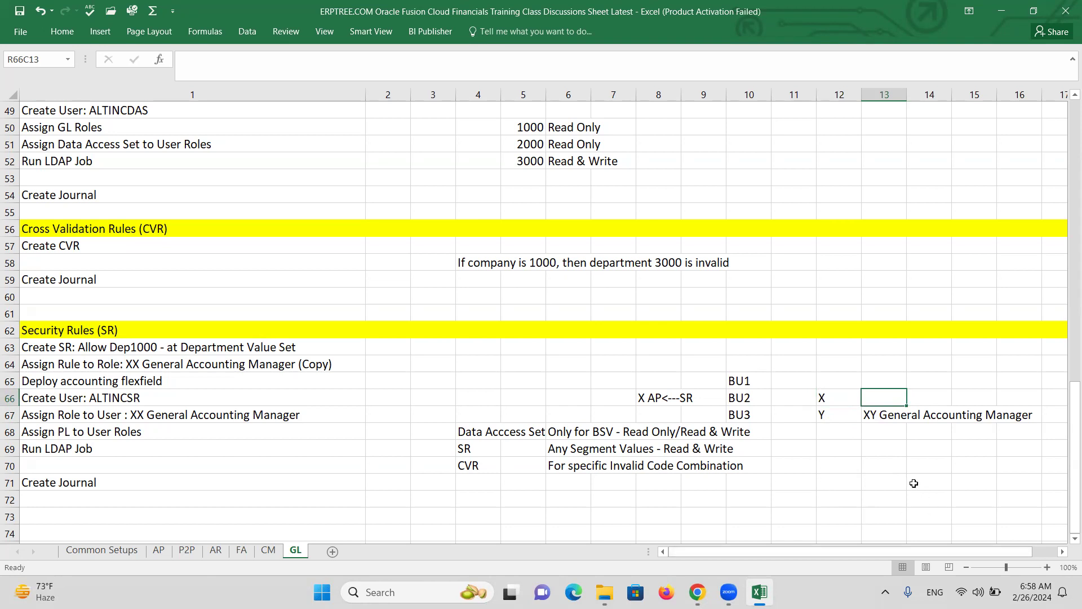
click(898, 464)
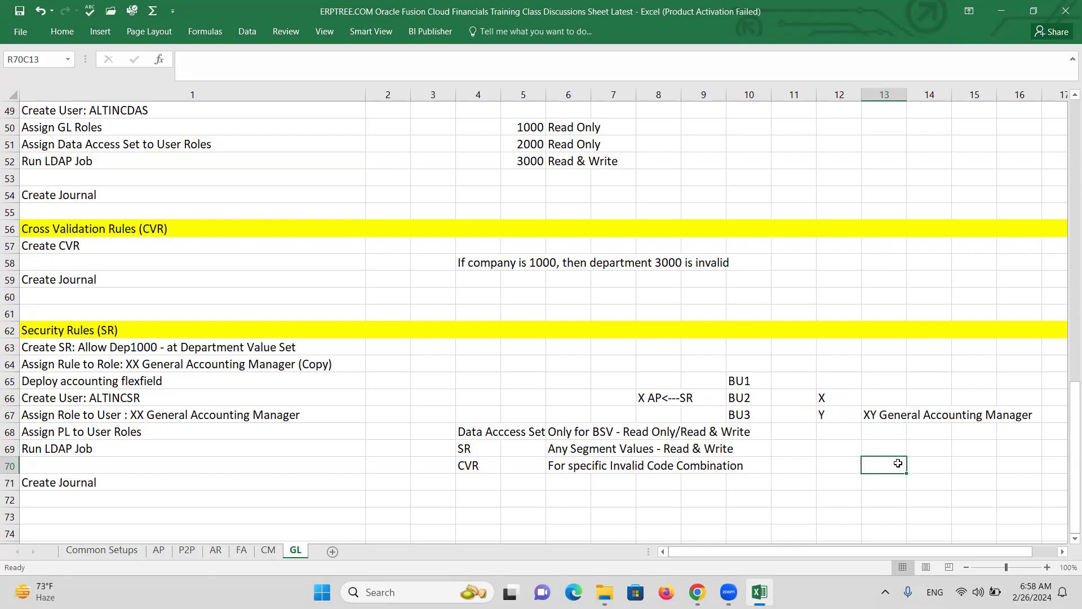
text(D)
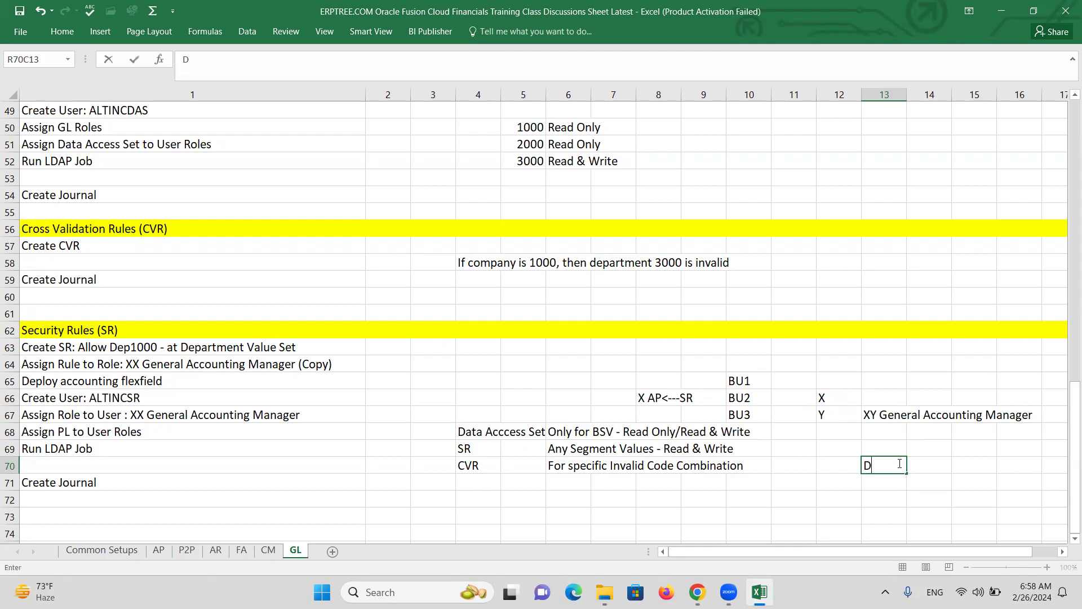
text(epartment1000)
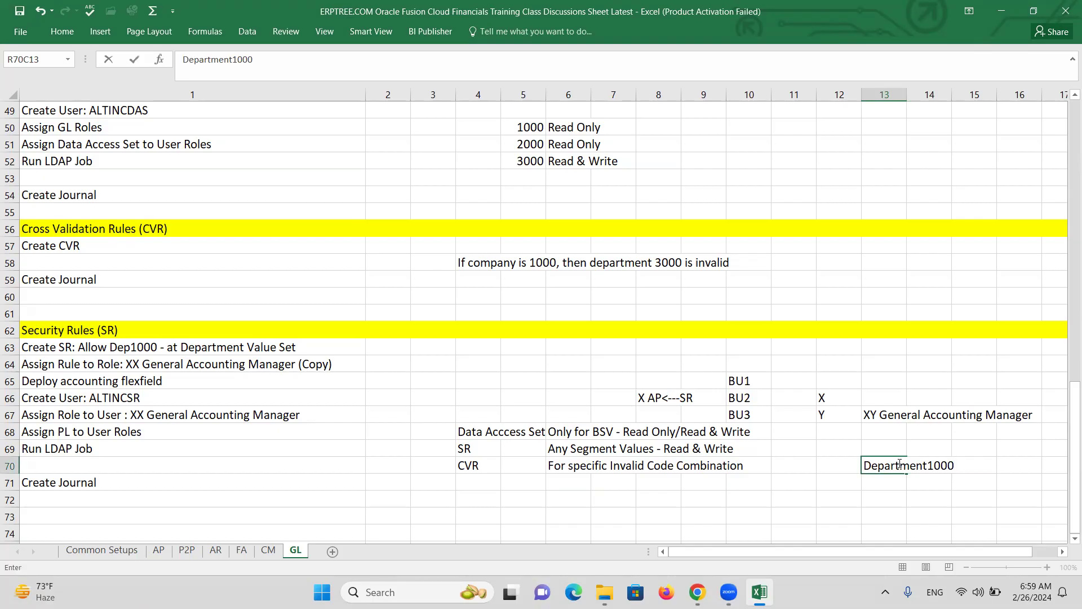
click(931, 468)
drag(864, 465, 956, 466)
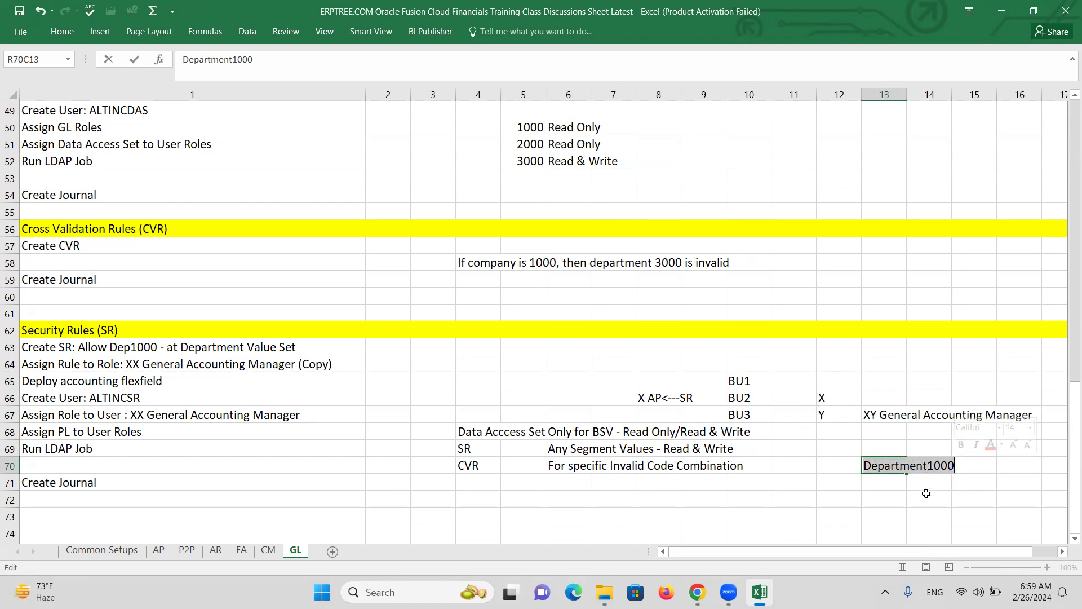
click(965, 469)
text(<----)
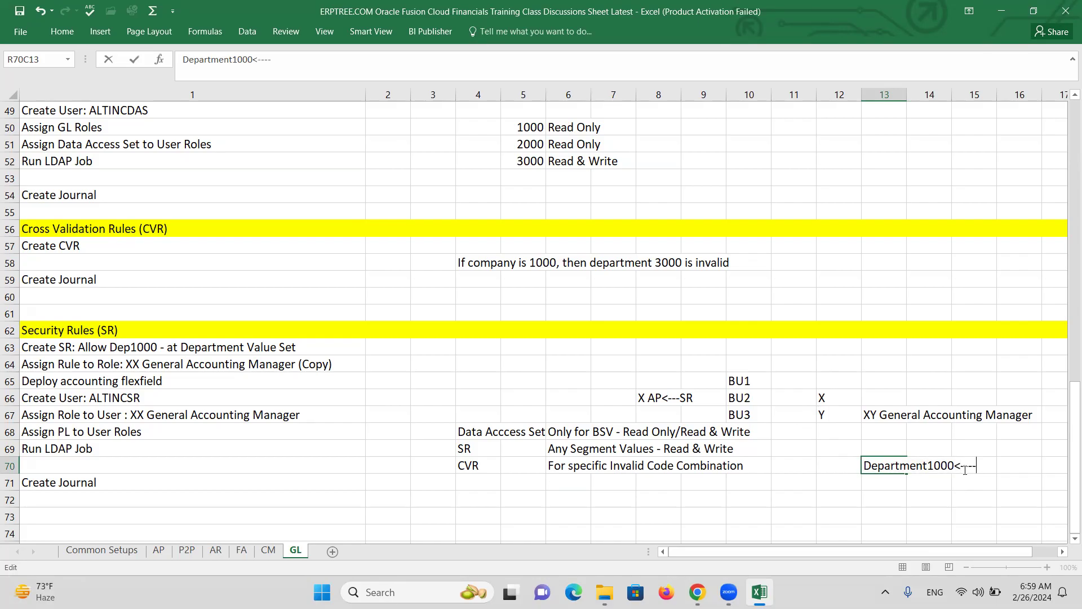
text(-1000)
drag(865, 466, 953, 465)
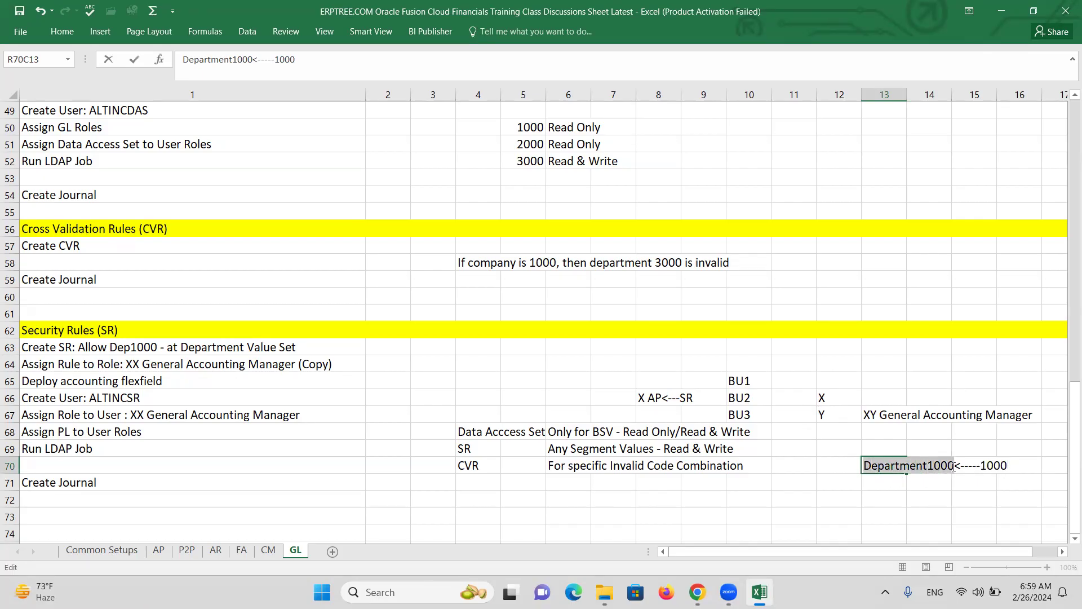
click(915, 503)
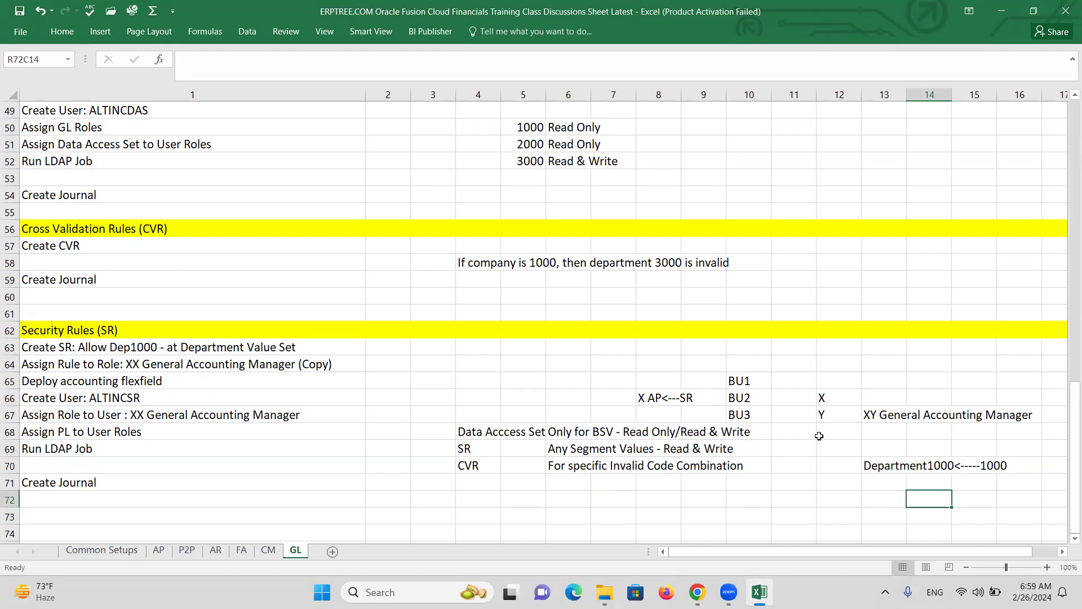
drag(886, 469, 1026, 465)
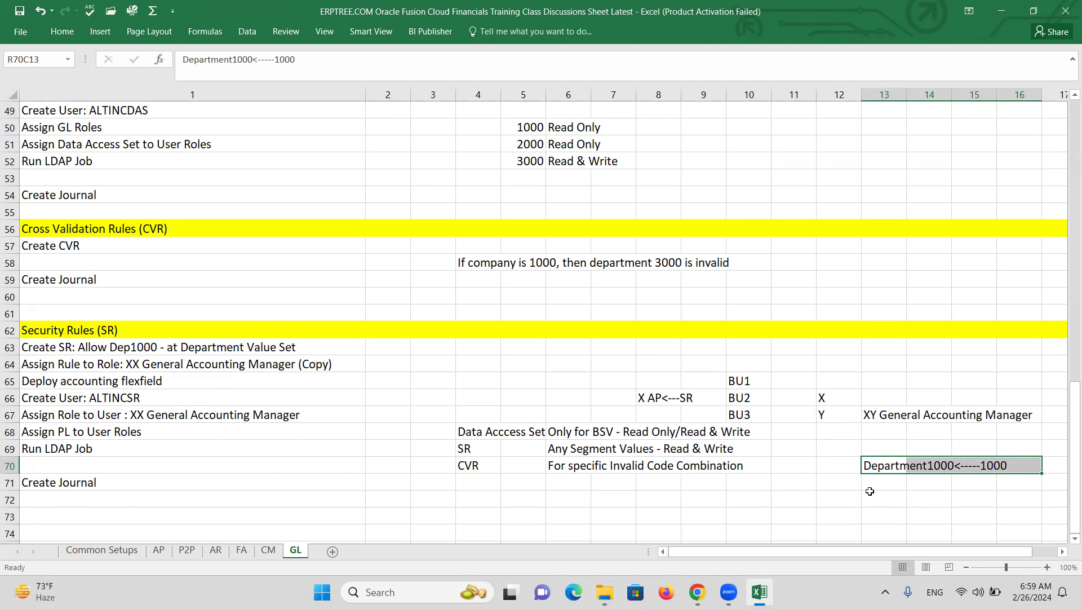
key(Delete)
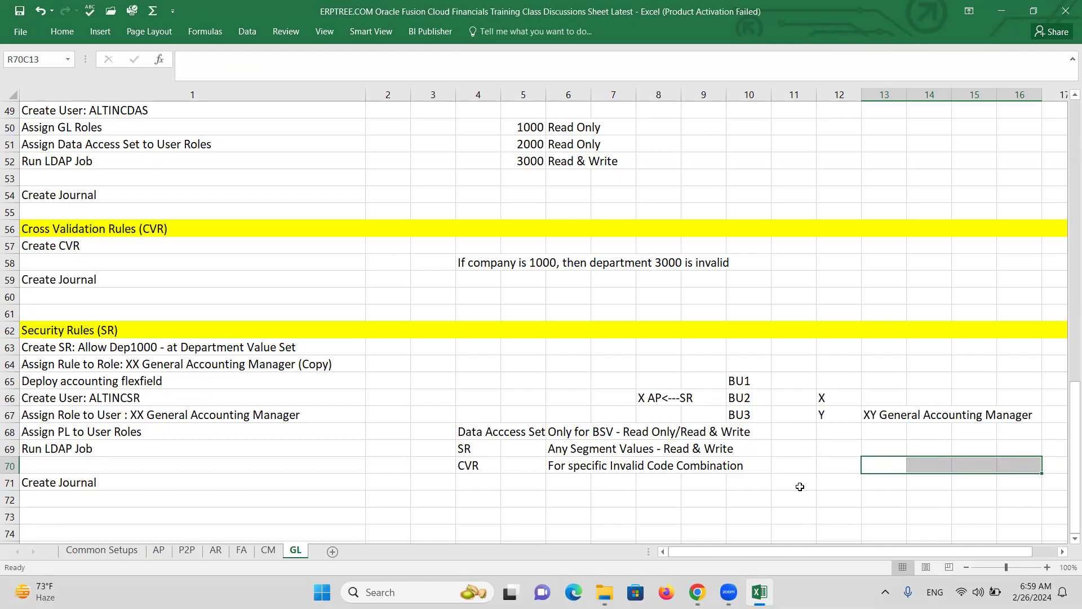
drag(826, 397, 1035, 413)
key(Delete)
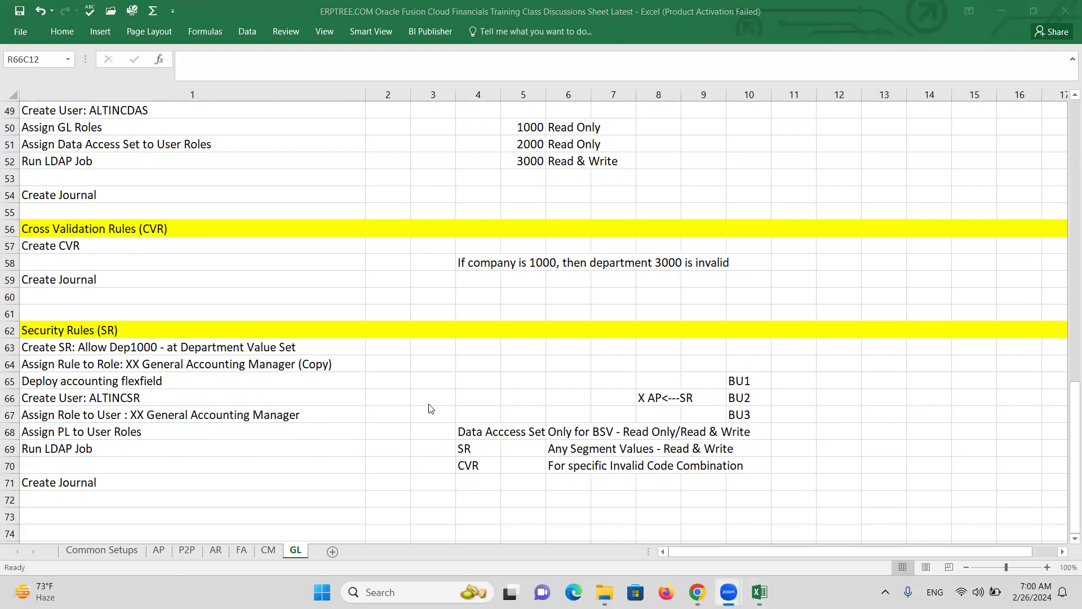
Review the Security Rules notes and move off the cleared example cells
scroll(394, 411, up, 1)
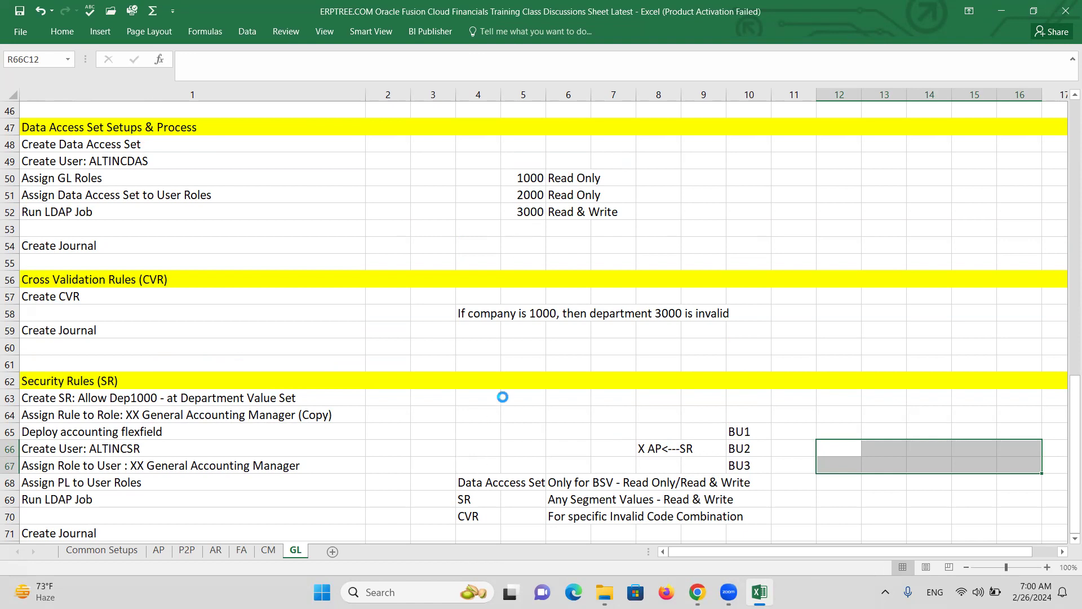
scroll(460, 403, down, 2)
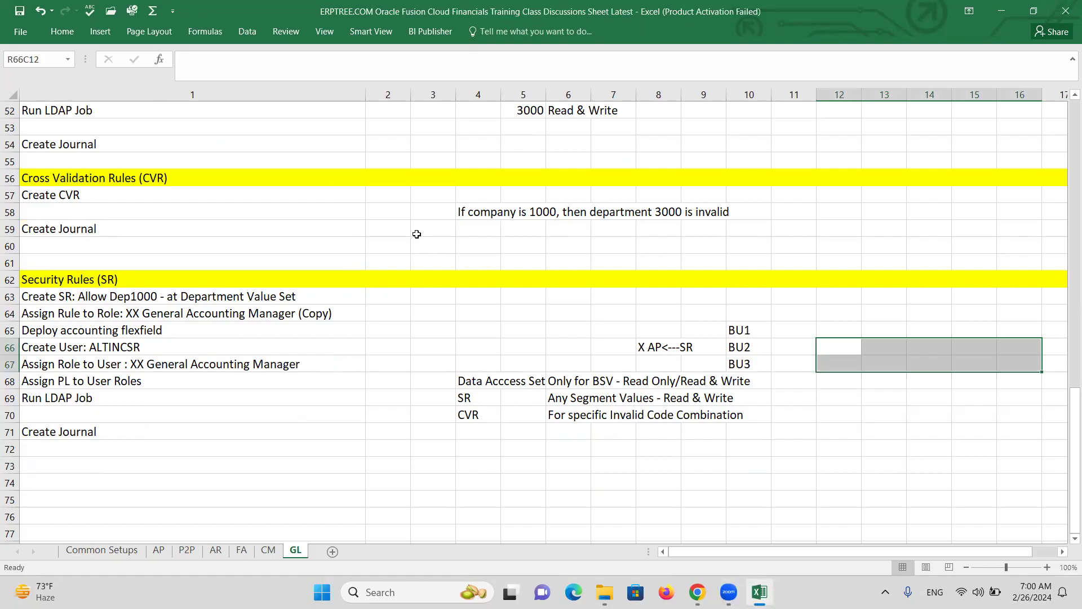
scroll(274, 318, up, 1)
scroll(273, 318, up, 2)
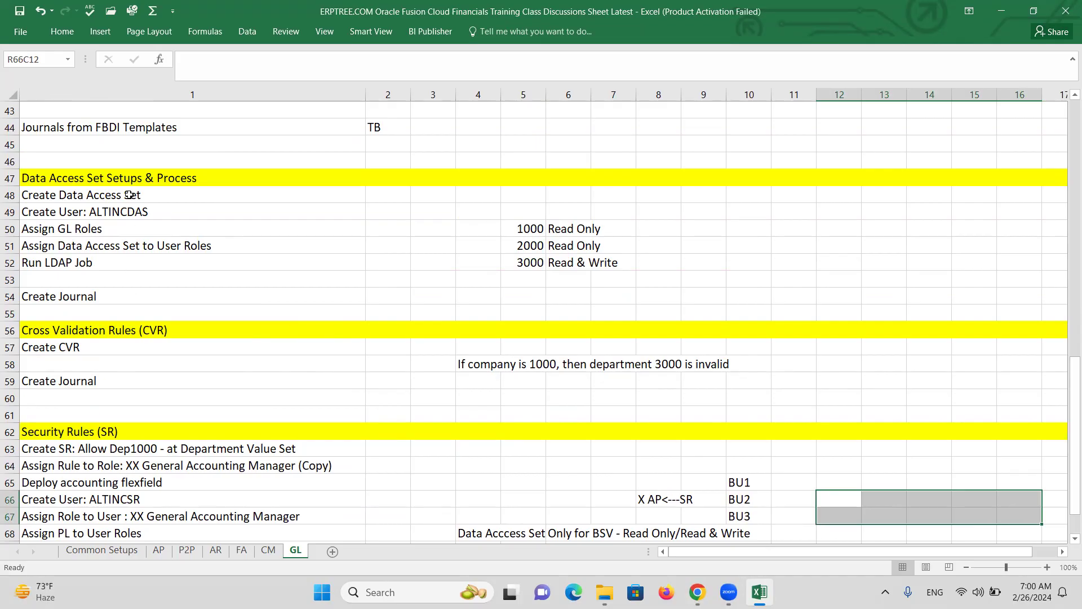
scroll(121, 304, down, 3)
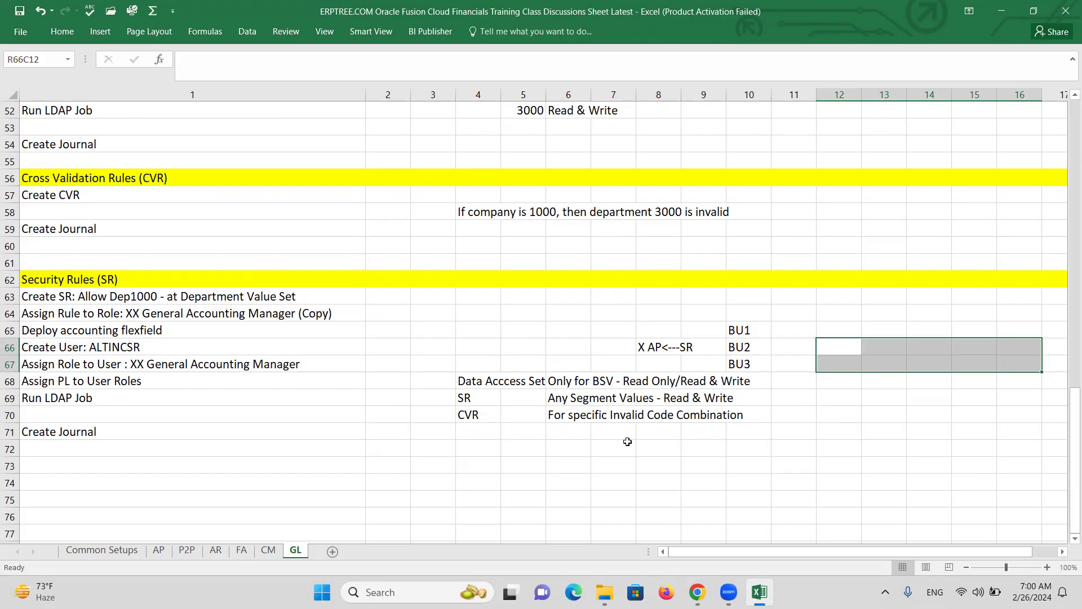
click(496, 434)
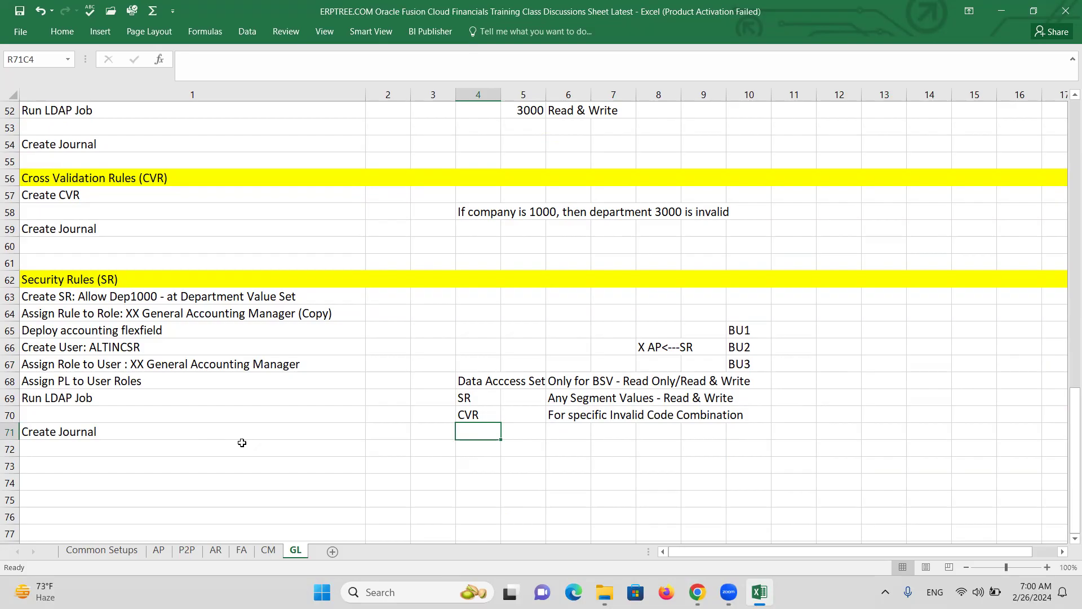
Add a 'Level' heading with 'BSV/Ledger' below it, widening column 3 to fit
click(480, 414)
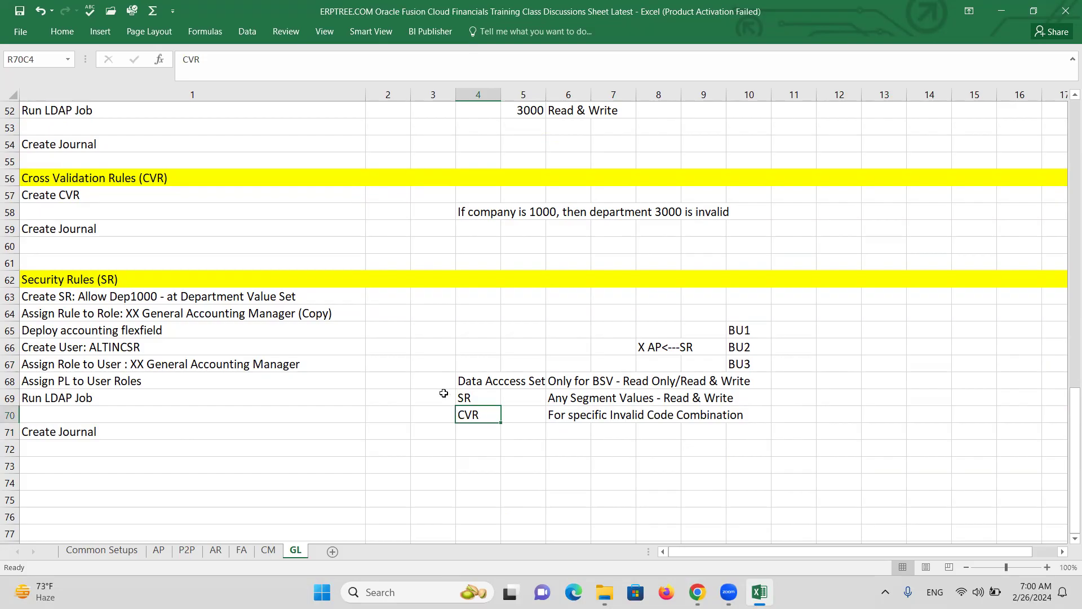
click(431, 371)
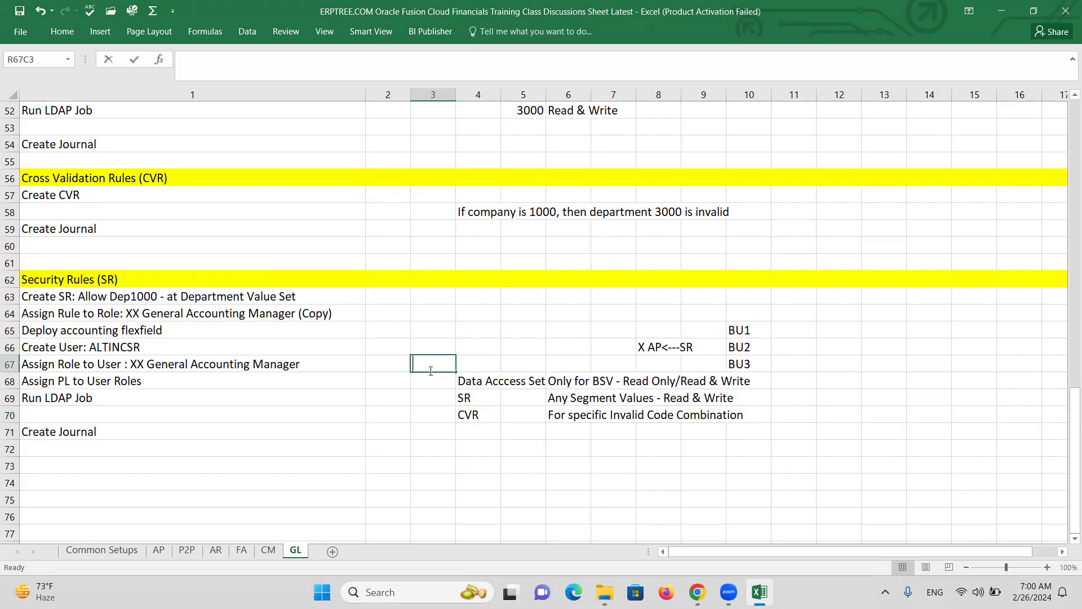
text(Level)
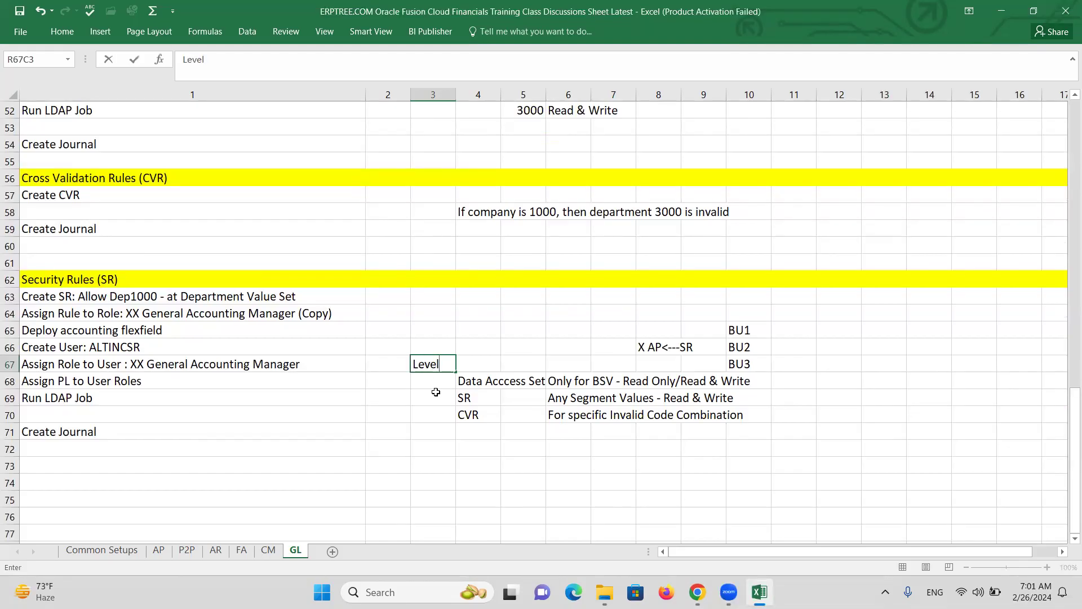
click(431, 382)
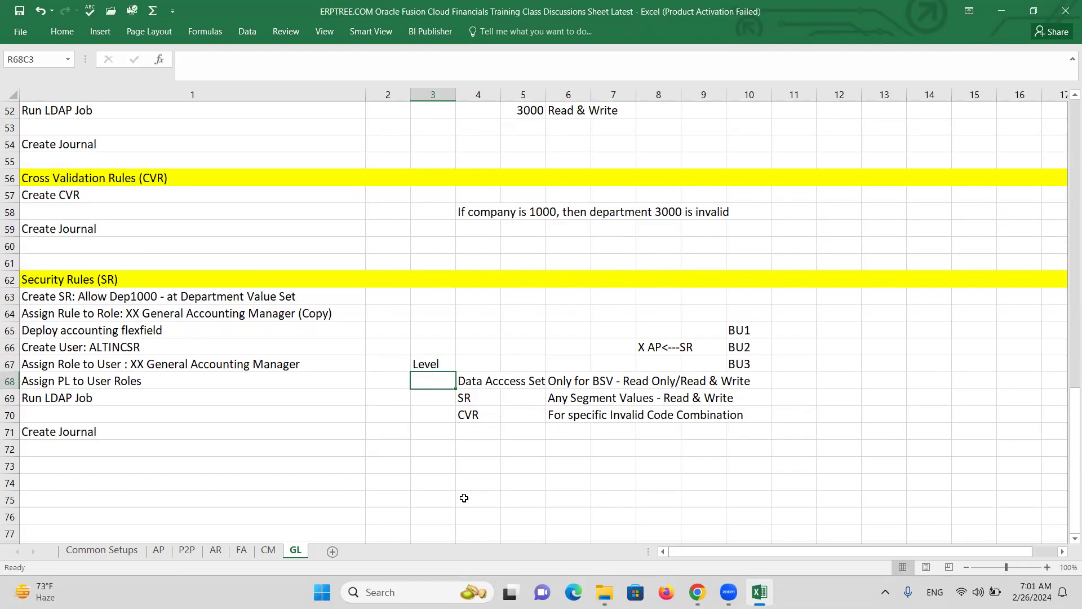
text(BSV)
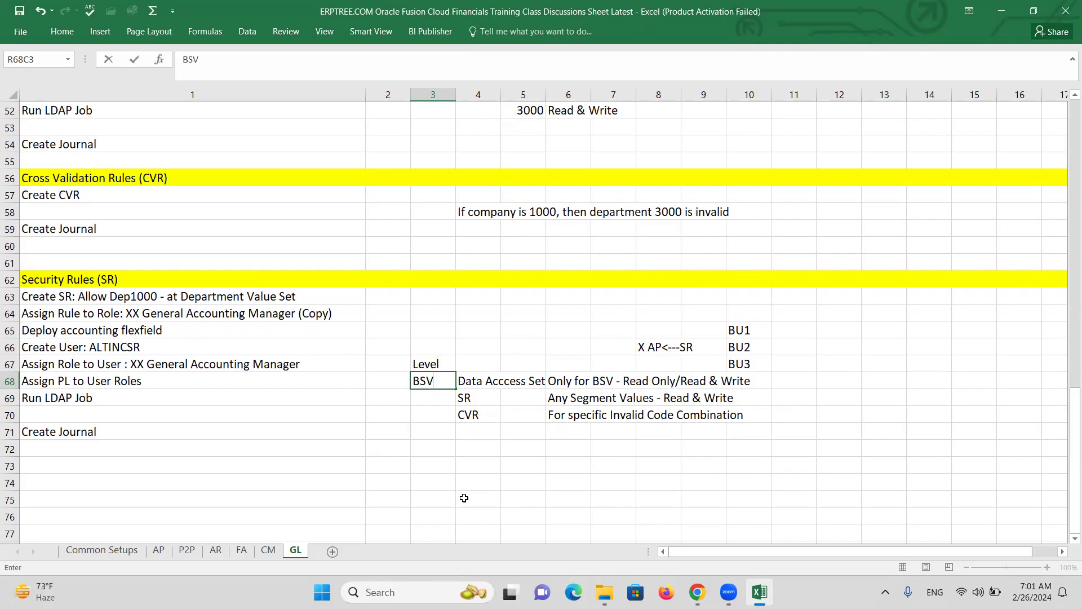
text(/Ledger)
key(Tab)
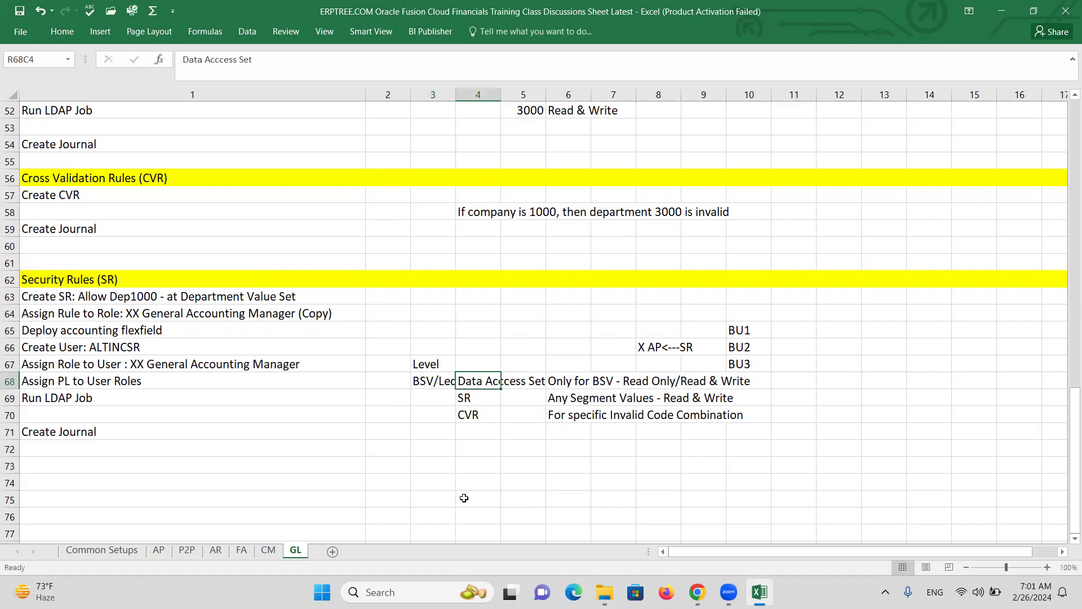
drag(456, 93, 477, 100)
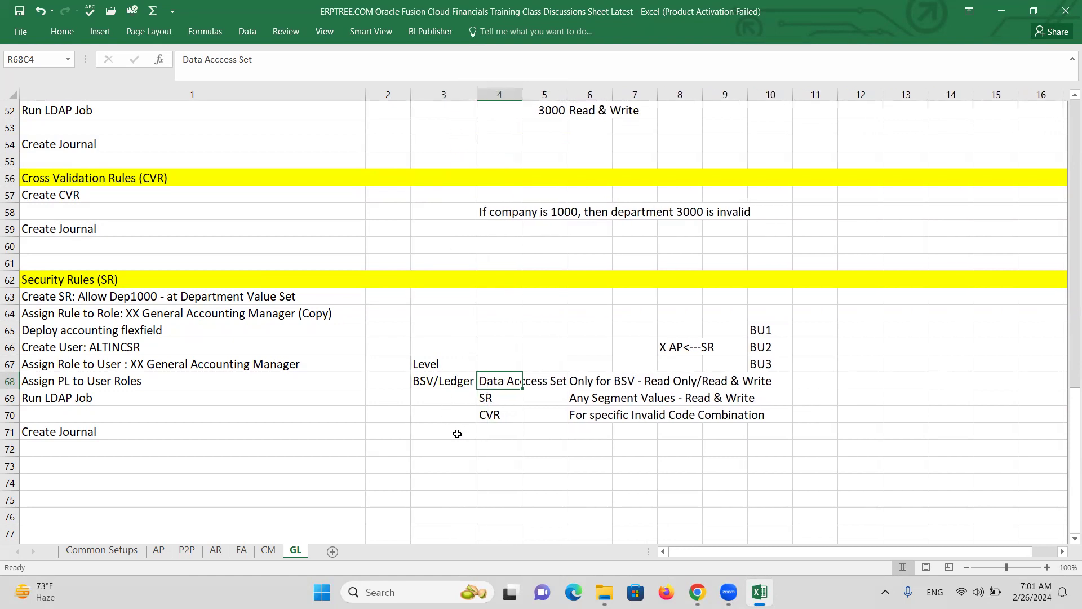
Label the next two rows 'Value Set' and 'COA'
click(443, 402)
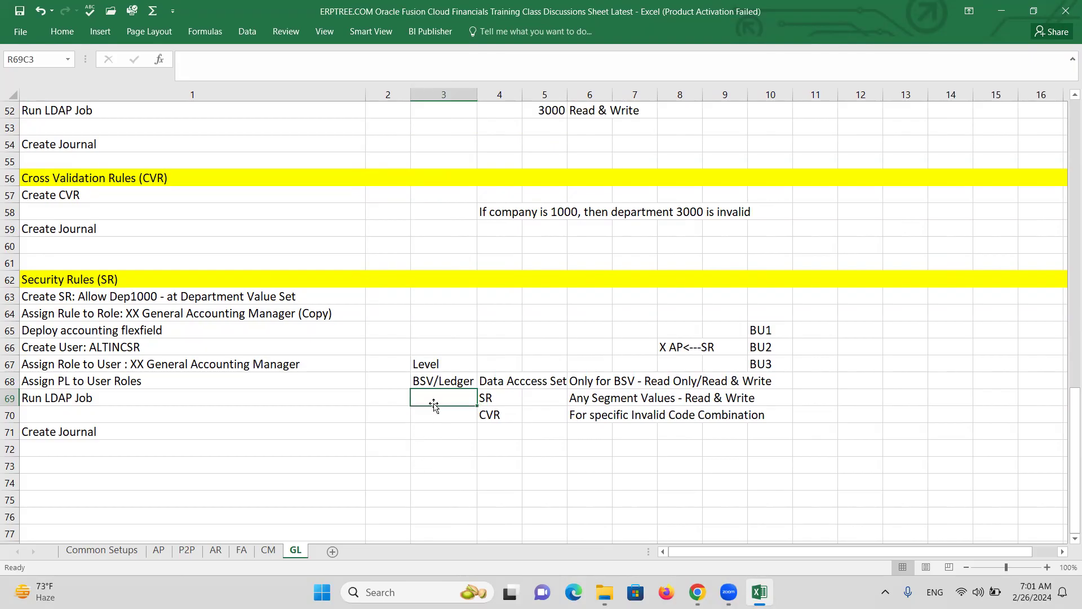
text(Value Set)
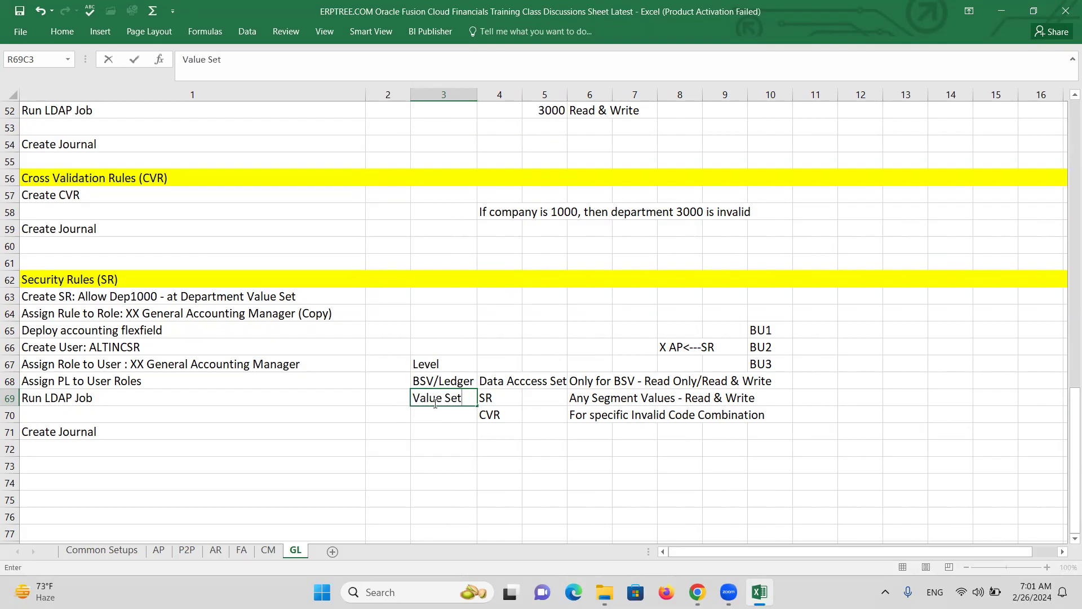
key(Return)
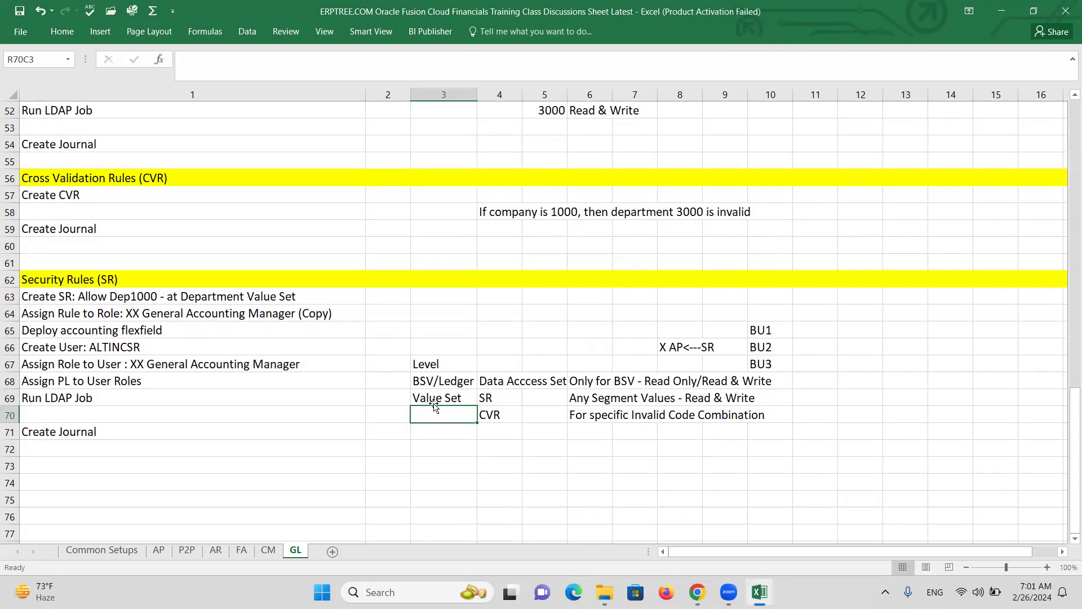
text(COA)
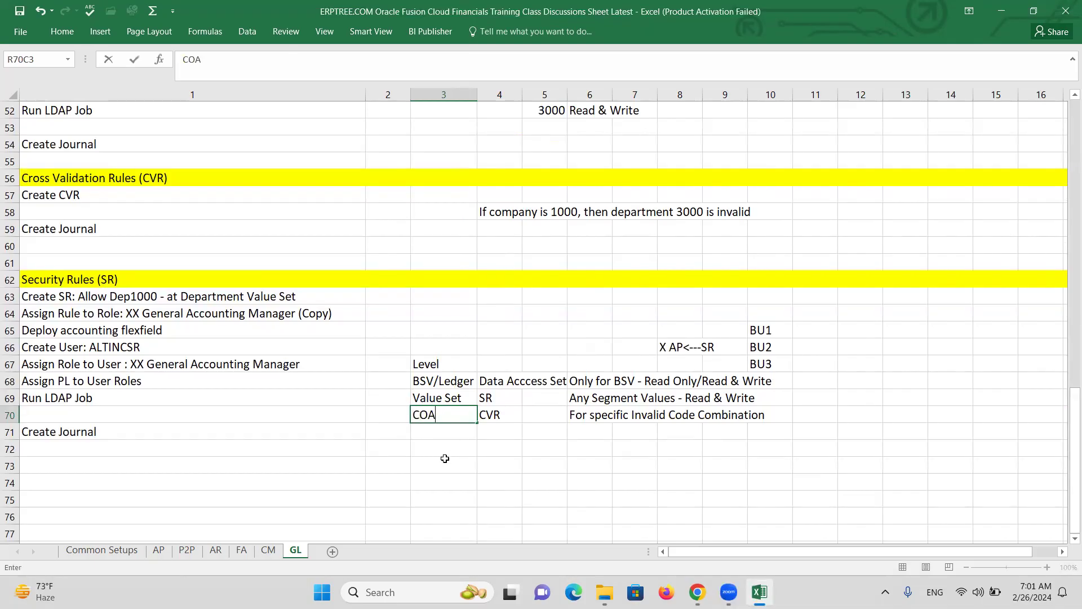
click(445, 458)
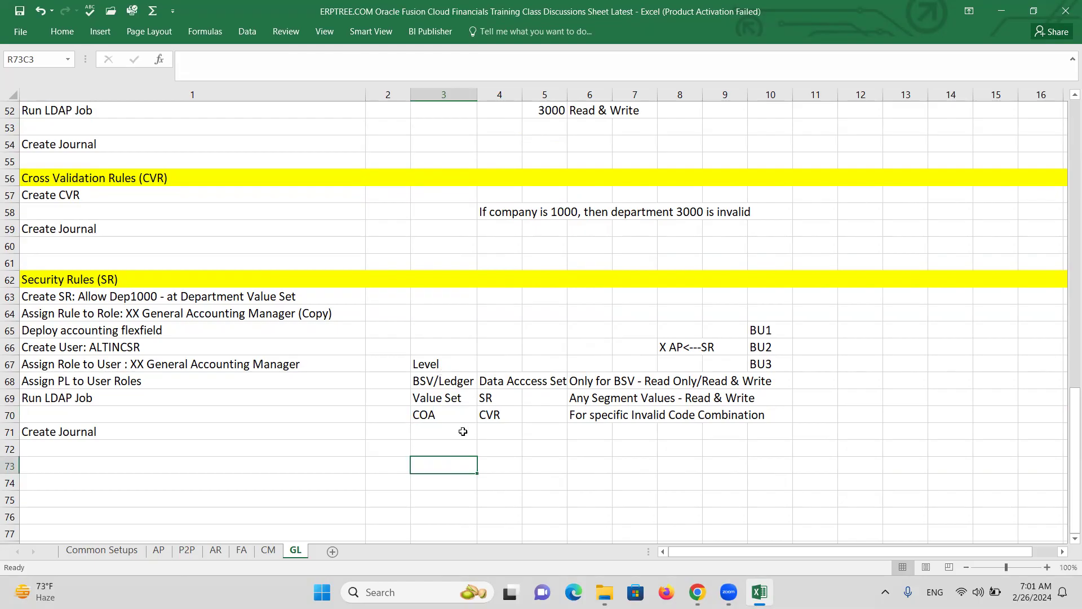
click(424, 417)
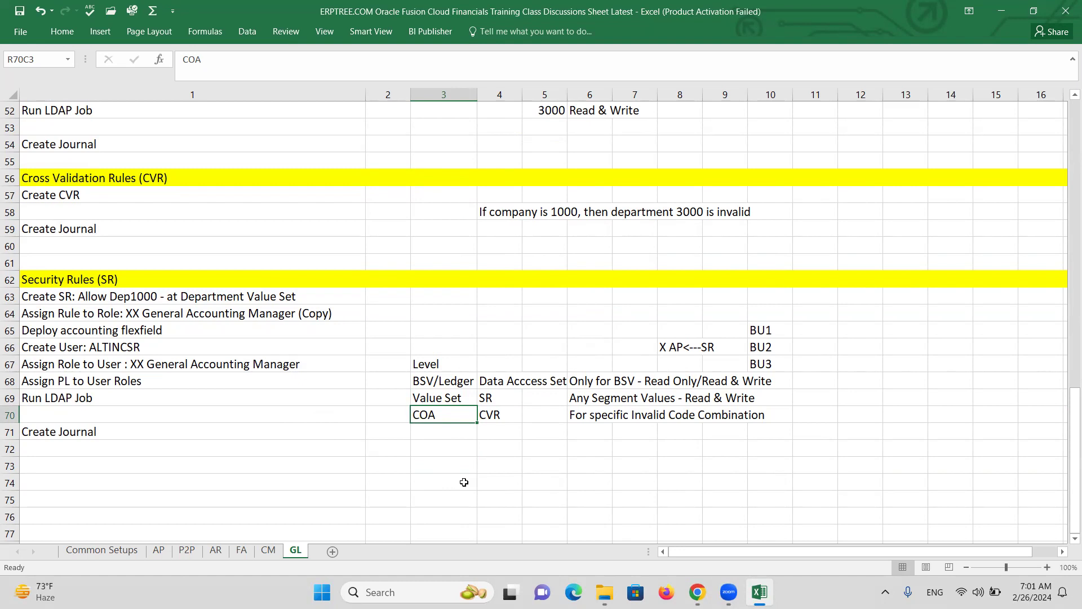
key(alt+Tab)
key(alt+Tab)
Copy 'Ledger Set' from topic 10 and paste it into row 74
scroll(336, 367, up, 1)
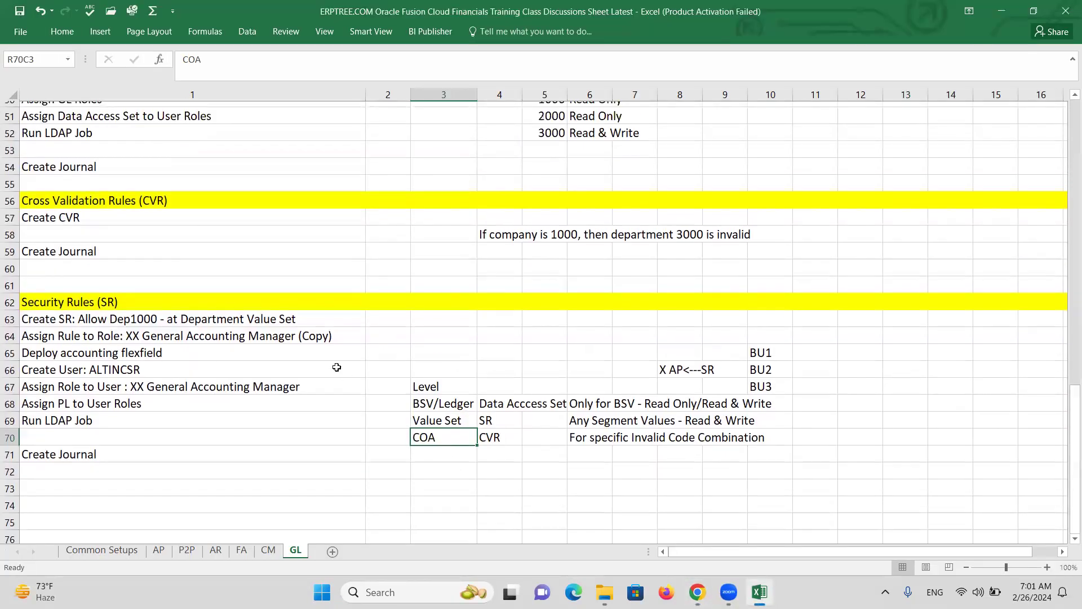
scroll(336, 368, up, 12)
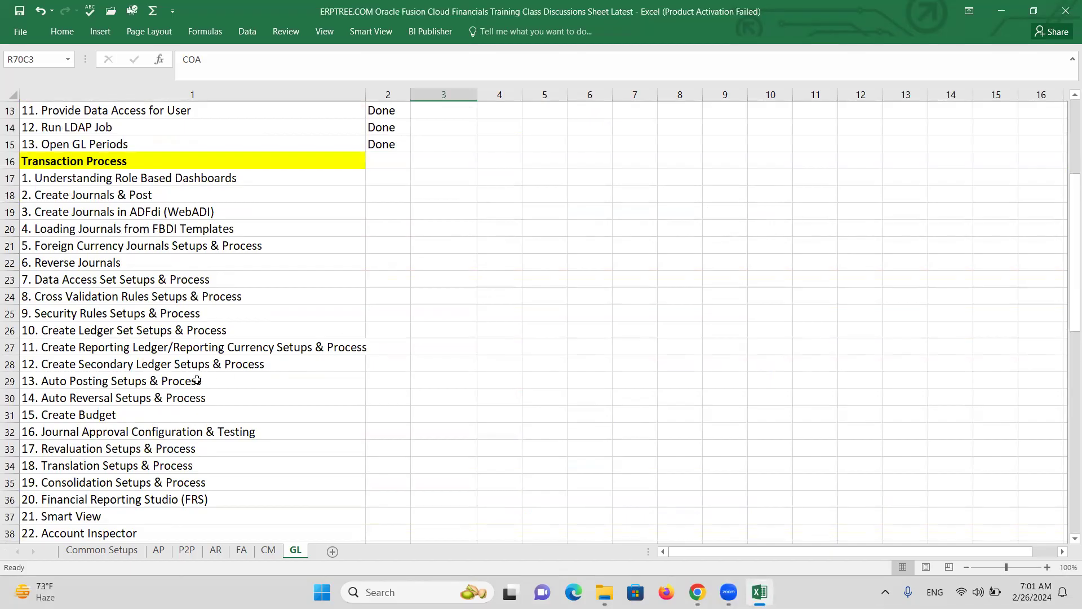
click(140, 317)
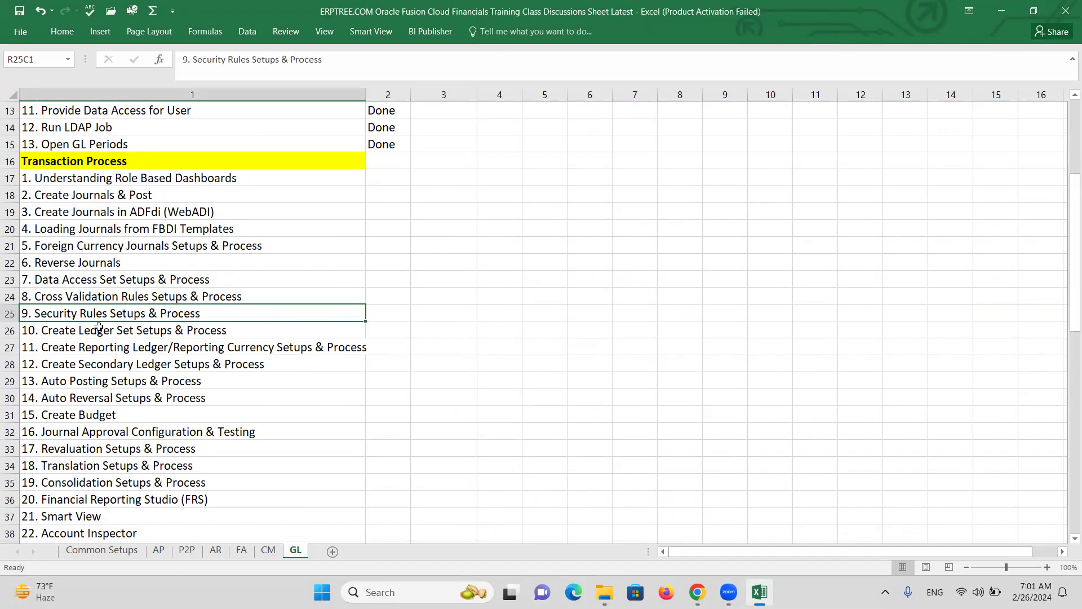
double_click(78, 331)
drag(78, 331, 135, 328)
key(ctrl+c)
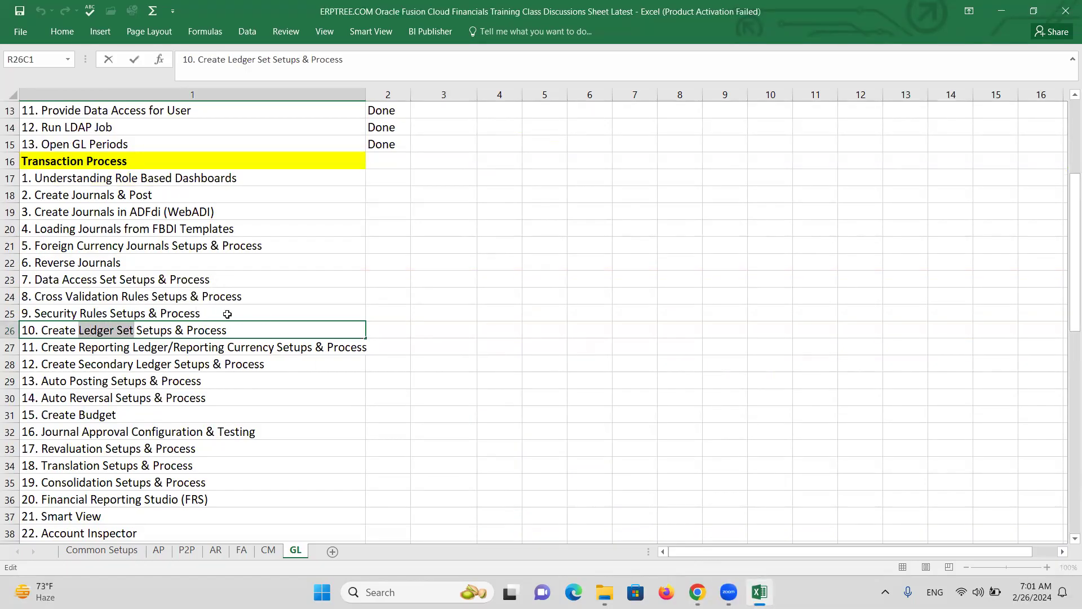
scroll(215, 311, down, 5)
scroll(215, 311, down, 11)
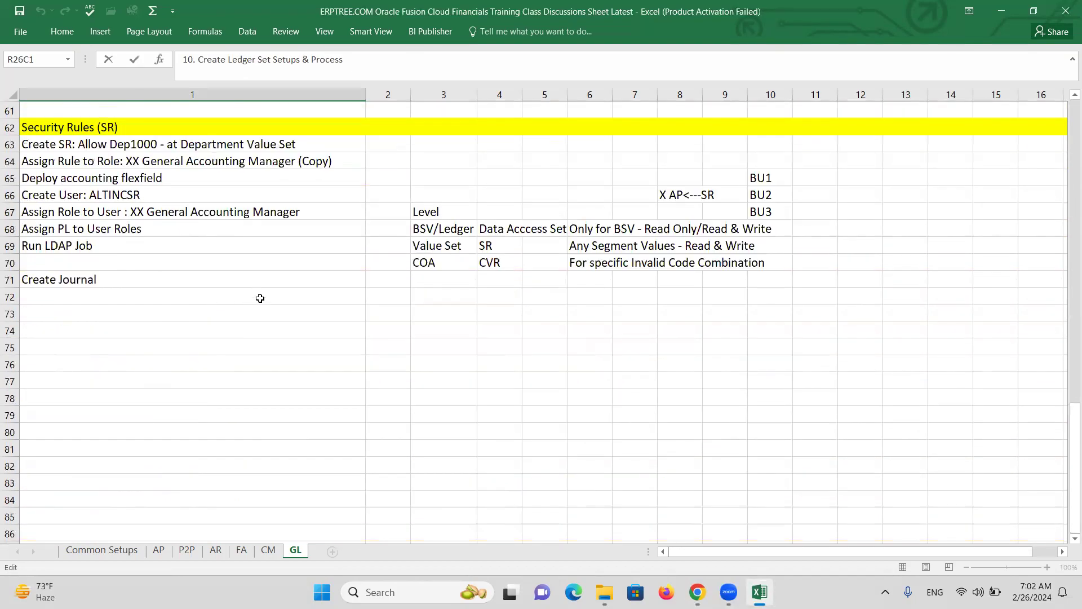
click(54, 329)
key(ctrl+v)
key(Escape)
Fill the whole of row 74 yellow
click(7, 331)
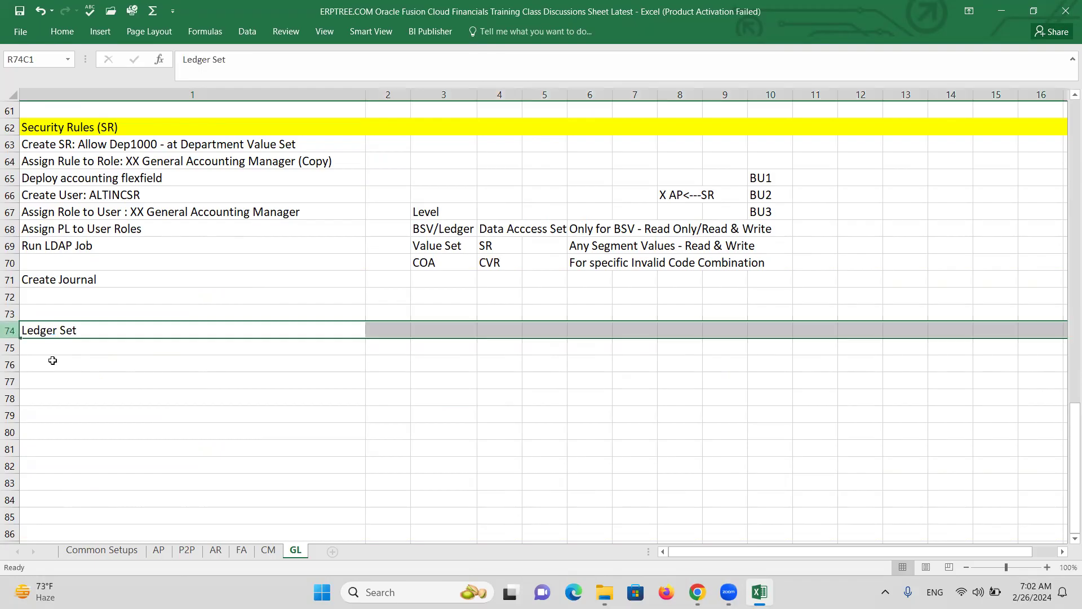
click(1022, 38)
click(9, 330)
click(66, 33)
click(199, 76)
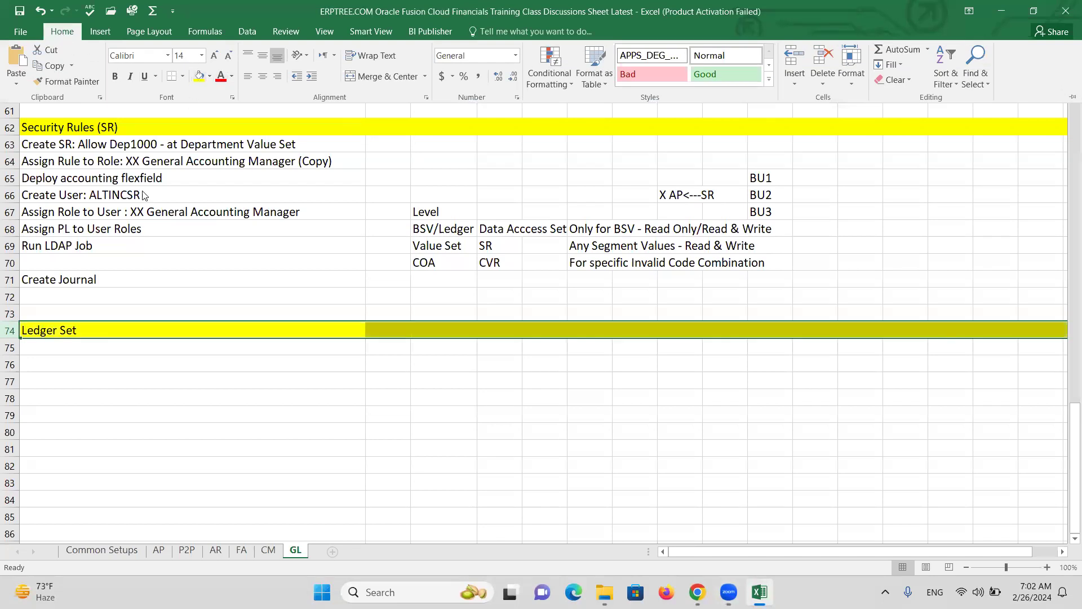
Enter 'COA' in R76C4 and 'Calendar' in R77C4 under Ledger Set
click(95, 345)
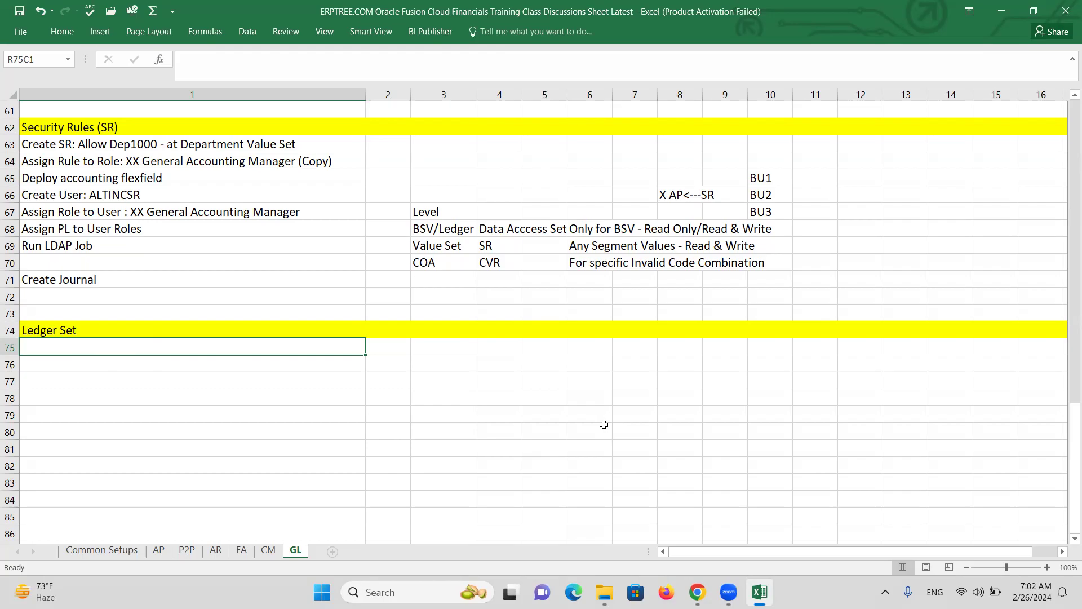
click(488, 363)
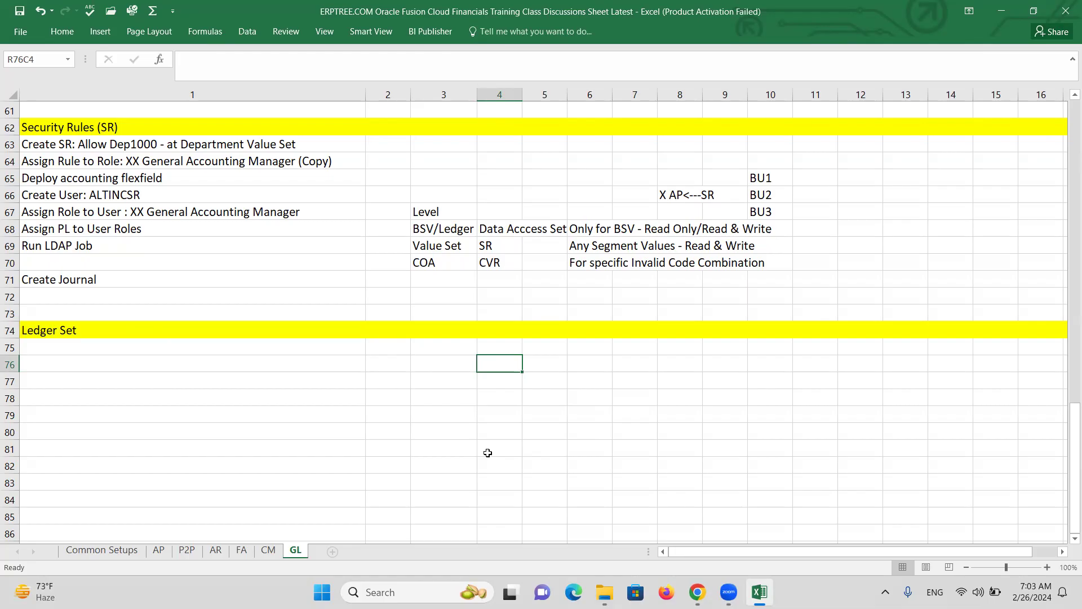
text(COA)
key(Return)
text(C)
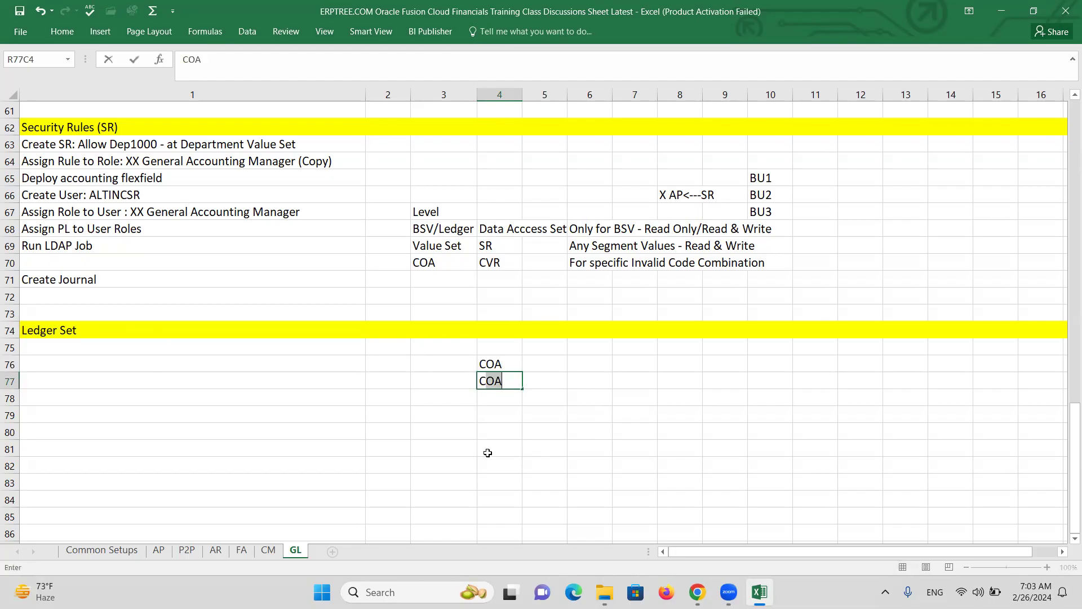
text(alendar)
click(494, 398)
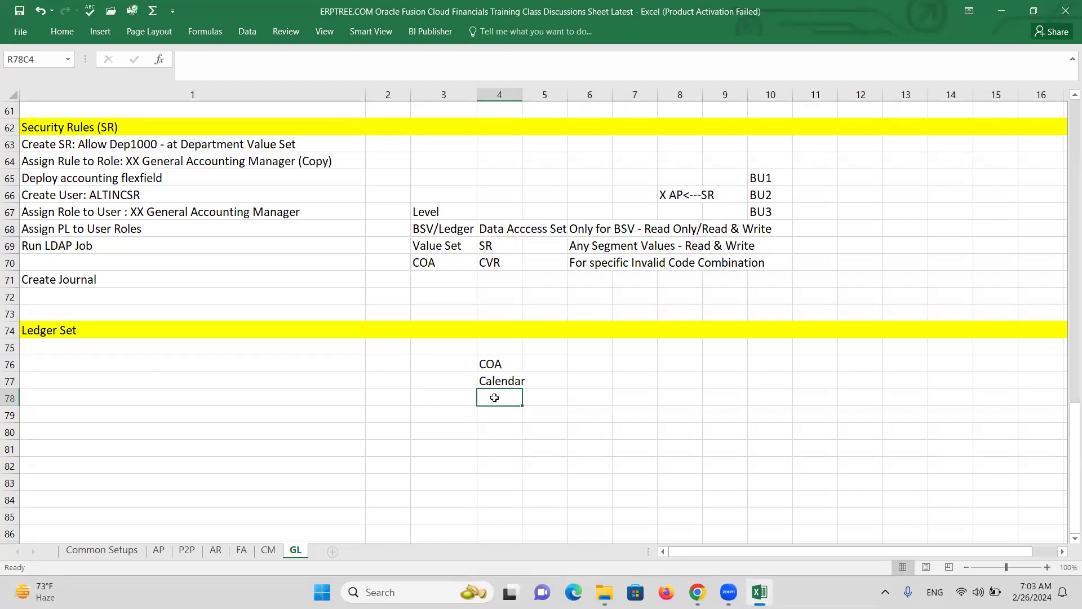
click(641, 382)
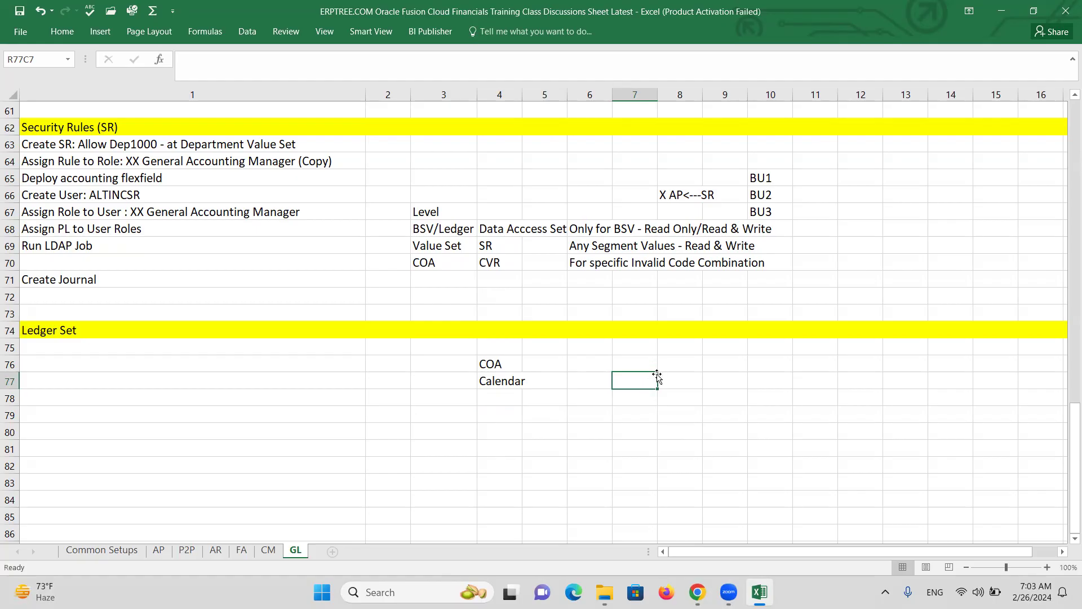
click(144, 361)
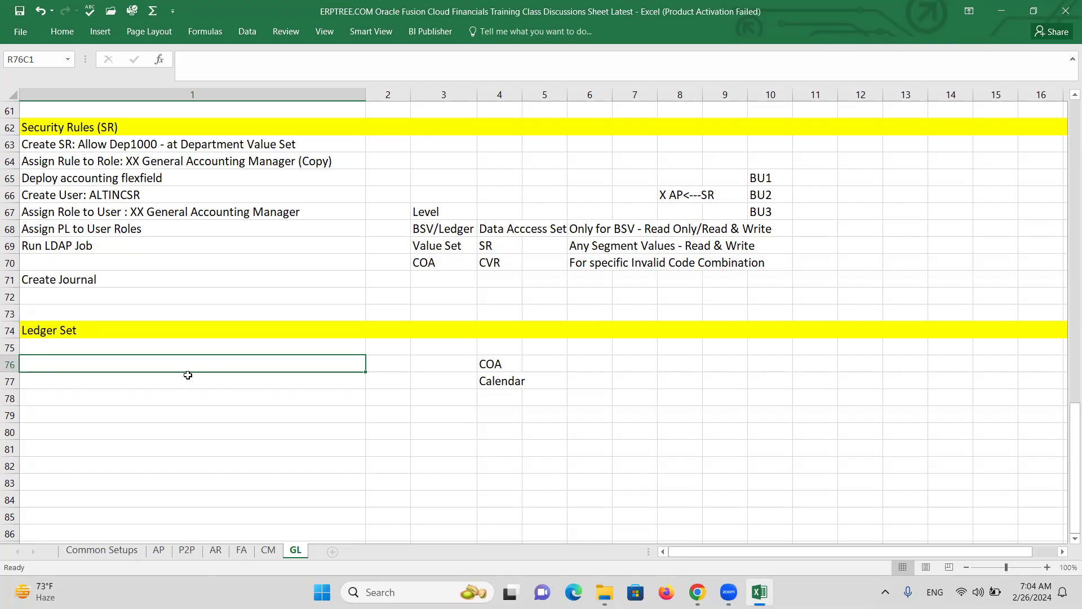
Under Ledger Set, list 'Create AE Primary Ledger', 'Create Ledger Set', 'Create User: ALTINCLS' and 'Assign GL Roles'
click(99, 348)
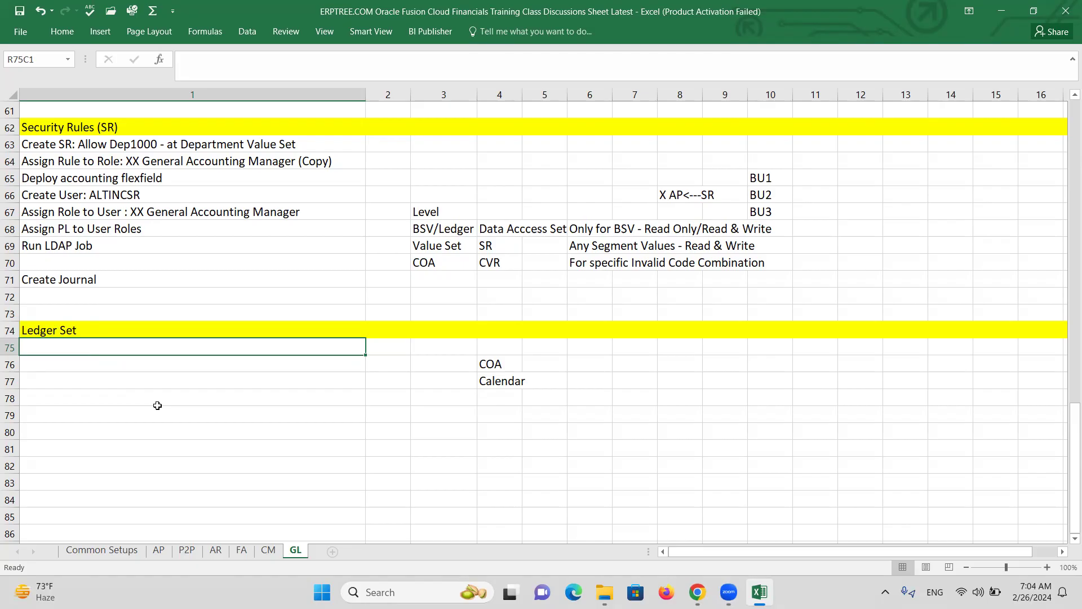
text(Create)
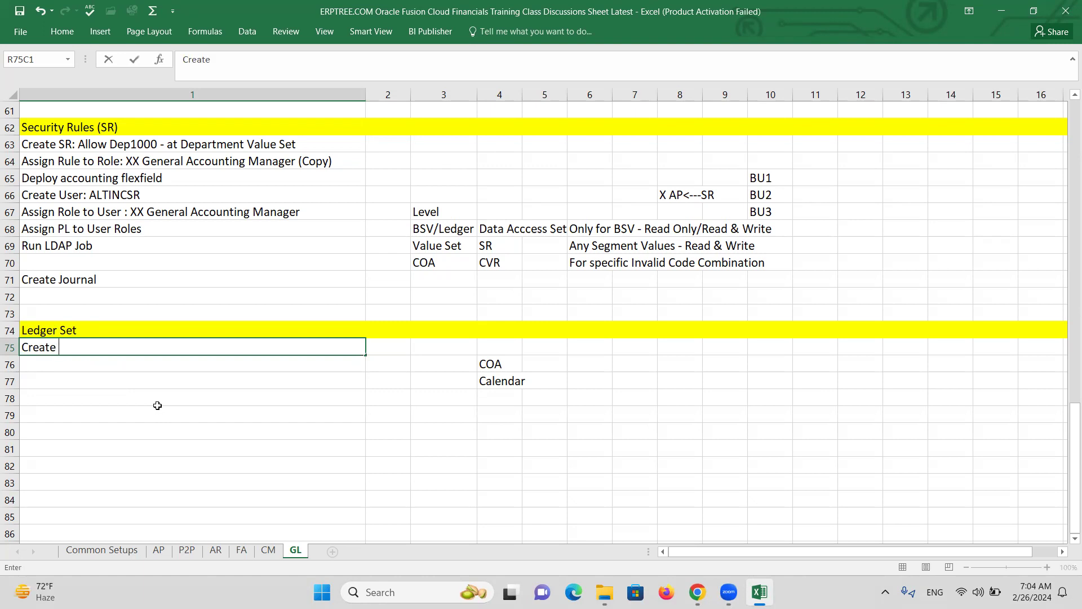
text( AE Primary L)
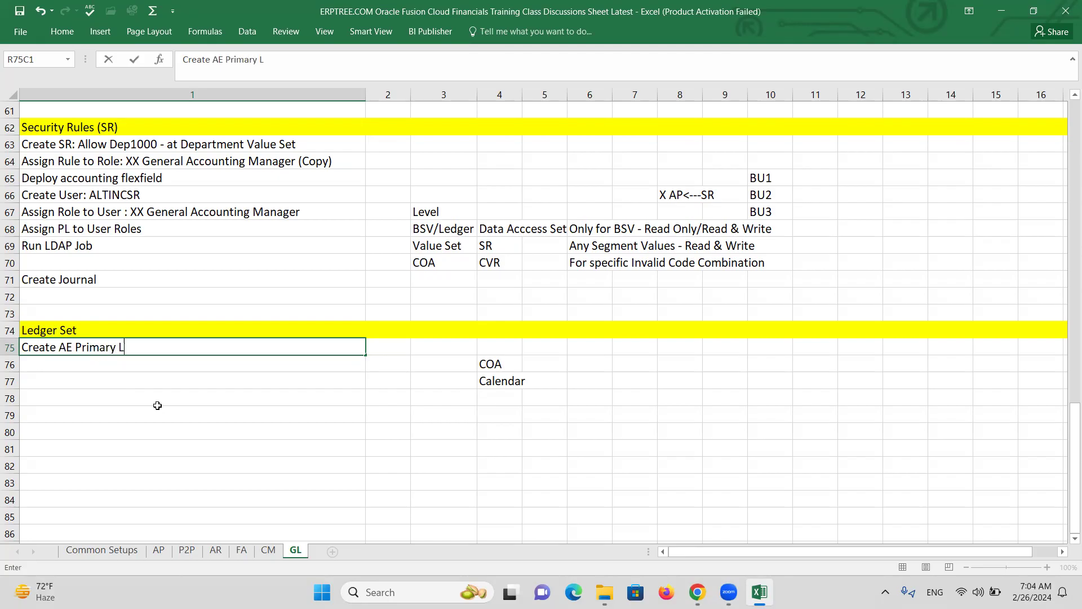
text(edger)
click(120, 363)
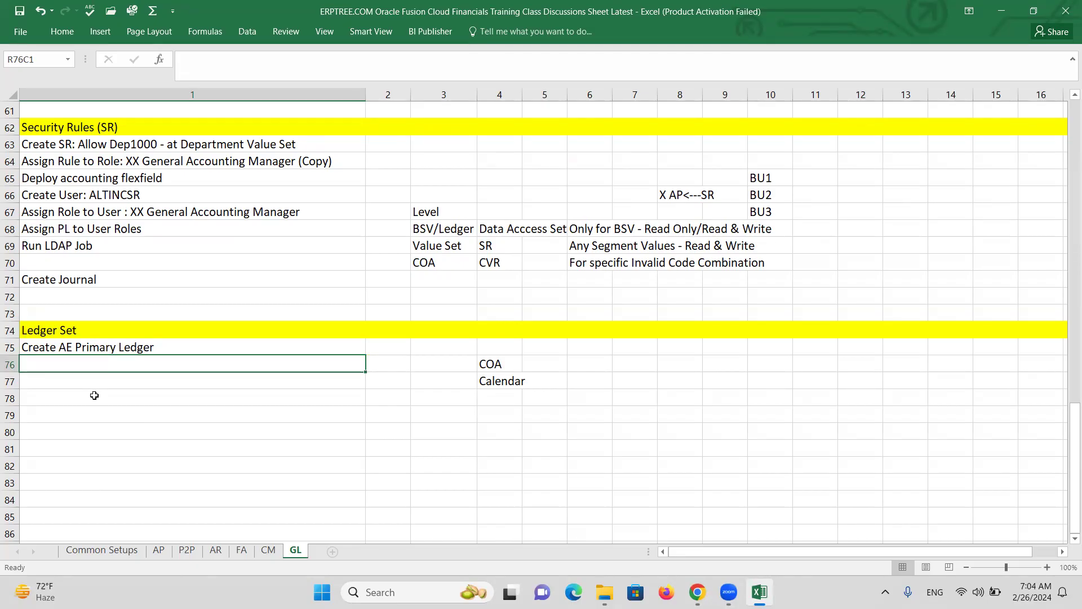
text(Create Ledger Set)
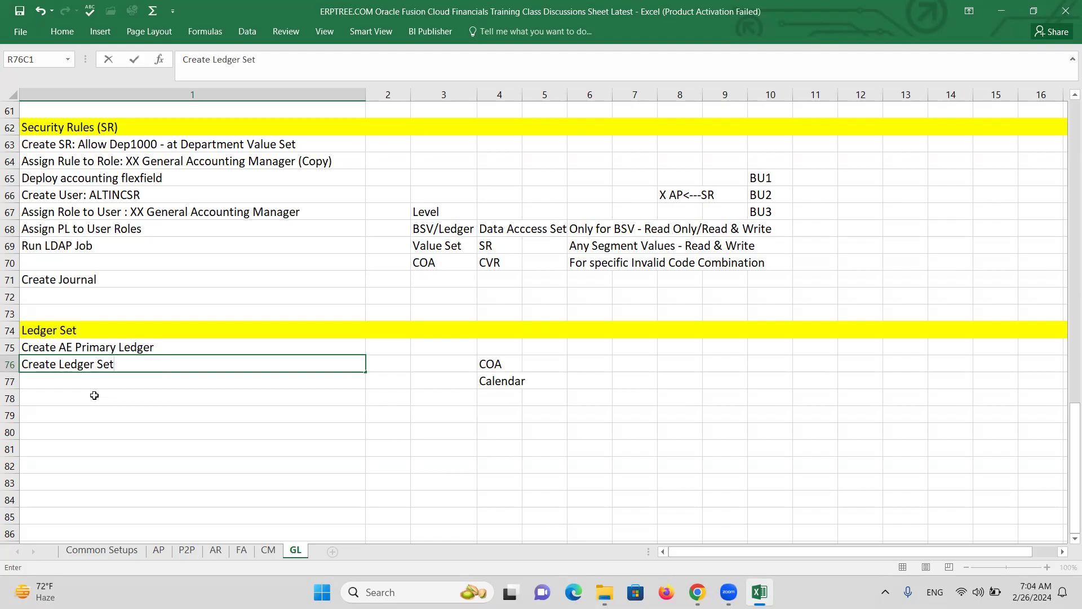
key(Return)
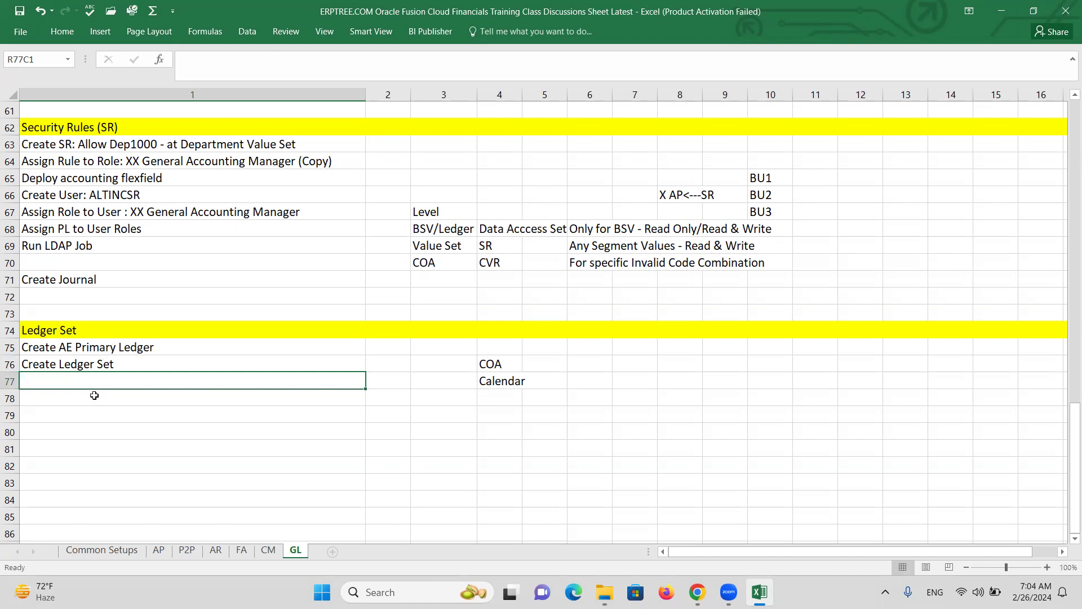
text(Create )
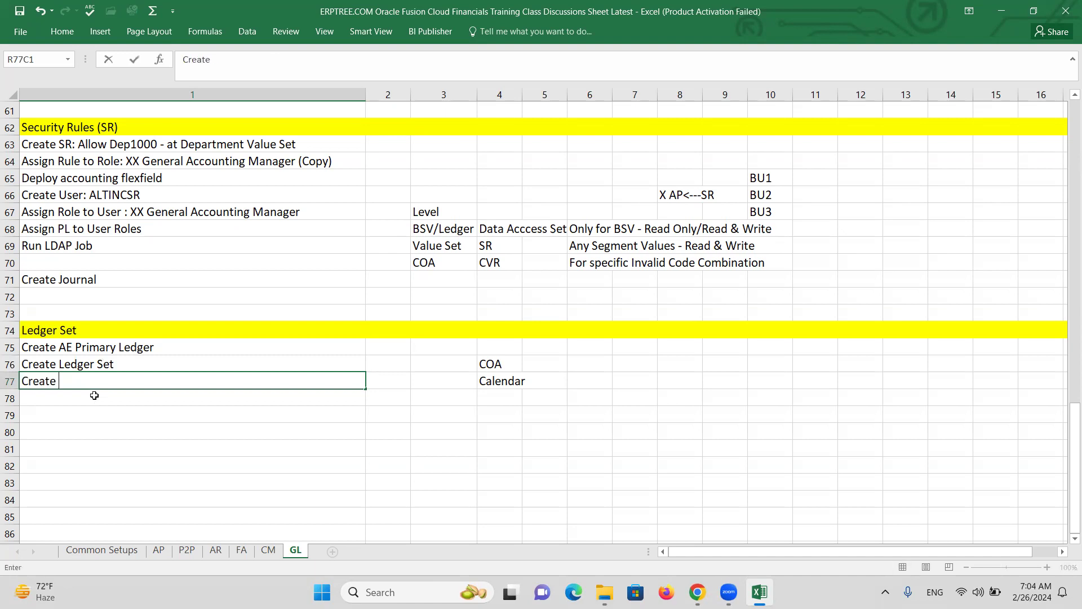
text(User: ALTINCL)
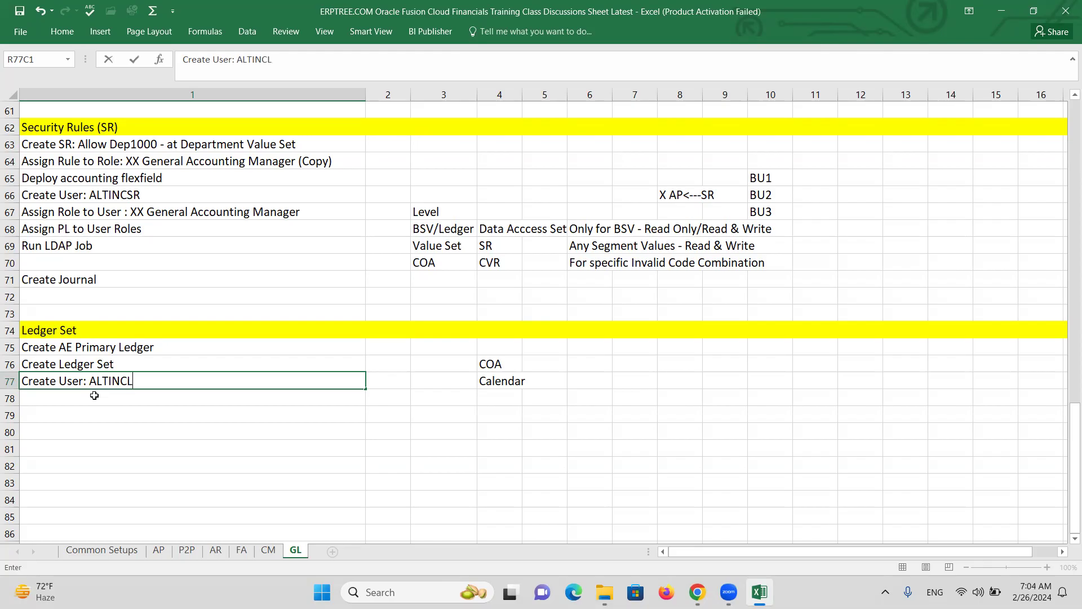
text(S)
key(Return)
text(A)
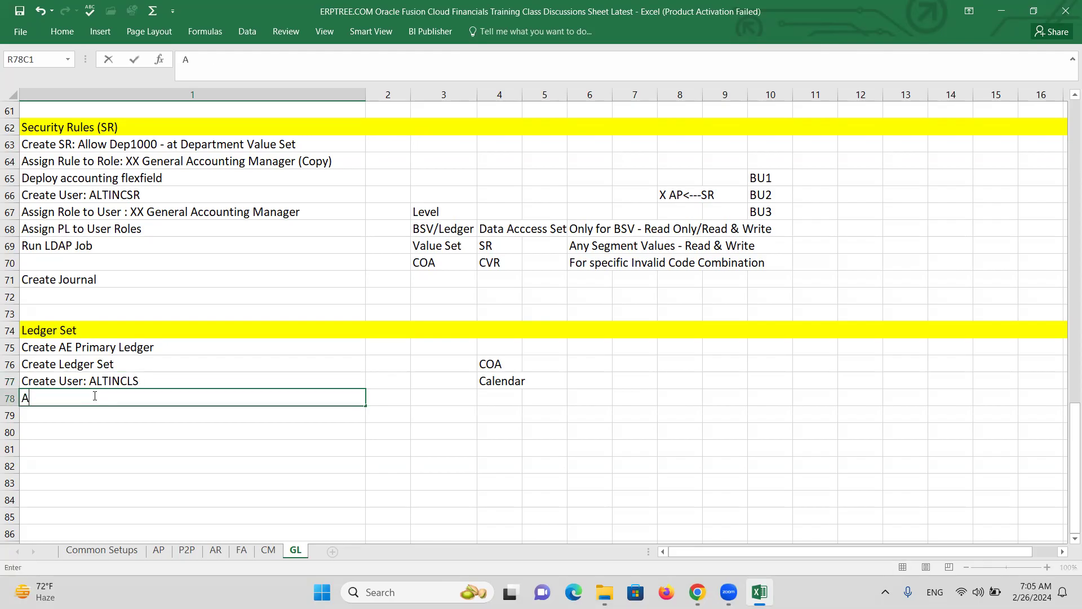
text(ssign GL Roles)
Add the steps 'Assign Ledger Set to User Roles', 'Run LDAP Job' and 'Open periods in AE Primary Ledger'
key(Return)
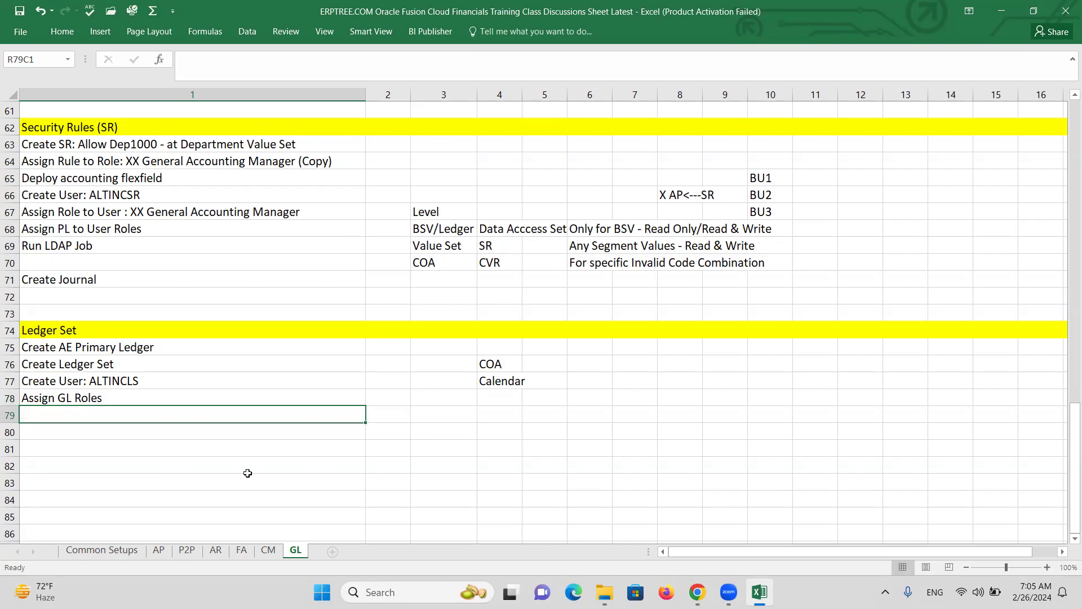
text(a)
key(BackSpace)
key(BackSpace)
text(Assign L)
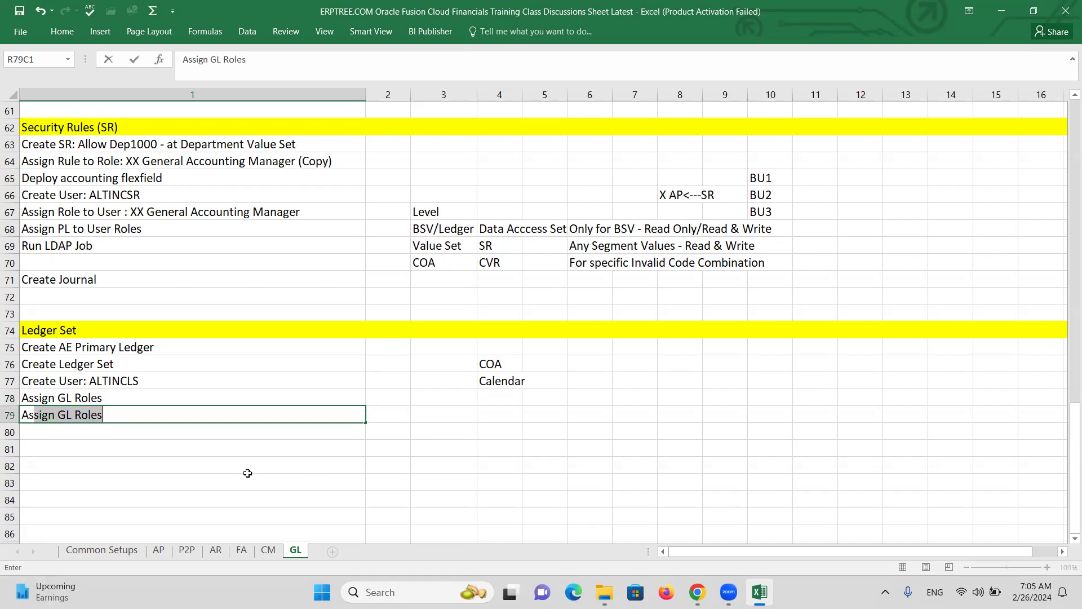
text(edge)
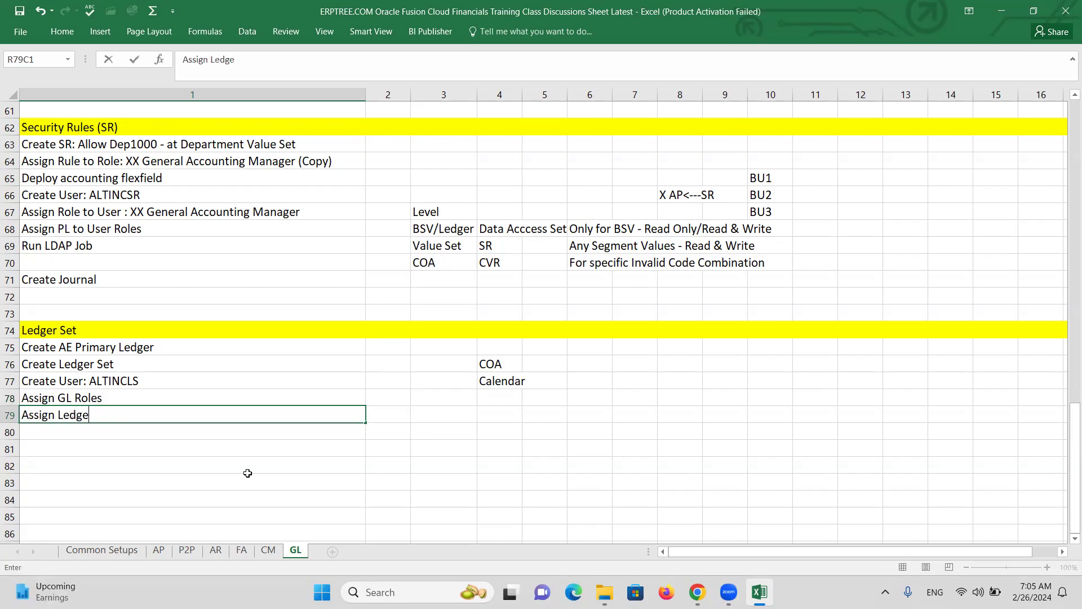
text(r Set to User Roles)
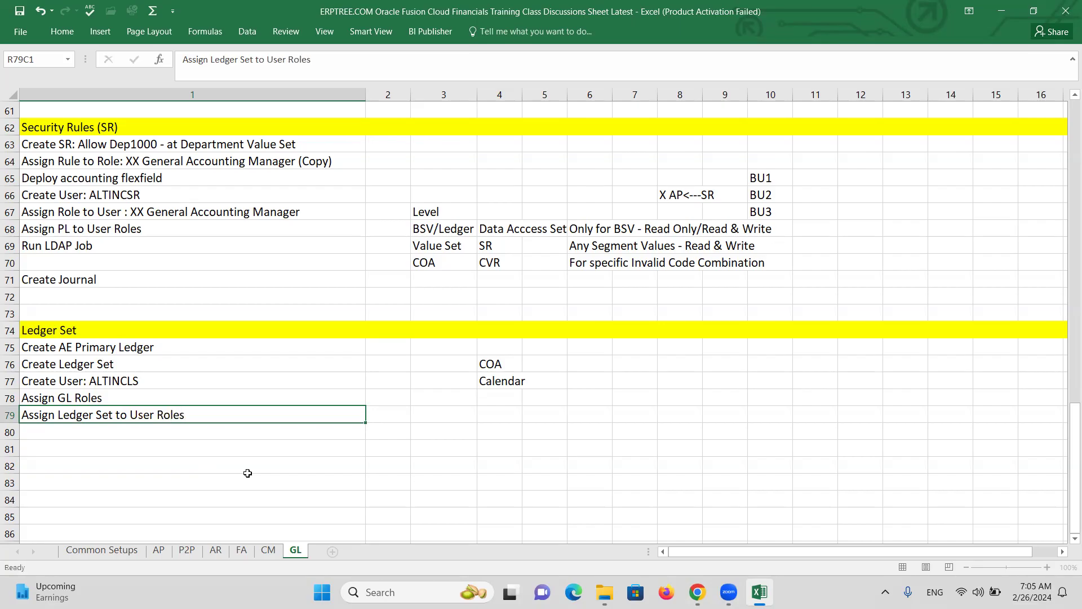
key(Return)
text(Run LDA)
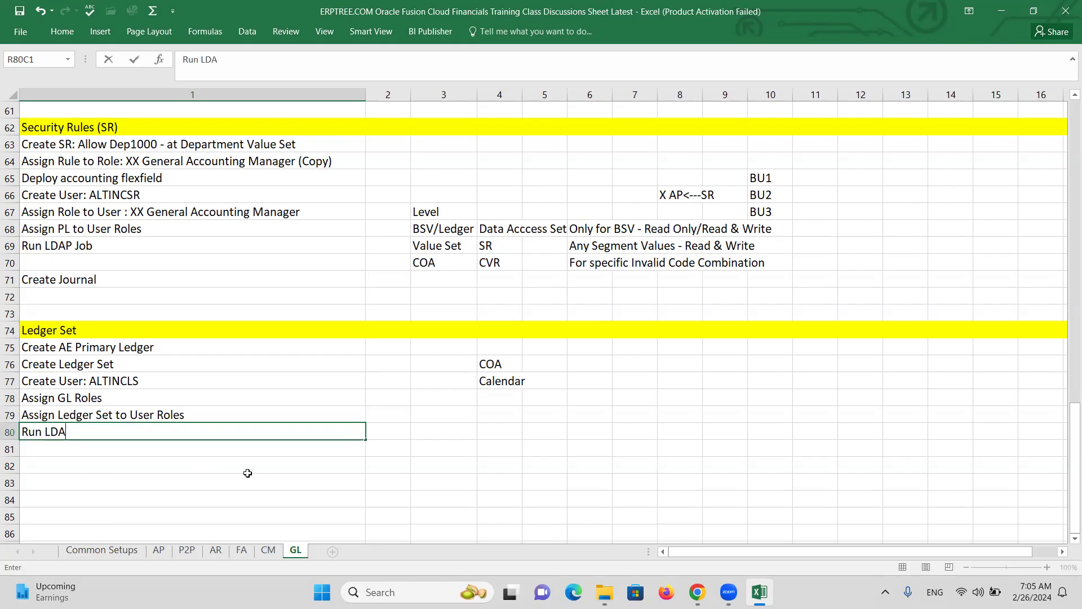
text(P Job)
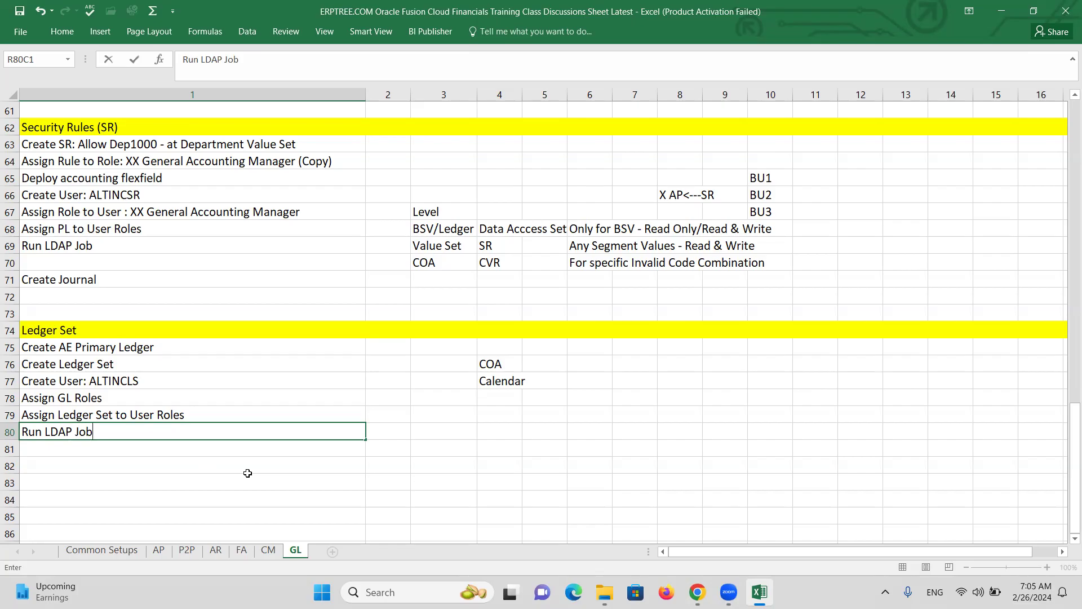
key(Return)
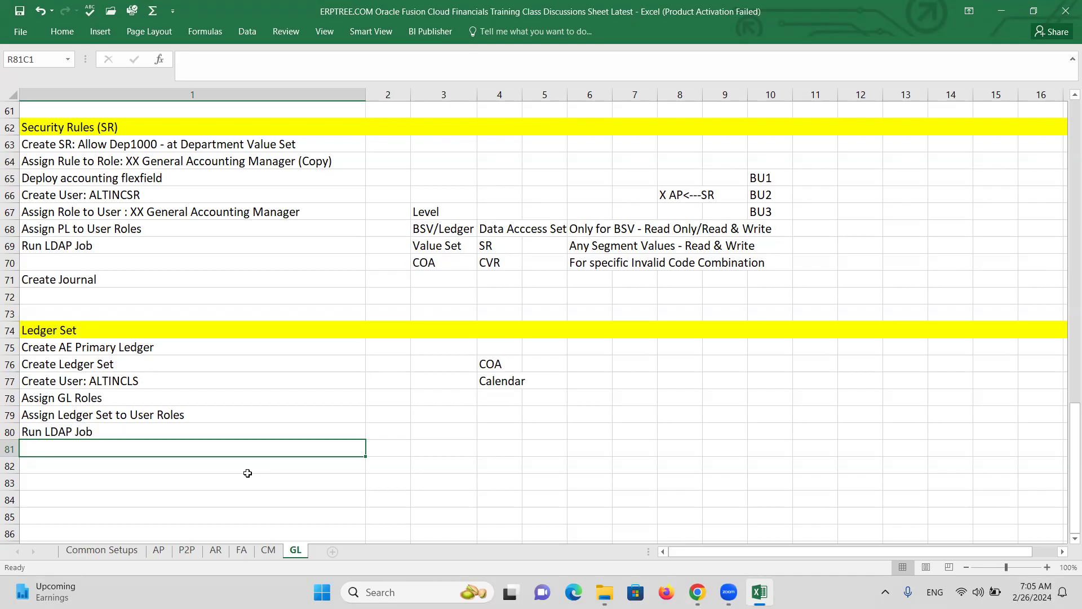
text(Open periods in)
text(rimary Ledger)
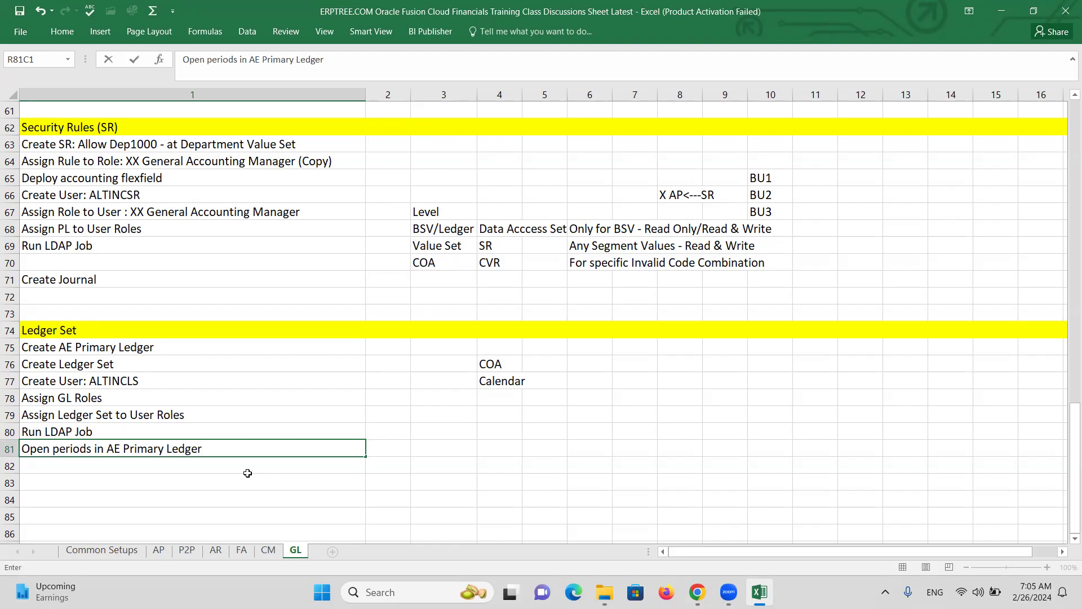
key(Return)
key(Return)
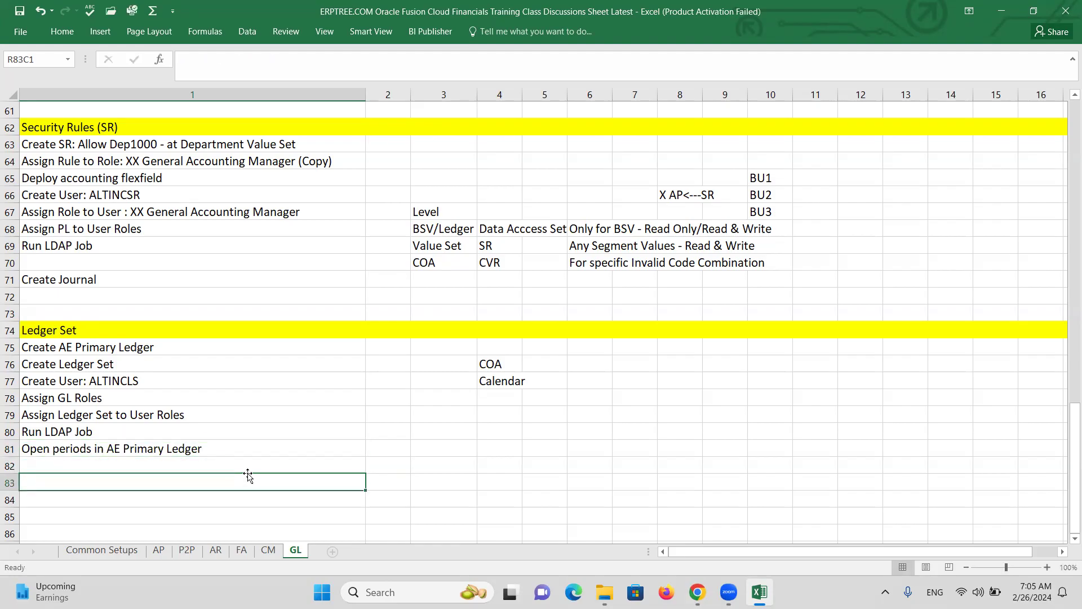
Add 'Create Journal' in row 83 and return to the Create AE Primary Ledger cell
click(199, 455)
click(89, 482)
text(Create Journal)
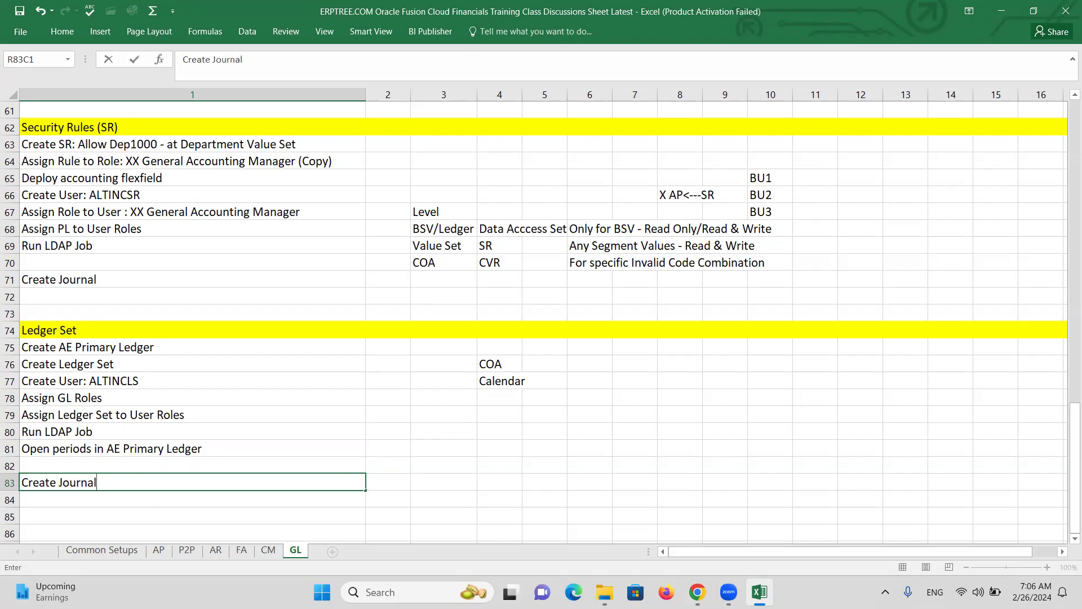
key(ctrl+Return)
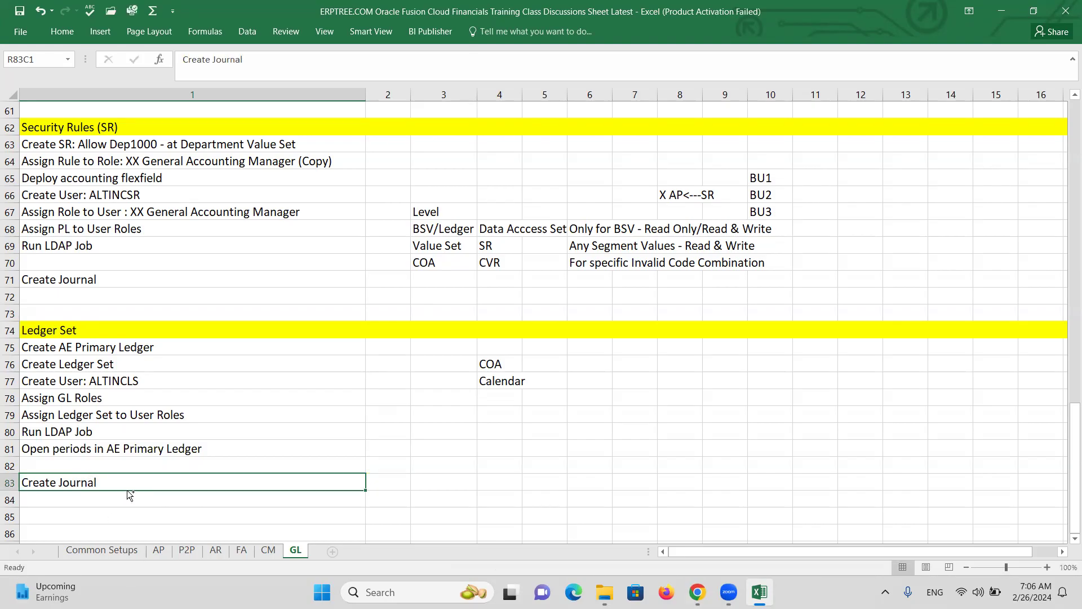
click(416, 479)
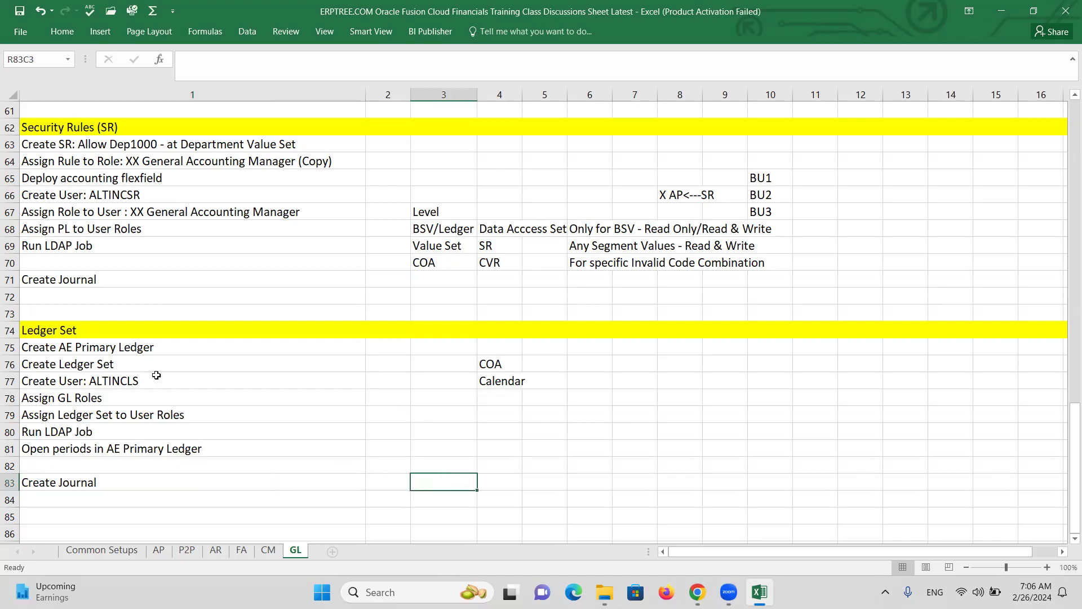
click(136, 350)
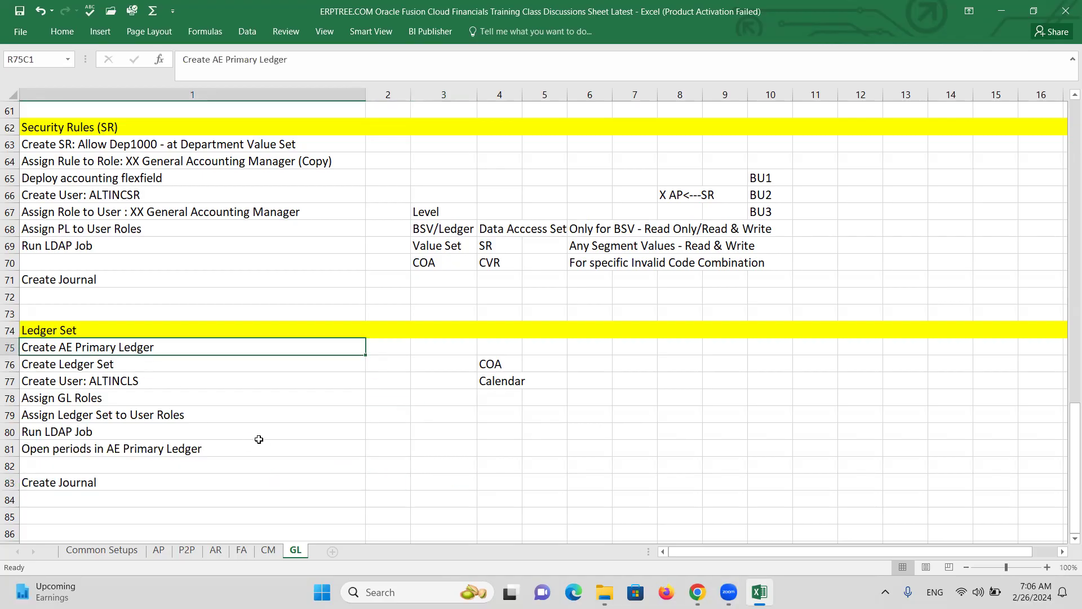
In Oracle, sign out and sign back in as user ALTINC with its password
key(alt+Tab)
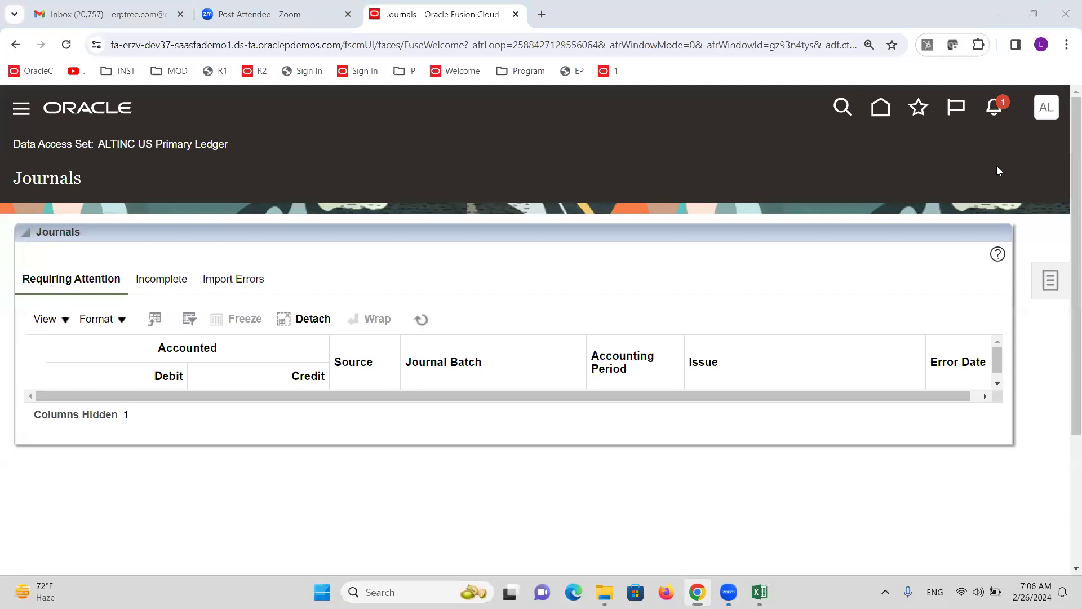
click(1050, 117)
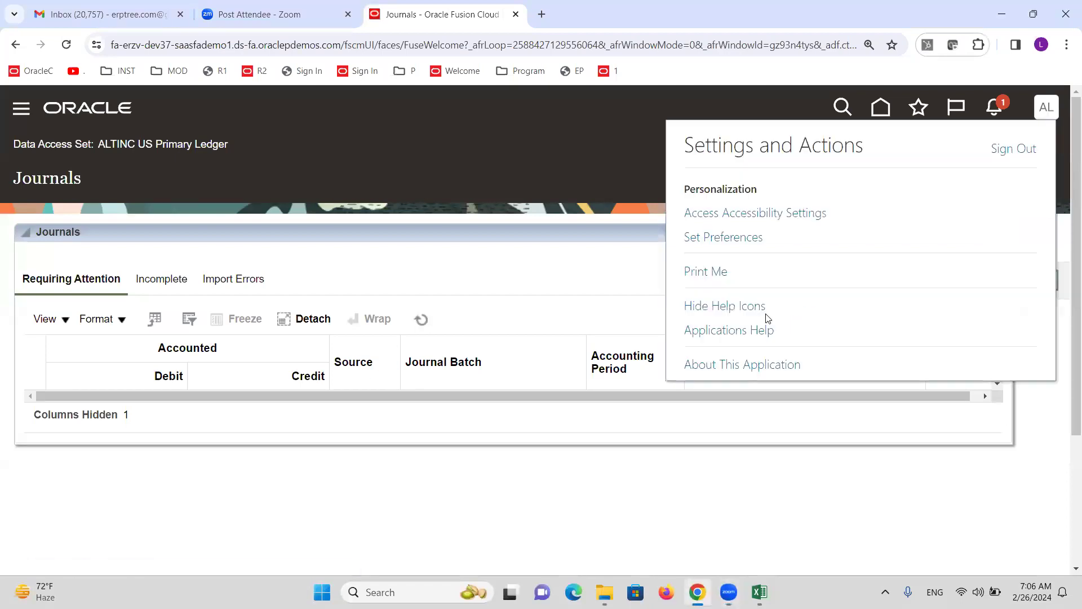
click(1015, 149)
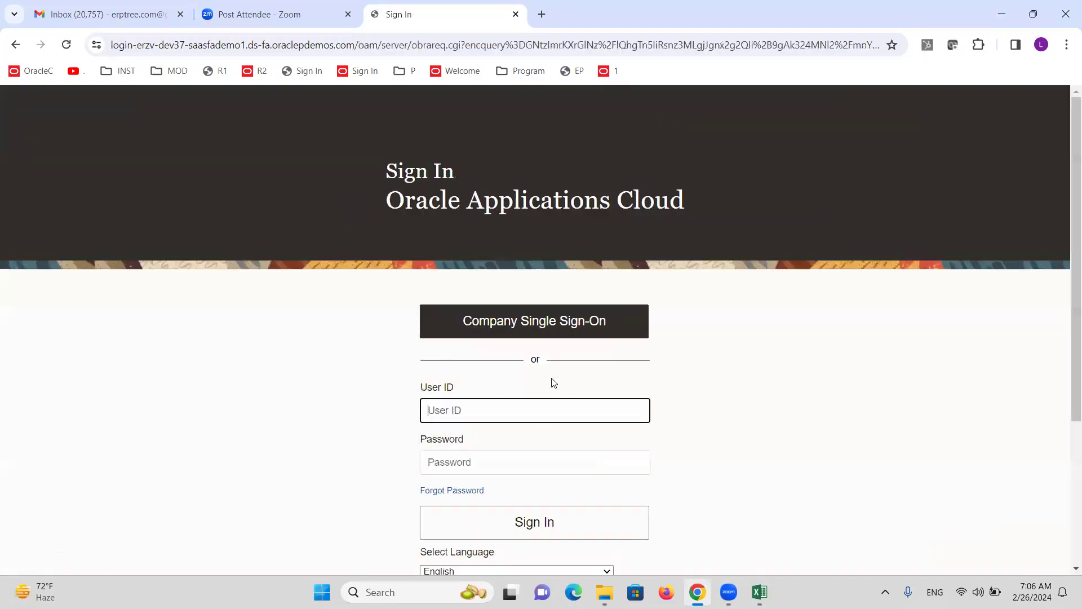
text(ALTINC)
key(Tab)
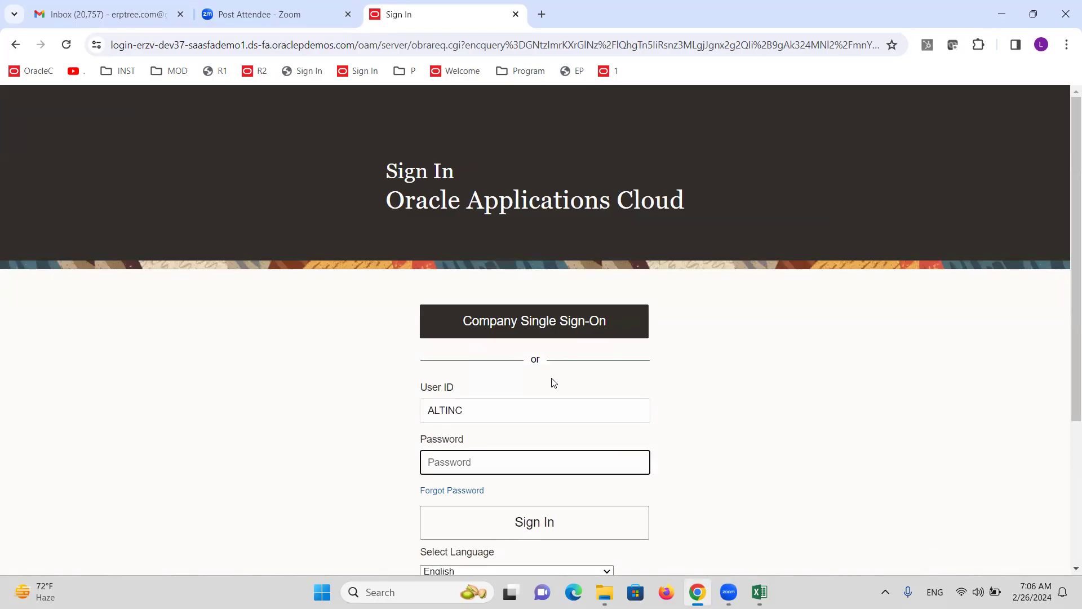
text(•••)
key(Return)
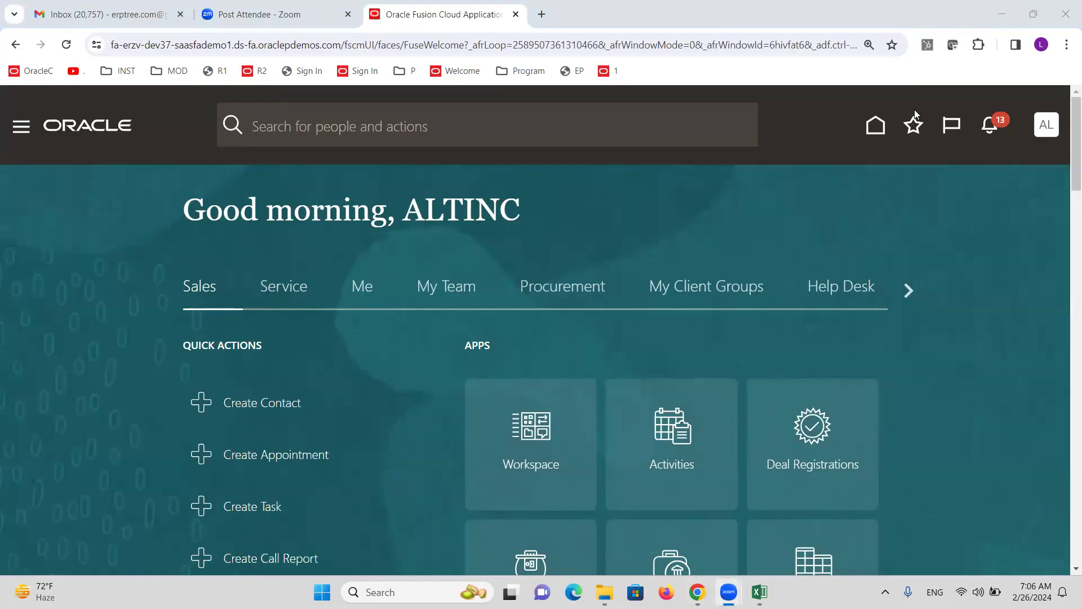
From Setup and Maintenance, search tasks for 'PRIMARY LE' and open Manage Primary Ledgers
click(1046, 124)
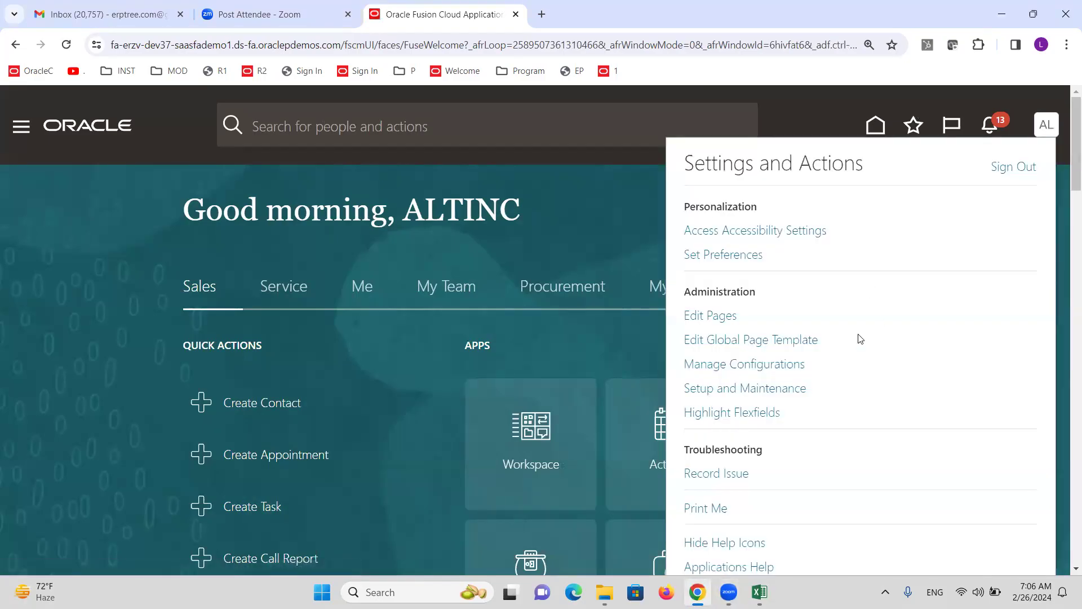
click(772, 387)
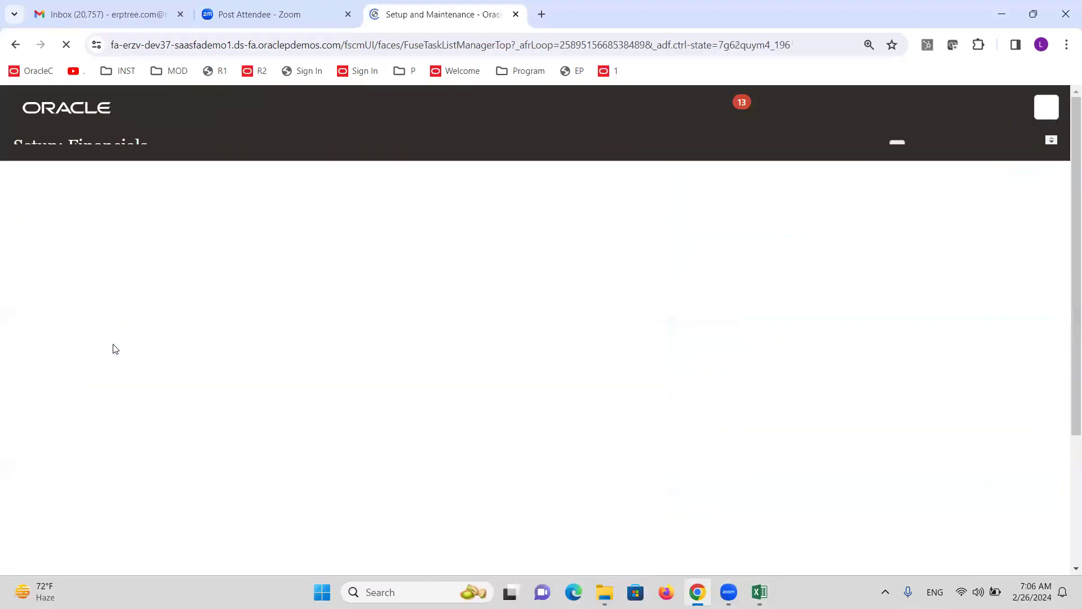
click(552, 218)
text(PRIMARY LE)
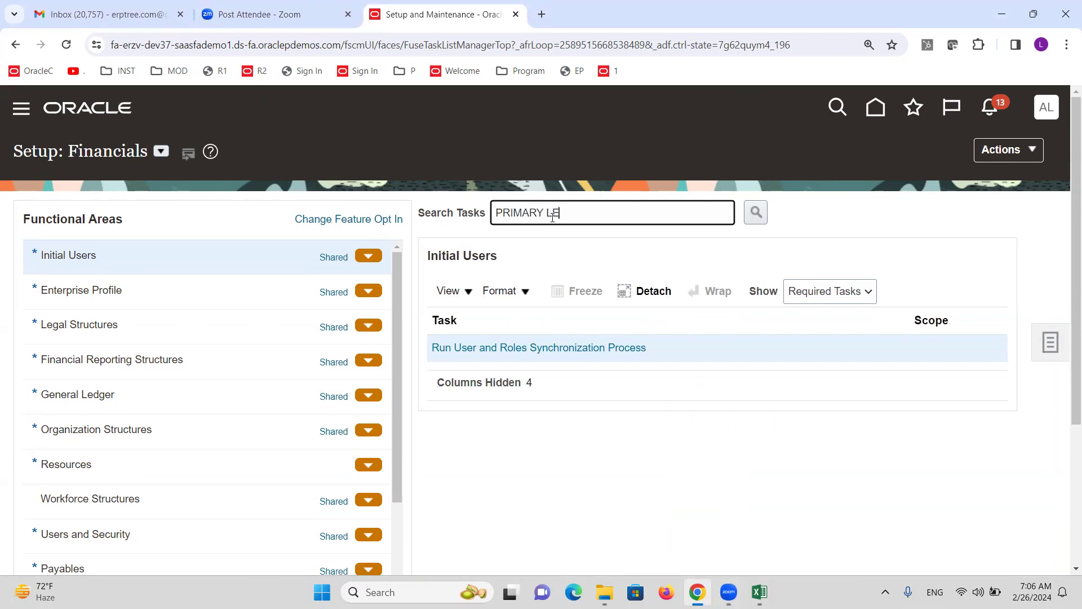
key(Return)
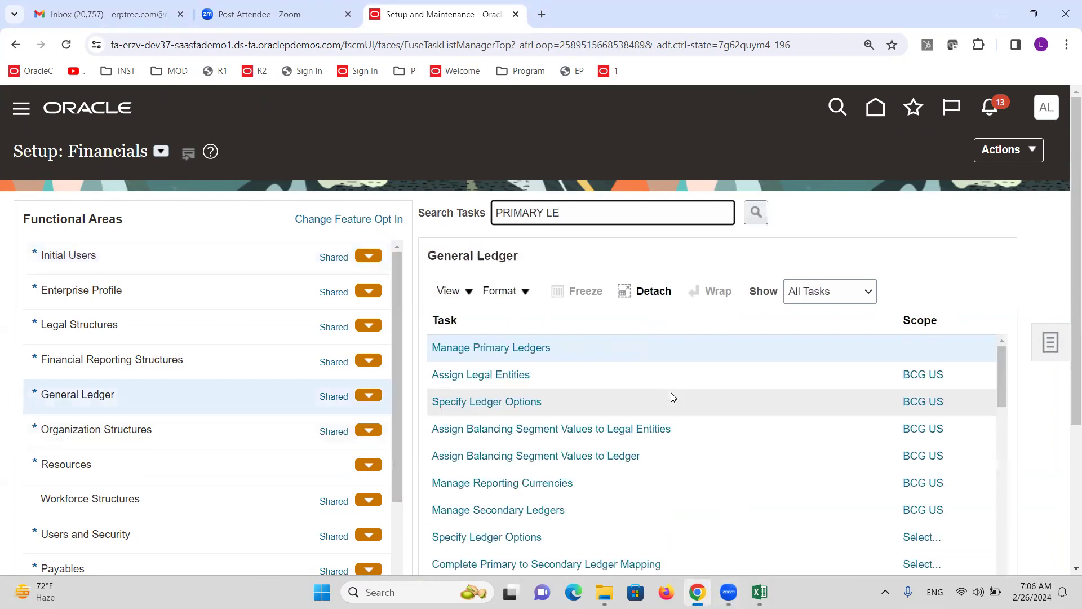
click(506, 346)
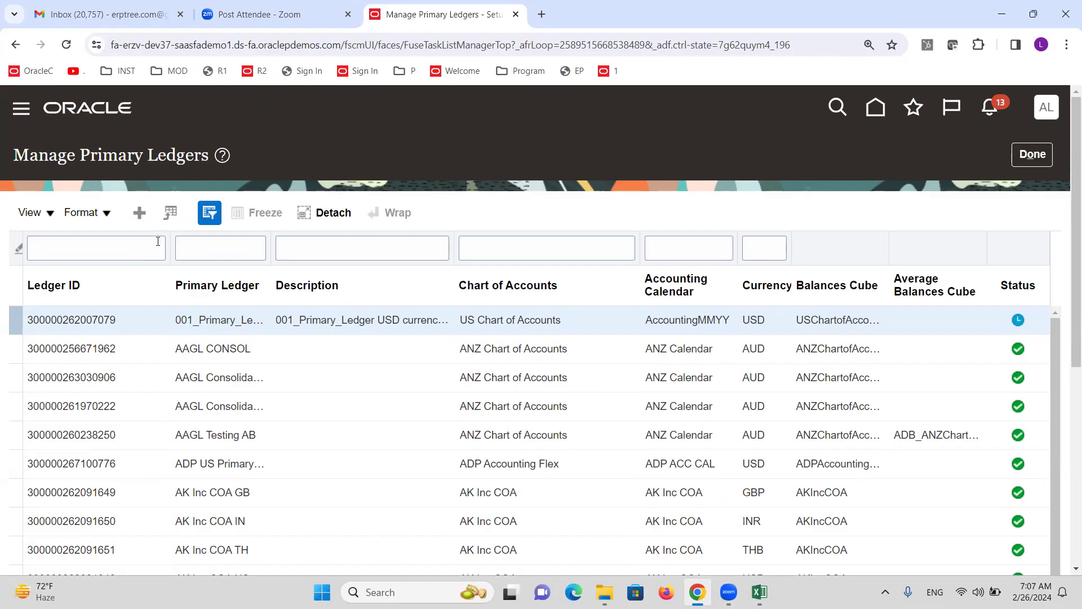
Start a new primary ledger named 'ALTINCAE Primary Ledger' with the ALTINC chart of accounts and calendar
click(138, 215)
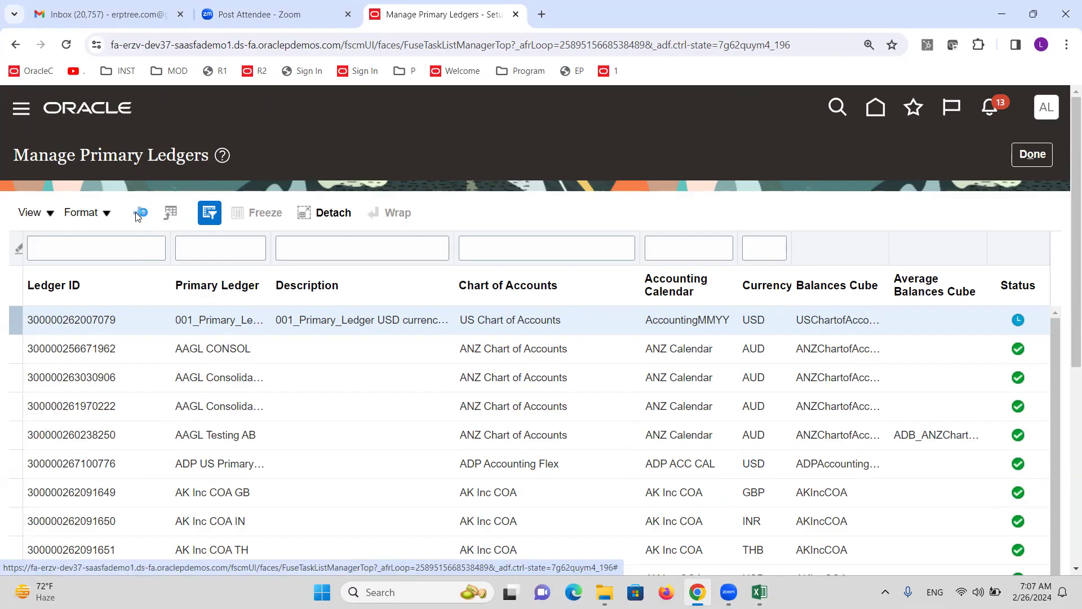
click(325, 246)
text(ALTINCAE Primary Ledger)
key(Tab)
key(Tab)
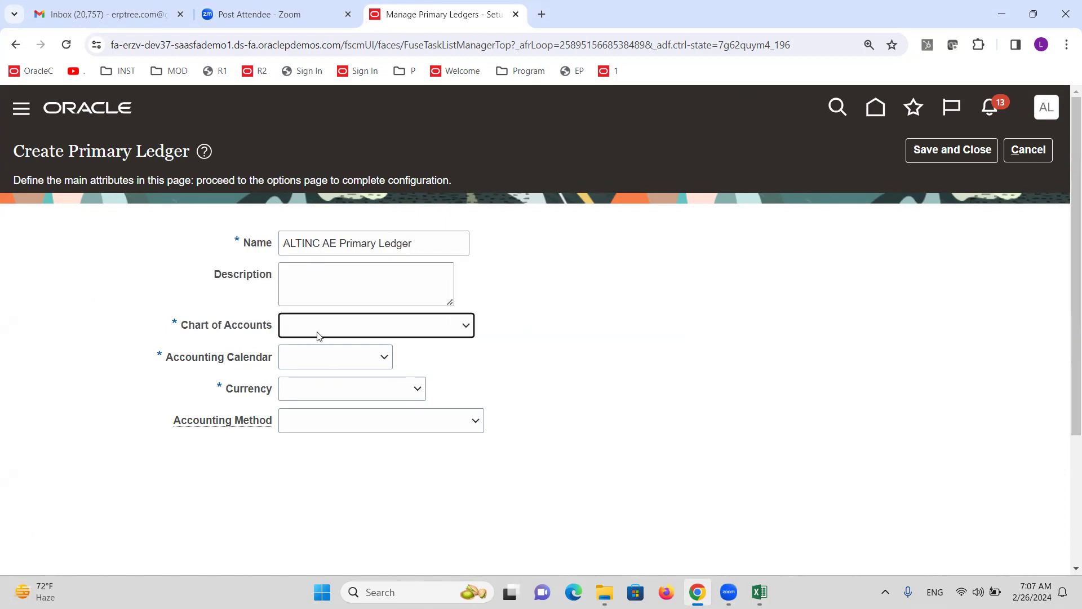
click(317, 330)
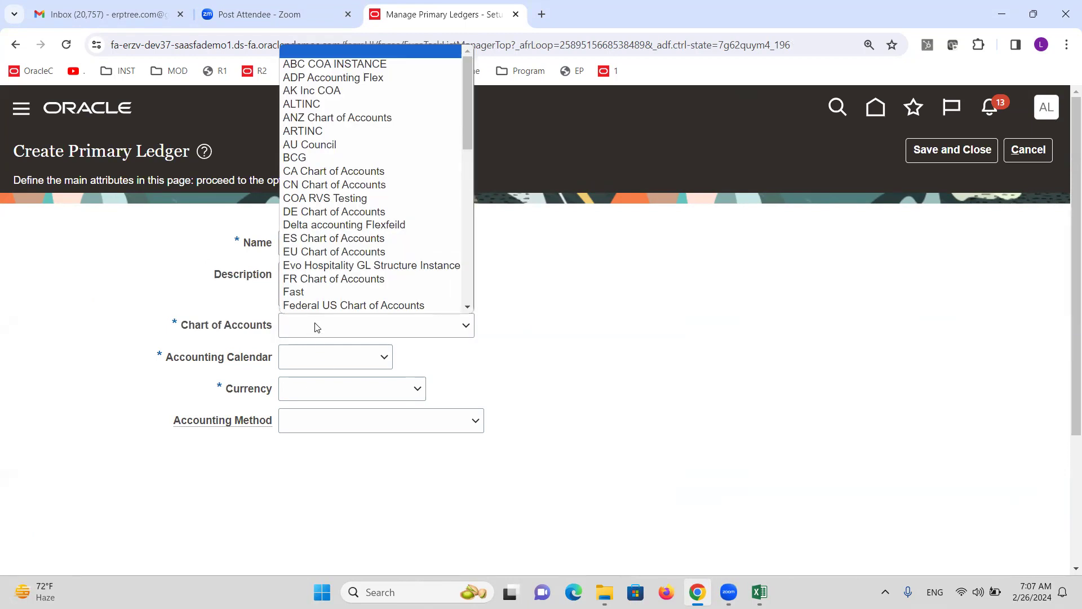
click(307, 103)
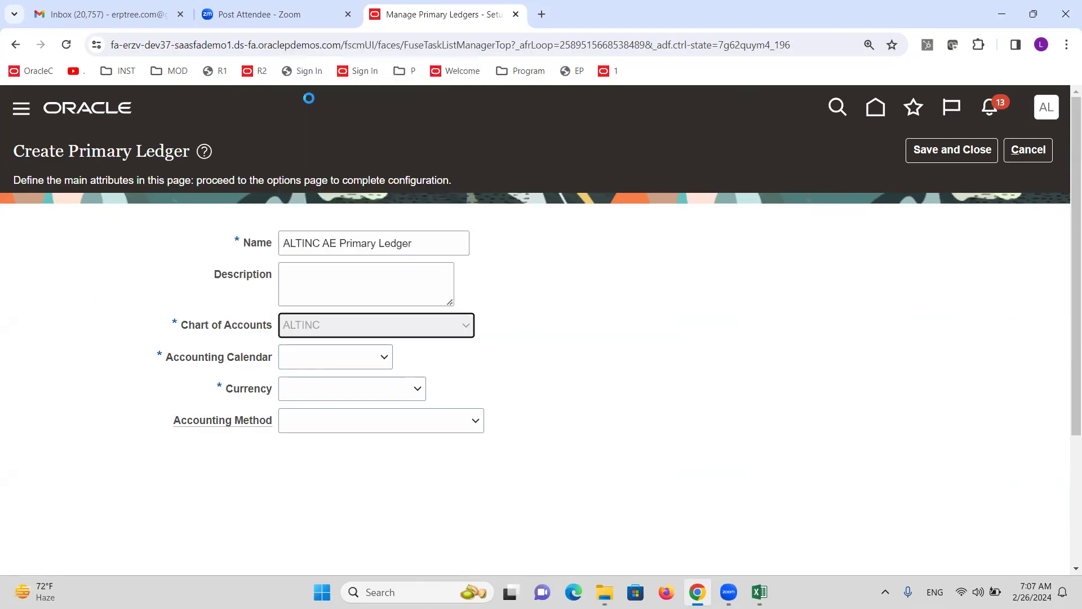
click(354, 354)
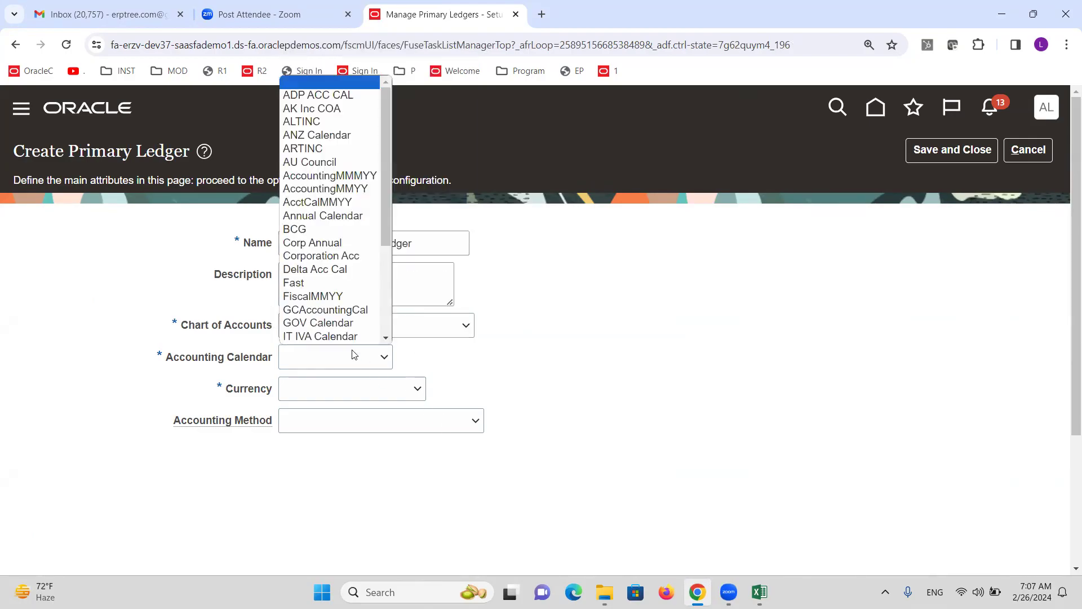
click(327, 93)
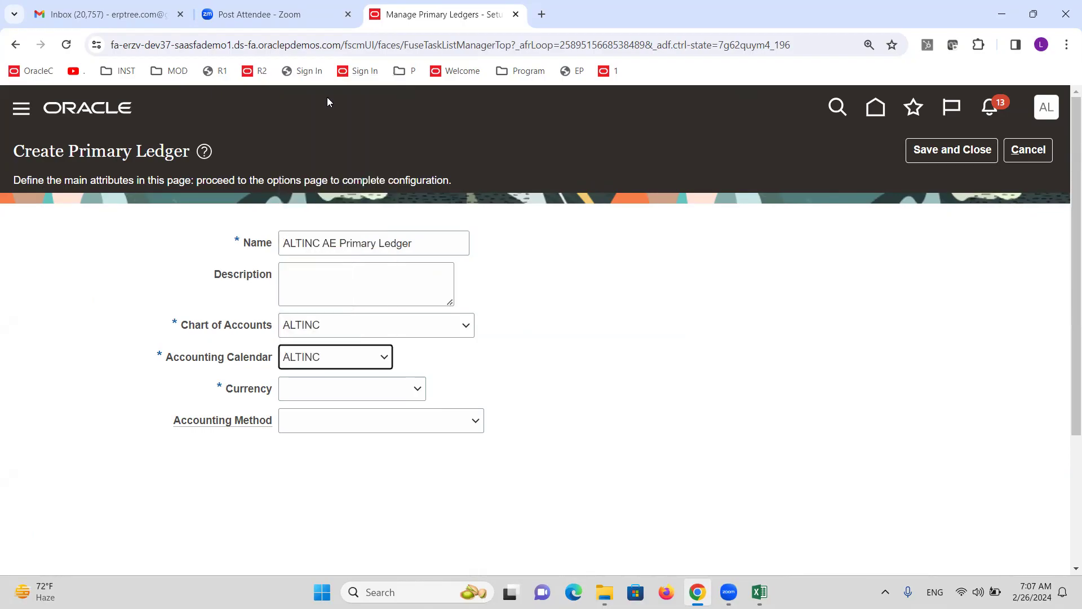
Give the ledger AED currency and the Standard Accrual accounting method, then save it
click(379, 388)
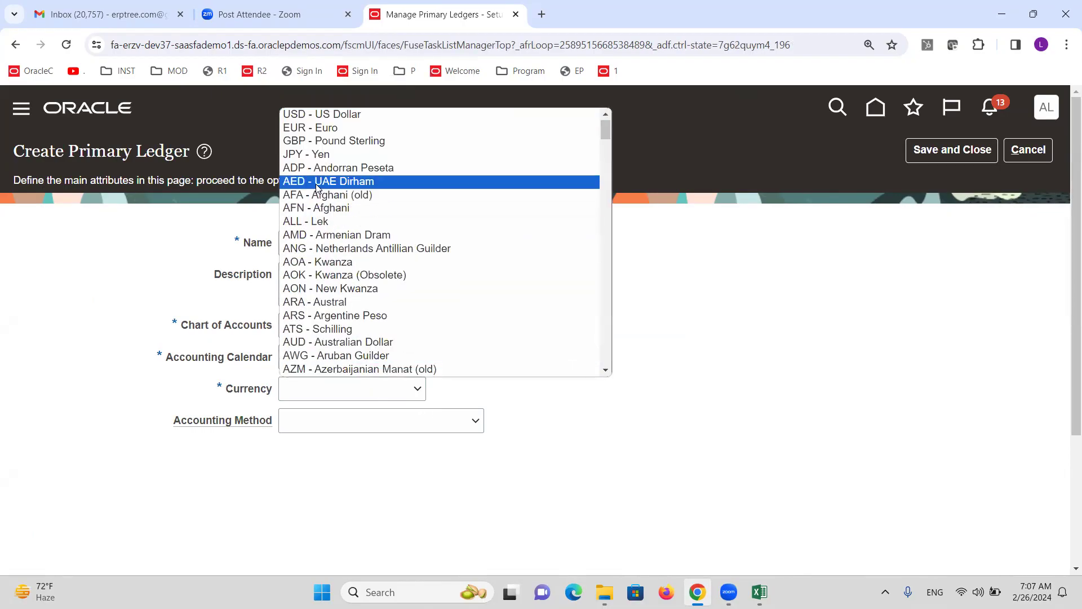
click(338, 194)
click(373, 426)
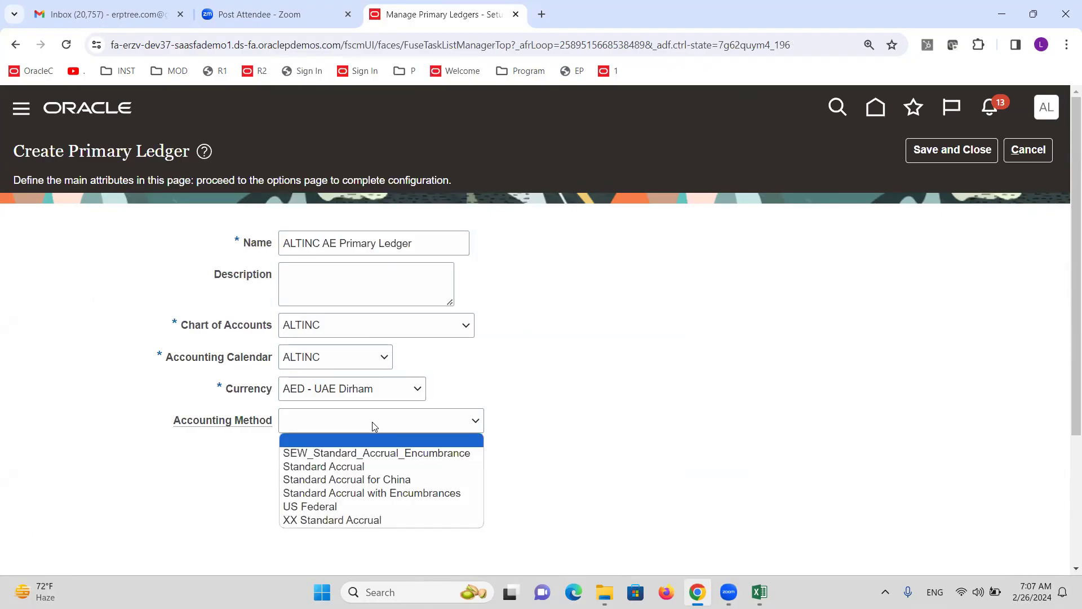
click(372, 464)
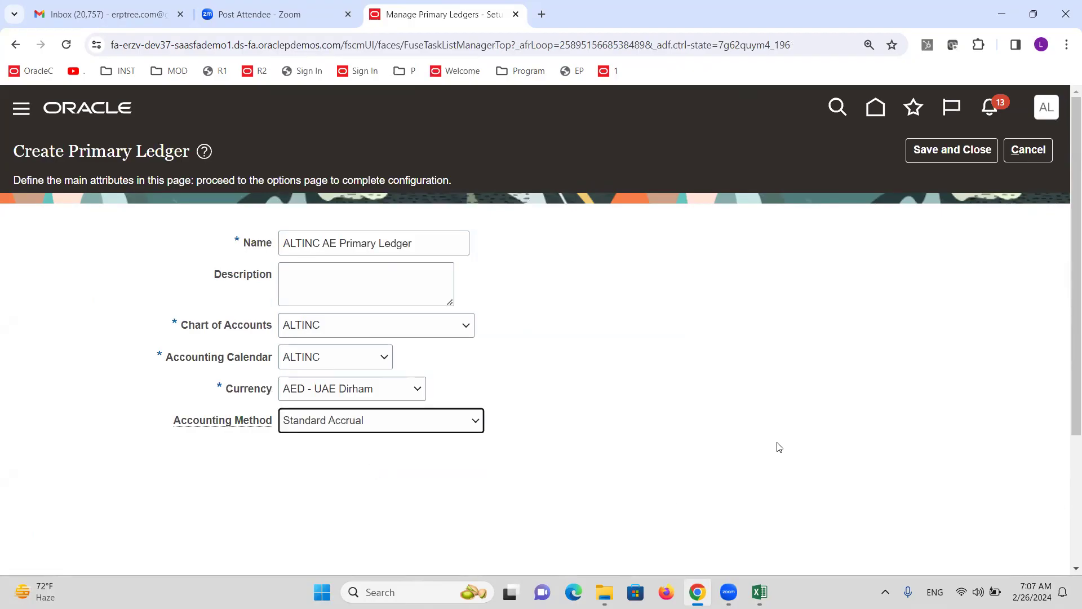
click(954, 152)
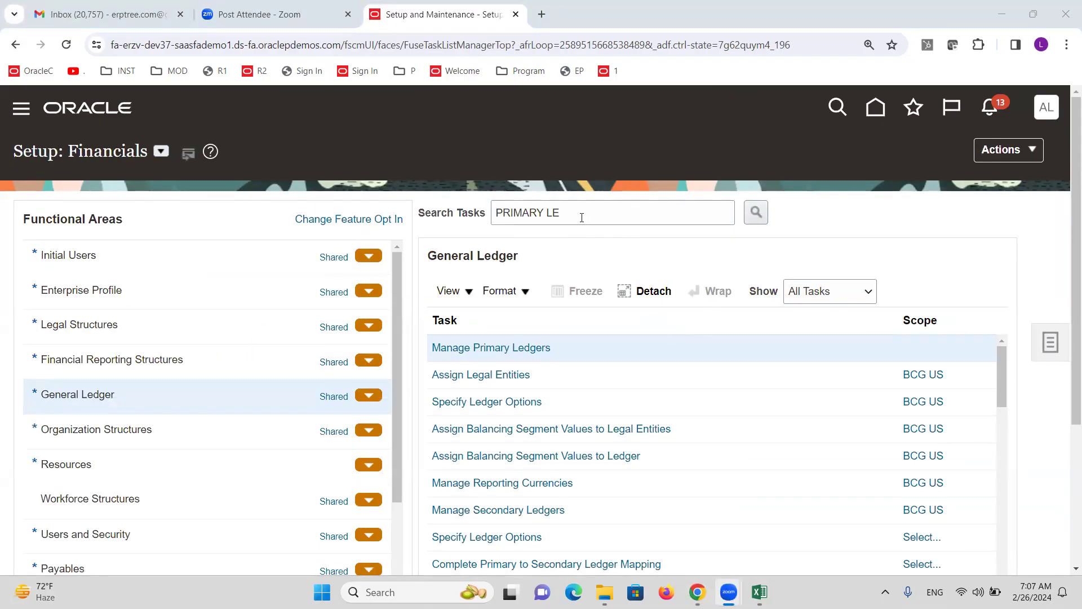
click(484, 402)
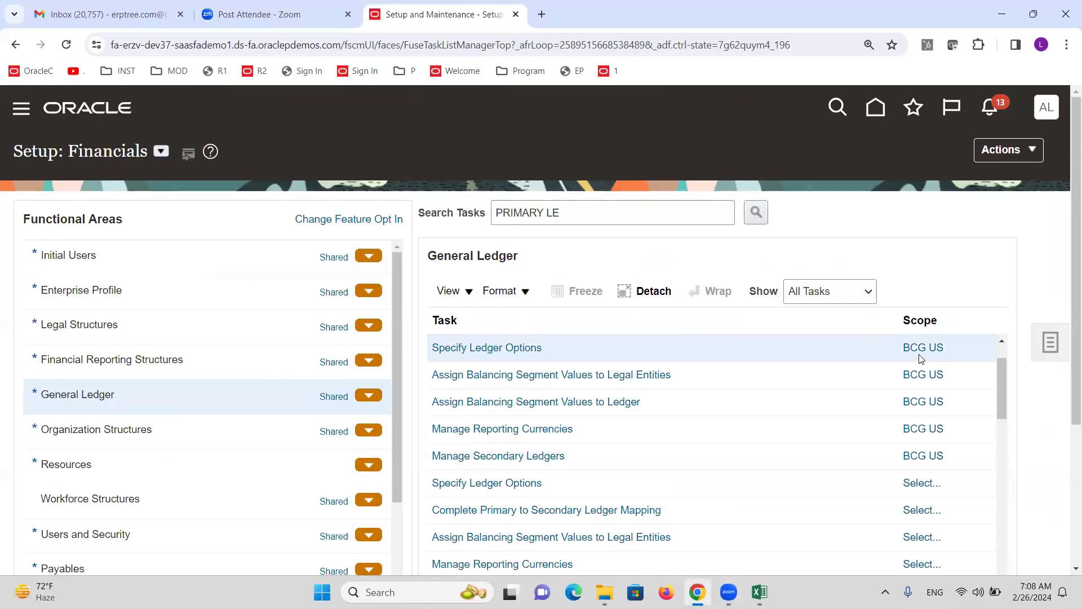
Scope Specify Ledger Options to the ALTINC AE Primary Ledger, picked from all ledgers
click(923, 348)
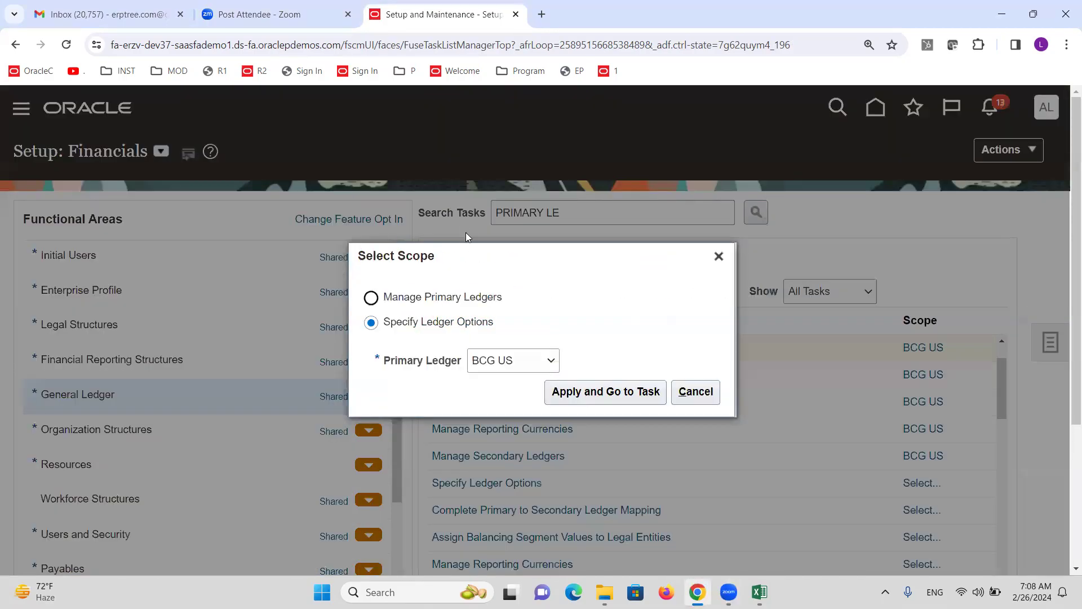
click(526, 357)
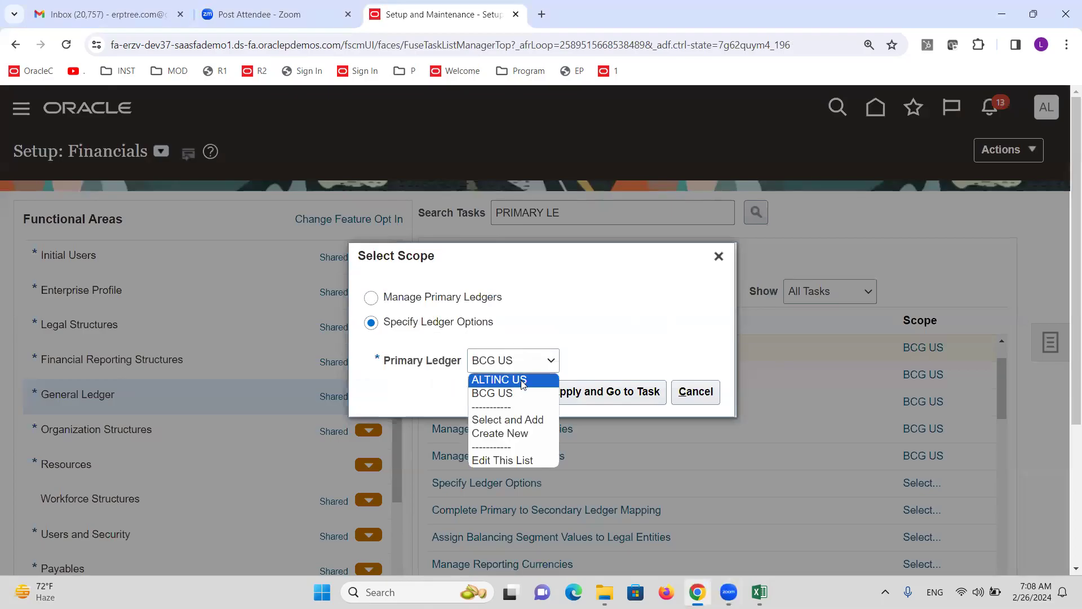
click(511, 422)
click(570, 398)
click(452, 244)
text(ALTIN)
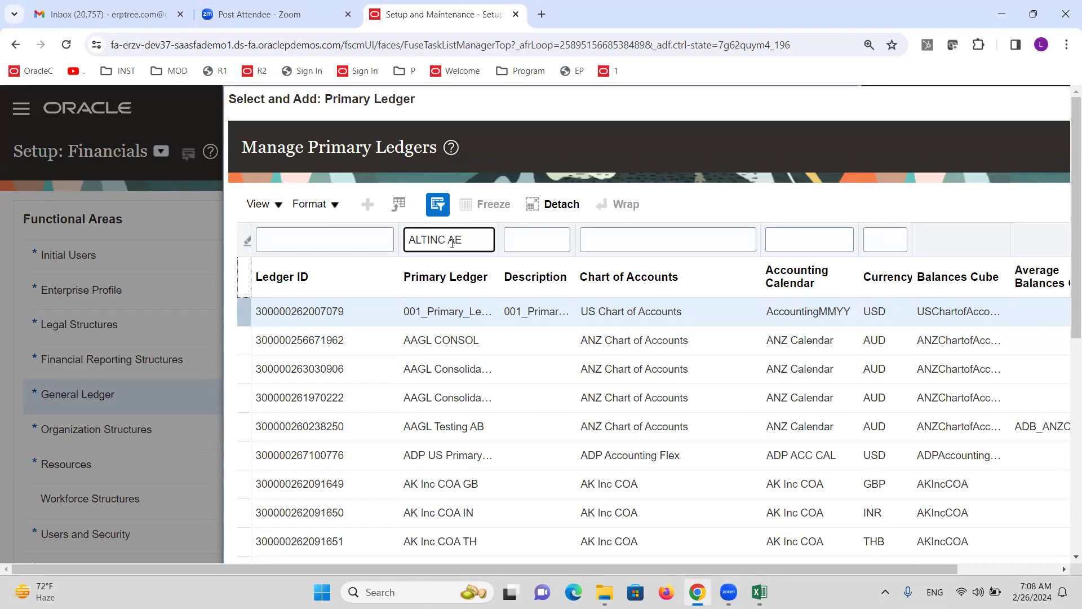
text(C AE)
key(Return)
click(517, 400)
click(269, 459)
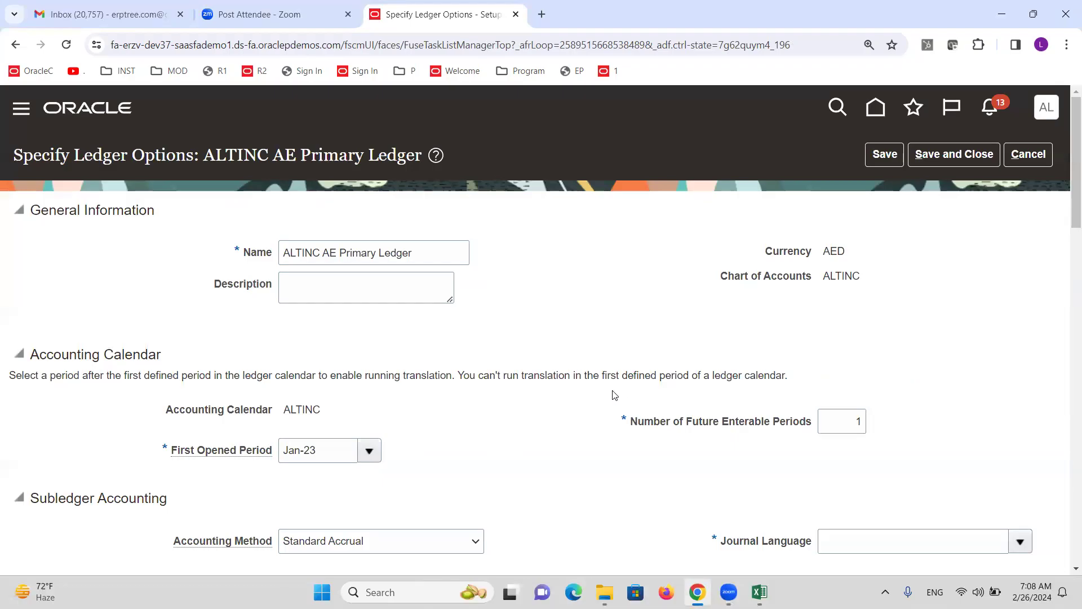
Set the ledger's journal language to American English and bring up the Retained Earnings Account dialog
scroll(611, 392, down, 2)
click(1021, 402)
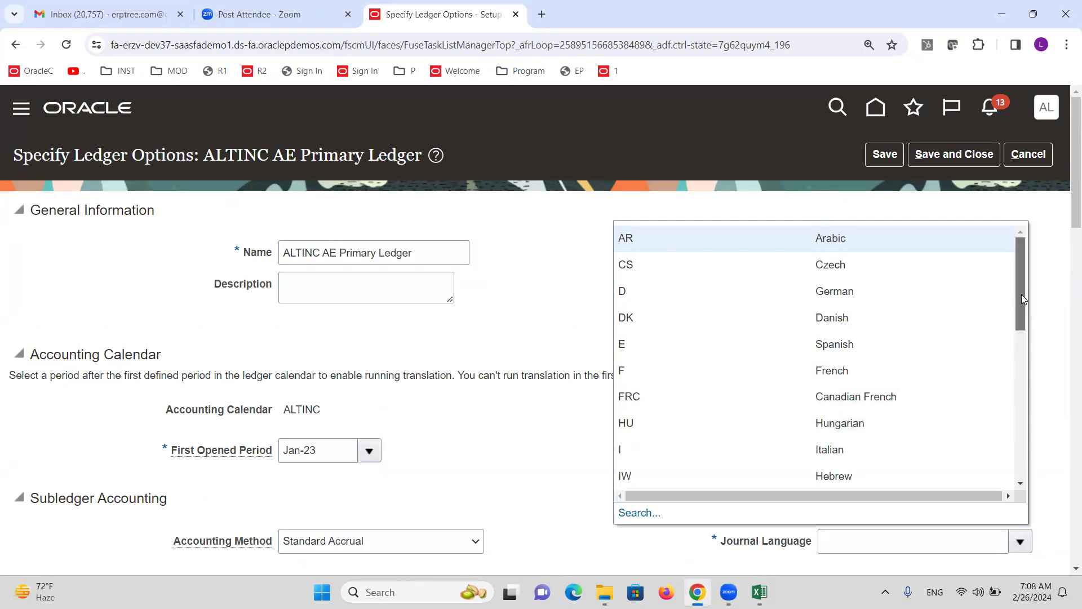
drag(1022, 298, 1028, 446)
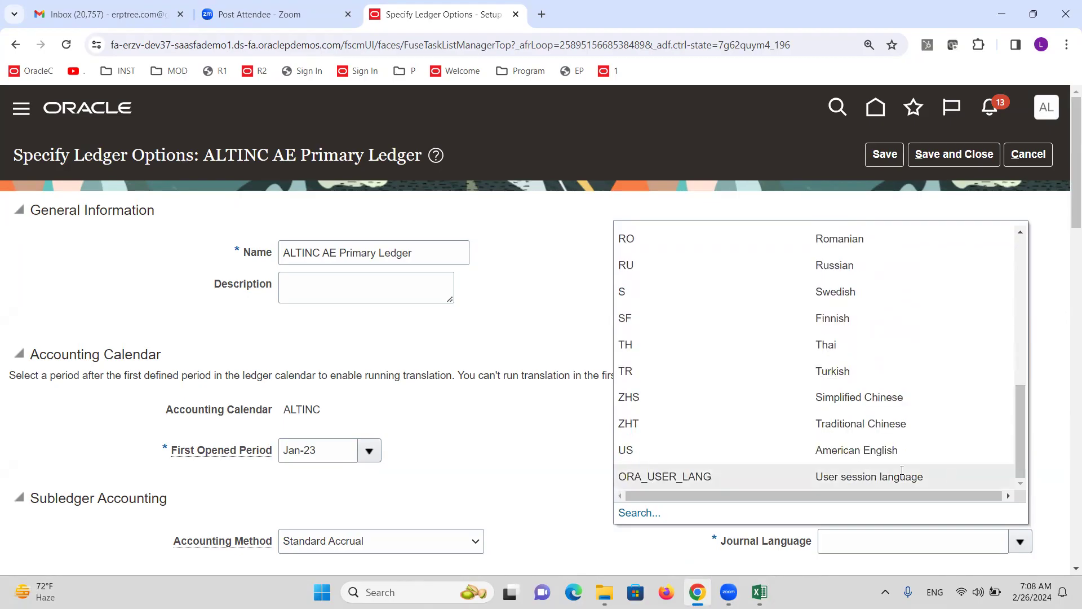
click(897, 451)
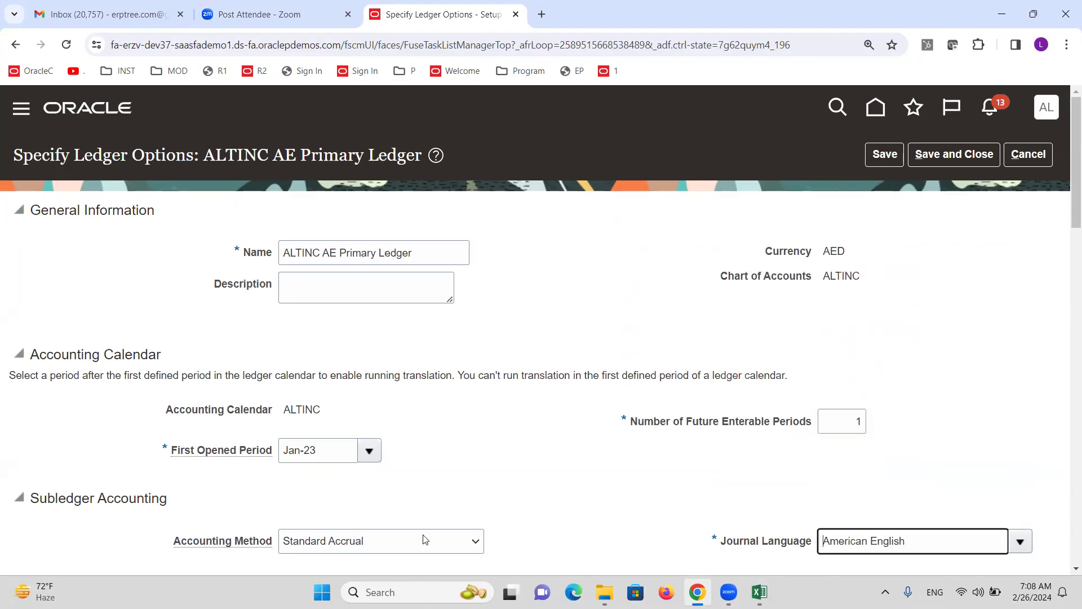
scroll(520, 450, down, 5)
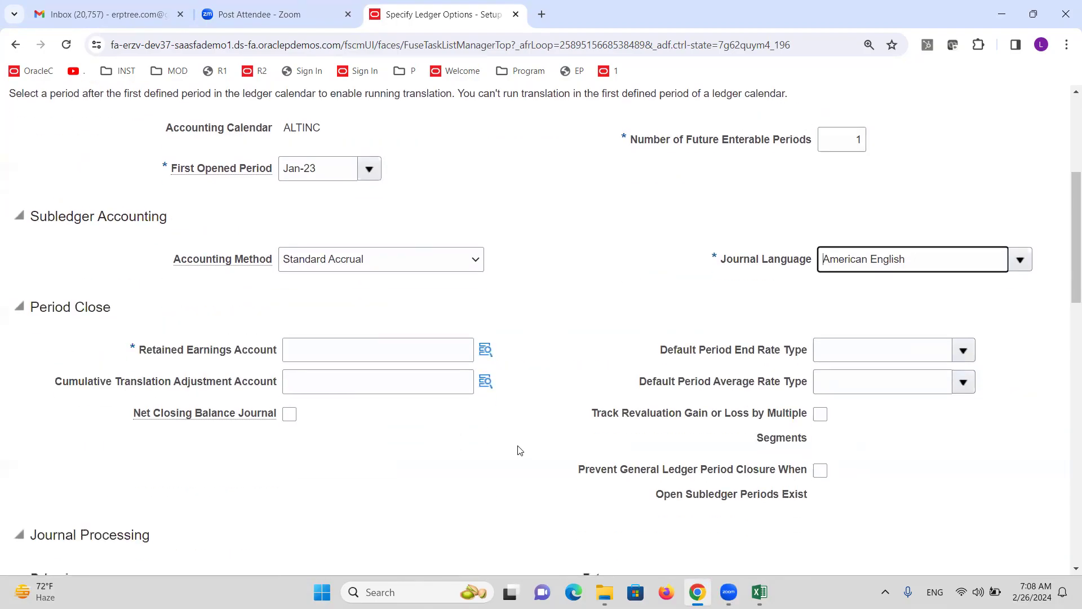
click(485, 350)
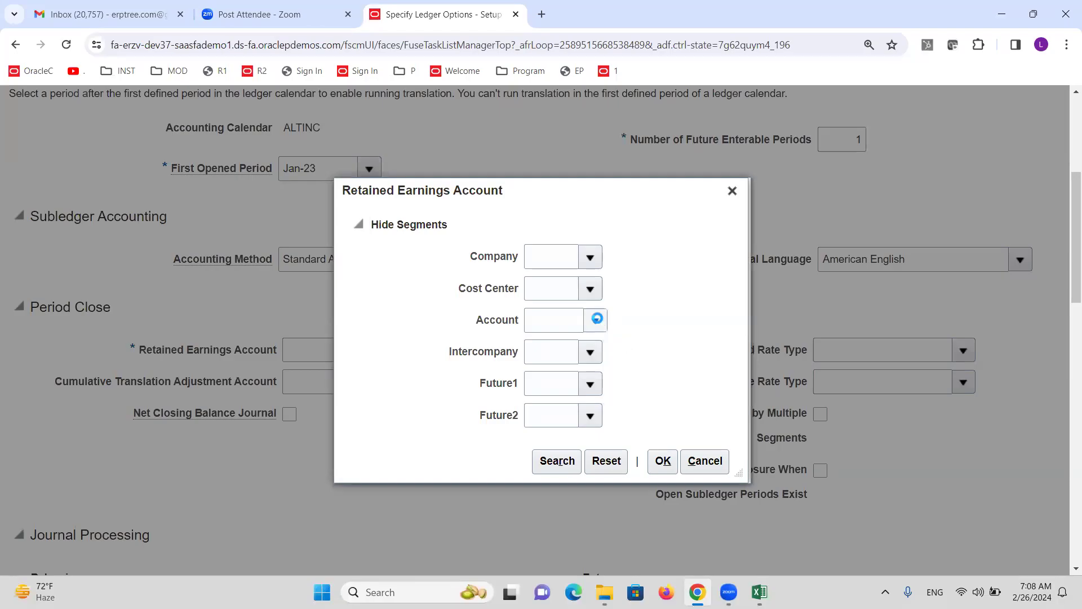
Find account value 31010 Retained Earnings by description 'Retai' and use it as the account segment
click(595, 319)
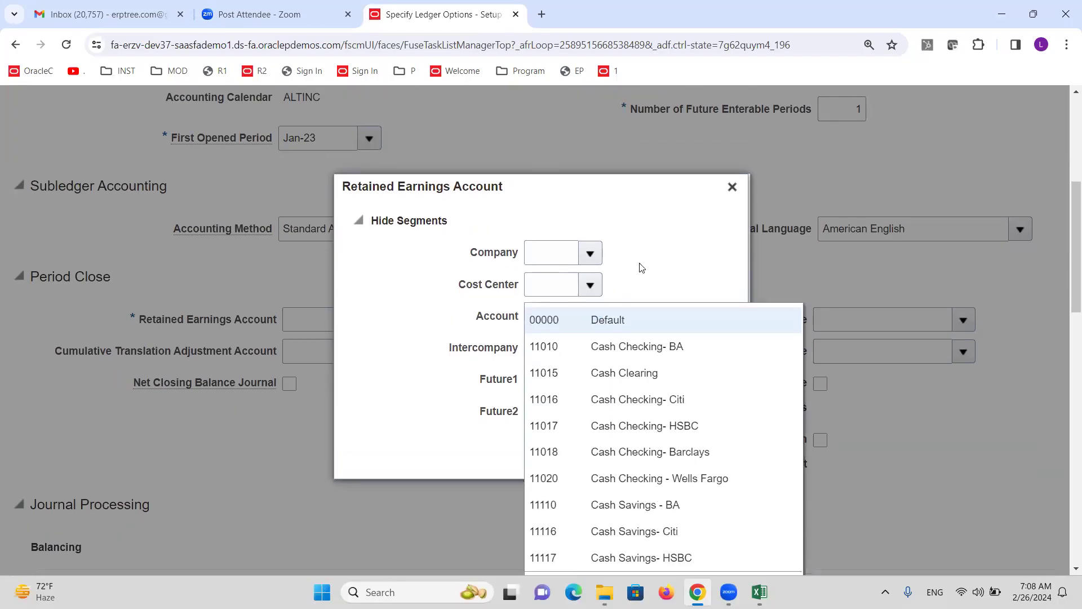
scroll(644, 299, down, 5)
click(551, 304)
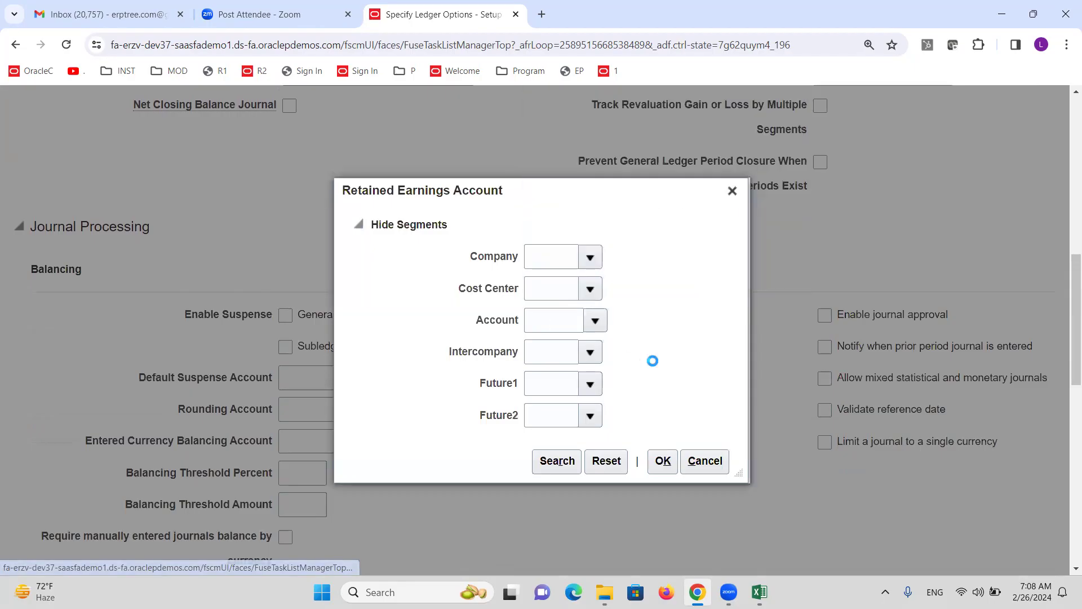
click(576, 333)
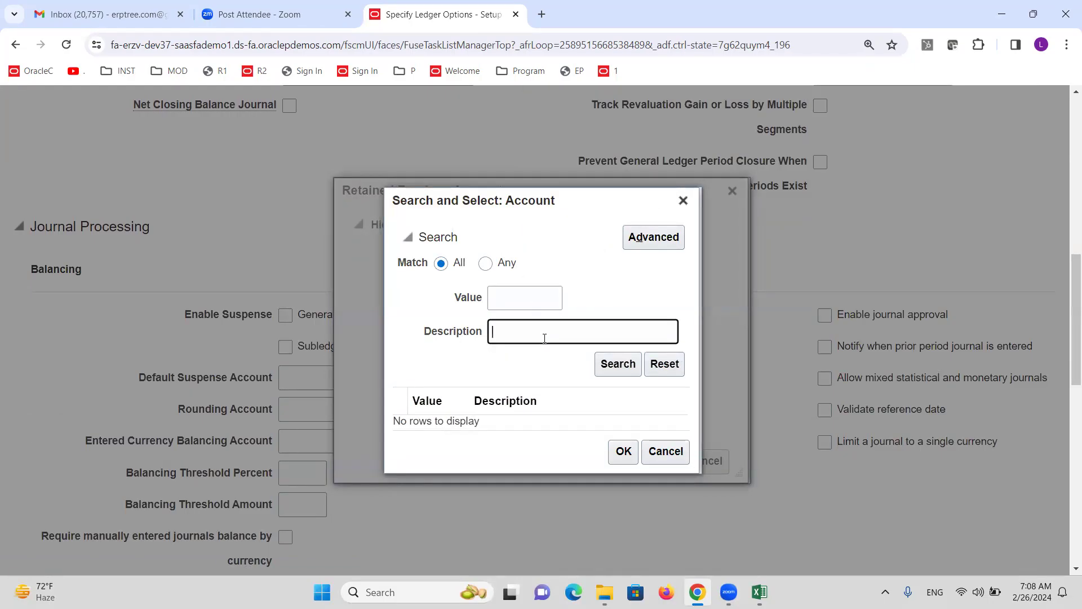
text(Retai)
click(619, 362)
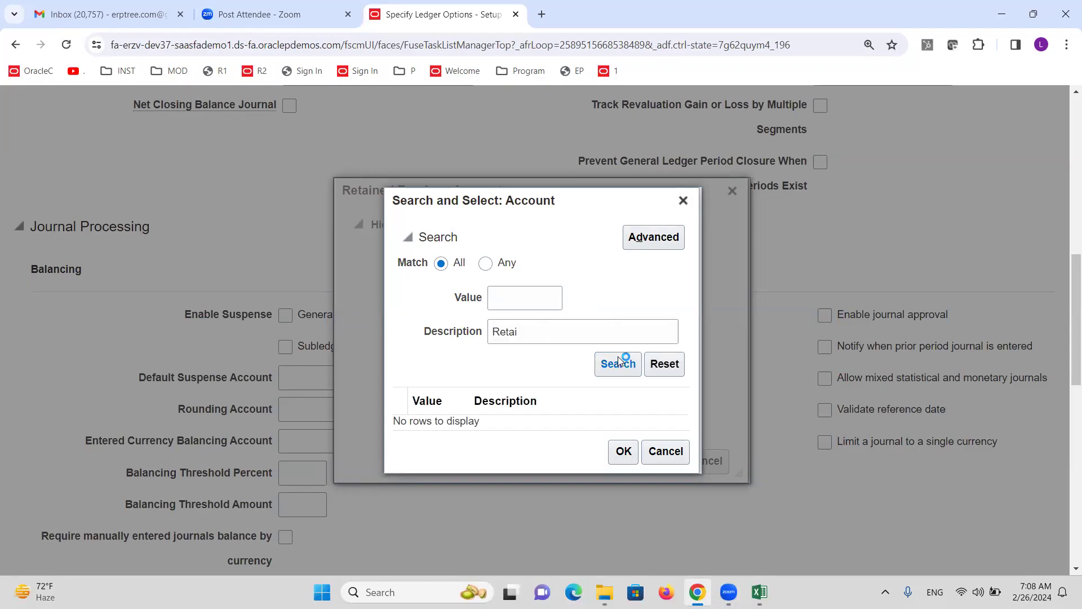
click(522, 421)
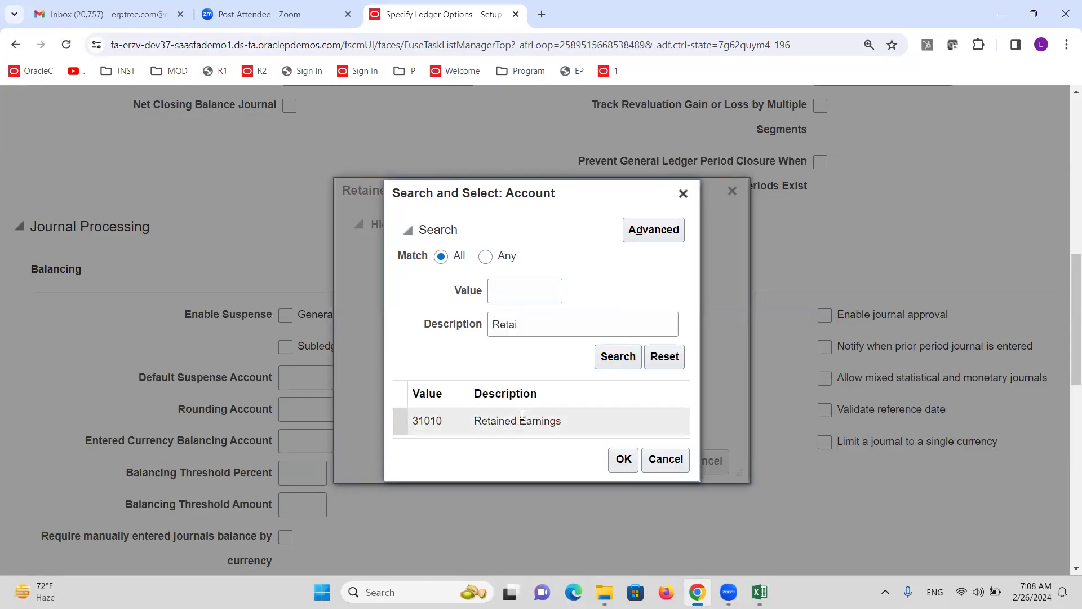
click(625, 469)
click(552, 462)
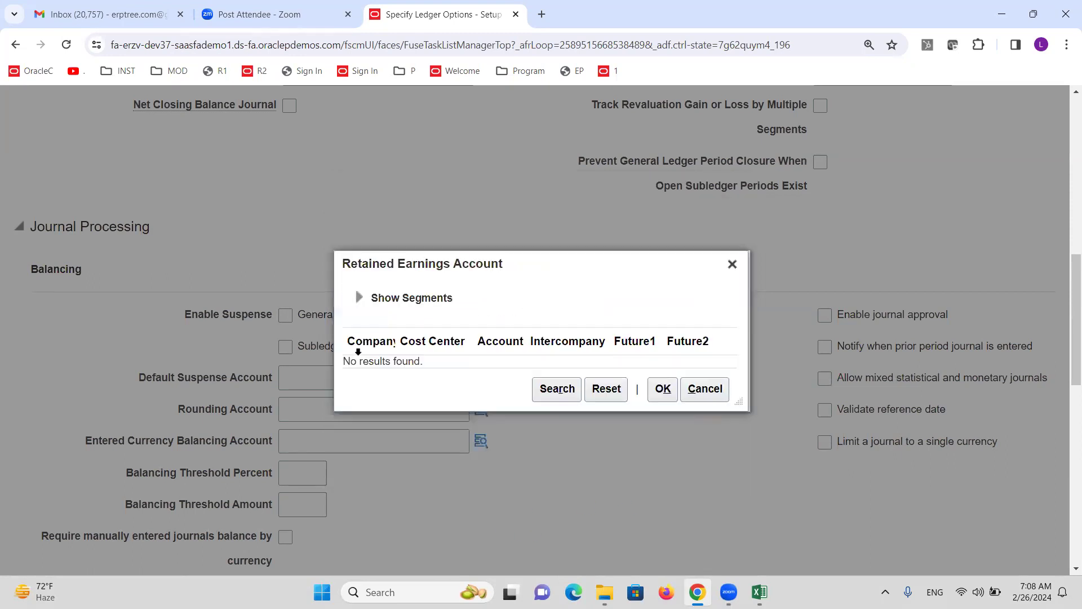
Set company 1000 ALTINC Consulting Services and check the empty cost center value list
click(359, 298)
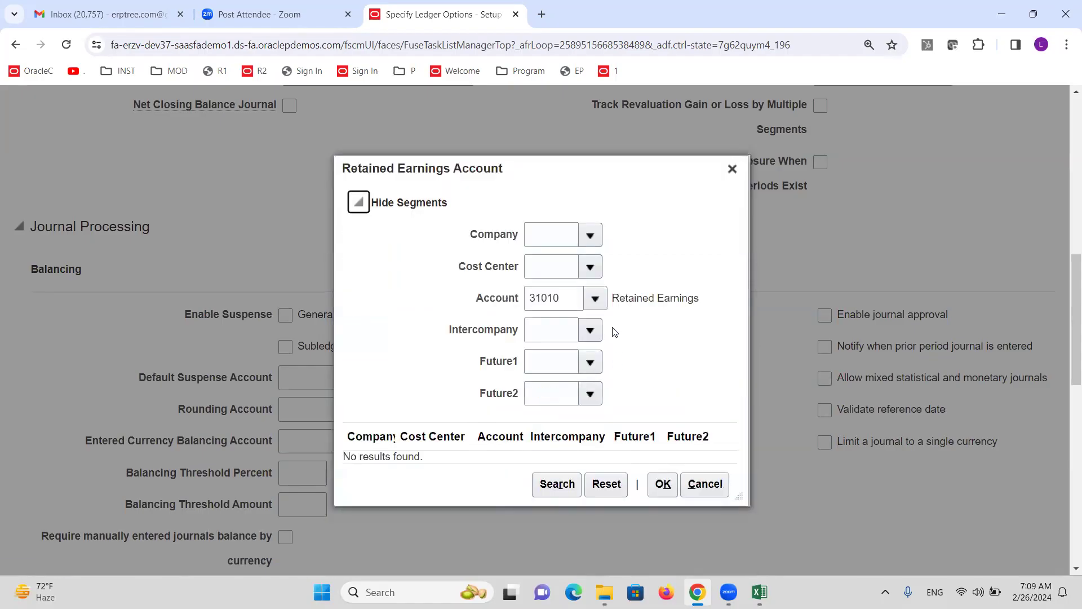
click(586, 234)
click(590, 266)
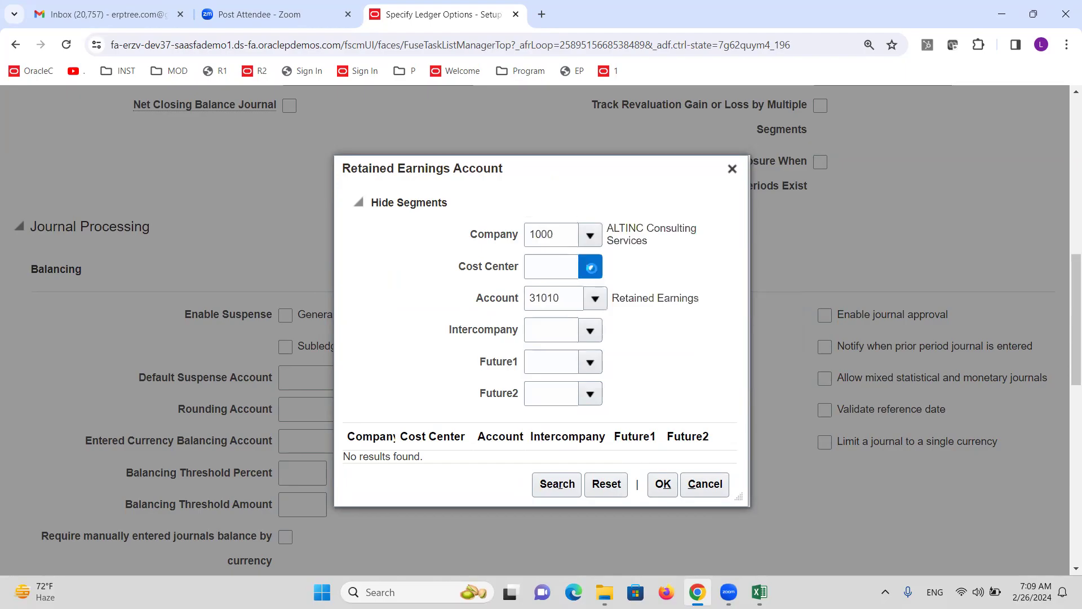
click(589, 265)
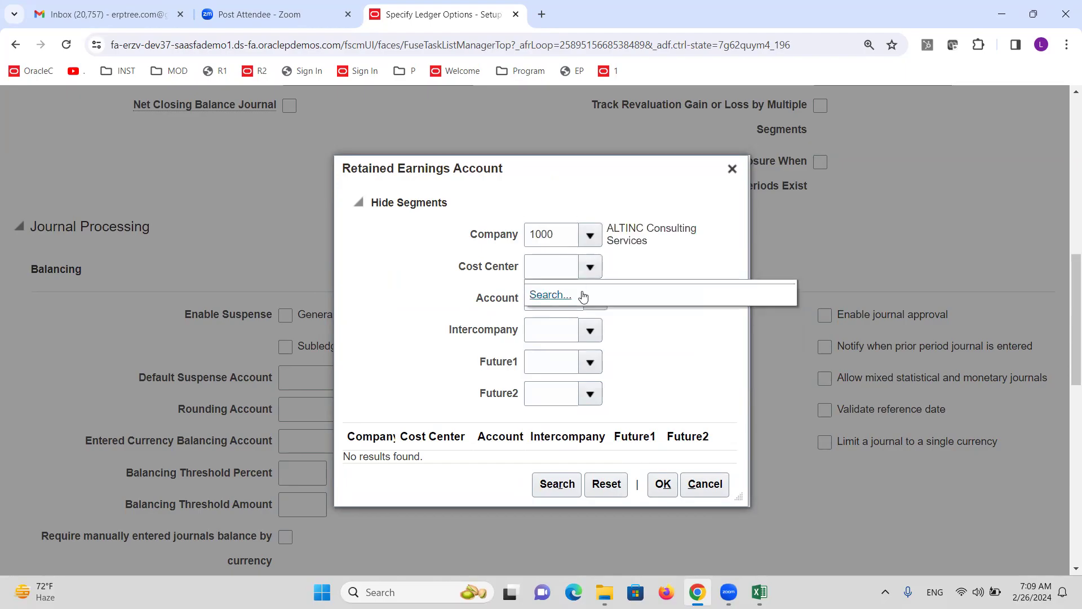
click(590, 265)
click(590, 266)
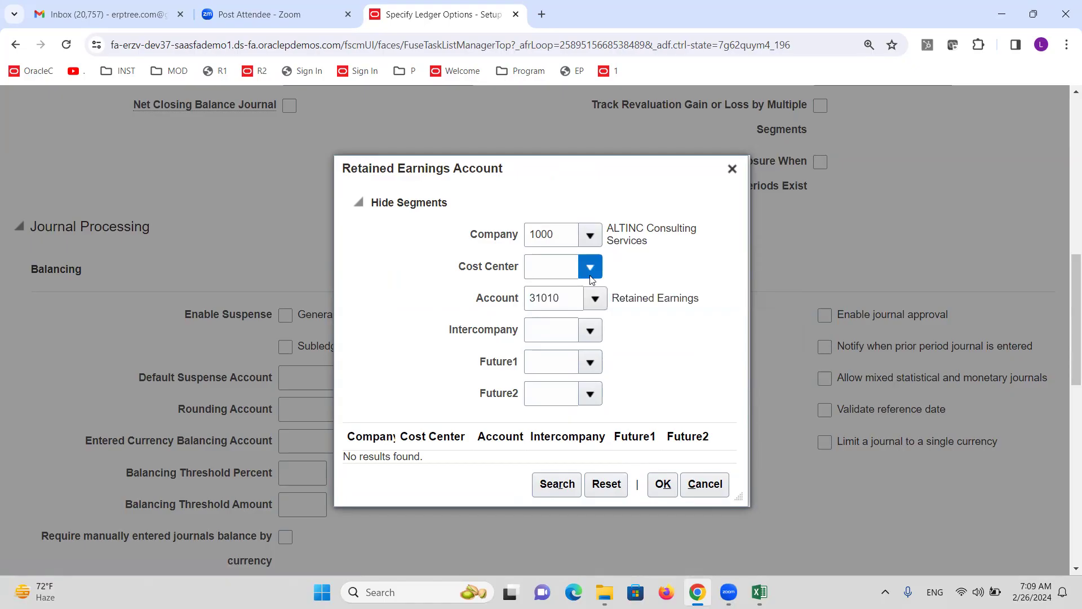
click(636, 248)
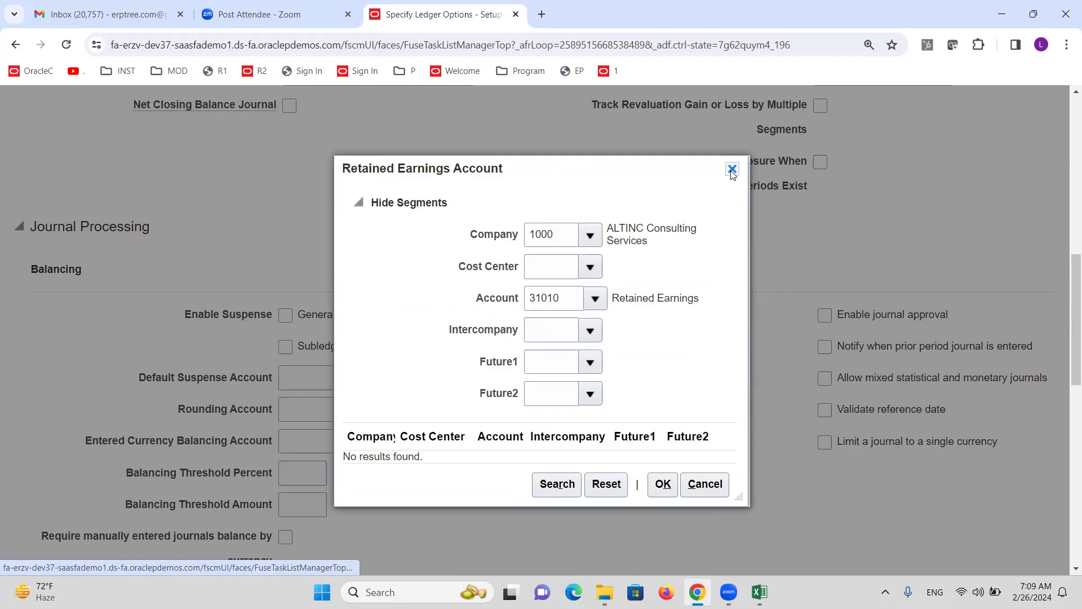
Close the retained earnings lookup unused and cancel the ledger options without saving
click(732, 170)
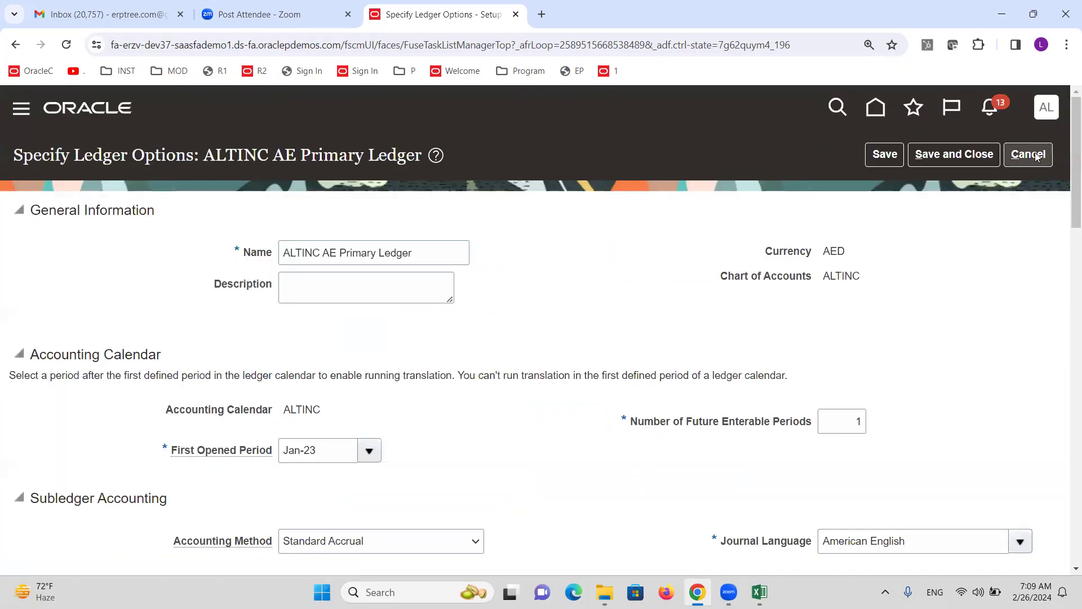
scroll(673, 382, down, 5)
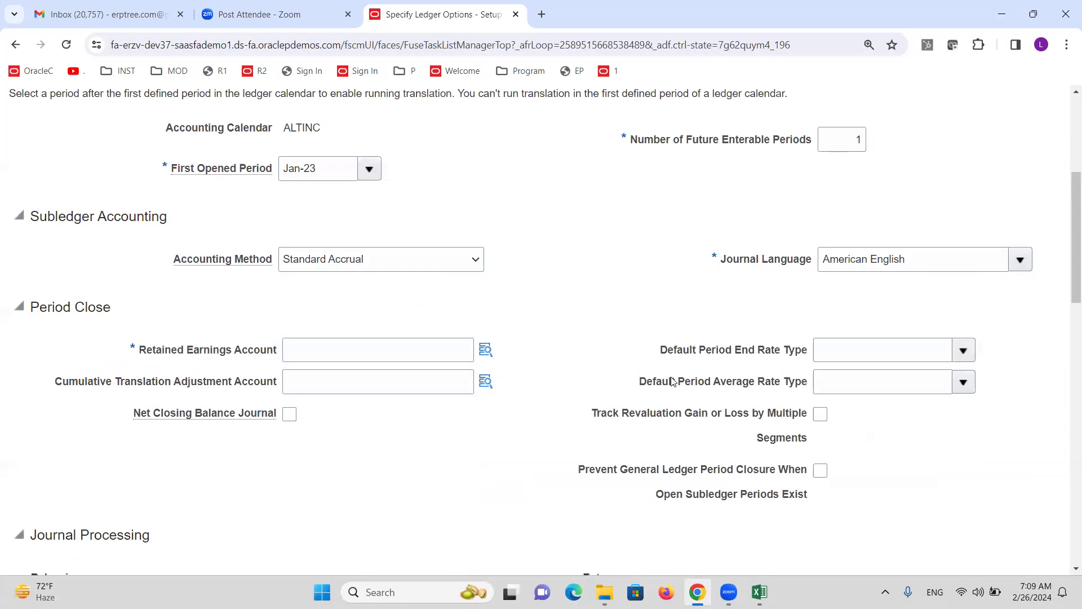
scroll(618, 364, up, 4)
scroll(645, 402, up, 1)
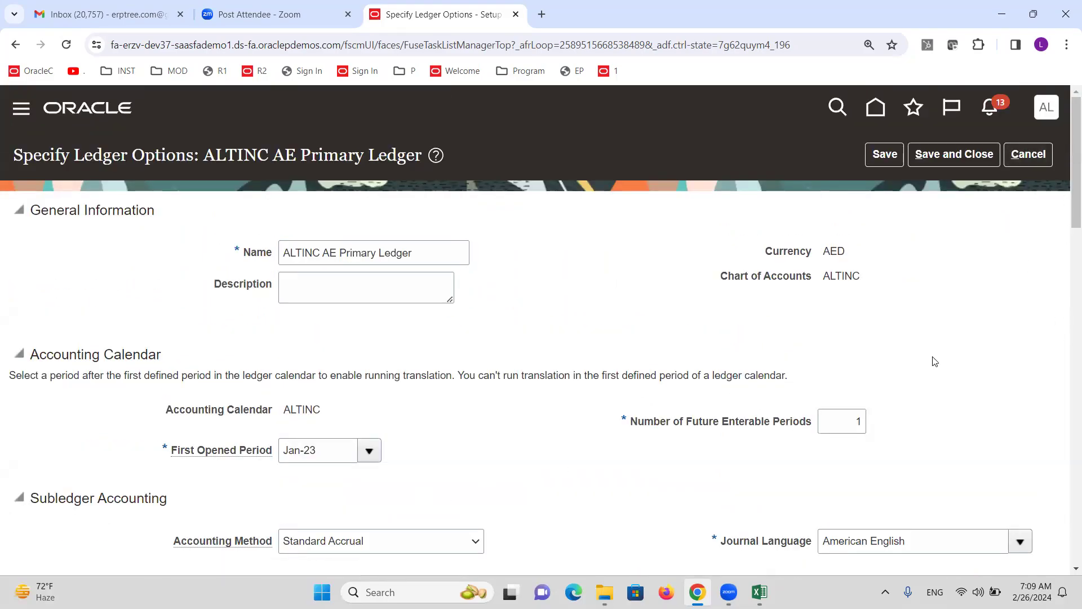
click(1029, 154)
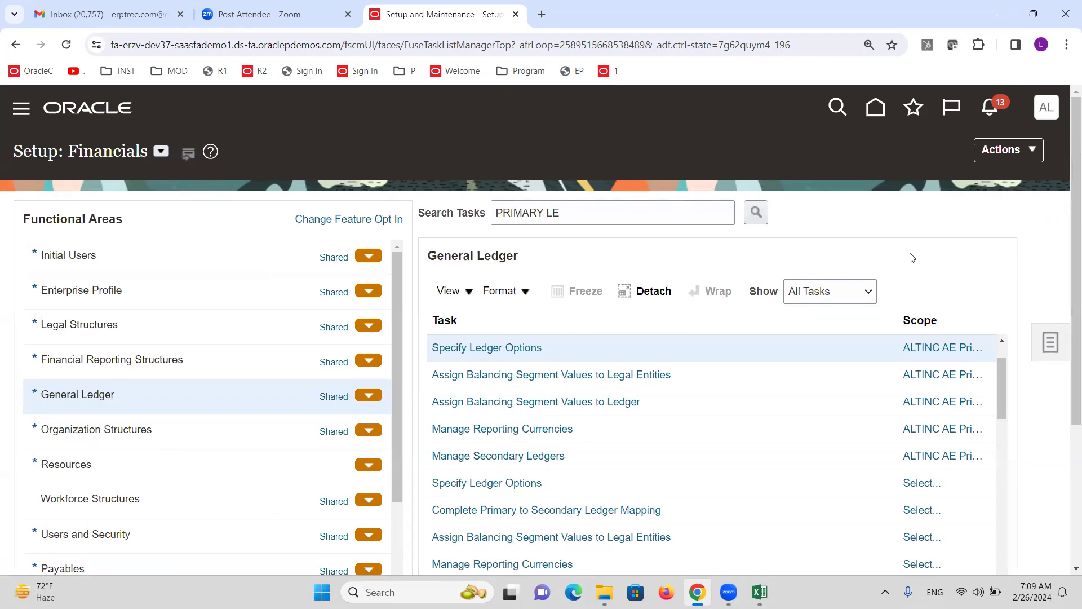
Search tasks for 'value se' and open Manage Chart of Accounts Value Sets, ready to enter a code
triple_click(595, 211)
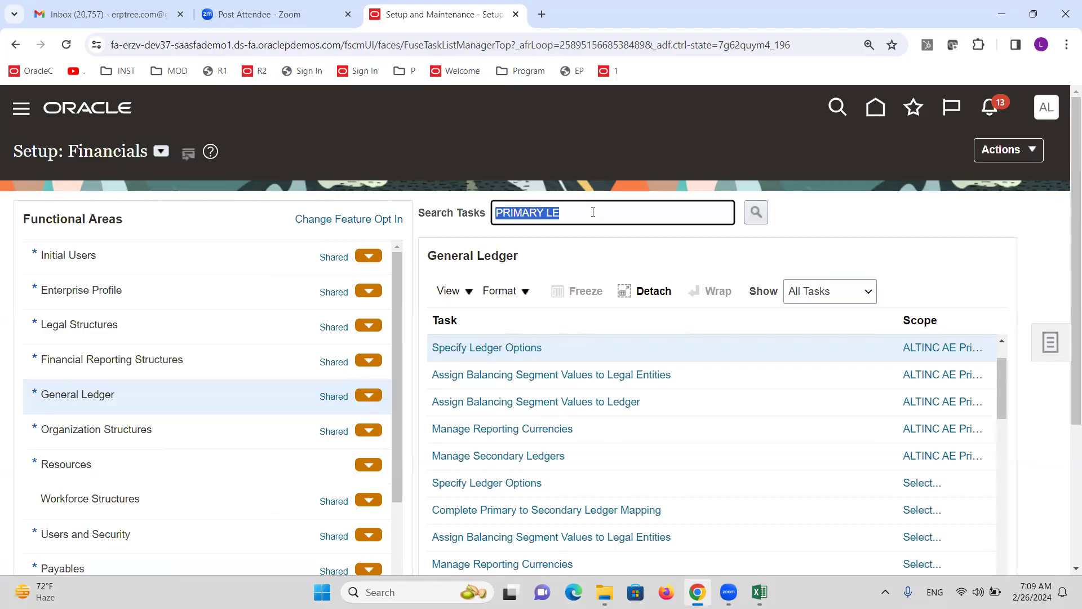
text(value set)
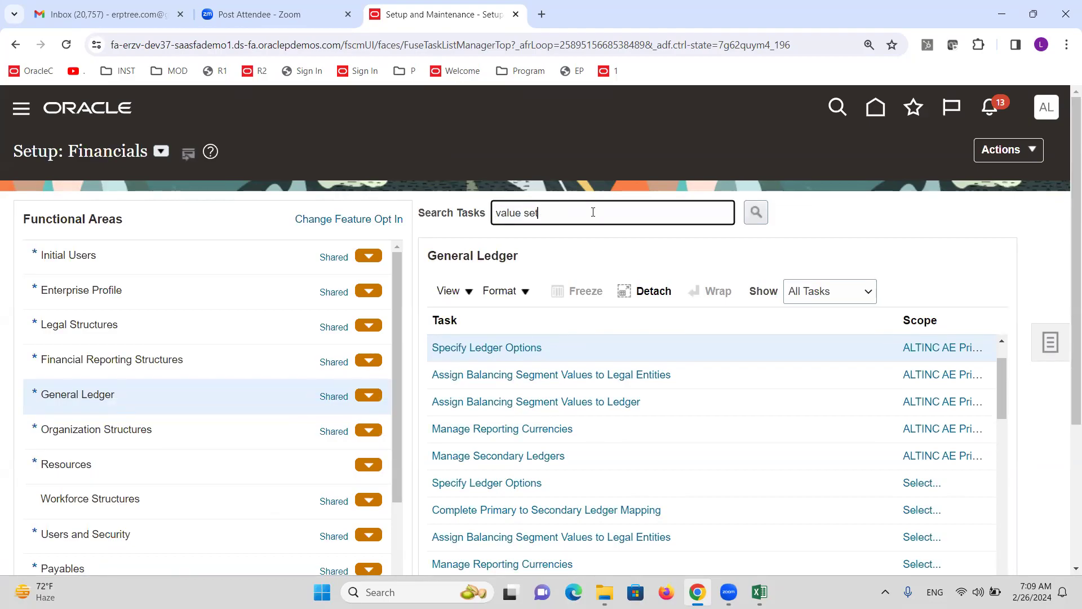
key(Return)
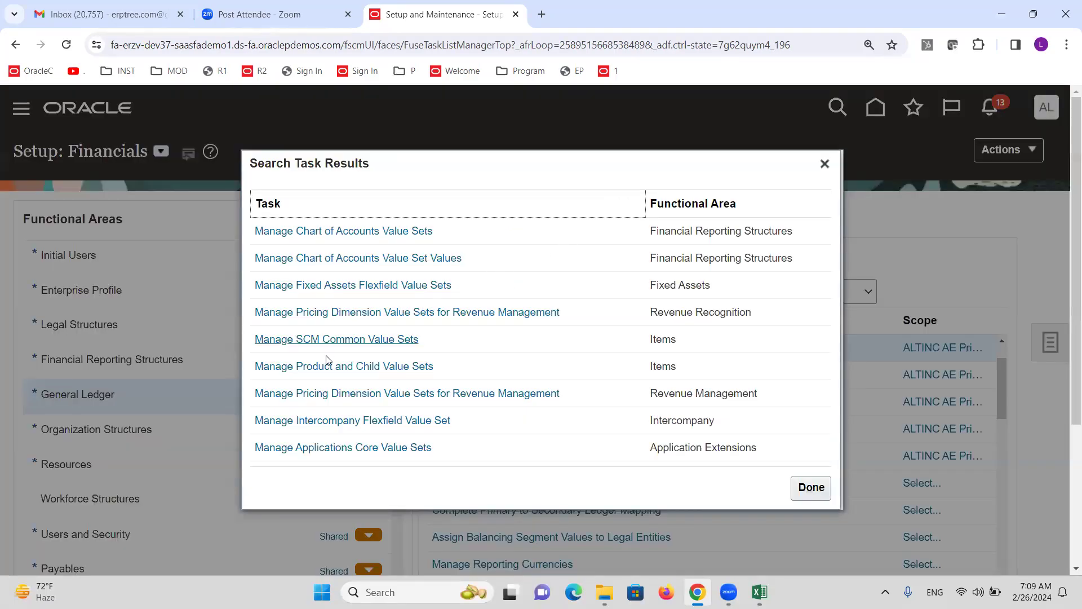
click(389, 231)
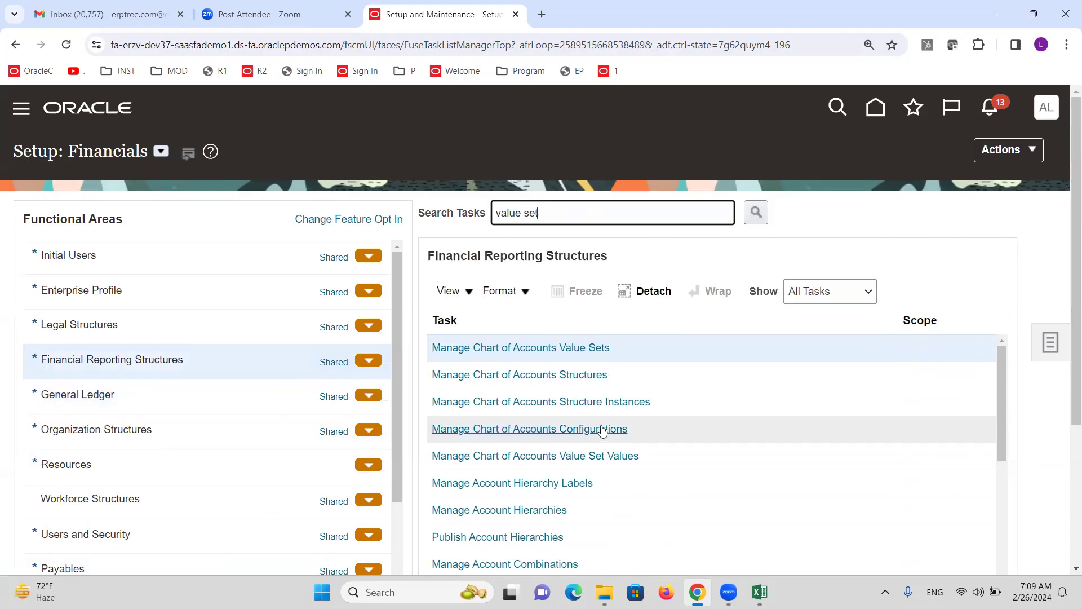
click(563, 347)
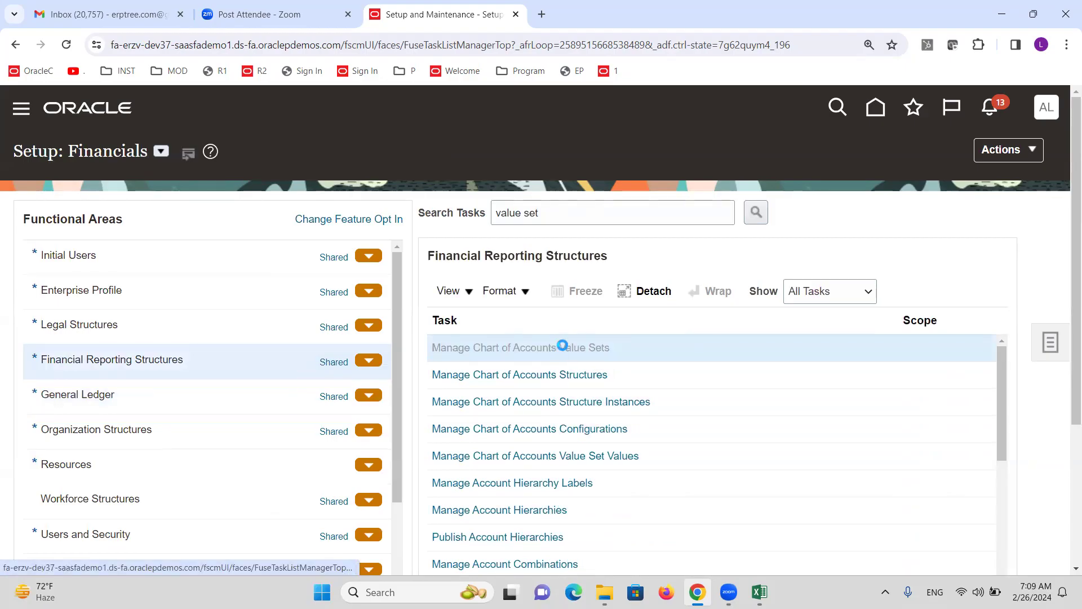
click(364, 231)
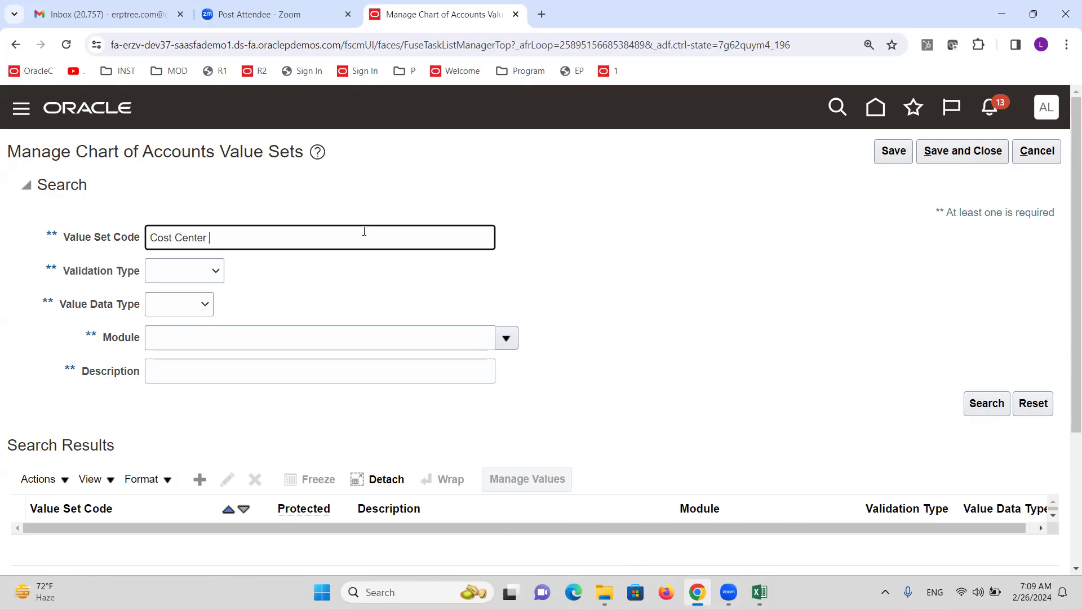
Disable security on the Cost Center ALTINC value set and save it
text(INC)
key(Return)
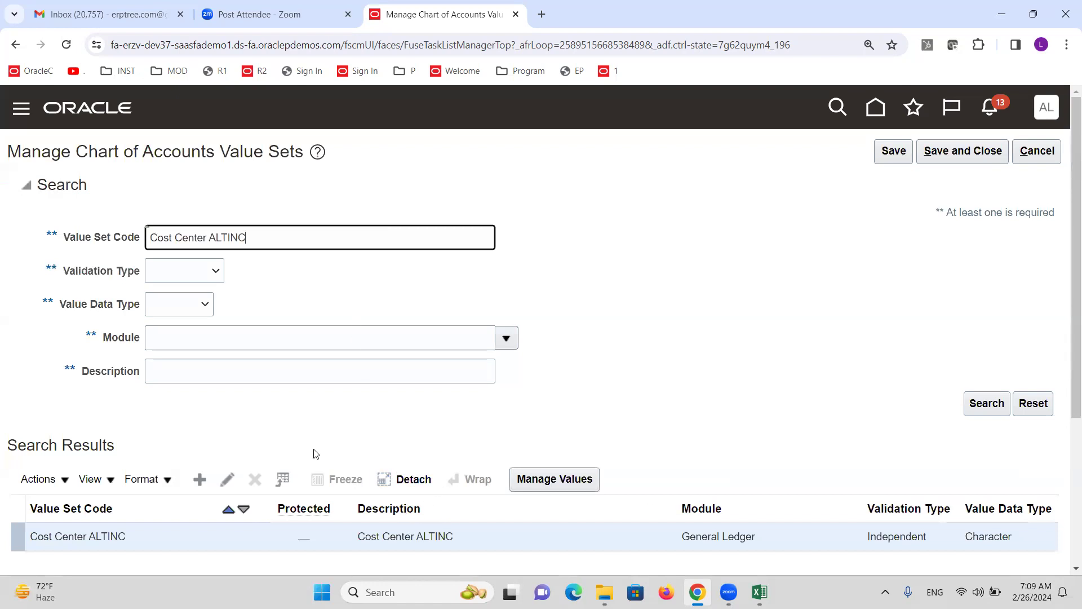
click(235, 479)
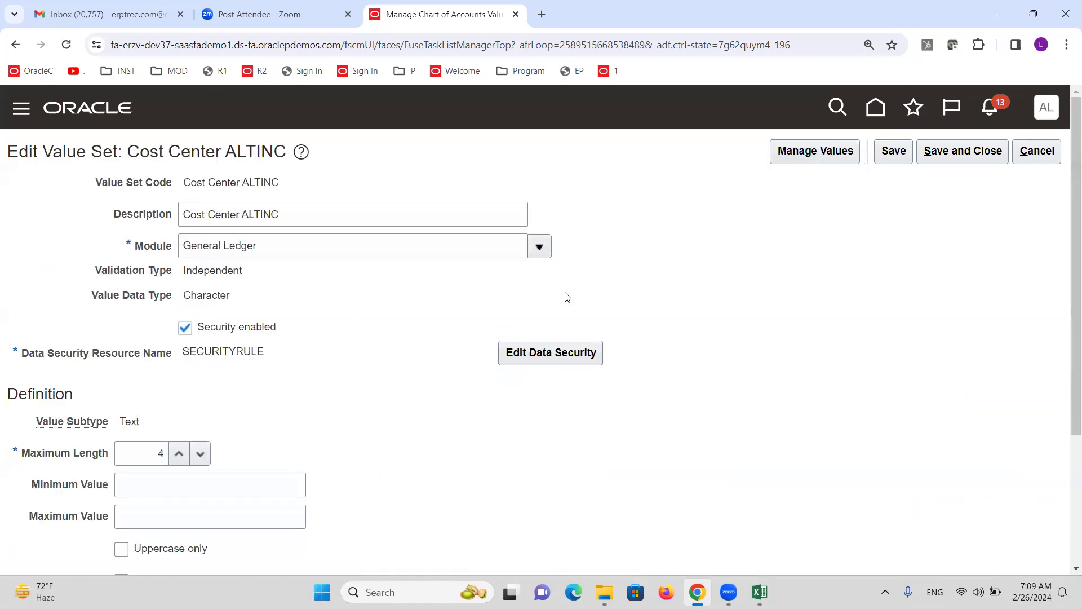
click(185, 327)
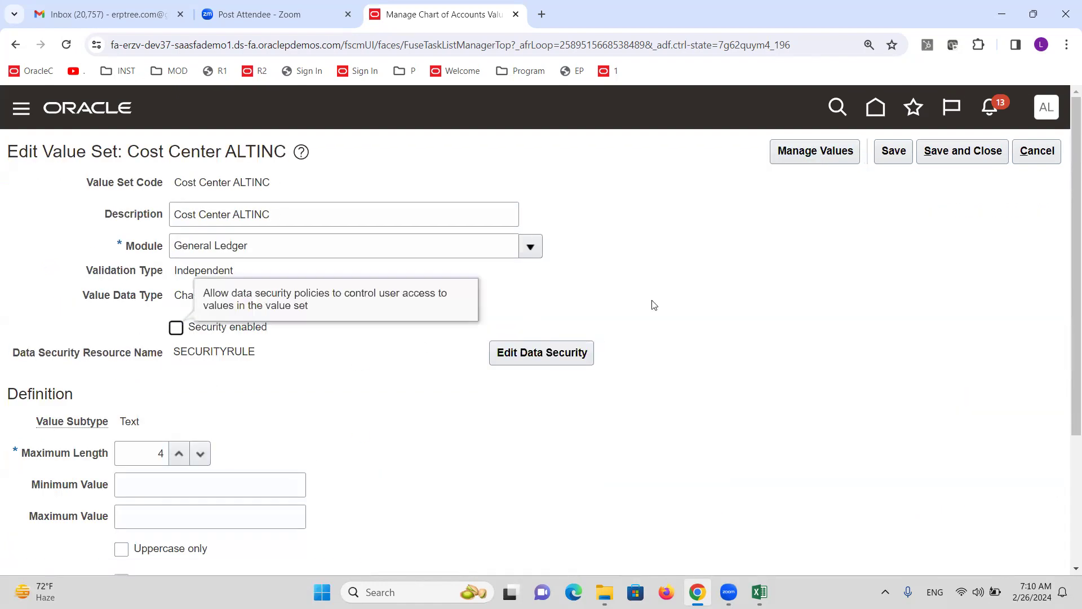
click(953, 154)
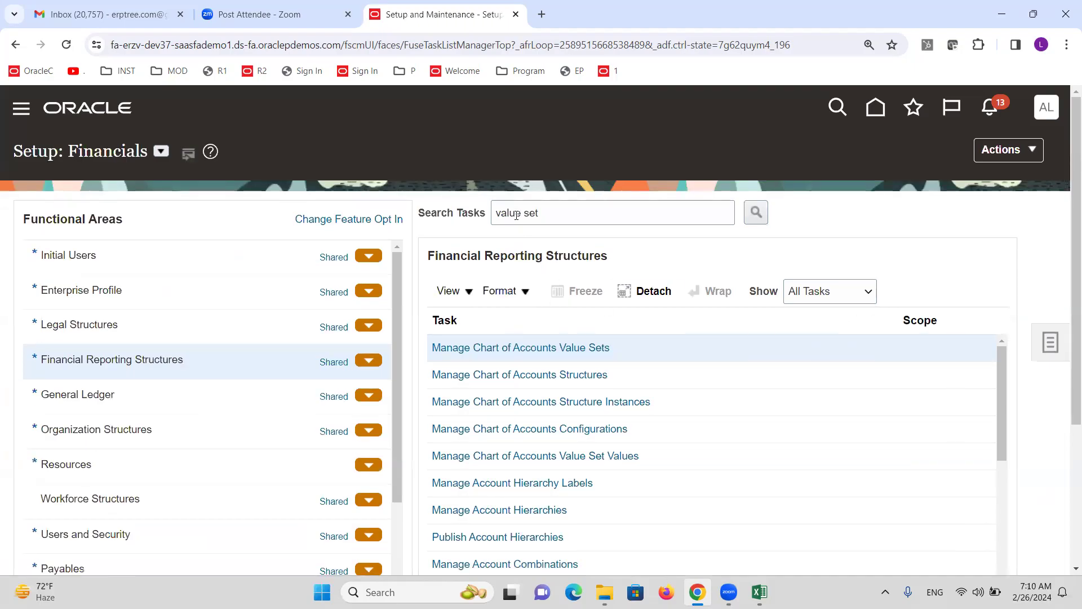
Open Manage Chart of Accounts Structures, then return to the training spreadsheet's GL tab
click(563, 213)
key(ctrl+shift+Left)
key(ctrl+shift+Left)
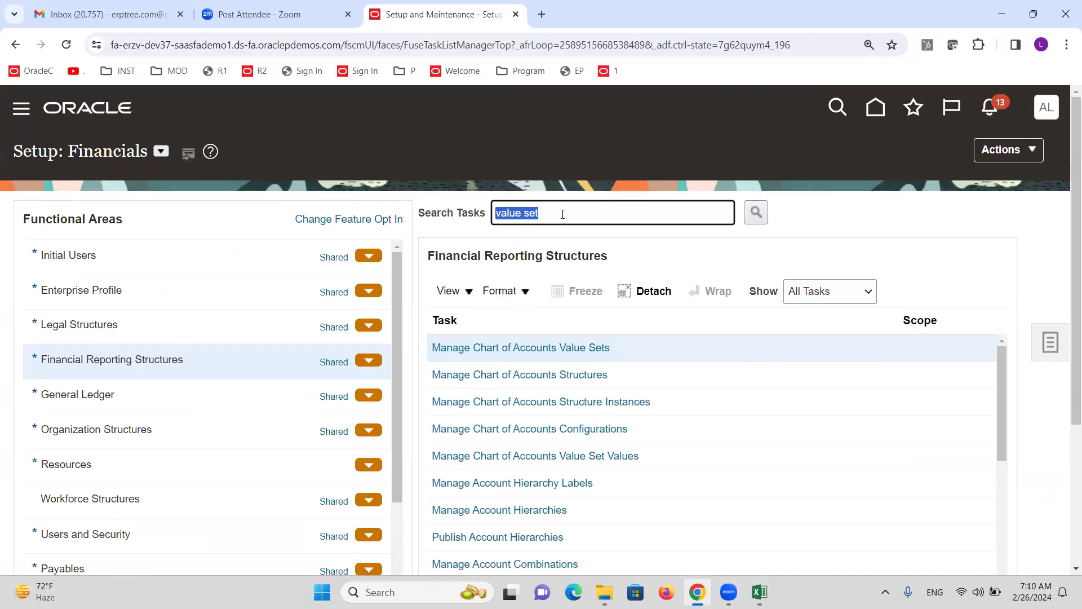
click(581, 375)
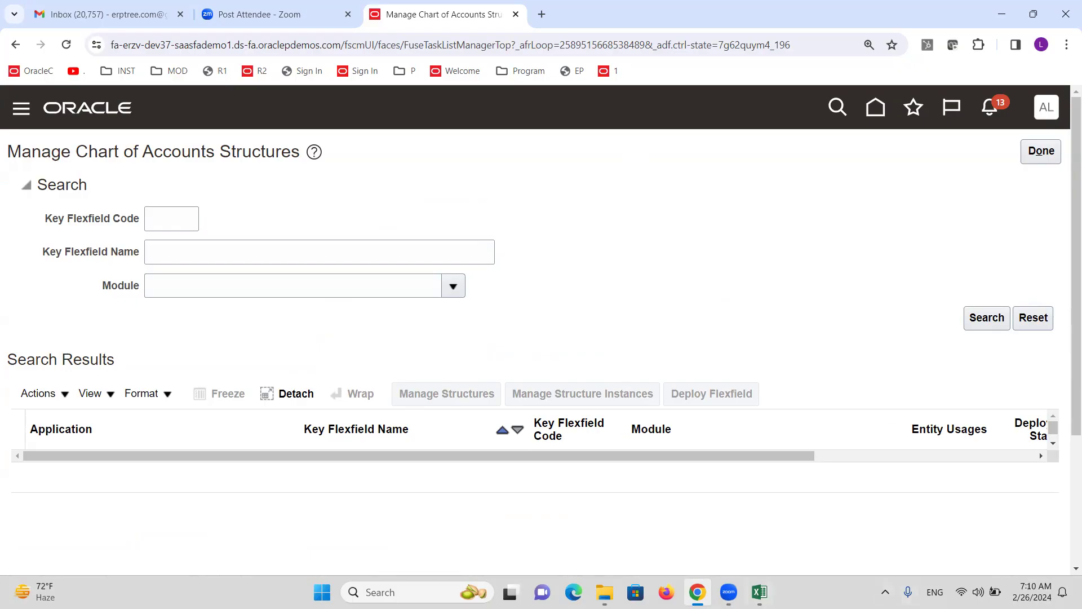
click(759, 592)
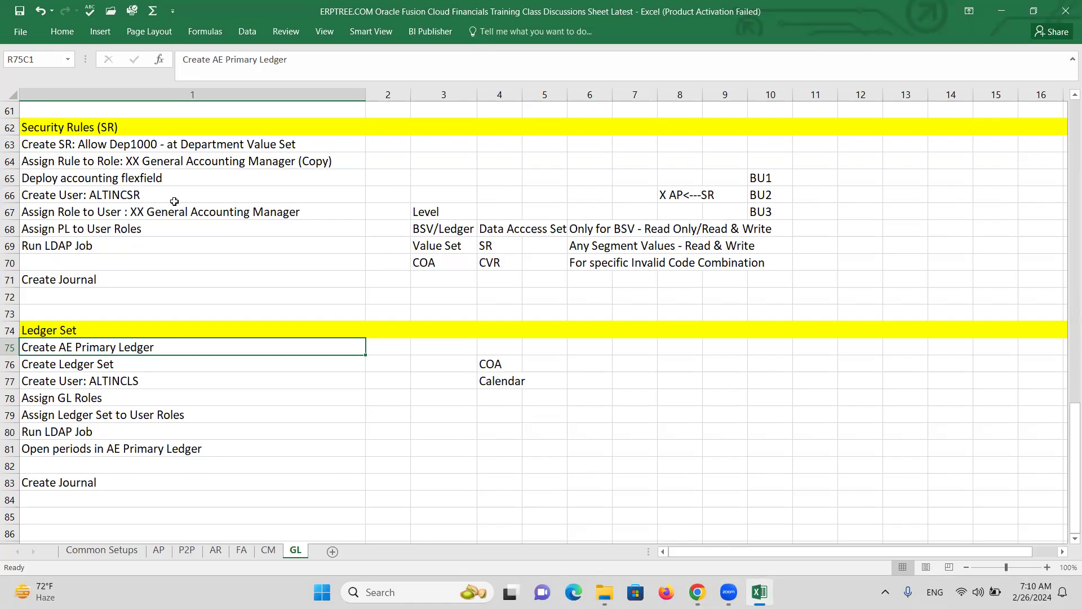
Highlight the role name 'General Accounting Manager' in the row 67 note, then return to Oracle
double_click(152, 211)
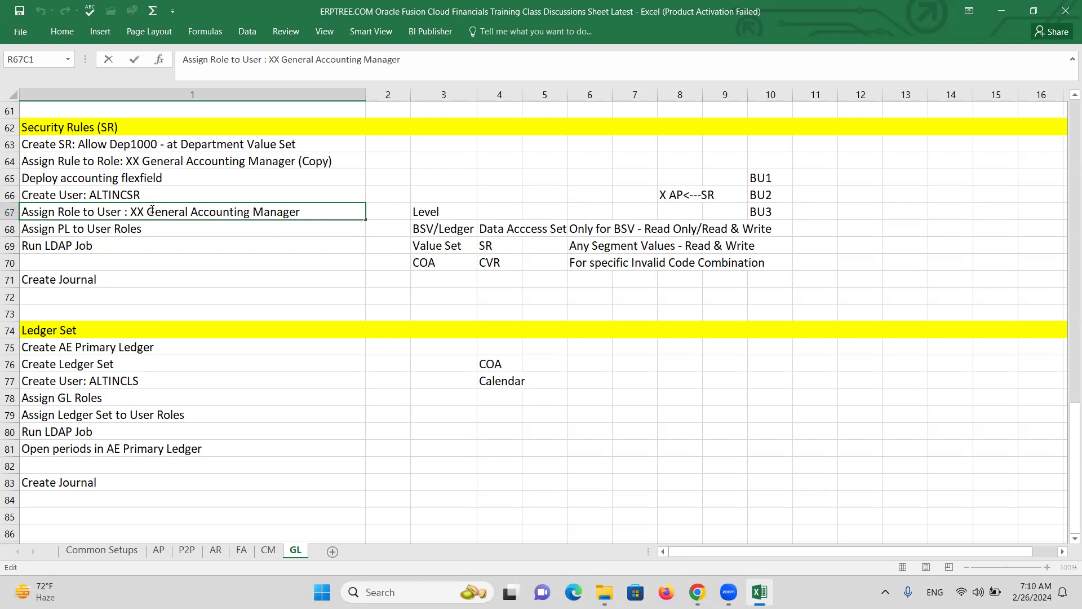
drag(152, 212, 305, 210)
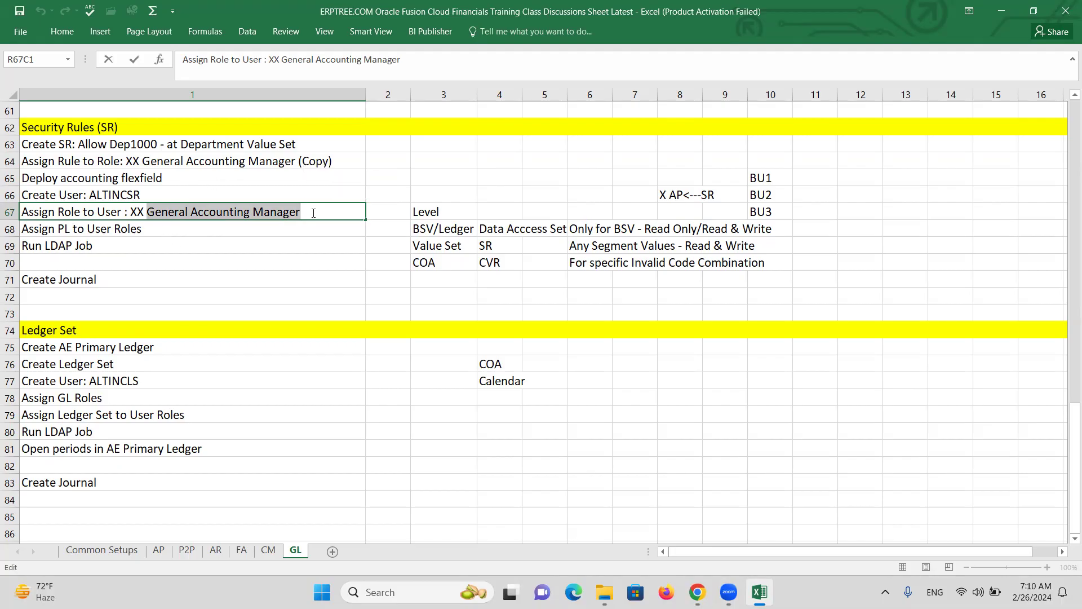
double_click(310, 213)
drag(309, 213, 147, 212)
click(859, 244)
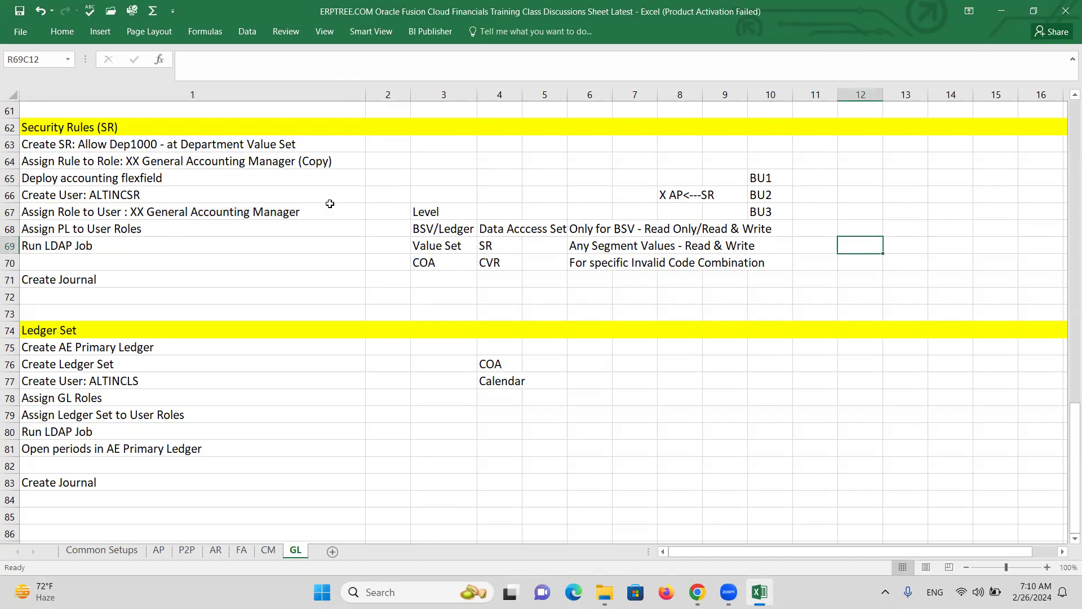
click(307, 218)
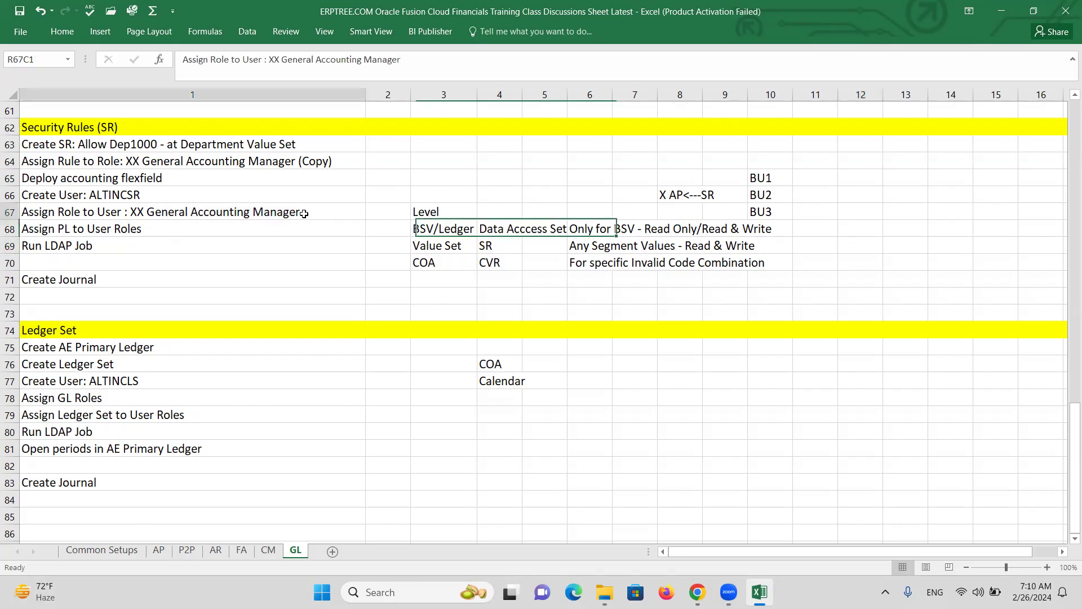
double_click(147, 214)
drag(148, 213, 305, 212)
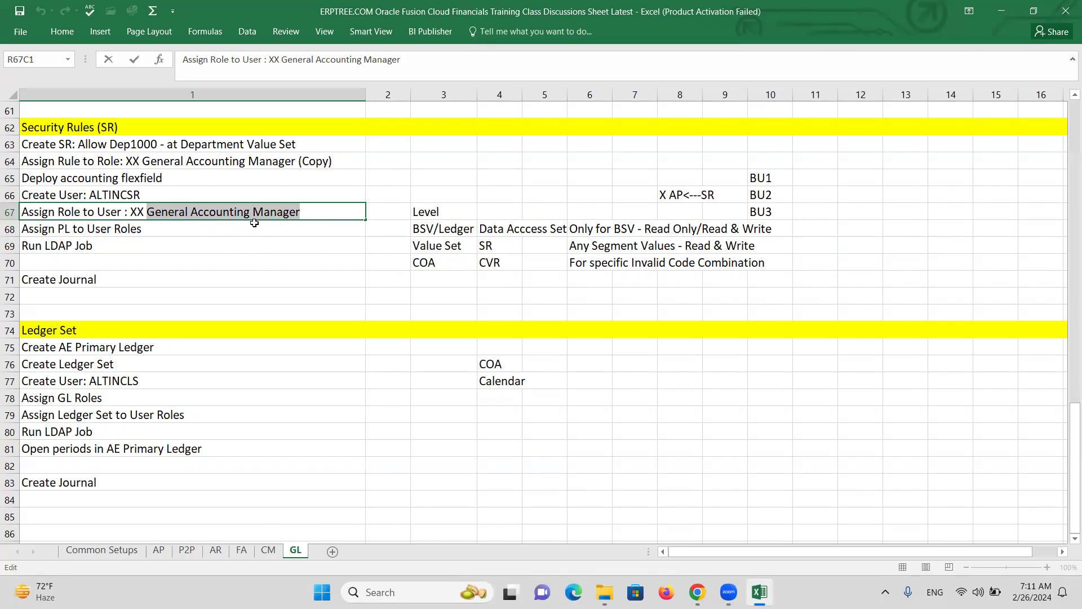
click(327, 213)
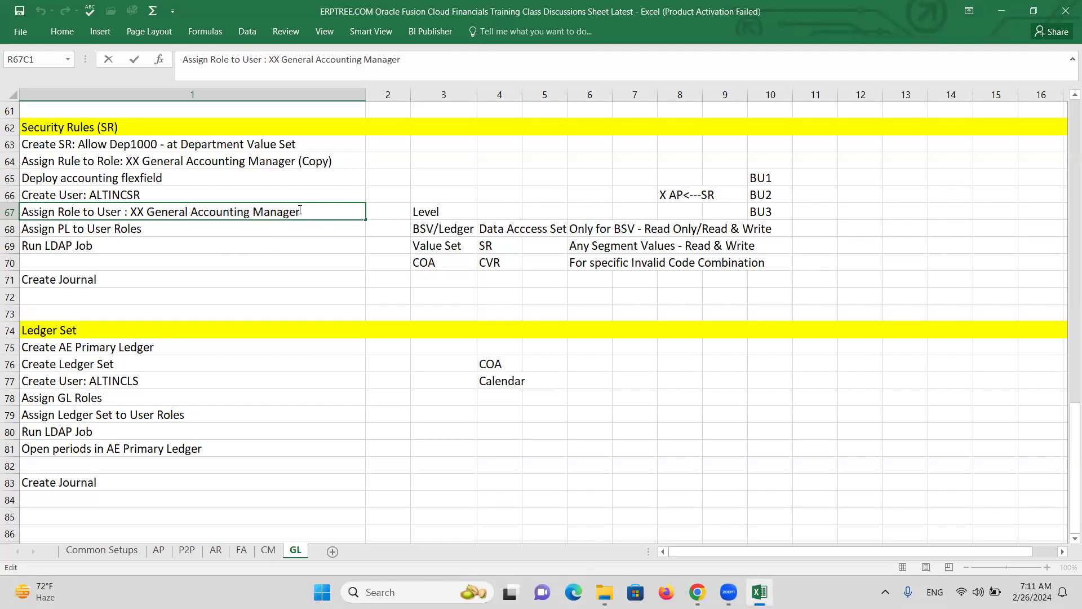
key(alt+Tab)
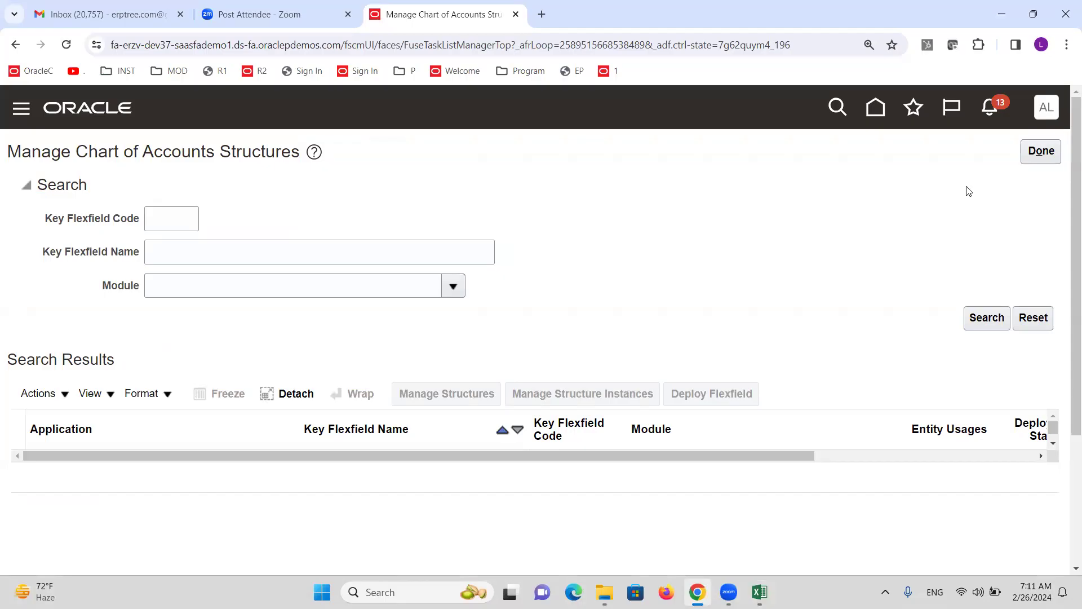
Search the chart of accounts structures and deploy the GL# Accounting Flexfield
click(987, 317)
click(706, 395)
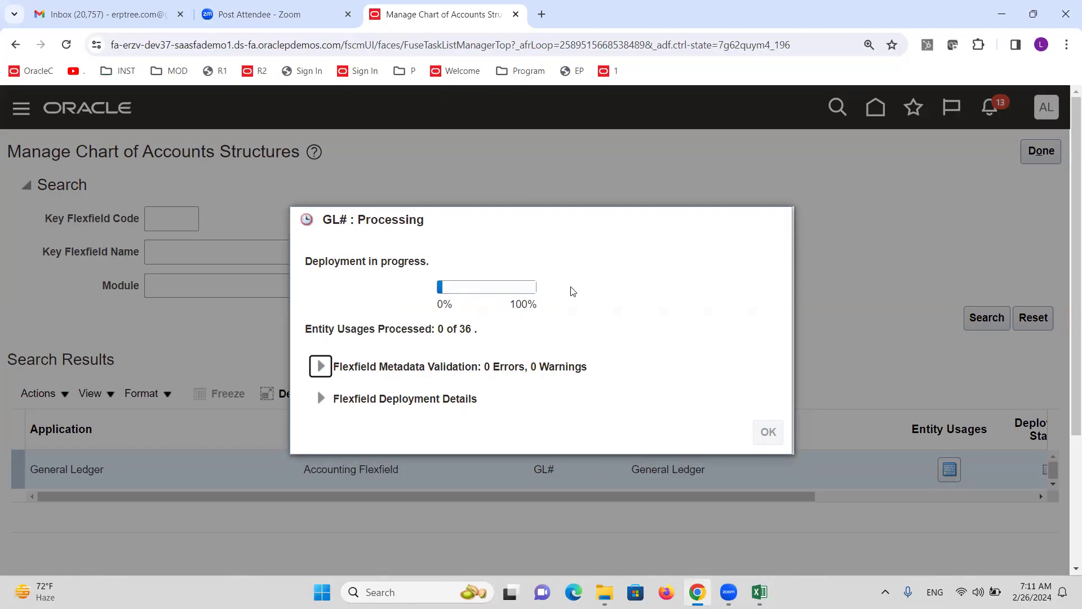
key(alt+Tab)
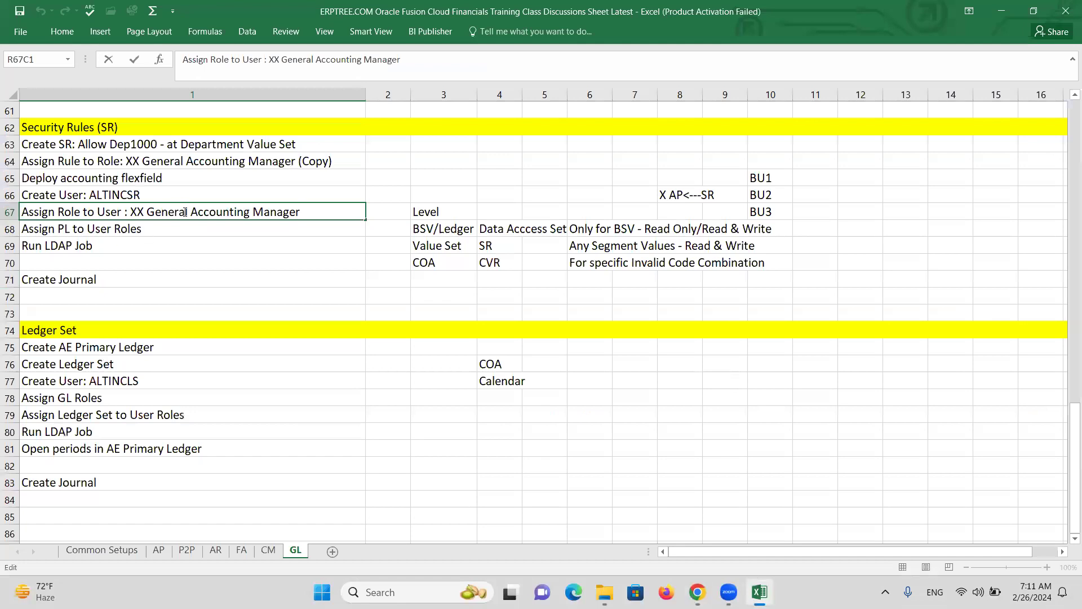
Step through the checklist rows from Create AE Primary Ledger down to Assign GL Roles
click(98, 349)
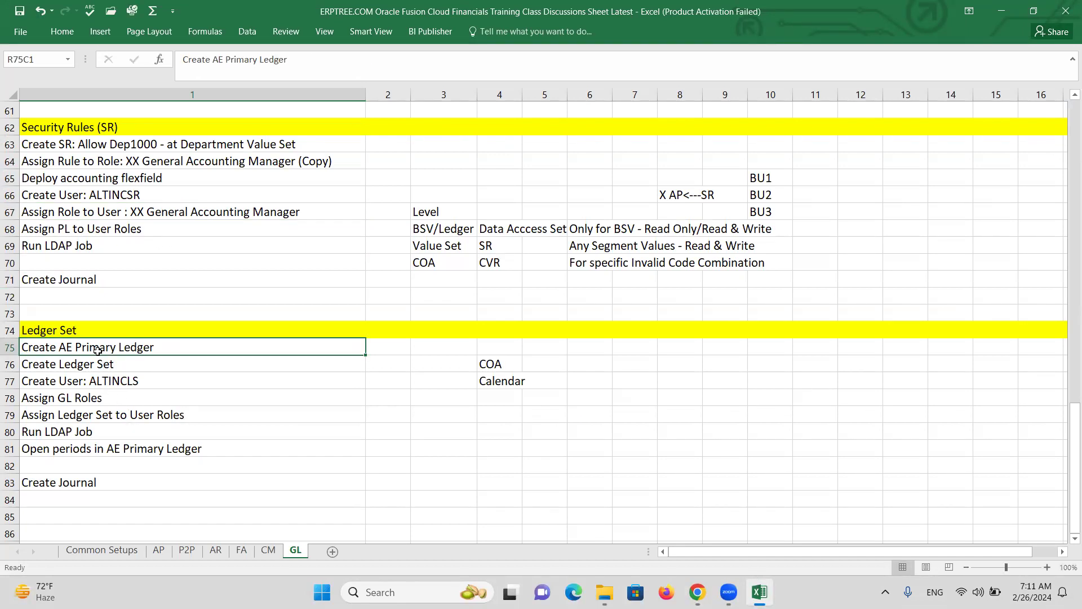
click(116, 366)
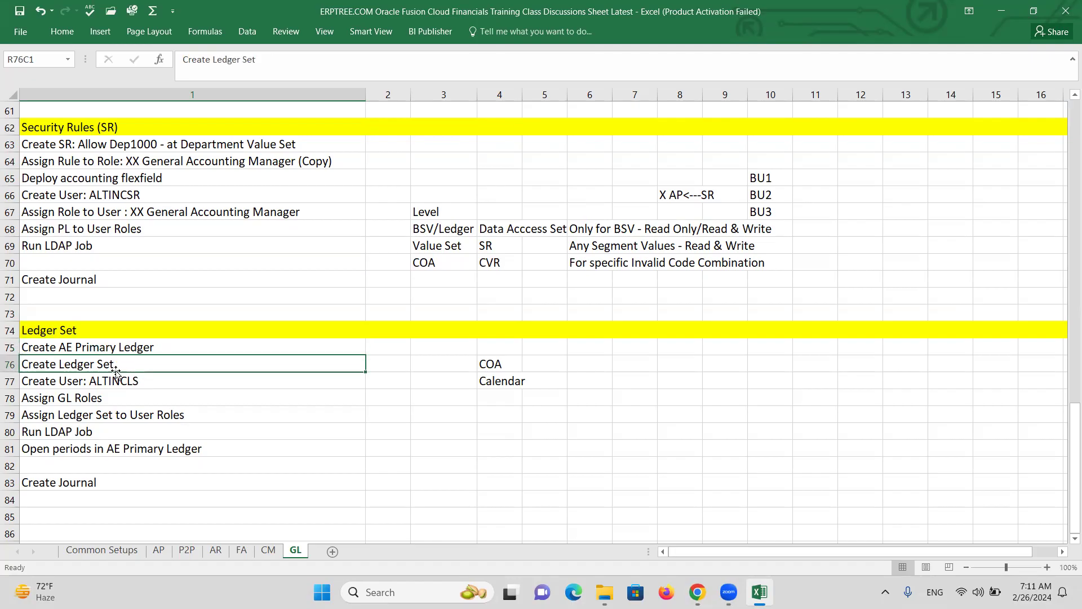
click(134, 385)
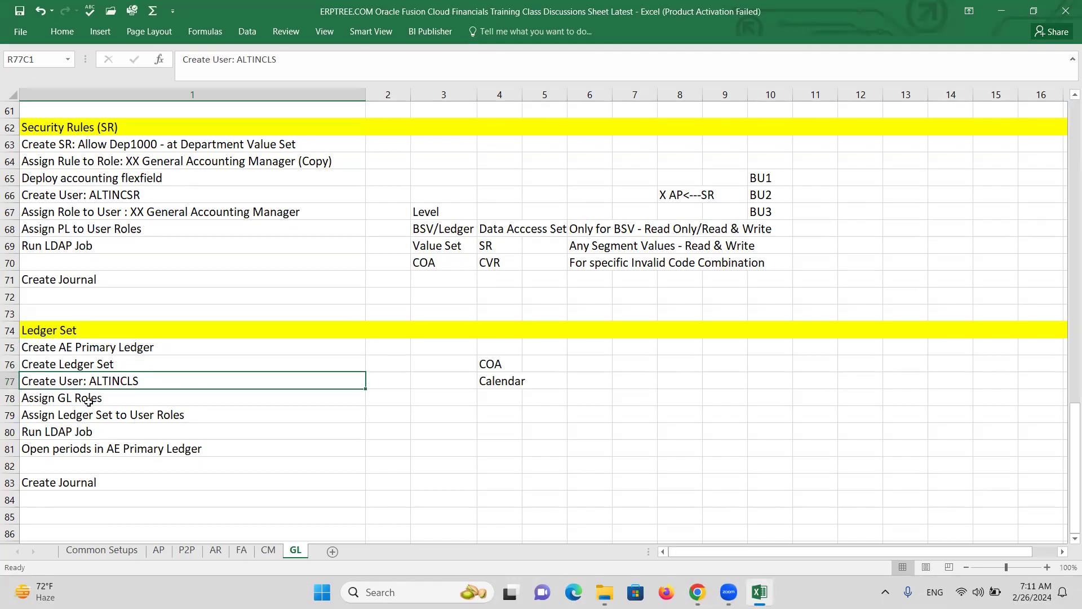
click(80, 401)
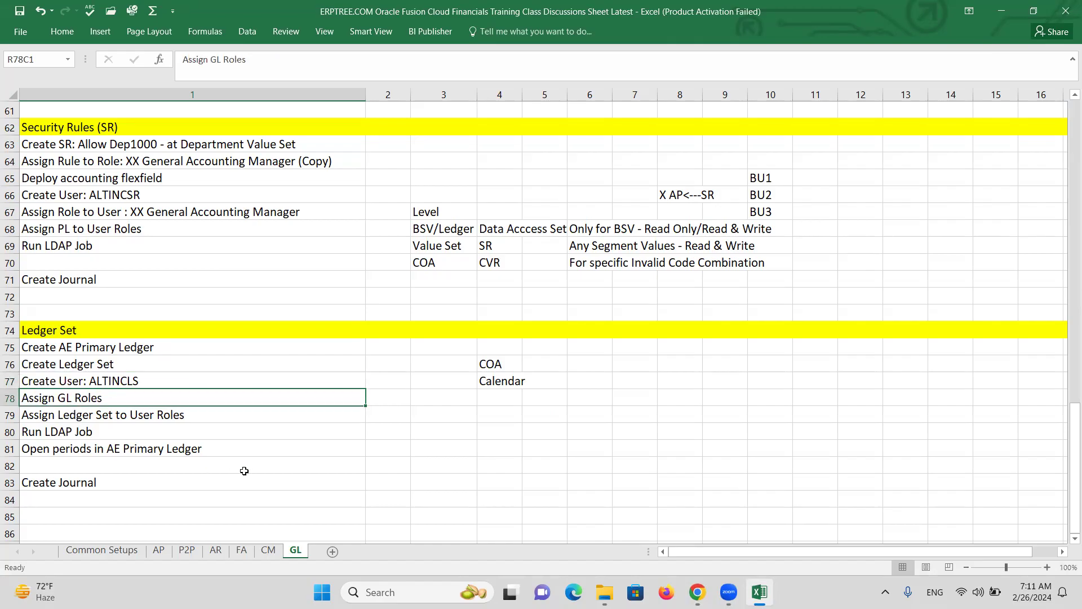
Duplicate the Manage Chart of Accounts browser tab, then mark the create-user and Assign GL Roles rows
key(alt+Tab)
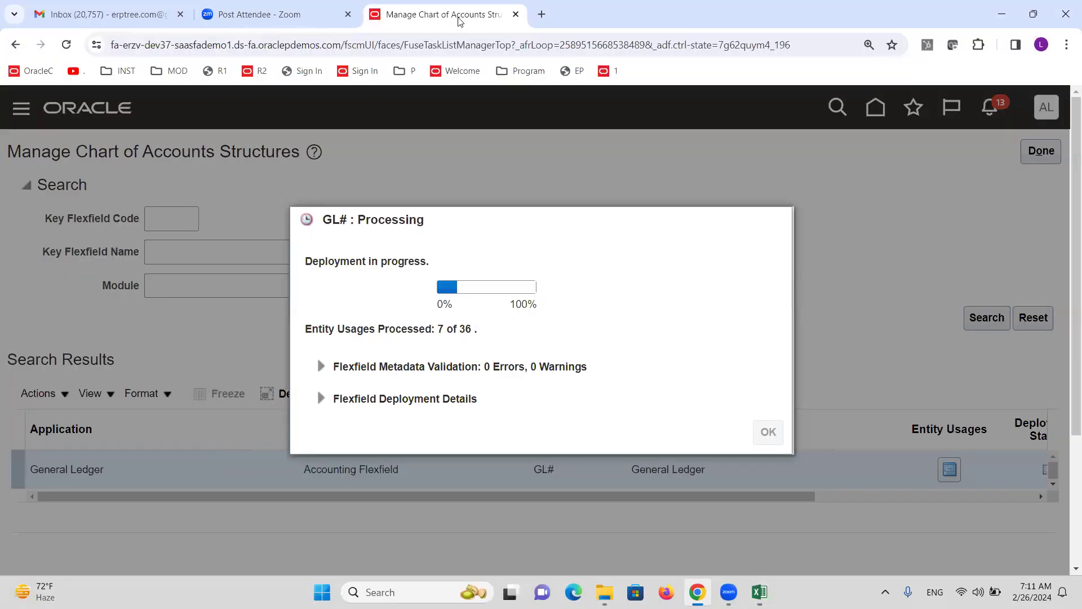
right_click(434, 15)
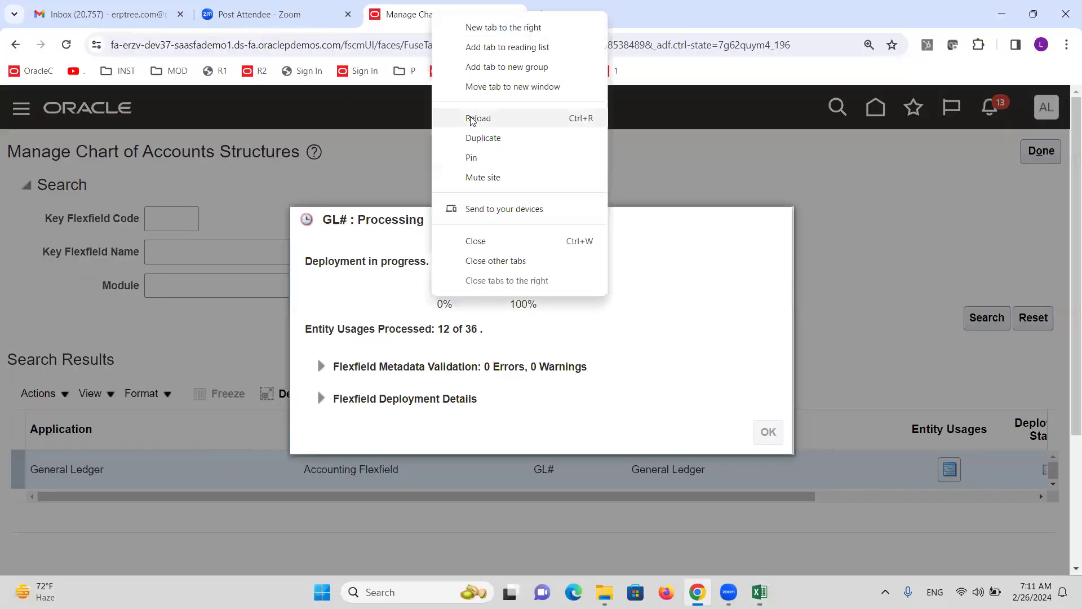
click(490, 143)
key(alt+Tab)
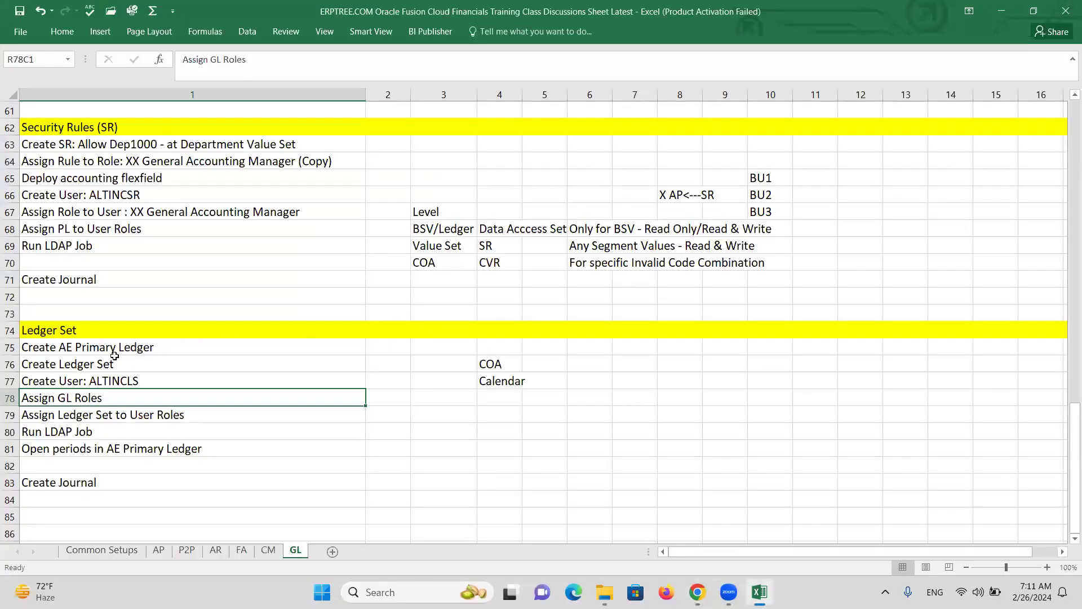
click(90, 384)
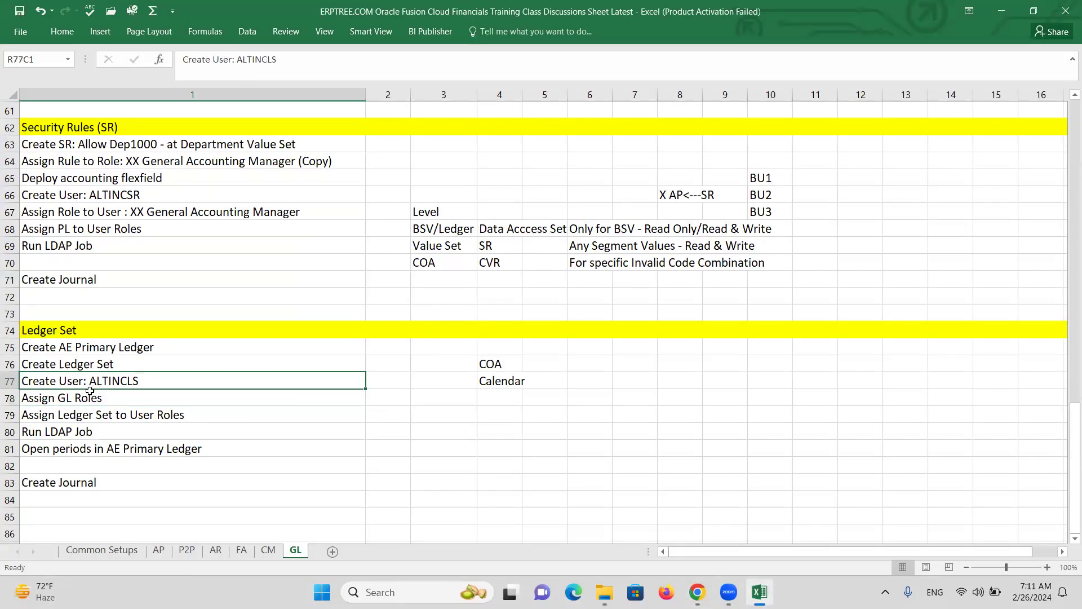
click(90, 397)
Open the Security Console's Users list from Navigator > Tools and add a new user account
key(alt+Tab)
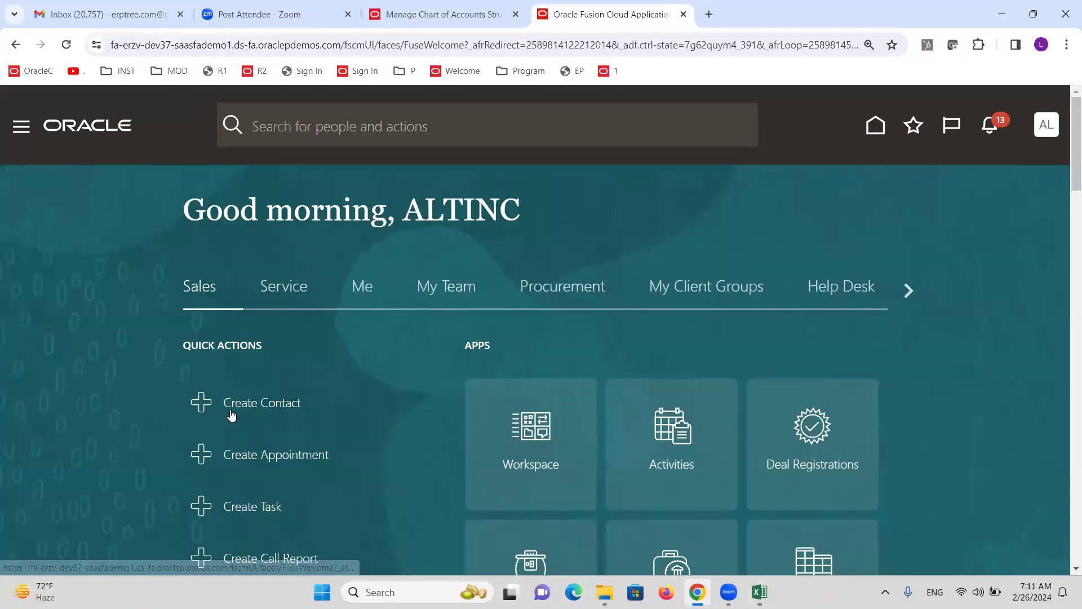
click(22, 133)
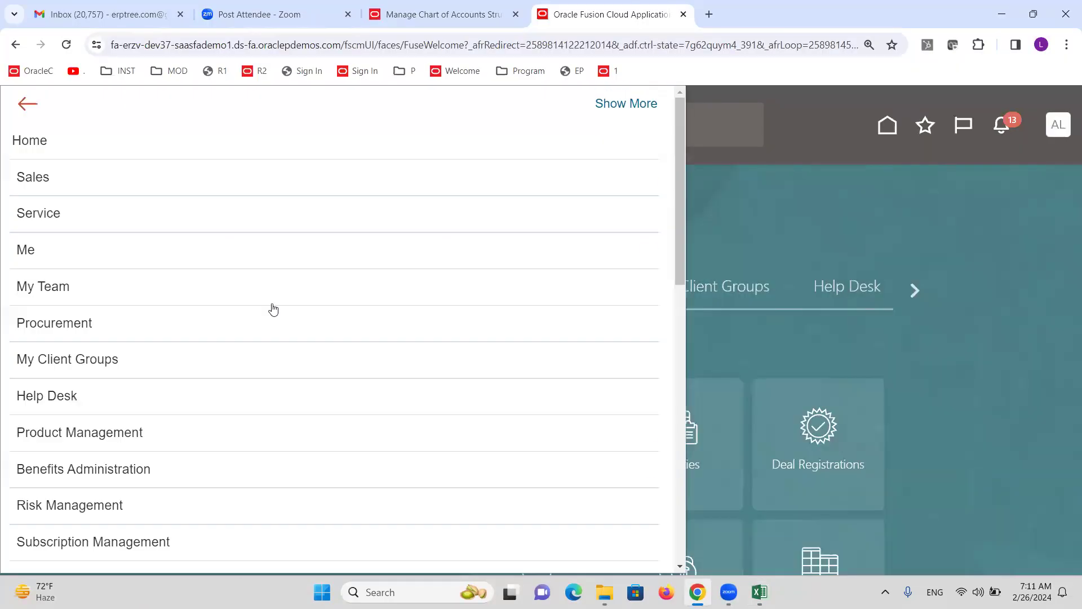
scroll(217, 353, down, 13)
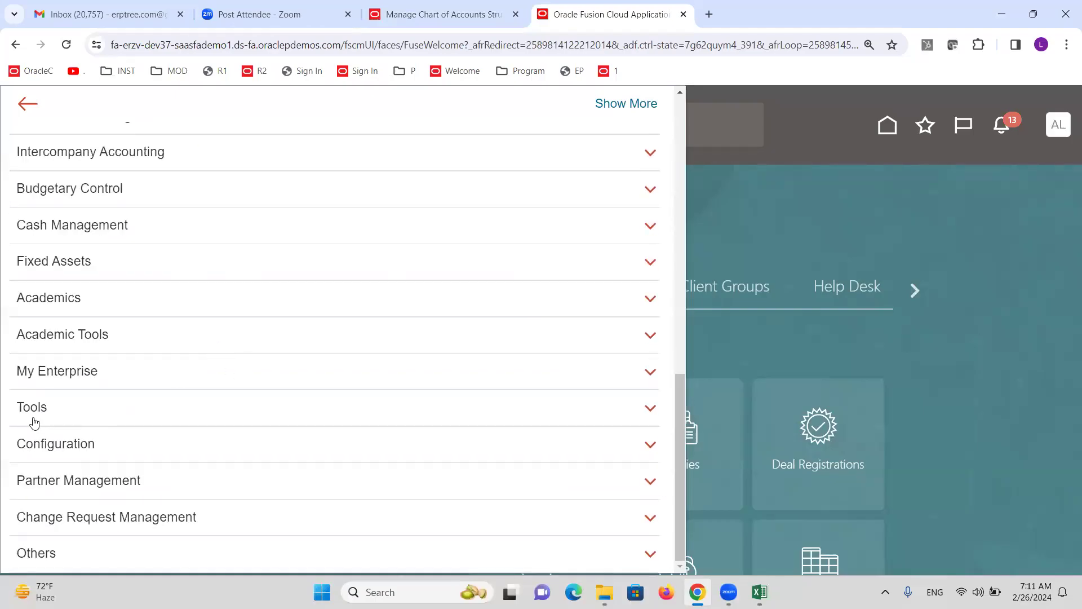
click(34, 407)
click(319, 436)
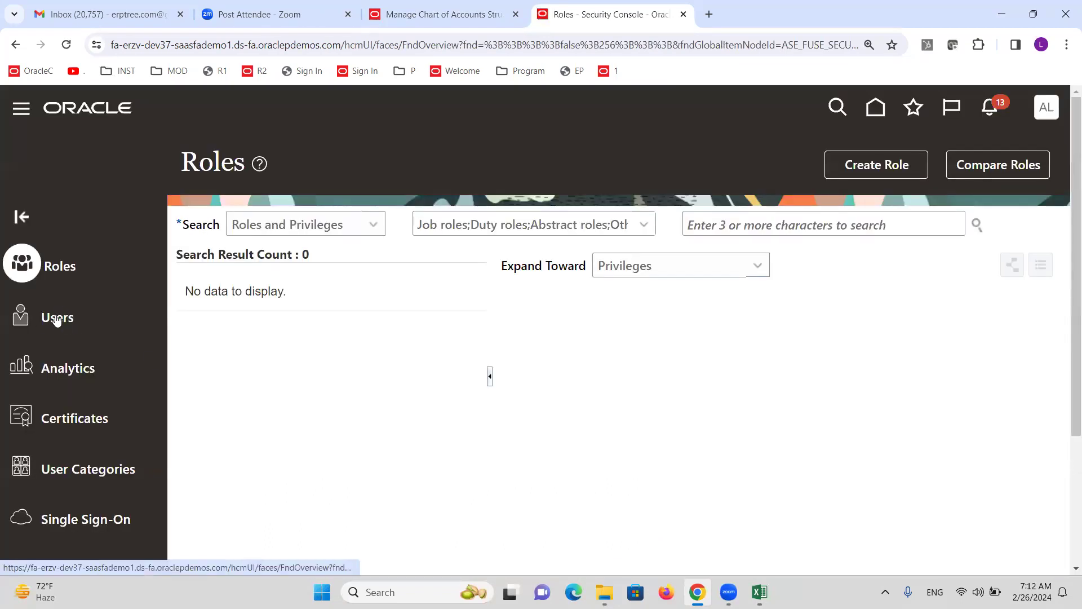
click(56, 318)
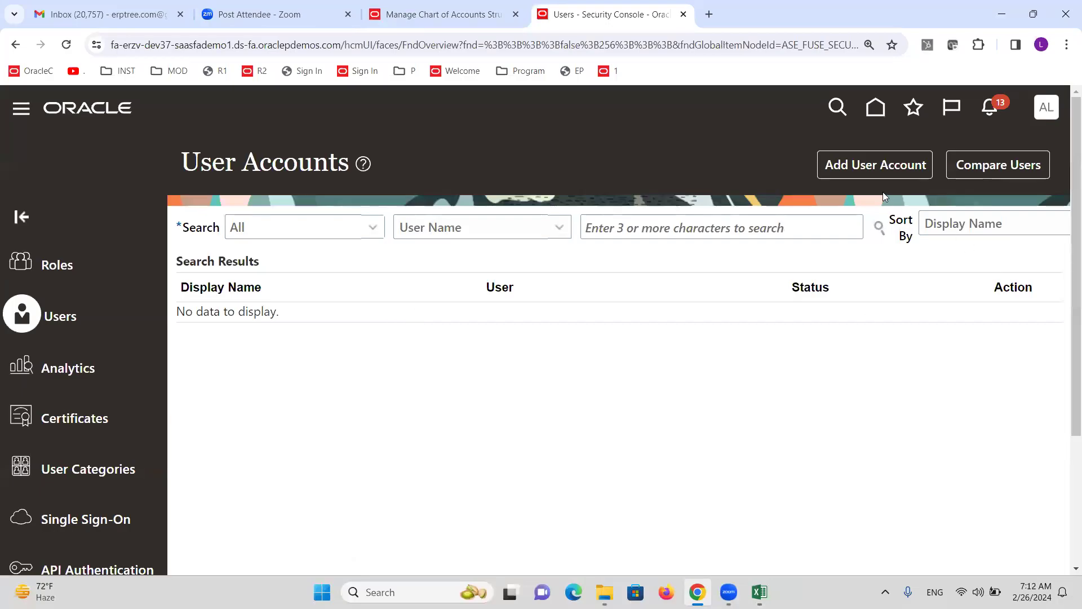
click(870, 173)
click(759, 326)
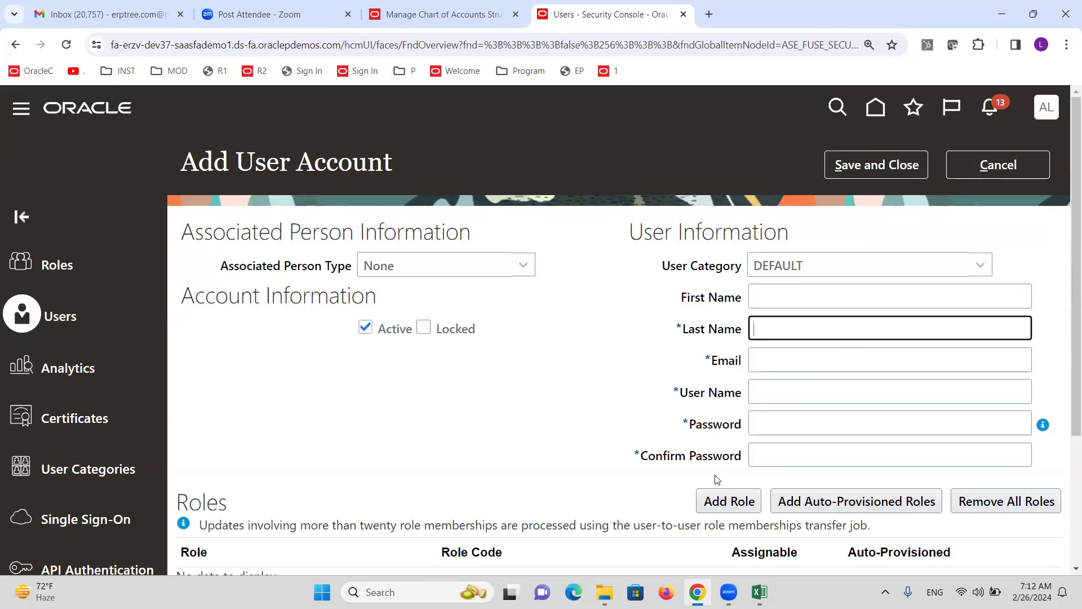
Enter the new user's last name and e-mail address
text(ALTINCLS)
key(Tab)
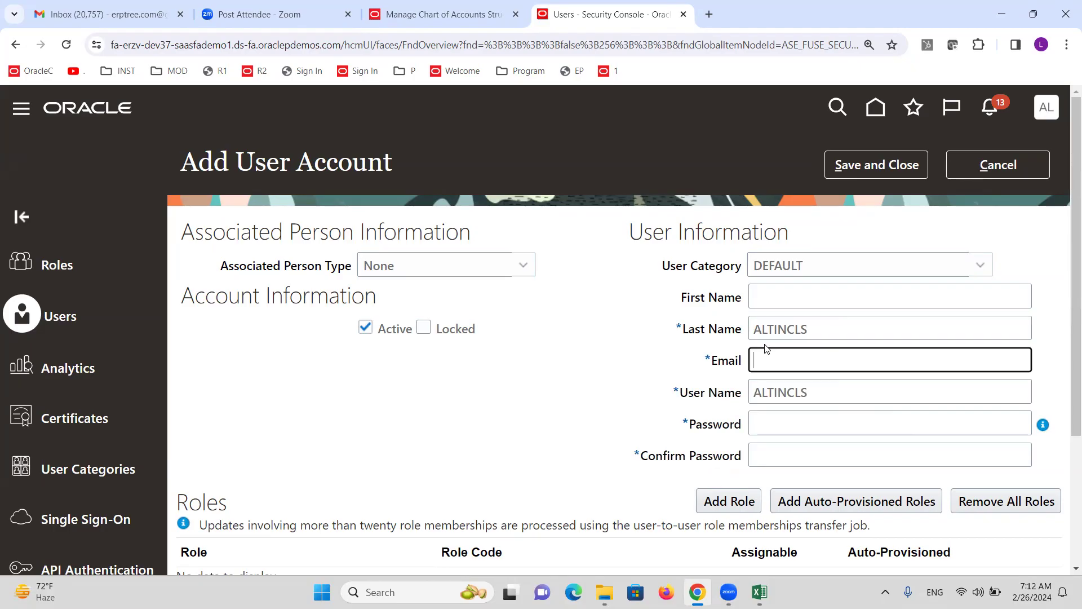
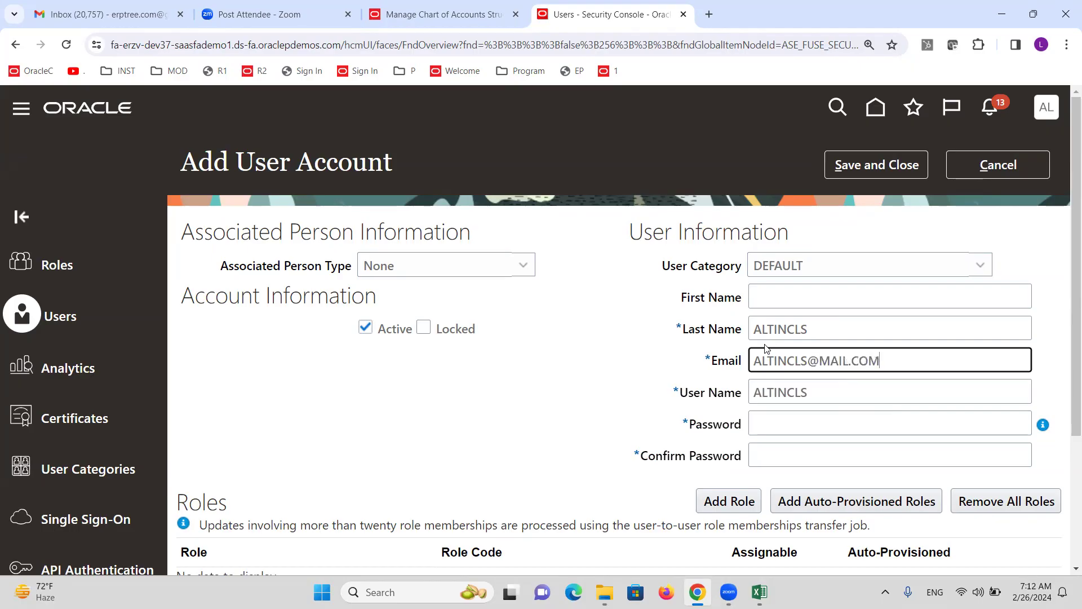
click(536, 172)
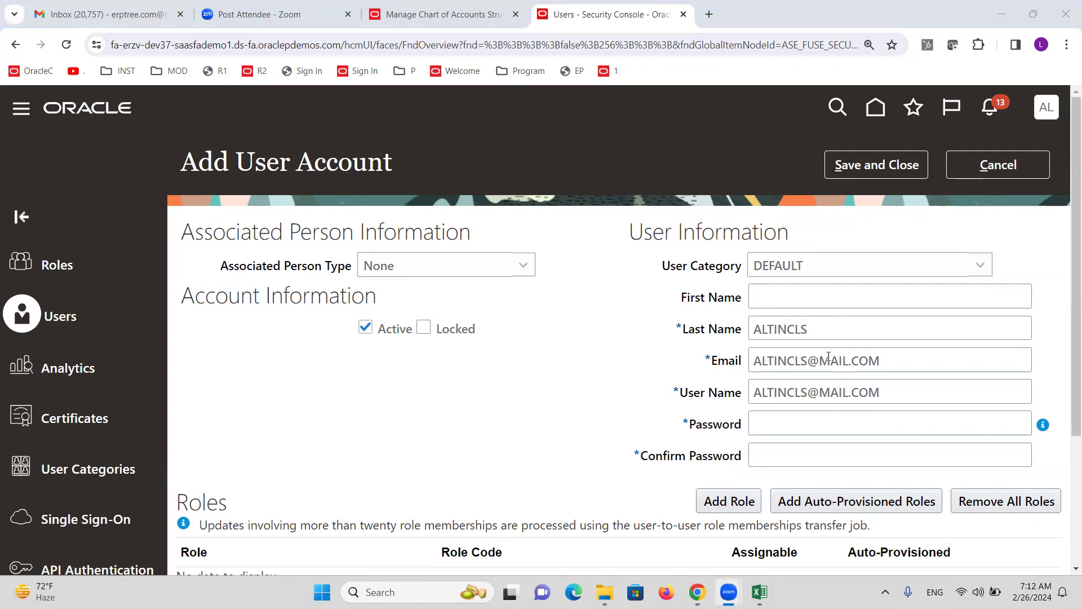
Replace the user name with the copied last name
drag(809, 334, 731, 336)
key(ctrl+c)
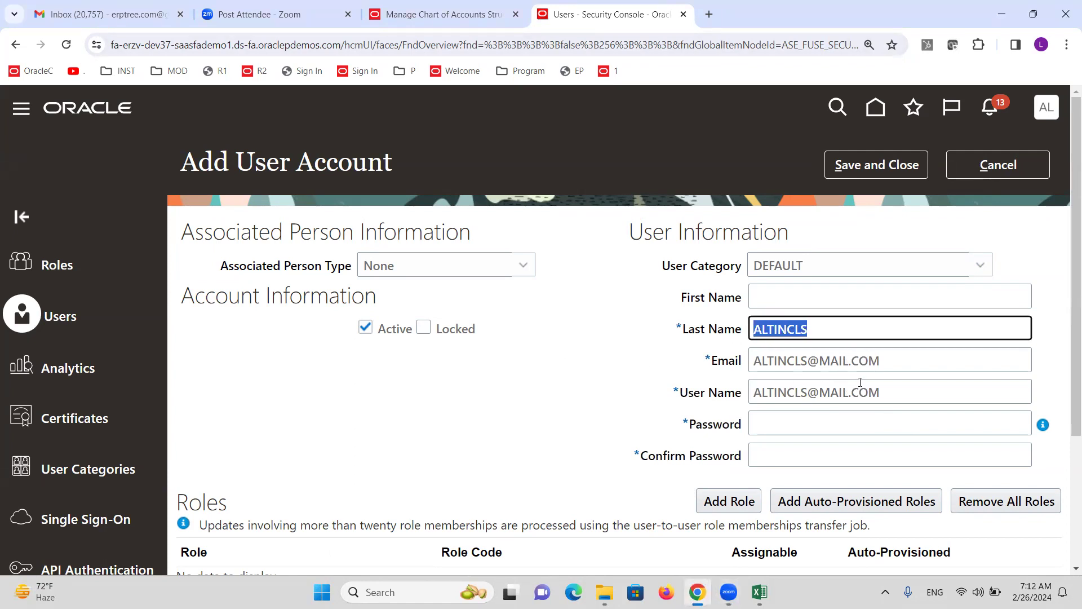
drag(893, 396, 750, 395)
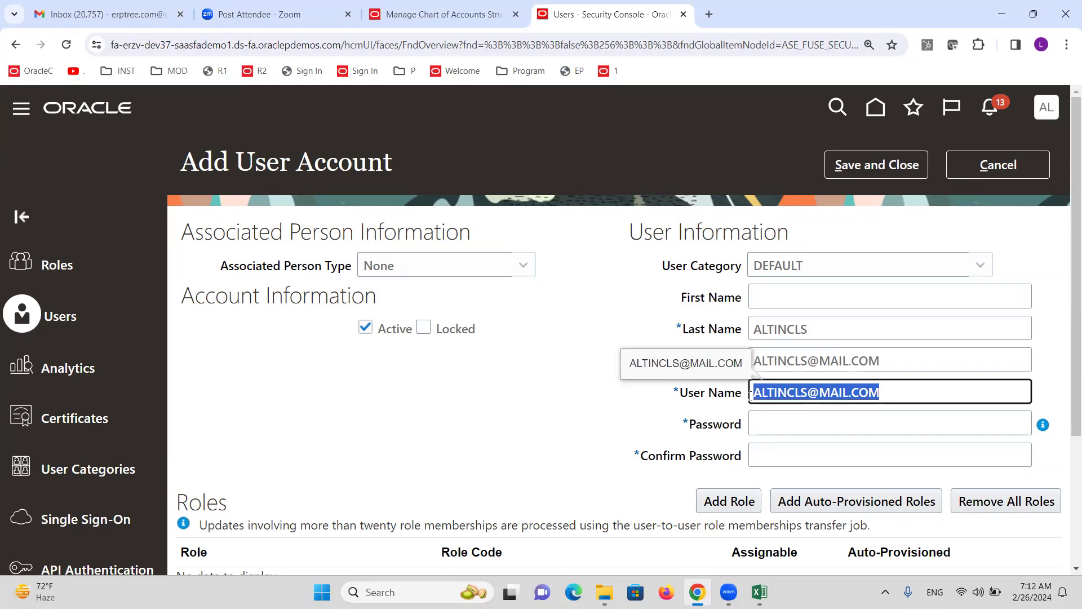
key(ctrl+v)
click(623, 383)
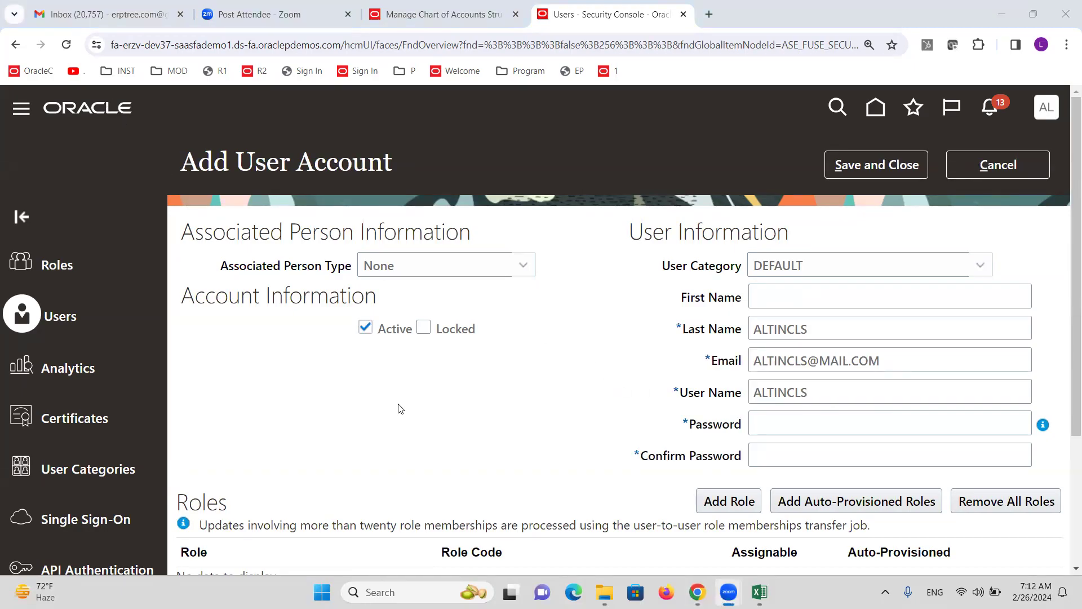
scroll(398, 406, down, 3)
click(730, 360)
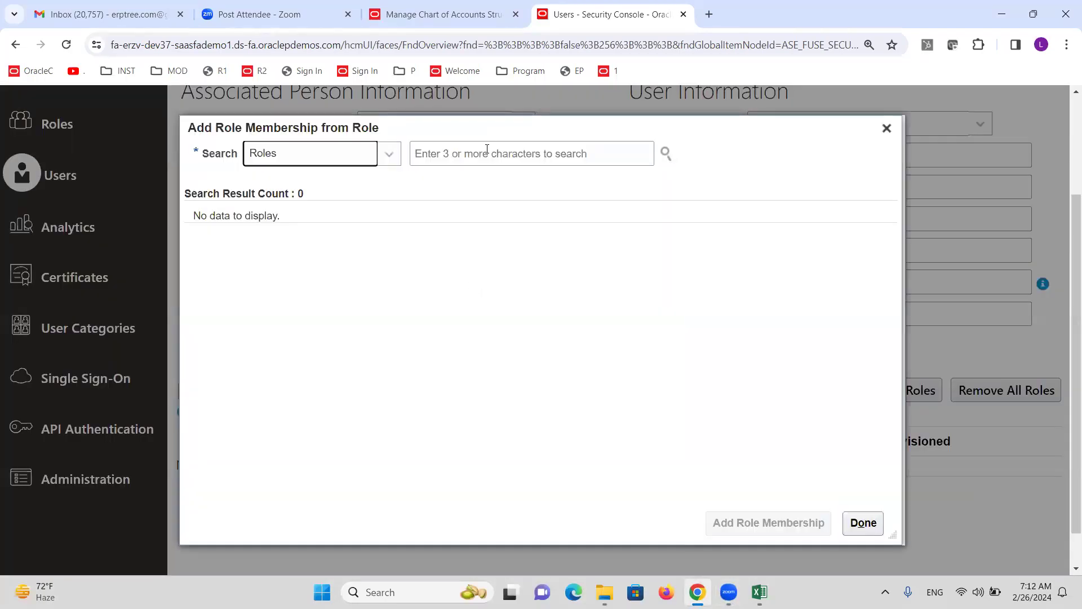
Add the General Accounting Manager role membership to the user
click(488, 149)
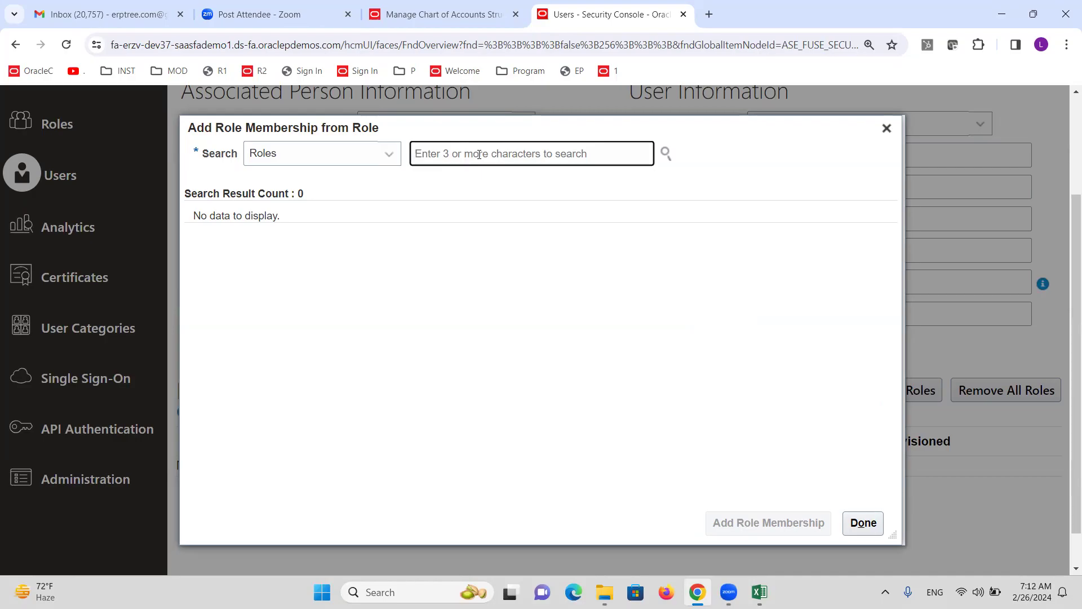
text(General)
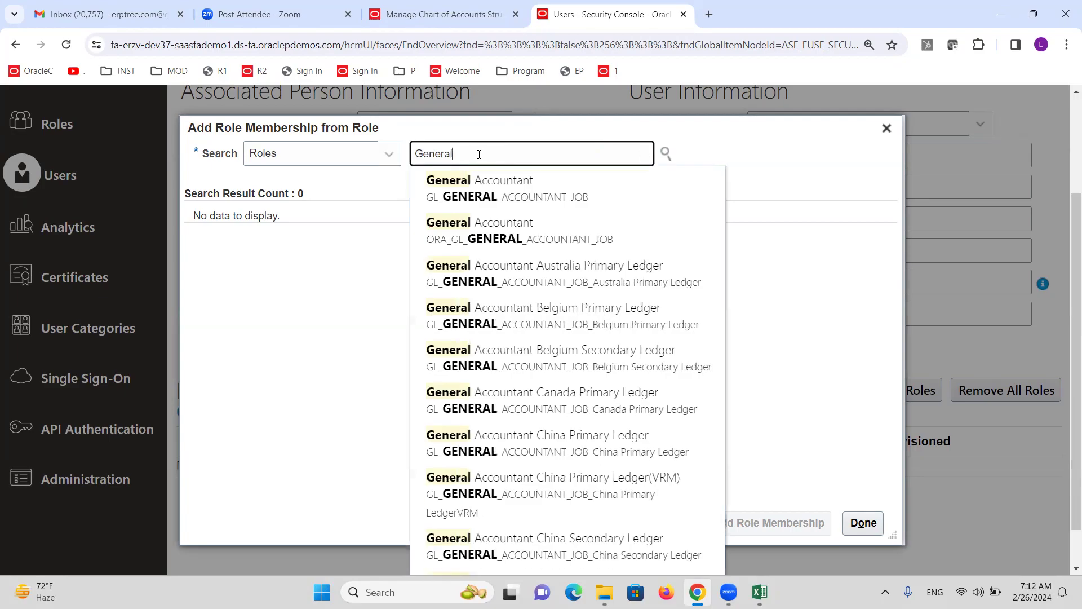
text( Accounting)
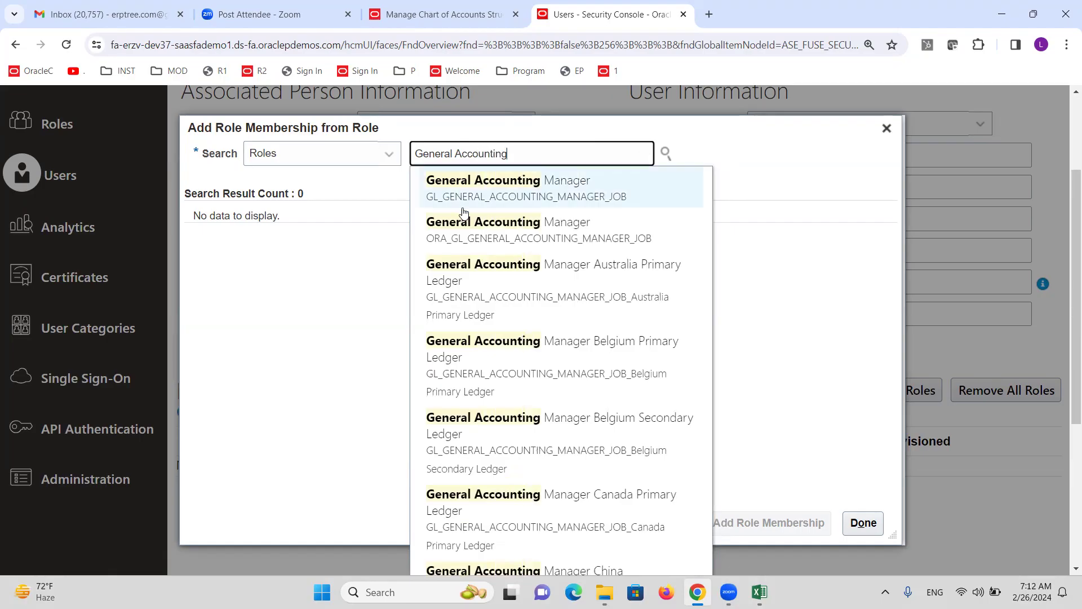
click(479, 226)
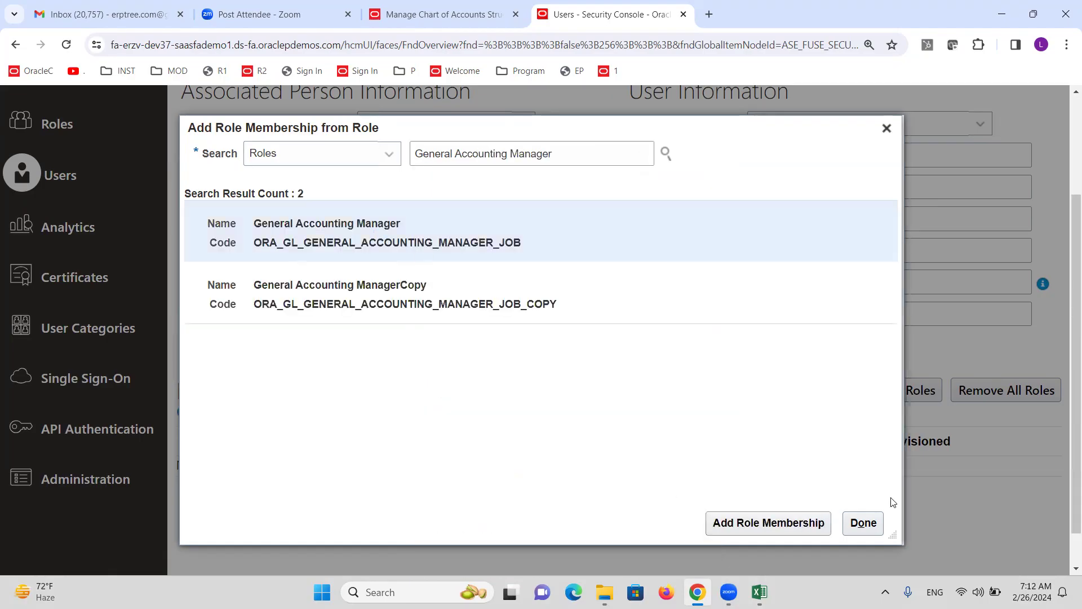
click(810, 521)
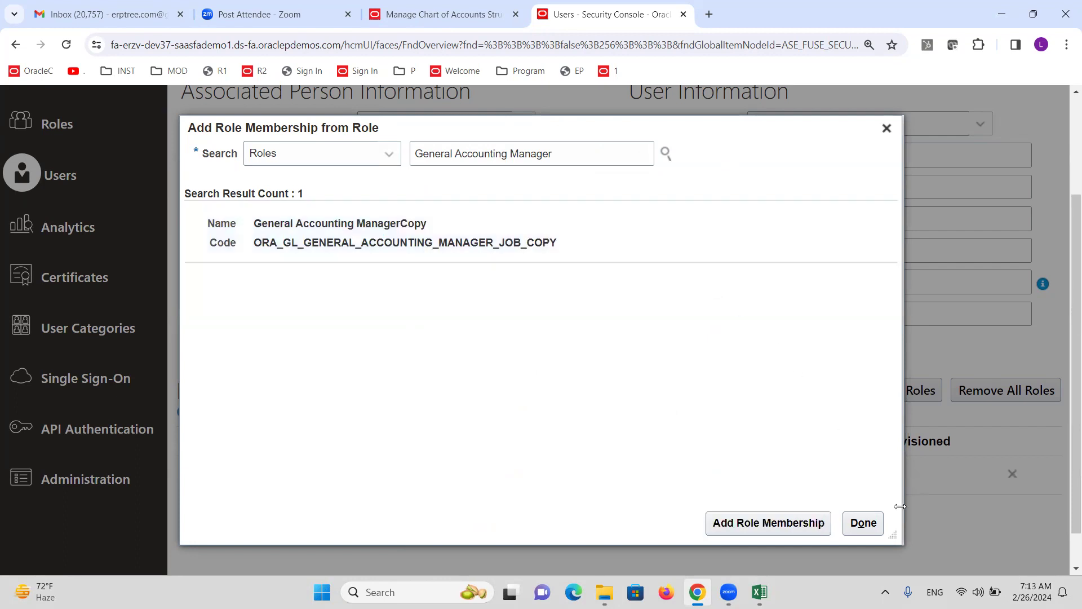
click(864, 521)
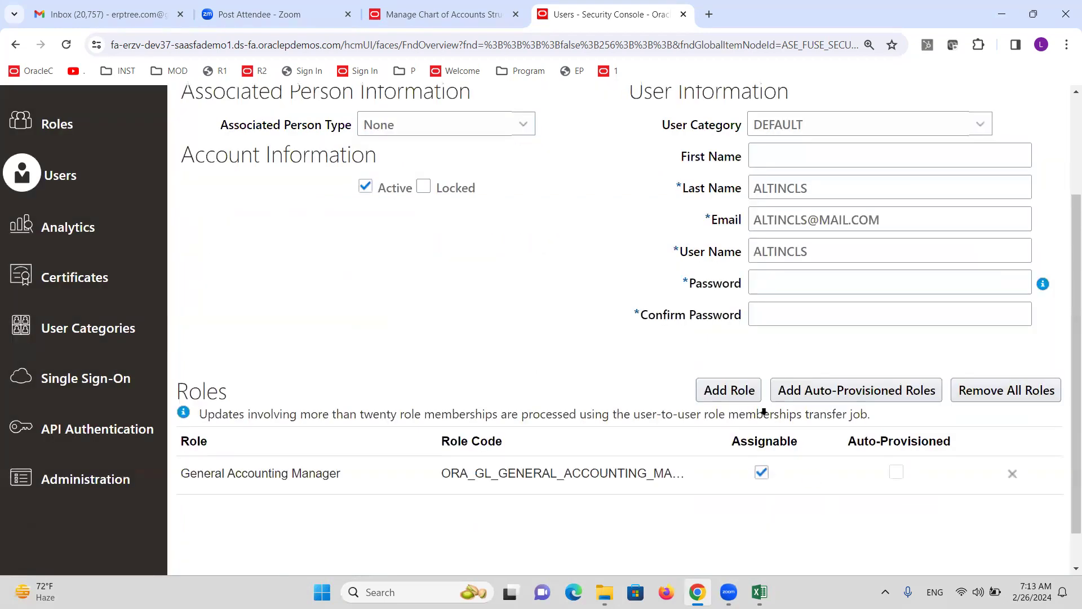
Enter and confirm the account password, then save and close the user
click(788, 287)
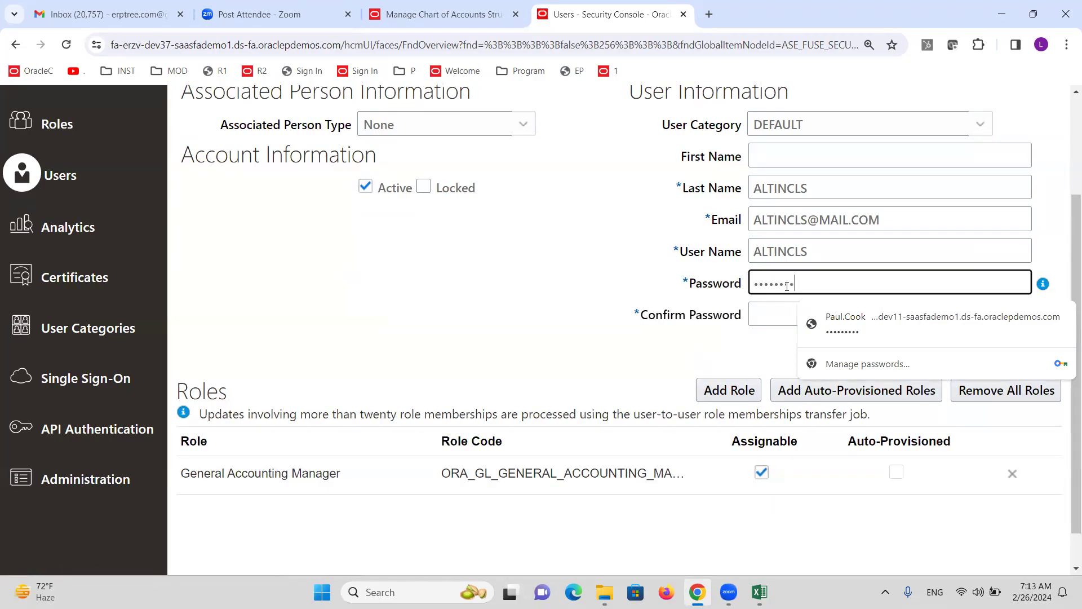
key(Tab)
text(W)
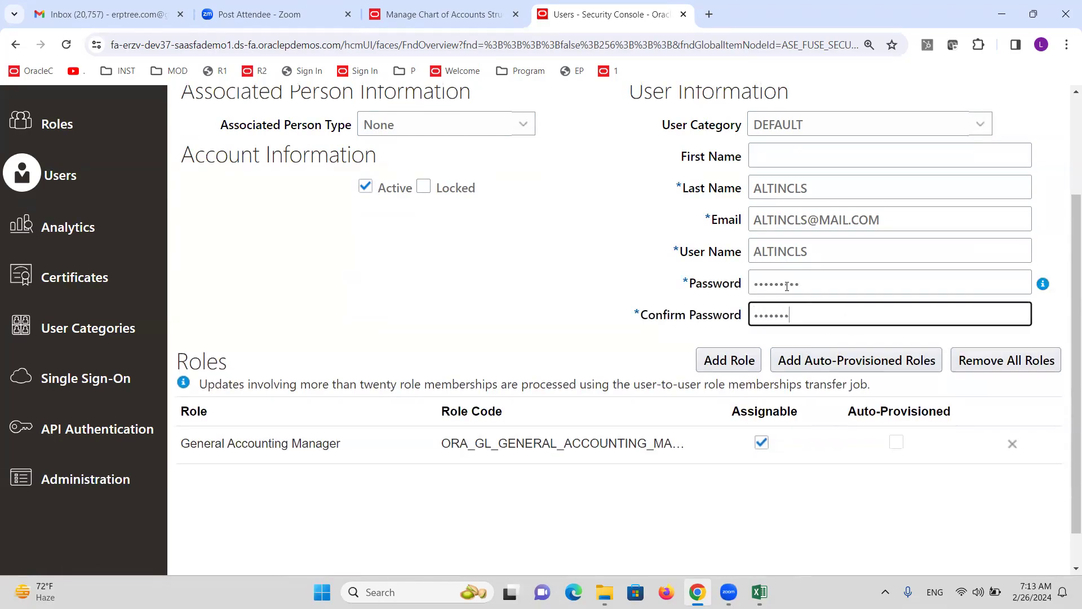
scroll(623, 290, up, 3)
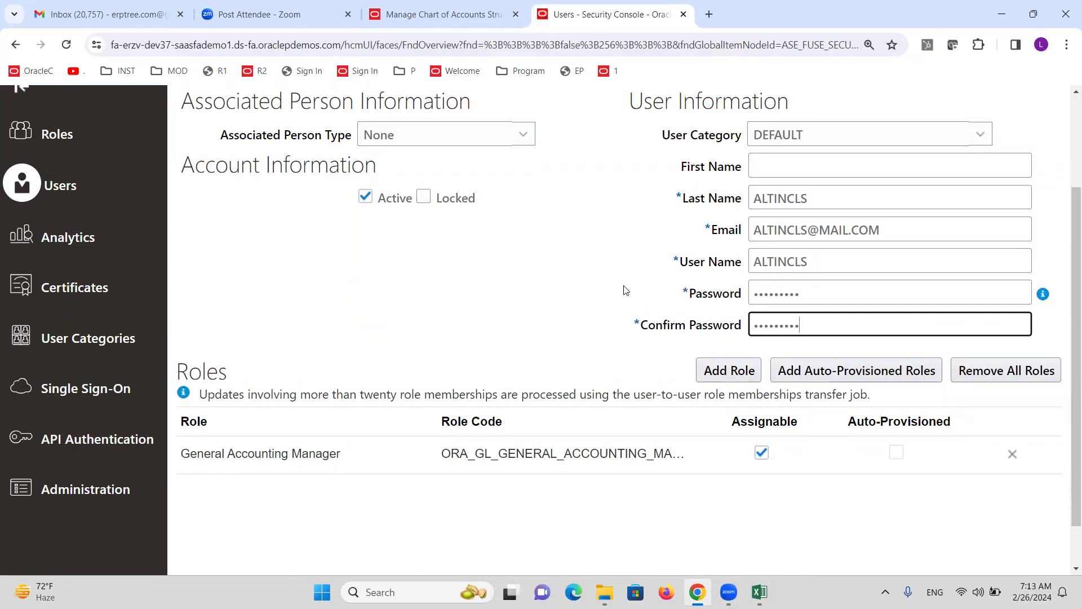
click(883, 165)
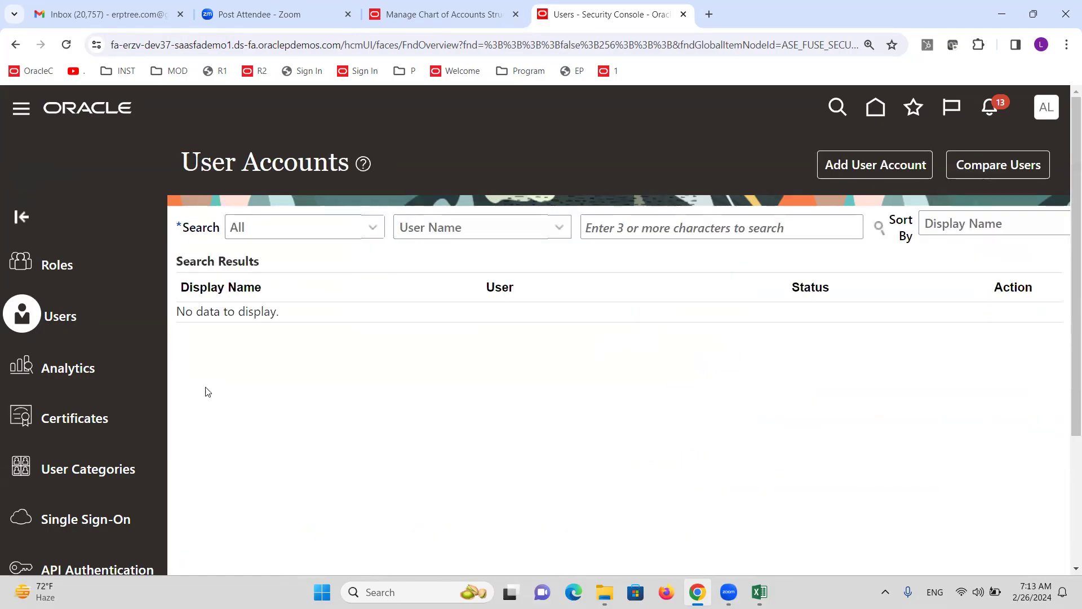
Confirm the completed GL# deployment (36 of 36 entity usages) and close the structures page
click(440, 14)
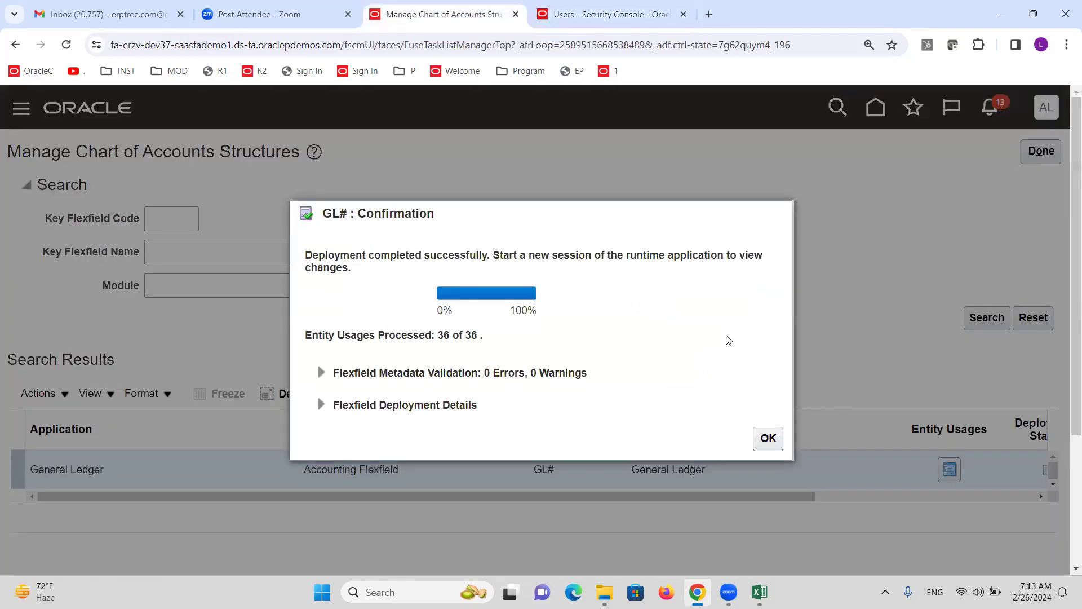
click(770, 438)
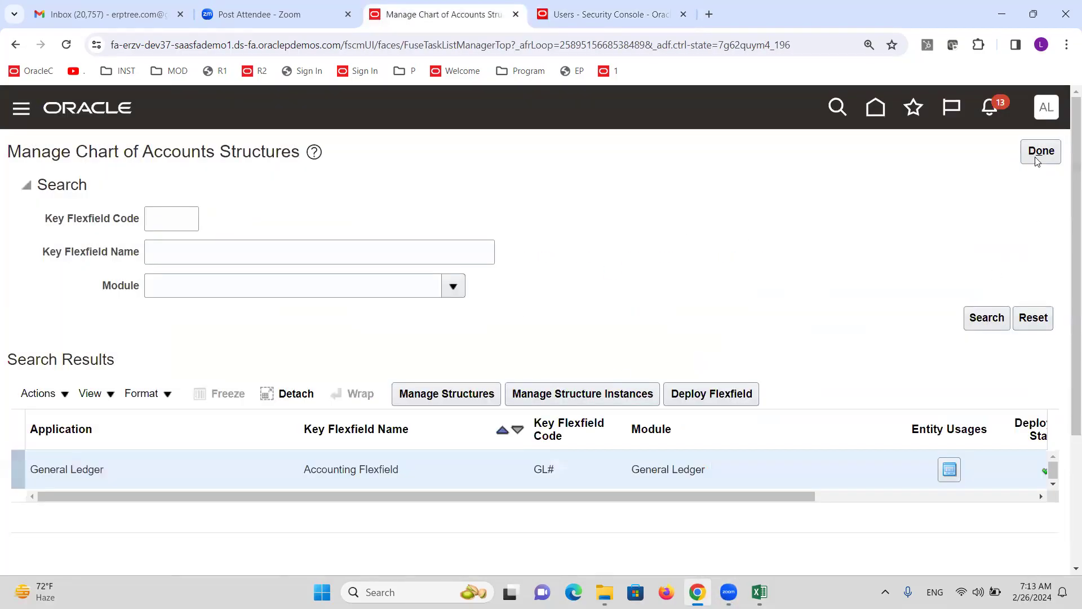
click(1037, 160)
key(alt+Tab)
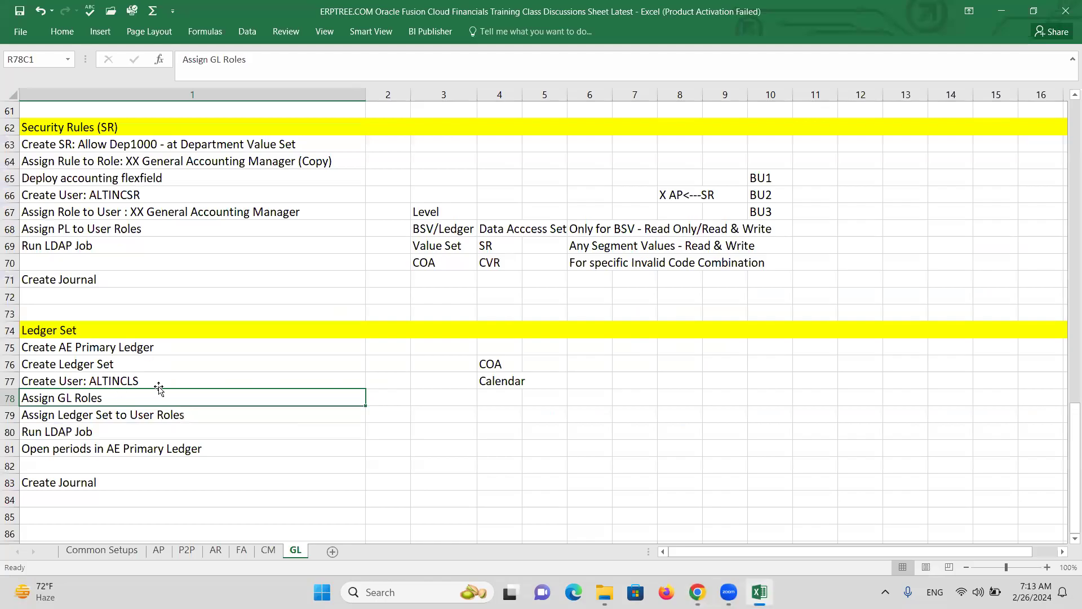
Search tasks for 'LEDGER OPTIONS' and open Specify Ledger Options for the AE primary ledger
click(160, 349)
key(alt+Tab)
triple_click(564, 208)
text(LEDGER OPTIONS)
key(Return)
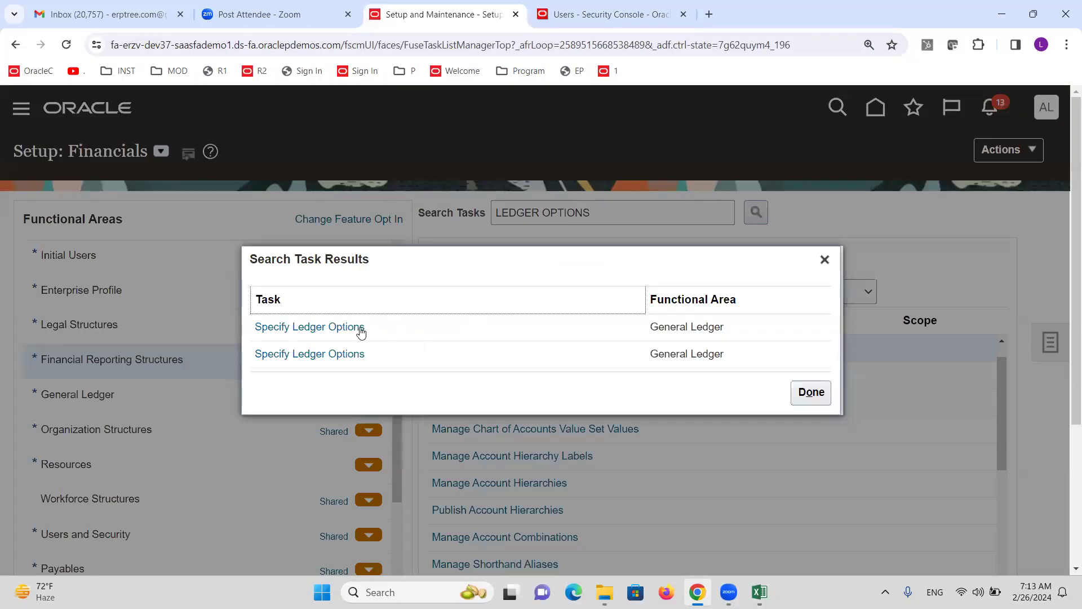
click(360, 329)
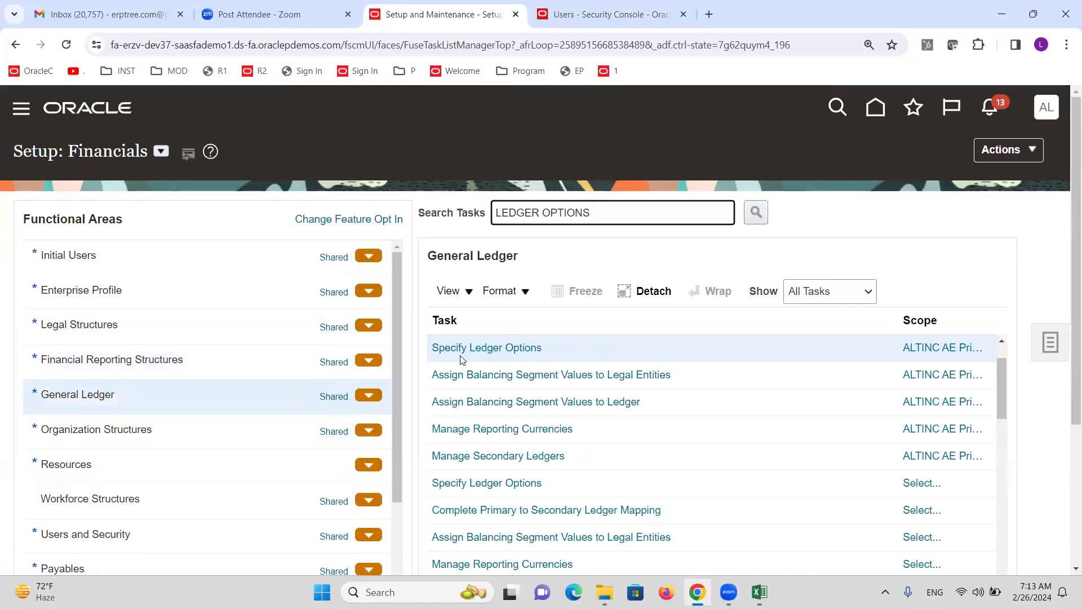
click(448, 346)
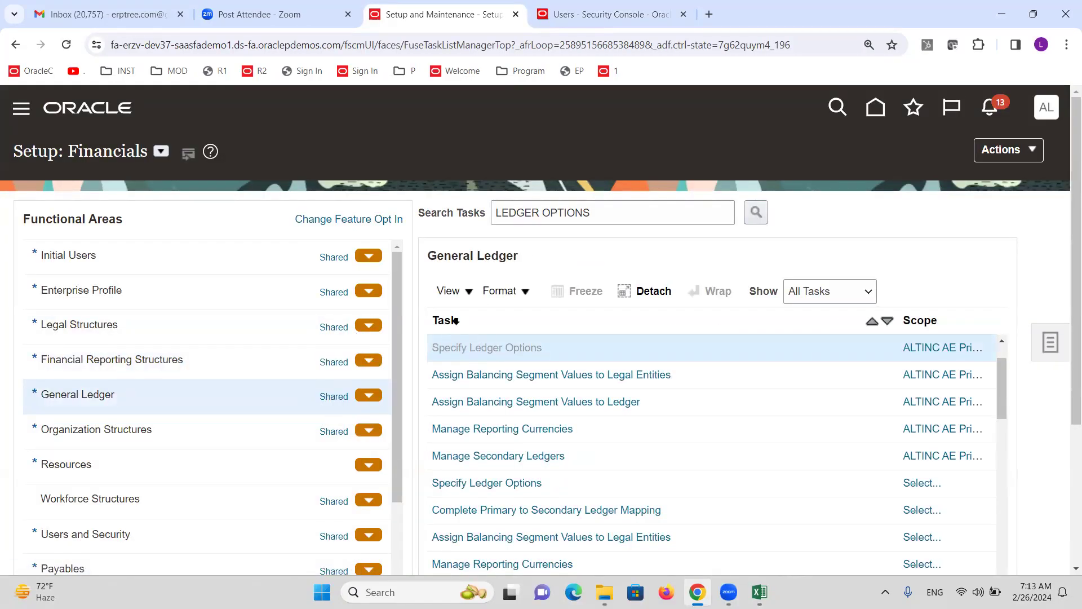
Set the ledger's journal language to American English
scroll(460, 322, down, 5)
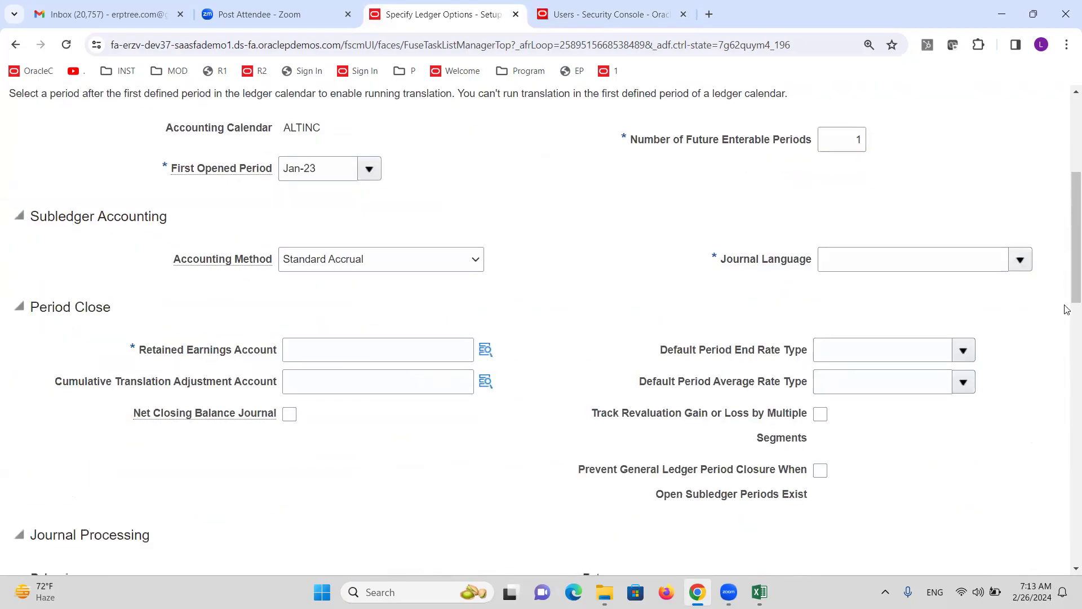
scroll(855, 291, down, 6)
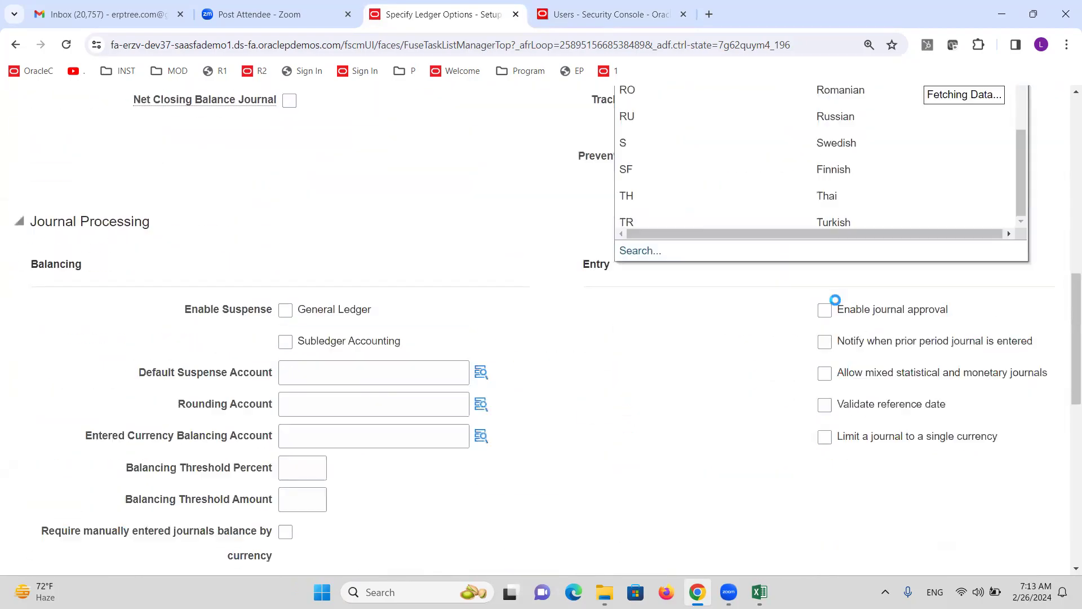
scroll(927, 271, up, 3)
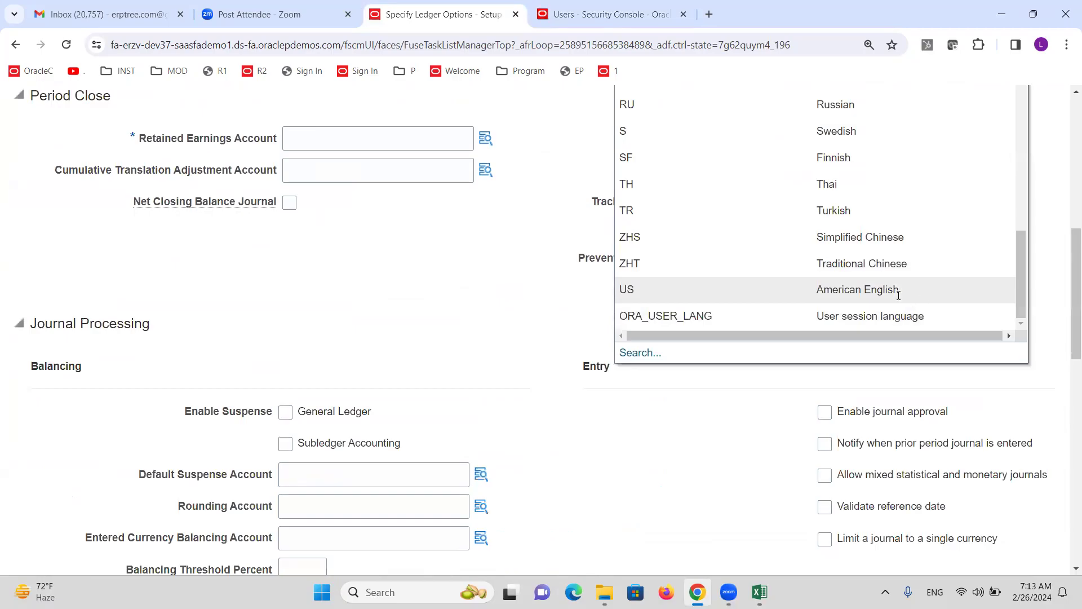
click(899, 290)
Browse the Retained Earnings lookup with account 31010, close it, and cancel without saving
click(487, 419)
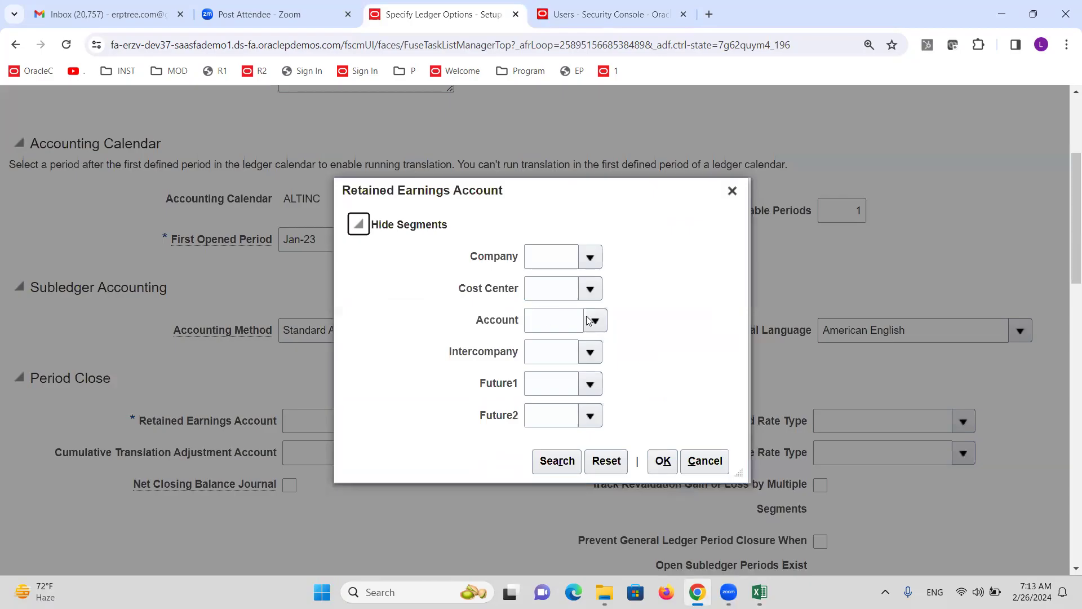
click(587, 321)
click(587, 327)
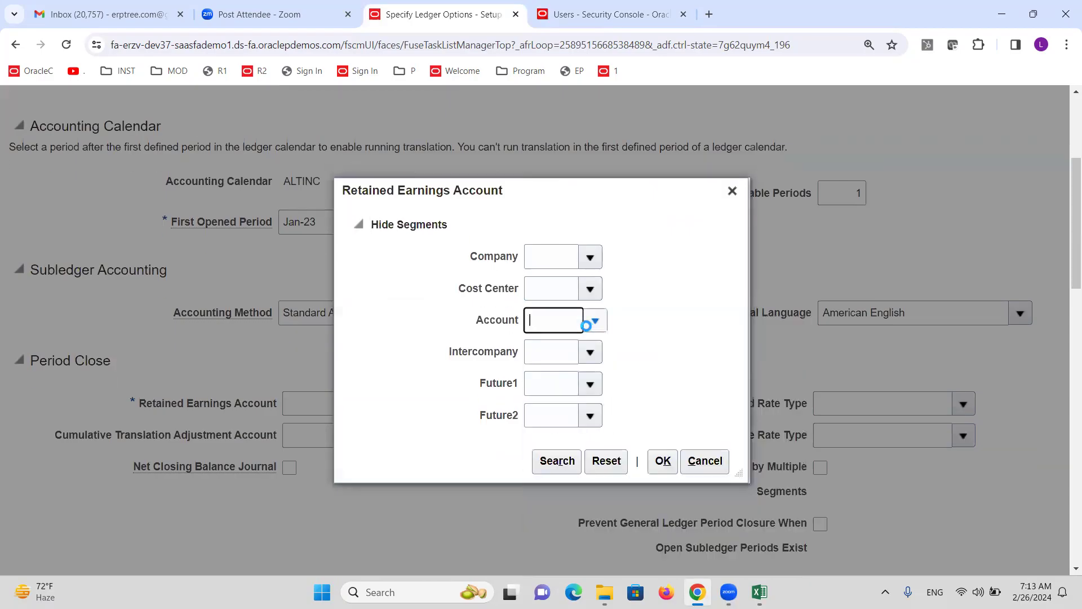
click(550, 463)
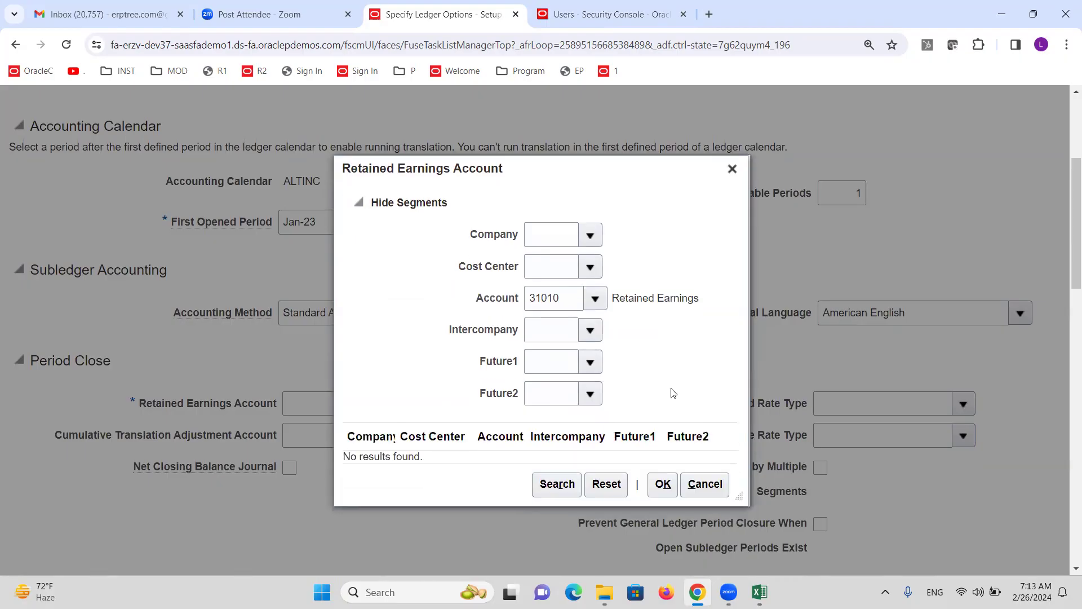
click(554, 484)
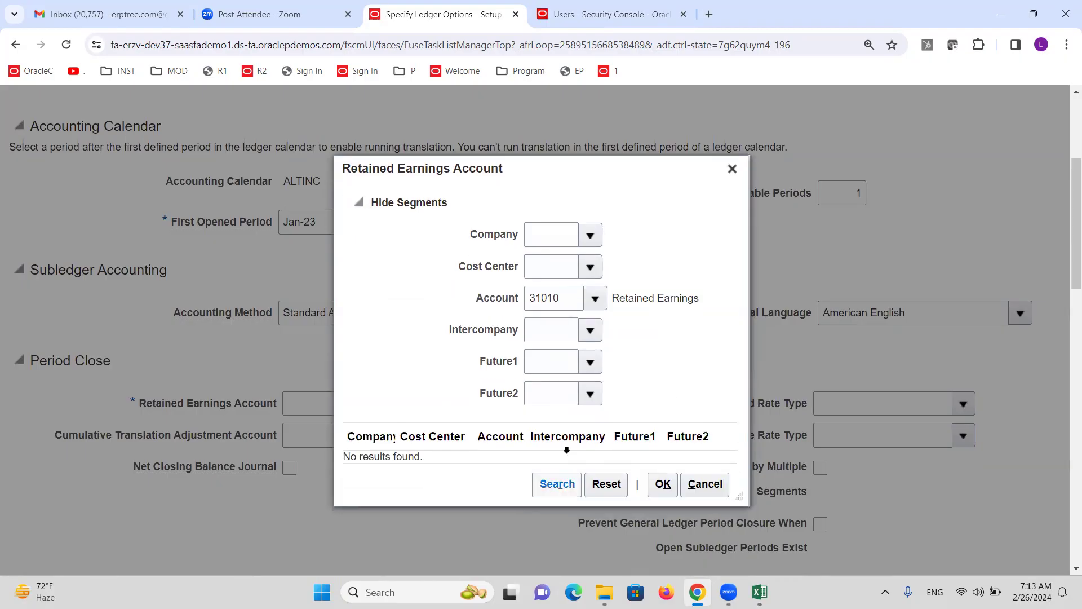
click(591, 234)
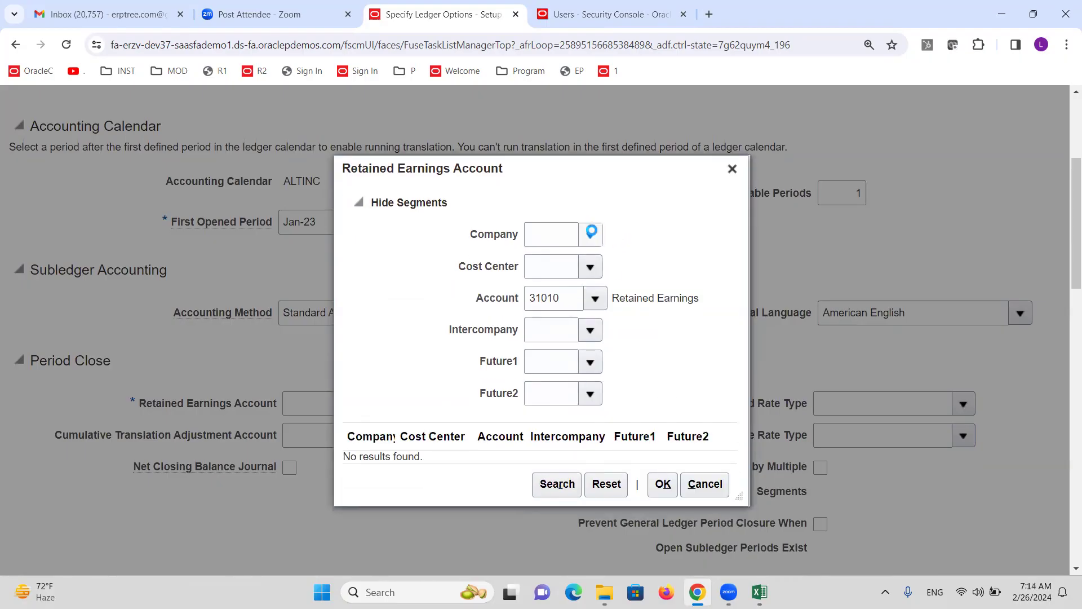
click(591, 236)
click(588, 267)
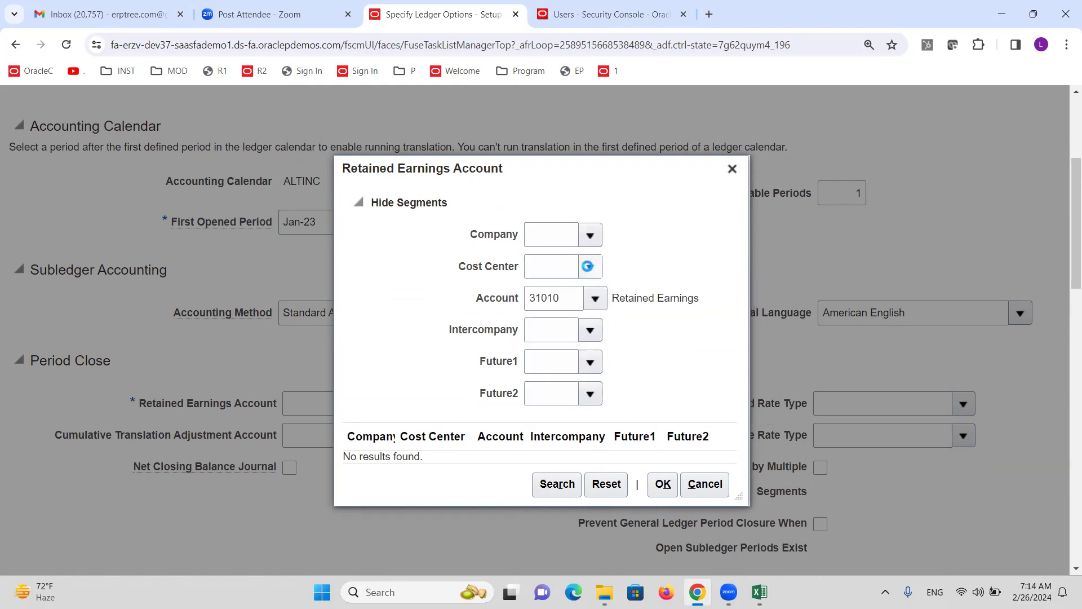
click(589, 267)
click(732, 169)
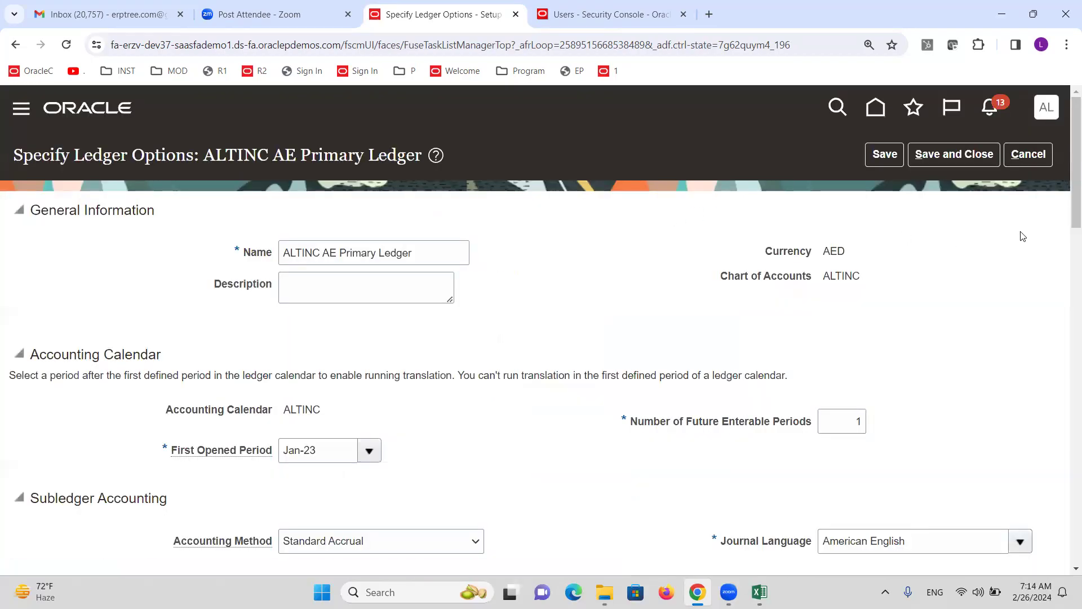
click(1048, 148)
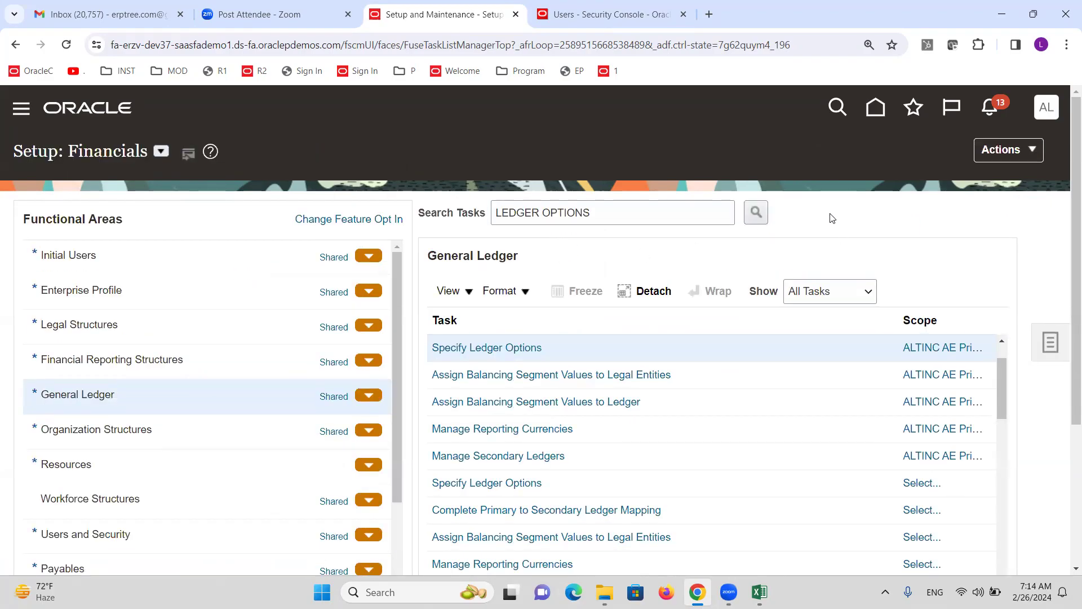
Close the Security Console tab and sign out of the application
click(684, 14)
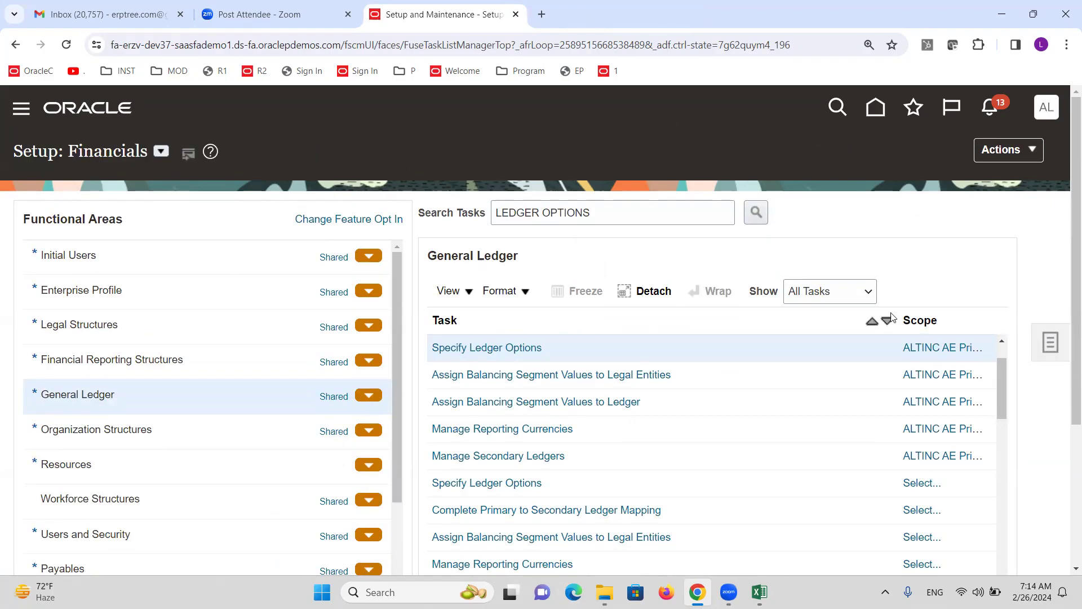
click(1047, 107)
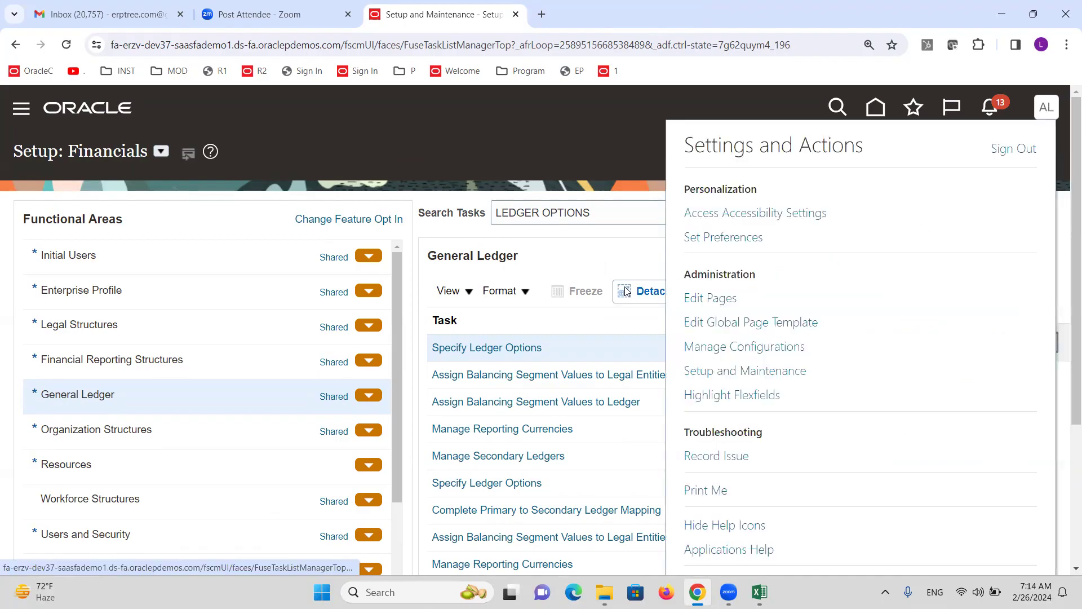
click(1006, 151)
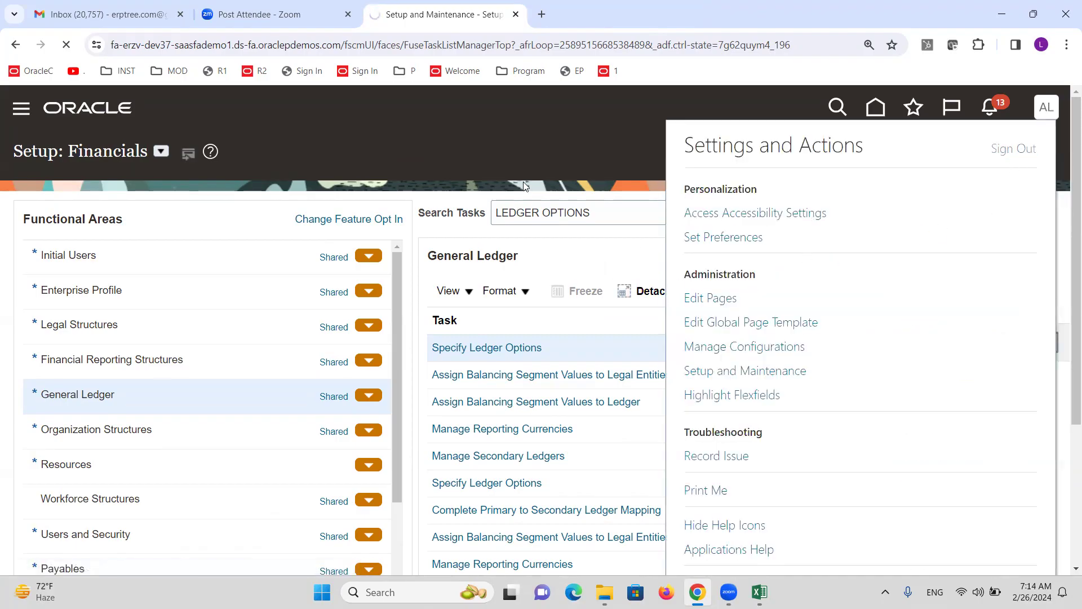
click(520, 382)
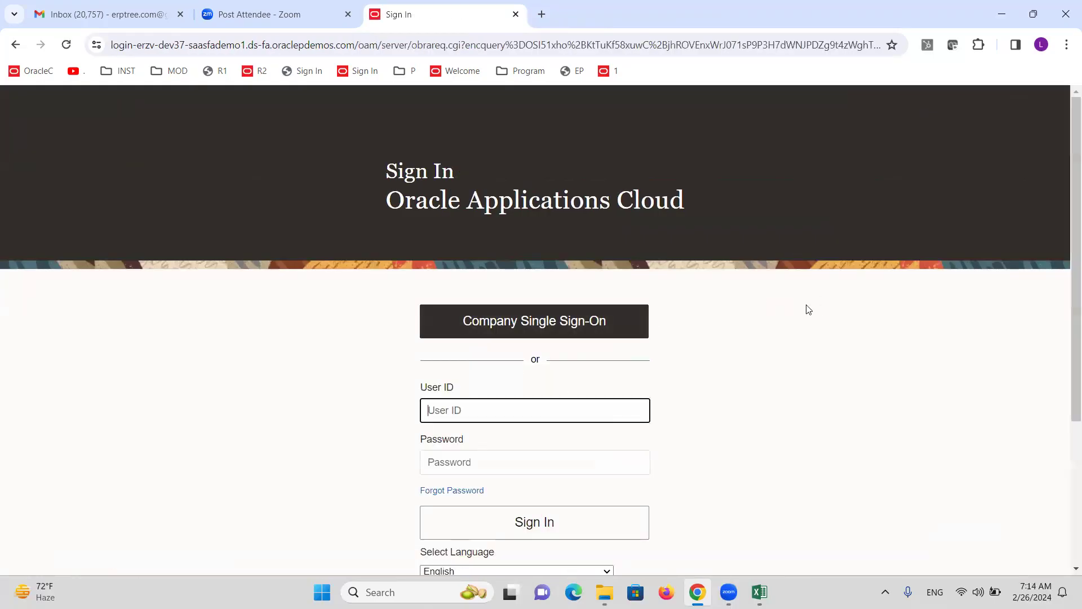
Sign back in with a user ID and password
text(ALTINC)
key(Tab)
text(•••)
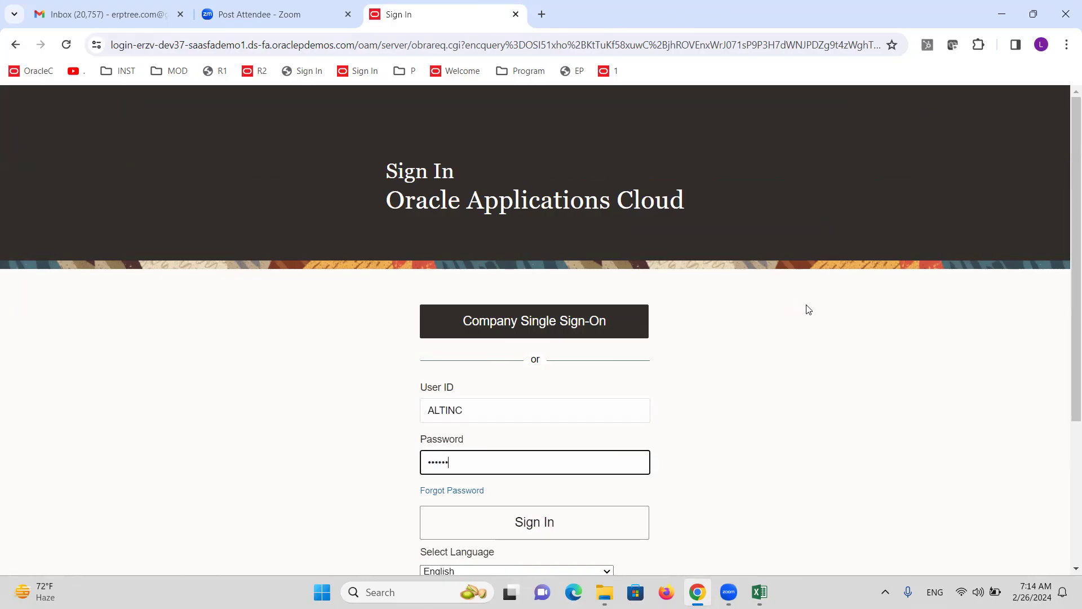
key(Return)
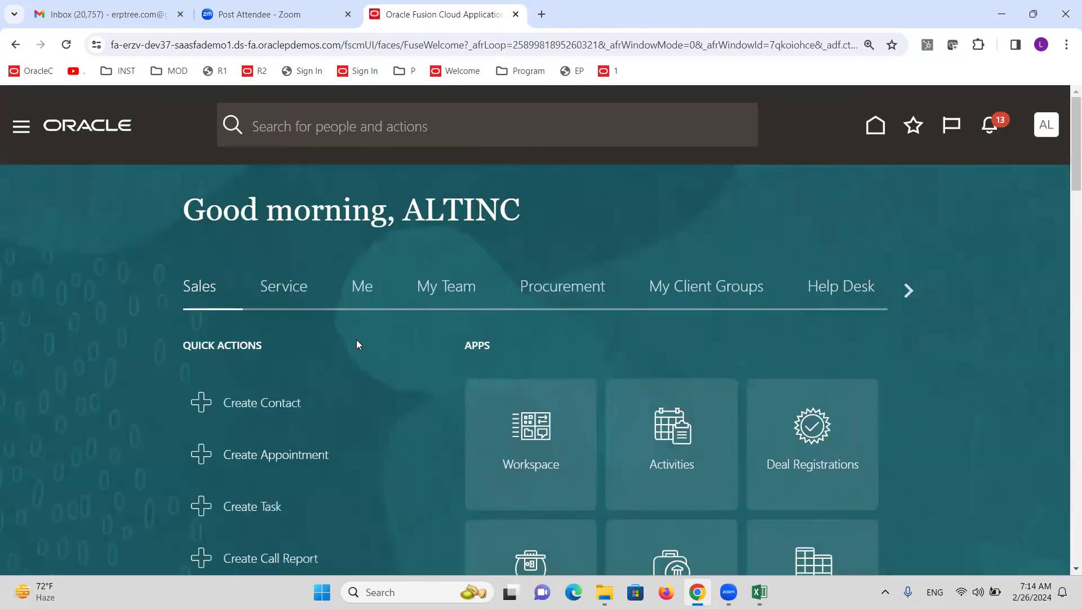
click(18, 128)
Open the Journals work area under General Accounting and show its task list
scroll(279, 323, down, 8)
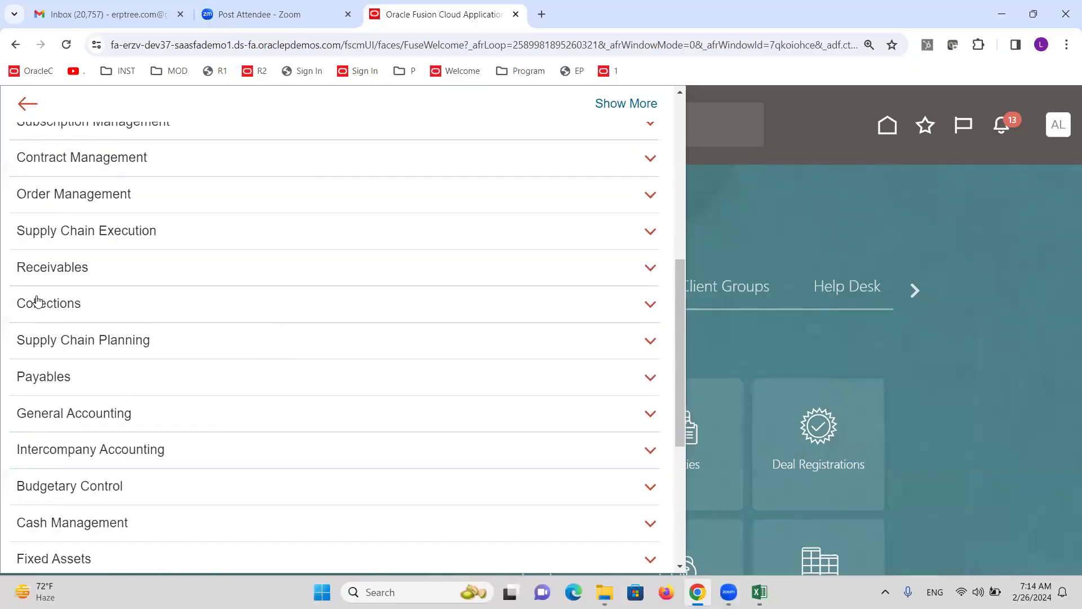
scroll(118, 385, down, 3)
click(114, 277)
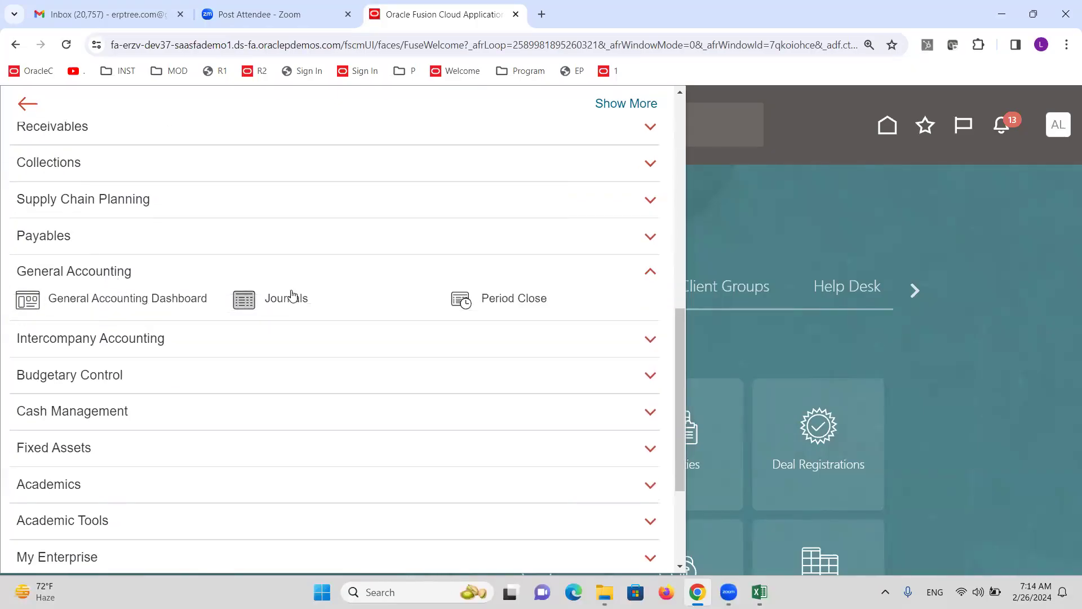
click(291, 297)
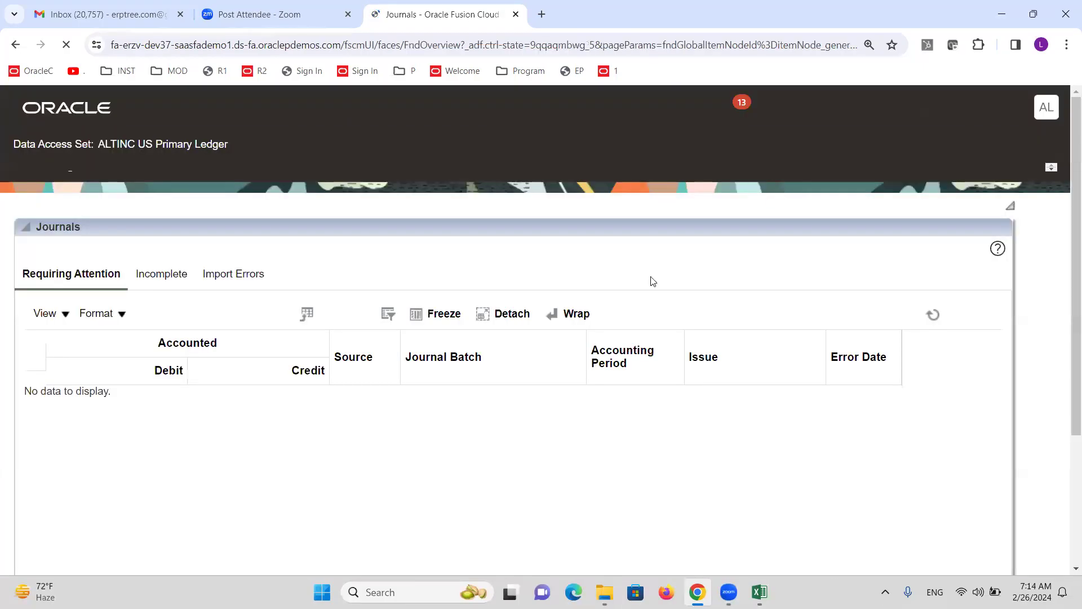
click(1051, 277)
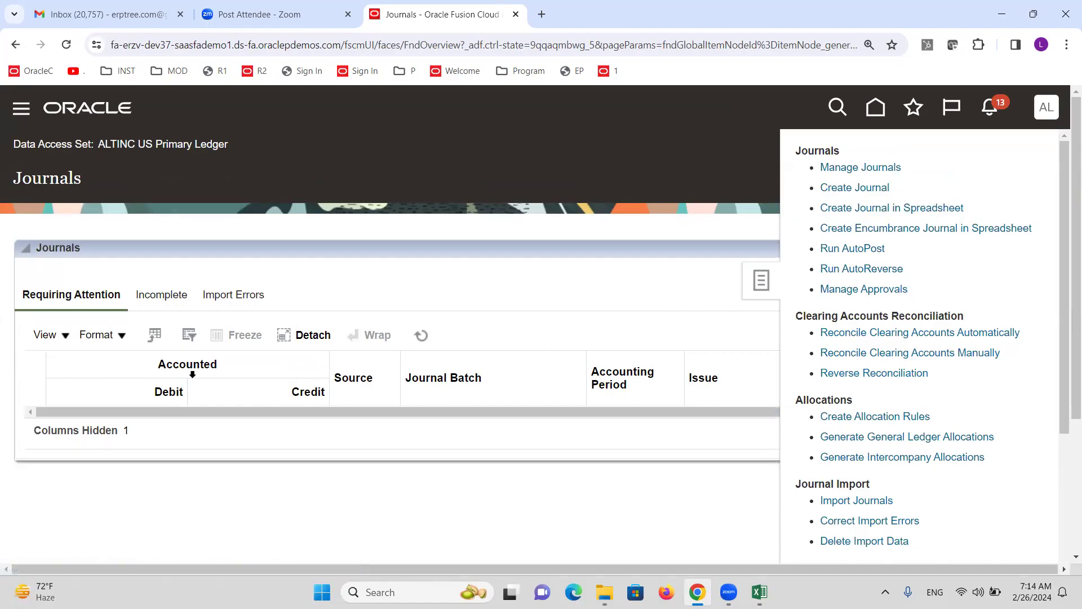
Browse a draft journal's account lookup, cancel the journal, and go to Setup and Maintenance
scroll(180, 336, down, 5)
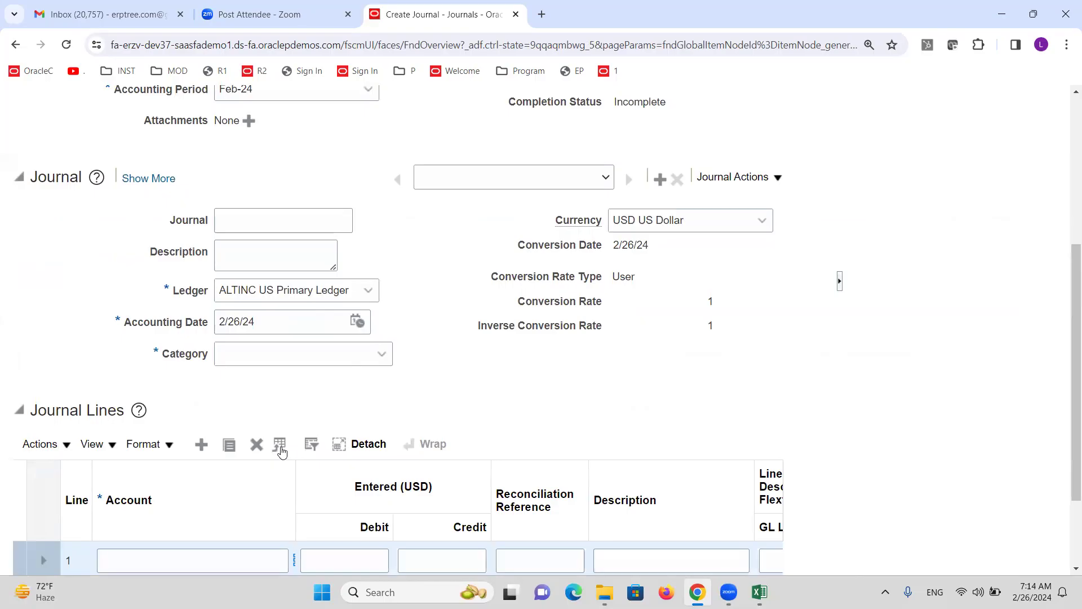
scroll(293, 449, down, 2)
drag(295, 357, 345, 358)
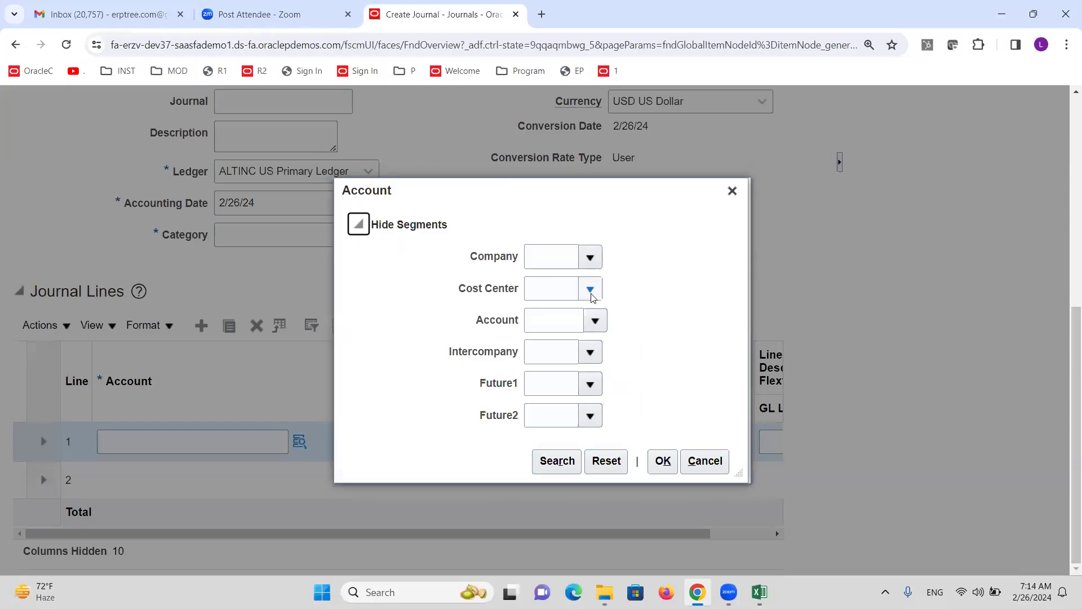
click(589, 289)
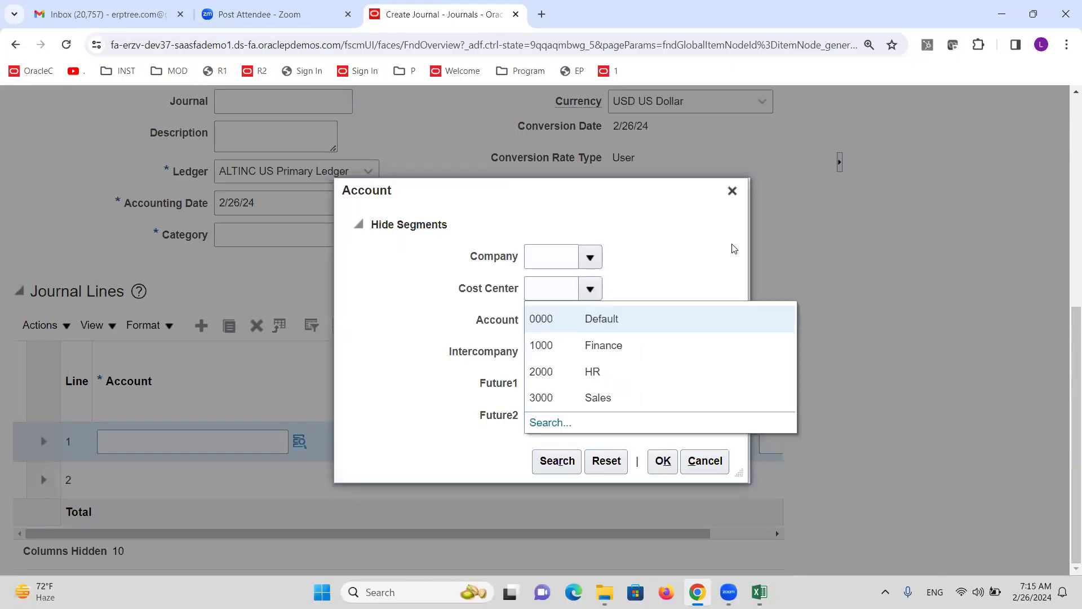
click(733, 192)
scroll(590, 297, up, 6)
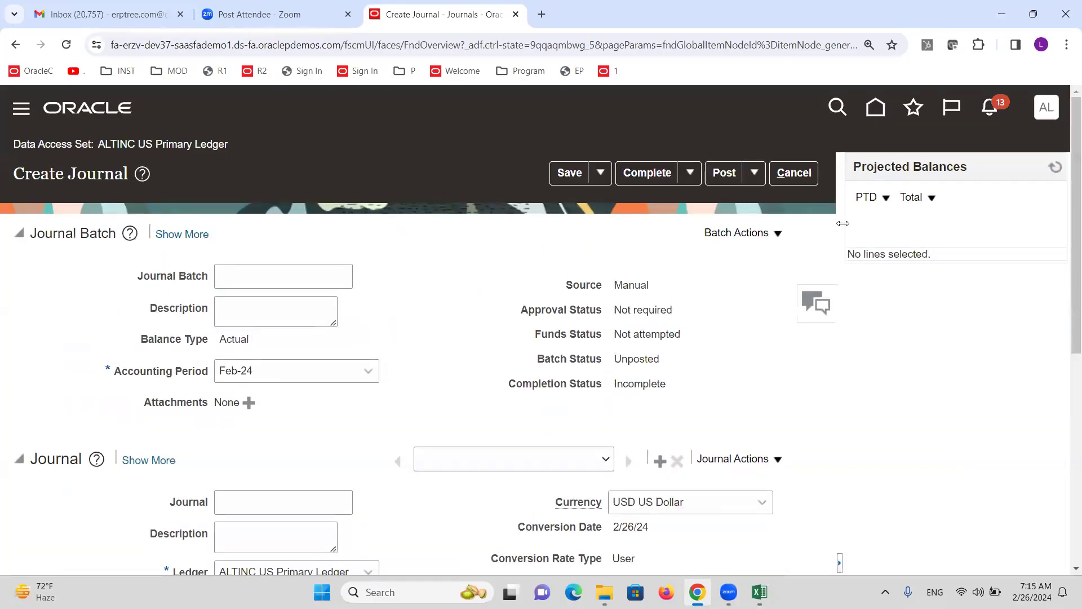
click(811, 179)
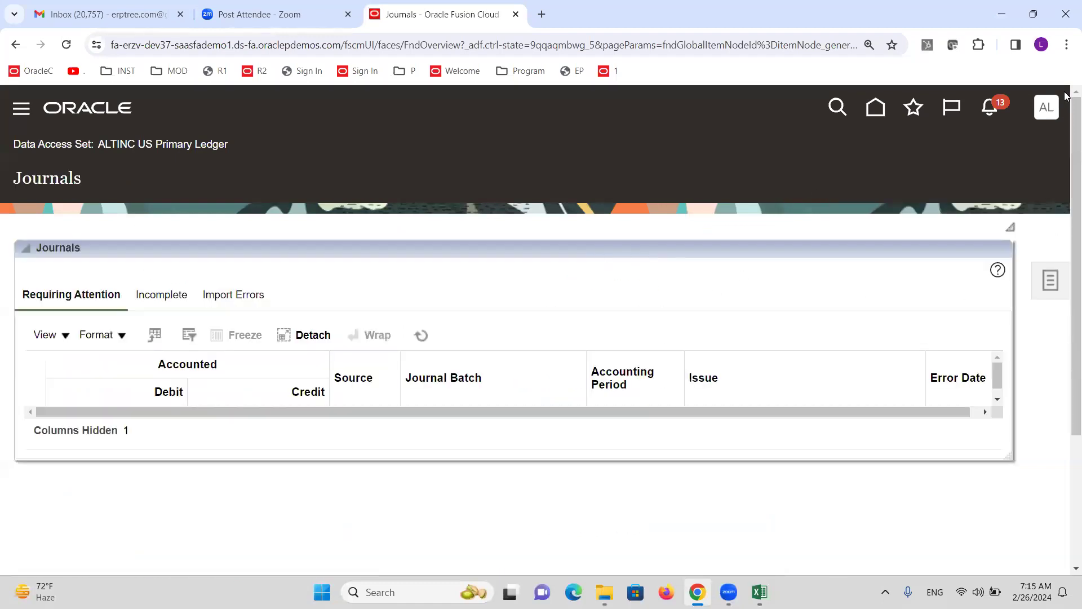
click(1057, 111)
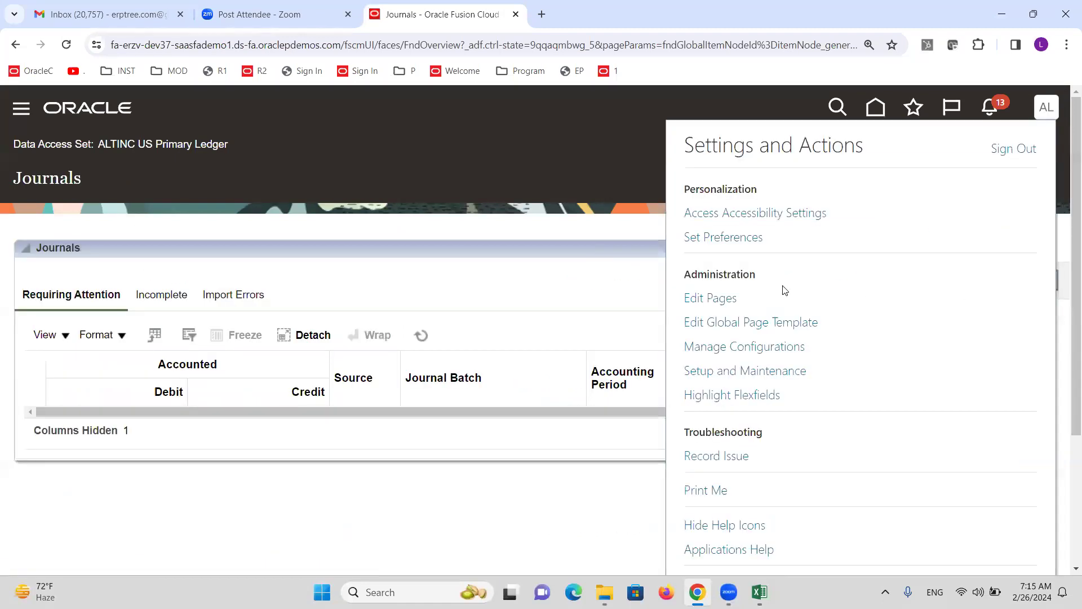
click(768, 370)
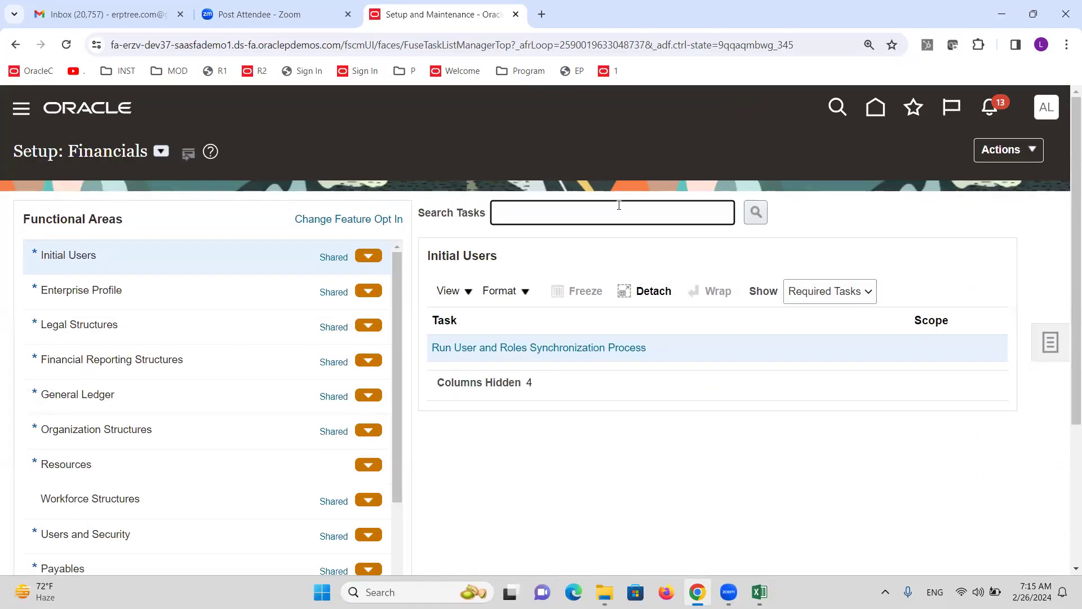
Search tasks for 'Ledger' and open Specify Ledger Options for the ALTINC AE Primary Ledger
text(Ledger options)
key(Return)
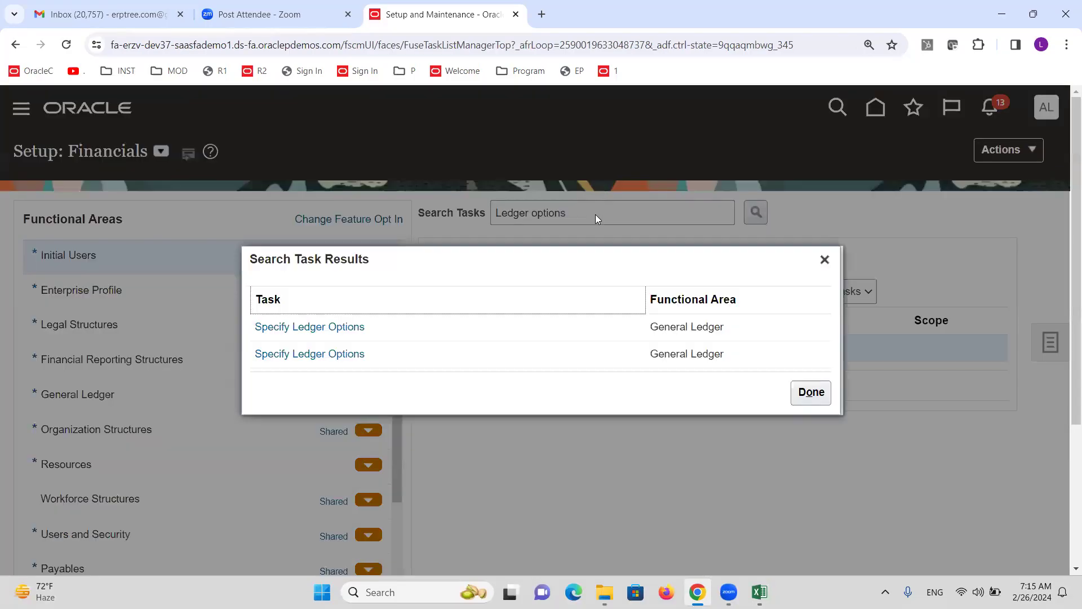
click(280, 327)
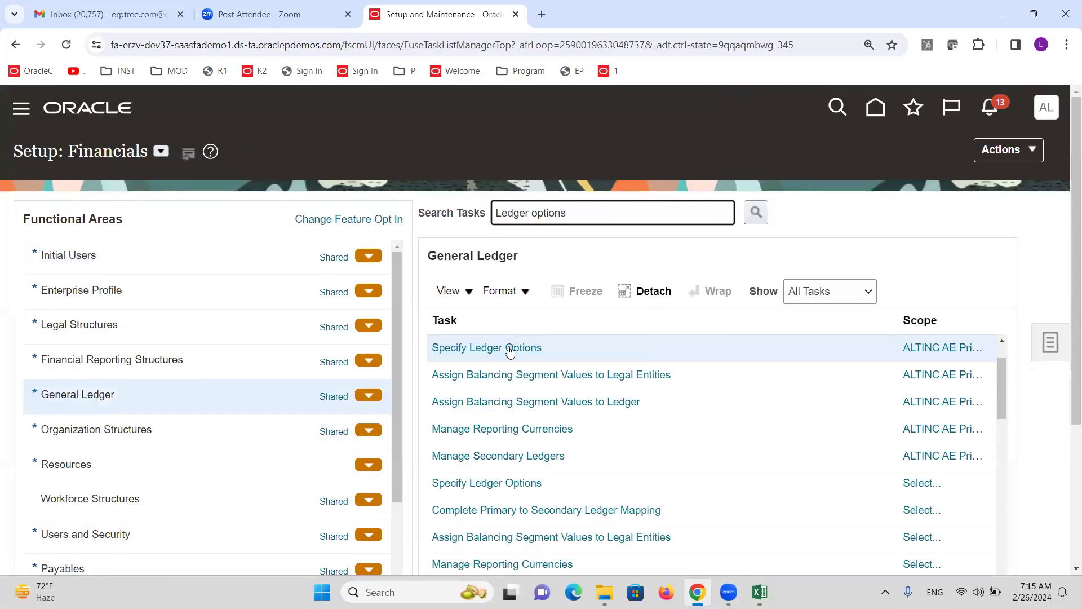
click(507, 347)
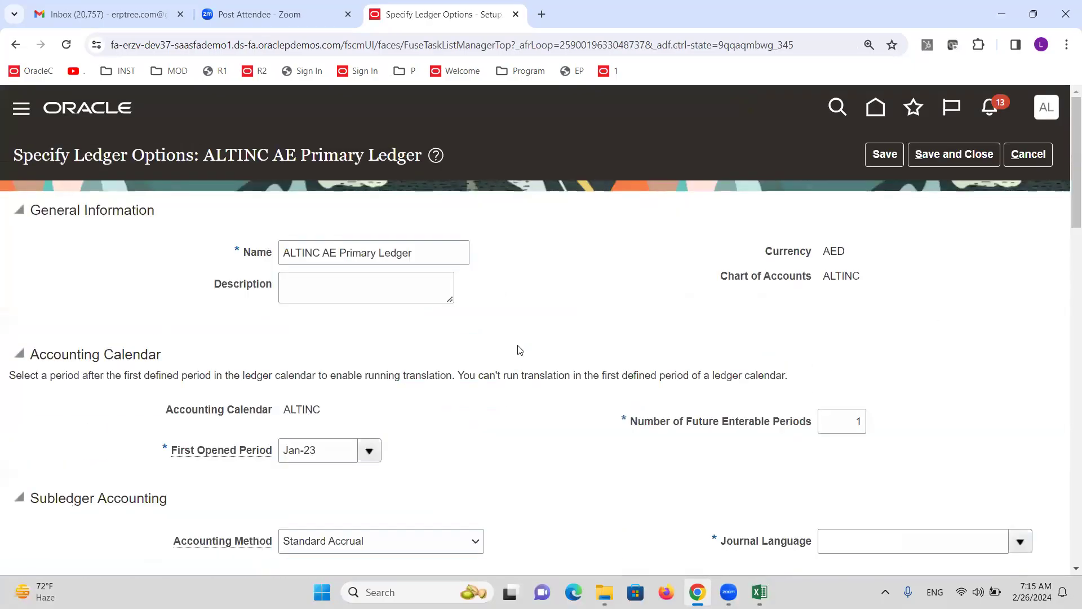
scroll(546, 345, down, 5)
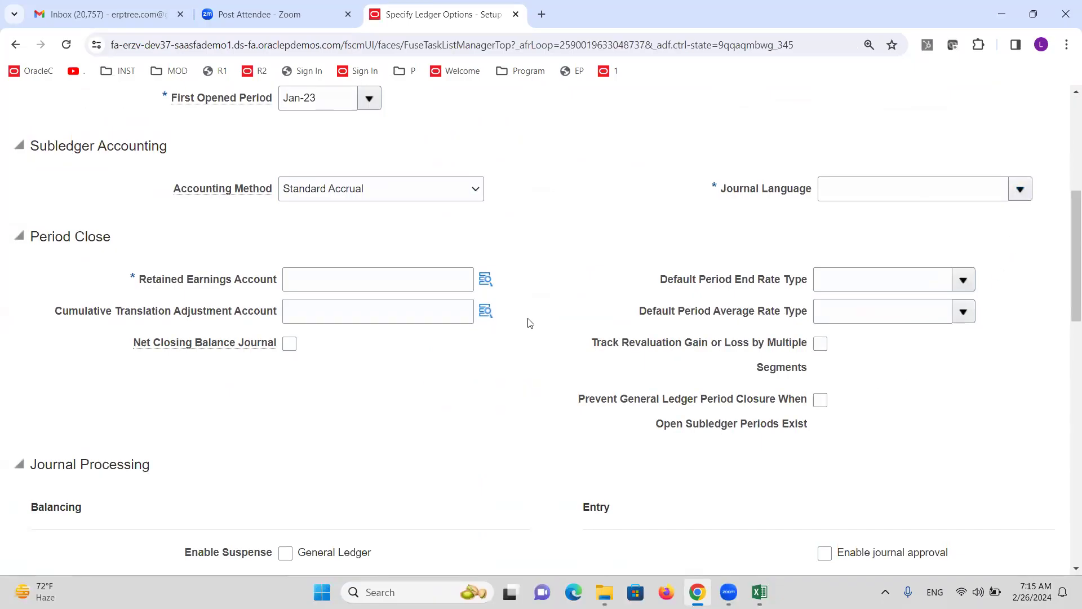
click(486, 279)
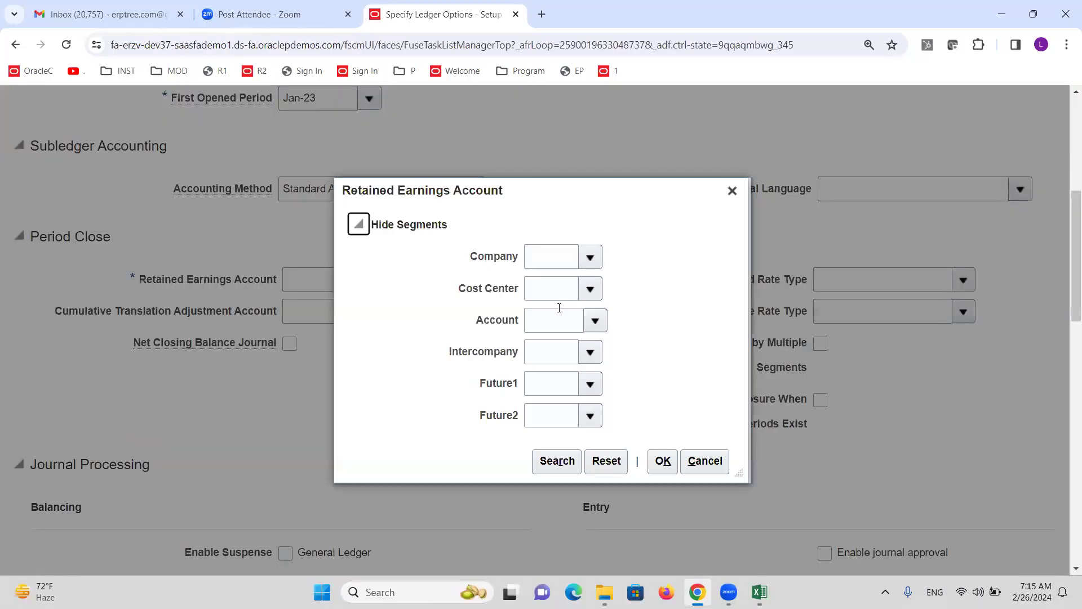
click(590, 289)
click(591, 256)
click(595, 319)
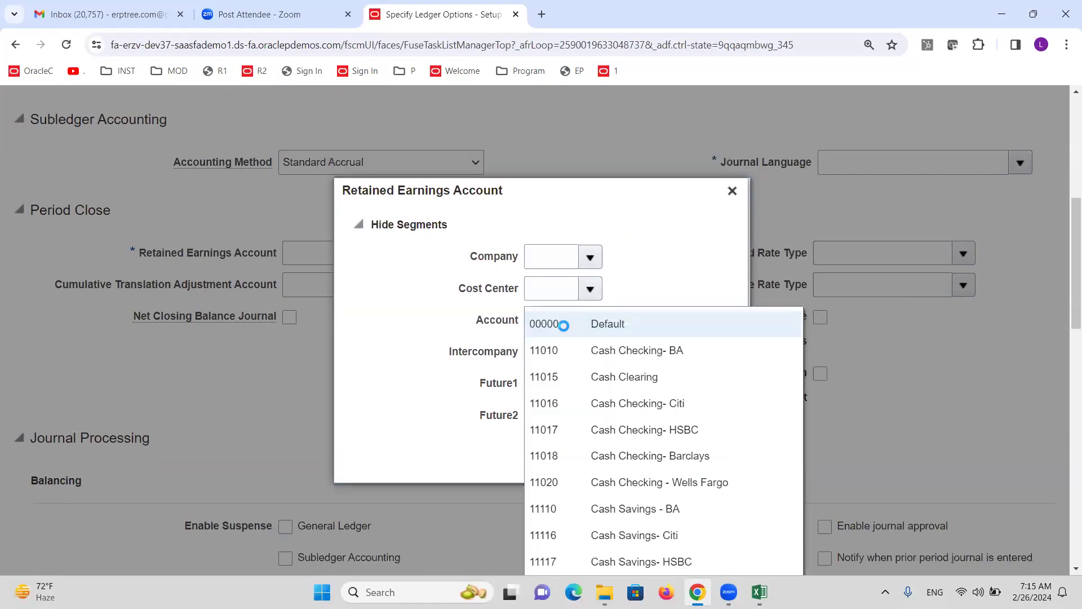
scroll(685, 305, down, 5)
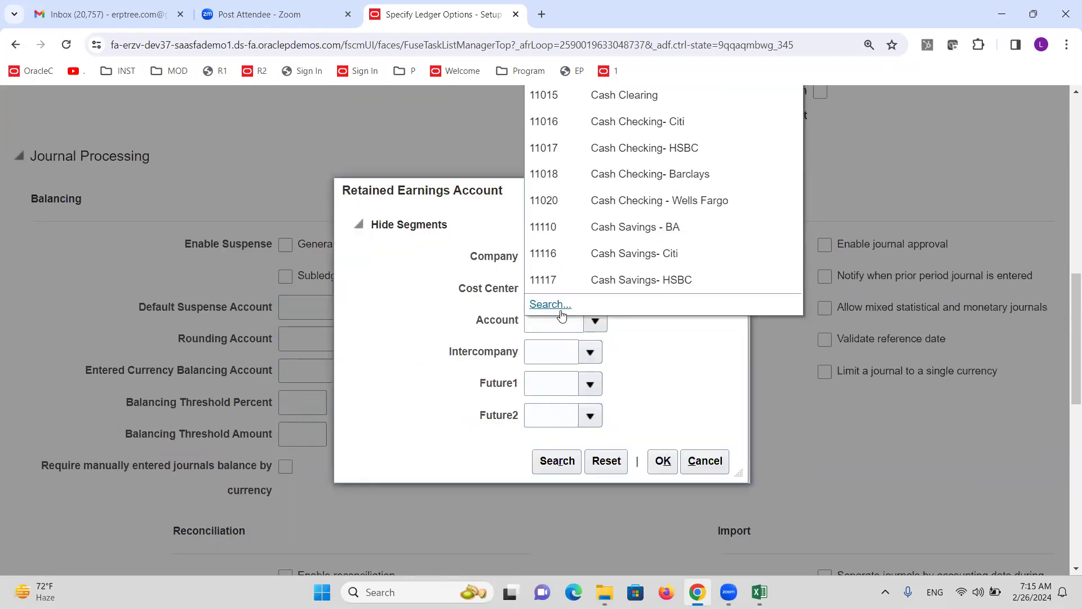
click(562, 316)
click(581, 333)
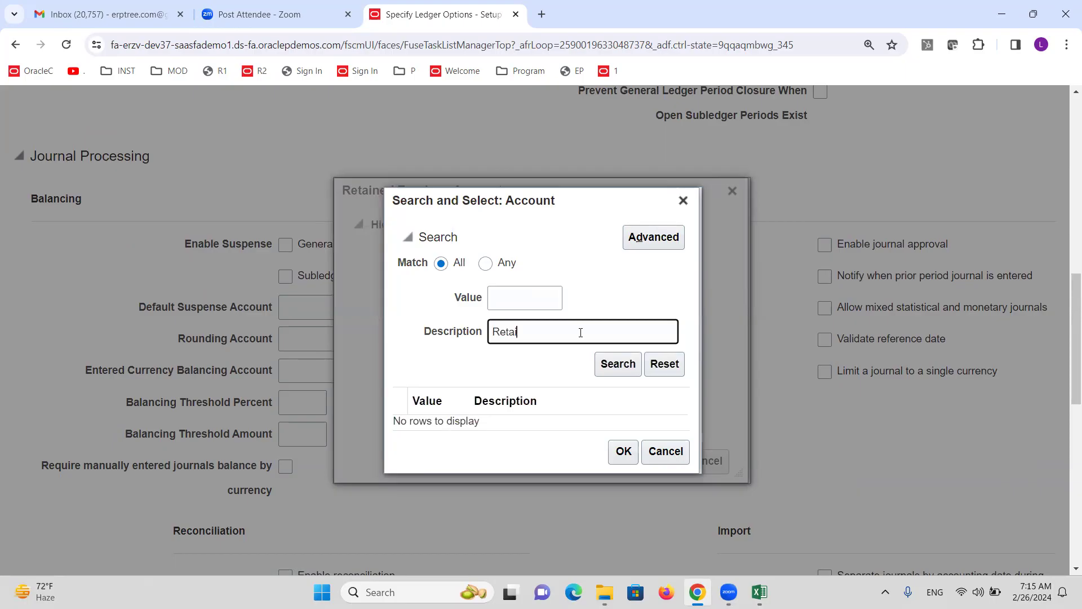
text(Retai)
click(618, 361)
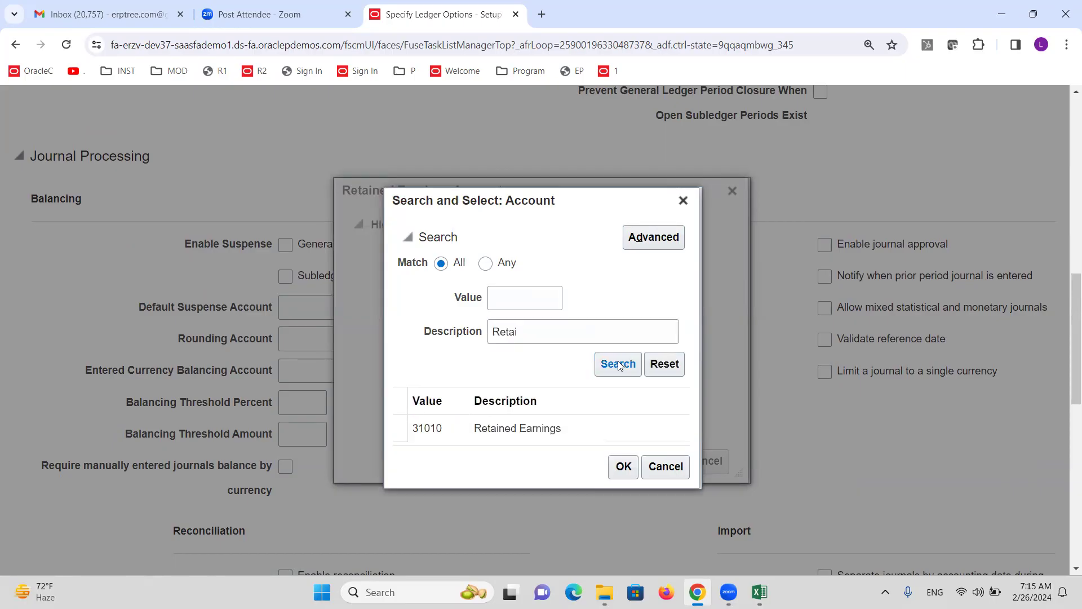
click(623, 460)
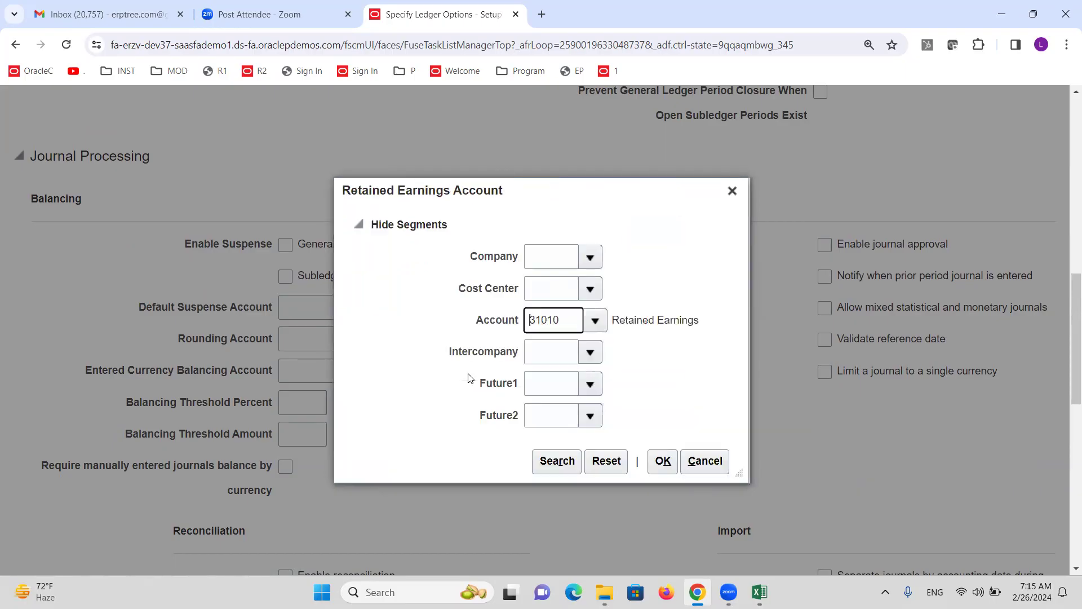
click(556, 459)
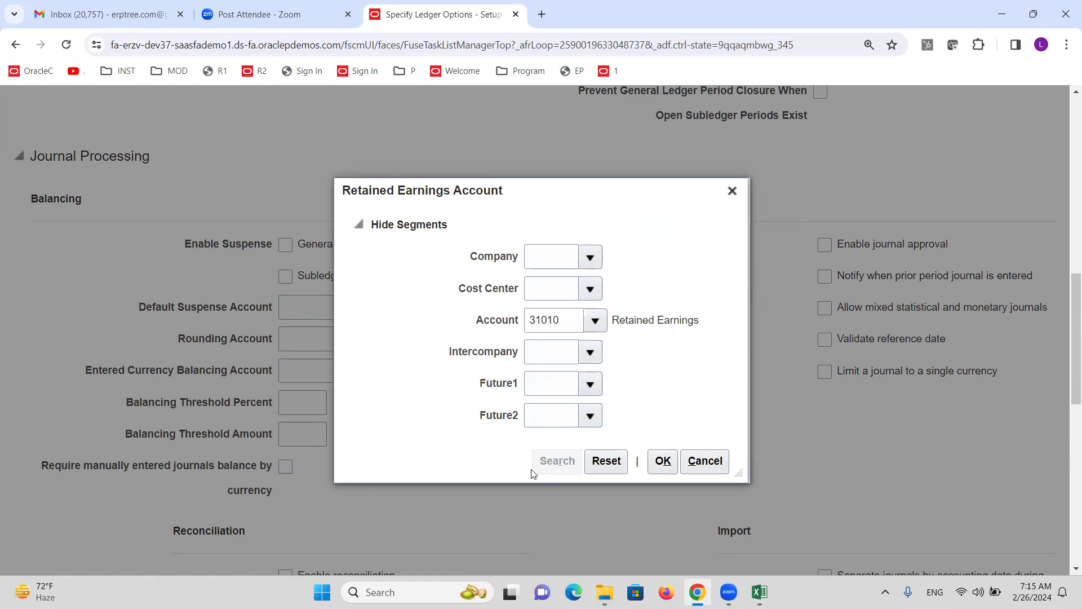
click(428, 359)
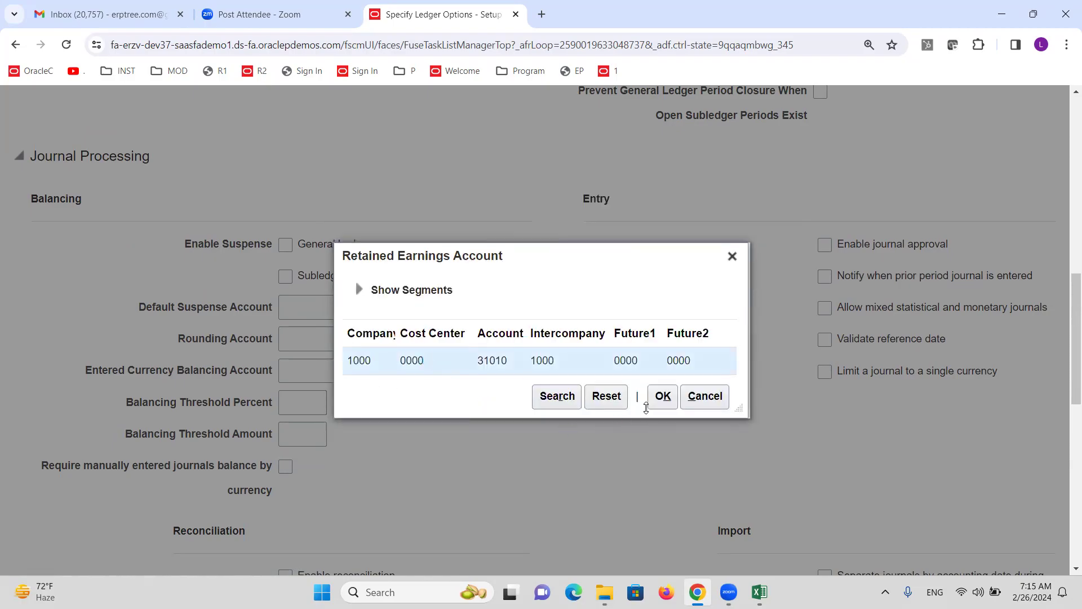
click(662, 397)
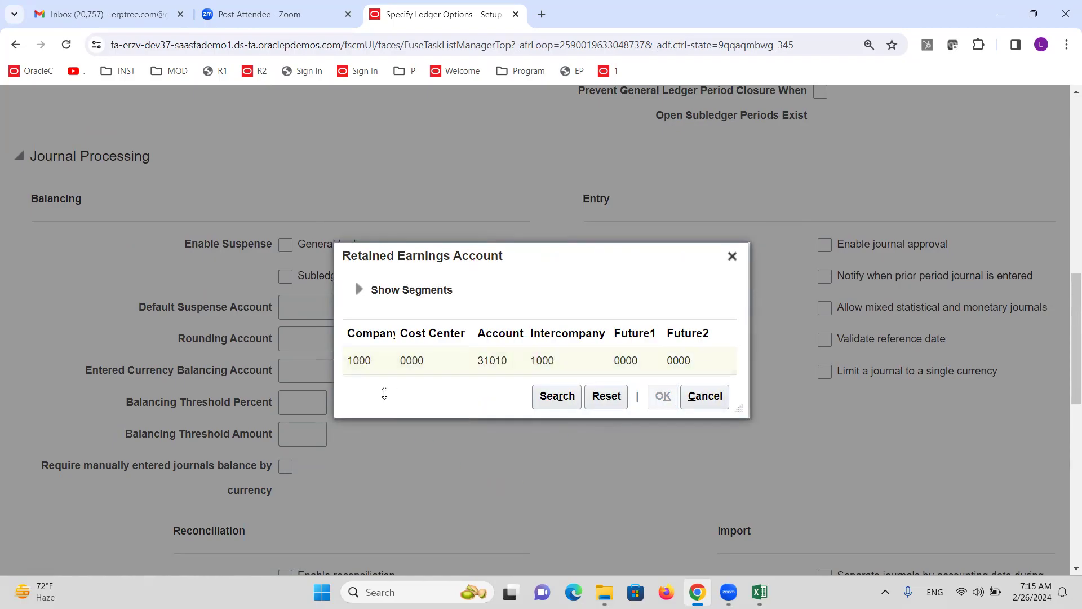
Set the journal language to American English
scroll(548, 298, up, 3)
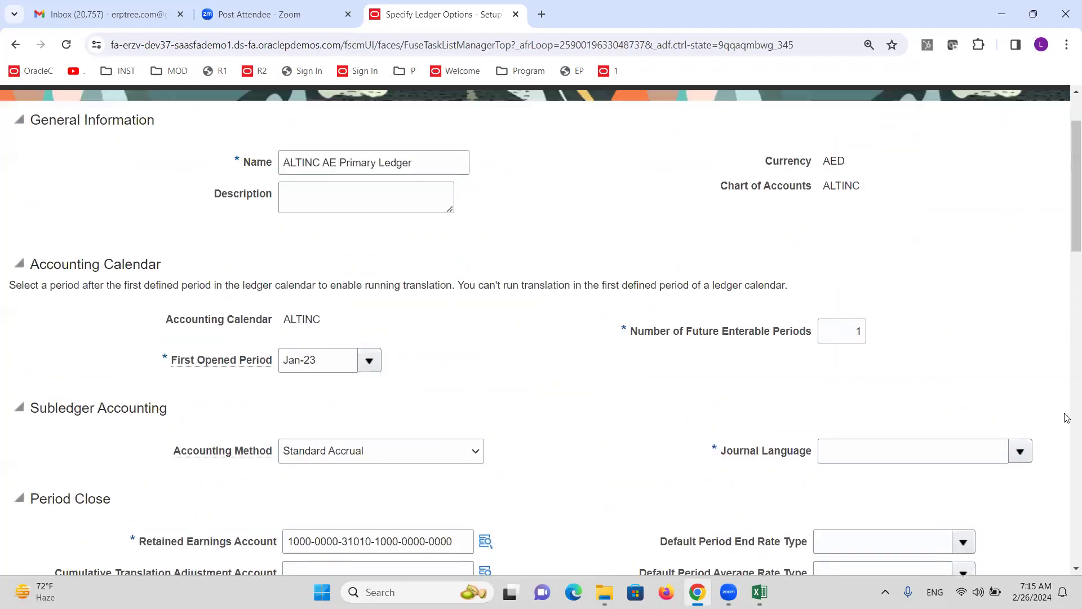
click(1020, 451)
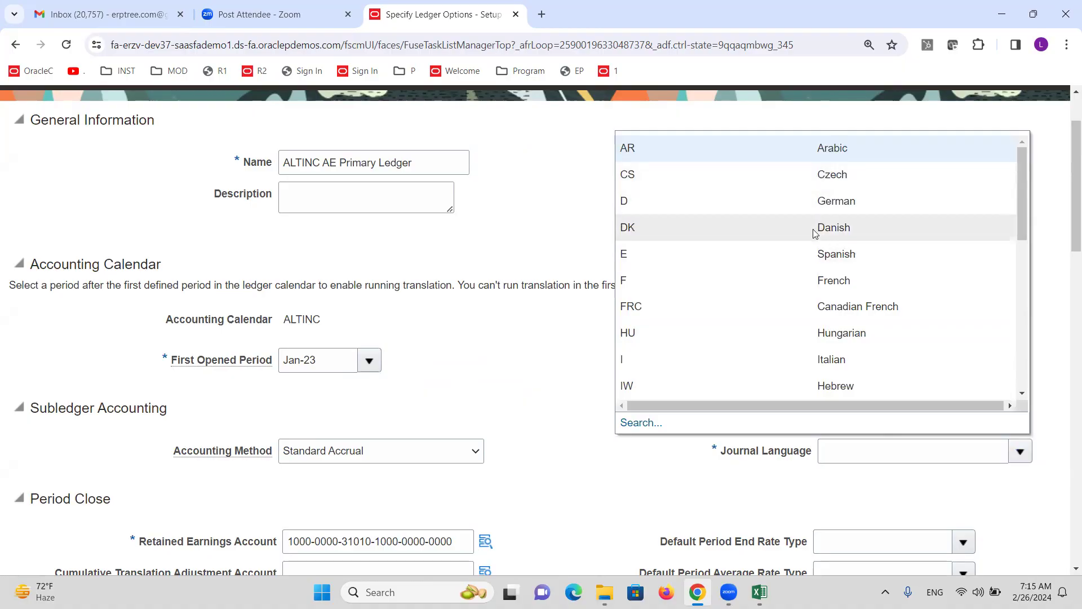
scroll(817, 242, down, 8)
scroll(780, 360, down, 5)
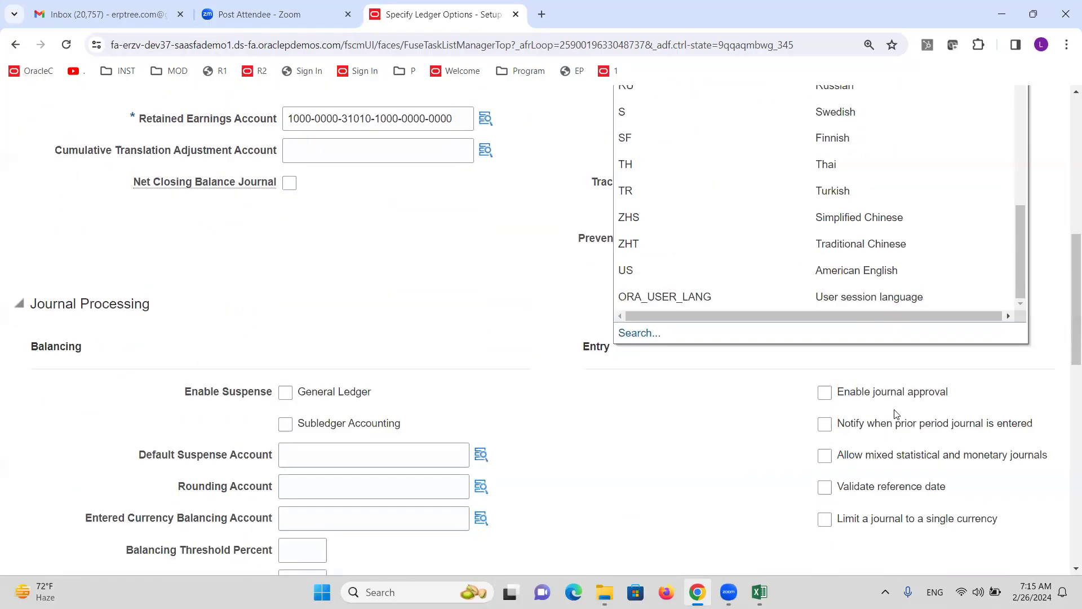
click(875, 271)
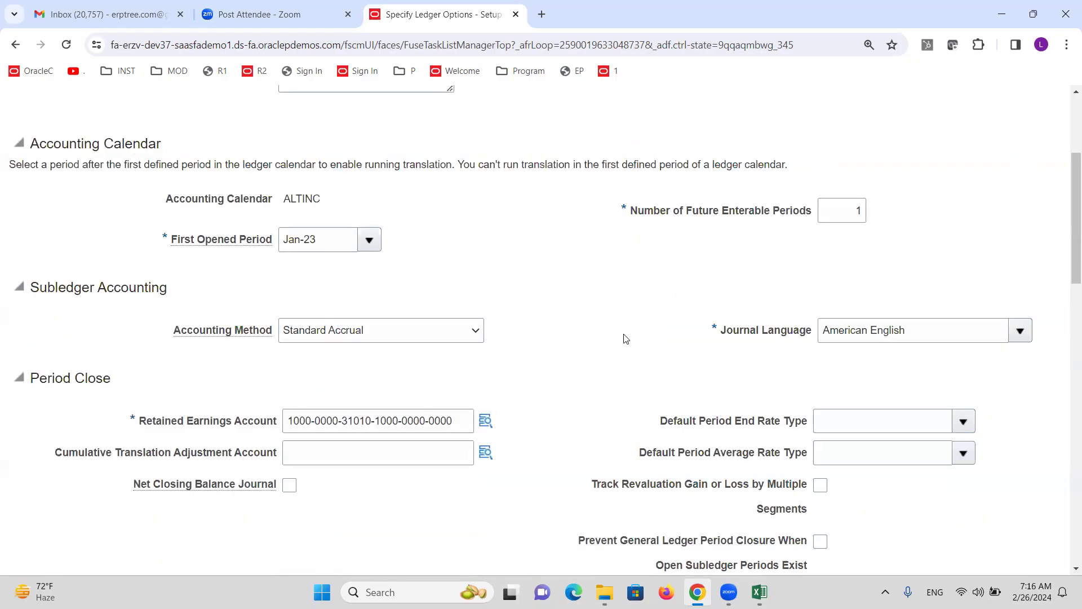
Save and close the AE Primary Ledger options, then check the Excel checklist
scroll(624, 336, up, 3)
click(964, 165)
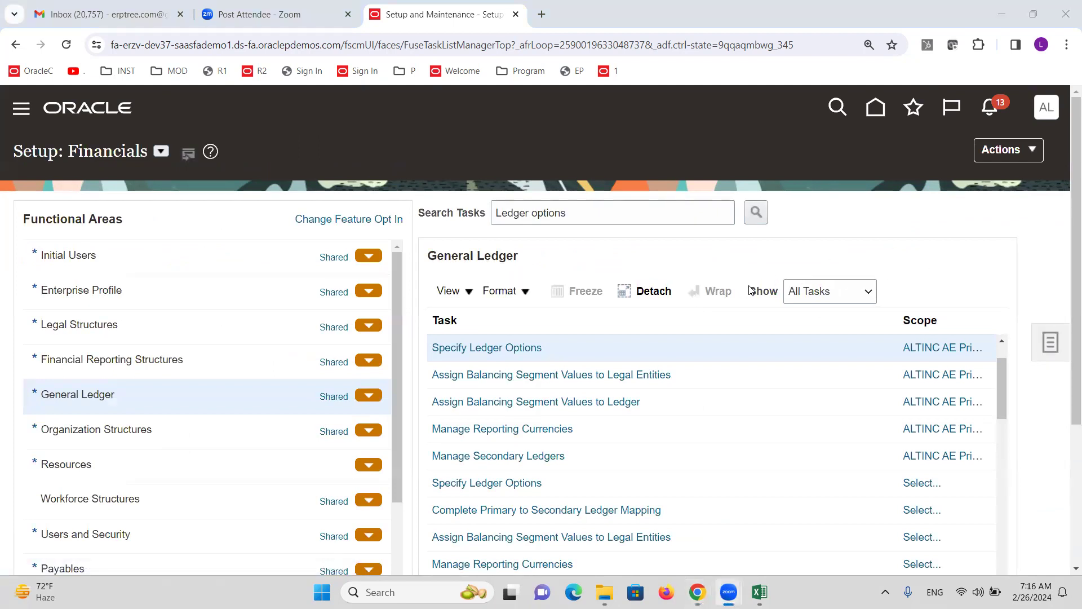
key(alt+Tab)
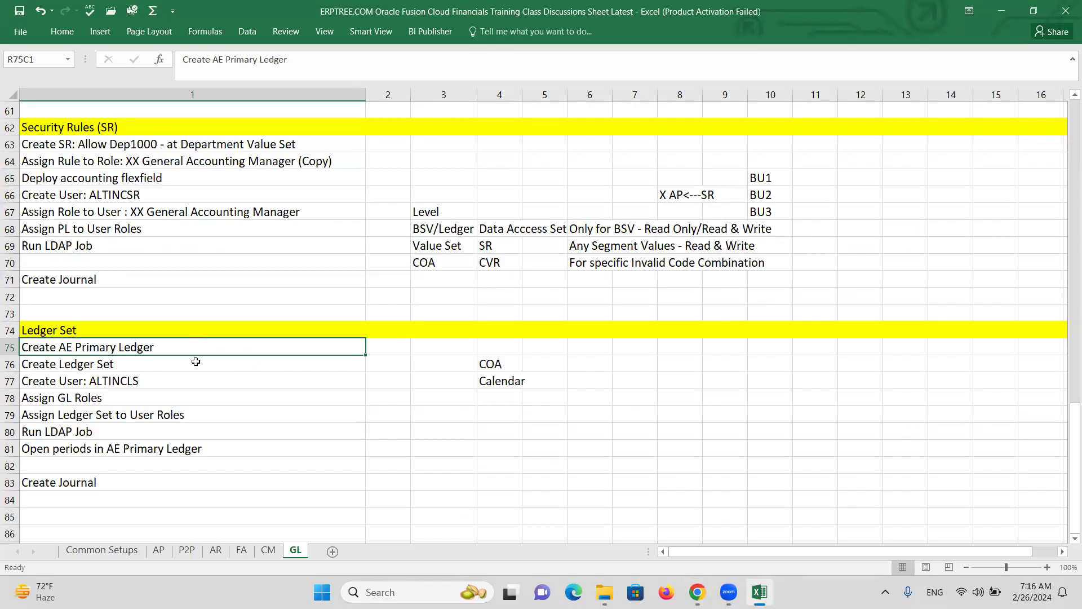
key(alt+Tab)
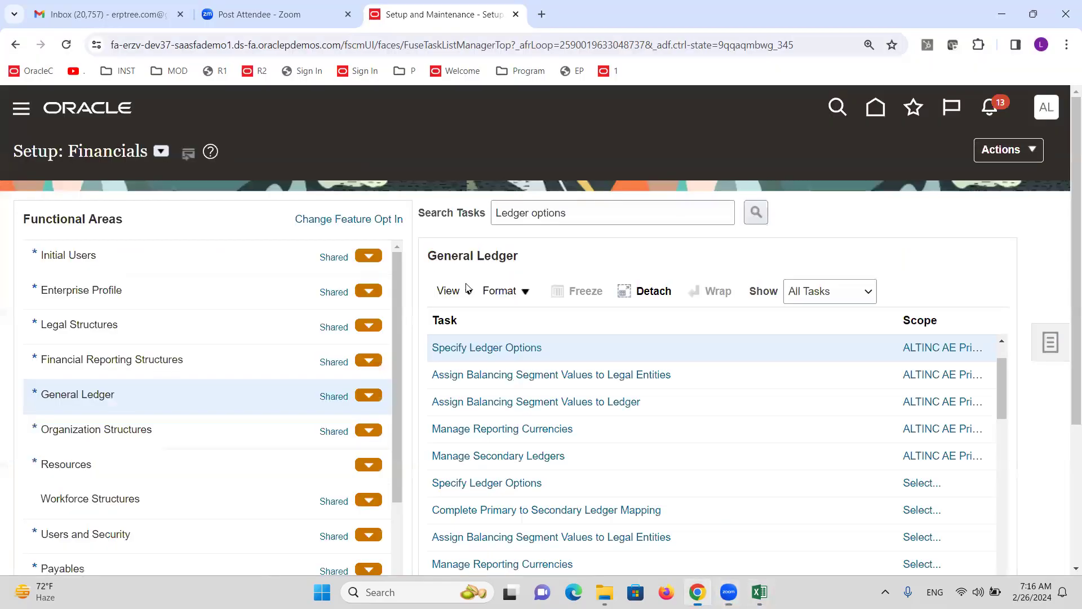
scroll(684, 247, down, 3)
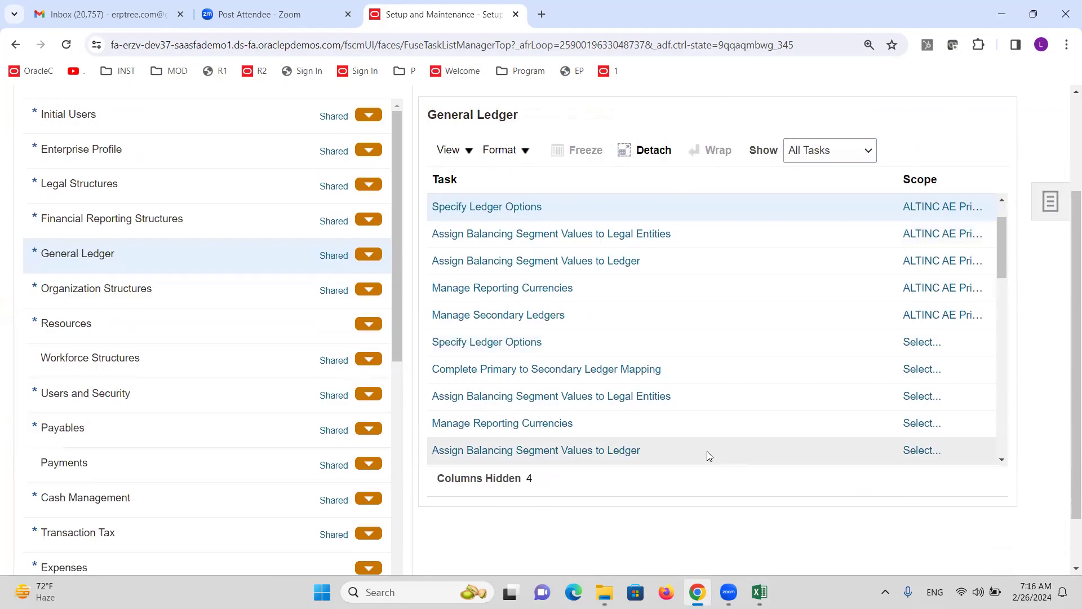
scroll(633, 413, up, 5)
Submit the AE Primary Ledger accounting configuration via Review and Submit, as process 7436247
click(575, 215)
triple_click(575, 214)
text(review and s)
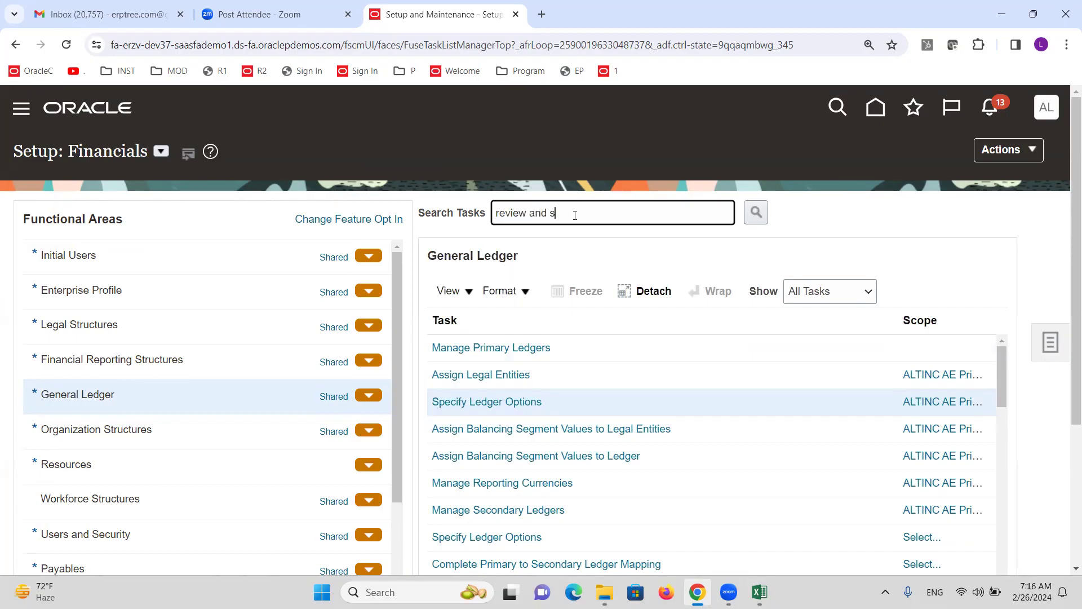
key(Return)
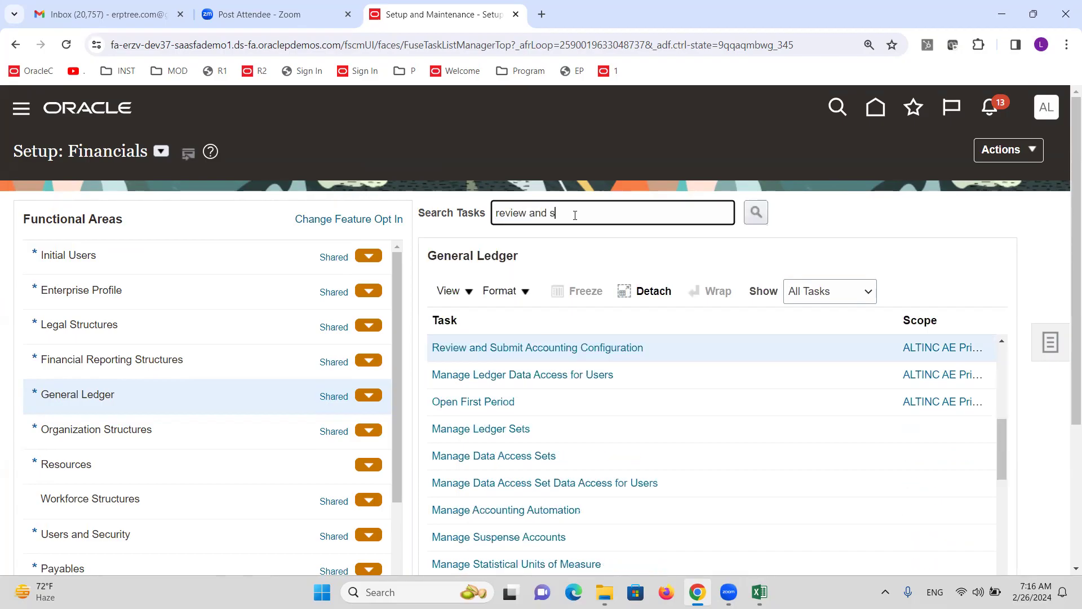
click(602, 347)
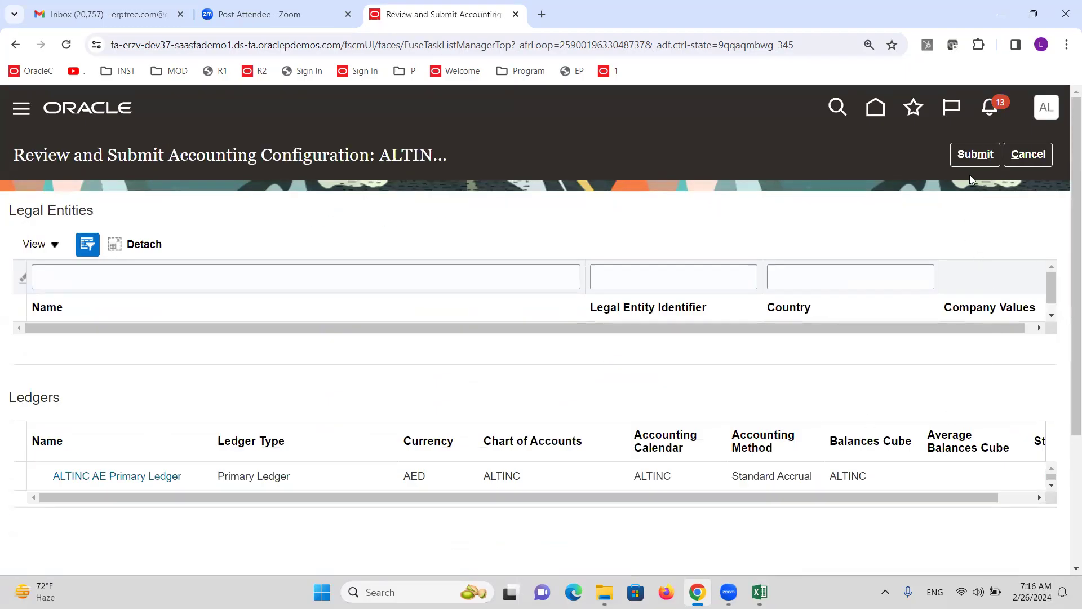
click(973, 155)
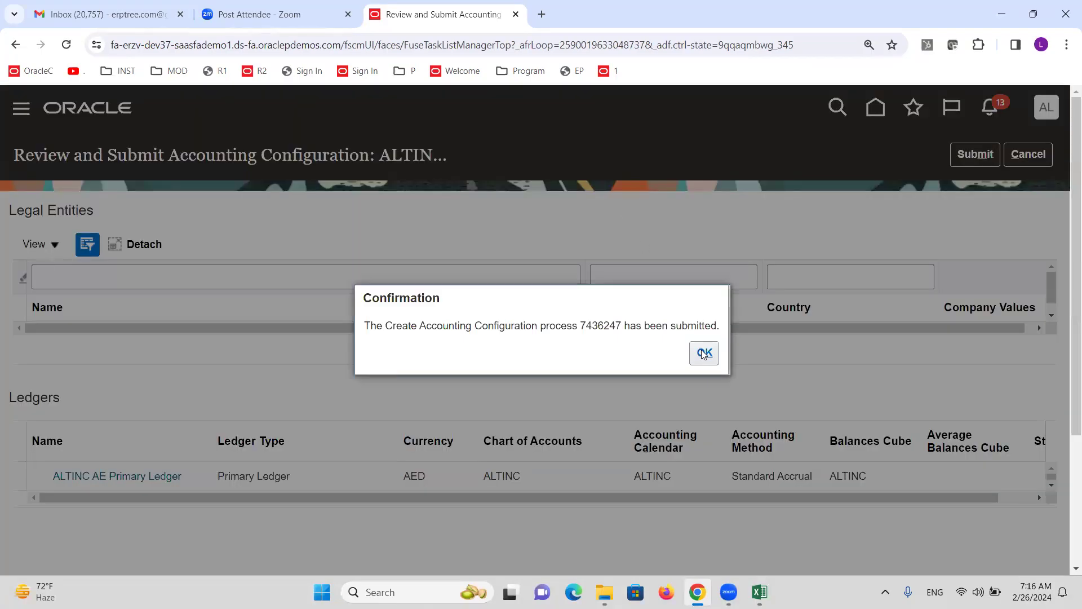
click(704, 354)
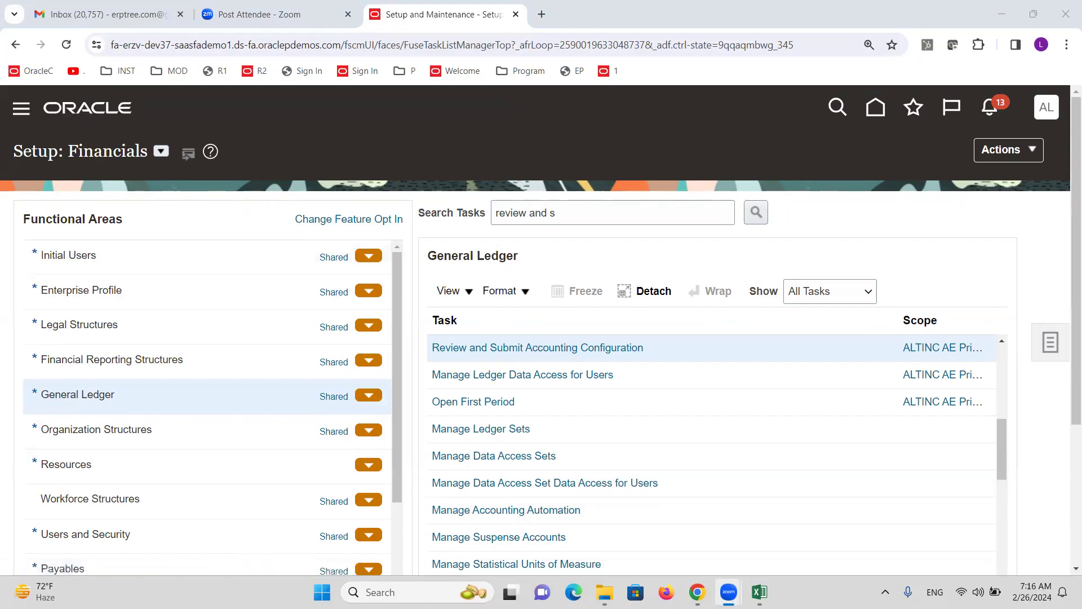
click(760, 592)
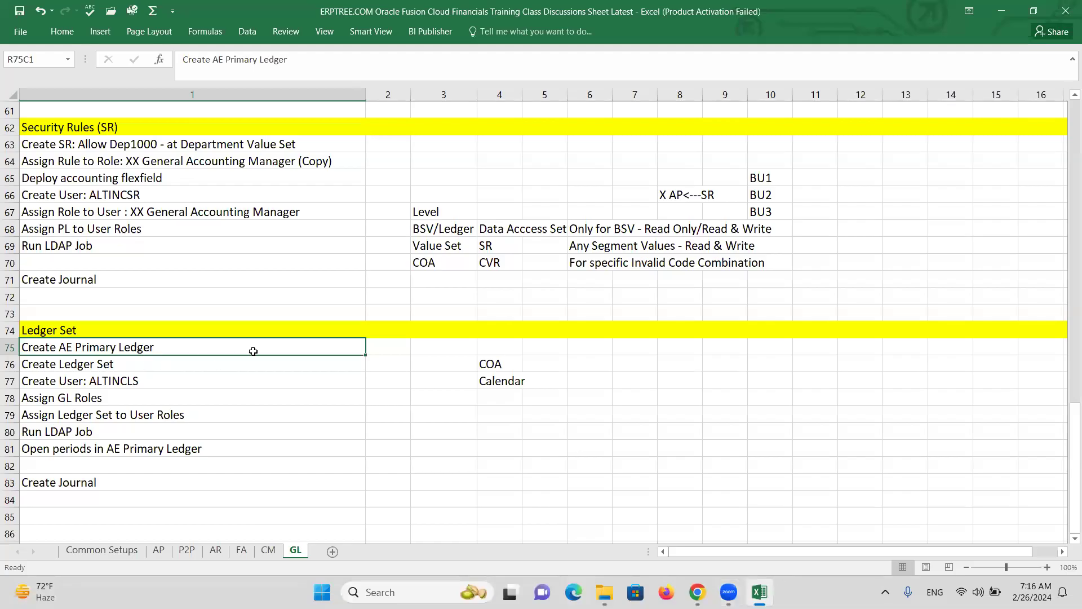
Read the COA and Calendar notes for the Create Ledger Set step in the GL sheet
click(97, 366)
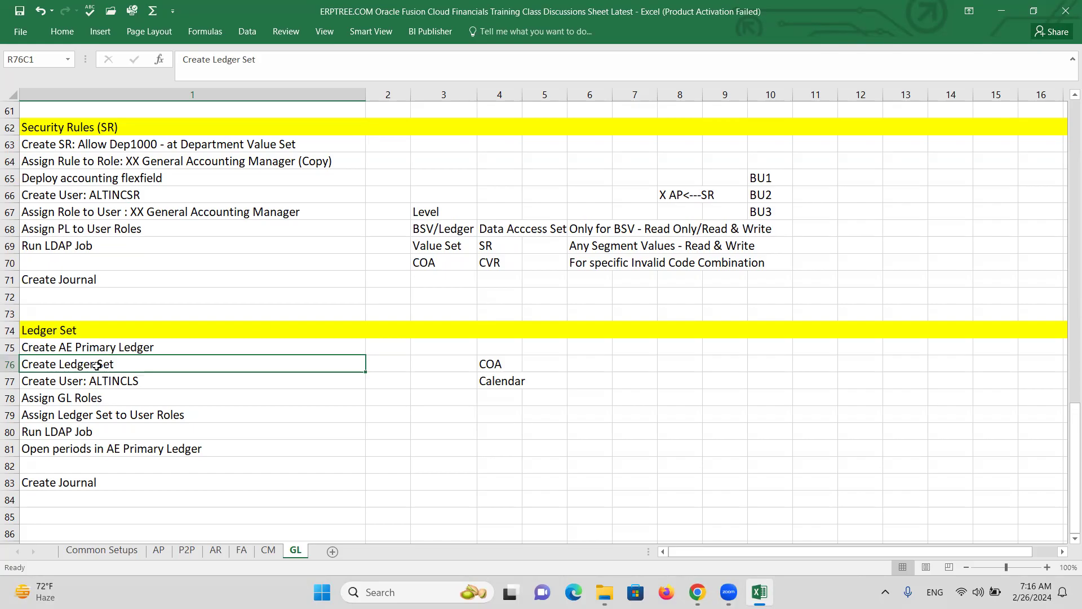
click(131, 376)
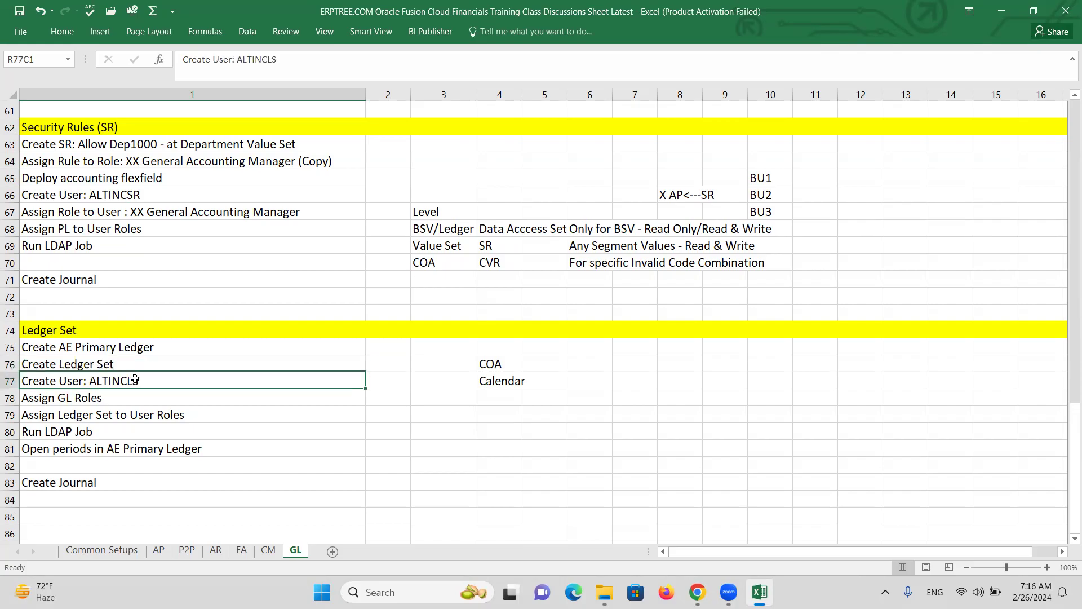
click(89, 401)
click(86, 367)
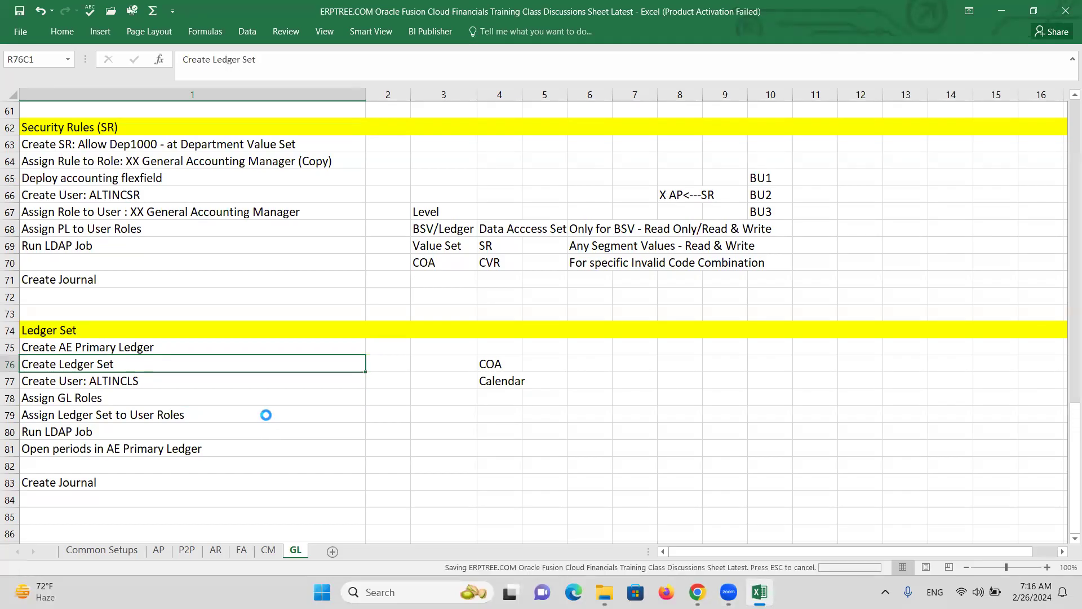
click(496, 364)
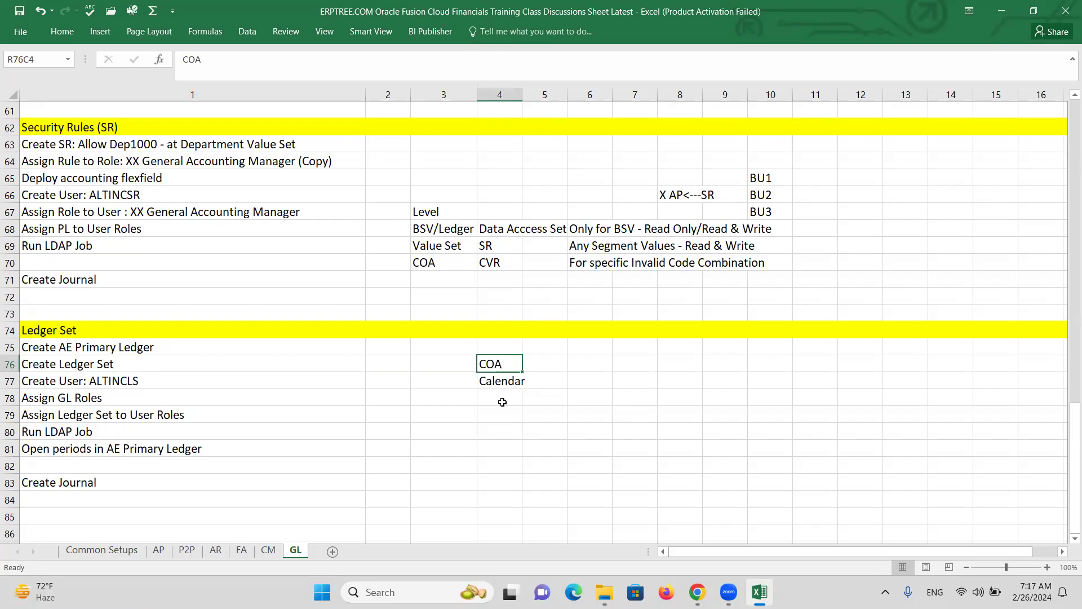
click(497, 380)
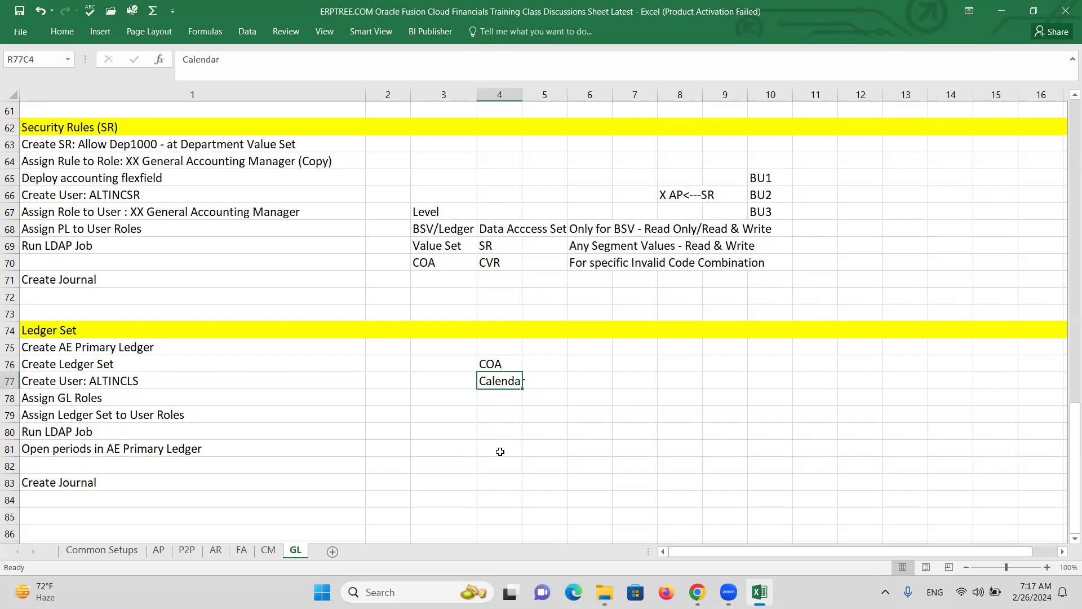
key(alt+Tab)
key(alt+Tab)
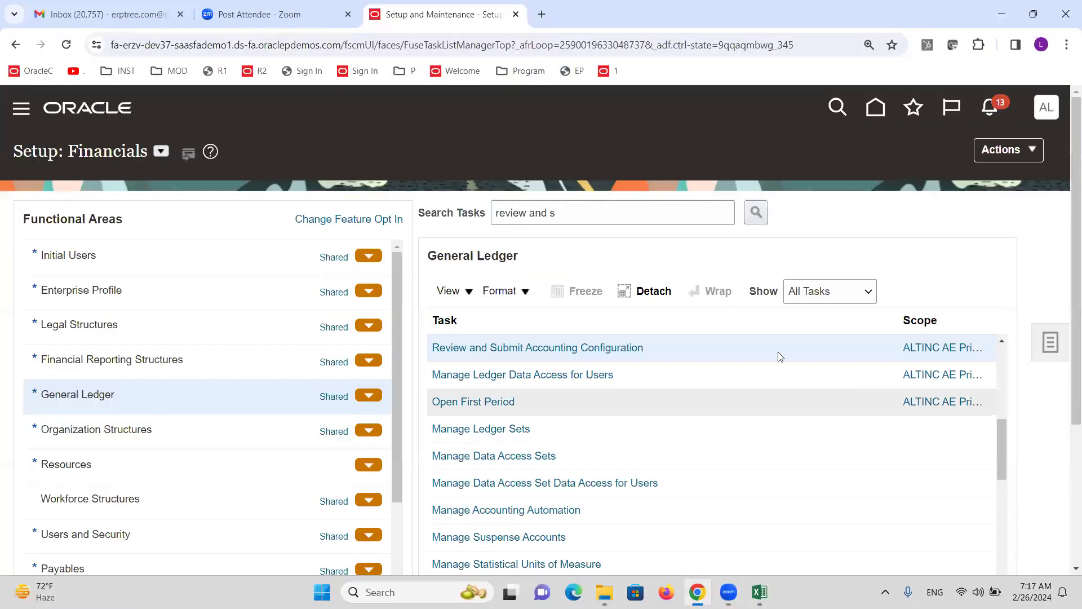
Search tasks for ledger sets and open Manage Ledger Sets
triple_click(614, 207)
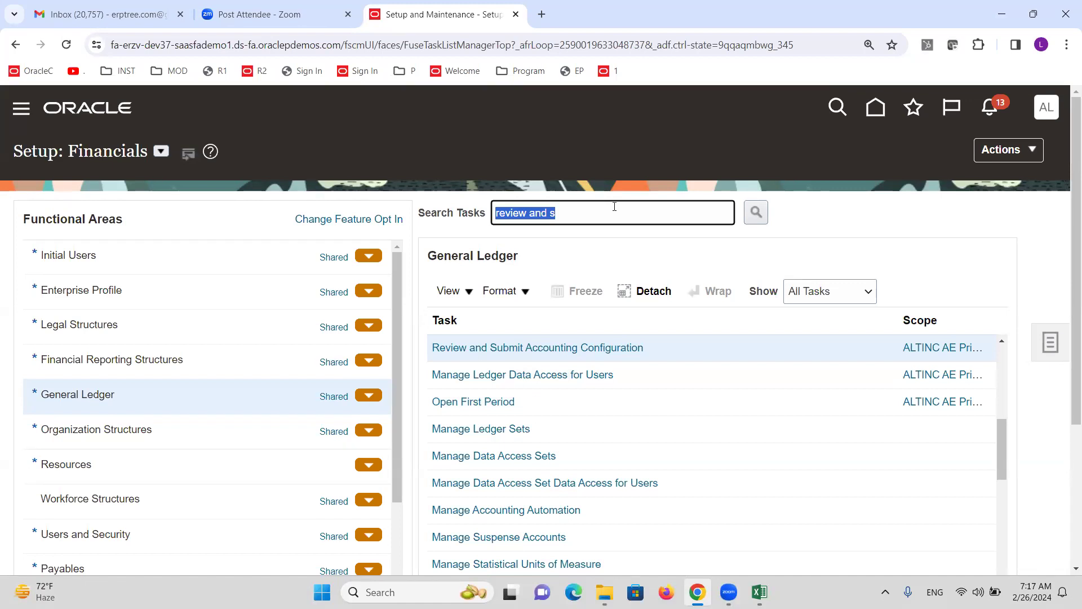
text(ledger sets)
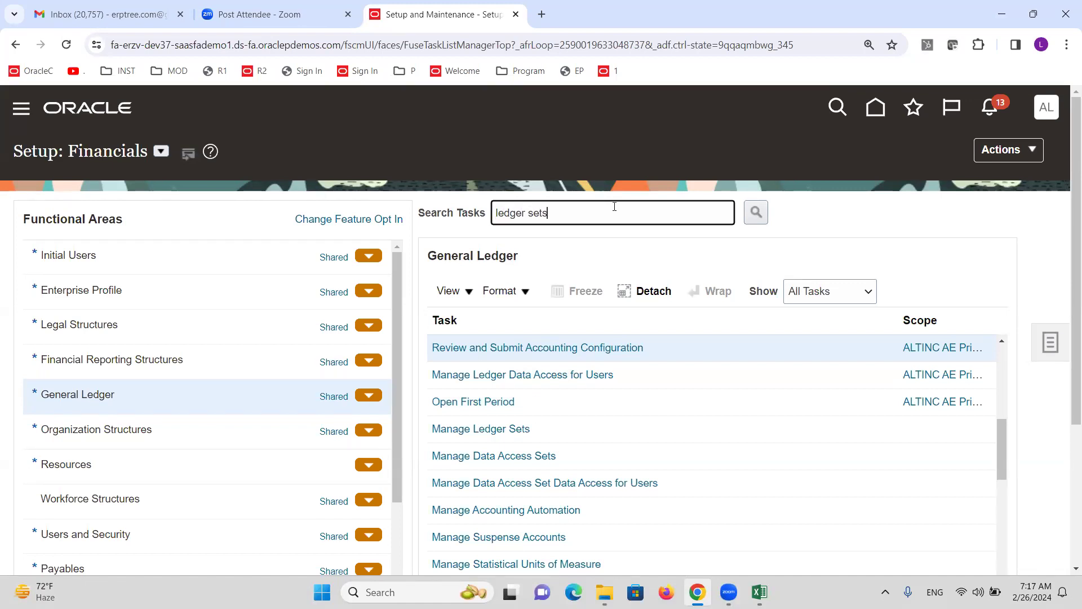
key(Return)
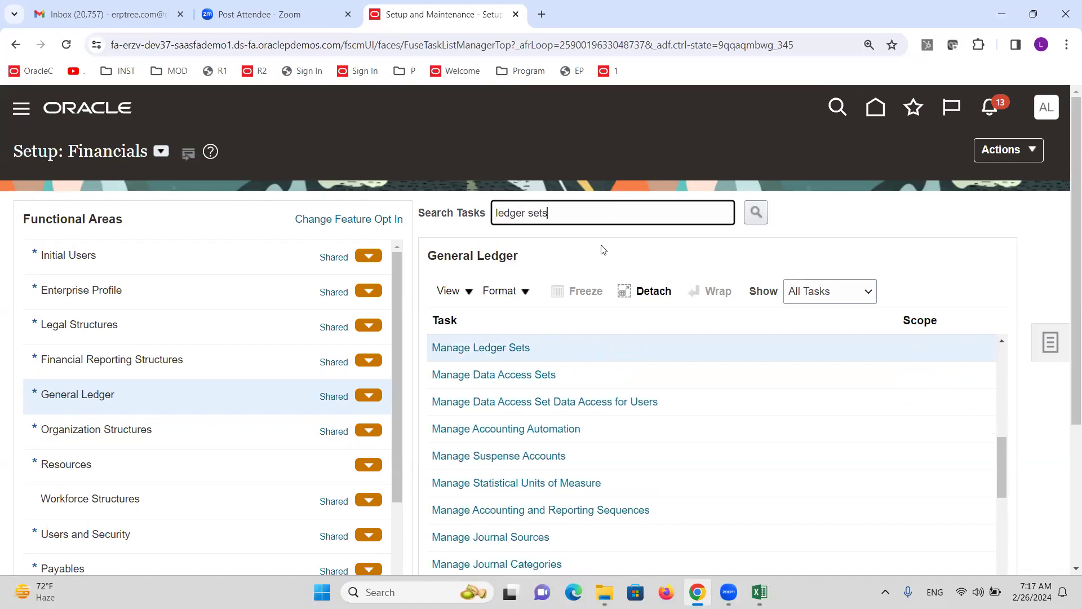
click(505, 347)
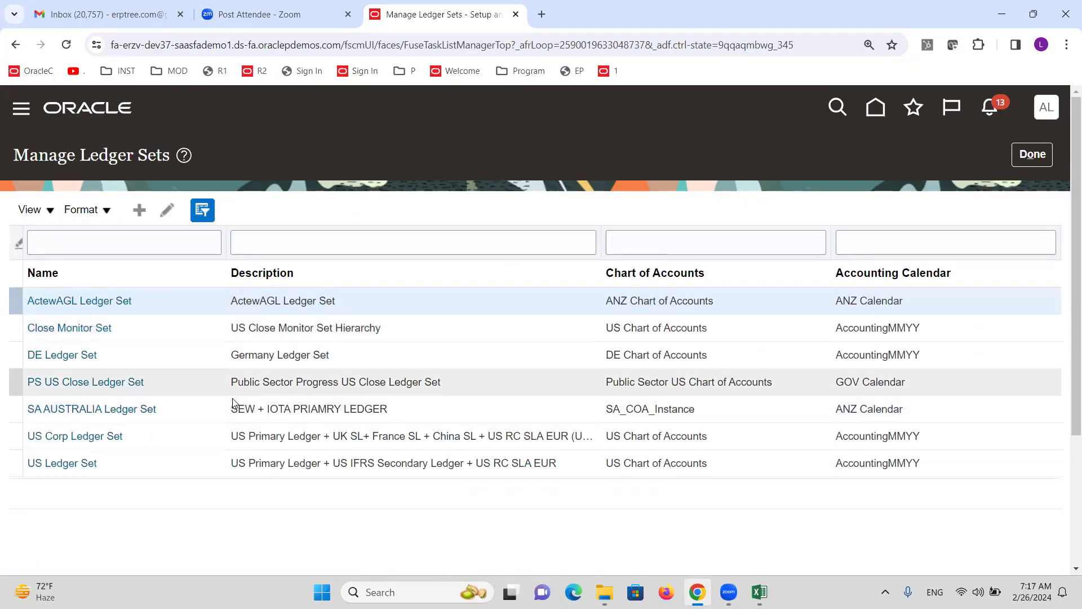
Create a new ledger set named ALTINC Ledger Set with the ALTINC chart of accounts and calendar
click(140, 210)
click(363, 213)
text(ALTINC Ledger Set)
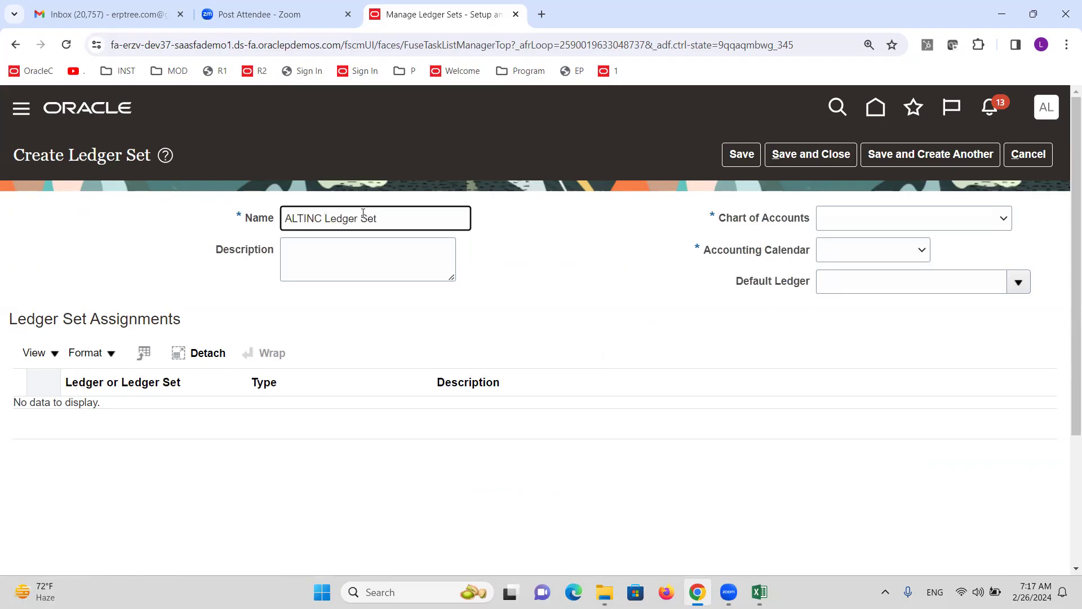
key(Tab)
click(910, 217)
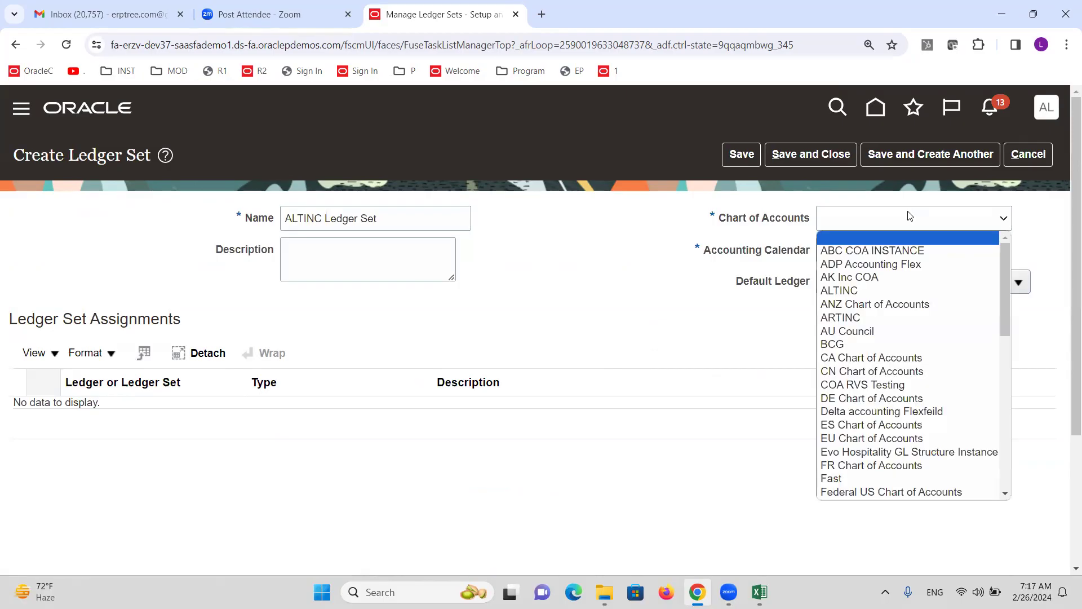
click(883, 289)
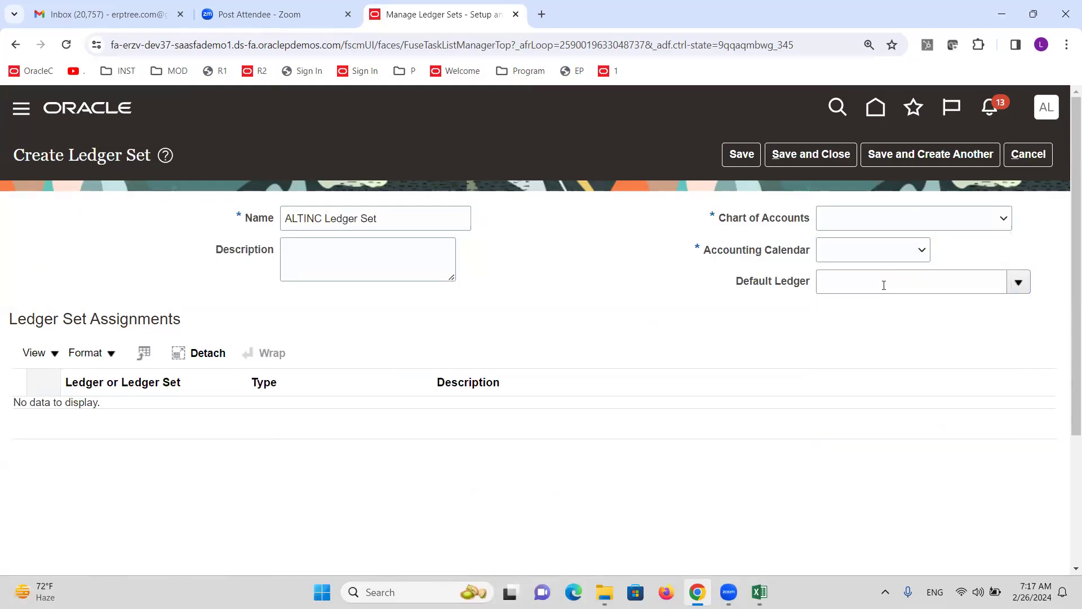
click(866, 257)
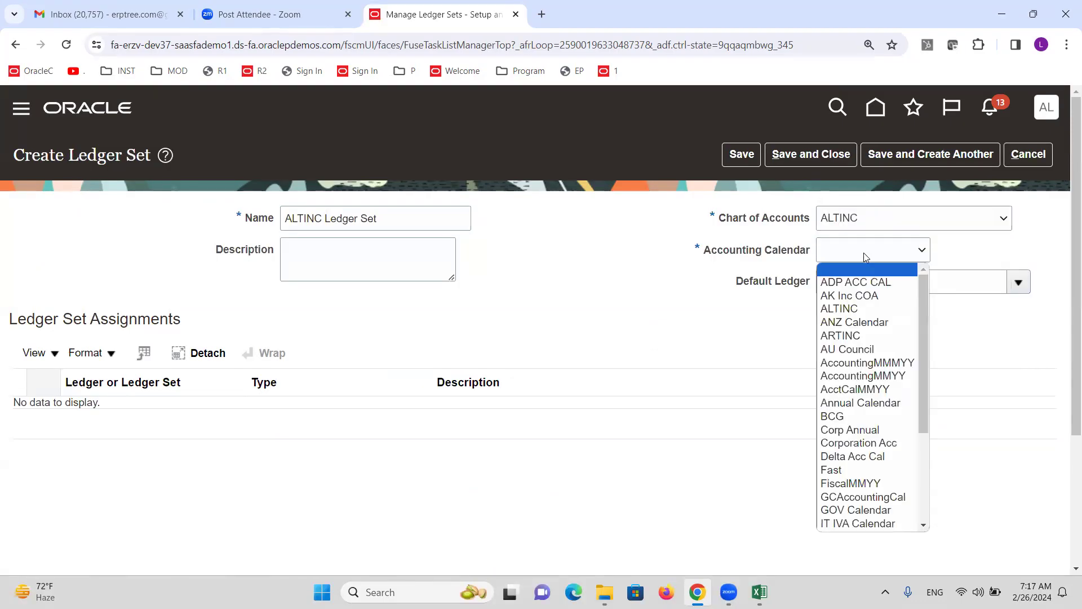
click(855, 309)
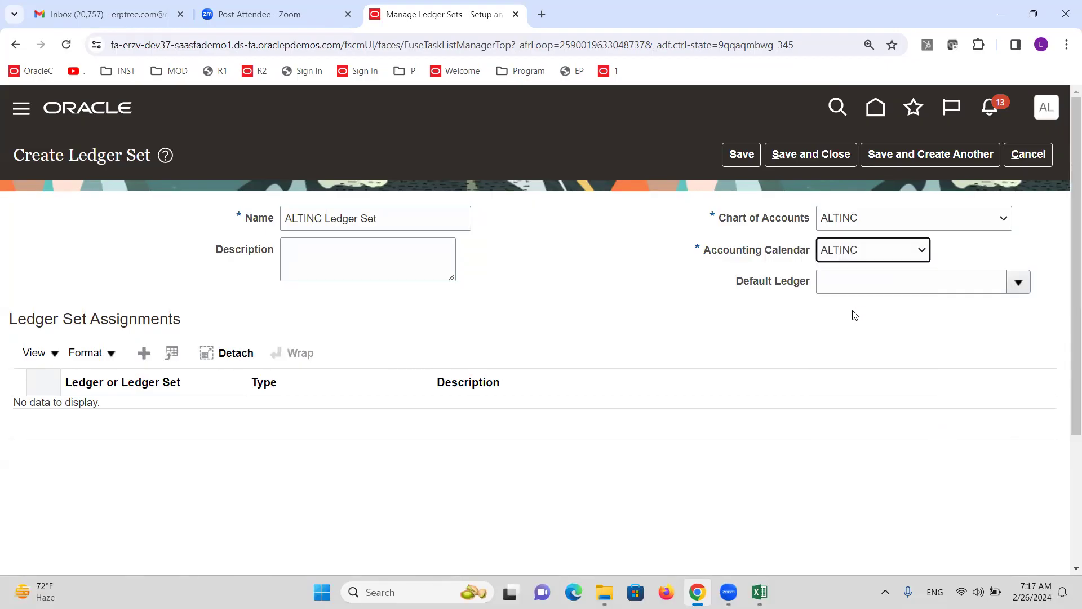
Add ALTINC AE Primary Ledger and ALTINC US Primary Ledger to the ledger set
click(144, 353)
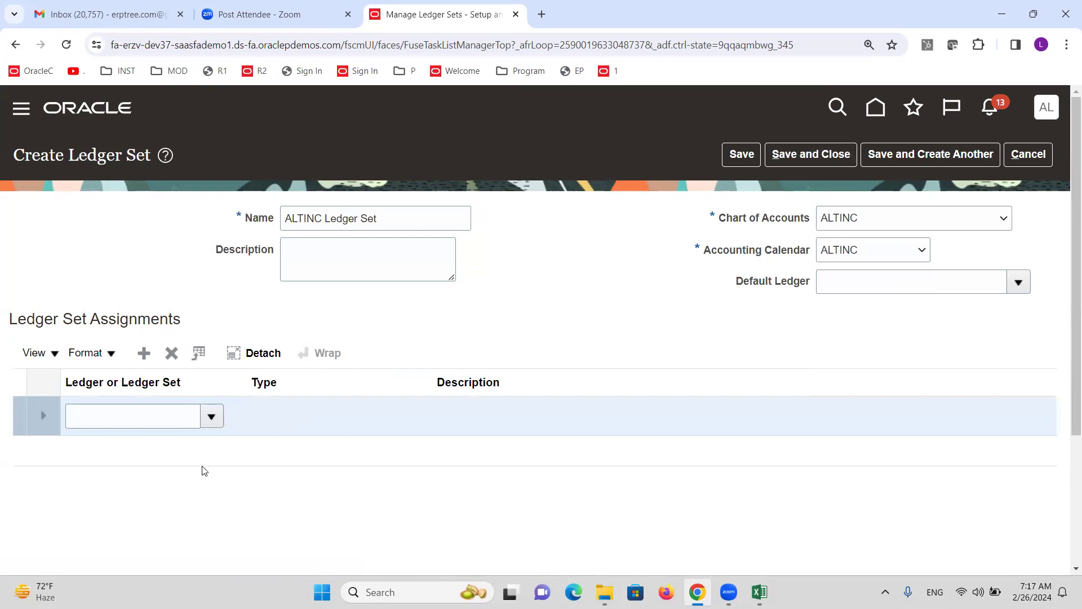
click(213, 418)
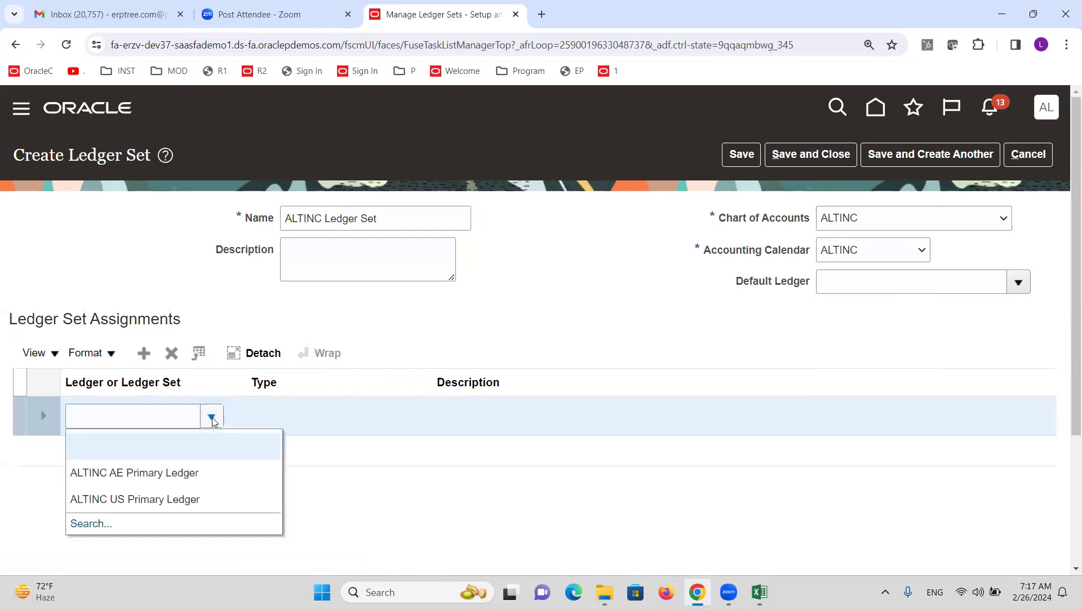
click(206, 468)
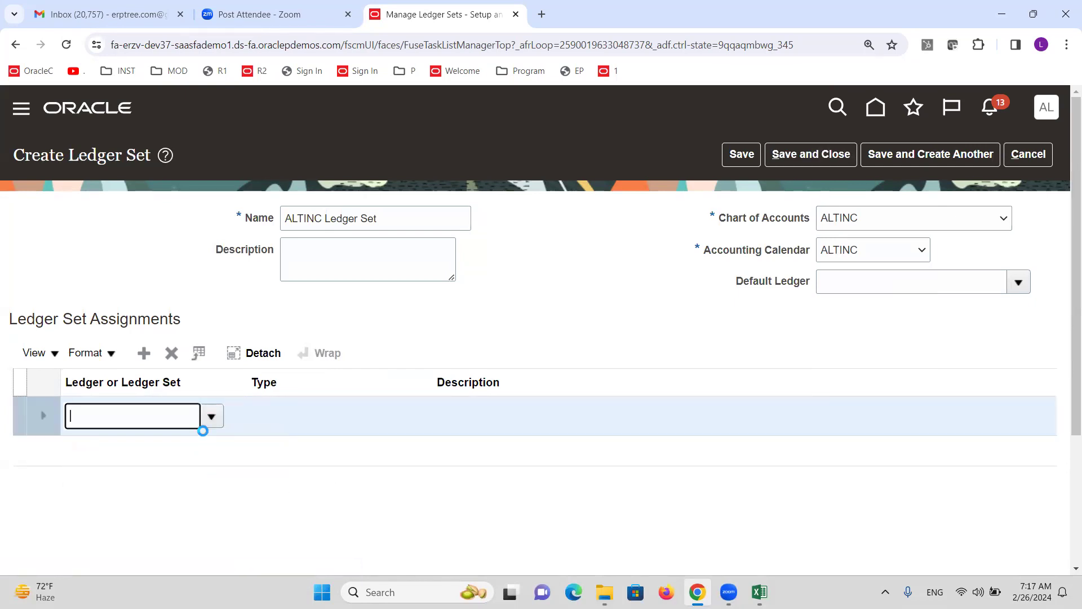
click(210, 418)
click(454, 296)
click(144, 353)
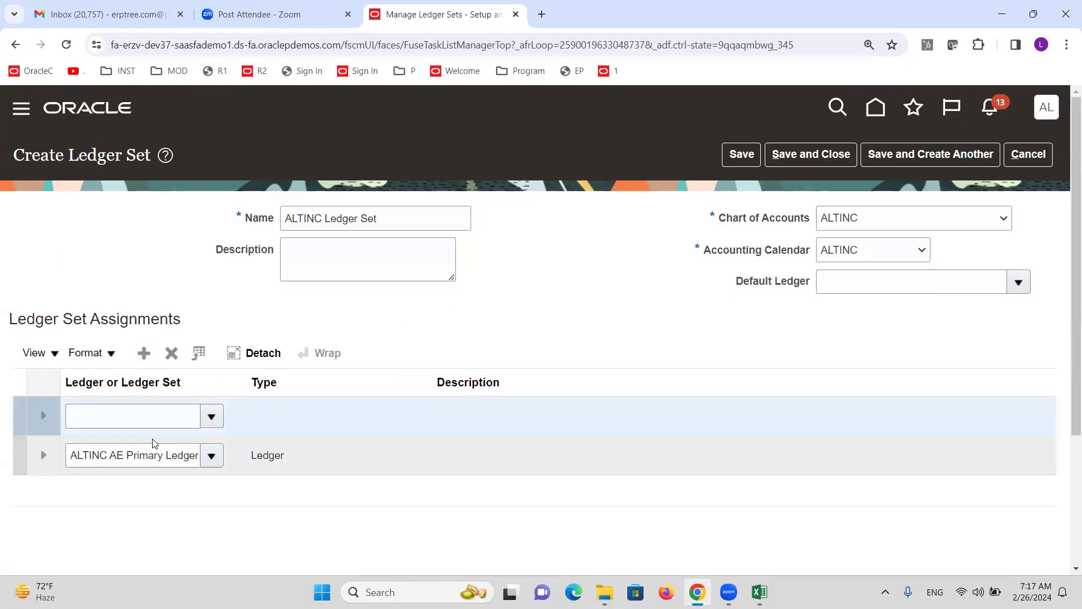
click(213, 418)
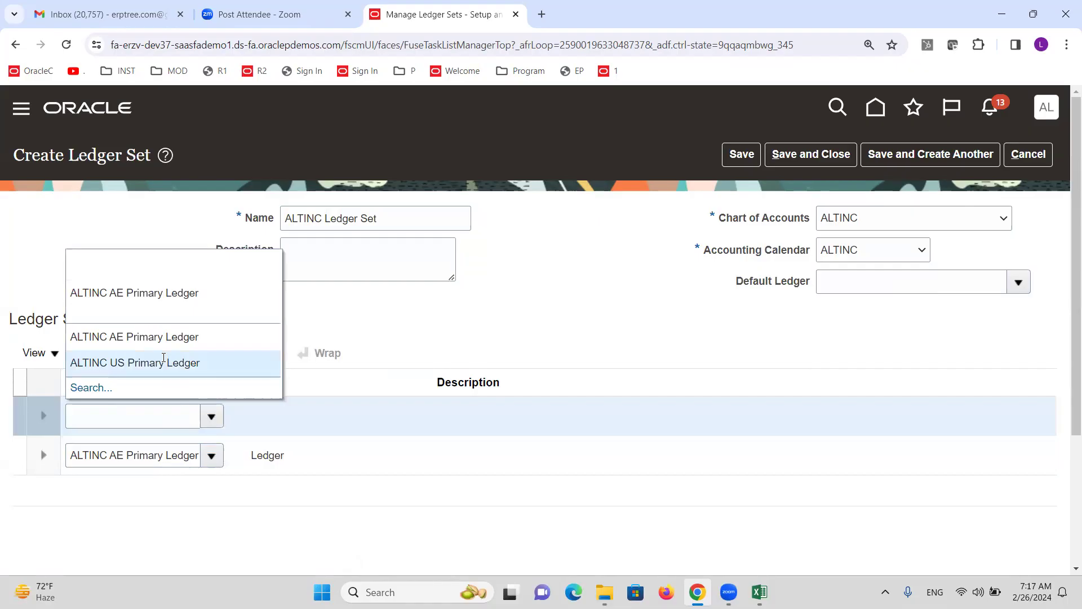
click(165, 363)
Make ALTINC US Primary Ledger the default and submit the ledger set as process 7436252
drag(396, 218, 189, 246)
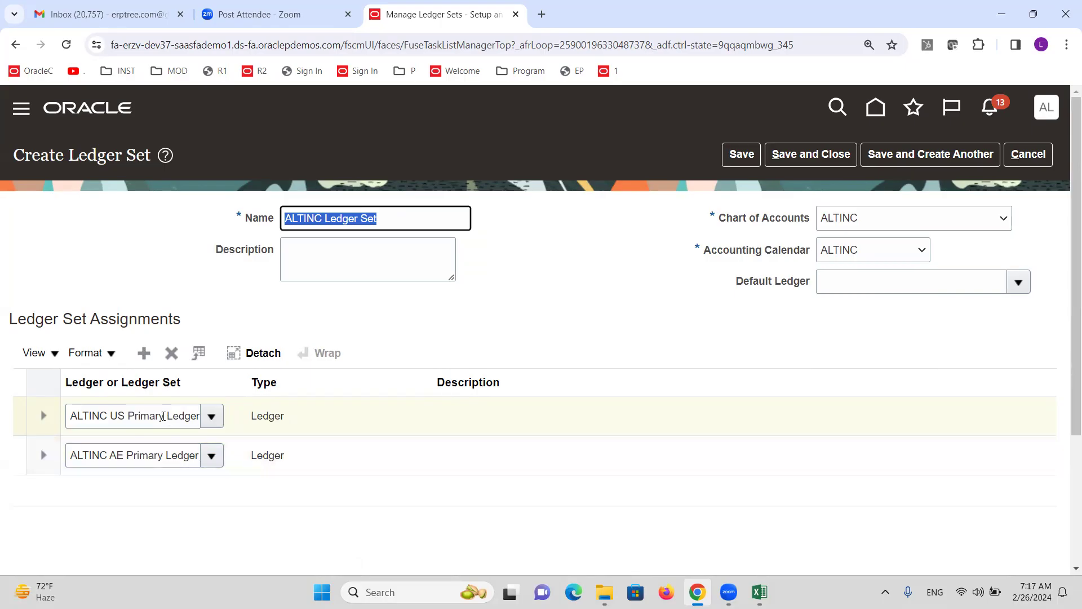
click(1013, 282)
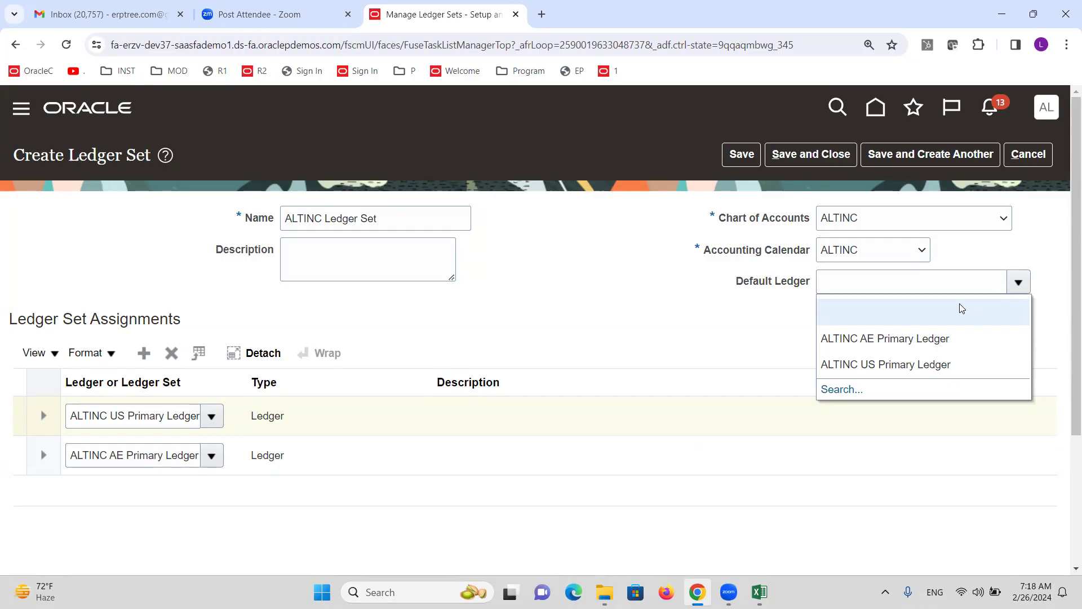
click(884, 366)
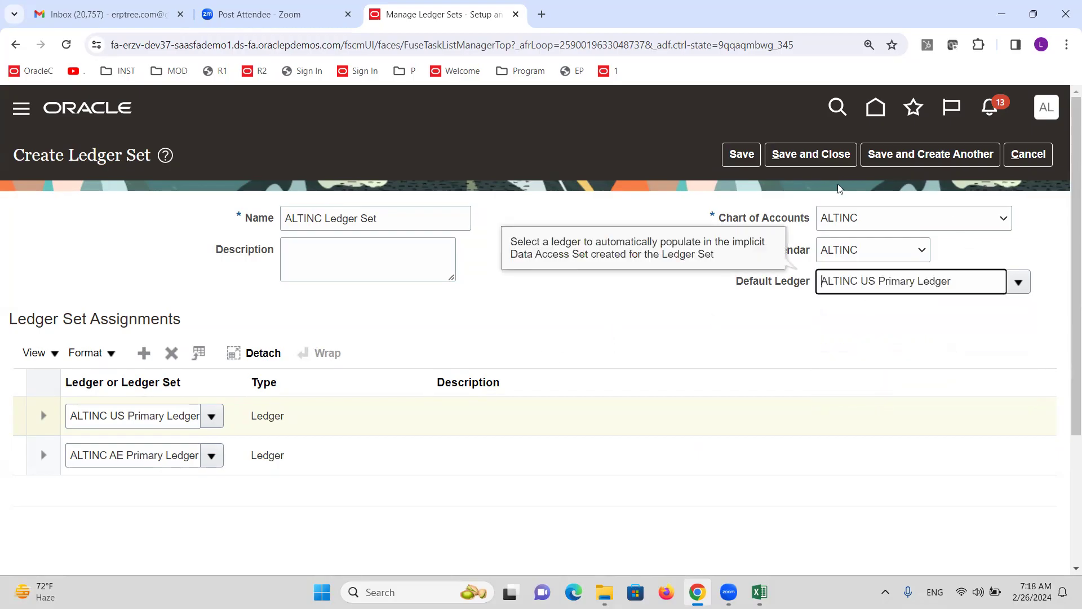
click(811, 154)
click(648, 238)
Review checklist rows 76–79 after Create Ledger Set, then return to the Oracle task search
click(1043, 151)
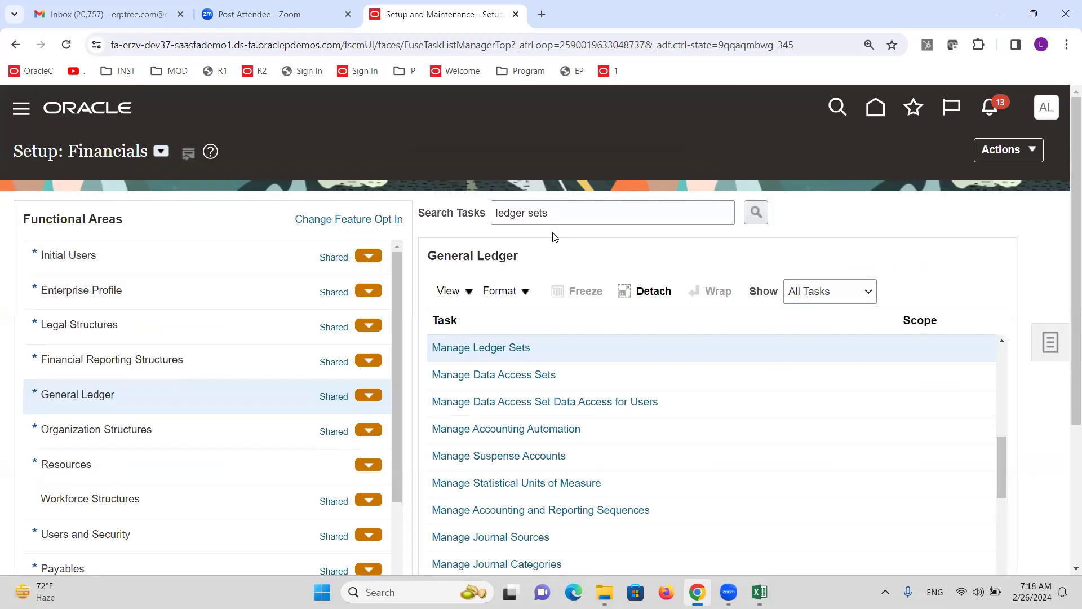
key(alt+Tab)
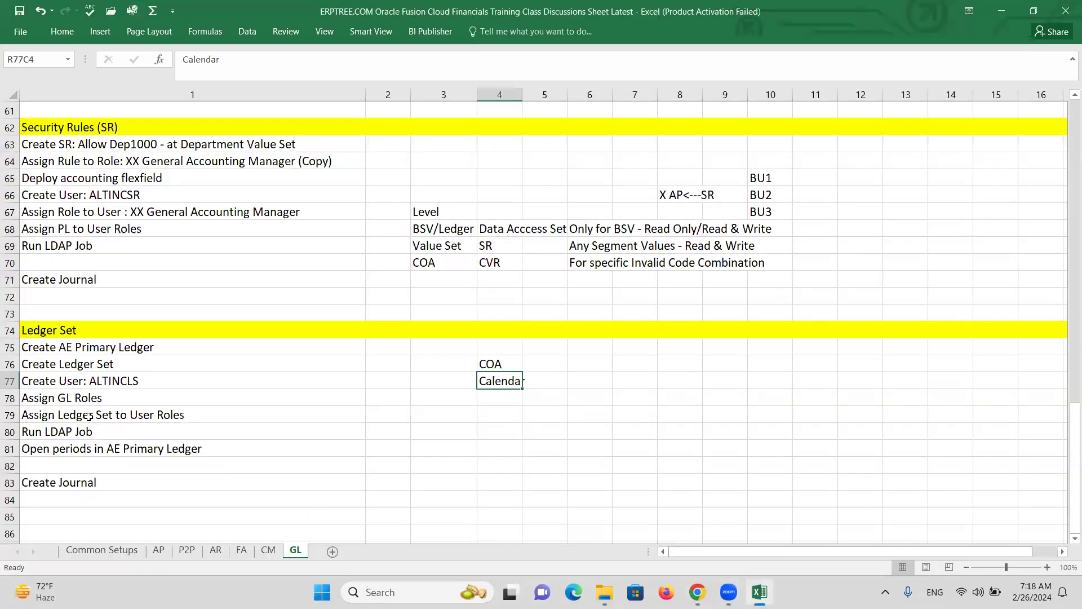
click(66, 378)
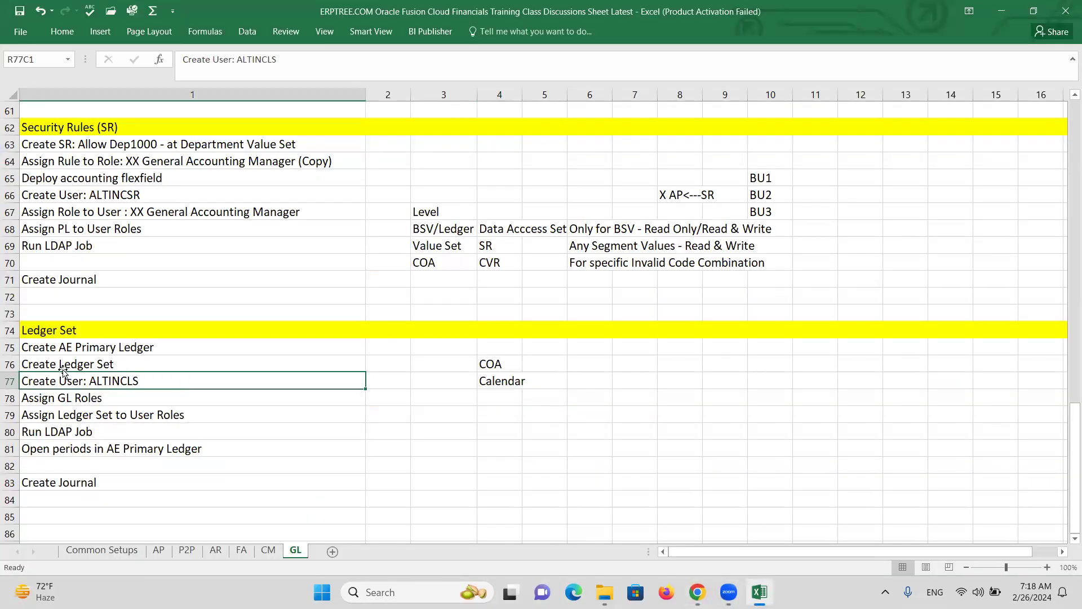
click(63, 366)
click(61, 412)
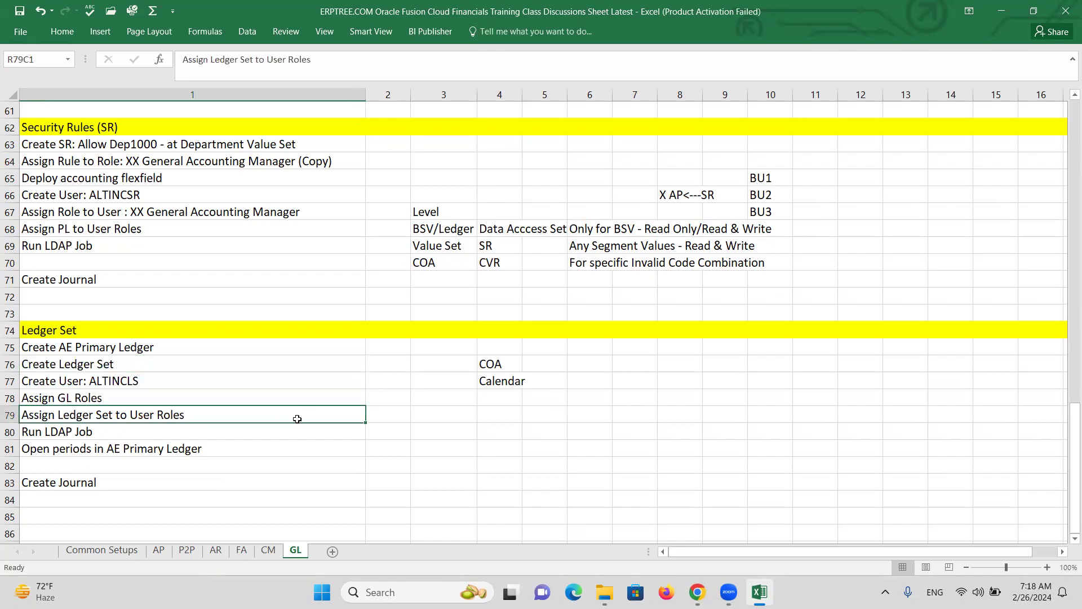
key(alt+Tab)
triple_click(619, 213)
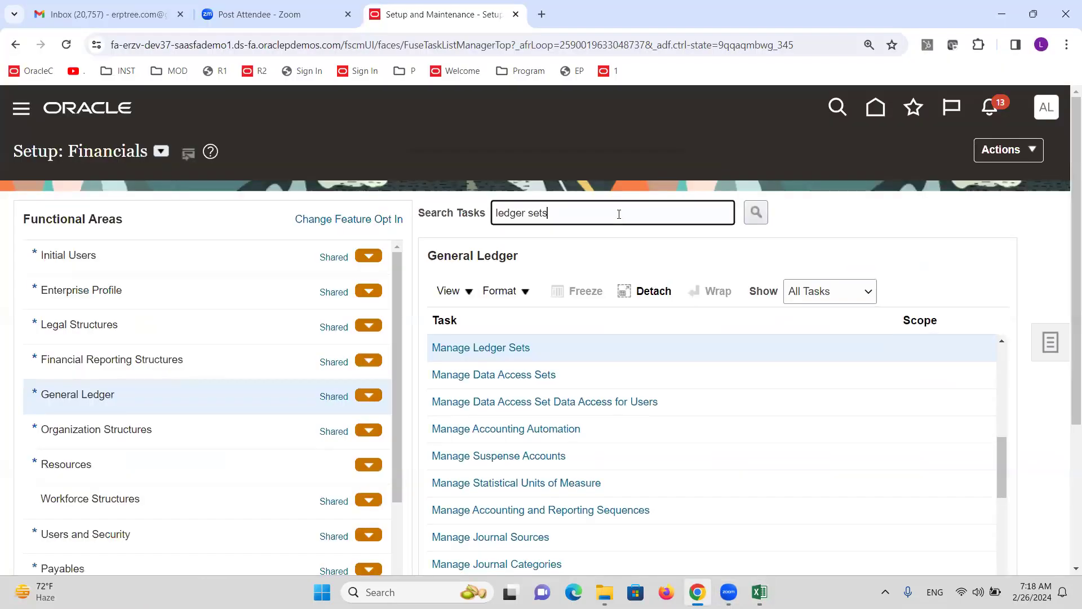
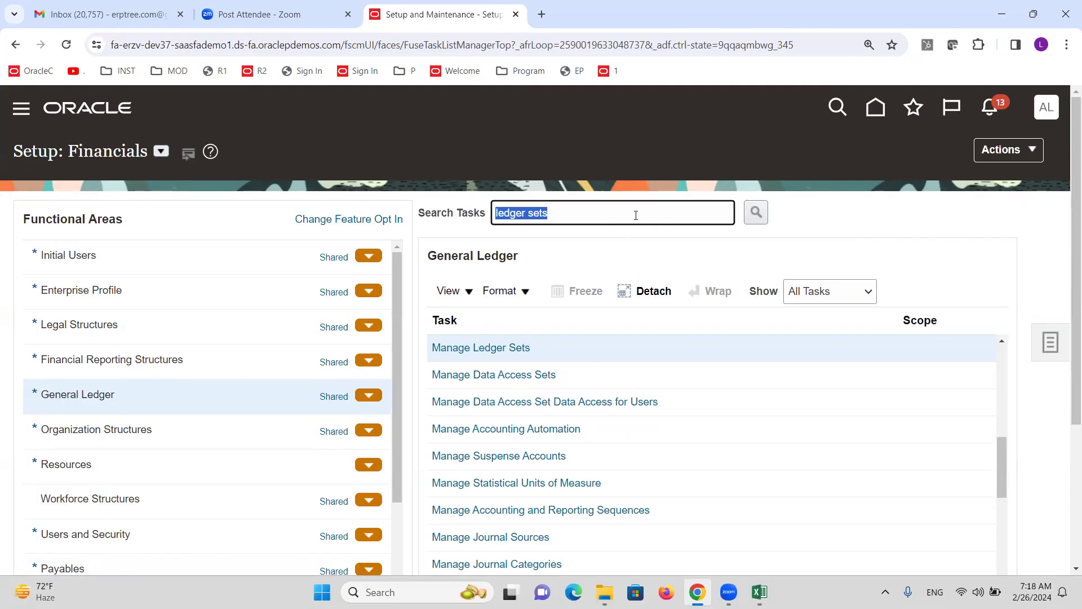
Find and open the Manage Data Access for Users task
text(data access)
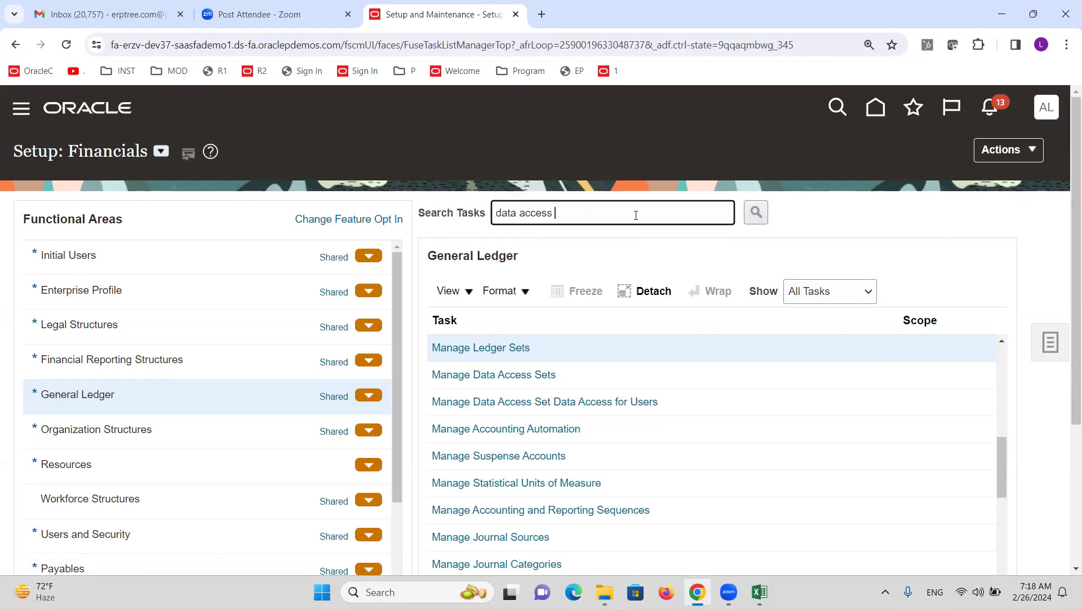
text( for users)
key(Return)
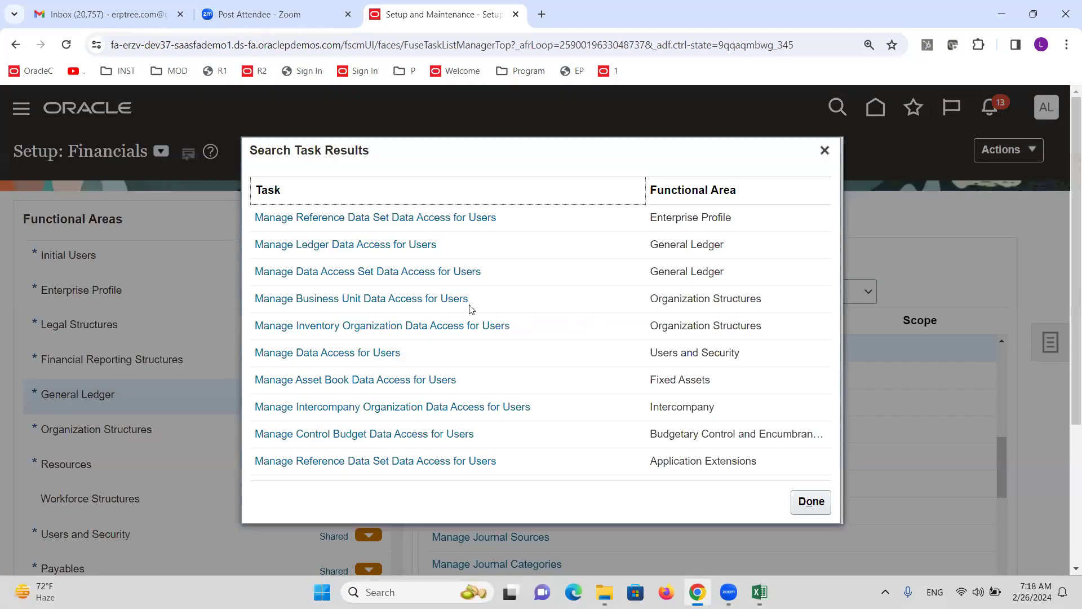
click(349, 354)
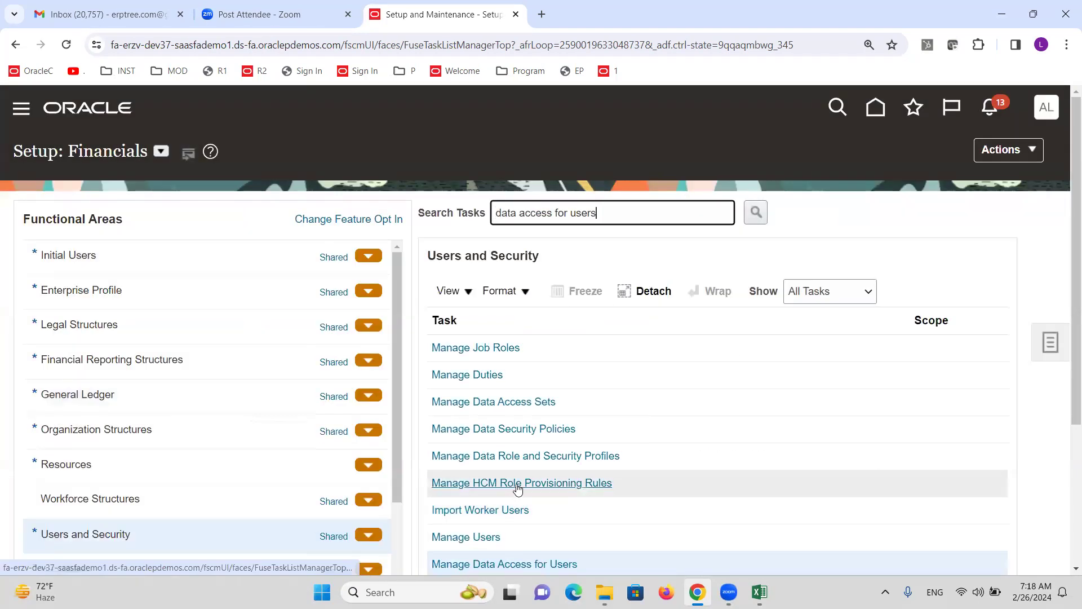
scroll(606, 505, down, 3)
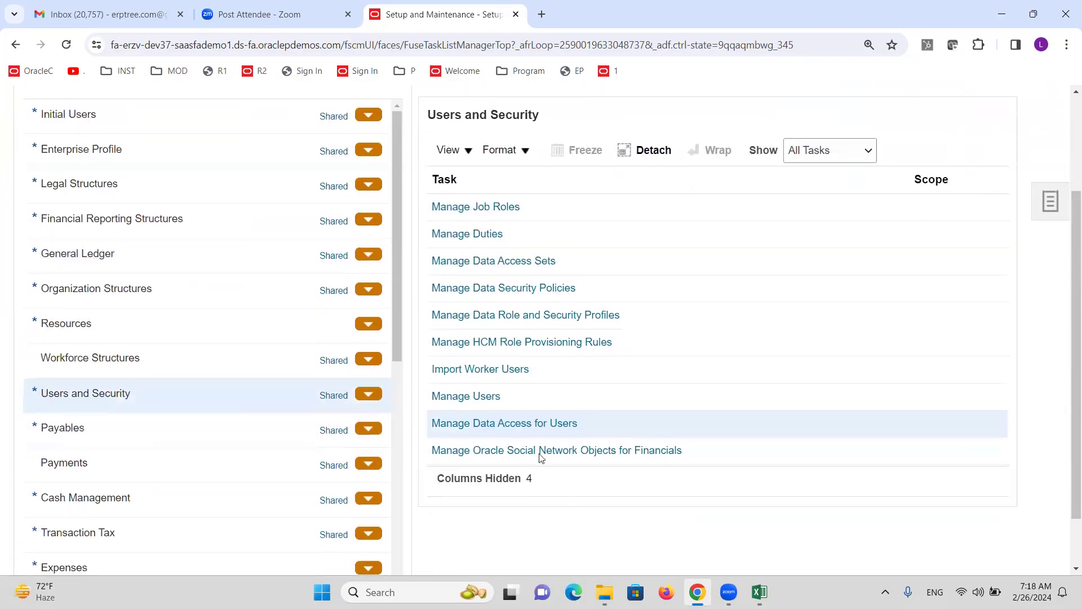
click(535, 424)
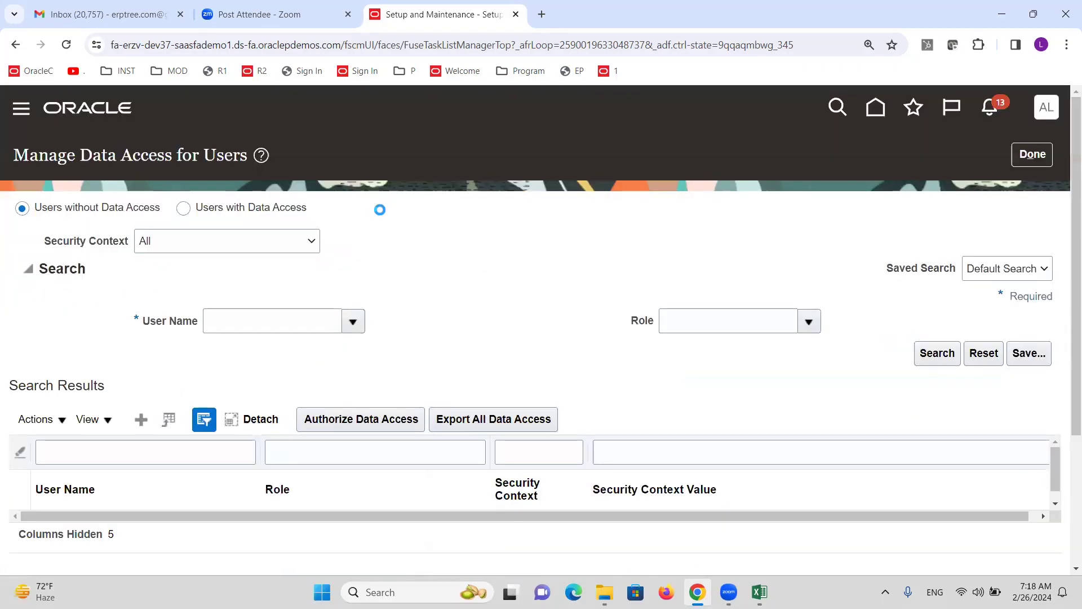
Give the new ledger-set user General Accounting Manager on data access set ALTINC Ledger Set, and save
click(141, 419)
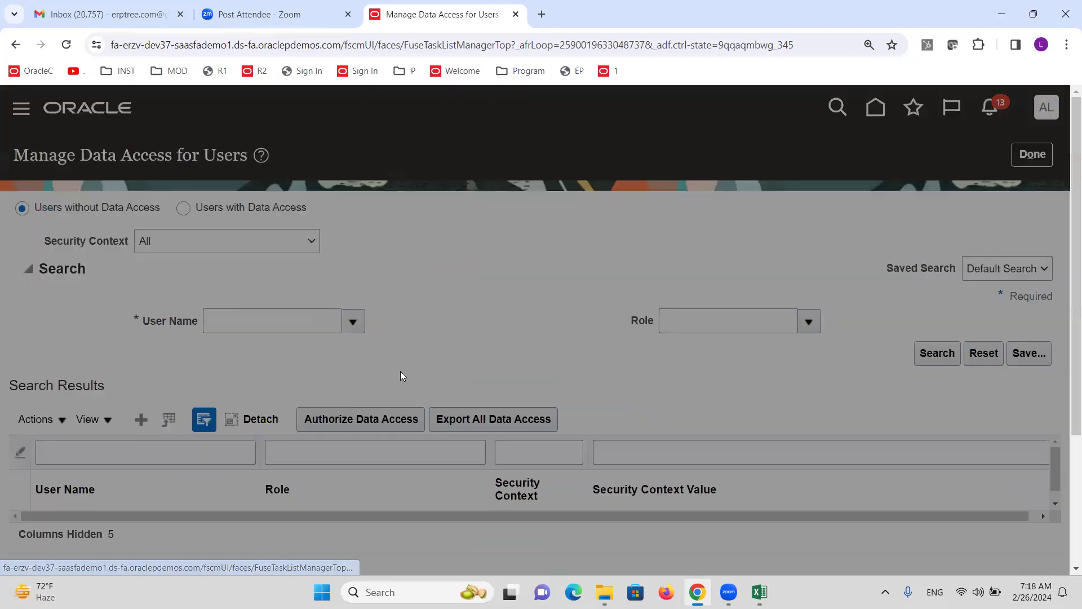
click(232, 355)
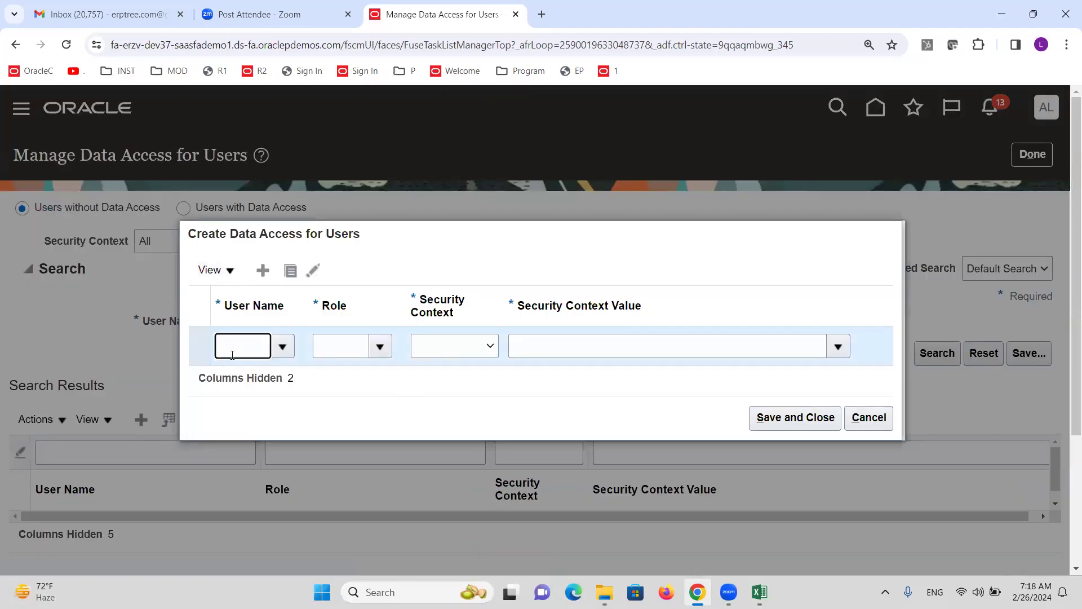
text(ALTINCL)
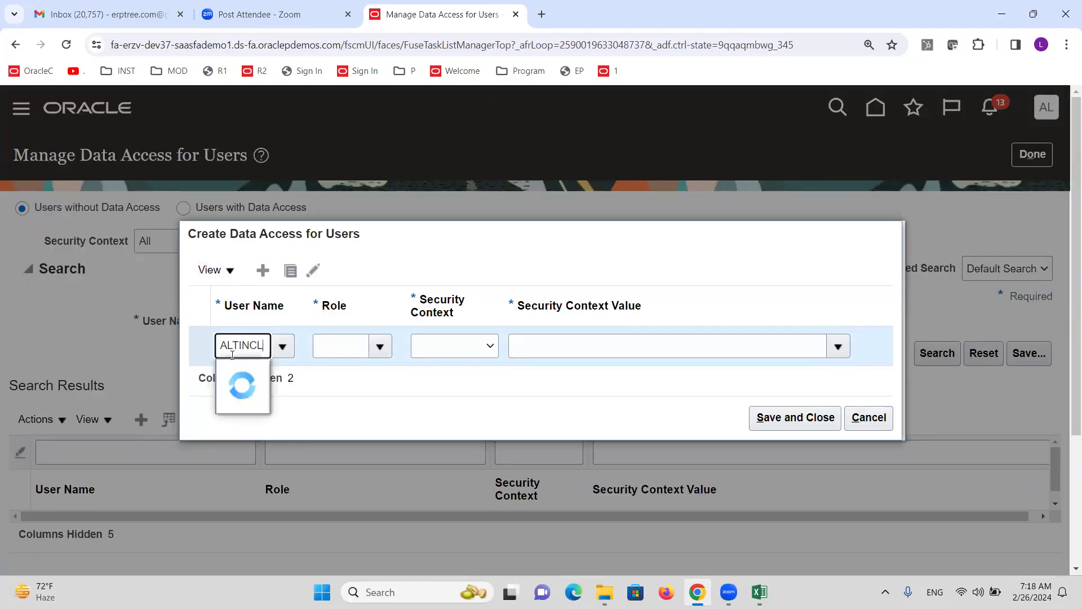
click(243, 374)
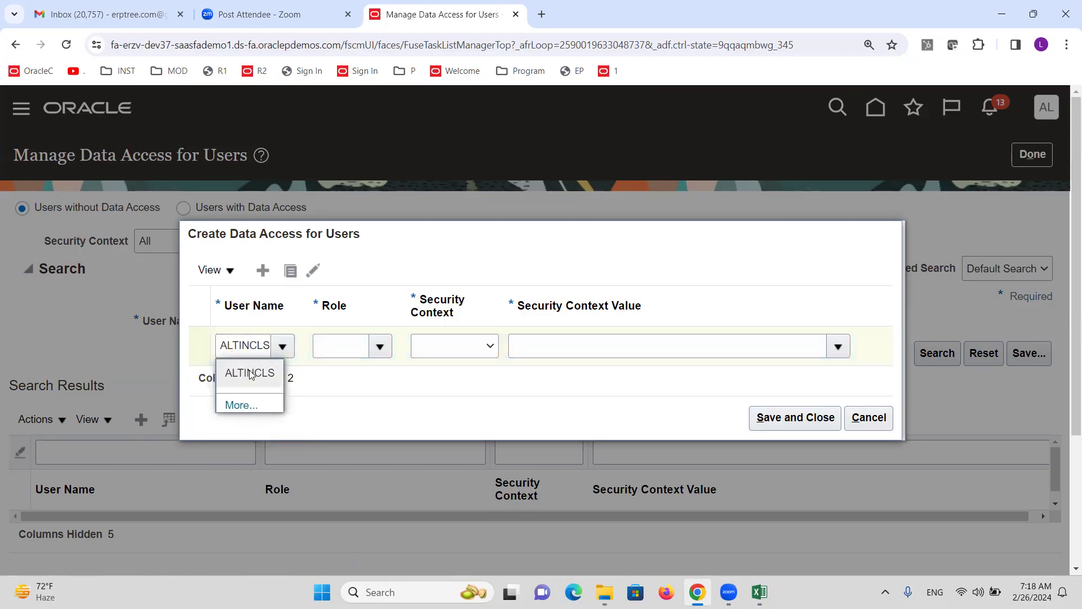
click(379, 349)
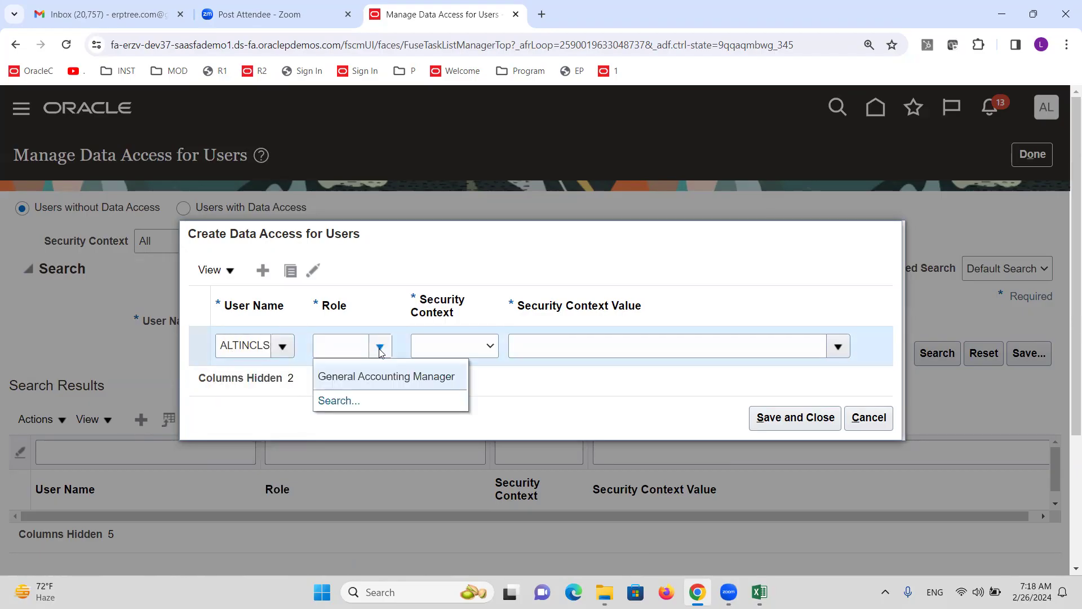
click(380, 374)
click(485, 350)
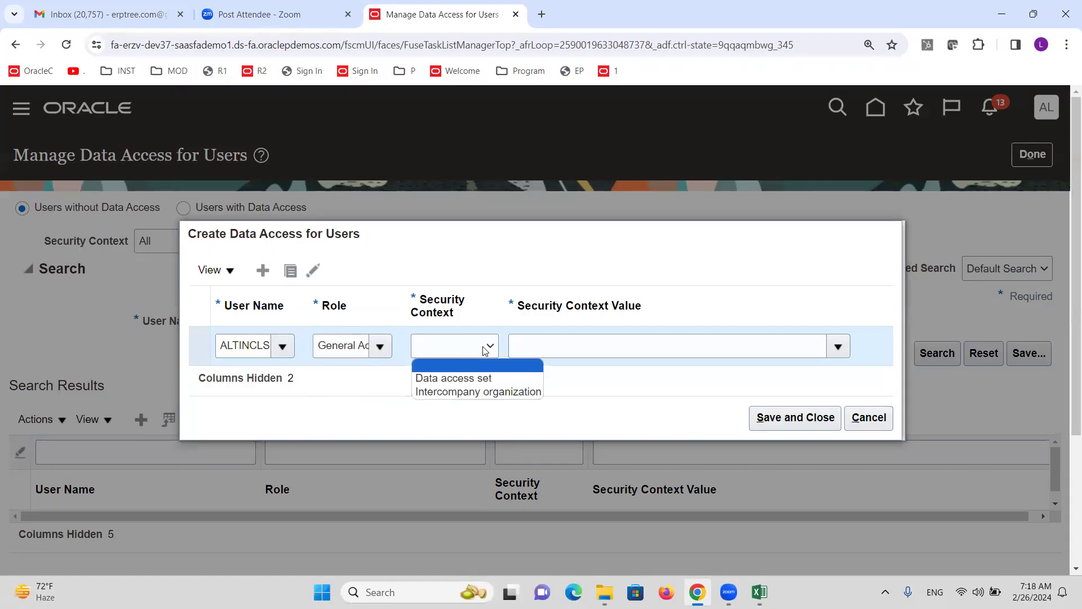
click(481, 376)
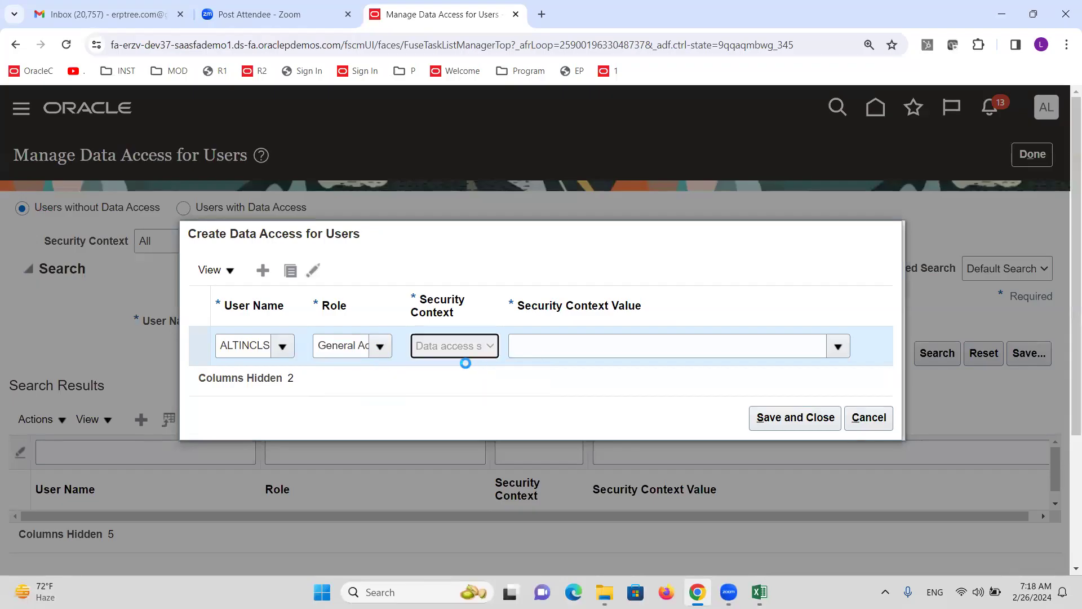
click(557, 341)
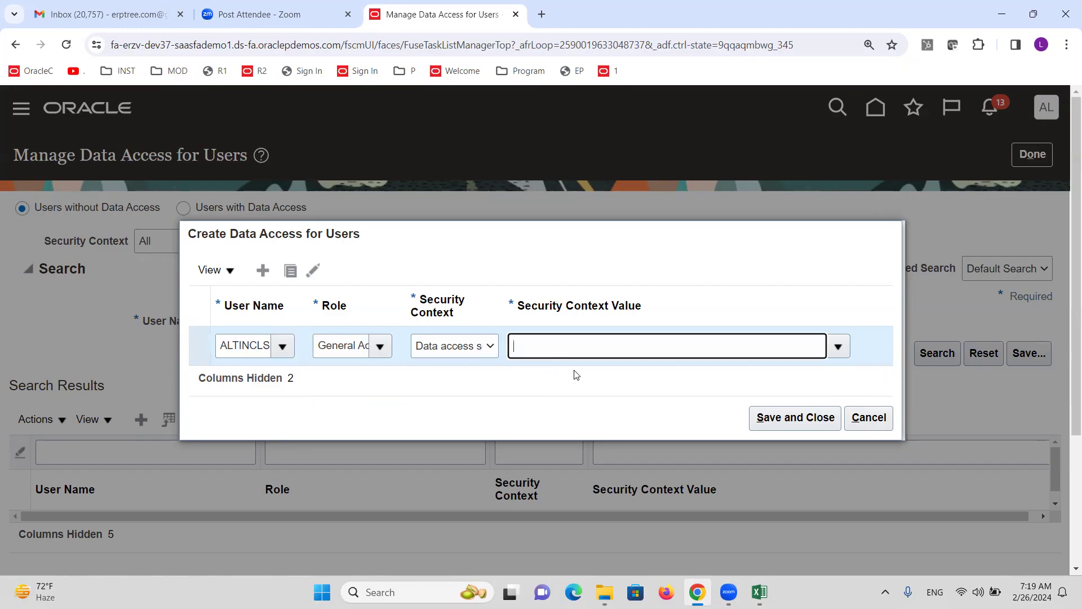
text(ALTINC)
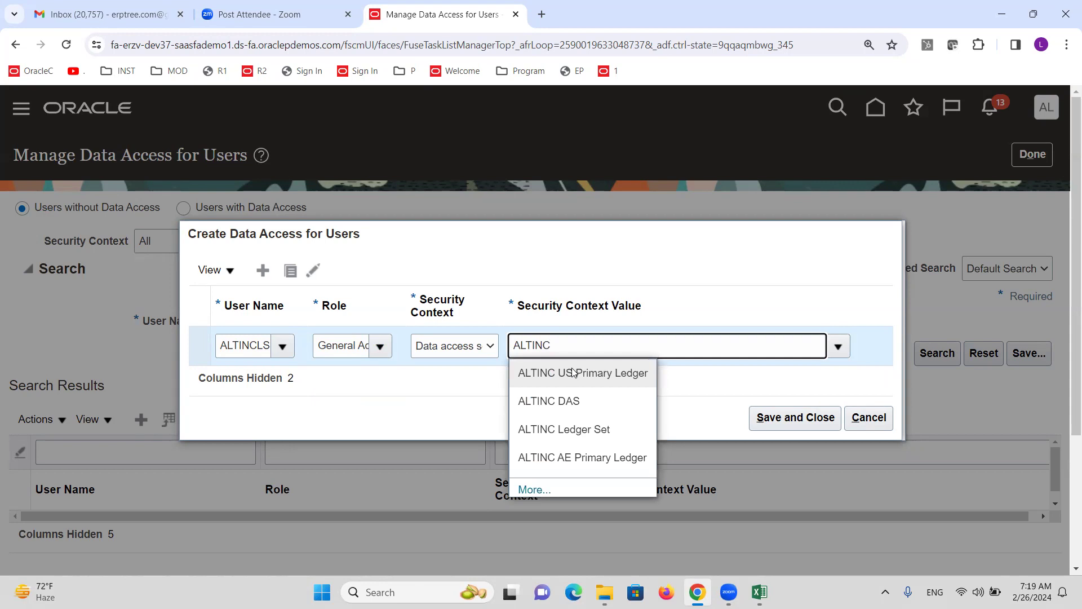
click(586, 433)
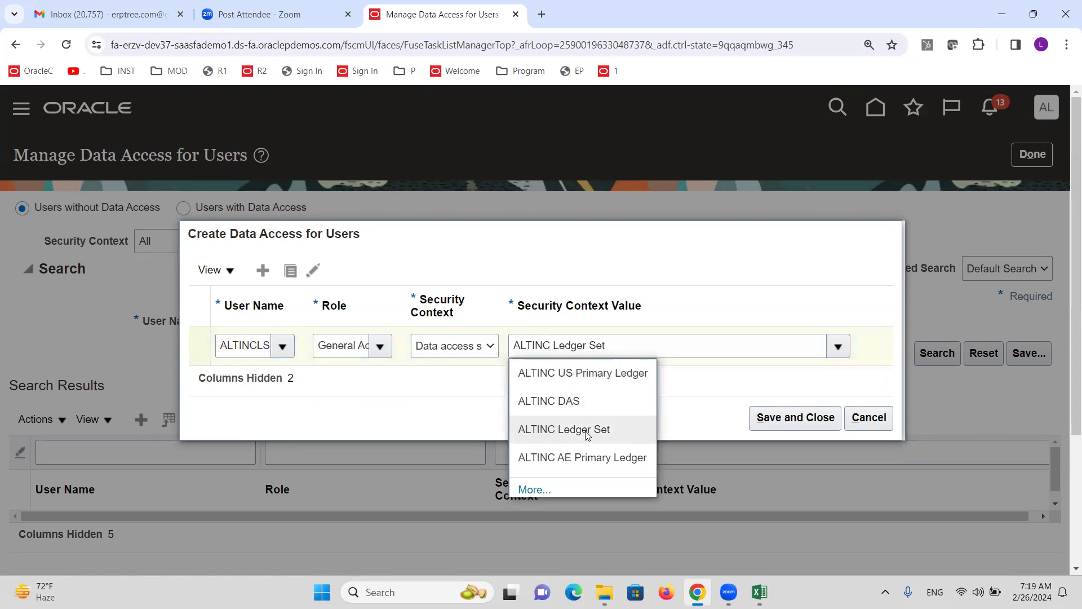
click(772, 422)
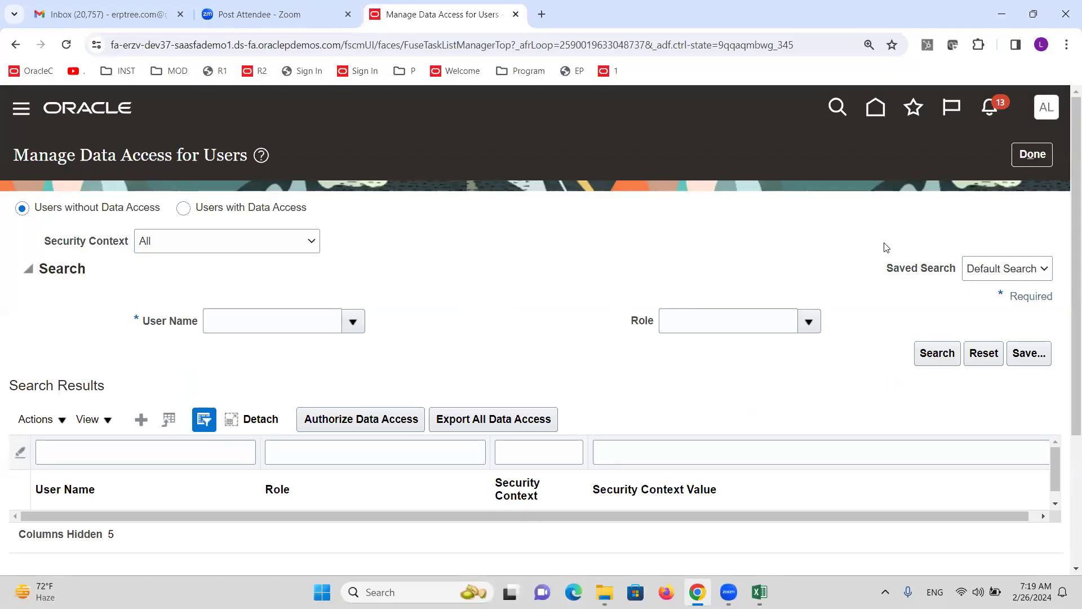
click(1033, 154)
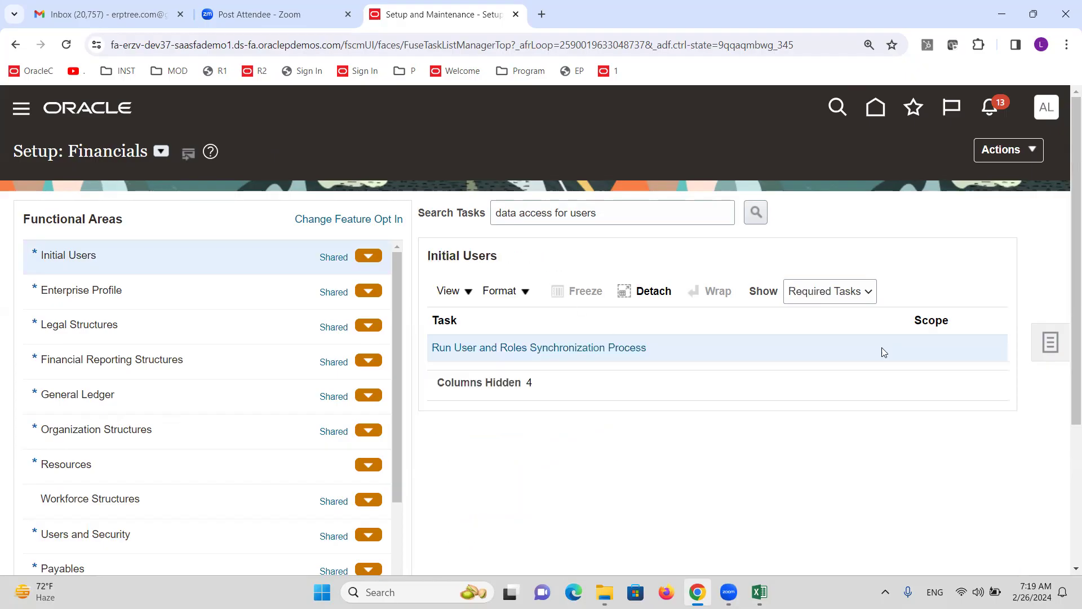
Submit the User and Roles Synchronization process and acknowledge the confirmation
click(619, 348)
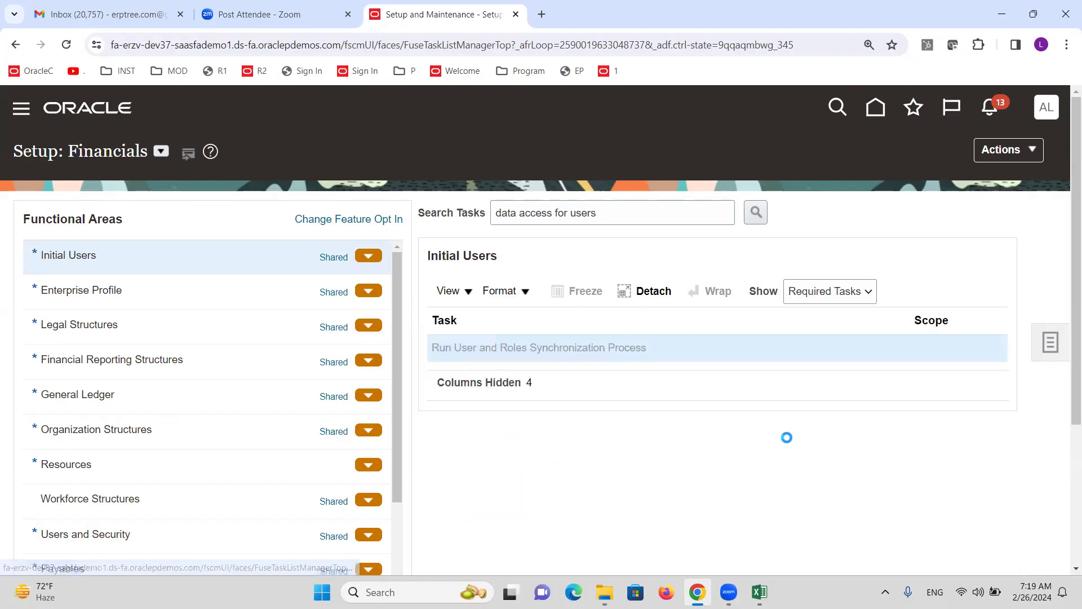
click(957, 170)
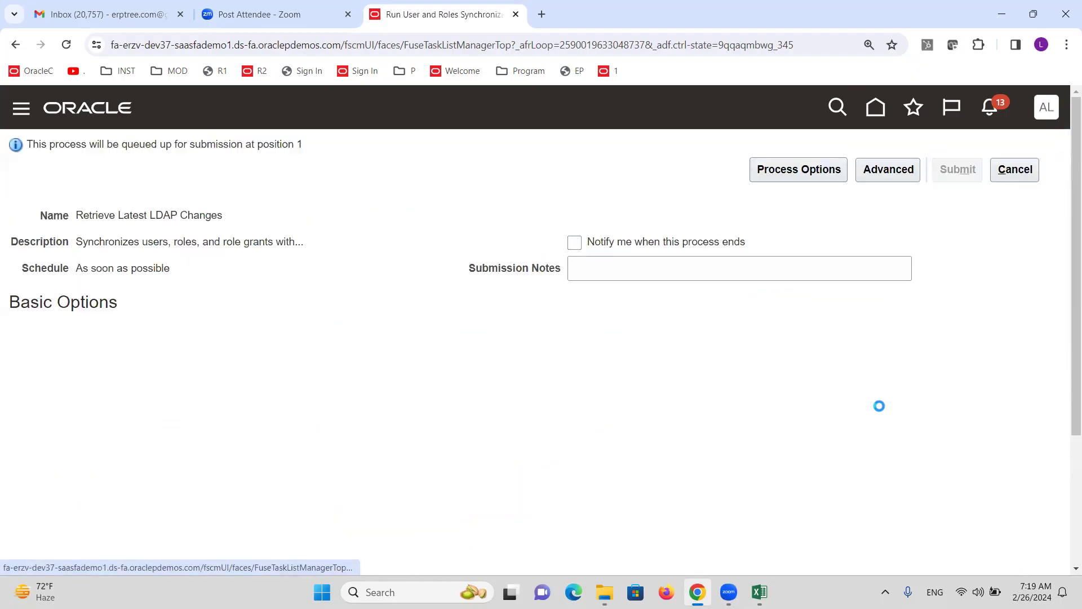
click(957, 300)
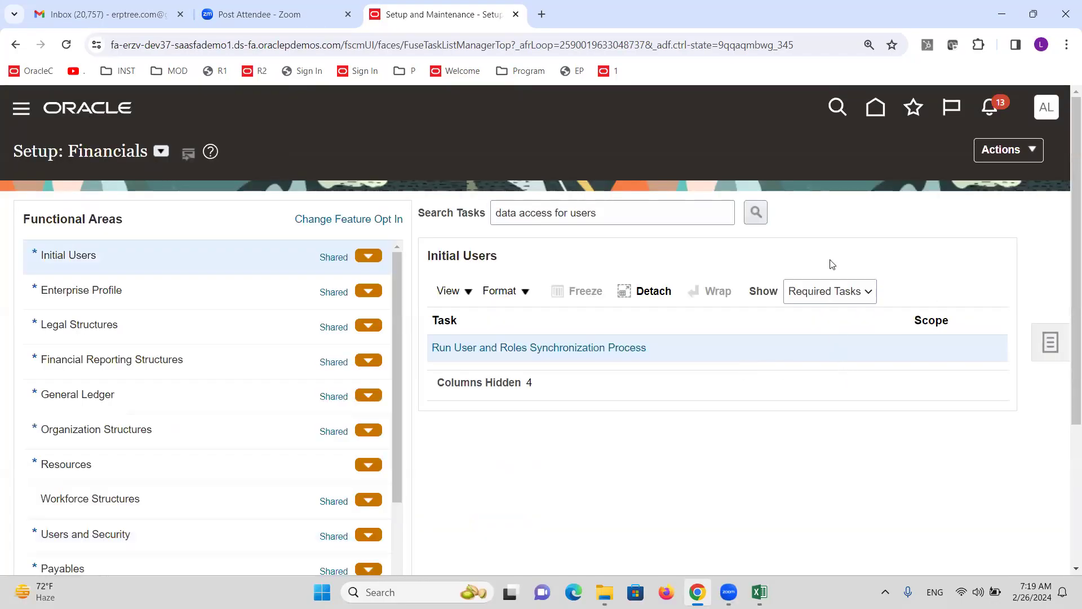
Check the Run LDAP Job and open periods steps in the training notes spreadsheet
click(759, 592)
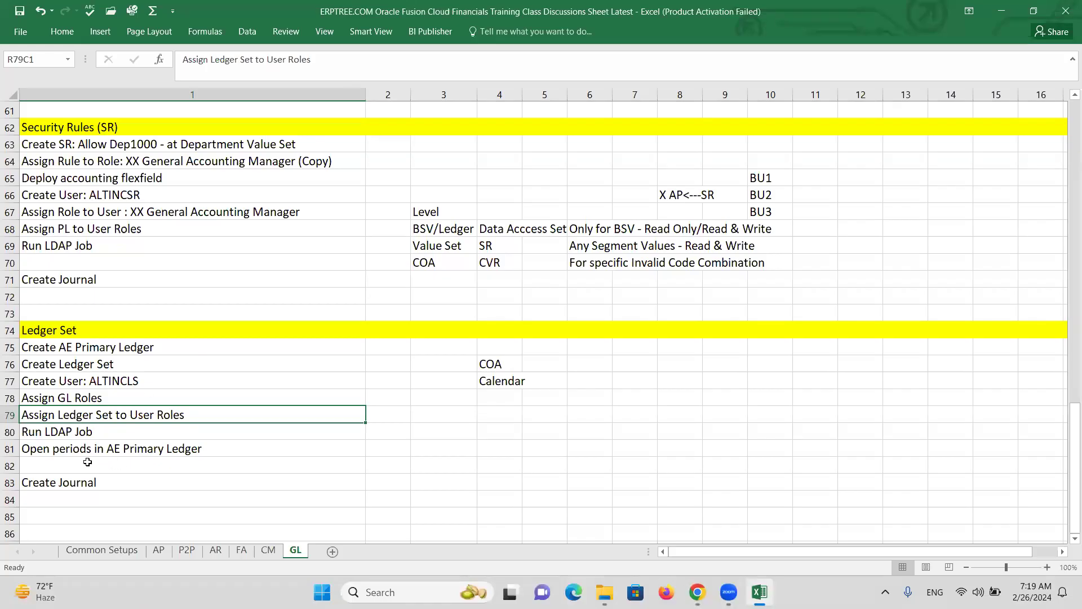
click(66, 432)
click(89, 449)
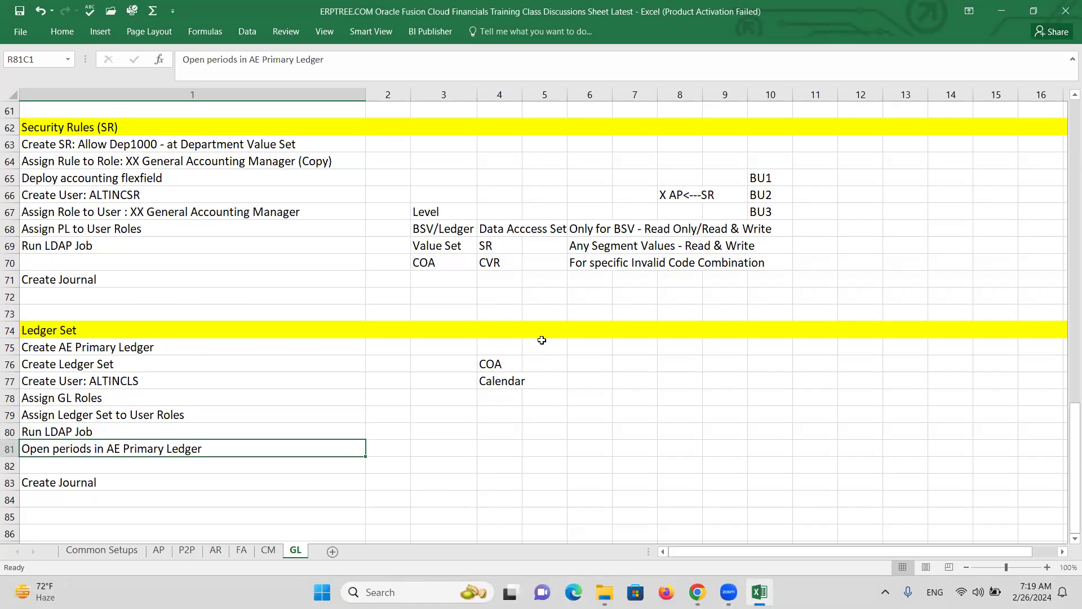
Sign out of the current Oracle session
key(alt+Tab)
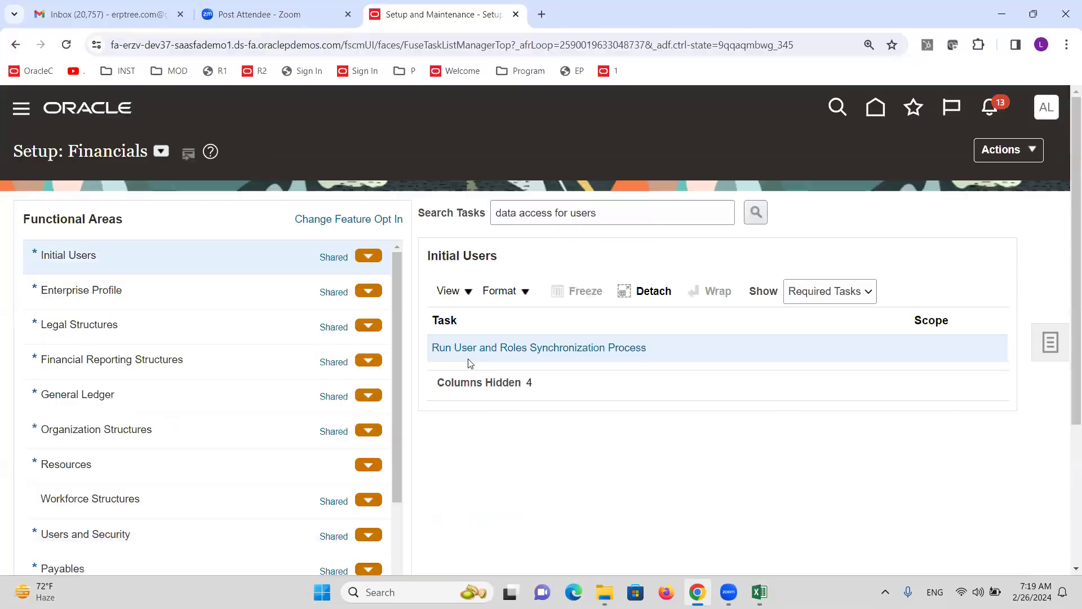
click(1046, 113)
click(1020, 149)
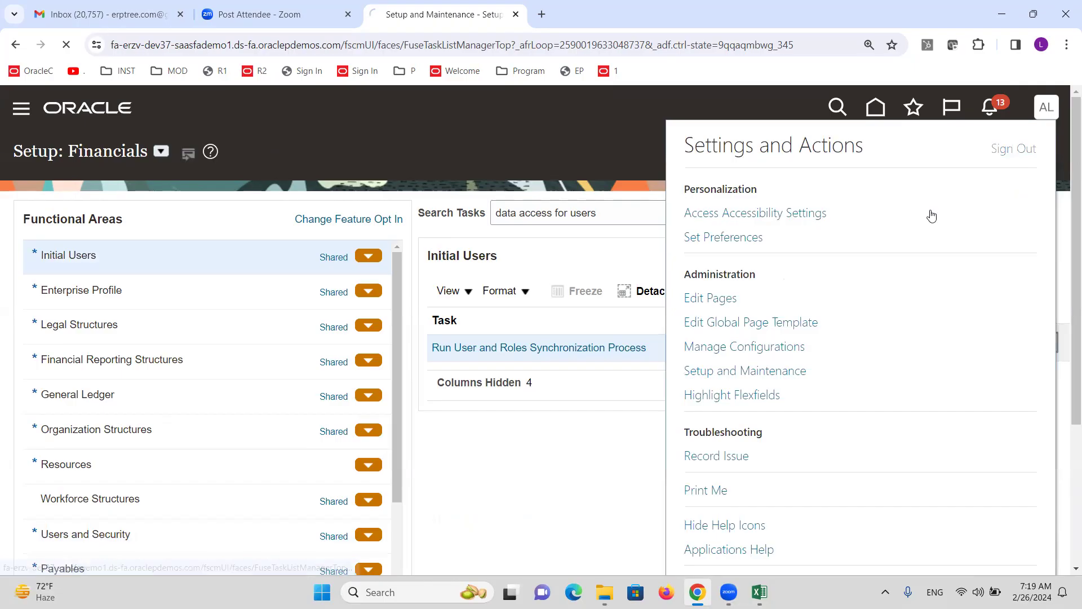
click(510, 376)
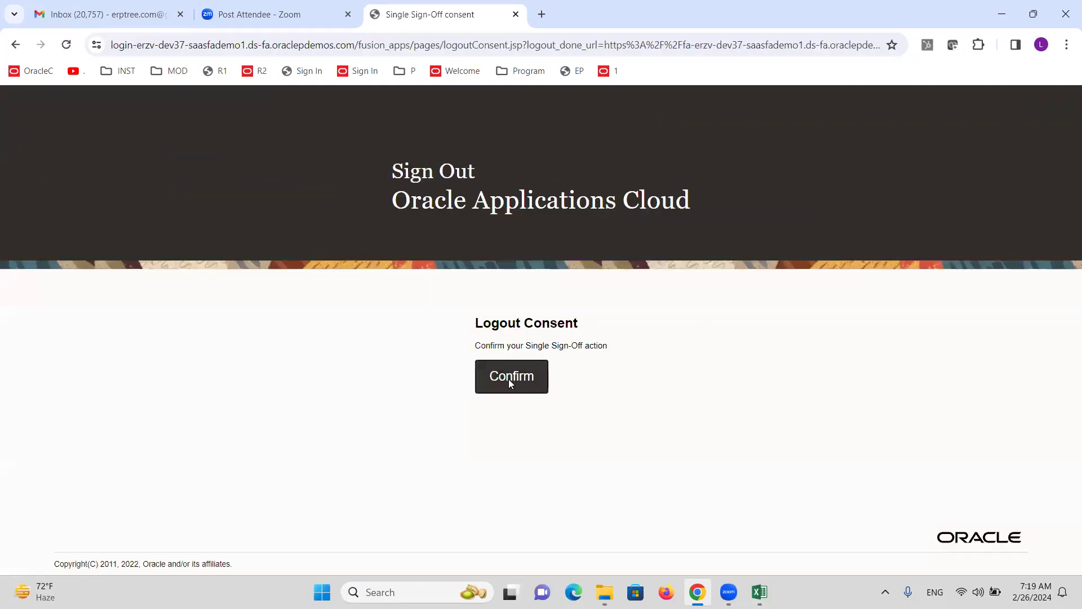
Sign in as the new ledger-set user and show the General Accounting work area
text(ALTINCLS)
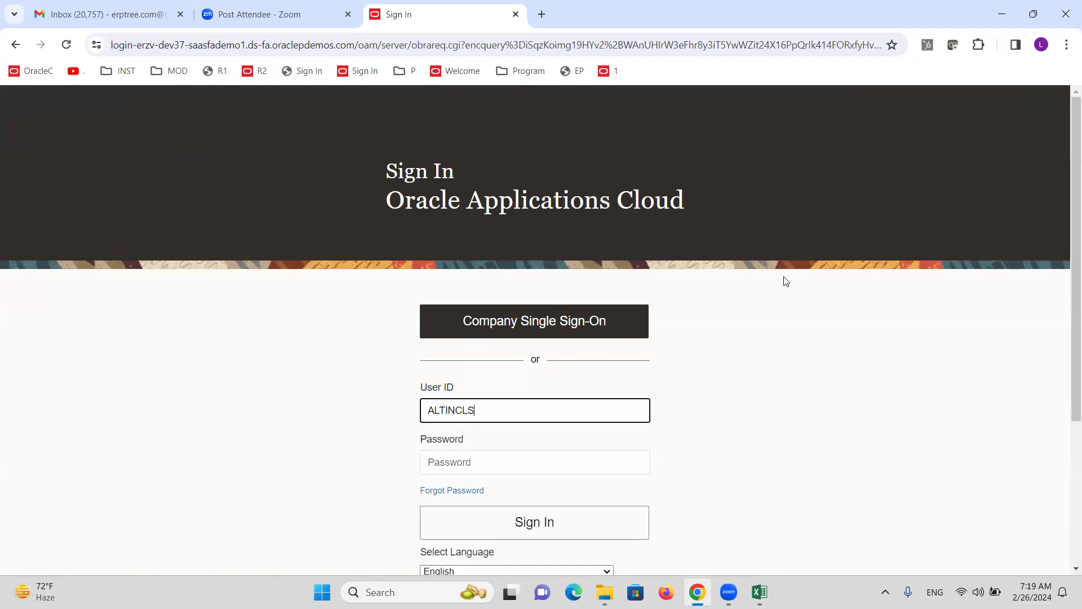
key(Tab)
text(••)
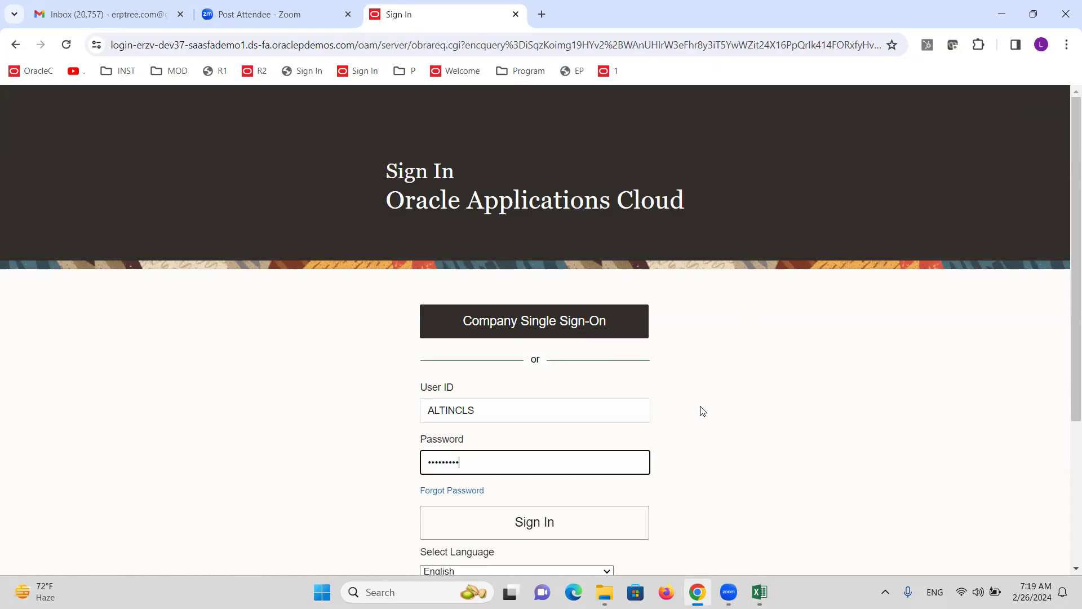
click(588, 511)
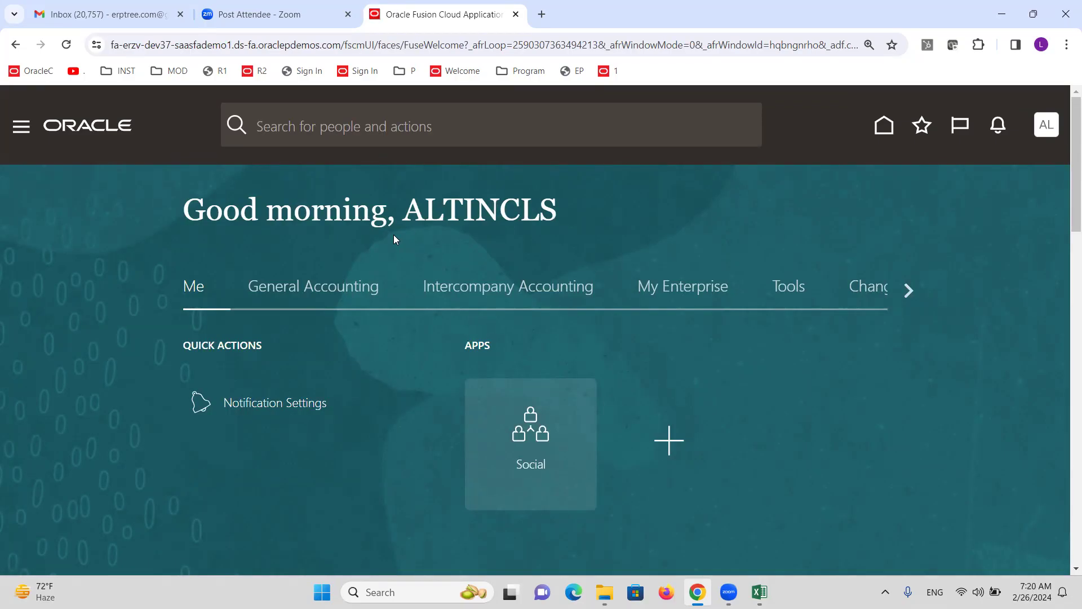
click(293, 295)
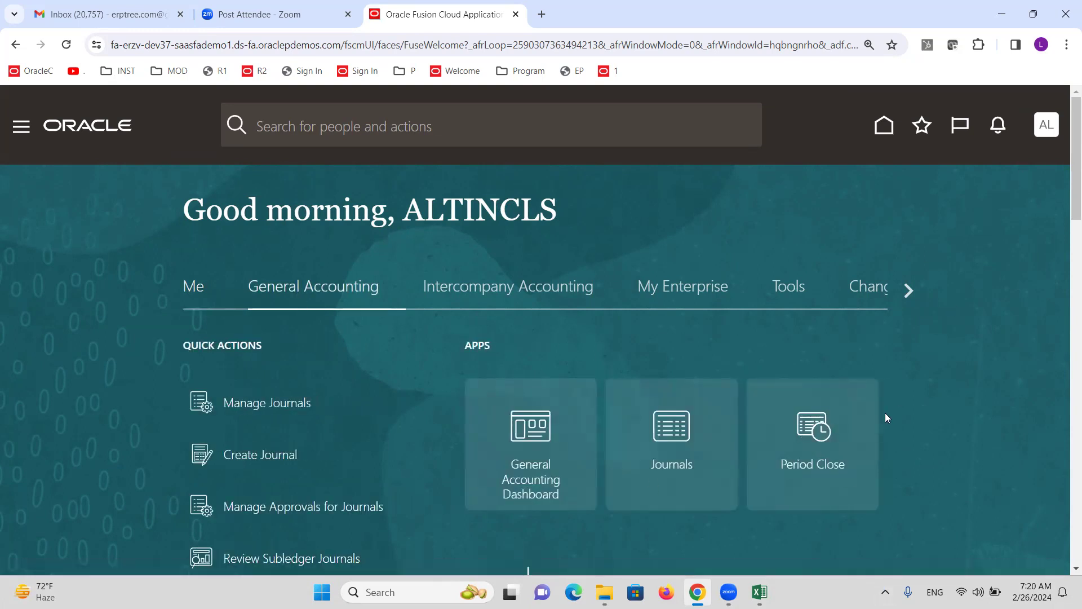
In Period Close, view status by Ledger Set and review the US and AE Primary Ledgers
click(808, 425)
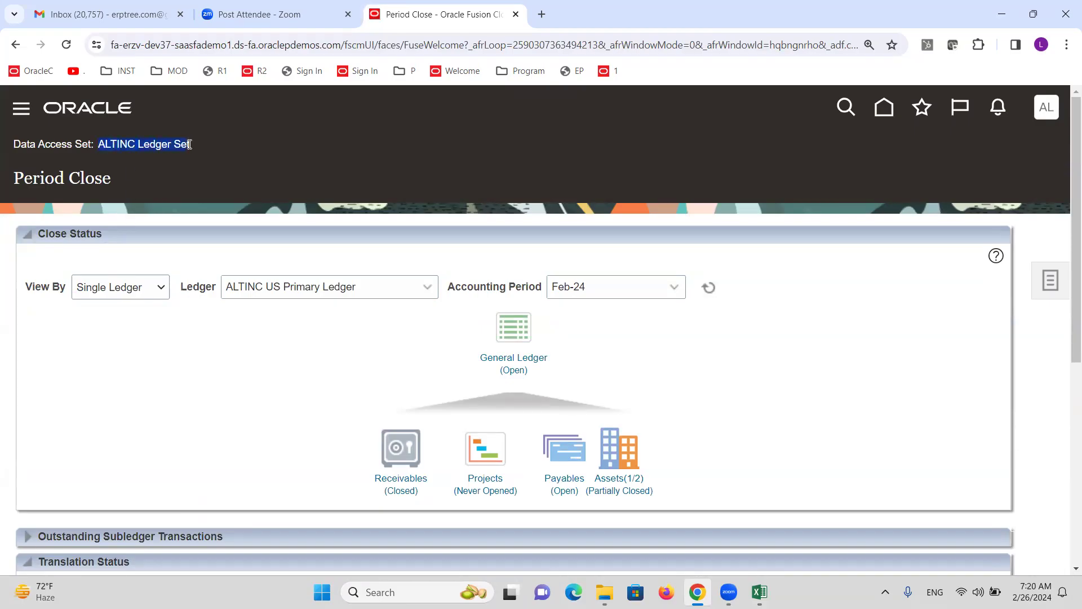
click(153, 288)
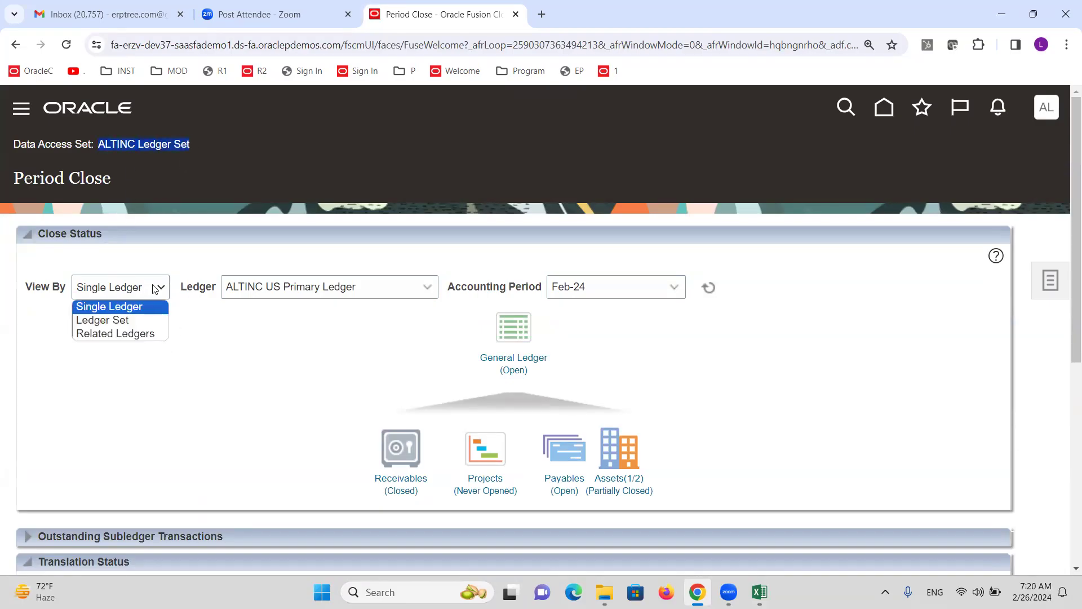
click(142, 321)
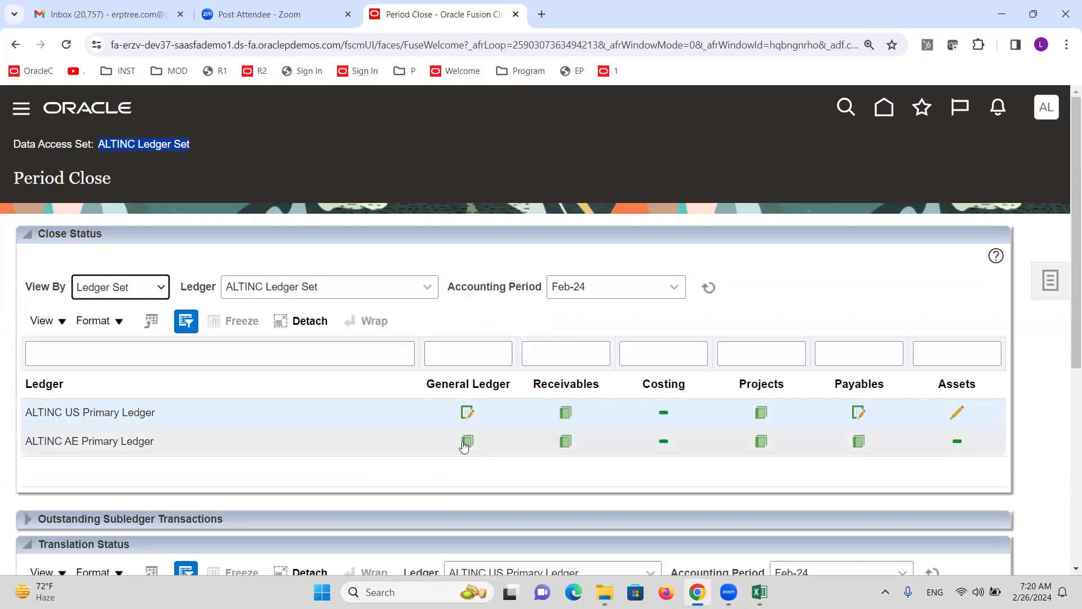
click(174, 411)
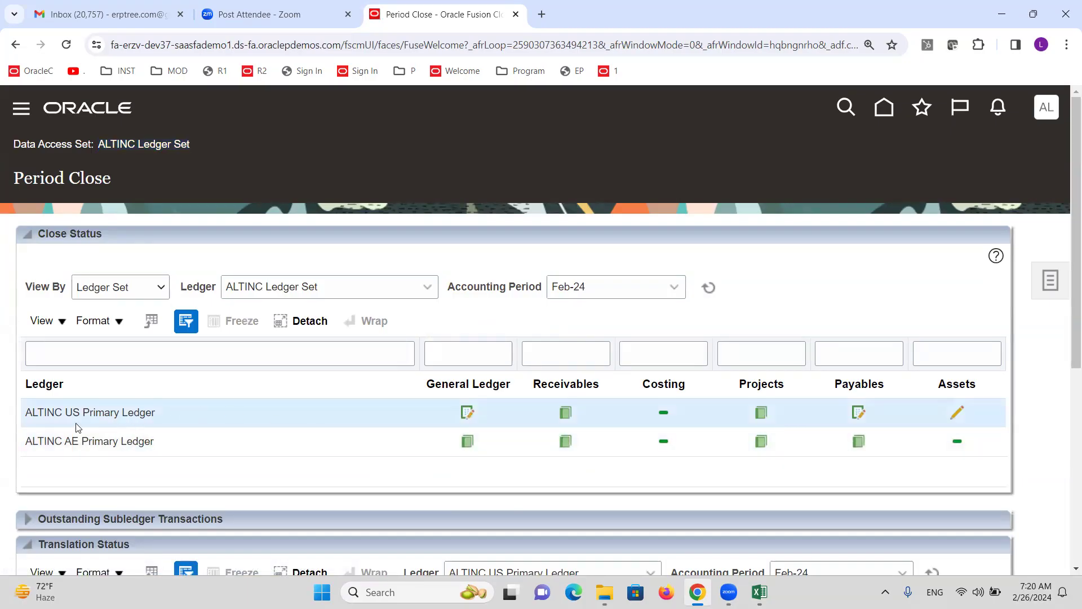
click(129, 444)
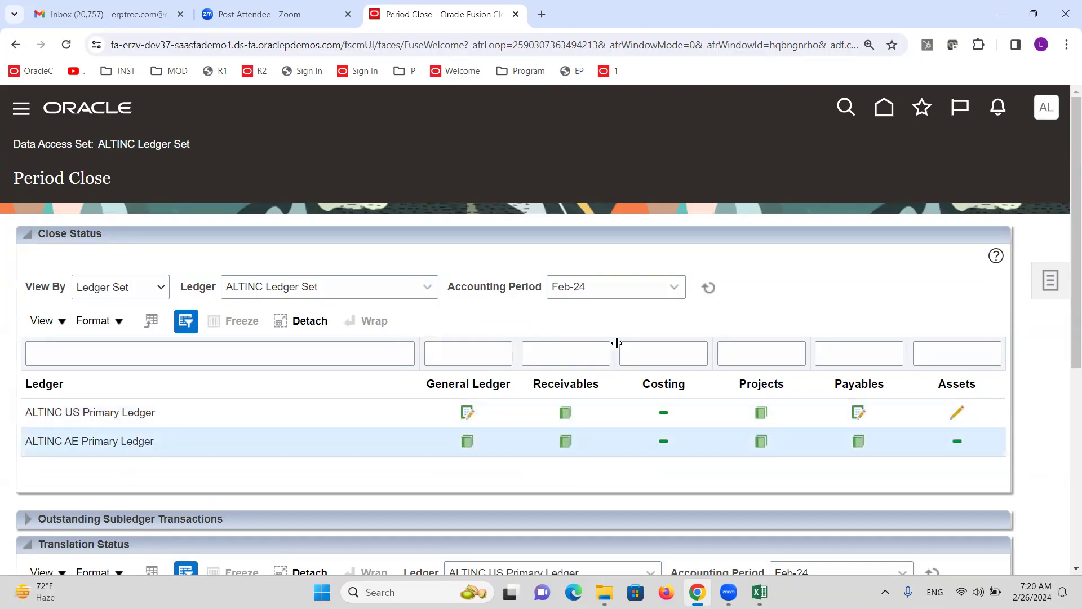
scroll(665, 367, down, 3)
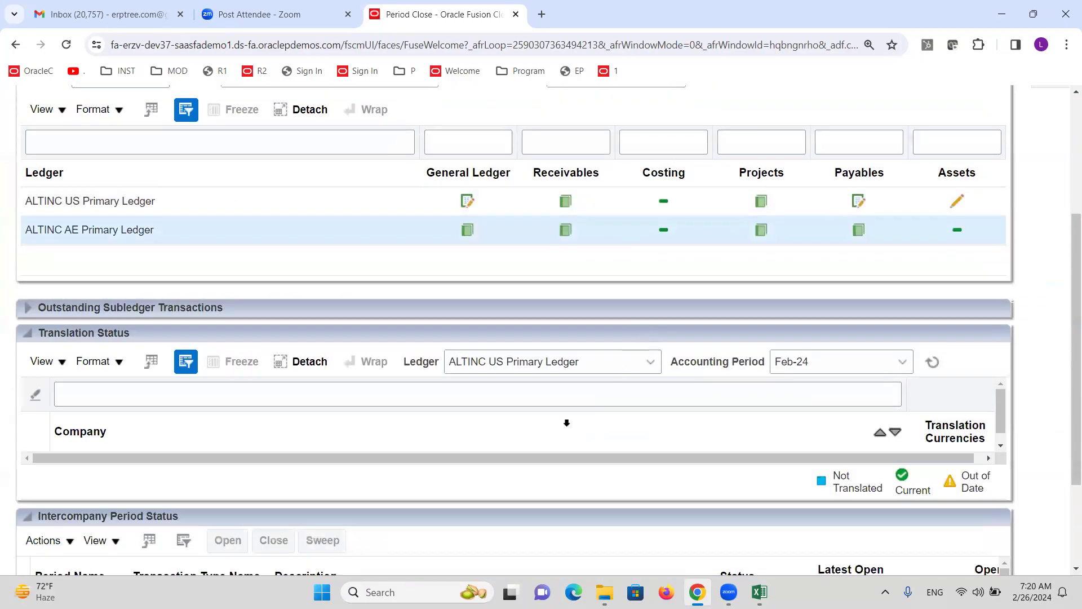
scroll(566, 421, up, 3)
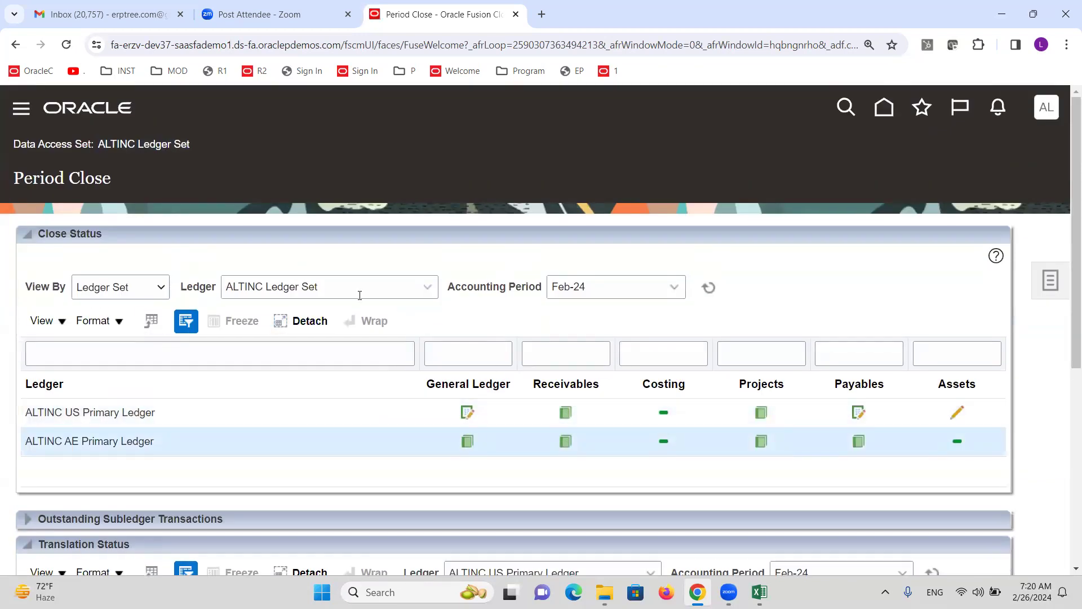
Switch to Single Ledger view for ALTINC AE Primary Ledger and open its General Ledger period statuses
click(395, 285)
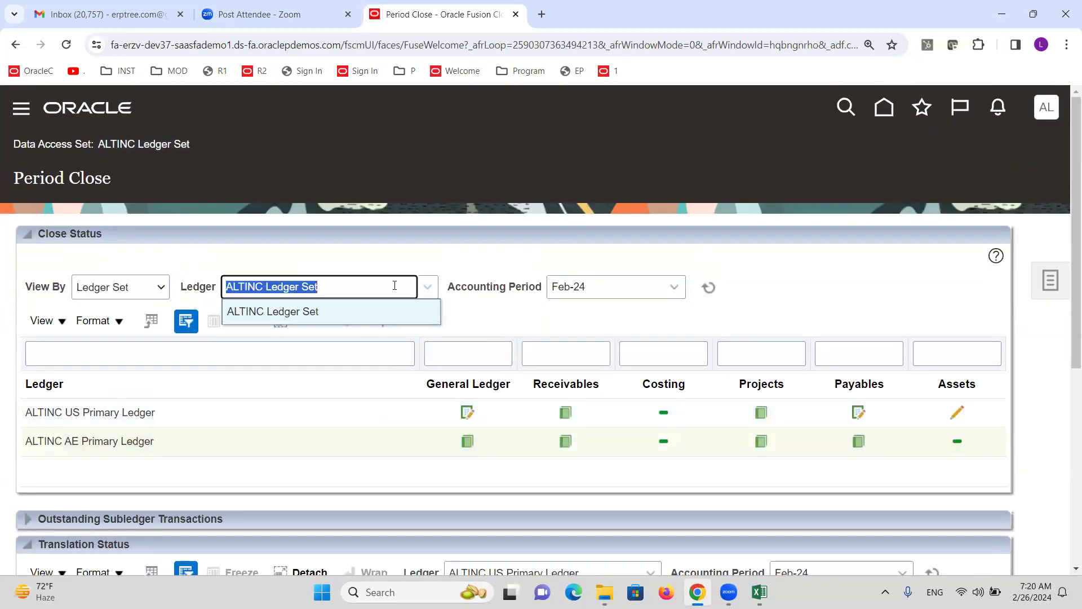
click(351, 312)
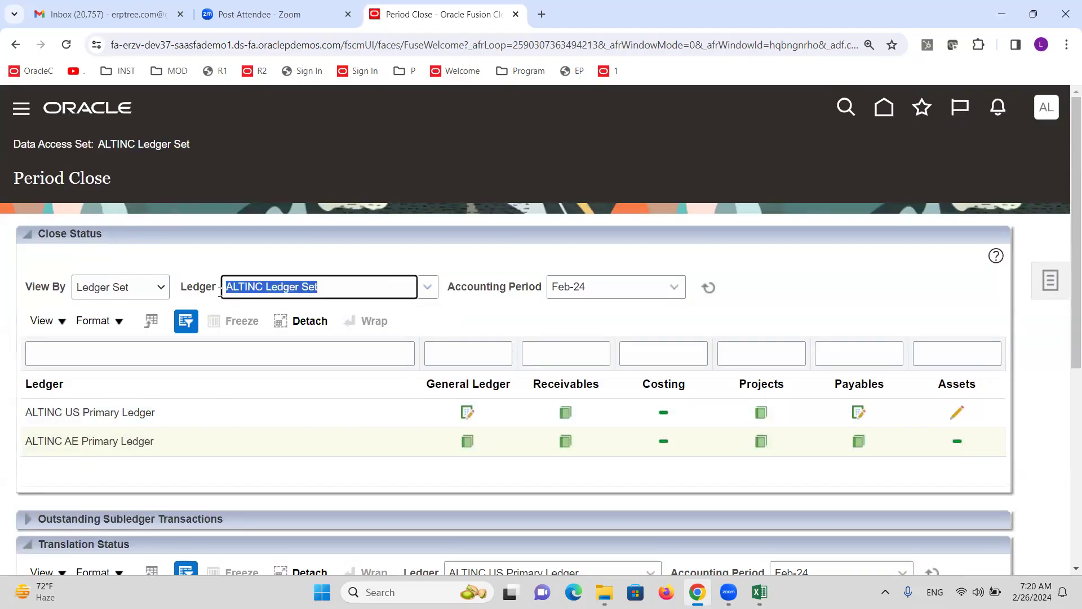
click(161, 287)
click(133, 311)
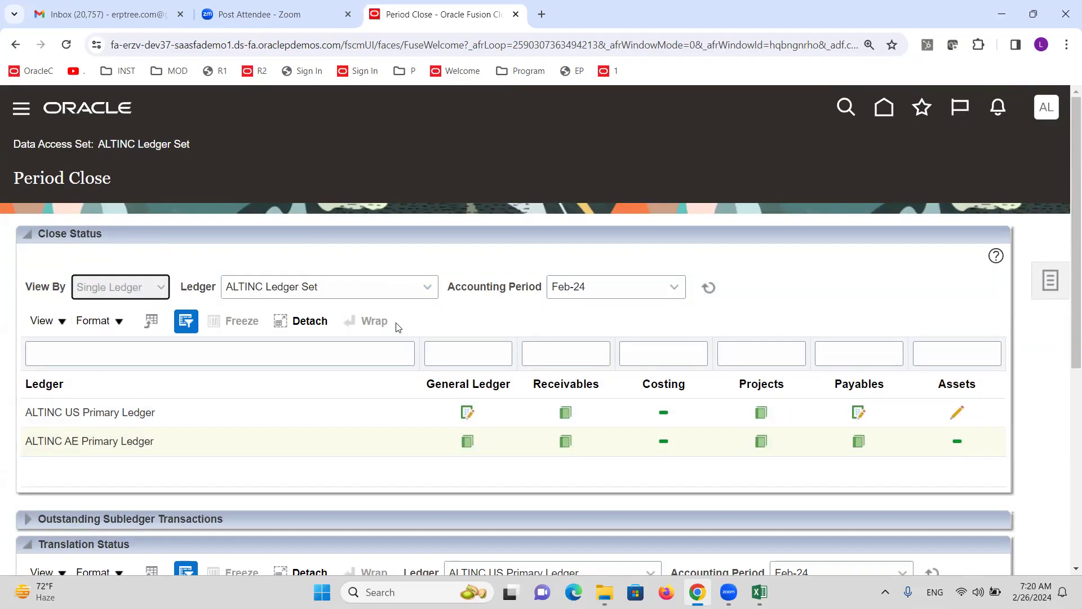
click(426, 289)
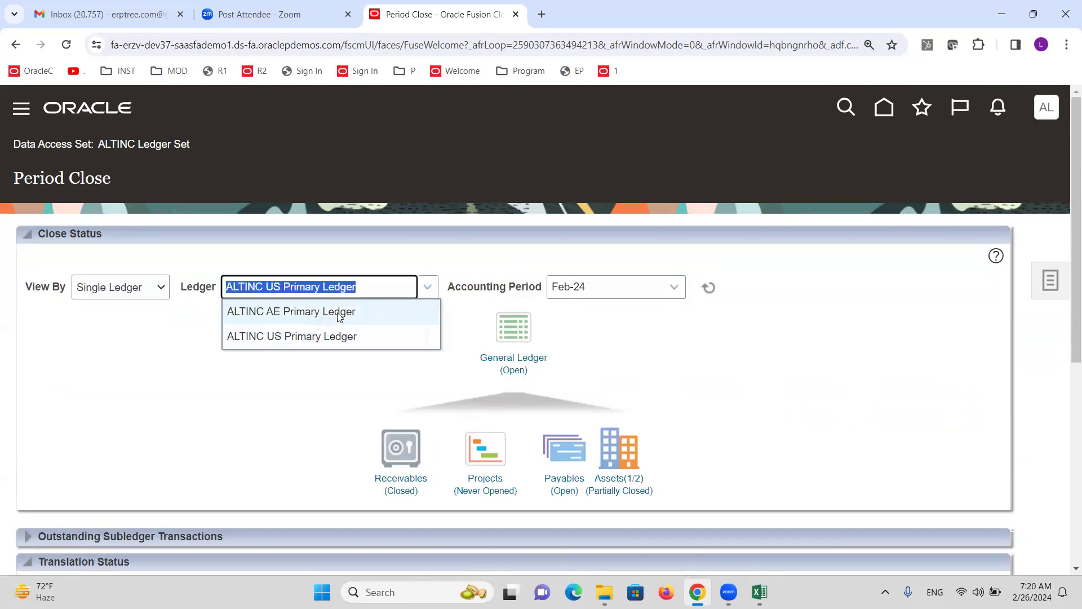
click(339, 313)
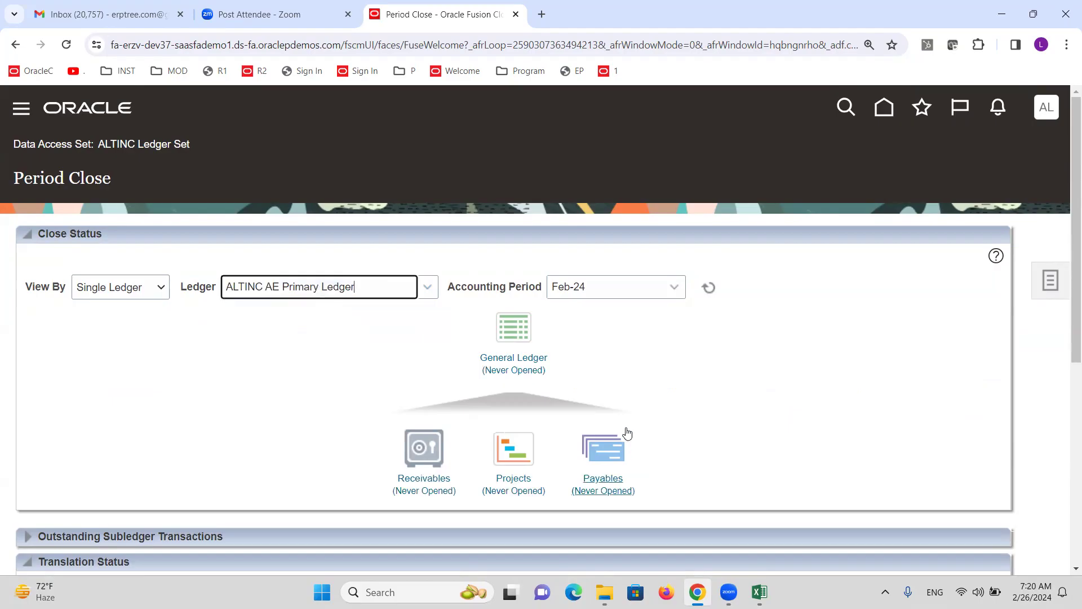
click(523, 369)
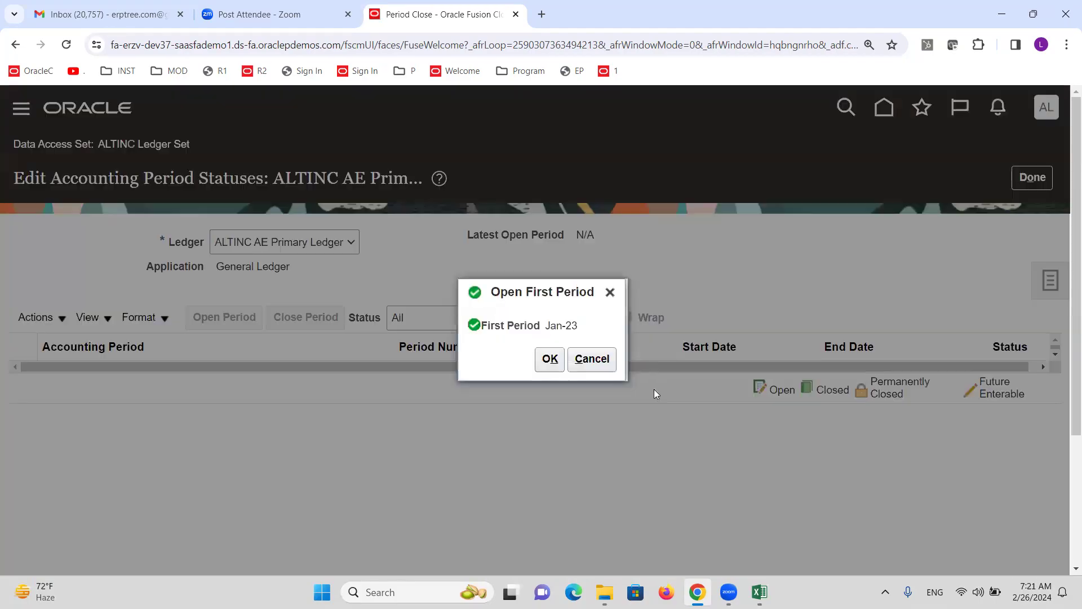
Open Jan-23 as the first general ledger period and refresh the statuses
click(550, 359)
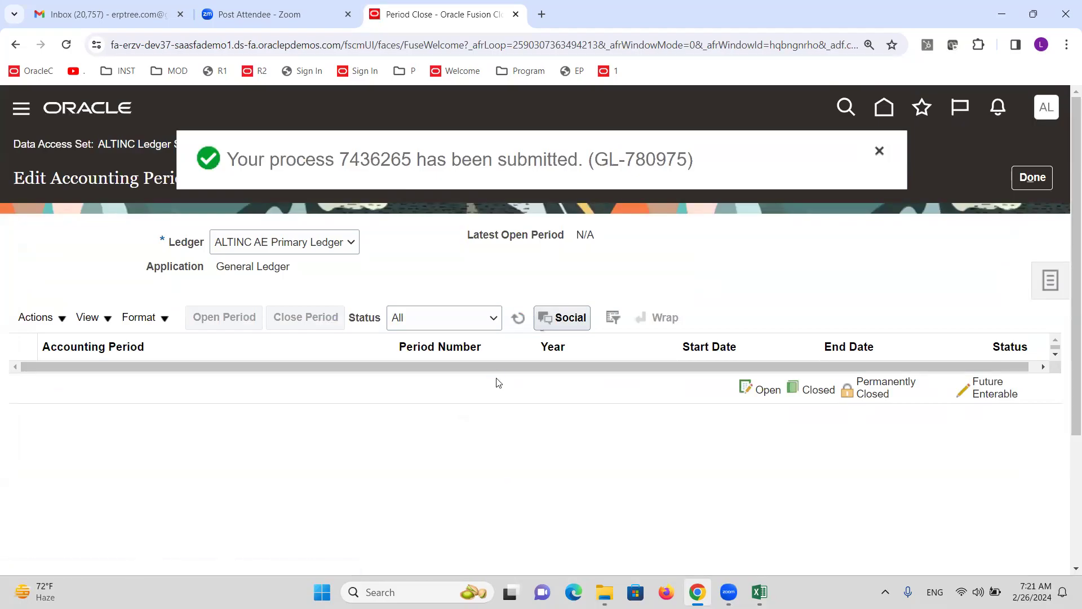
click(524, 317)
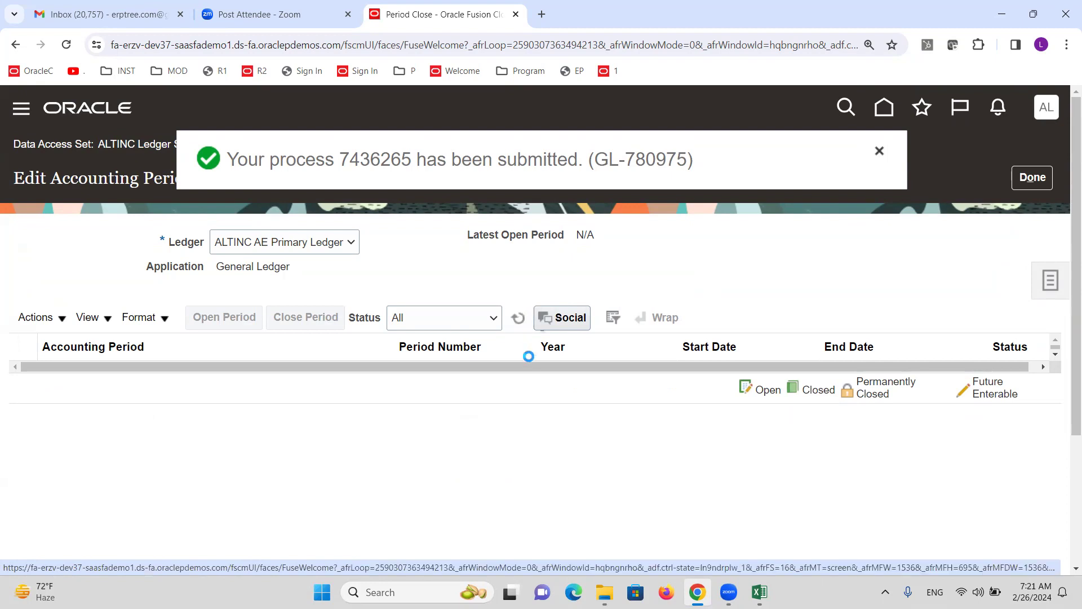
click(518, 317)
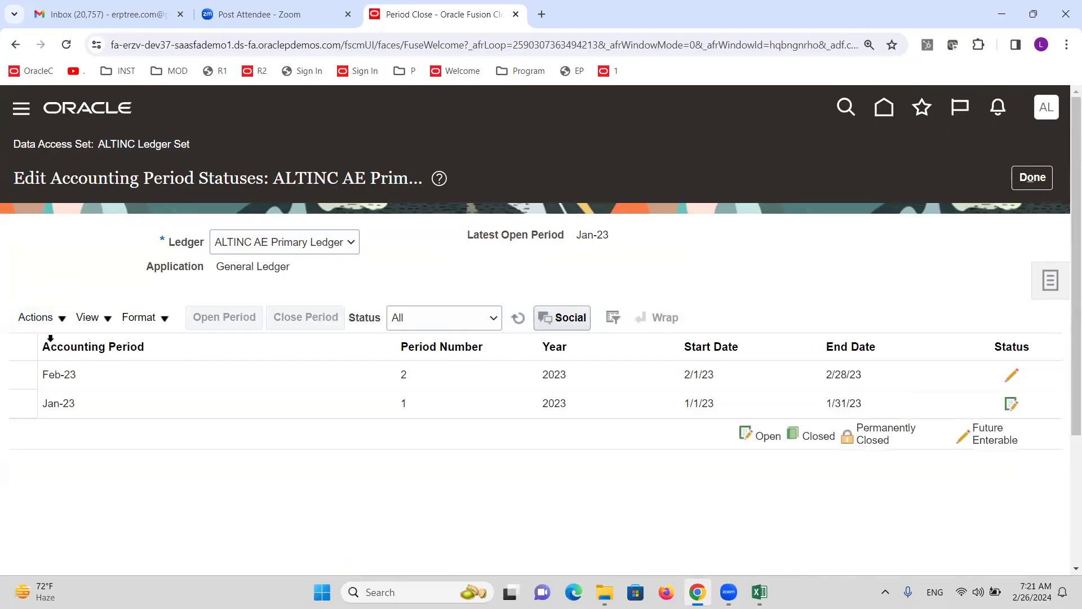
Open all periods through target period Feb-24, confirm, refresh, and finish editing
click(63, 321)
click(84, 397)
click(580, 319)
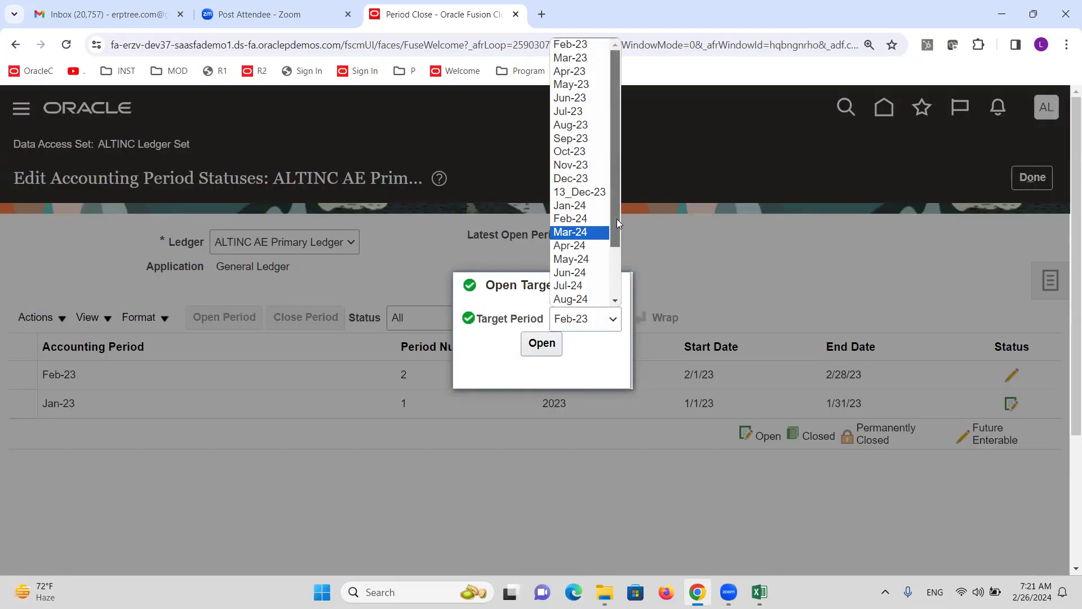
click(571, 219)
click(538, 344)
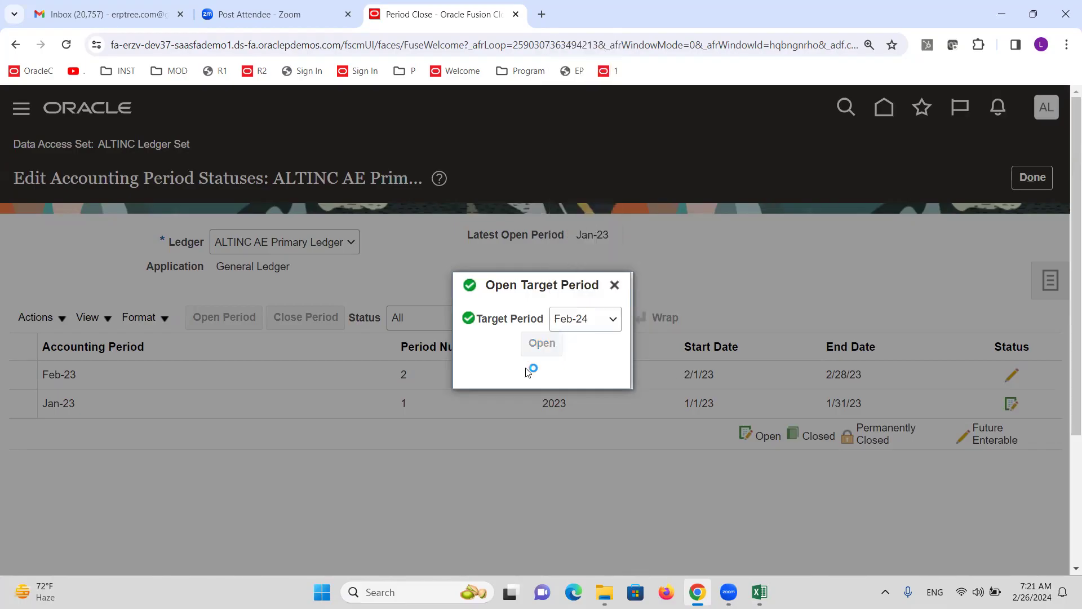
click(849, 357)
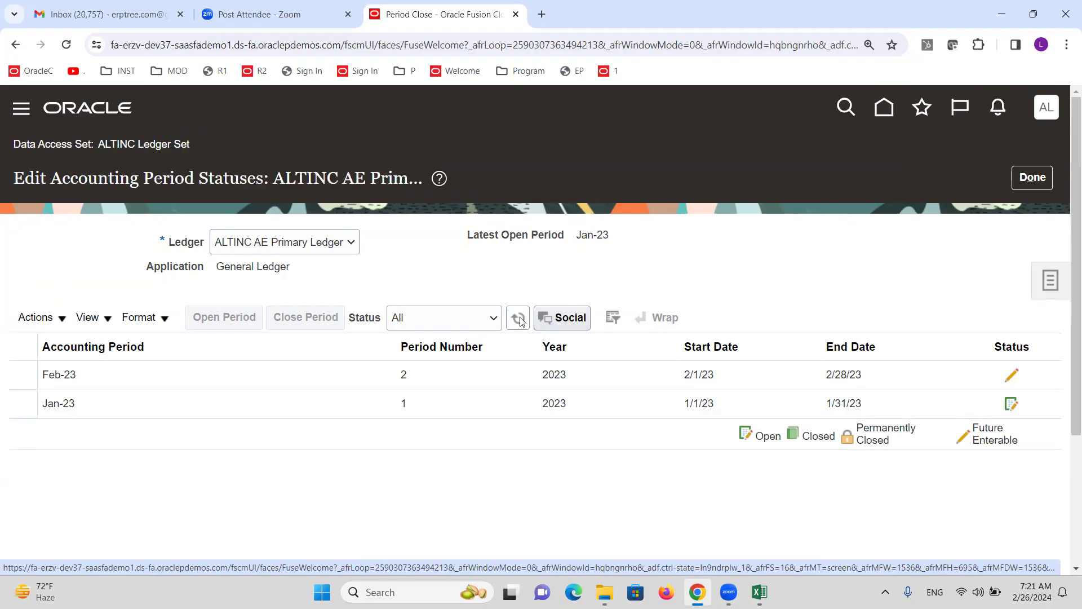
click(551, 317)
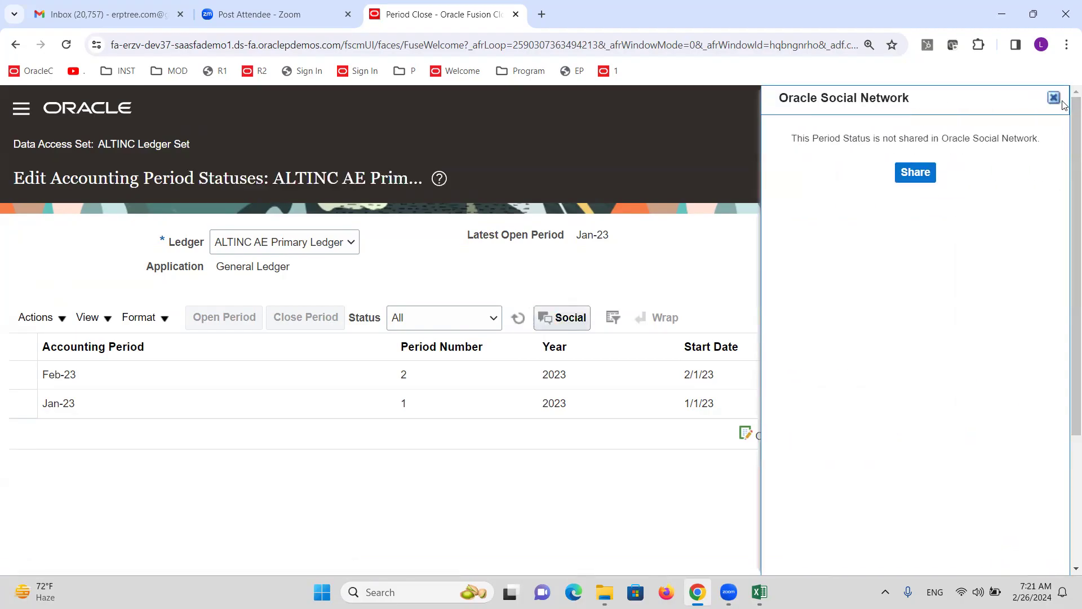
click(1055, 99)
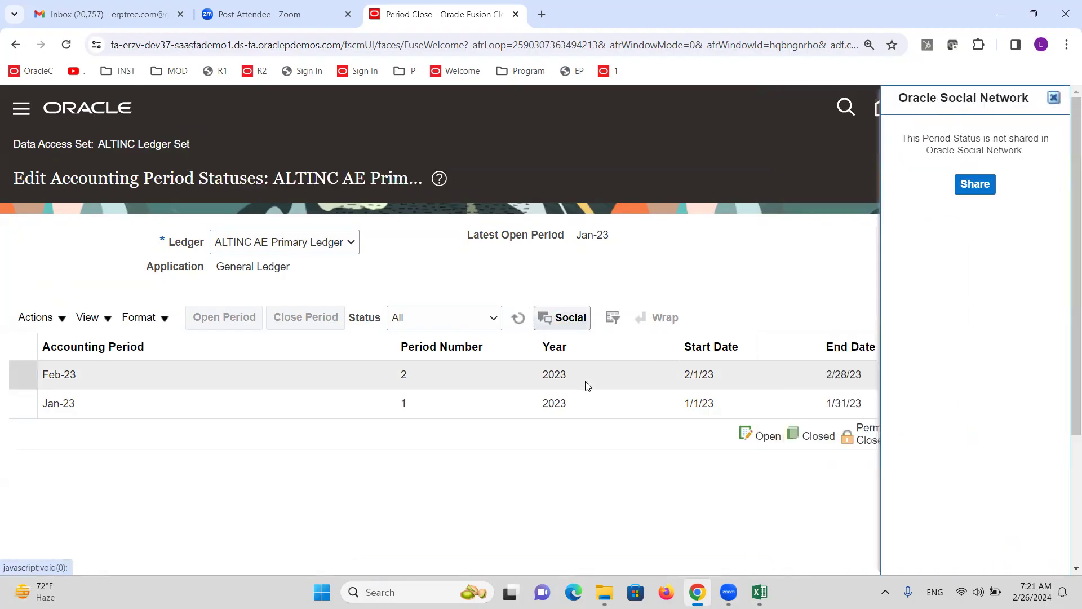
click(515, 319)
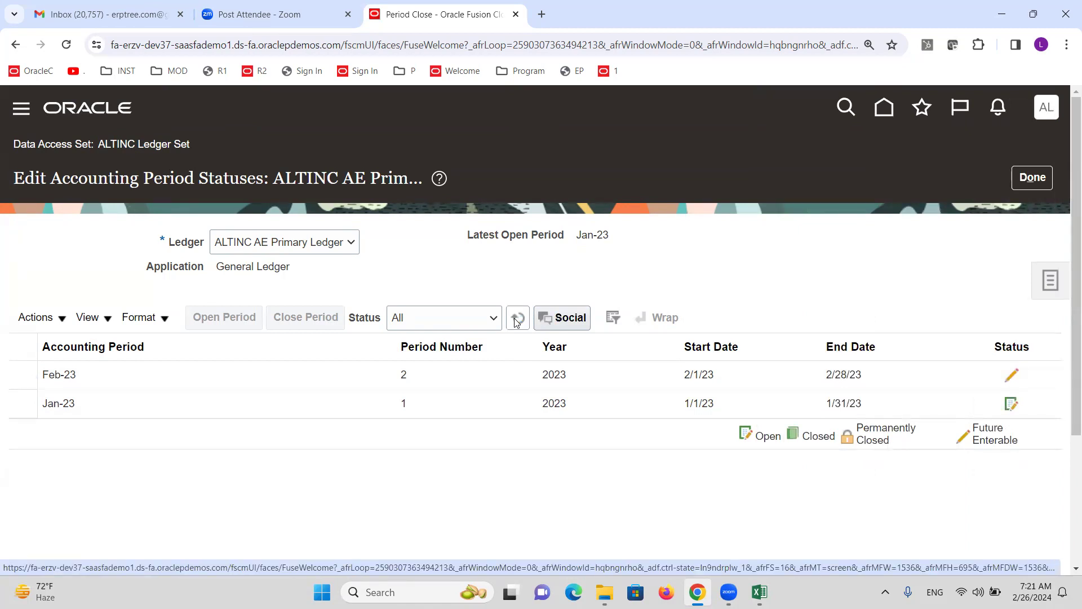
click(514, 319)
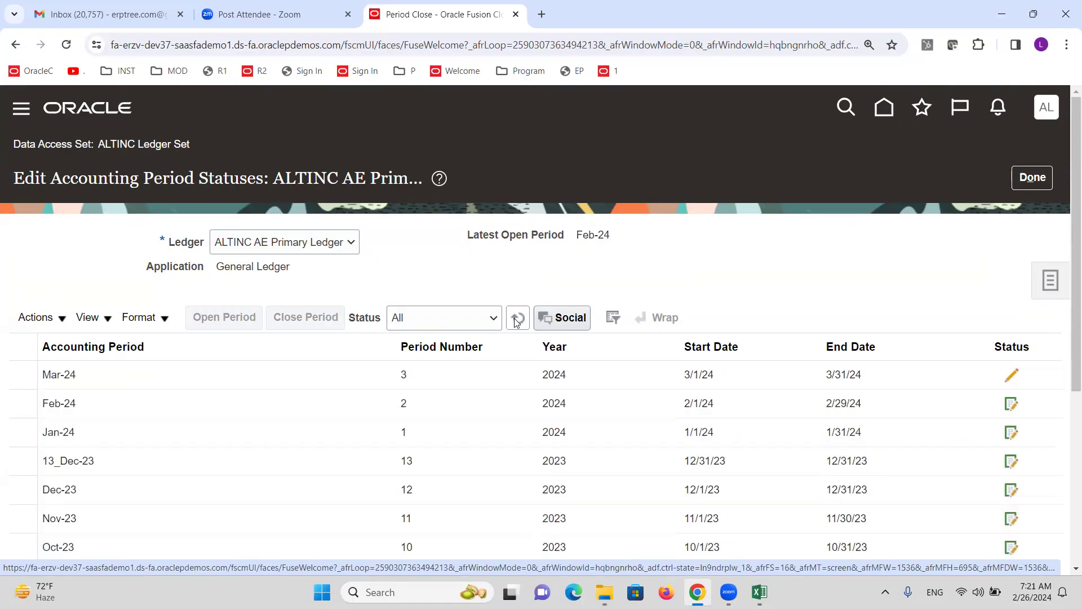
click(1032, 177)
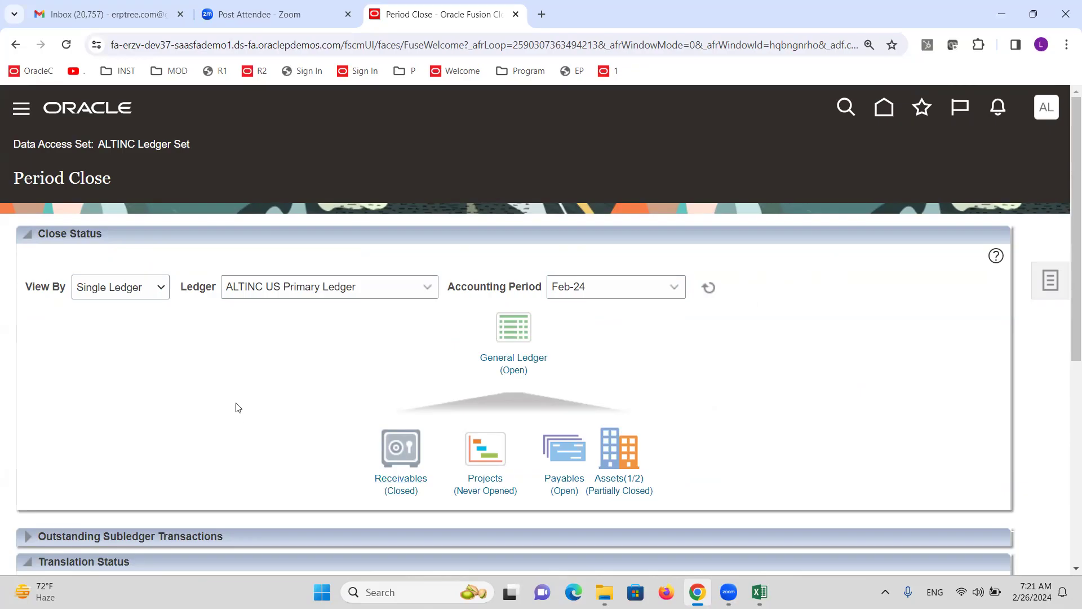
key(alt+Tab)
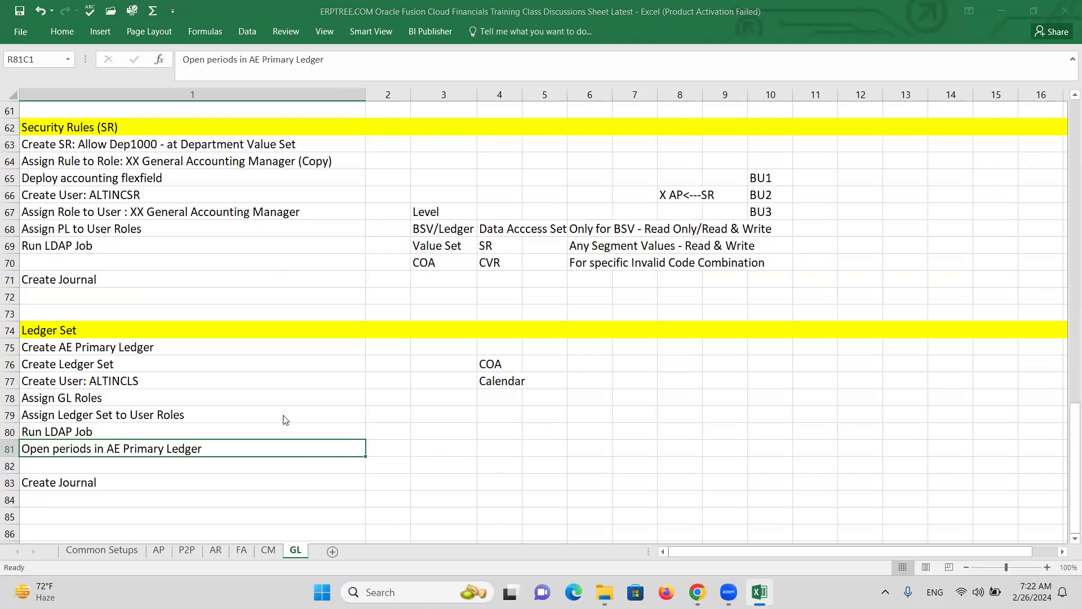
key(alt+Tab)
Use the Navigator to reach General Accounting > Journals
click(22, 108)
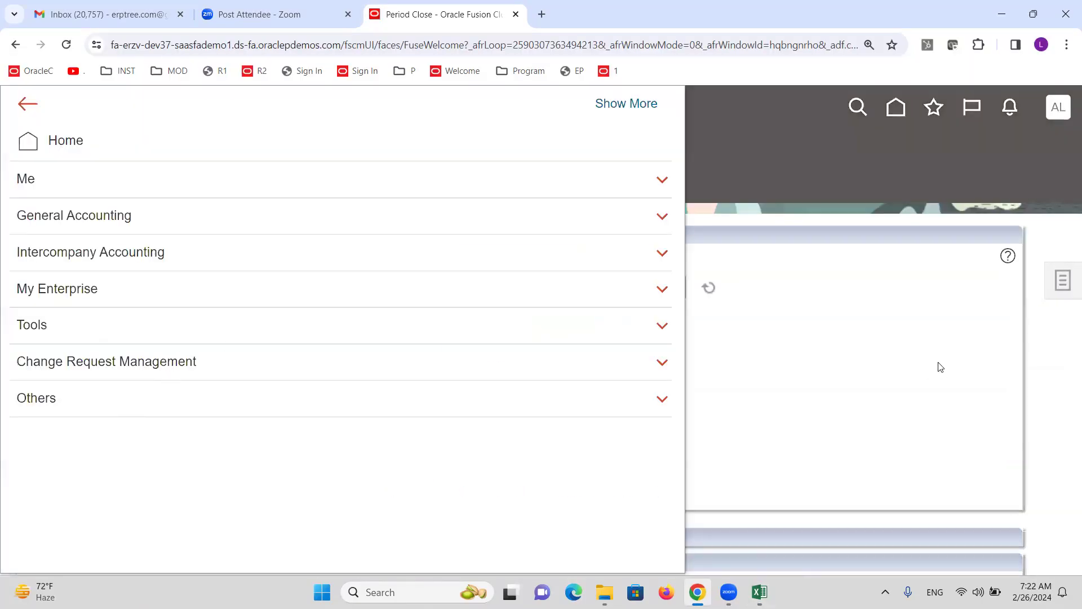
click(911, 332)
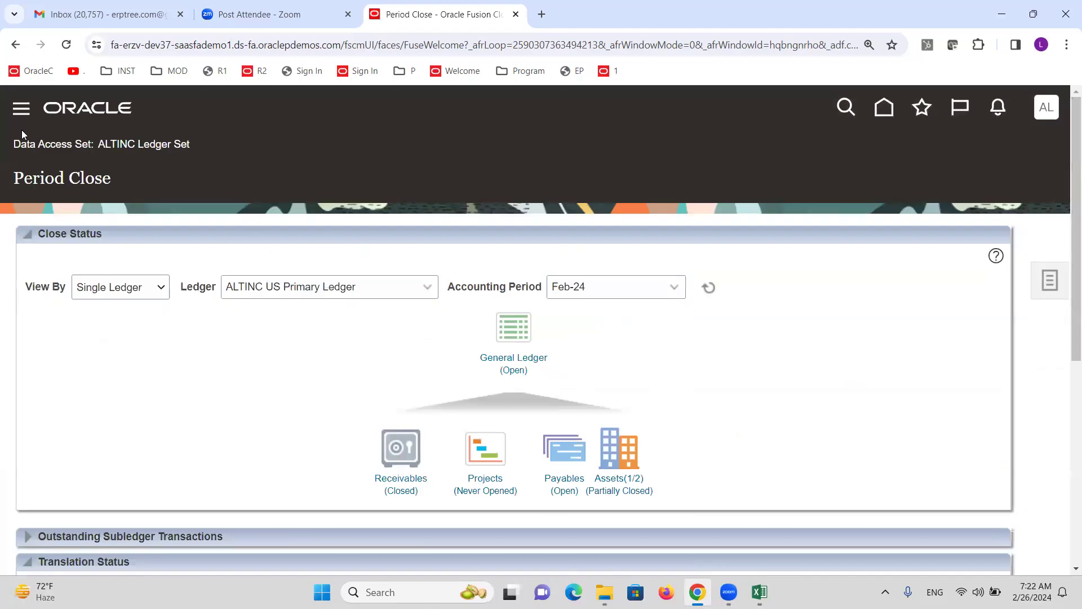
click(22, 108)
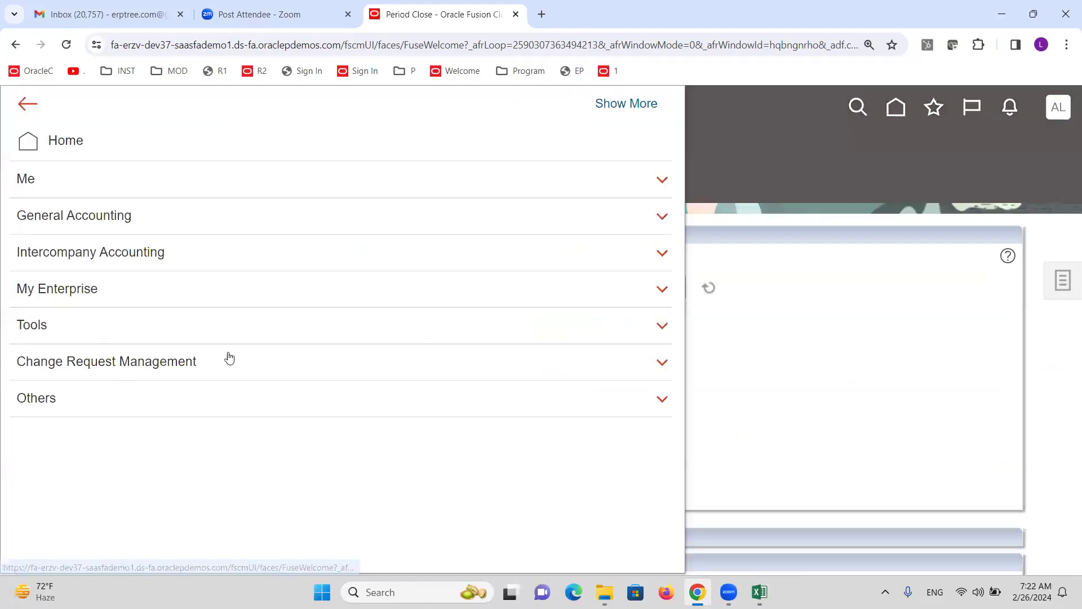
click(74, 217)
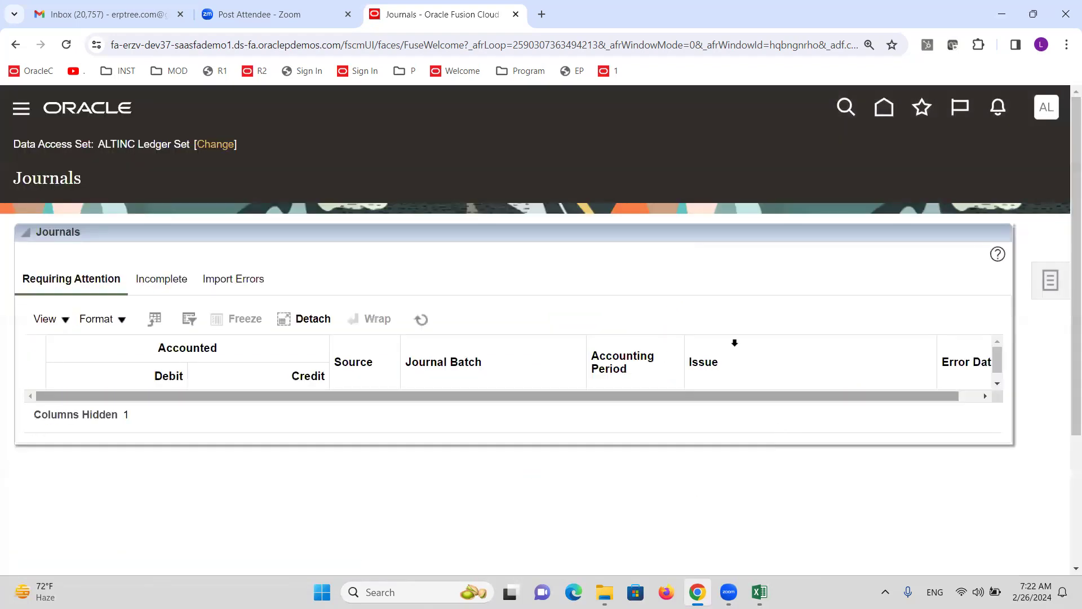
Start a journal with ALTINC AE Primary Ledger in AED selected, review it, then cancel
click(1052, 269)
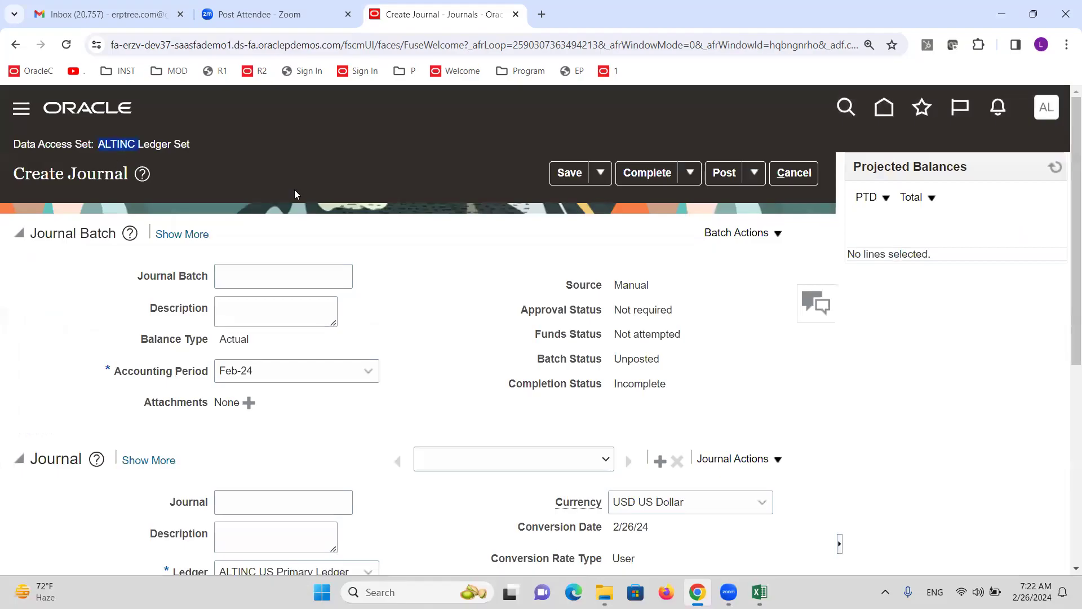
scroll(364, 208, down, 4)
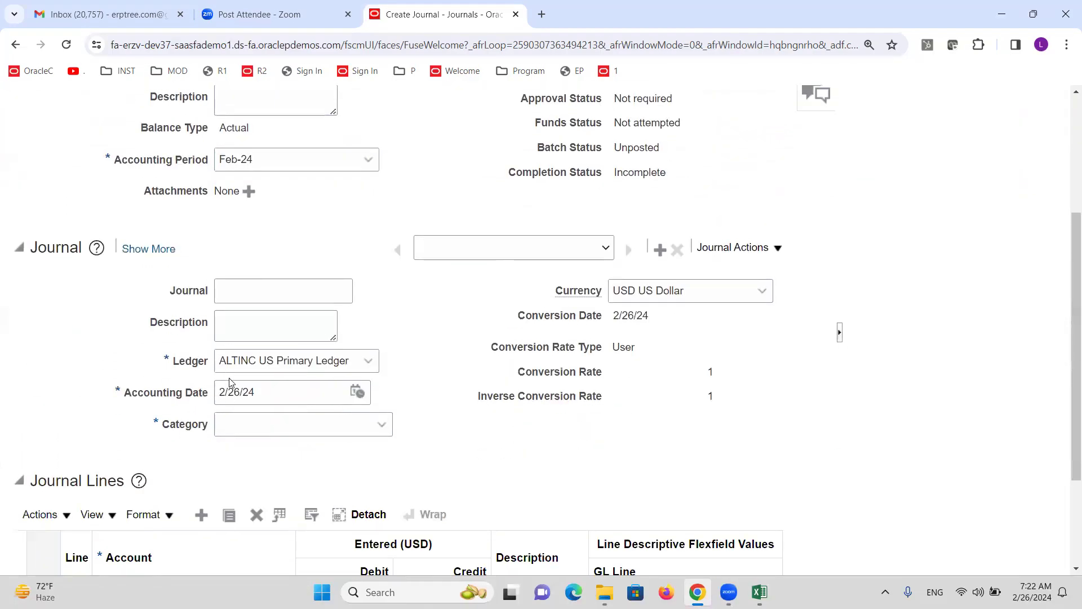
click(370, 362)
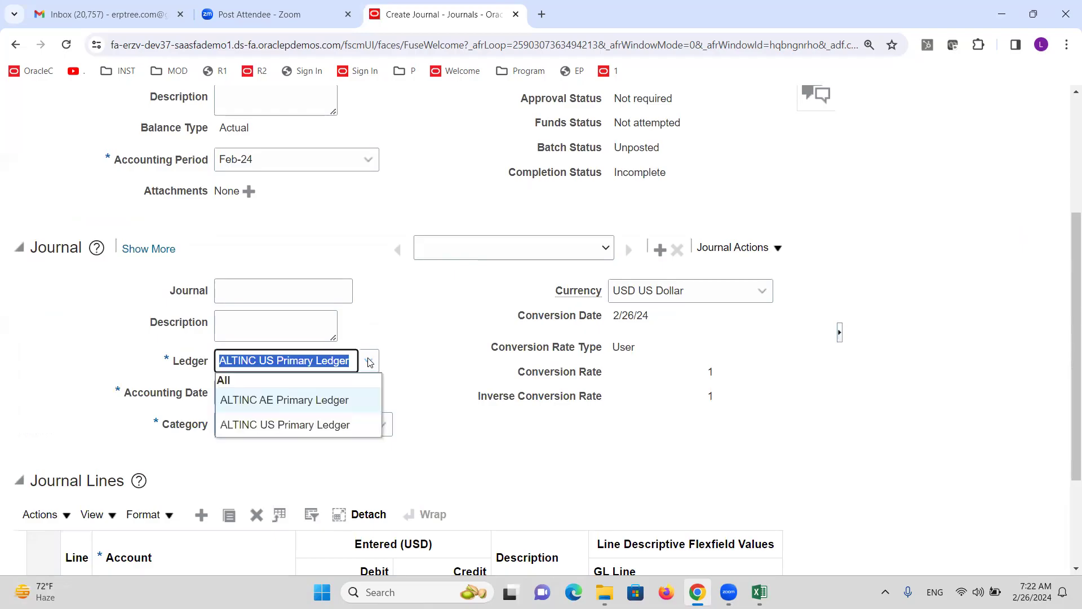
click(298, 401)
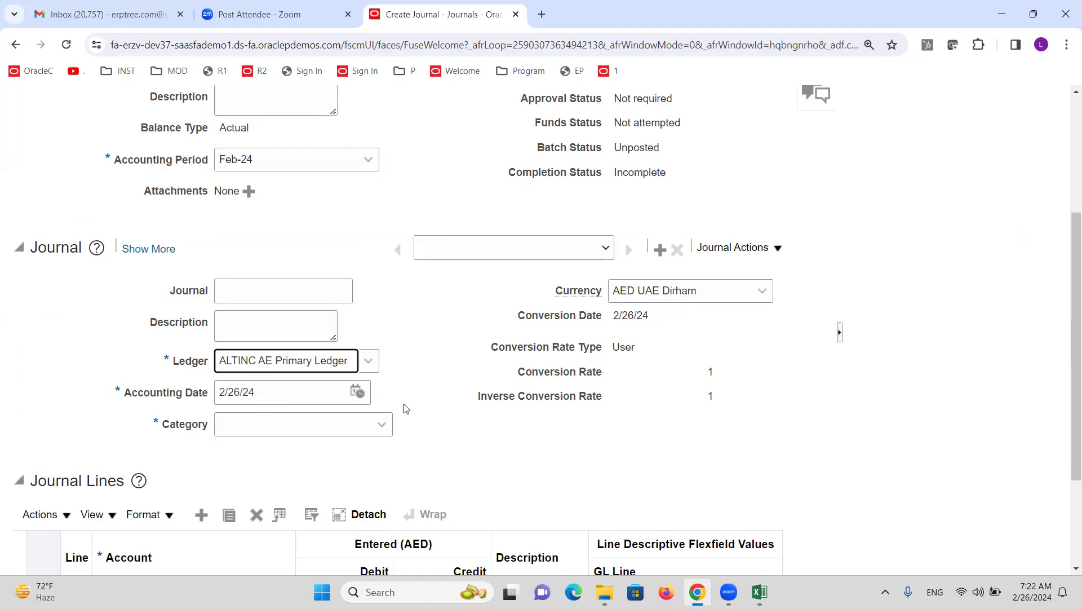
scroll(406, 409, down, 3)
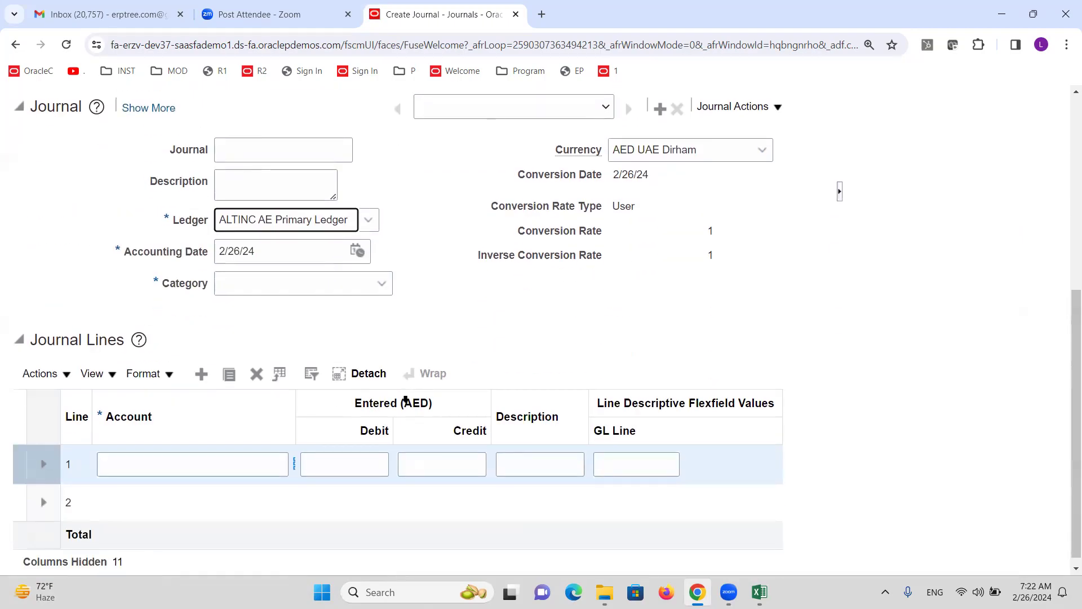
scroll(406, 400, up, 5)
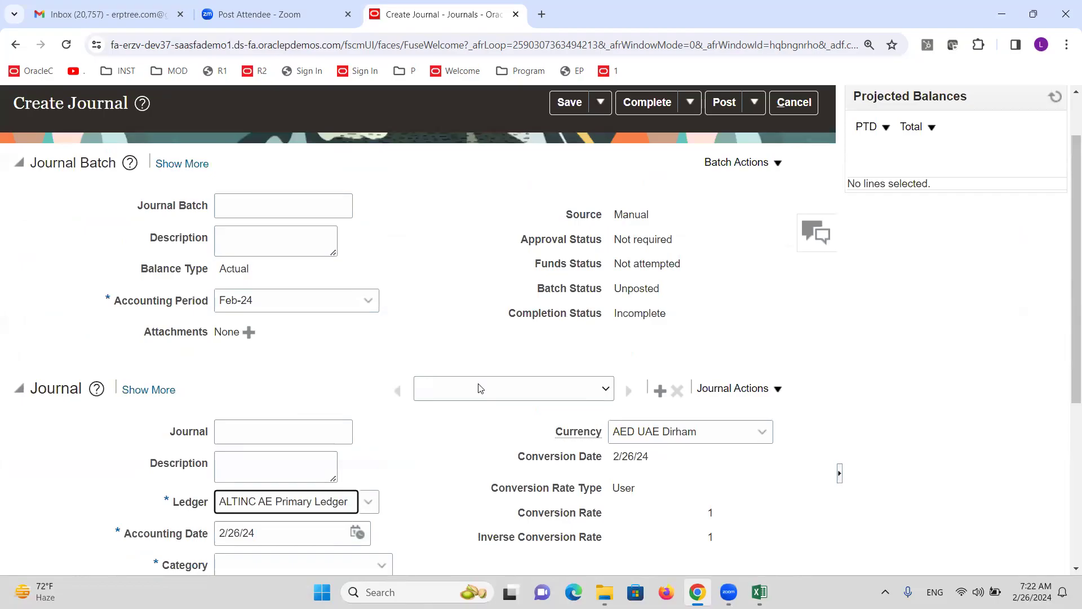
scroll(408, 389, up, 2)
click(795, 174)
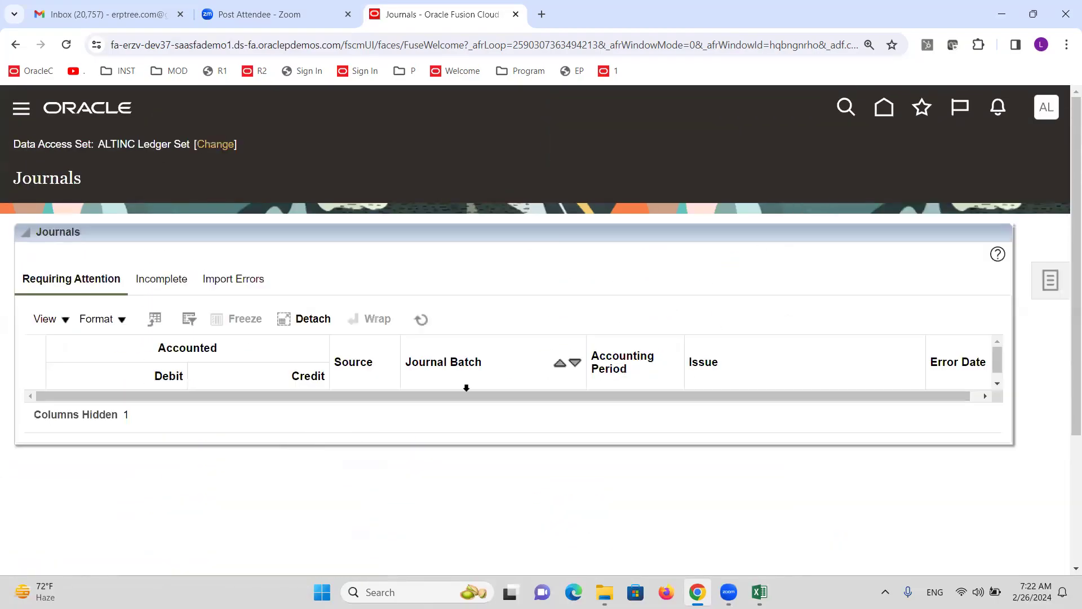
click(760, 592)
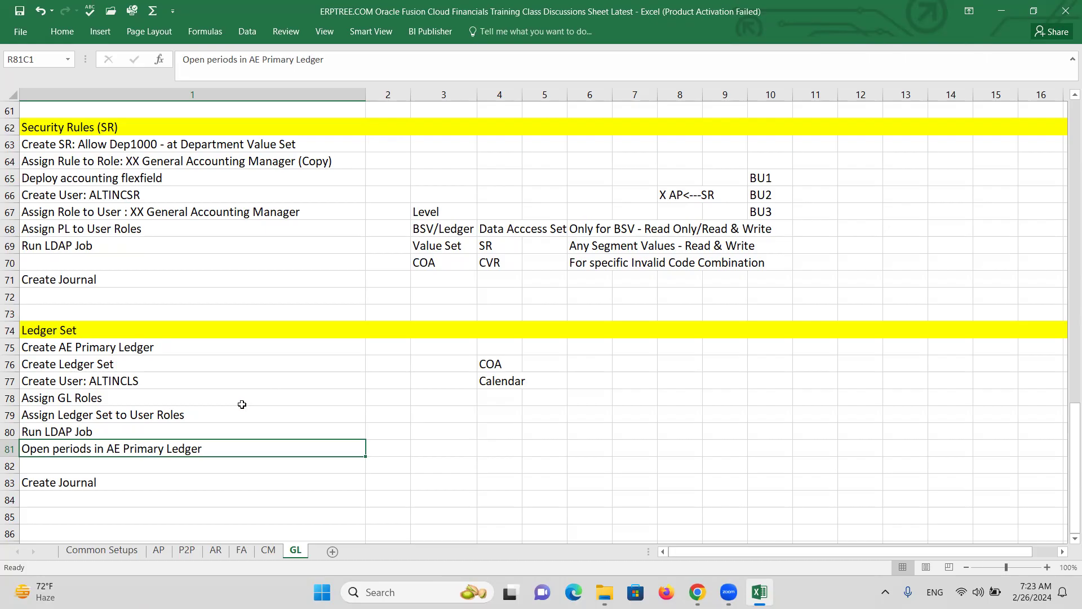
drag(496, 361, 510, 376)
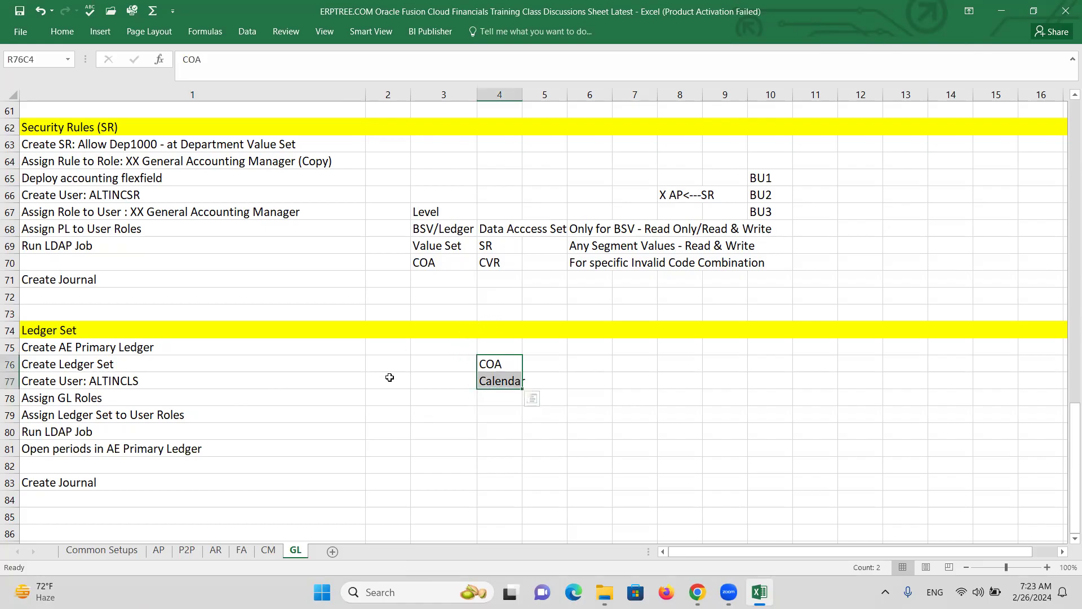
click(389, 378)
scroll(234, 387, up, 15)
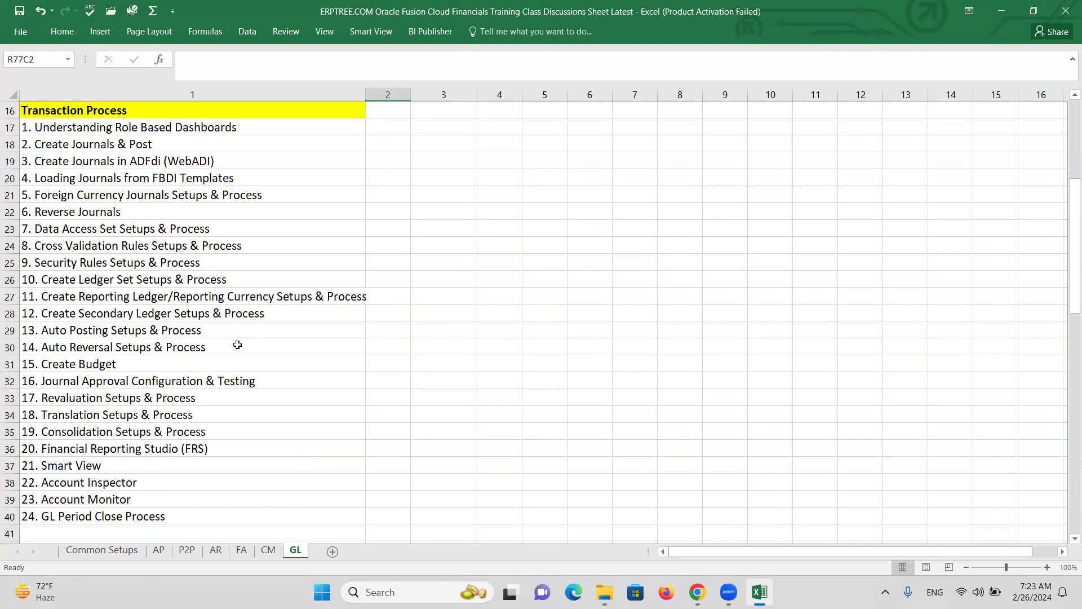
scroll(239, 344, down, 1)
click(83, 212)
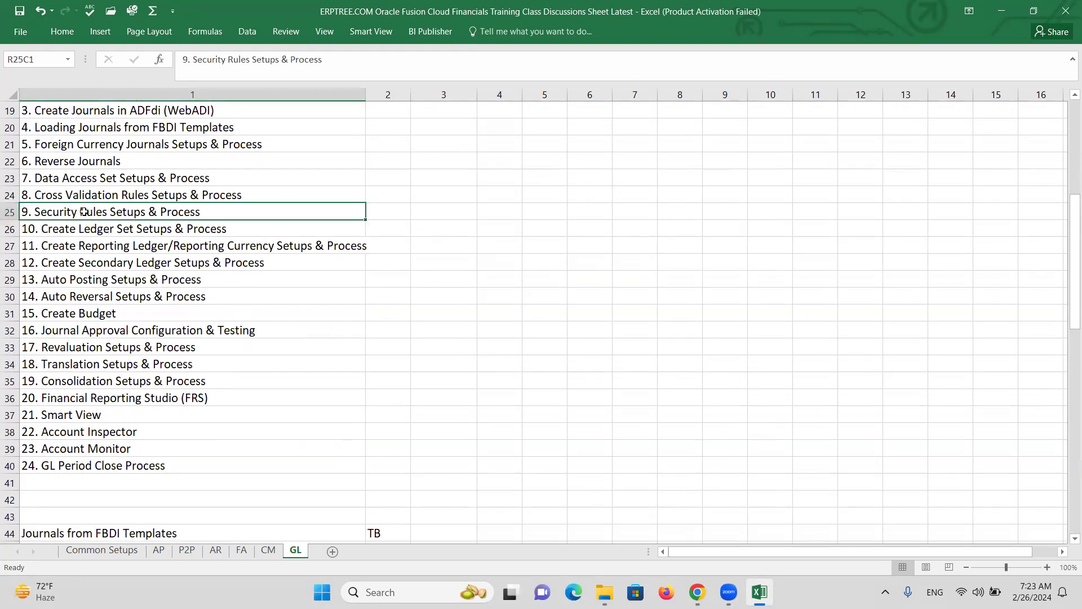
click(128, 230)
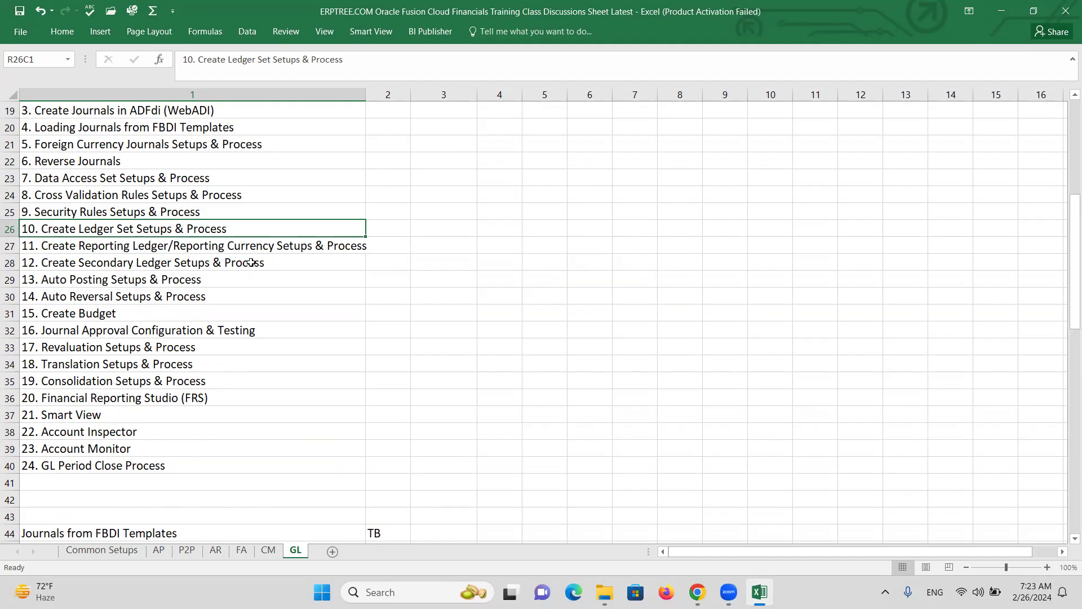
key(alt+Tab)
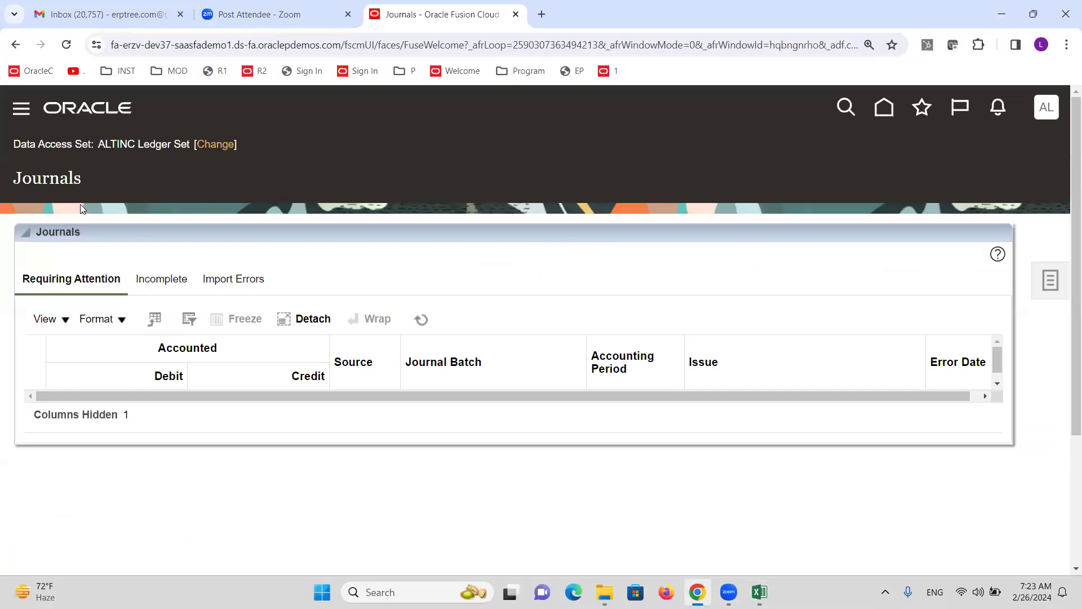
Highlight the data access set name, start a journal, view its ledger list, then cancel
drag(99, 142, 188, 137)
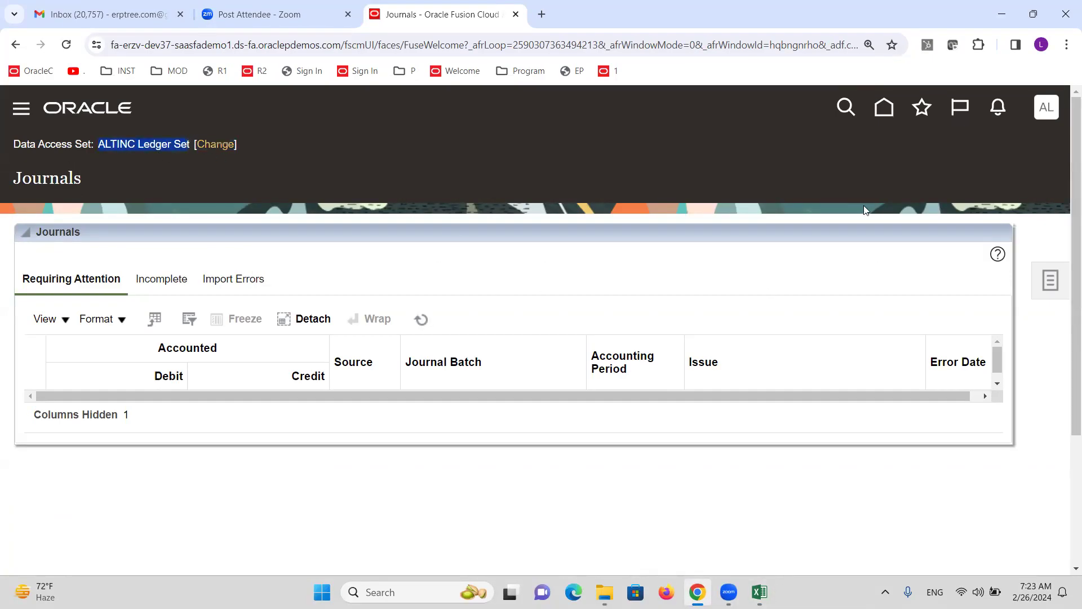
click(1045, 281)
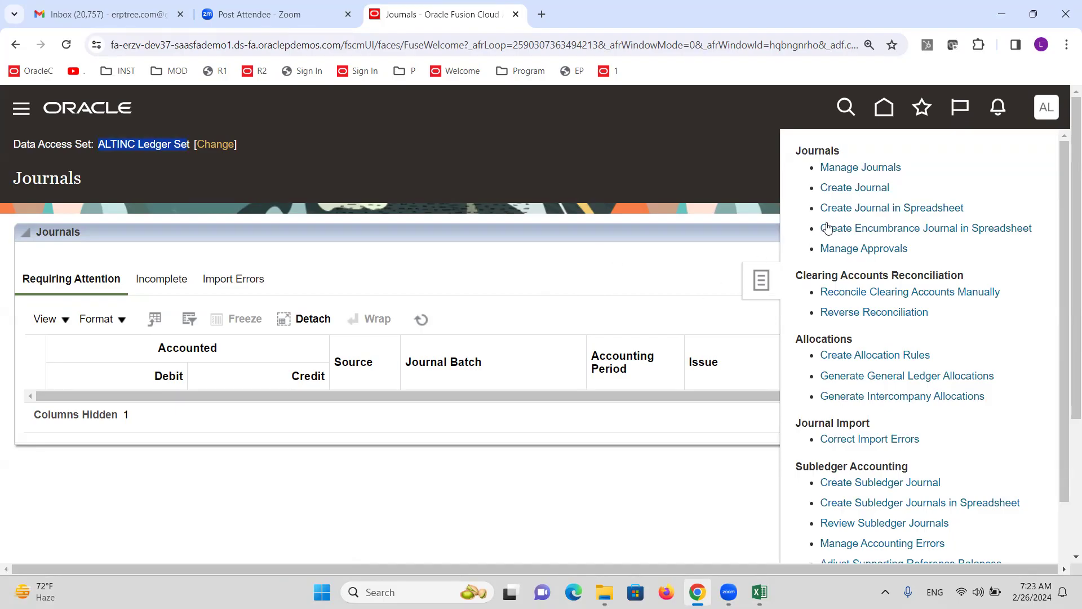
click(851, 188)
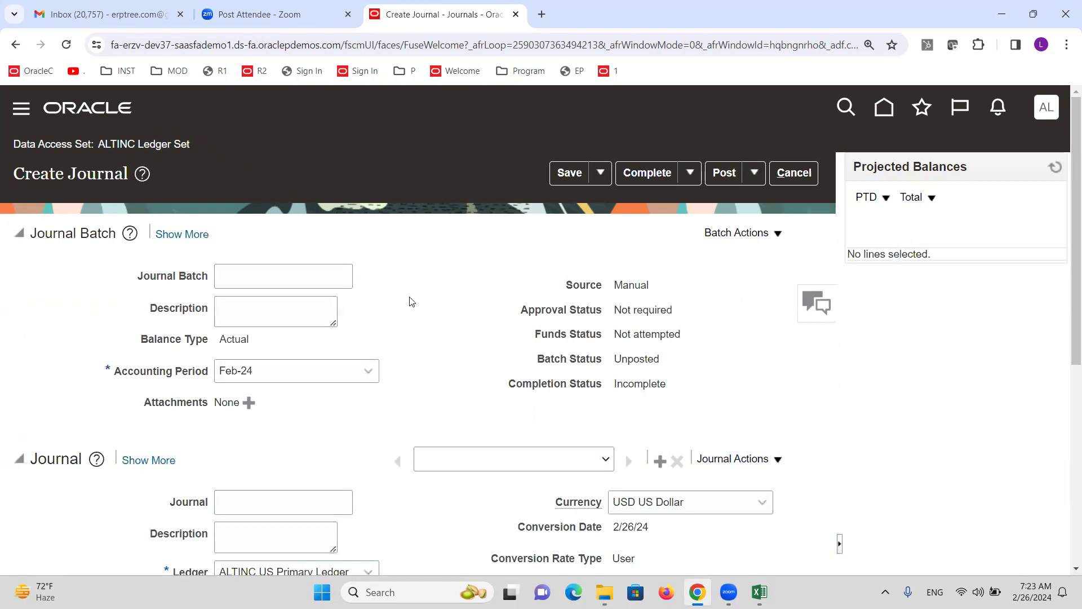
scroll(404, 300, down, 3)
click(369, 361)
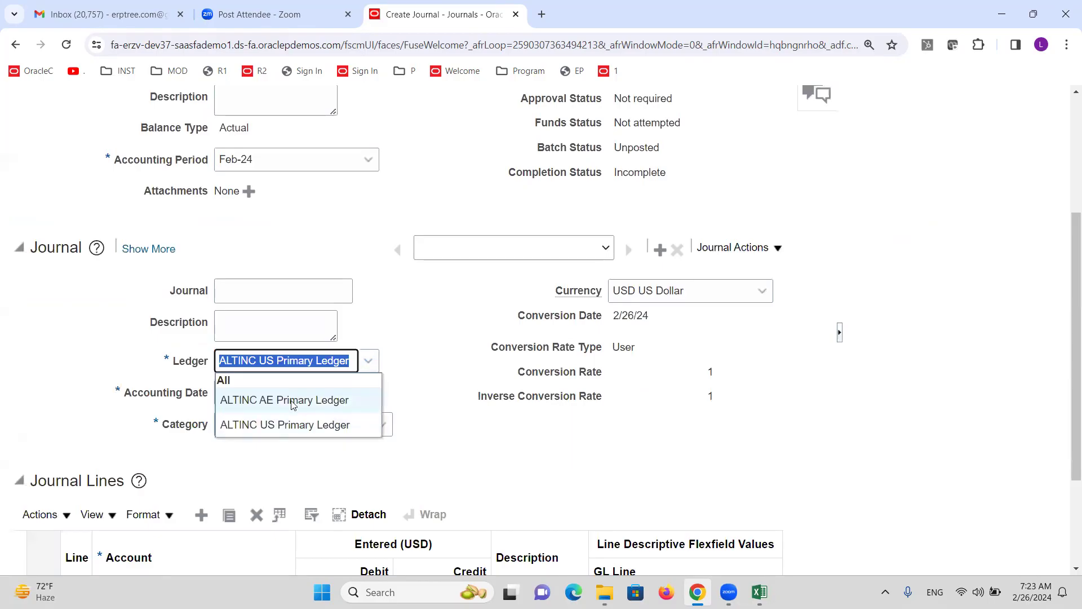
scroll(428, 338, up, 3)
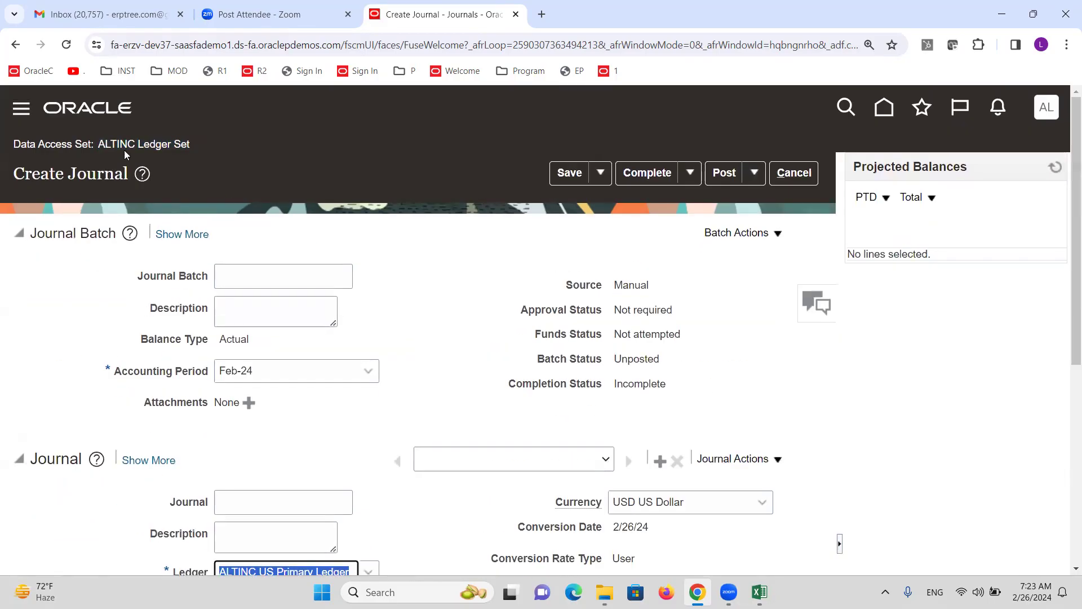
click(153, 146)
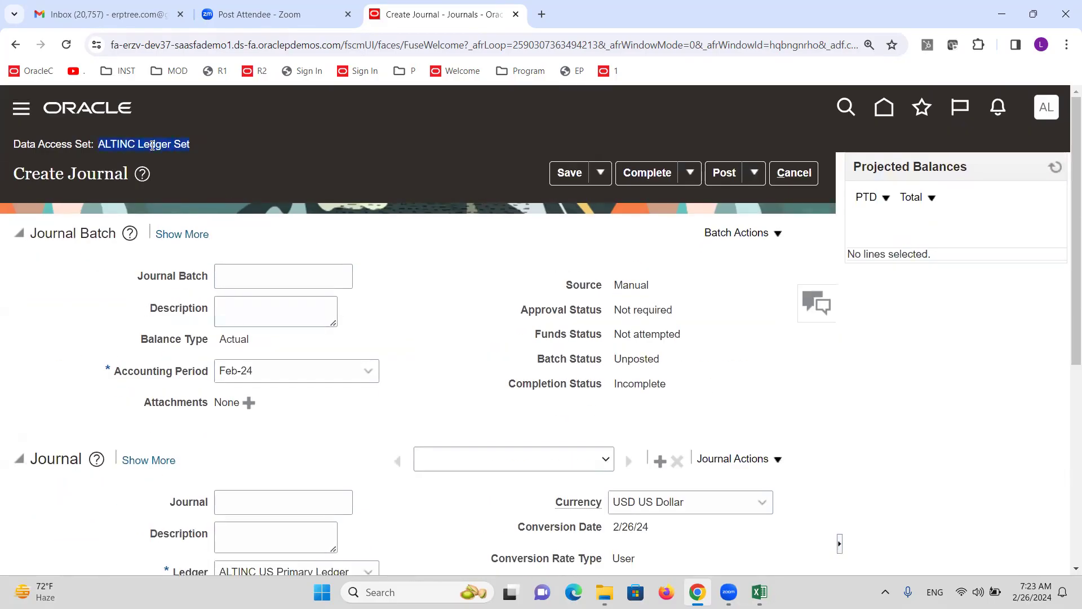
click(794, 172)
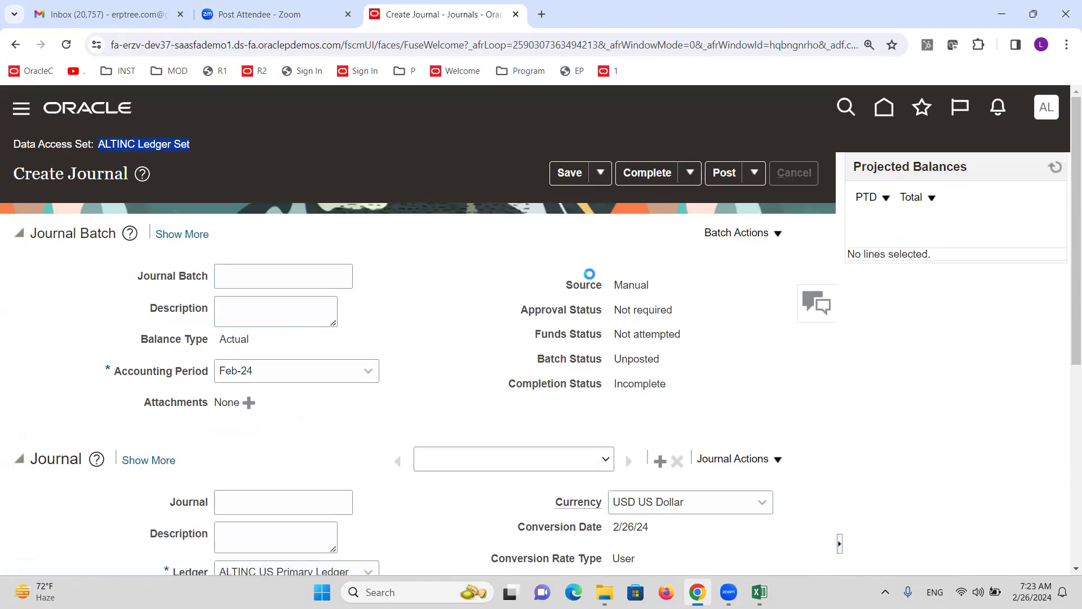
Keep ALTINC Ledger Set as the data access set and start a new journal
click(218, 145)
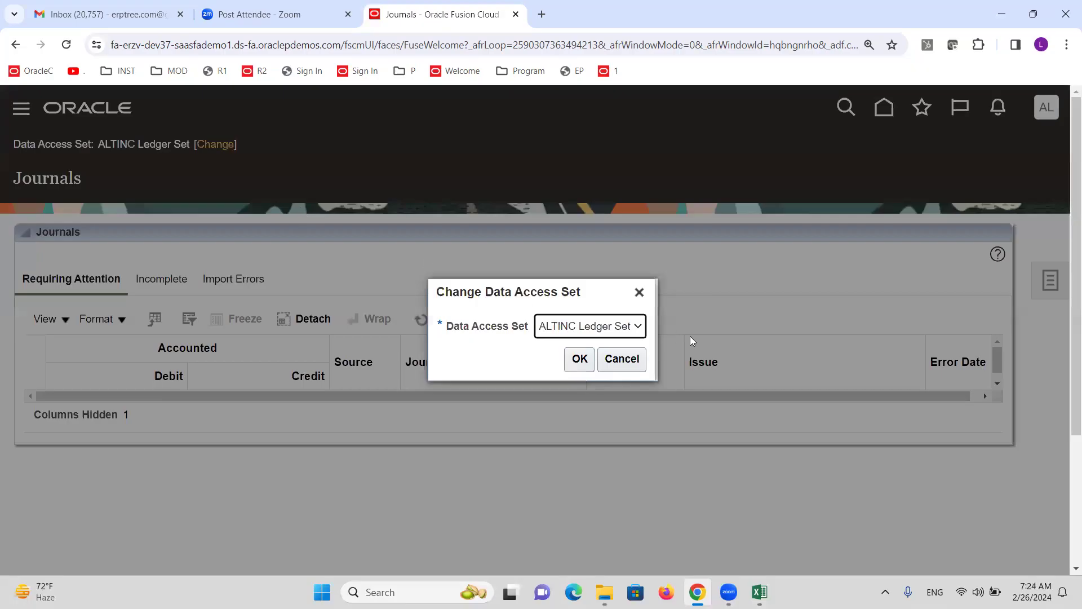
click(640, 292)
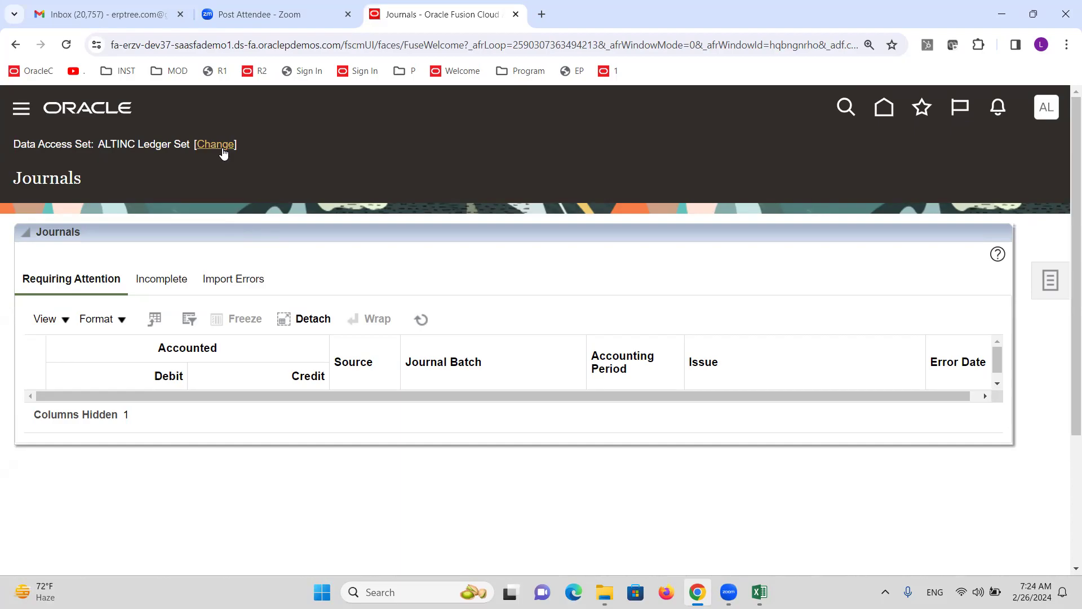
click(1054, 292)
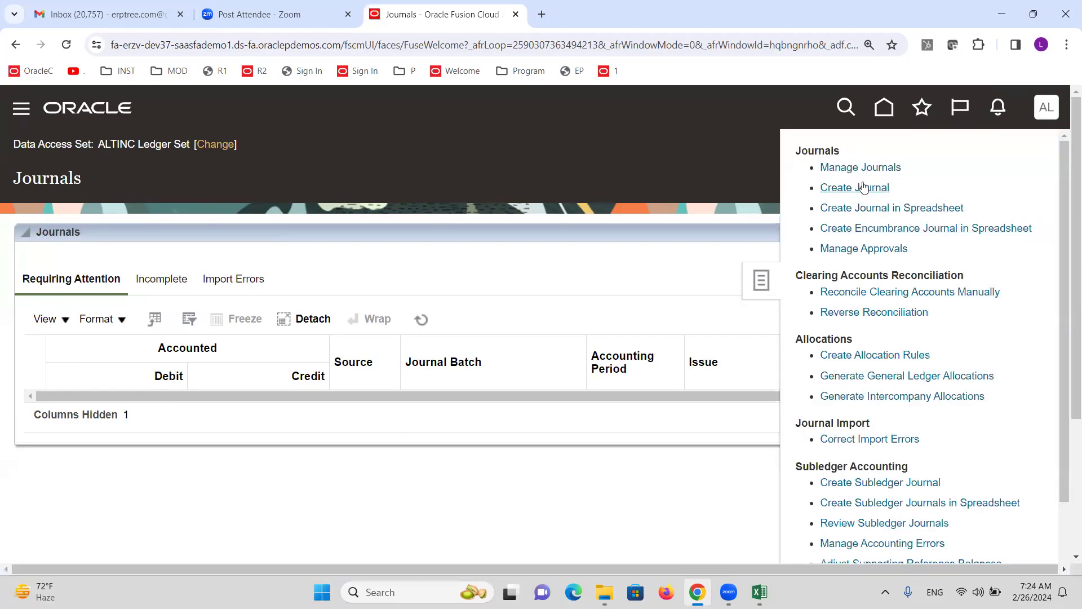
click(865, 187)
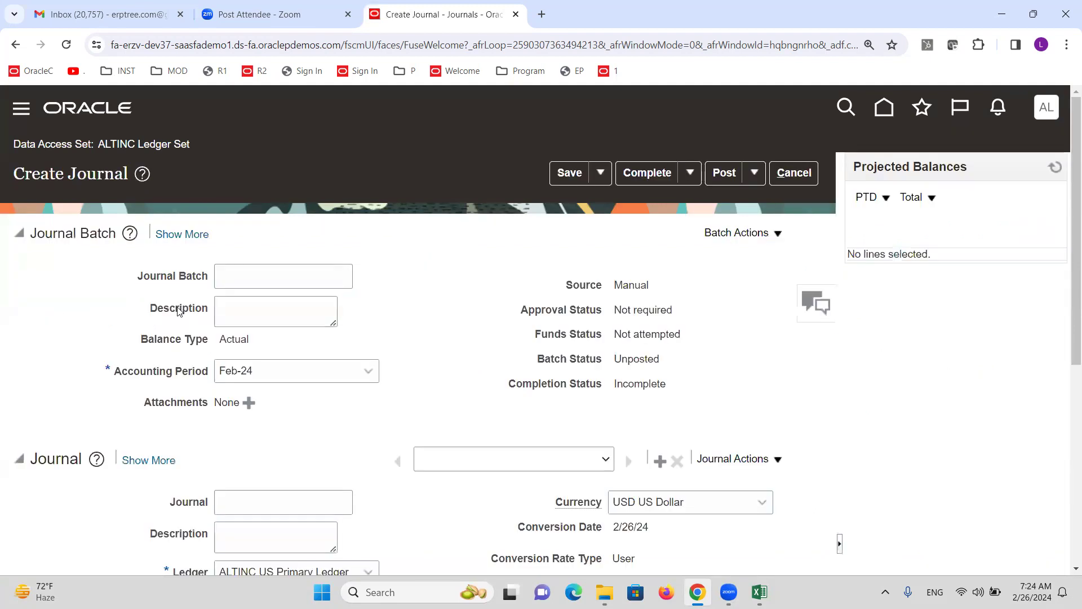
Review the blank journal, then refresh the Journals requiring attention table
scroll(177, 311, down, 6)
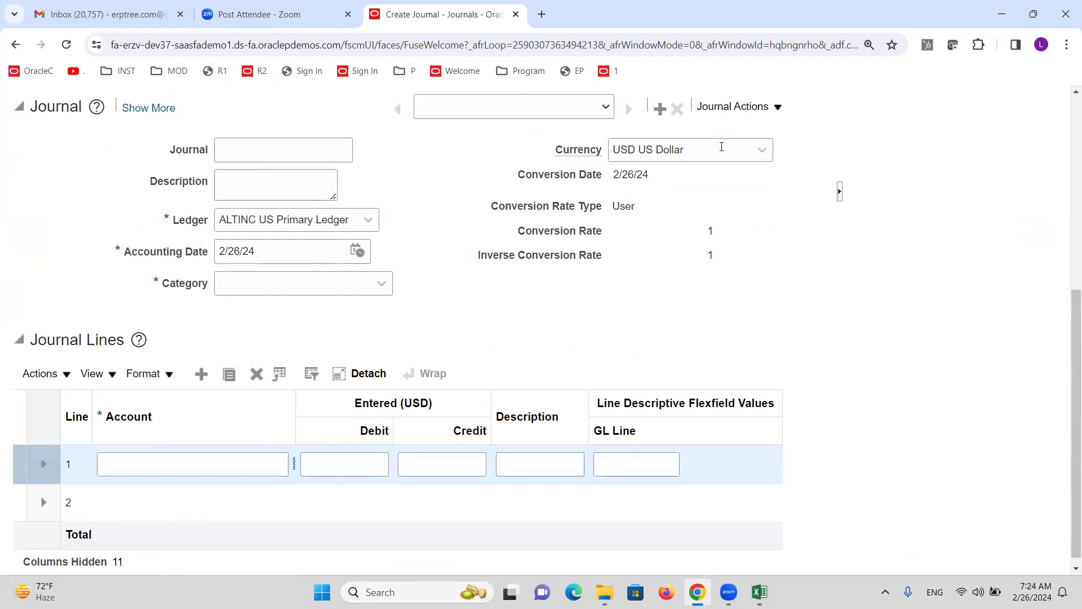
scroll(211, 423, up, 6)
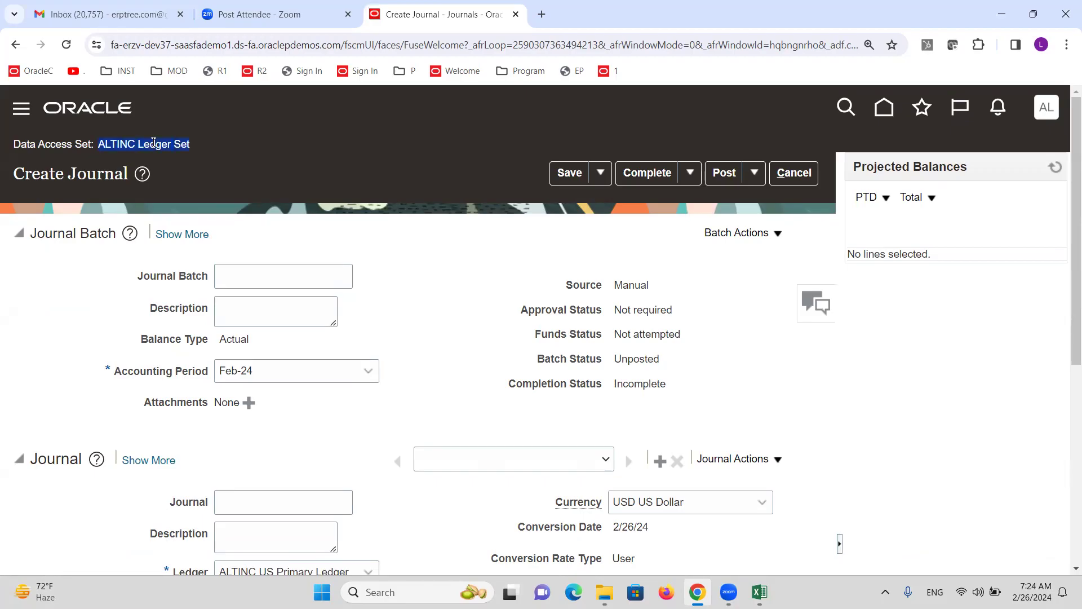
scroll(241, 338, down, 4)
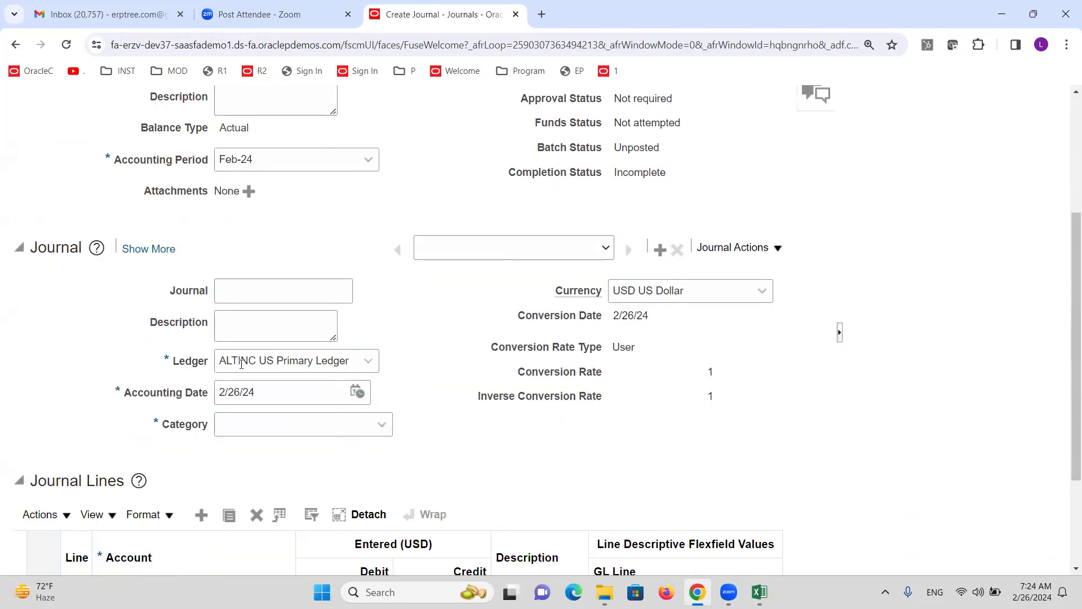
scroll(241, 364, up, 4)
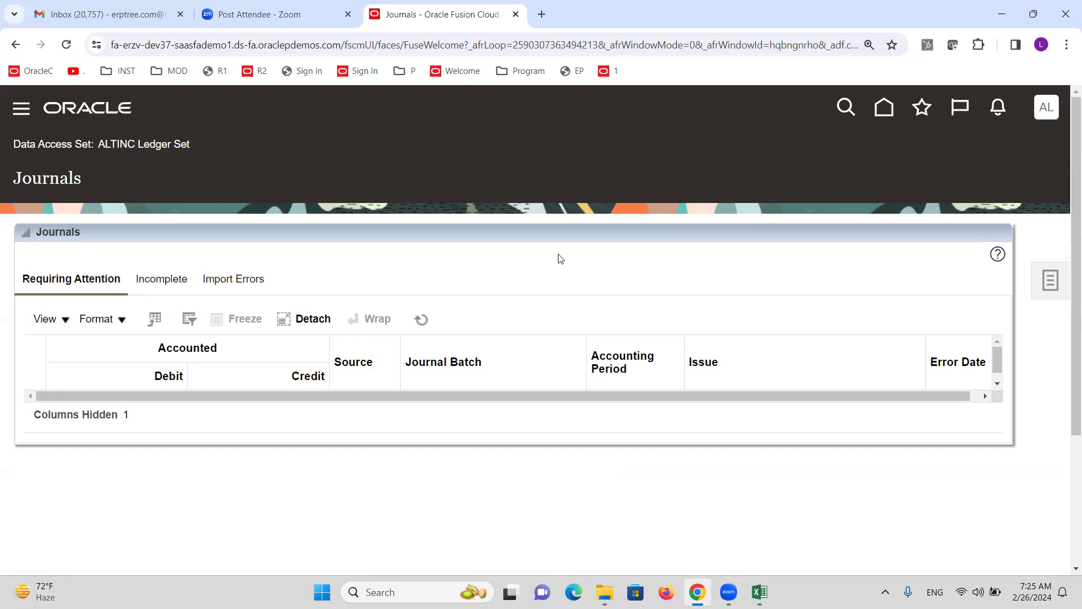
click(356, 101)
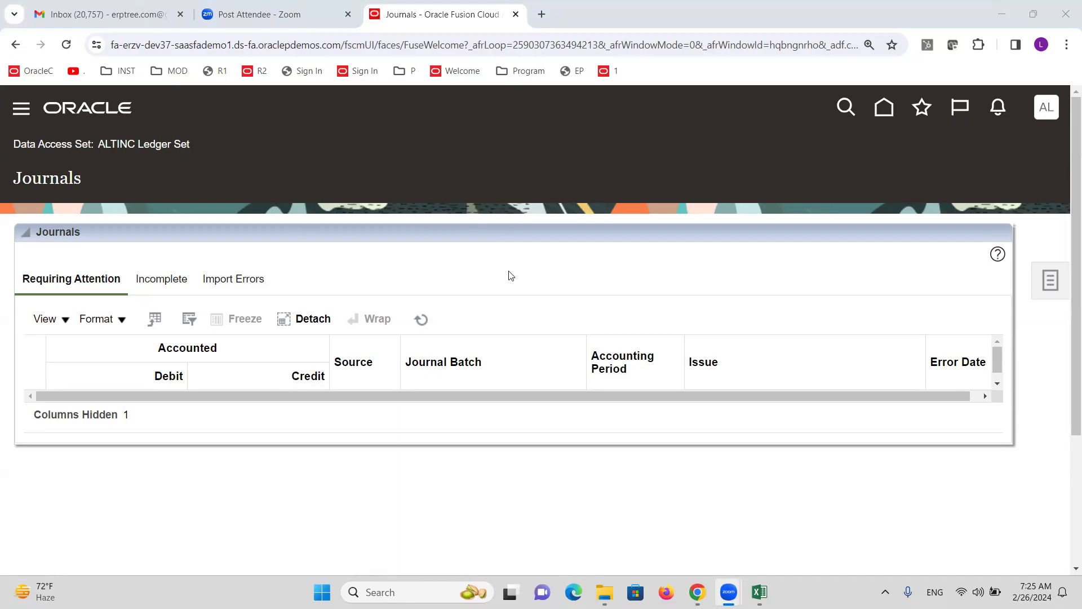
click(422, 319)
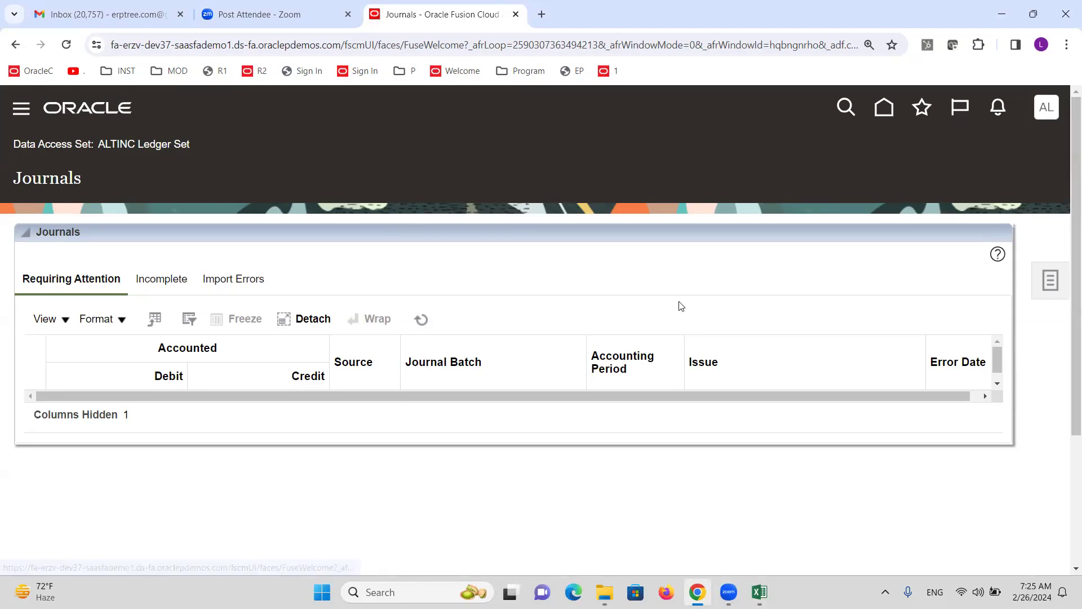
Sign back in as the original user and open Setup and Maintenance from Settings and Actions
click(1012, 149)
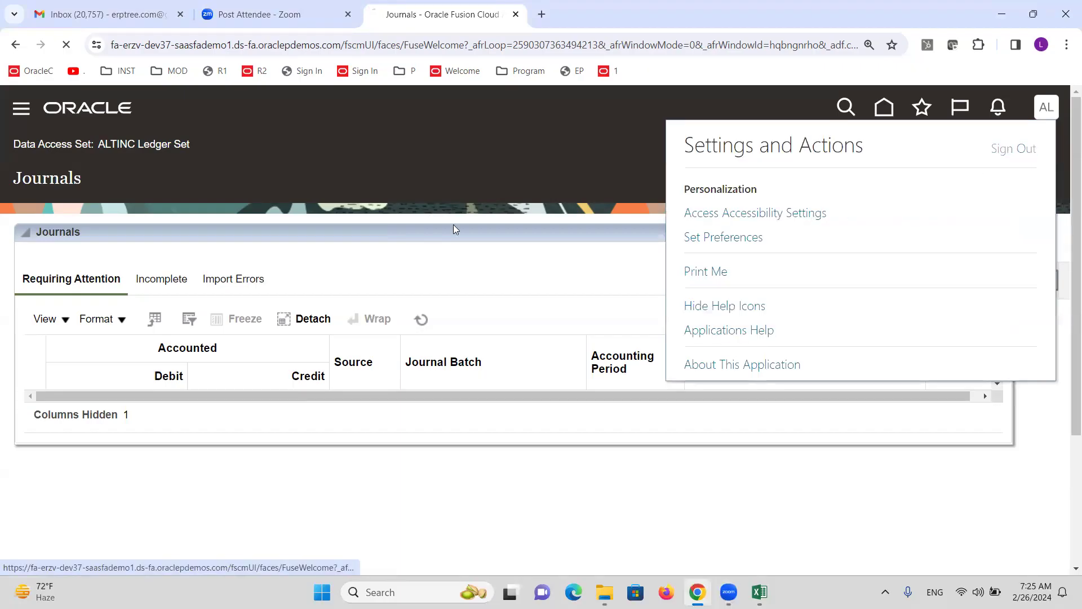
click(513, 374)
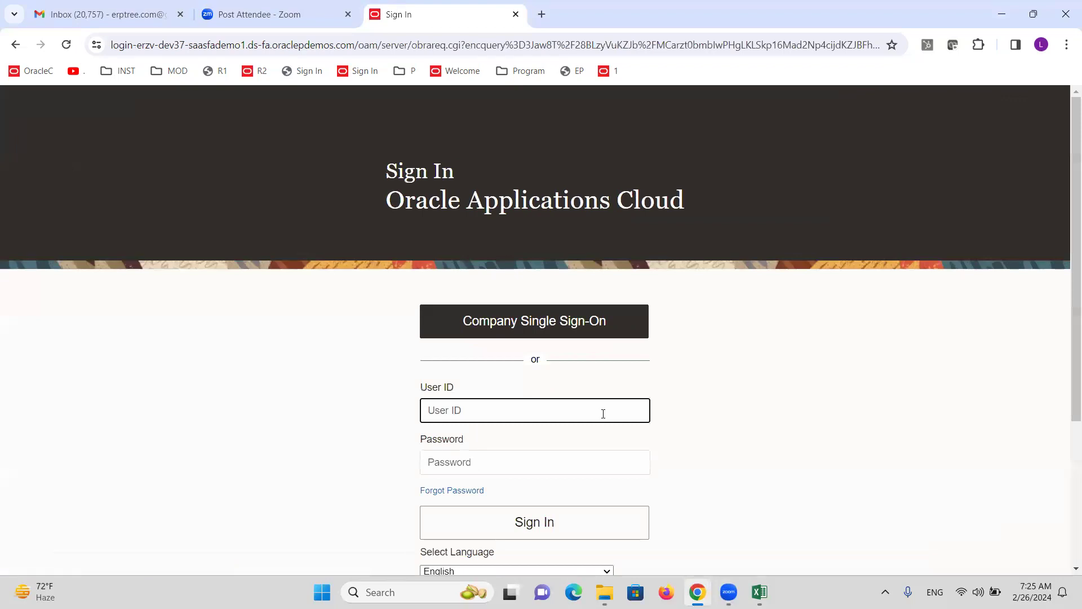
text(ALTI)
text(NC)
key(Tab)
text(*)
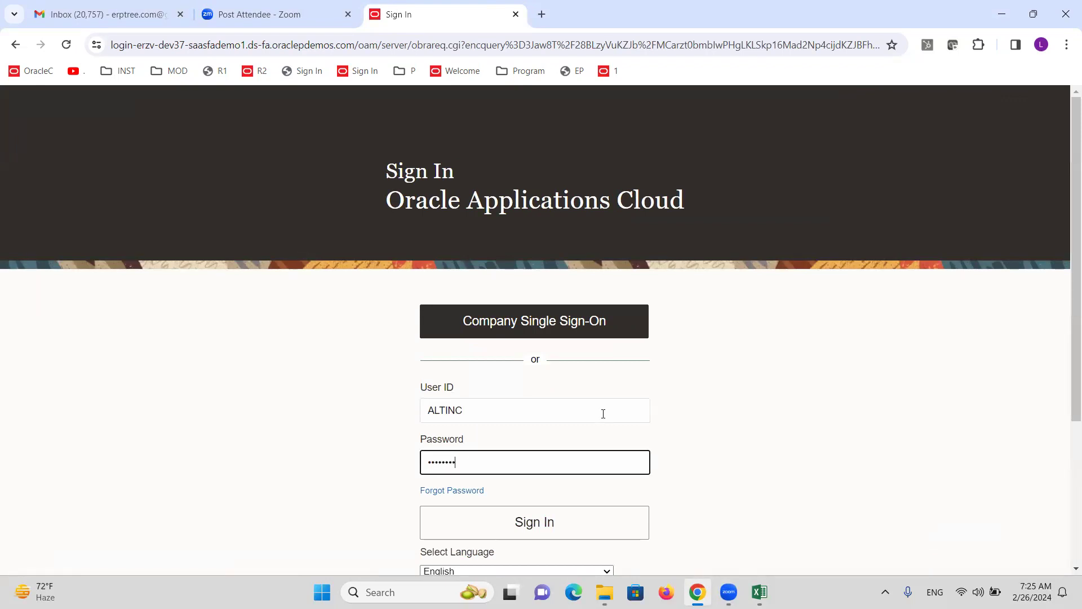
key(Return)
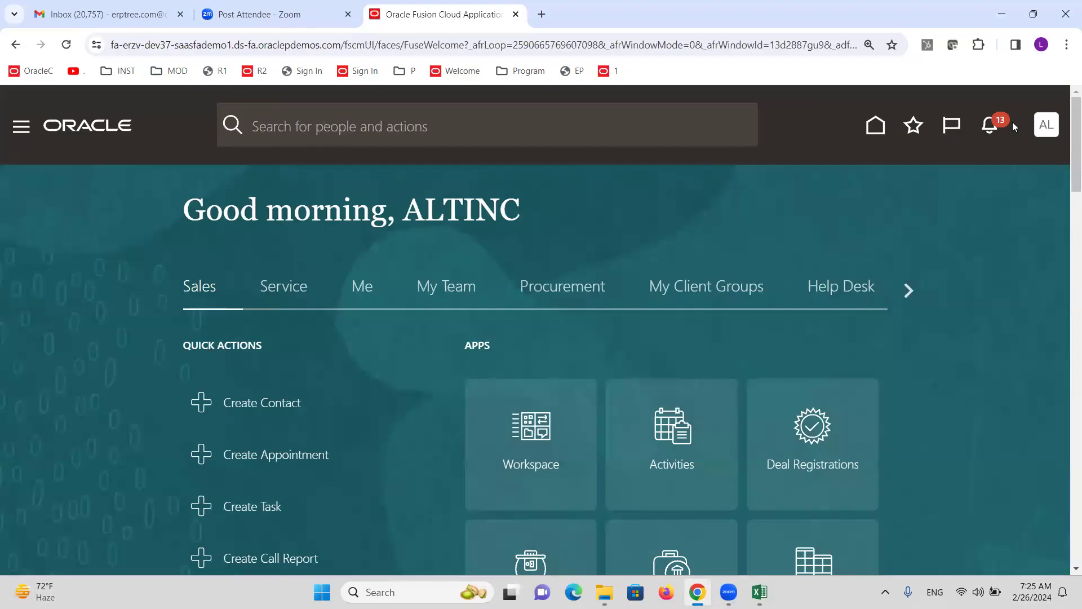
click(1047, 134)
click(748, 387)
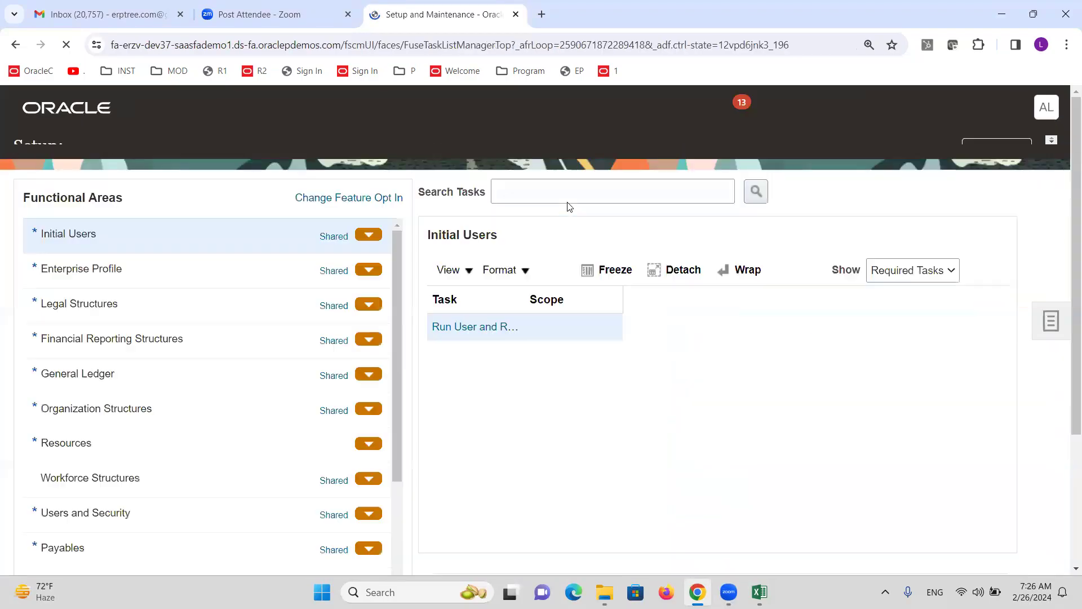
Search the setup tasks for OPEN and choose to select another primary ledger for Open First Period
click(559, 211)
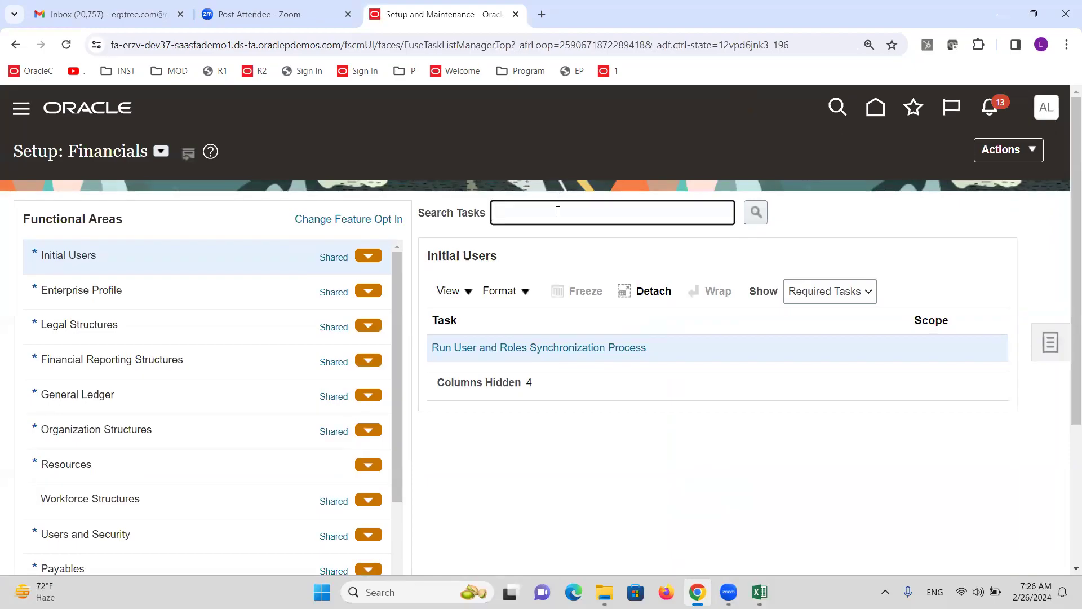
text(OPEN)
key(Return)
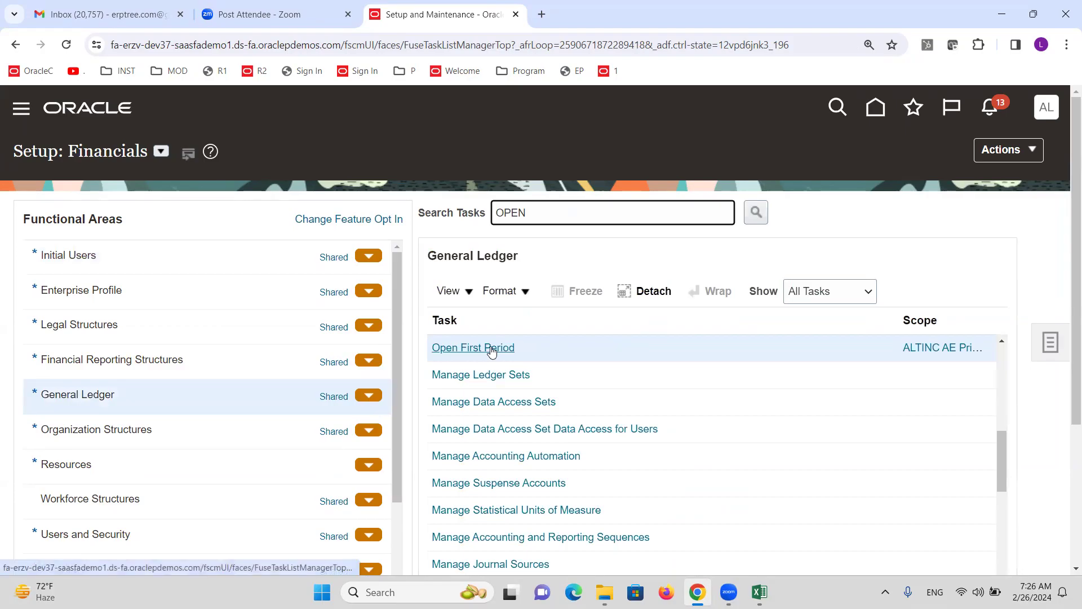
click(916, 347)
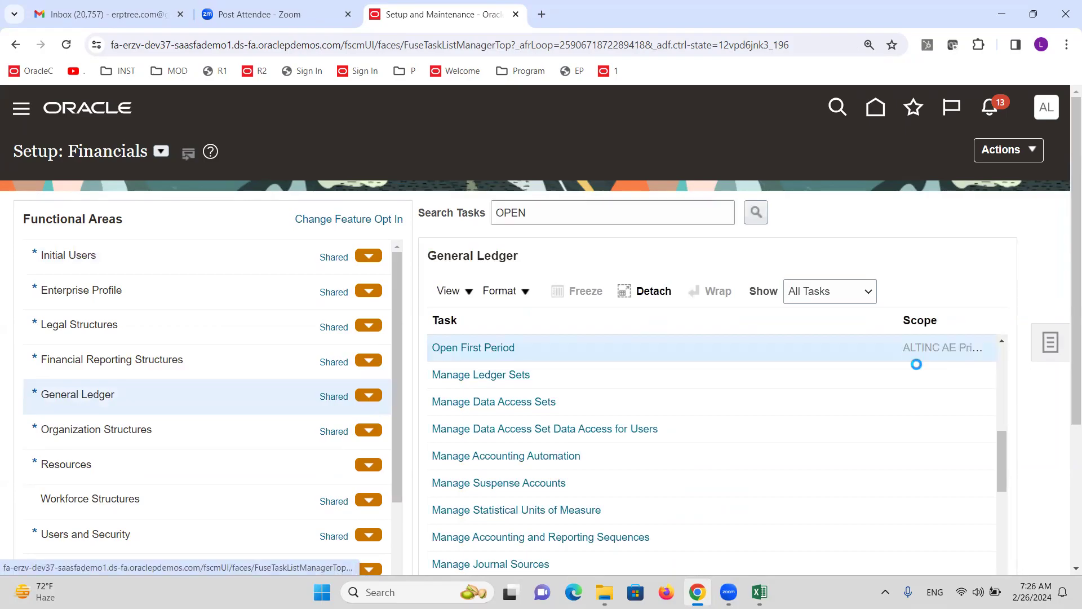
click(604, 361)
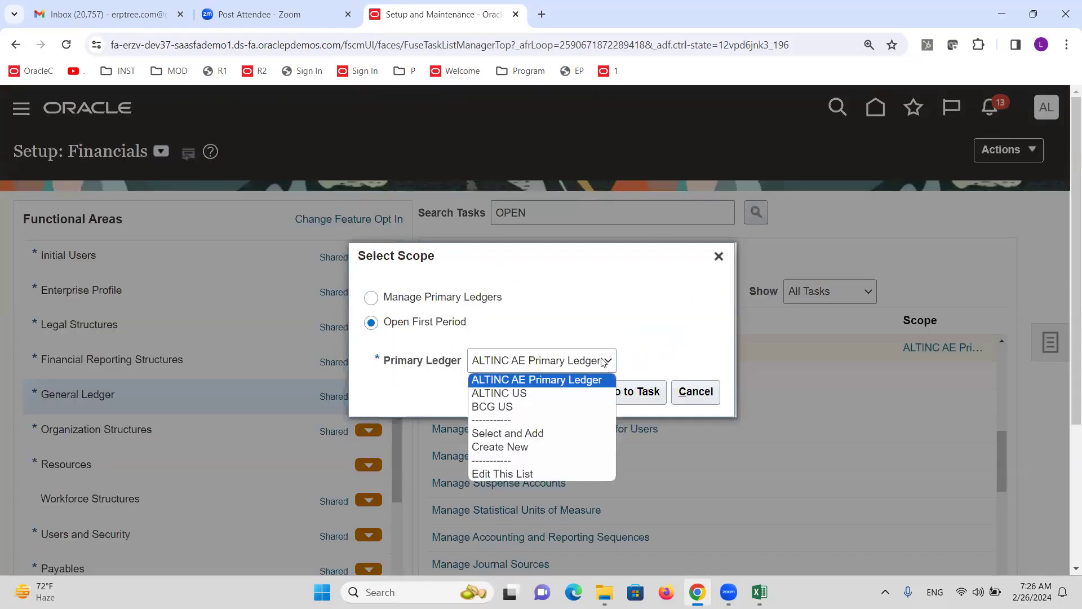
click(530, 433)
click(593, 392)
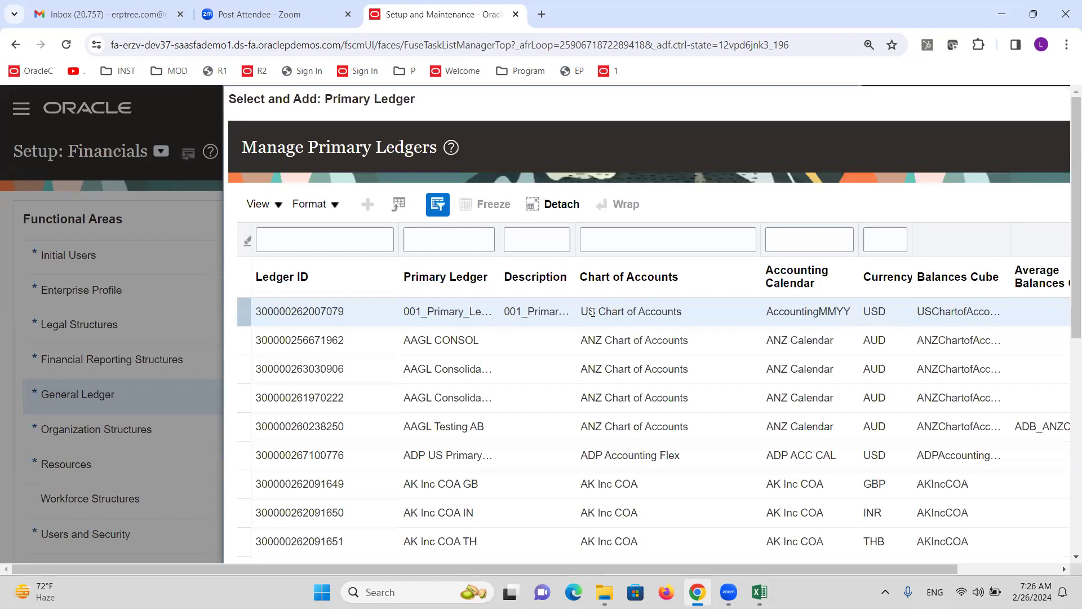
Filter ledgers by 'ALT' and pick the ALTINC US Primary Ledger as the scope
click(426, 243)
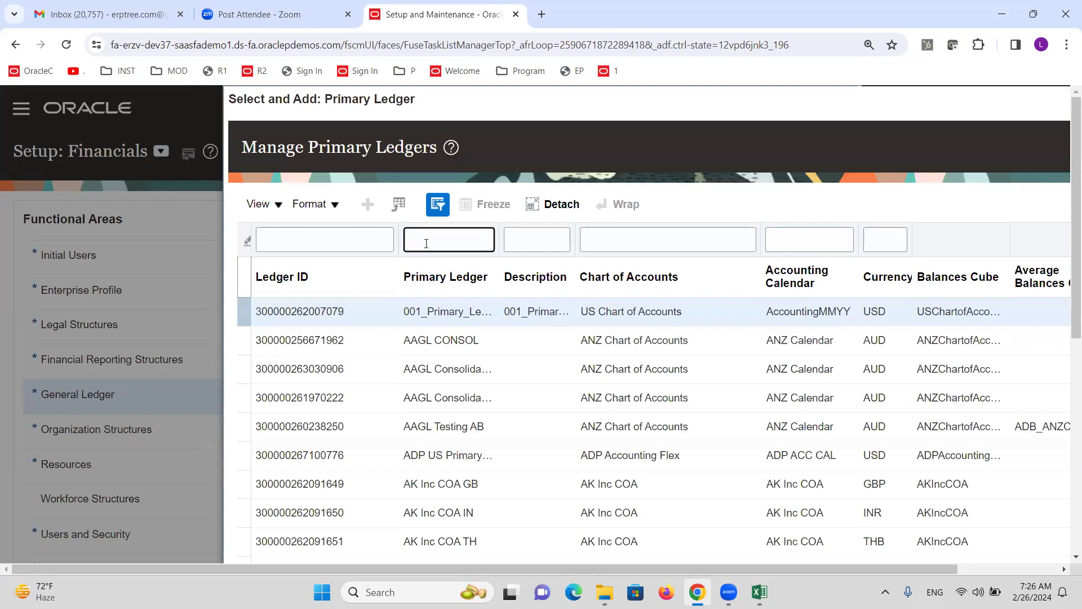
text(a)
key(BackSpace)
text(ALT)
key(Return)
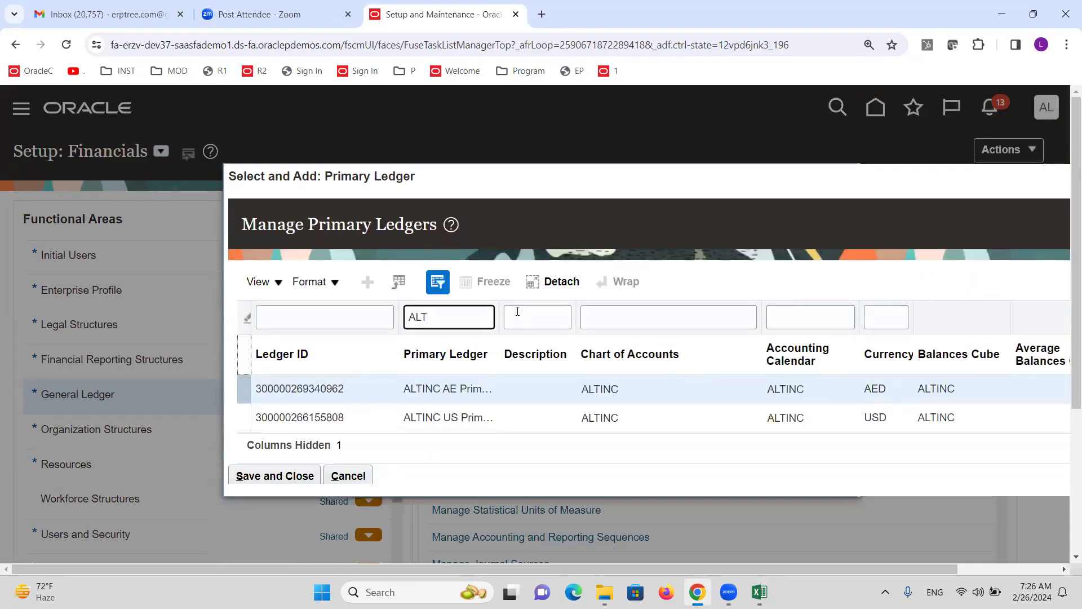
click(439, 394)
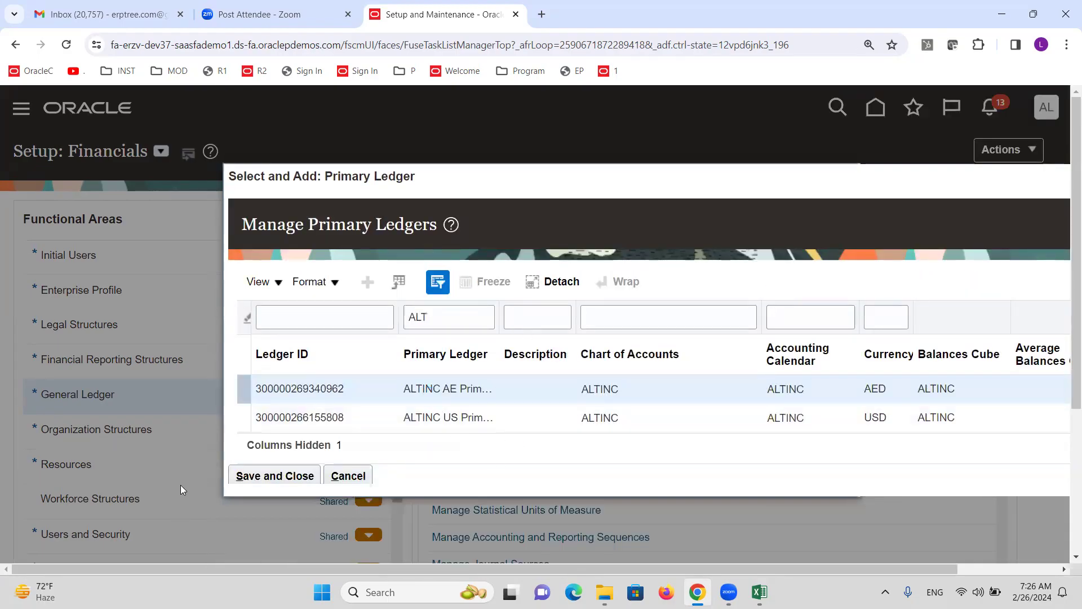
click(240, 476)
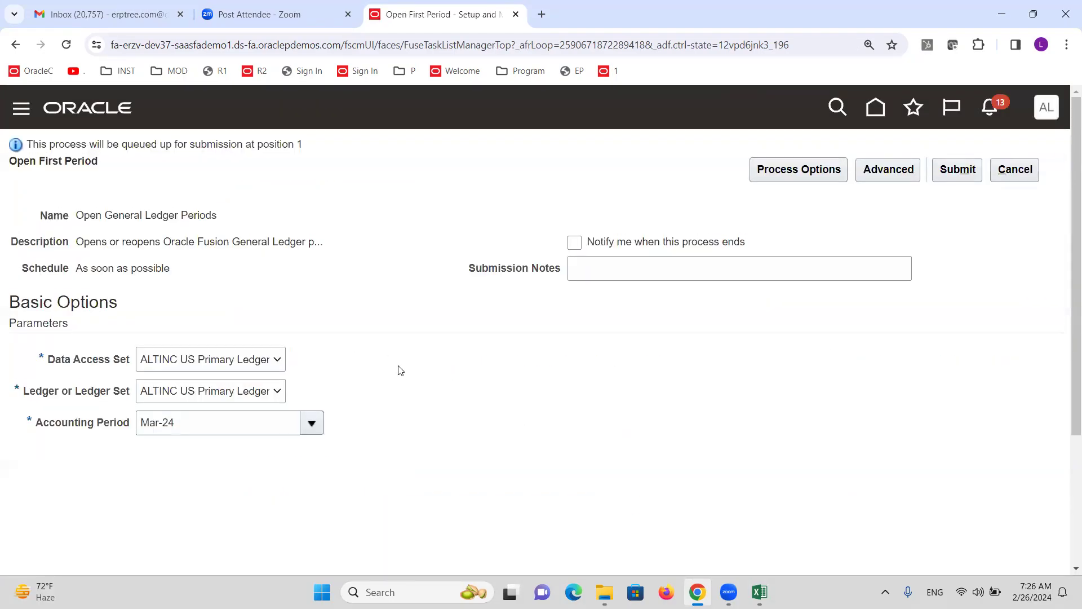
Review the Data Access Set and Ledger choices, keep ALTINC US Primary Ledger, then cancel the process
click(250, 361)
click(276, 393)
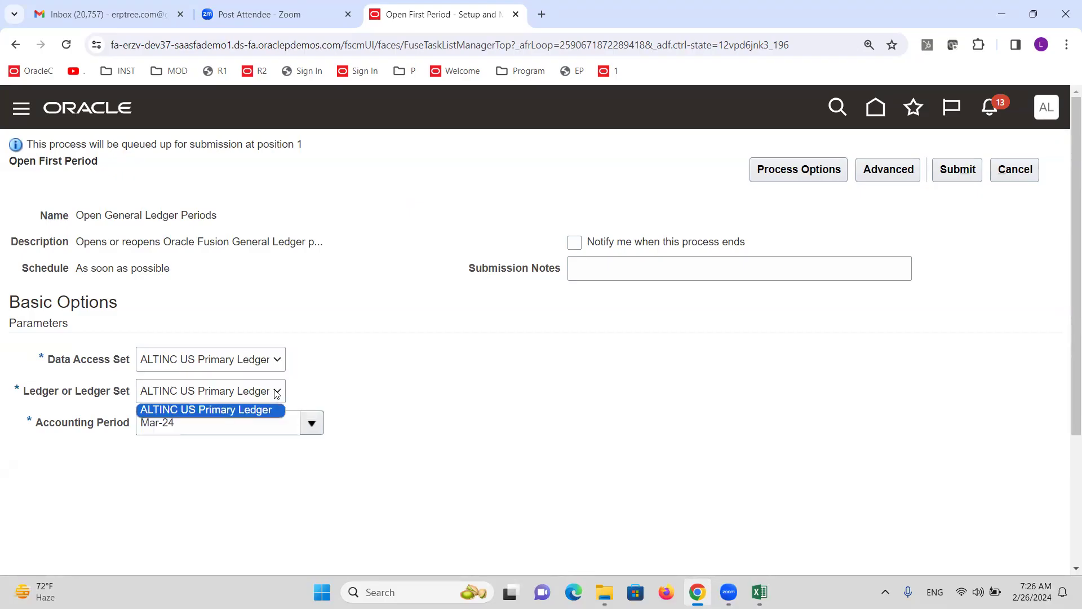
click(239, 410)
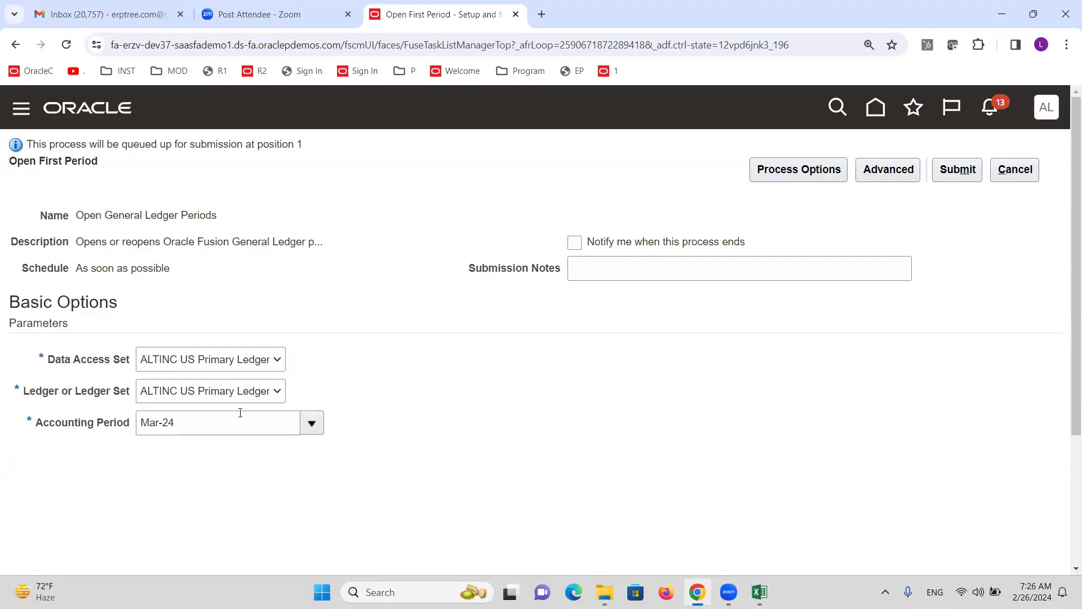
drag(76, 396, 129, 399)
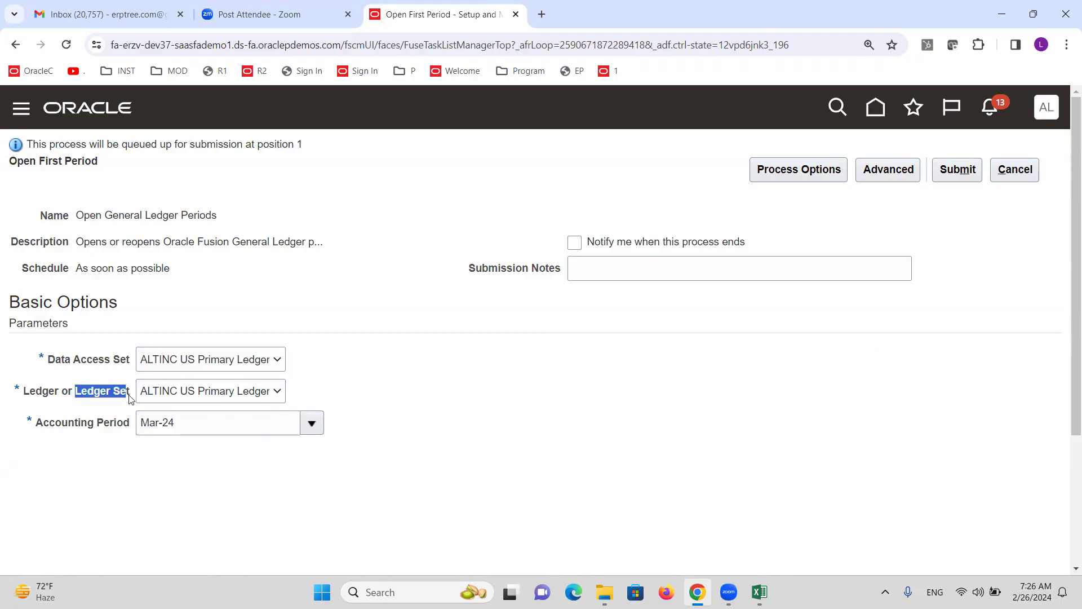
click(435, 372)
click(277, 392)
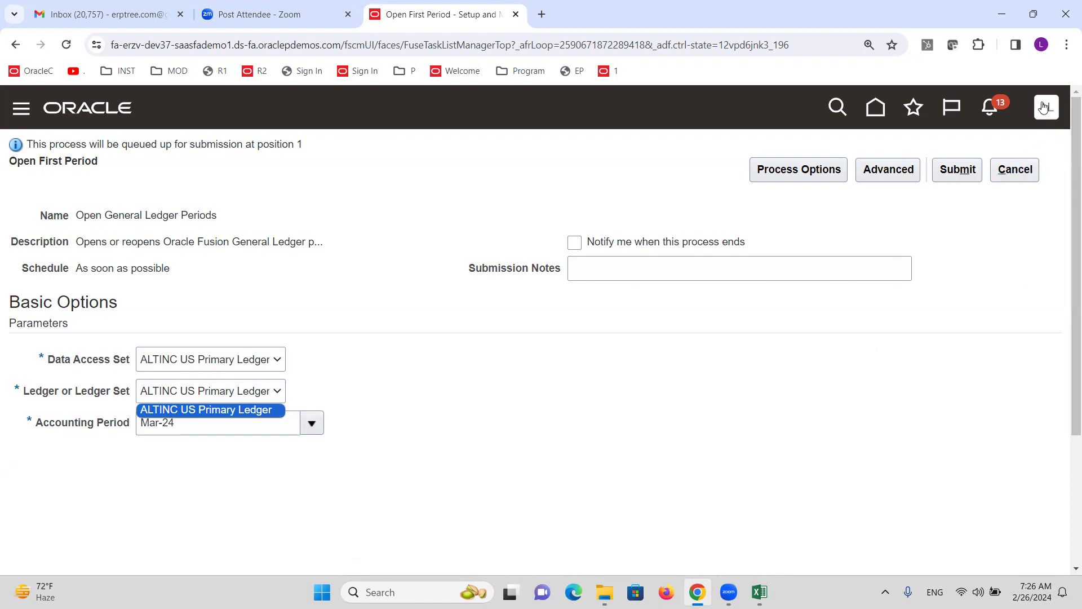
click(450, 402)
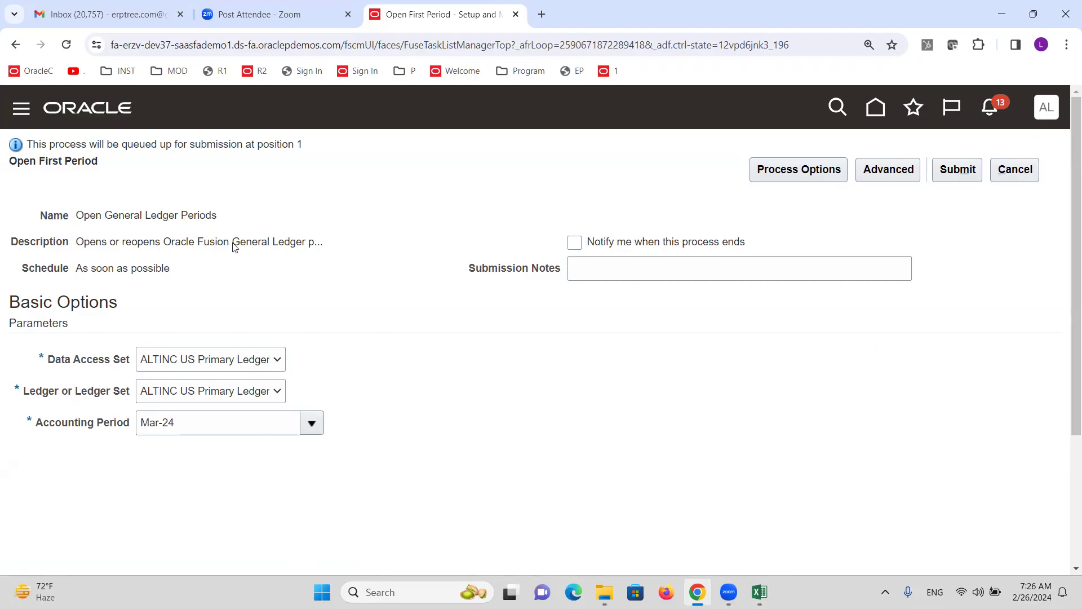
click(190, 363)
click(342, 324)
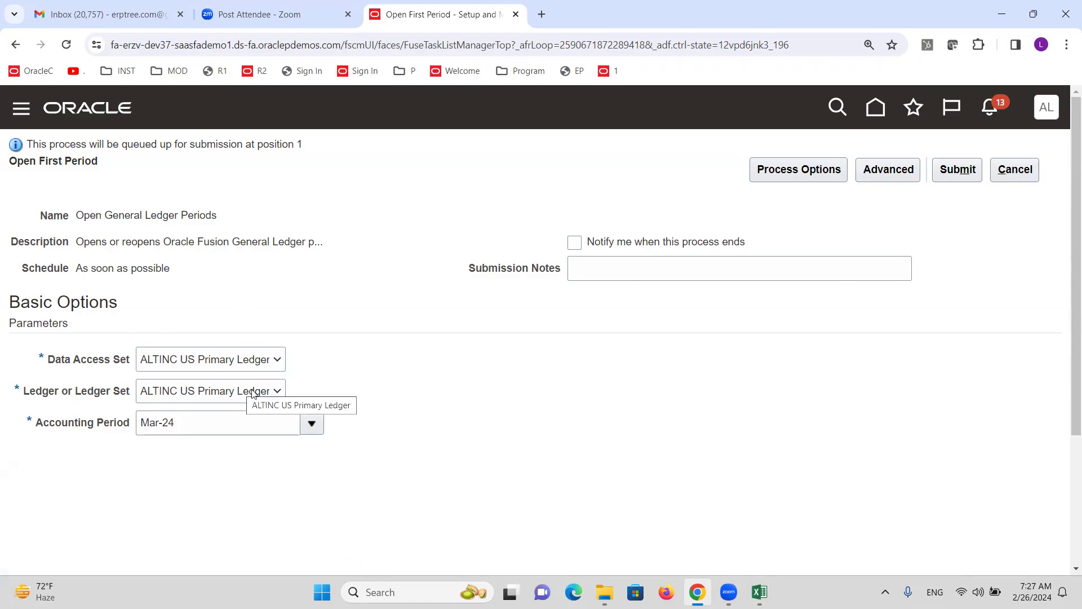
click(1018, 169)
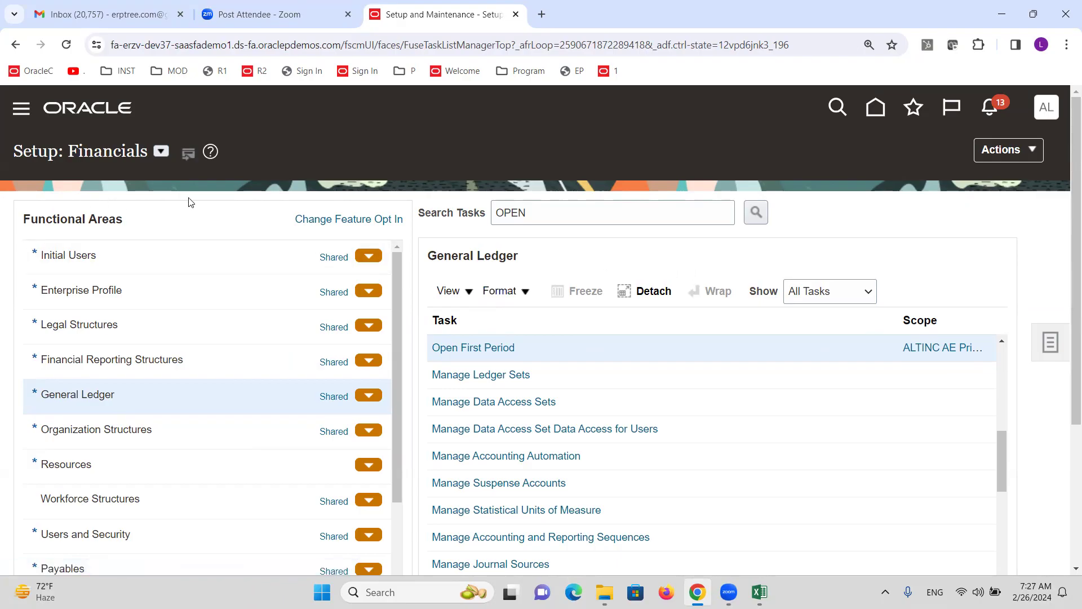
click(759, 592)
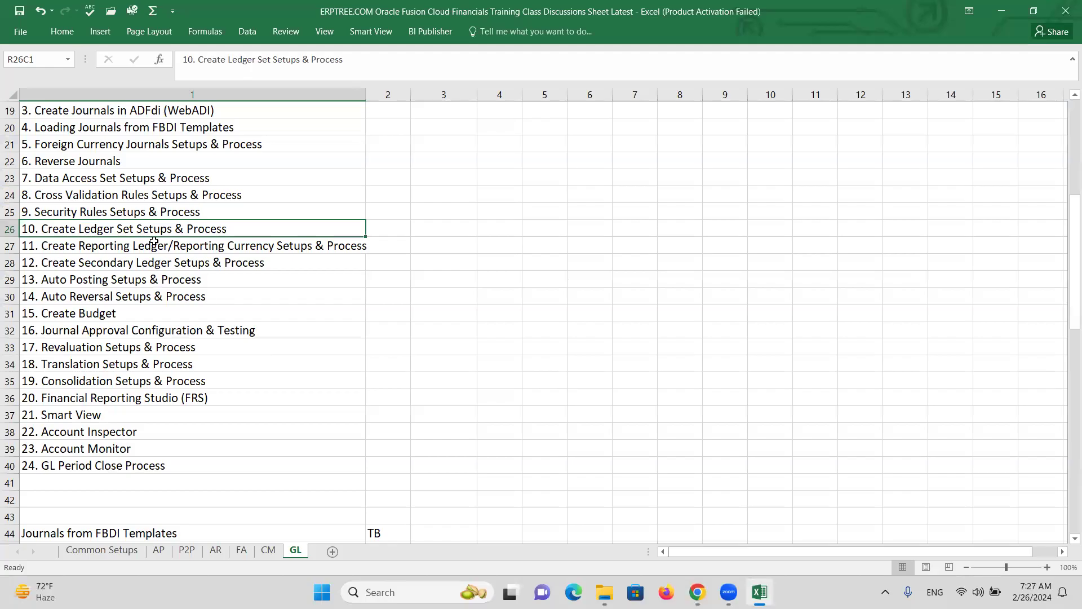
Copy 'Reporting Ledger' from row 27 into R85C1 and fill row 85 yellow
double_click(155, 243)
drag(170, 246, 76, 246)
key(ctrl+c)
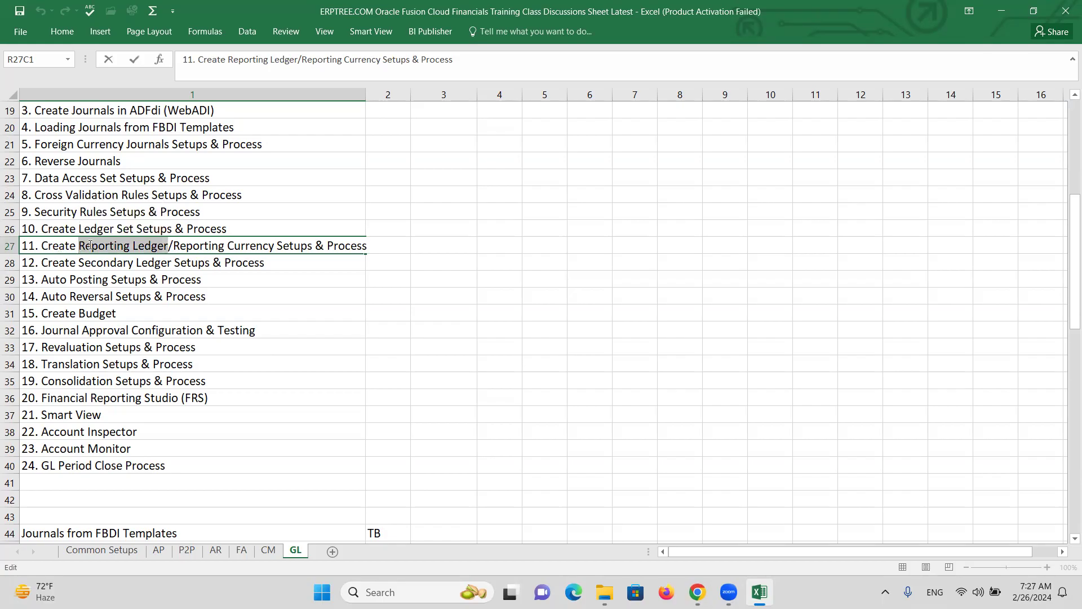
scroll(202, 326, down, 8)
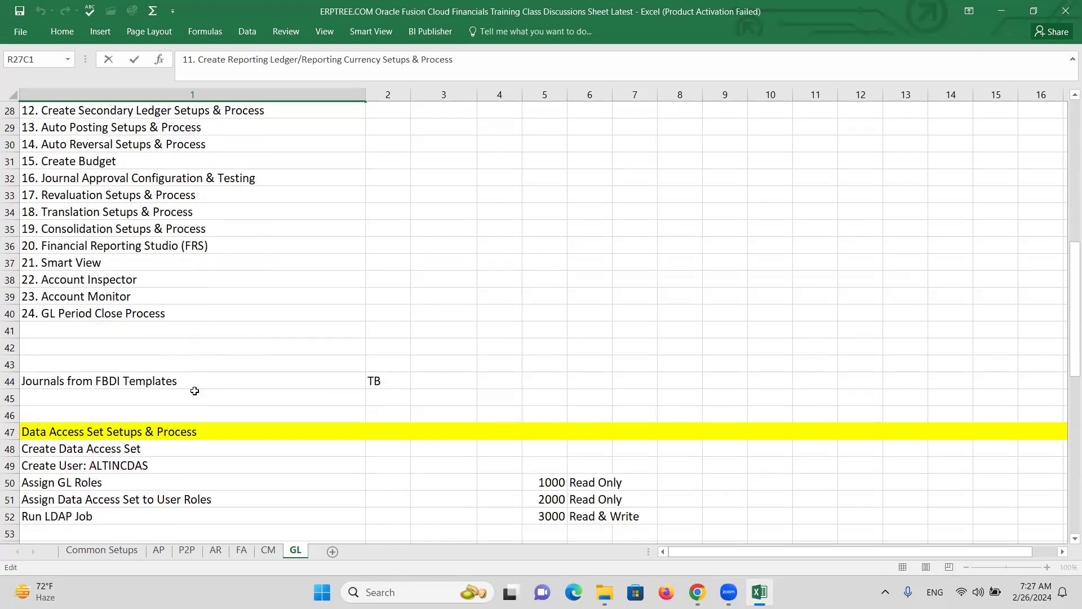
scroll(185, 384, down, 10)
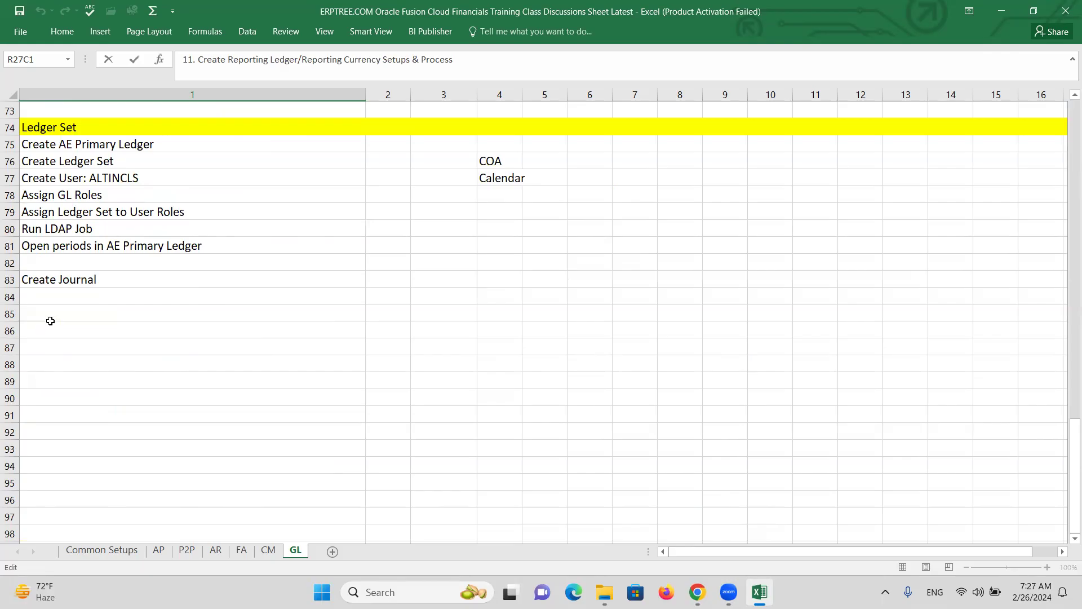
click(46, 315)
key(ctrl+v)
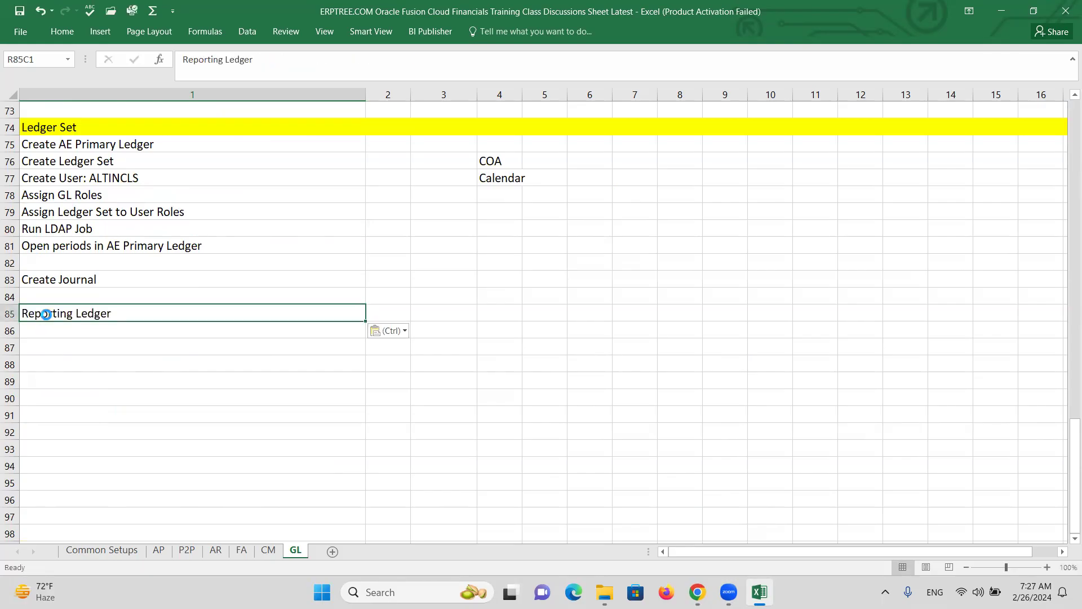
click(8, 315)
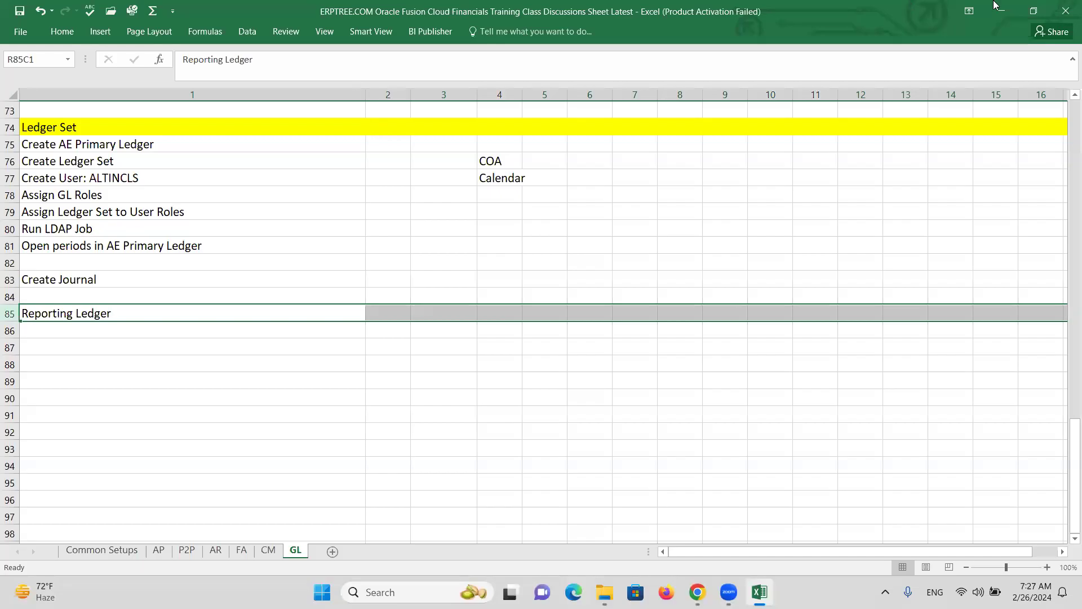
click(61, 32)
click(198, 77)
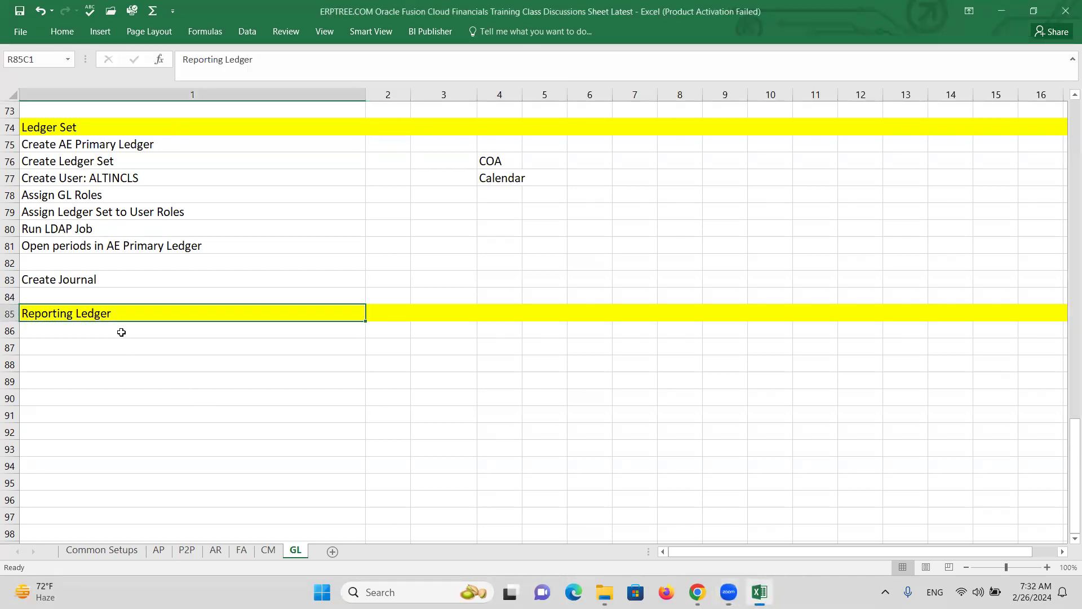
click(122, 332)
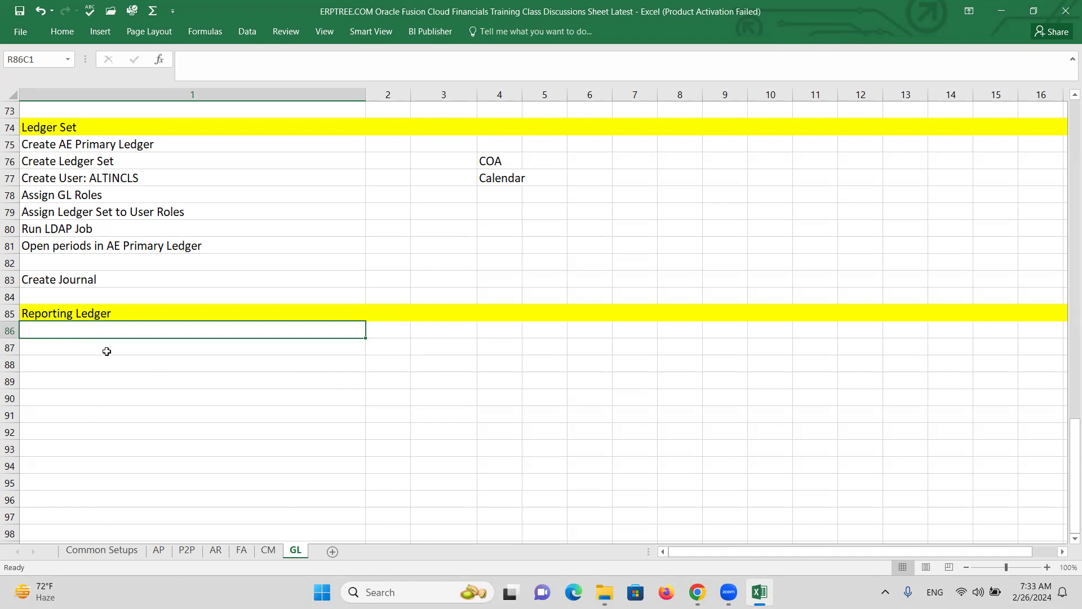
Enter 'Create Reporting Ledger in INR' and a Create User step naming the INR user
text(c)
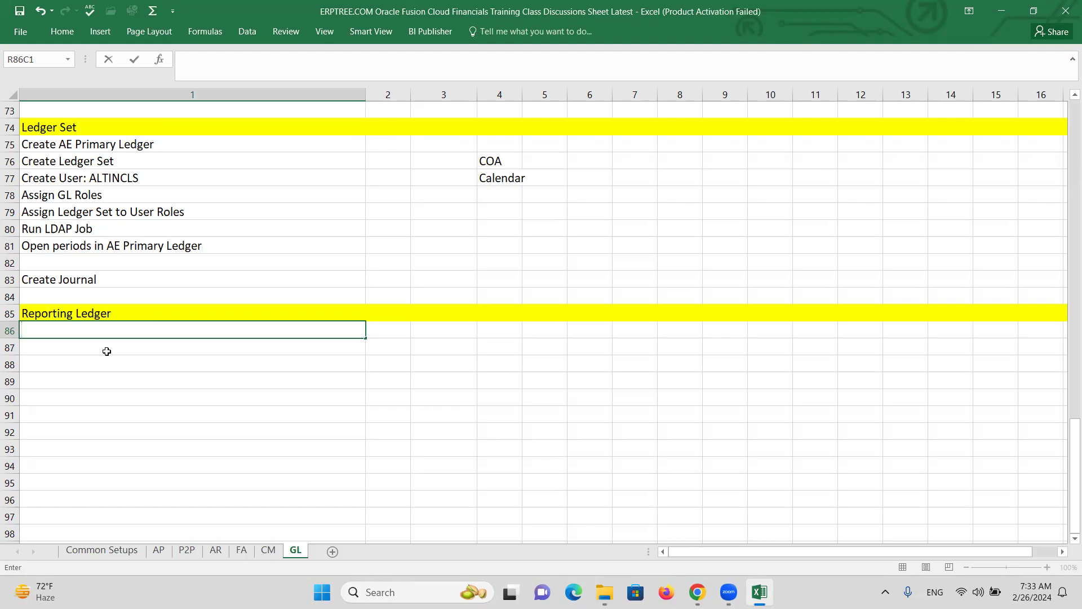
text(Create Reporting L)
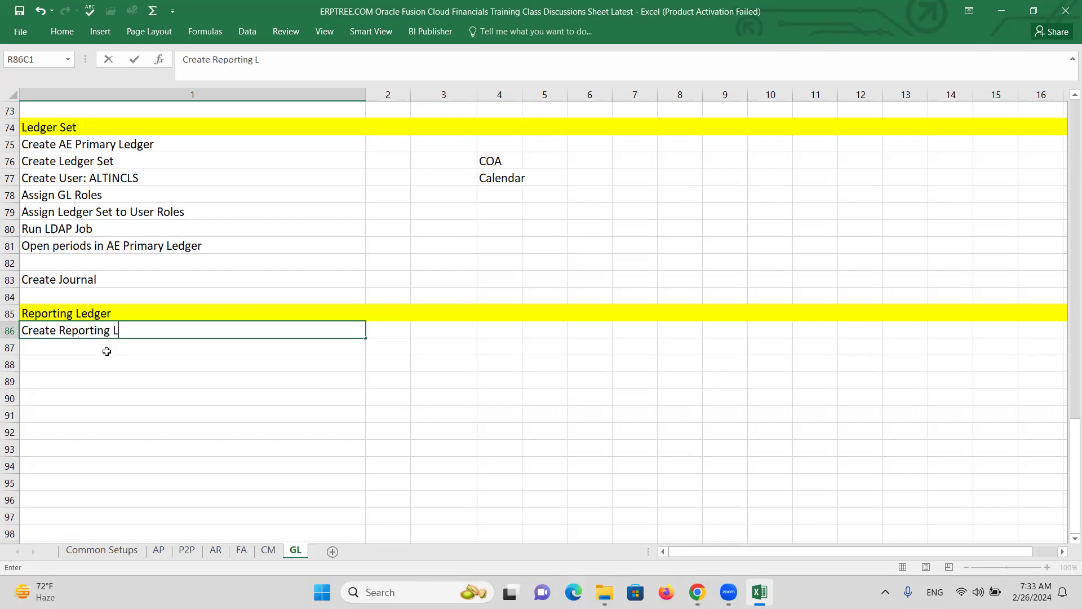
text(edger in INR)
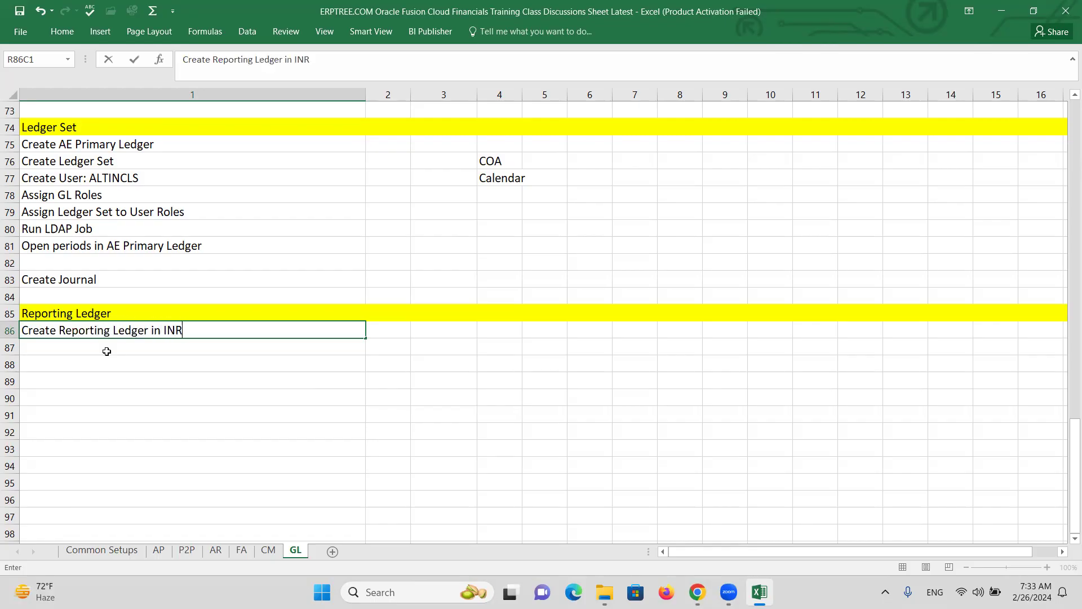
key(Return)
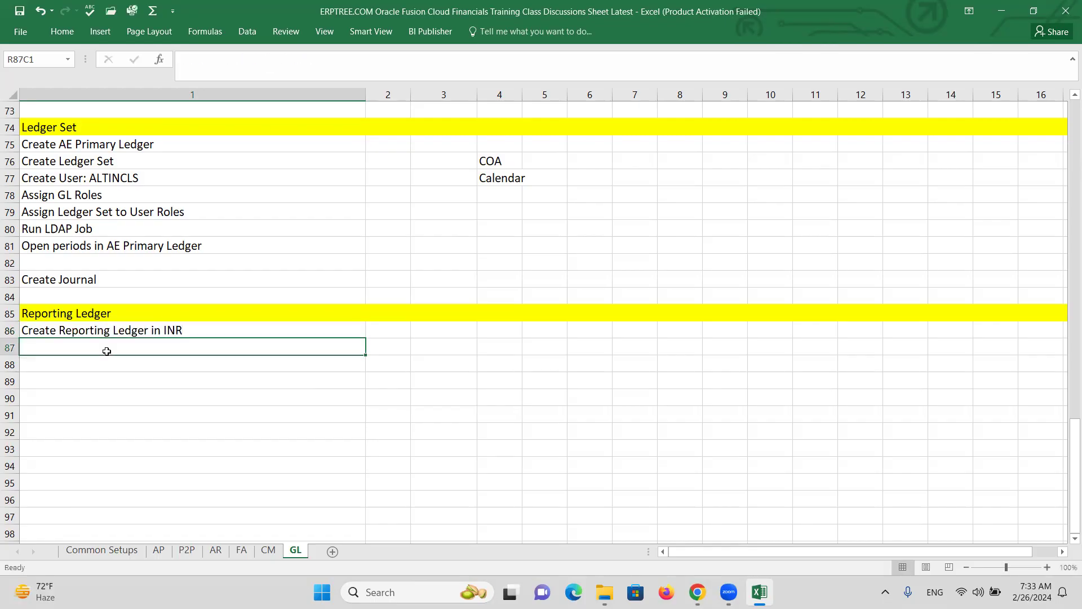
text(Create )
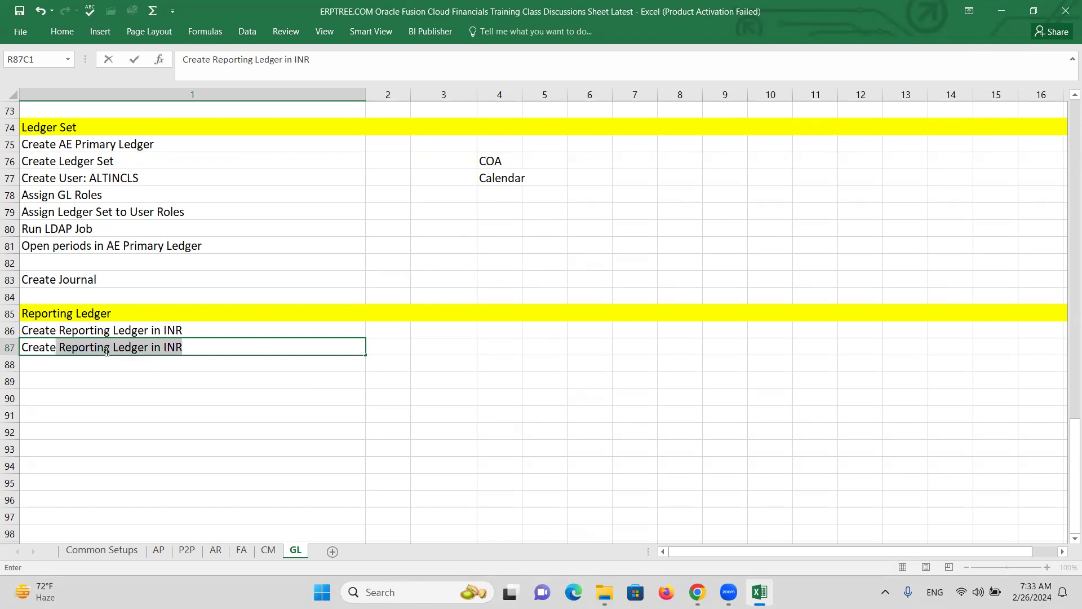
text(User: ALTINCINR)
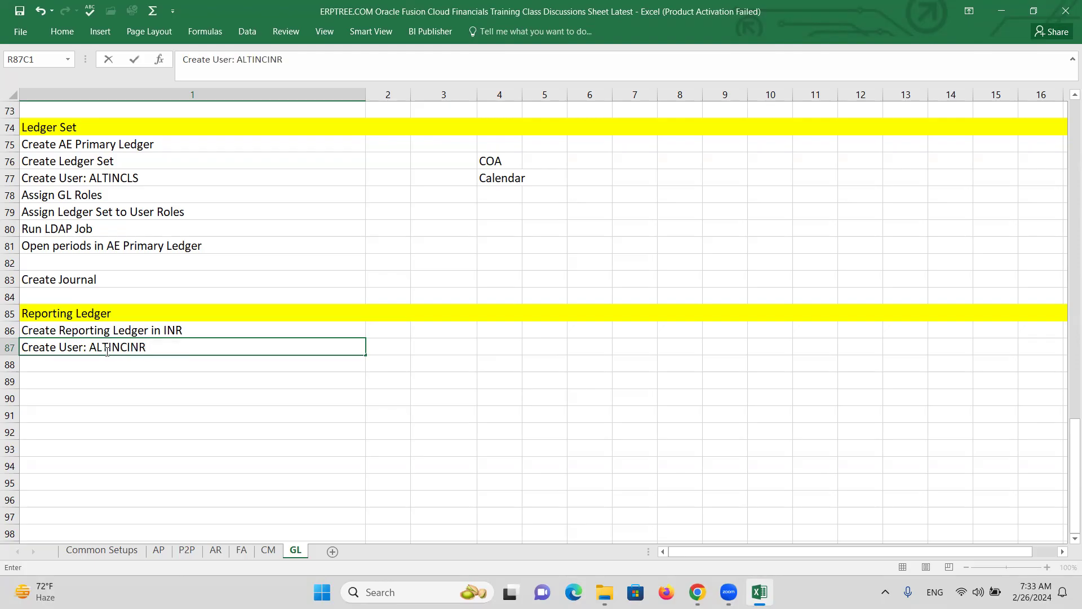
key(Return)
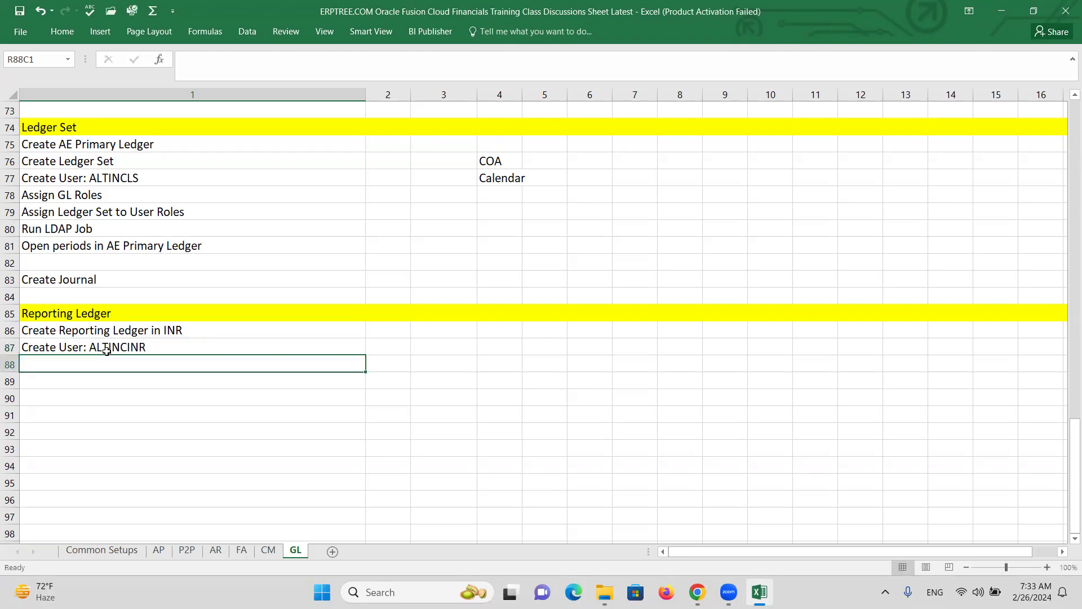
Add 'Assign GL Roles to User', 'Assign Reporting Ledger to User Roles' and 'Run LDAP' lines
text(A)
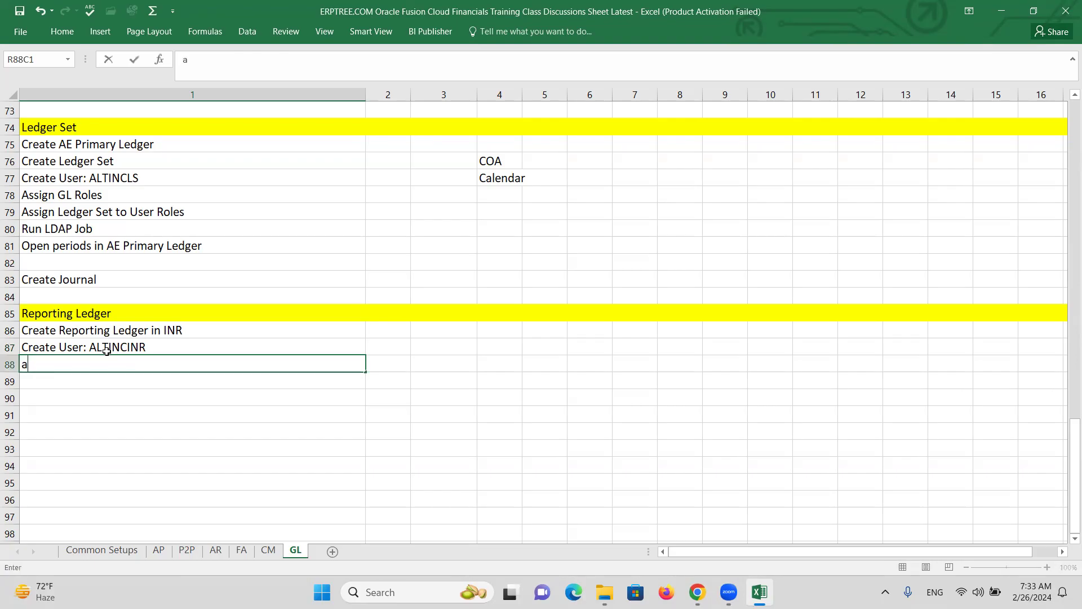
text(ssign GL )
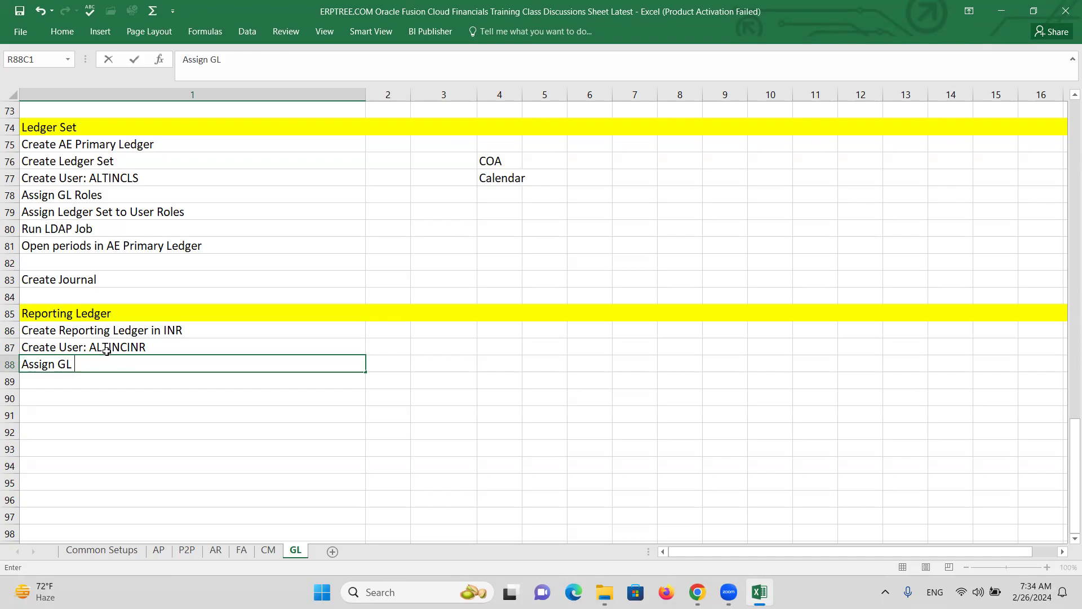
text(Roles to User)
key(Return)
text(Assing)
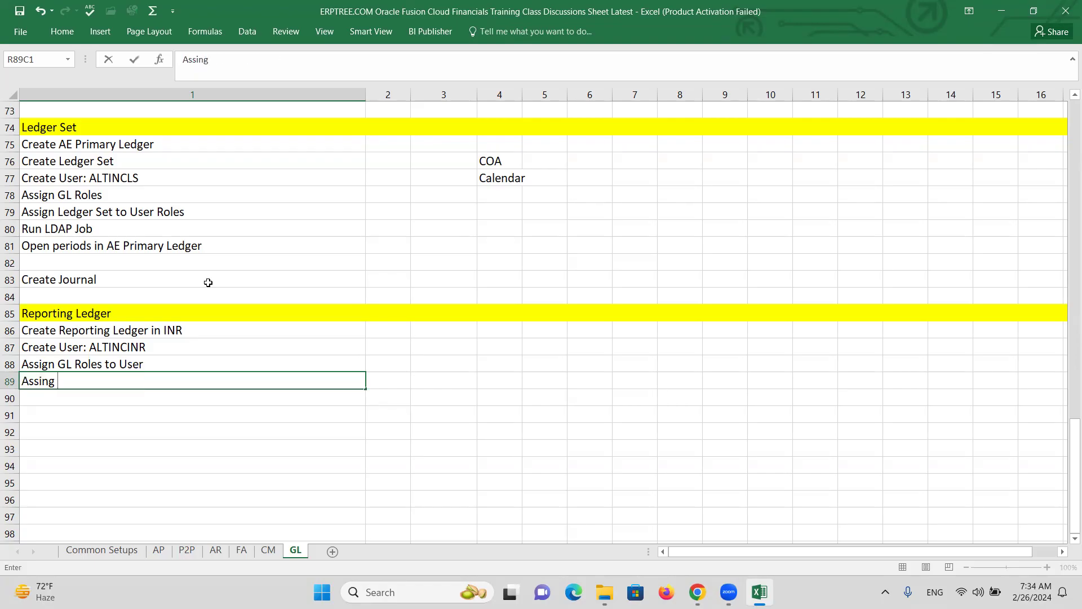
key(BackSpace)
key(BackSpace)
key(BackSpace)
text(g)
key(BackSpace)
key(BackSpace)
text(gn)
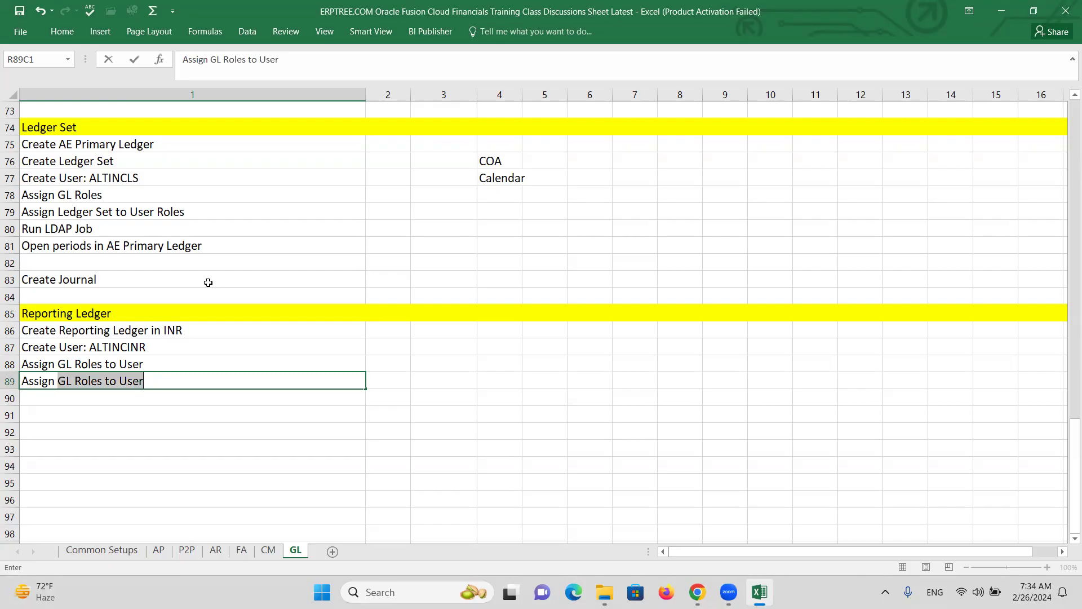
text( Reporting Ledger to User)
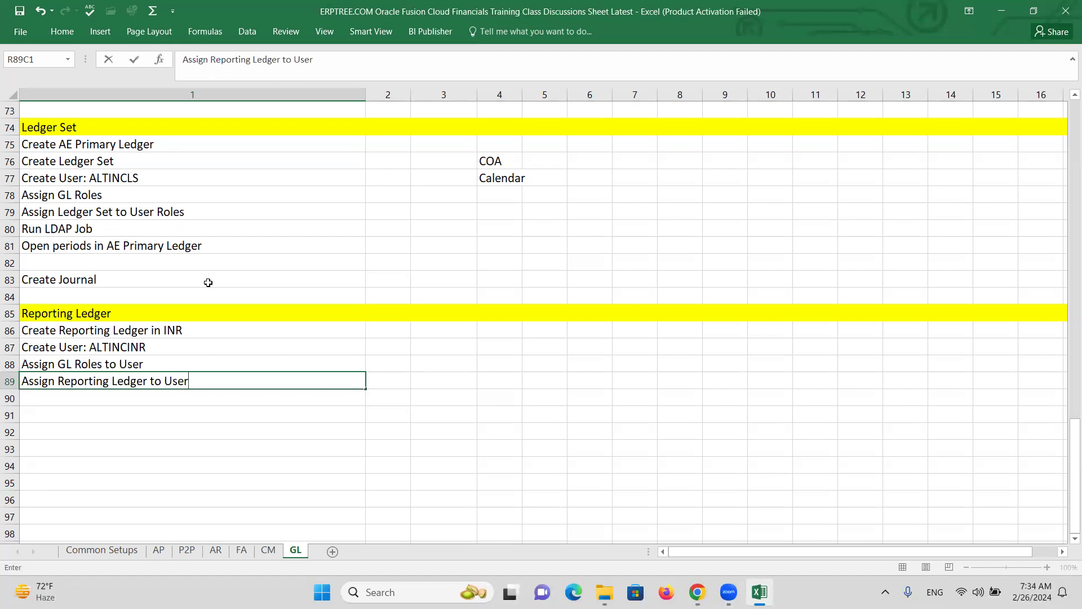
text(Roles)
key(Return)
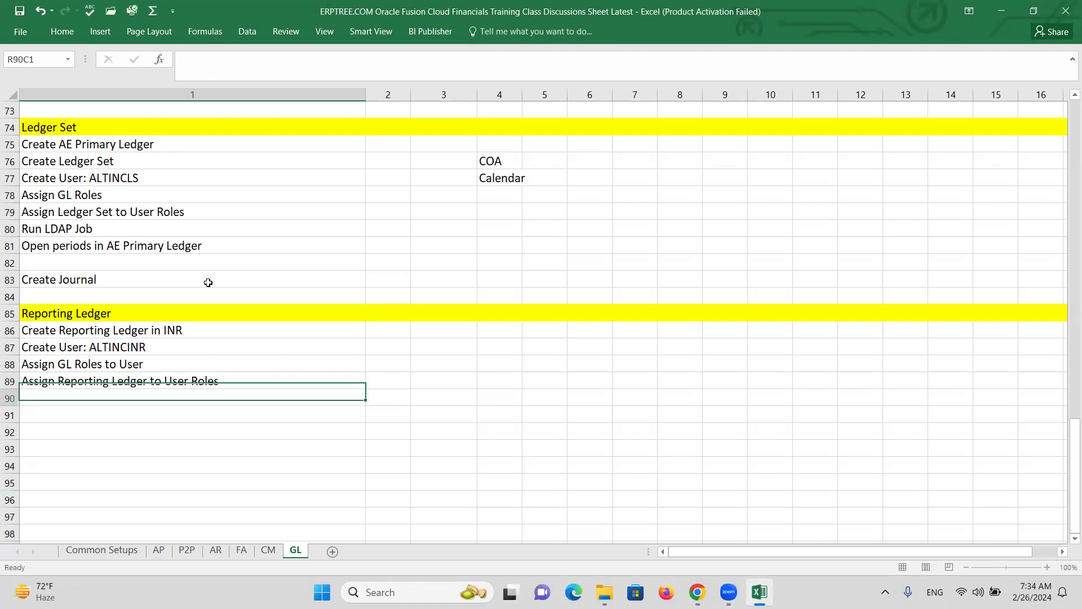
text(Run LDAP)
Add Open periods in RL, Set Daily Rates, a blank row, and Create Journal & Post in US PL
key(Return)
text(Open pe)
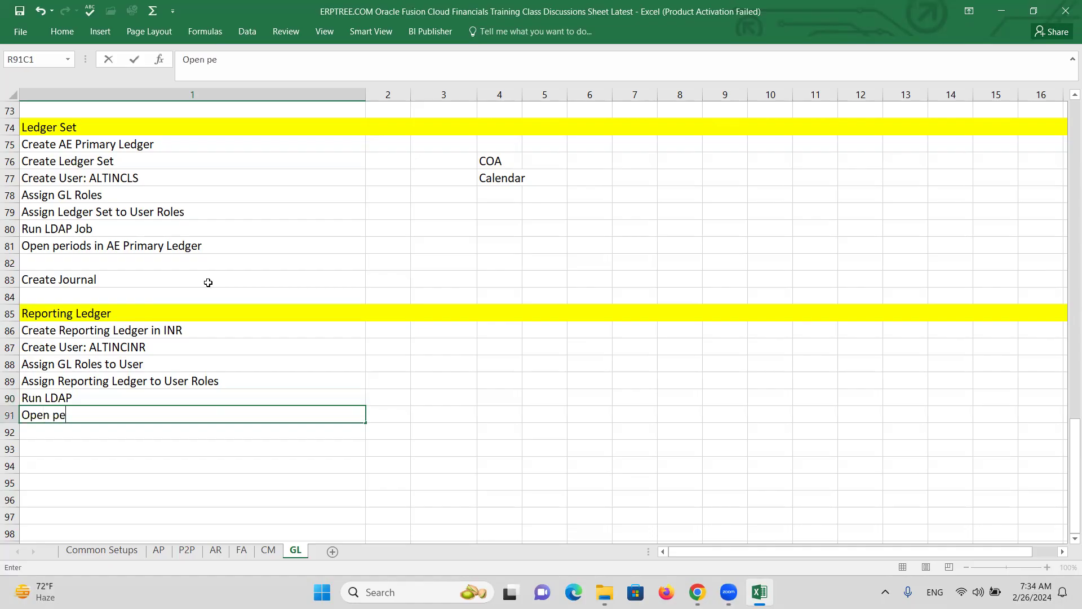
text(riods in RL)
key(Return)
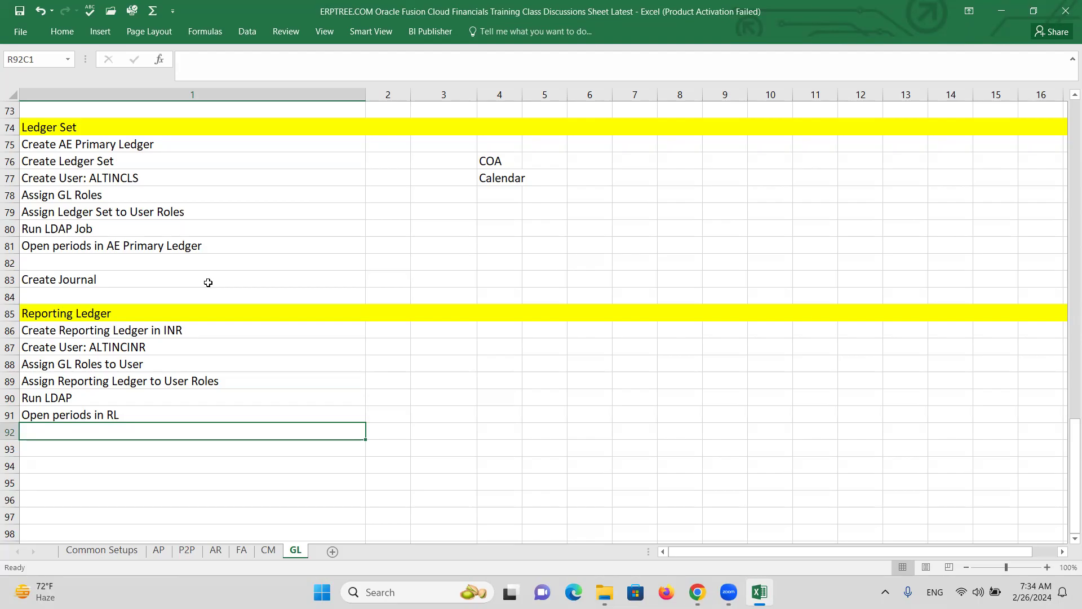
text(S)
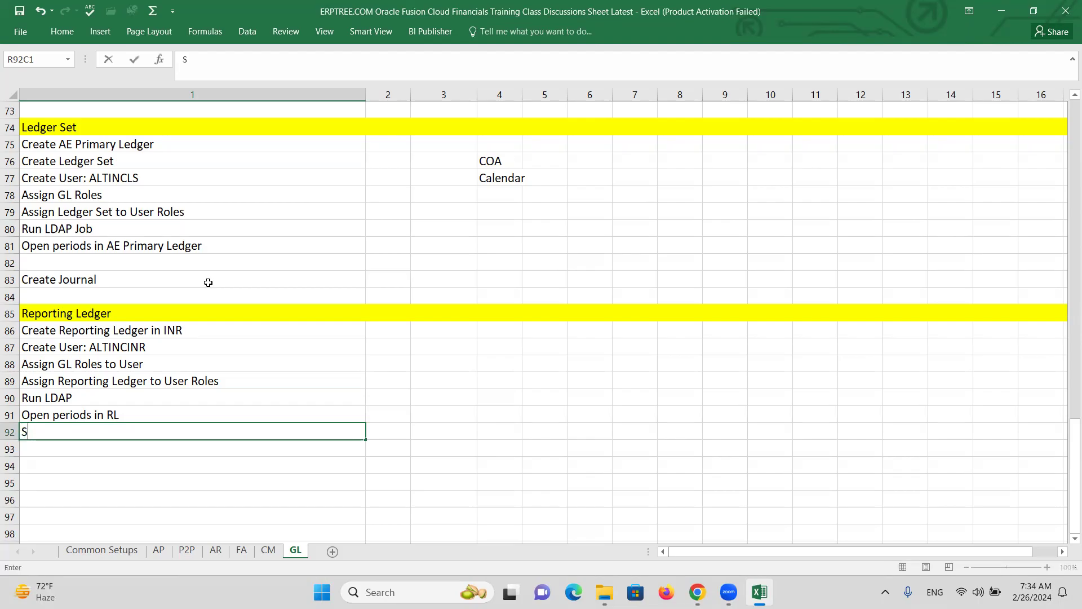
text(et Daily Rates)
key(Return)
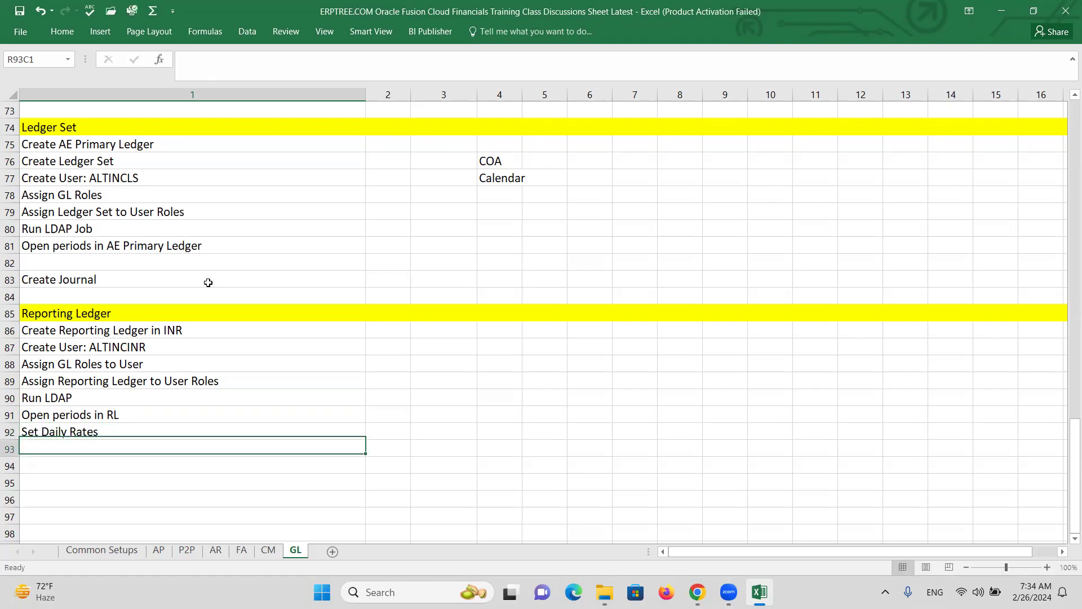
key(Return)
text(Create)
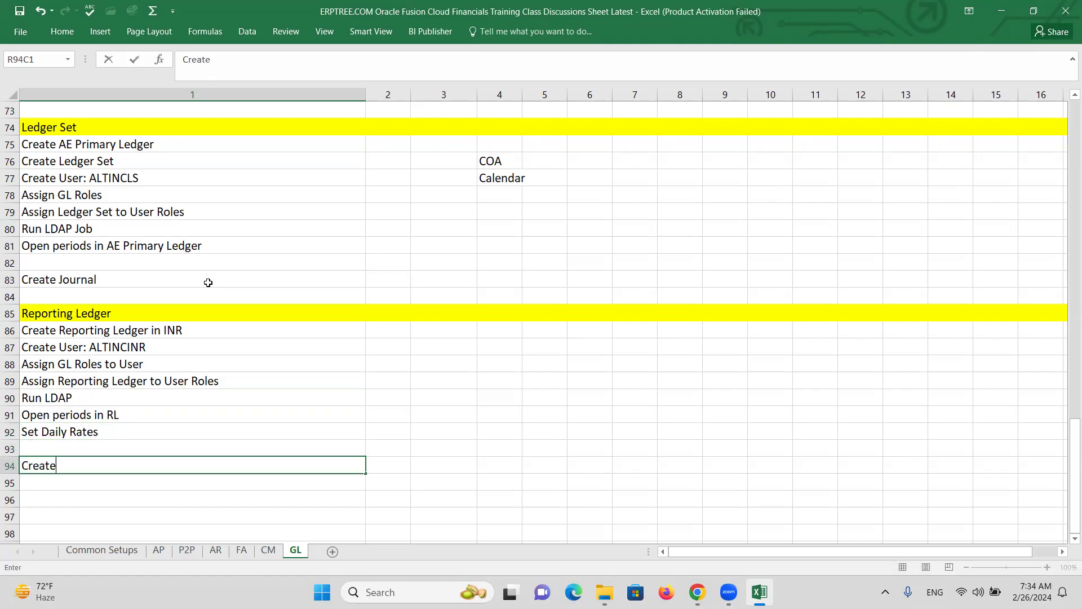
text( Journal & Pos)
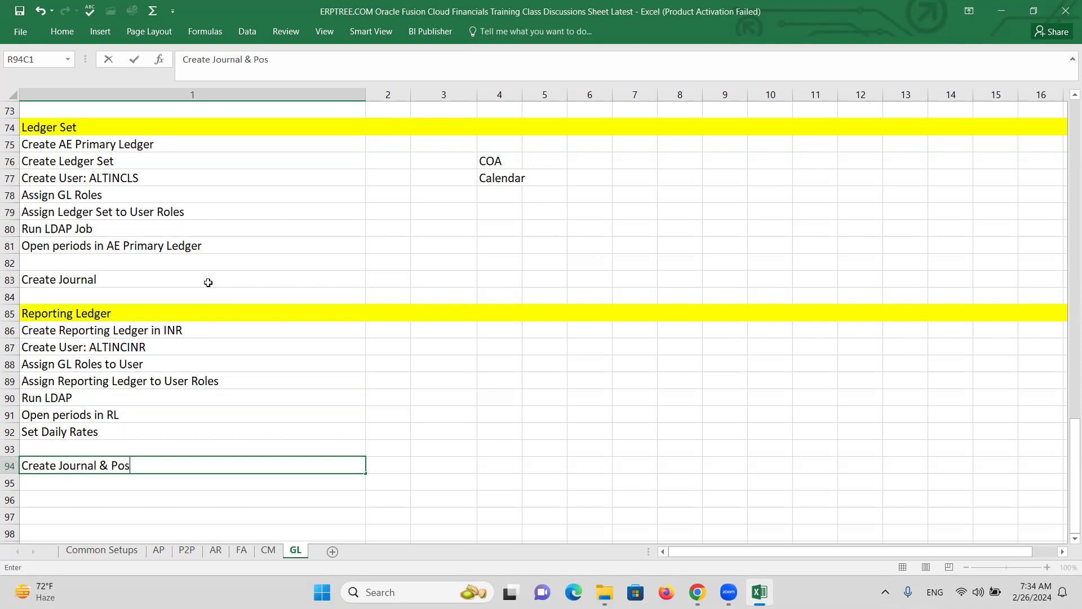
text(t in US PL)
key(Return)
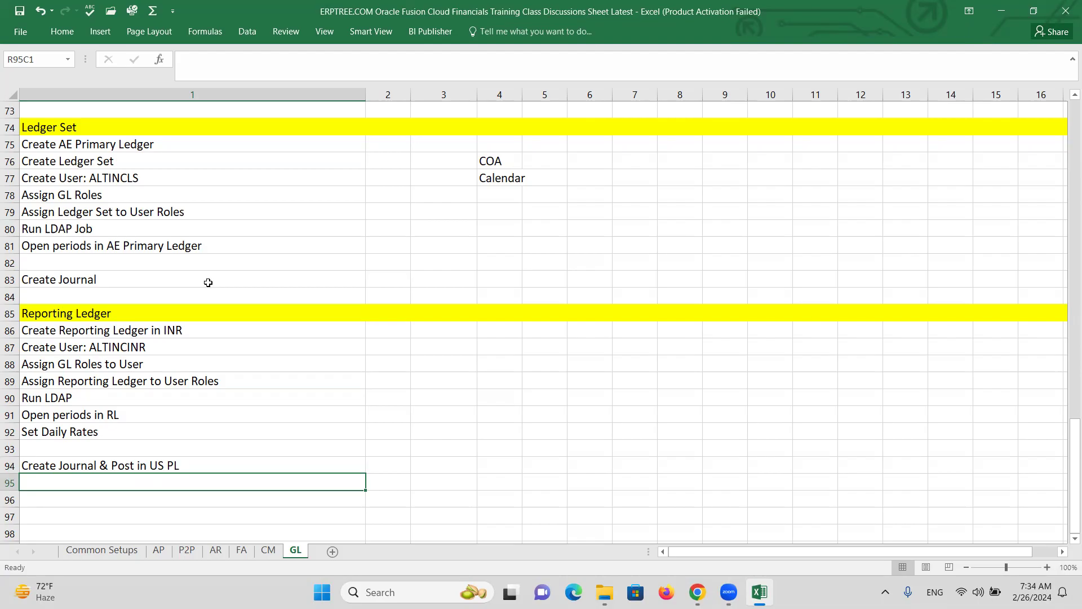
Add 'Review Journal in INR Reporting Ledger' in row 95, replacing the 'IN PL' wording
text(Revei)
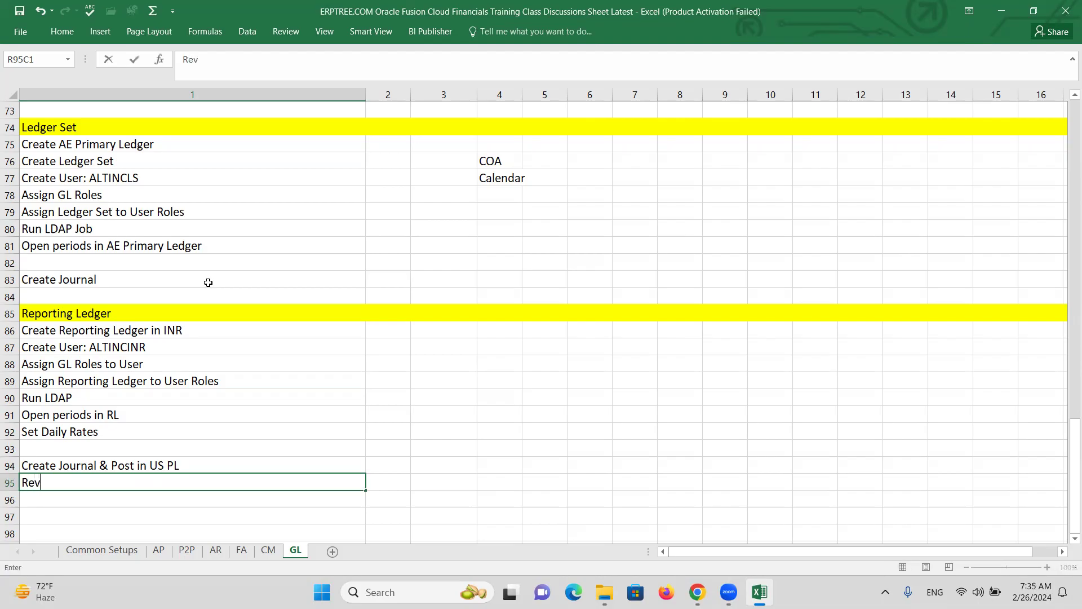
key(BackSpace)
key(BackSpace)
text(iew Journal in IN PL)
key(ctrl+Return)
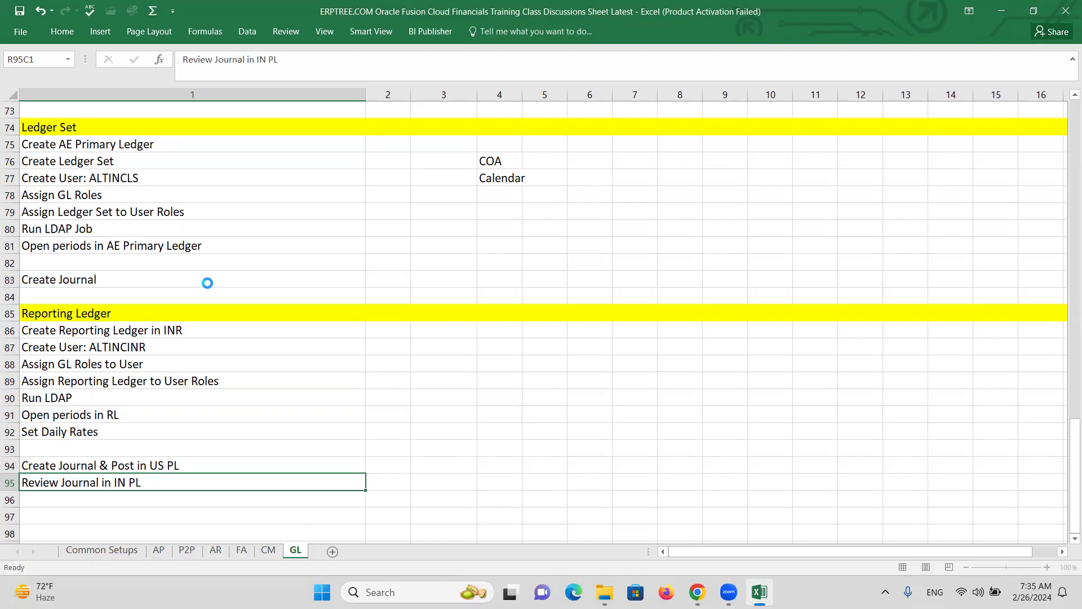
double_click(126, 478)
drag(141, 481, 113, 482)
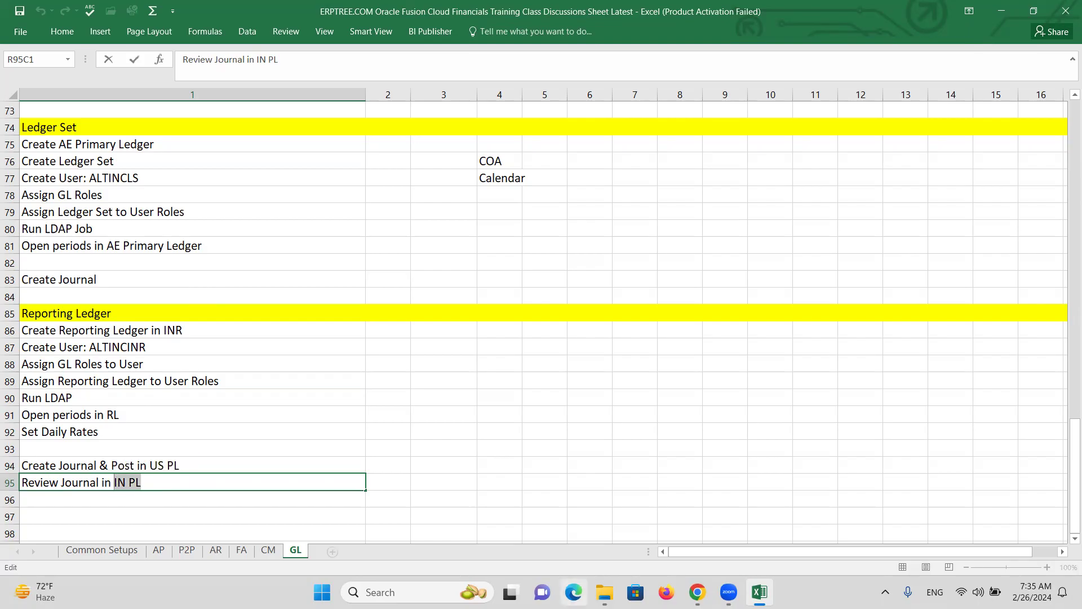
text(INR Reporting )
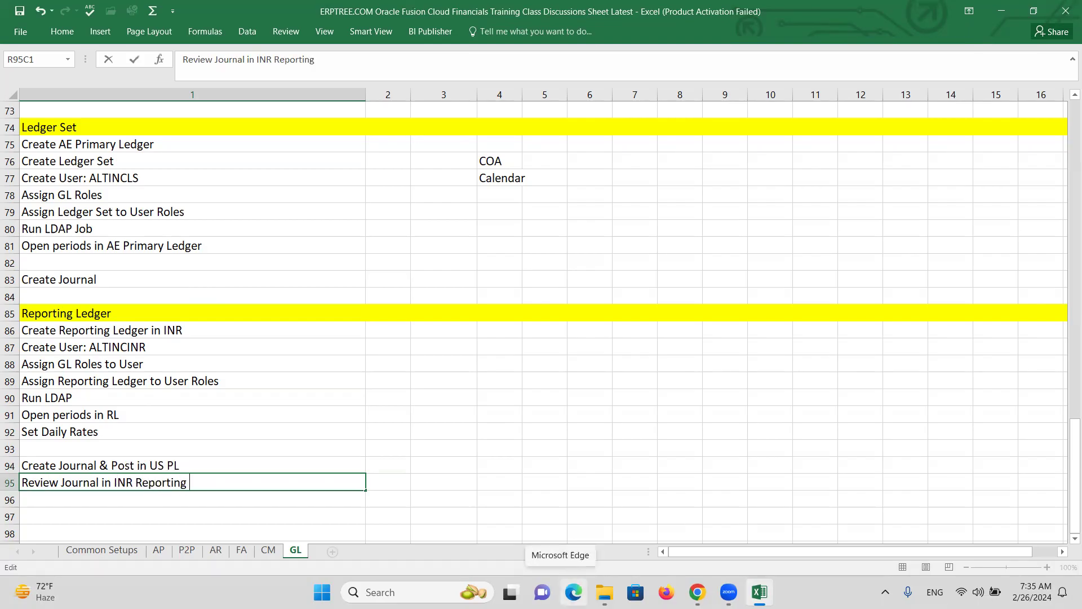
text(Ledger)
key(ctrl+Return)
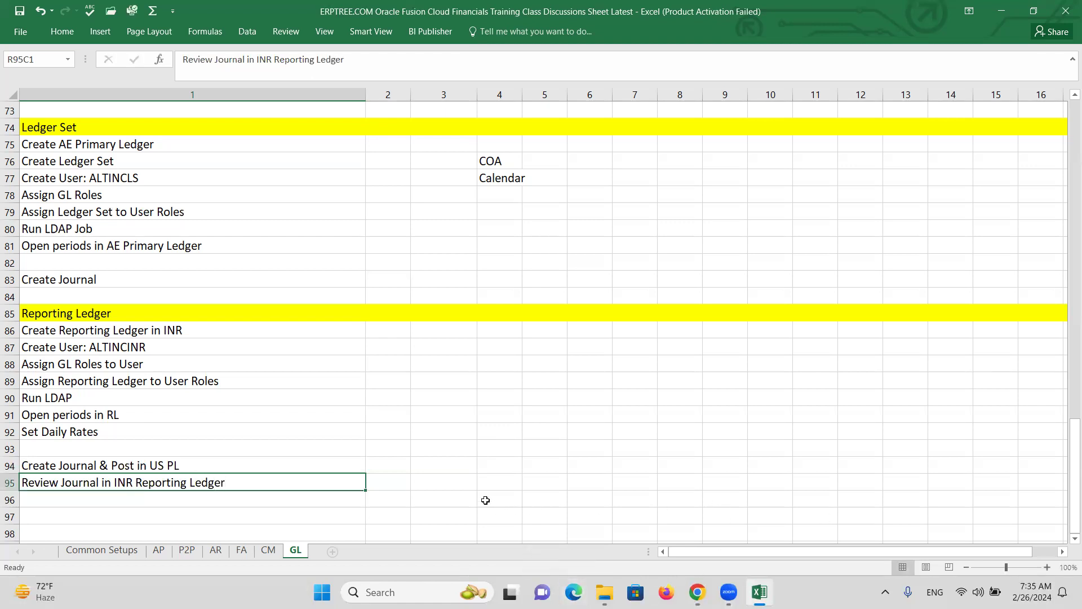
click(177, 331)
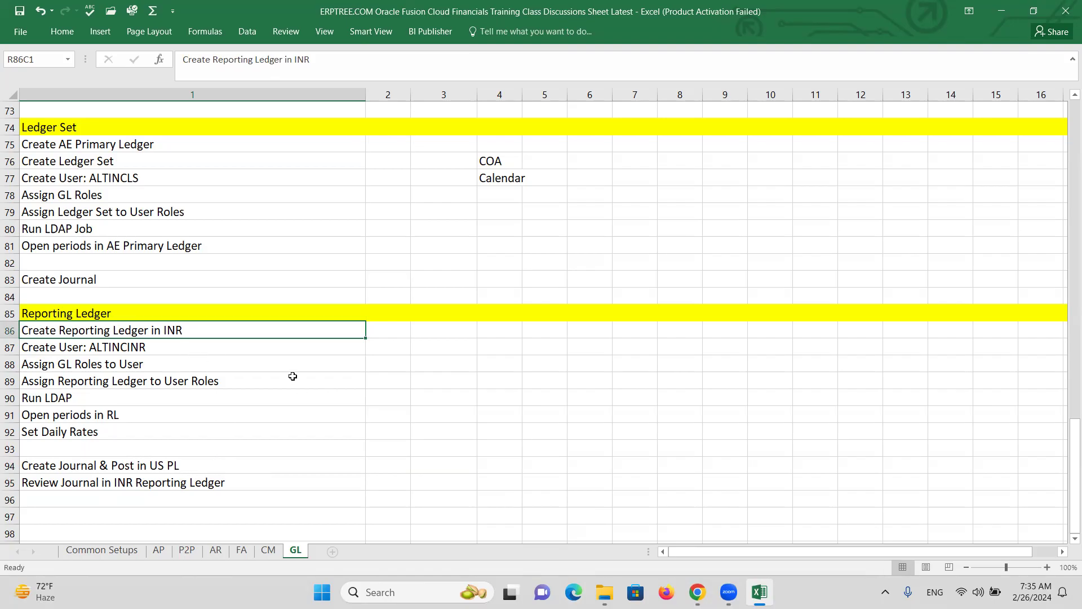
Search the Setup: Financials tasks for 'reporting' and widen the Scope column
key(alt+Tab)
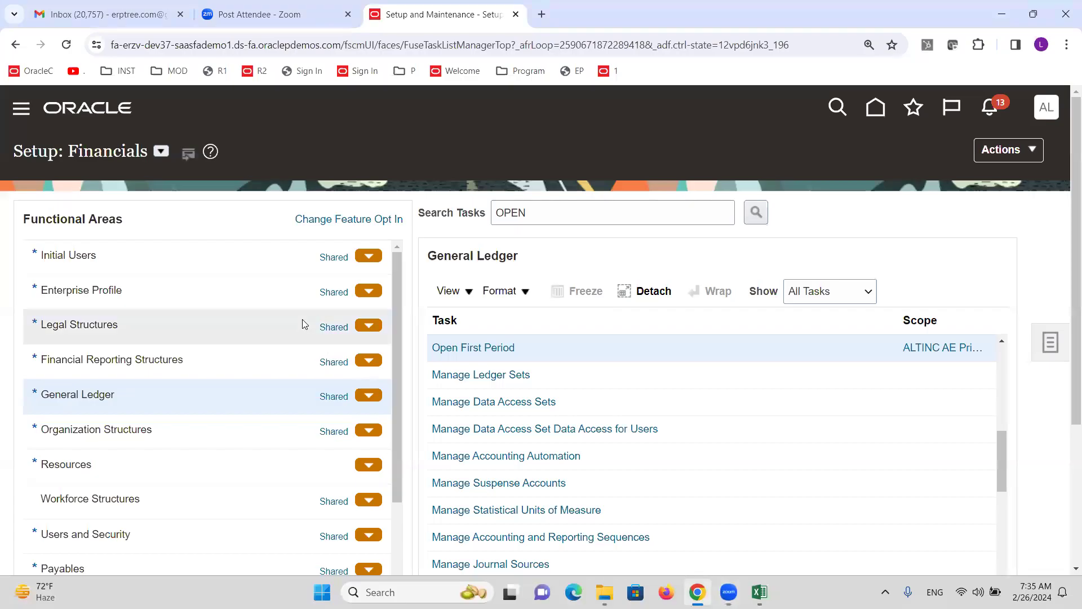
double_click(533, 216)
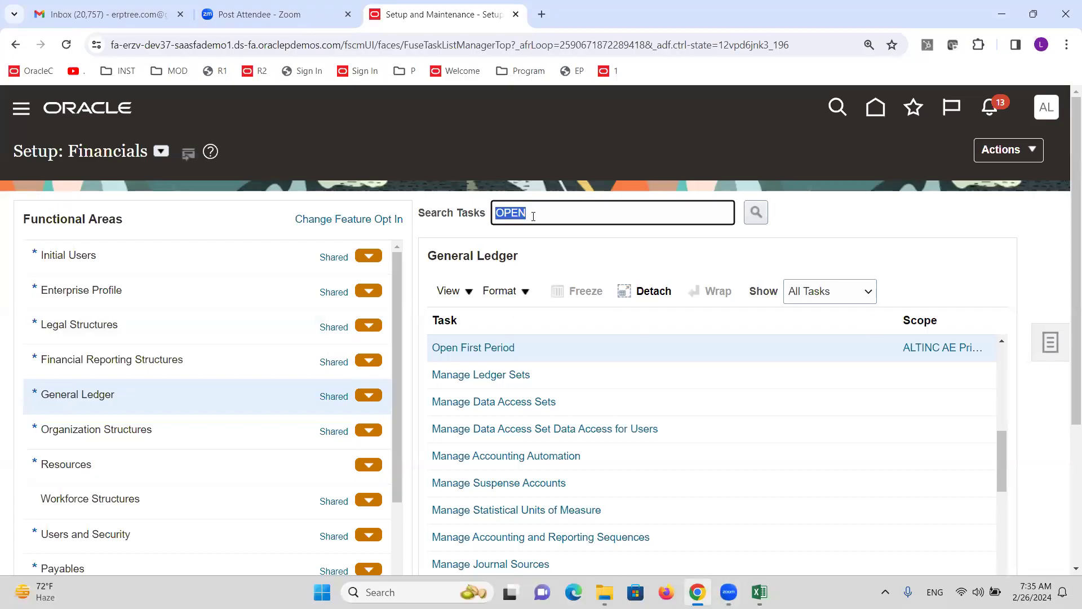
text(reporting)
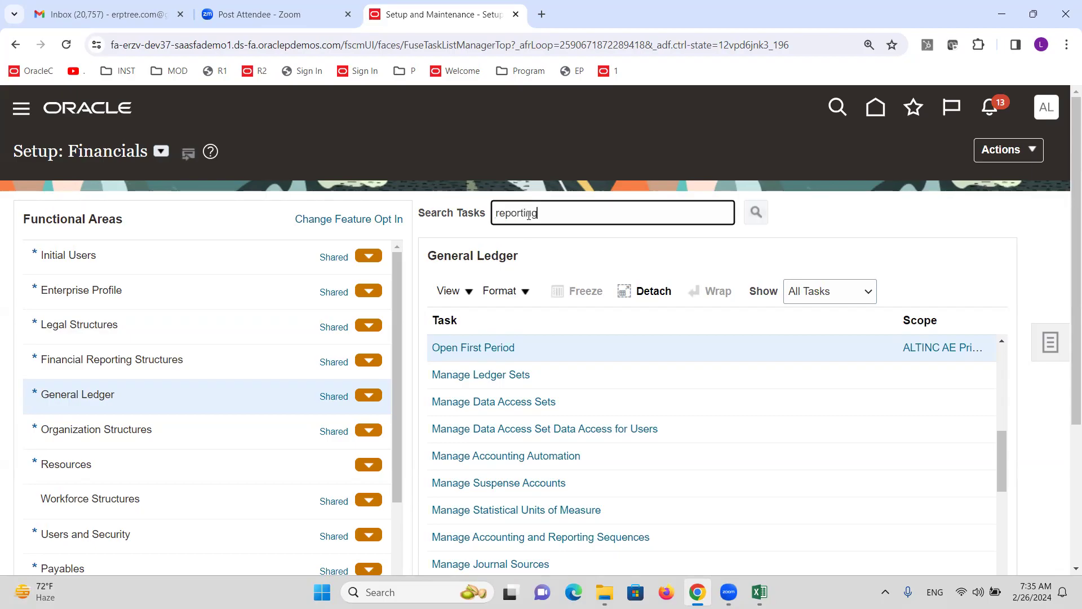
key(Return)
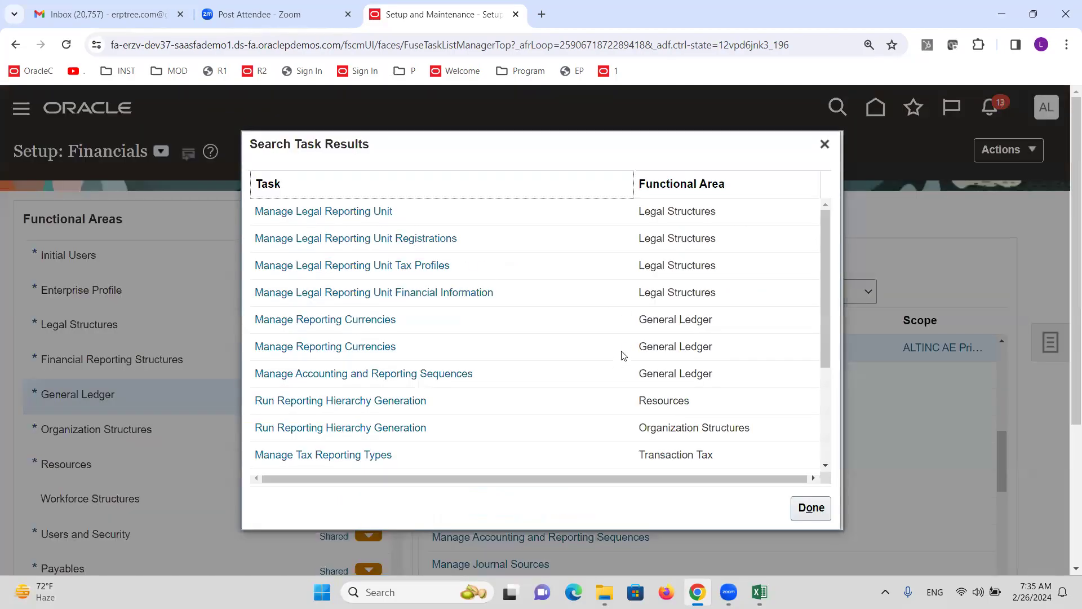
click(354, 327)
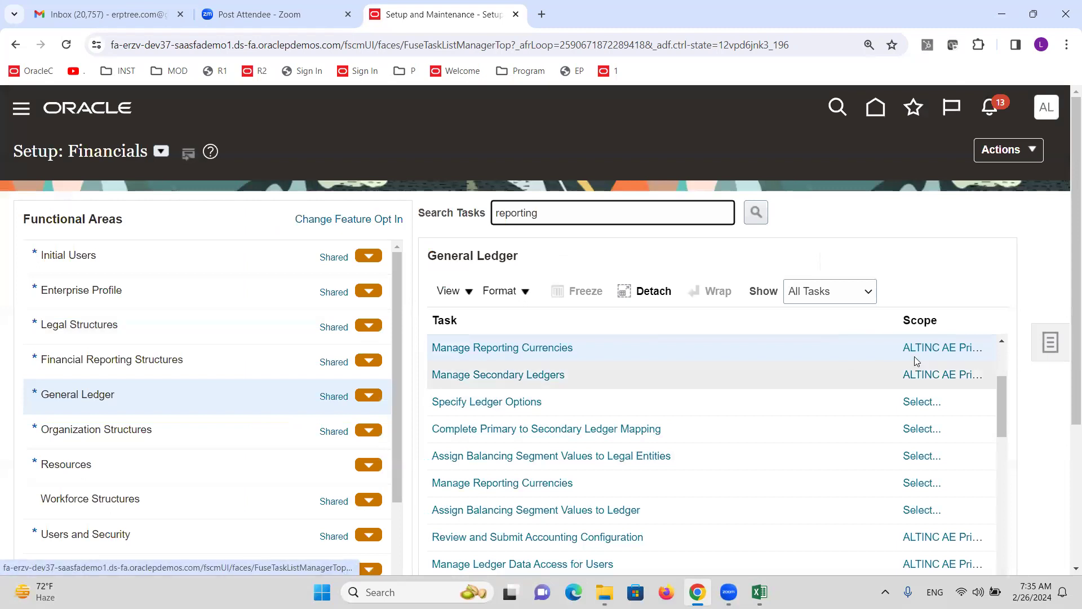
drag(898, 320, 817, 320)
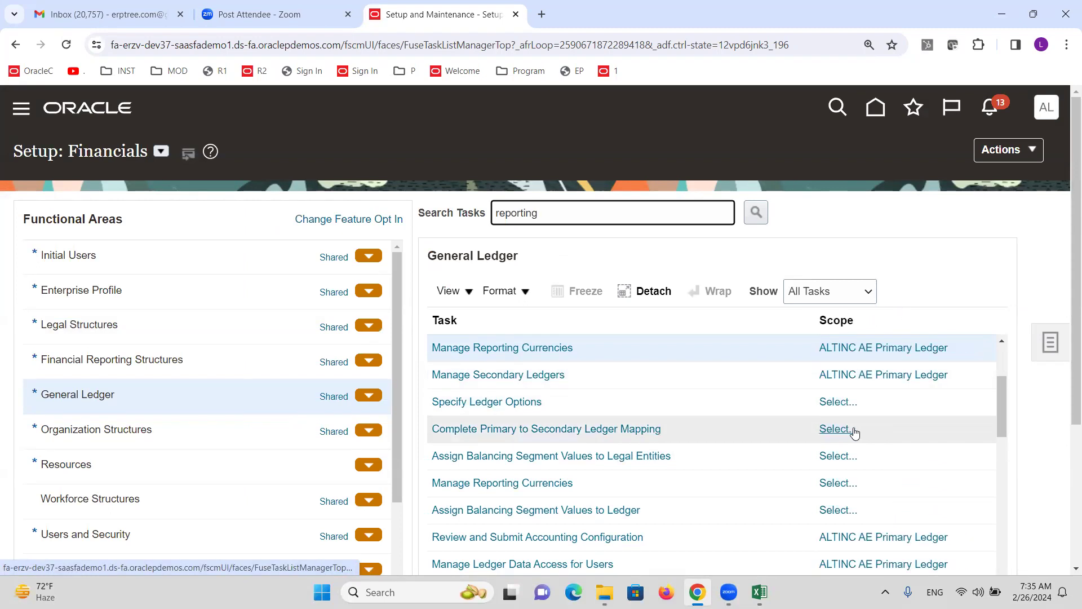
Scope Manage Reporting Currencies to the ALTINC US primary ledger and return to the task list
click(884, 349)
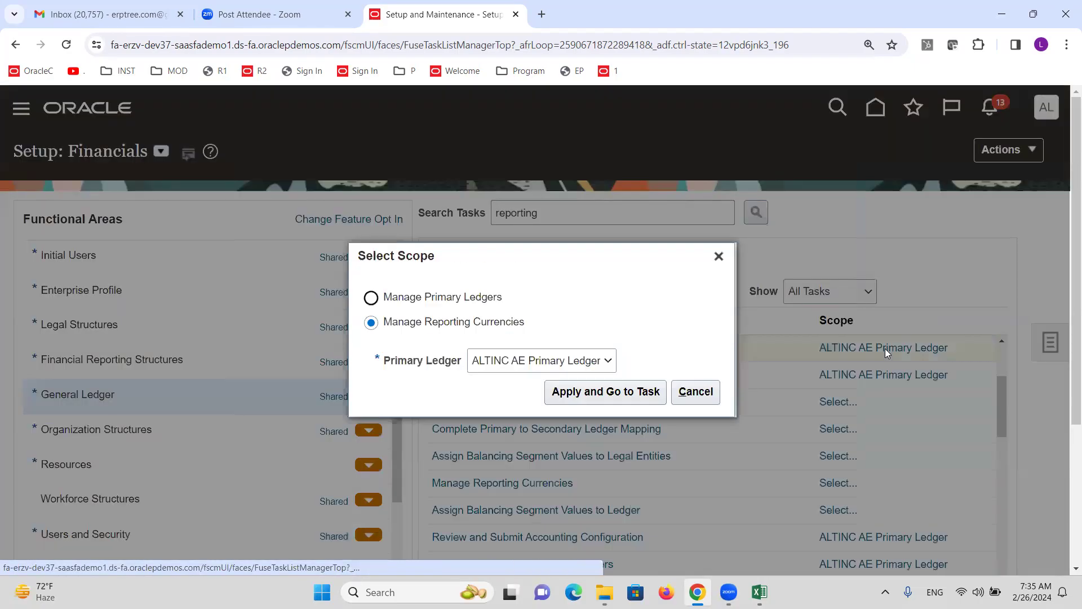
click(548, 362)
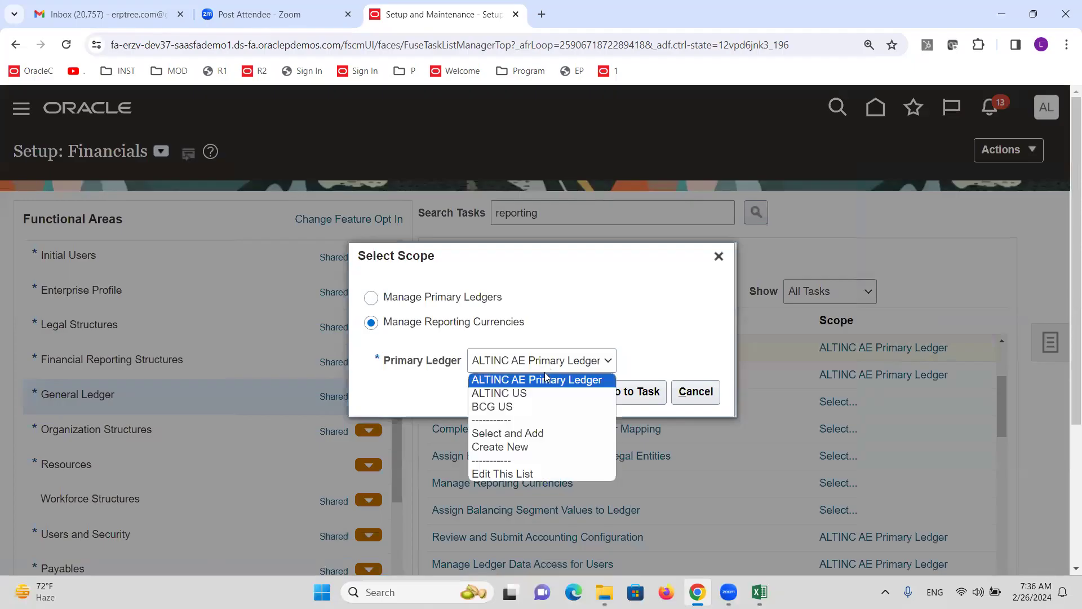
click(541, 389)
click(617, 396)
click(1041, 156)
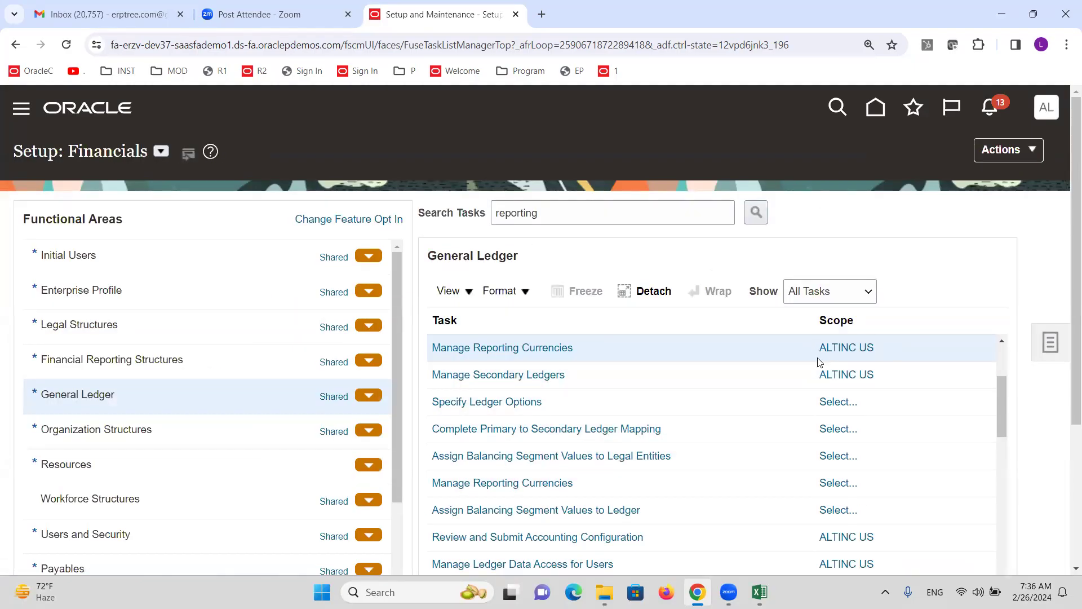
mouse_move(871, 355)
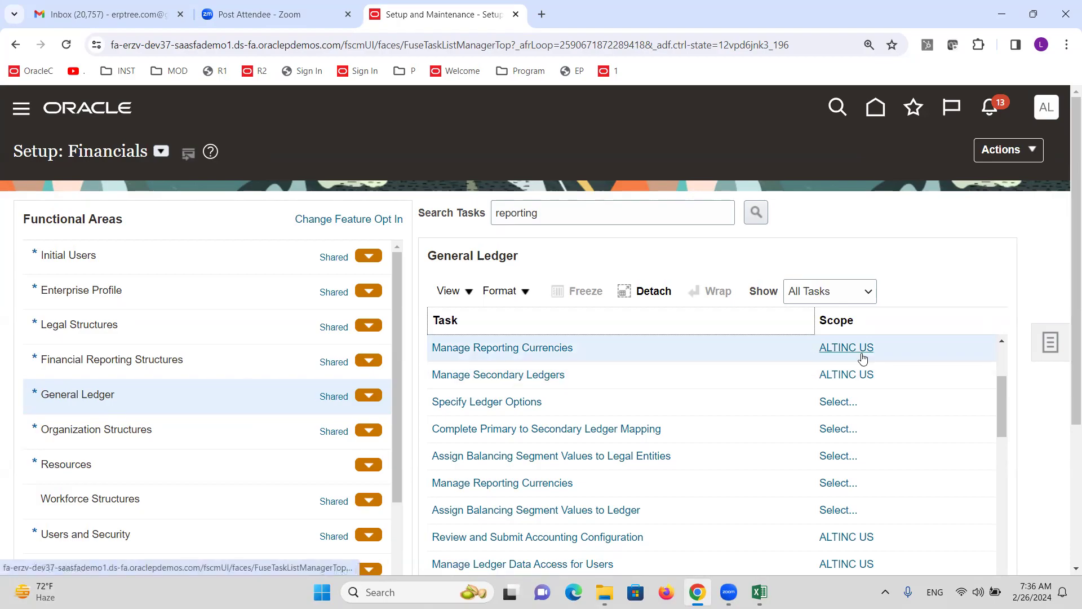
Review ALTINC US ledger details (ALTINC chart and calendar, Standard Accrual, USD) and create a reporting currency
click(527, 348)
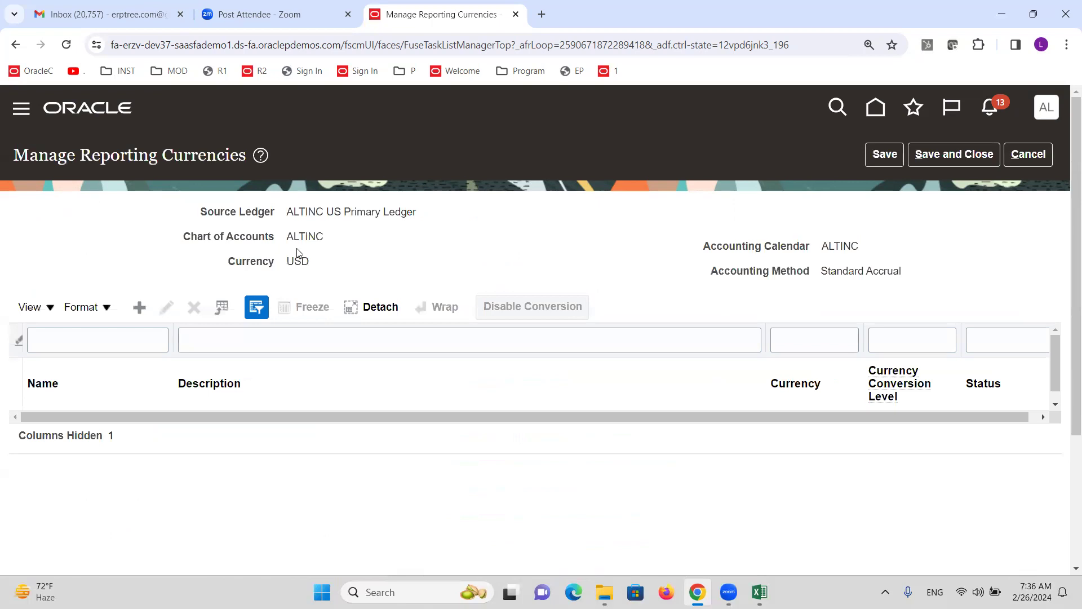
triple_click(308, 213)
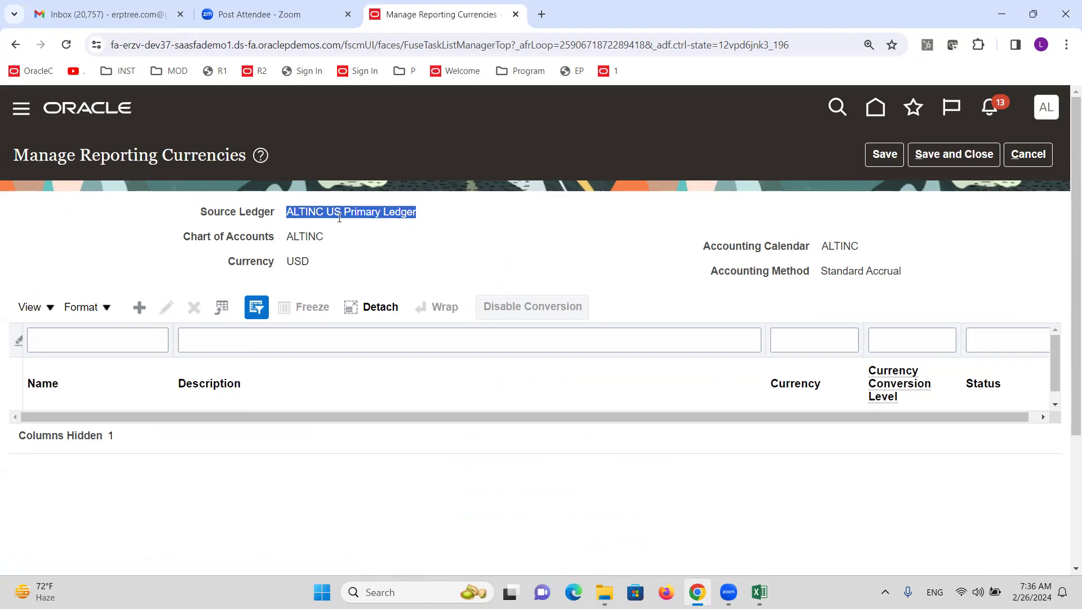
double_click(314, 234)
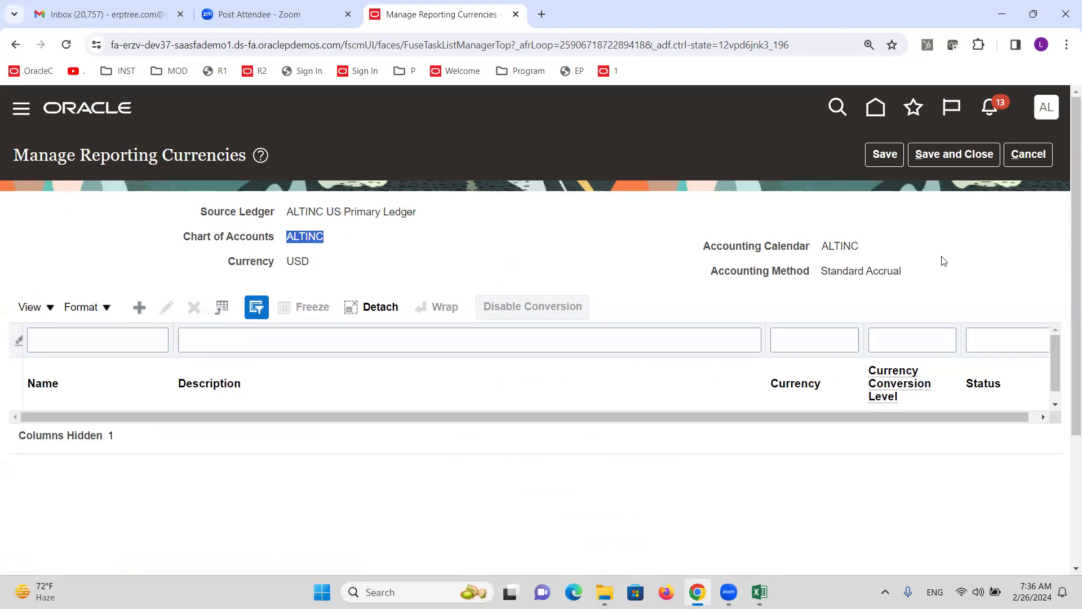
double_click(840, 246)
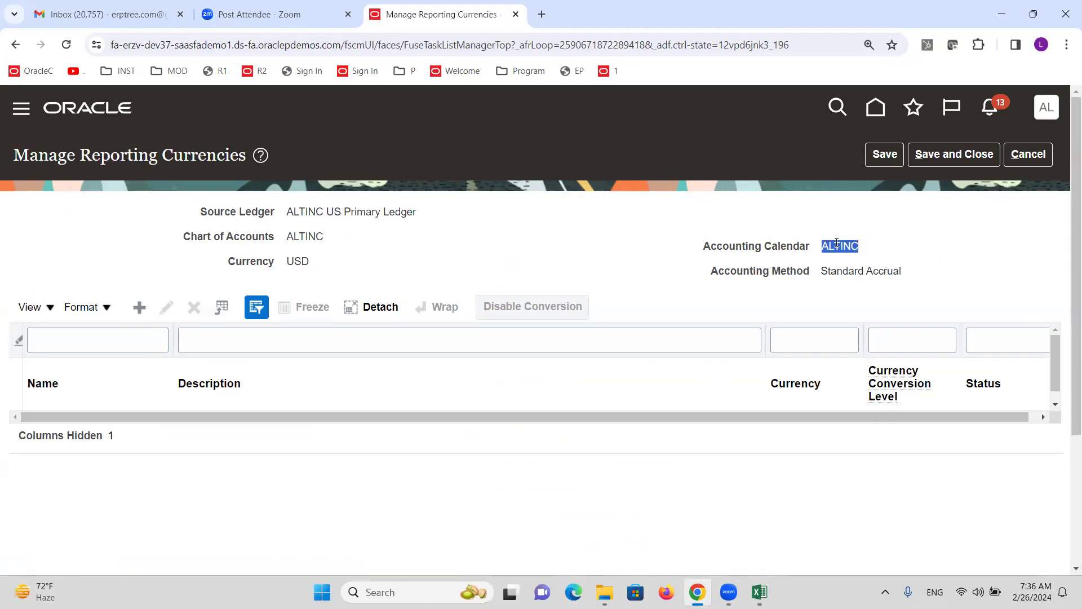
triple_click(854, 272)
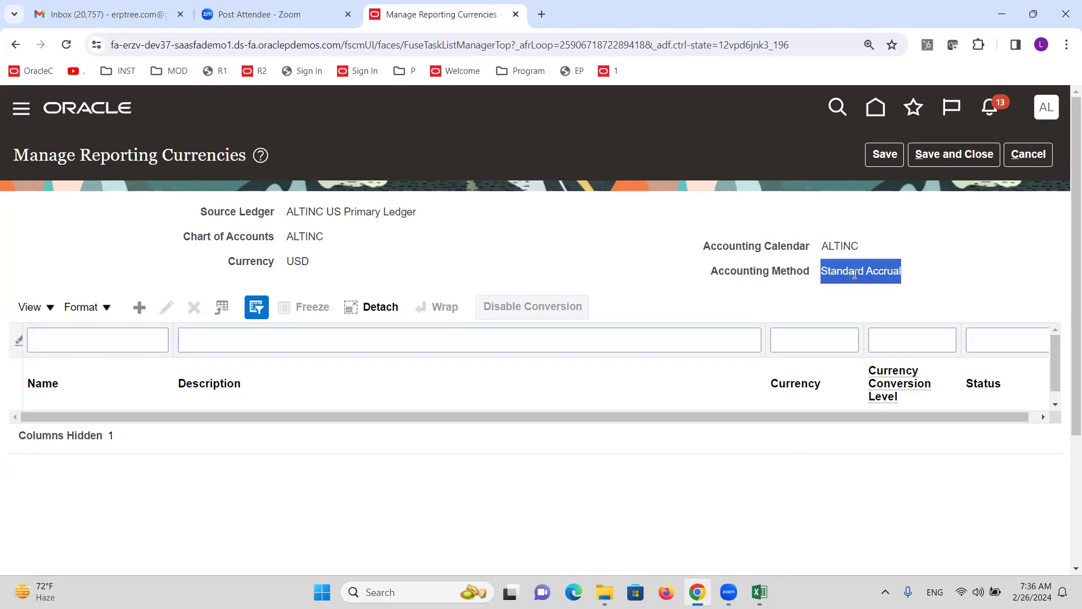
double_click(300, 262)
click(140, 309)
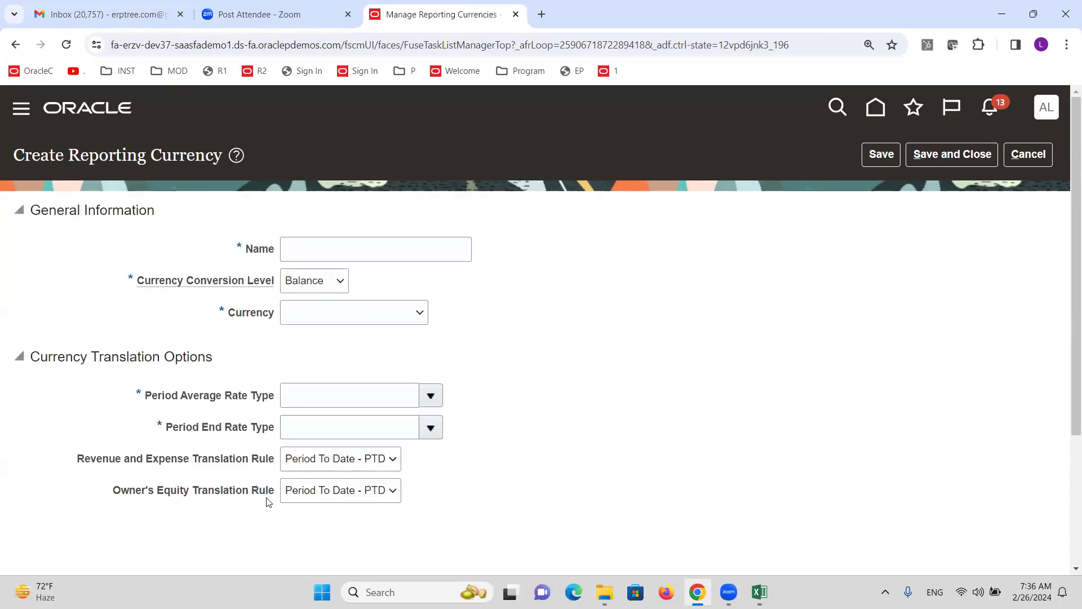
Name the reporting currency 'ALTINC INR Reporting Ledger' with Journal conversion level
click(342, 258)
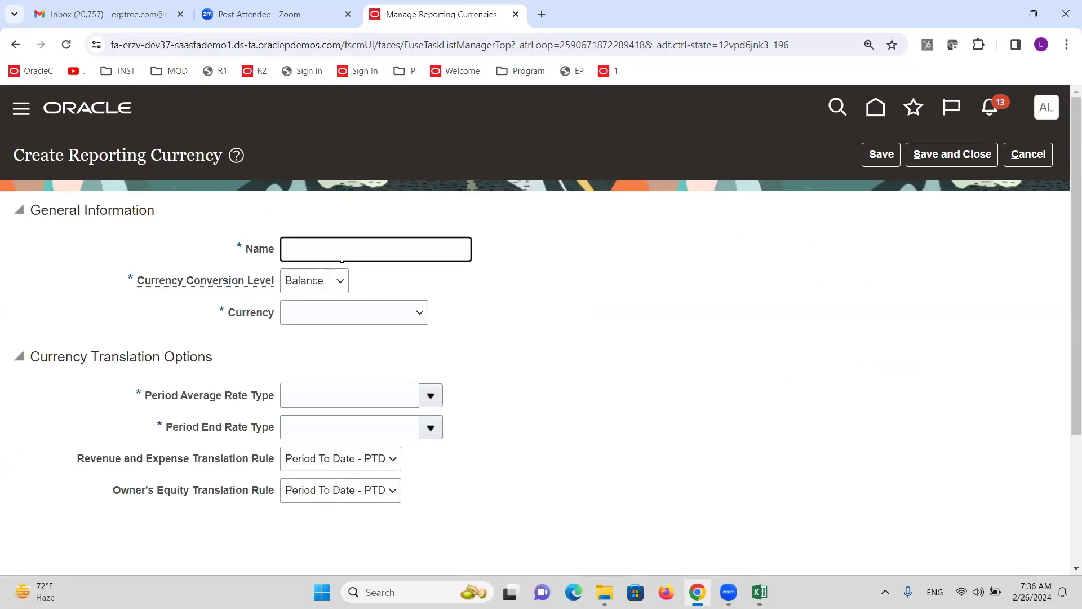
text(ALTINC INR Reporting Ledger)
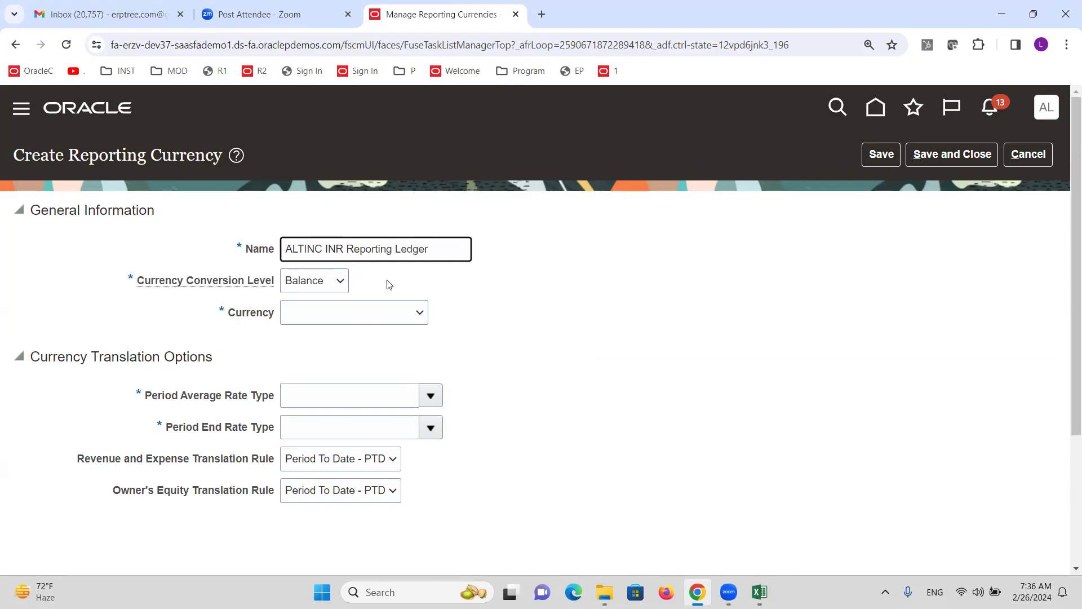
click(321, 283)
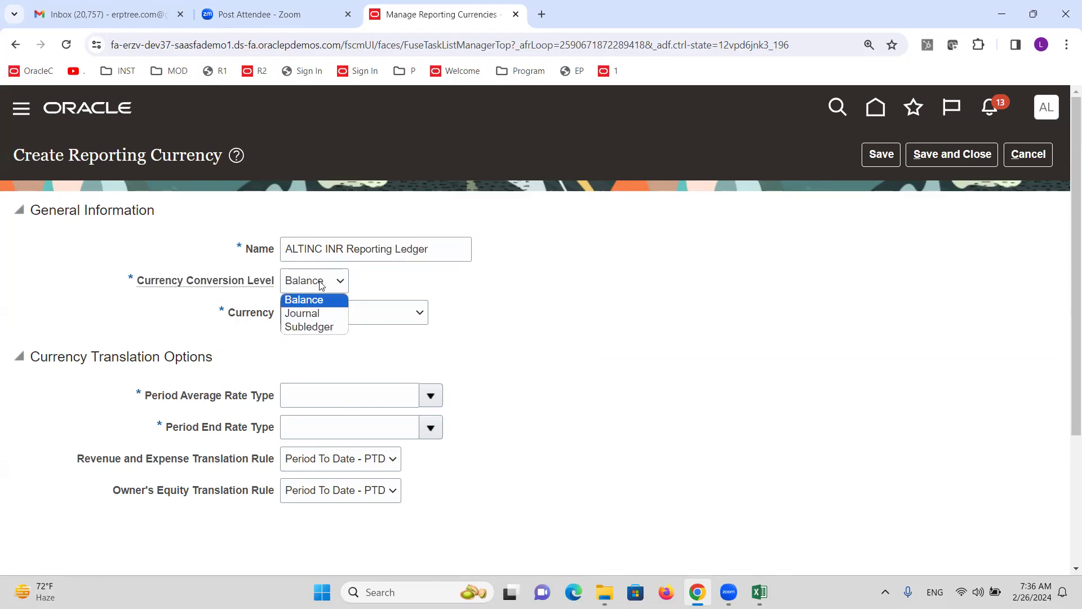
click(321, 312)
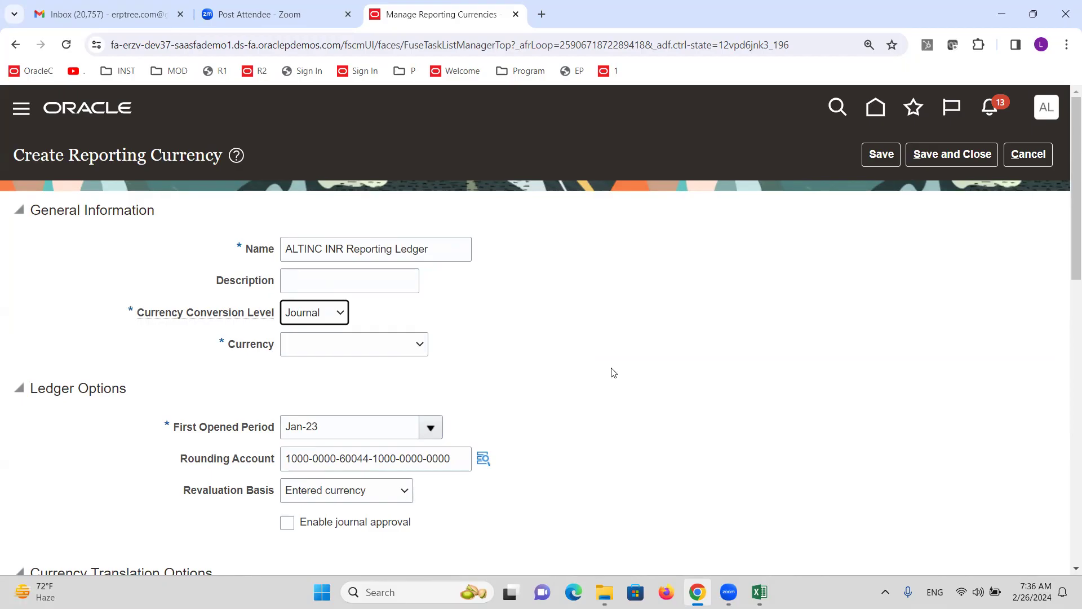
Set currency to INR - Indian Rupee and rate type to Corporate, then save and close
click(358, 353)
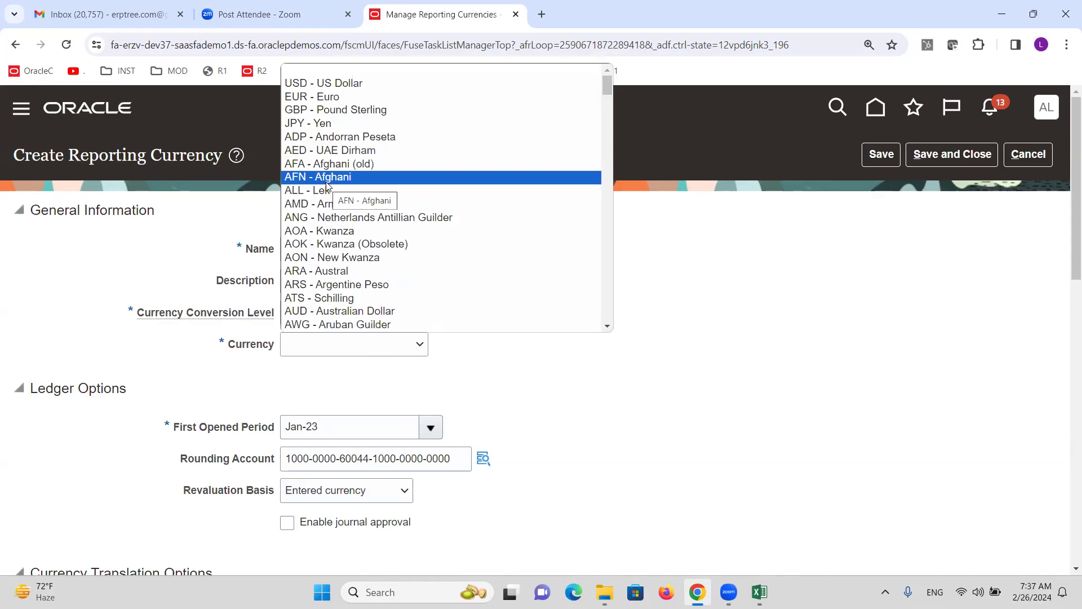
key(i)
key(i)
key(i)
key(i)
key(i)
key(i)
key(i)
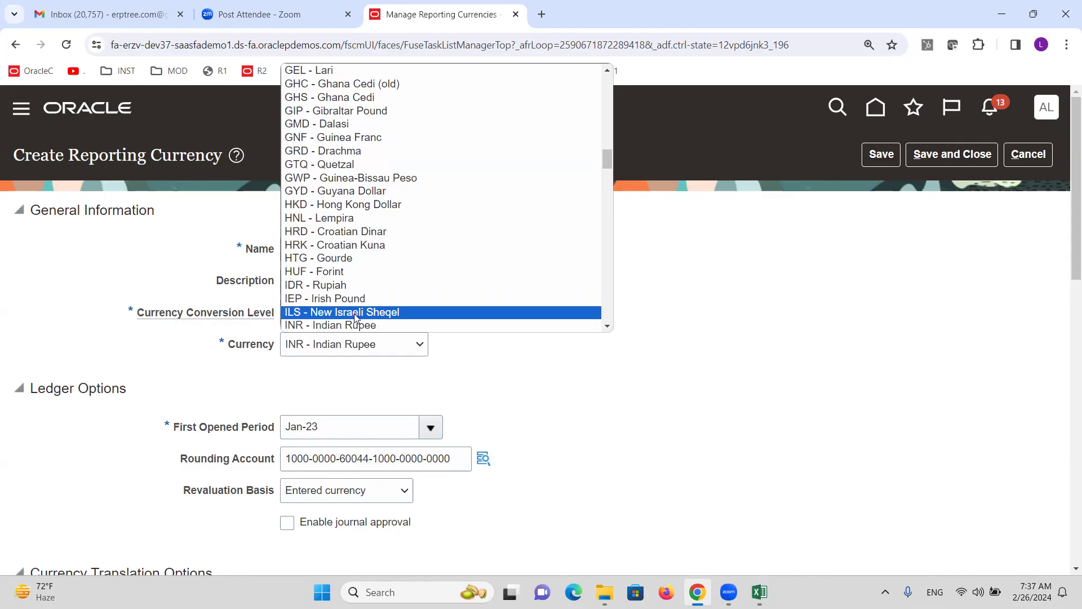
click(359, 326)
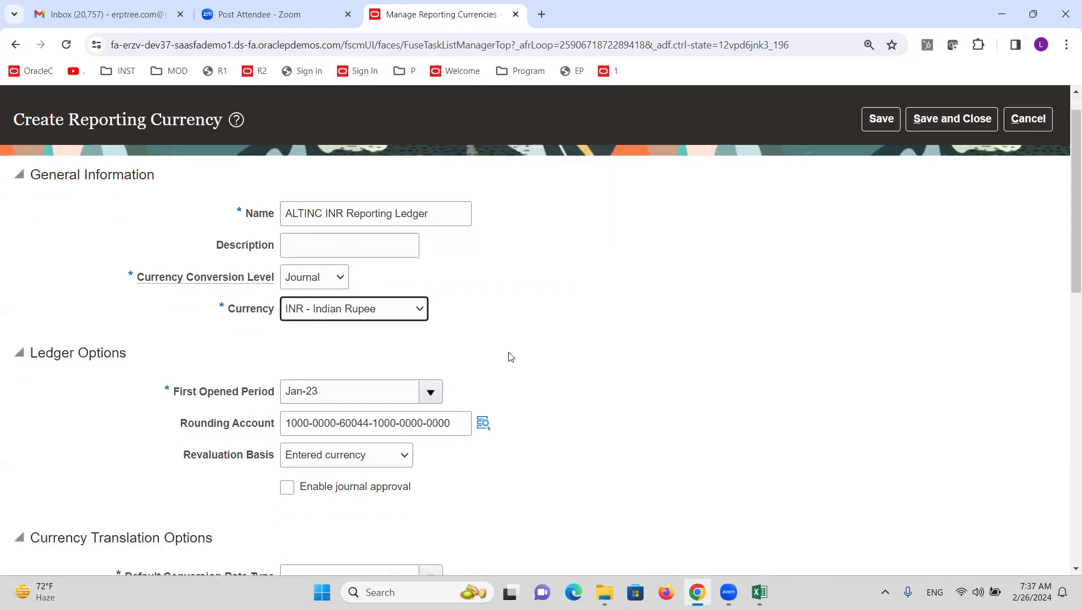
scroll(511, 361, down, 3)
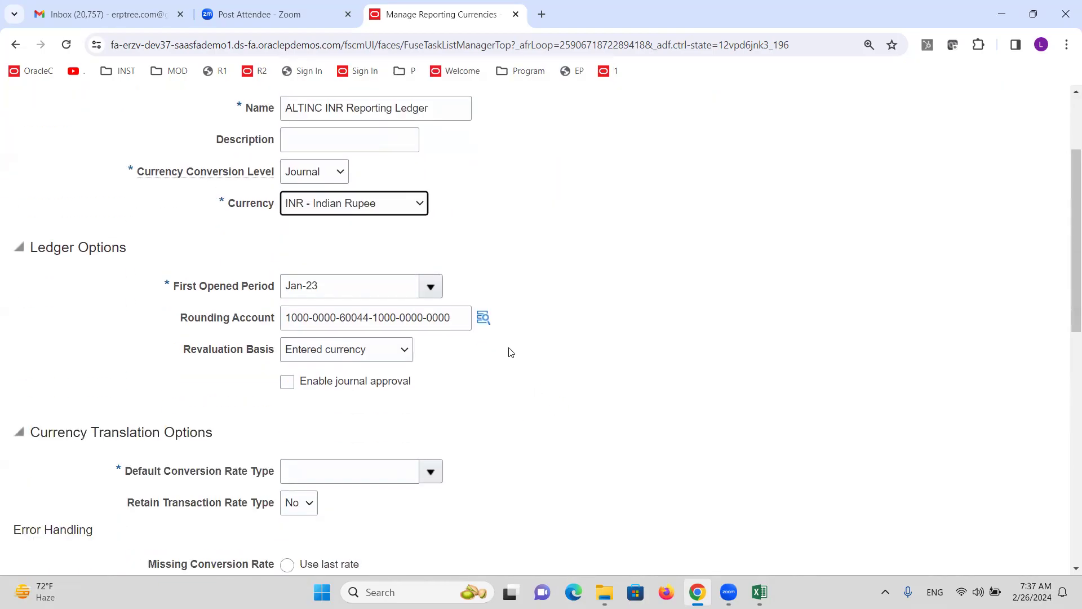
click(436, 474)
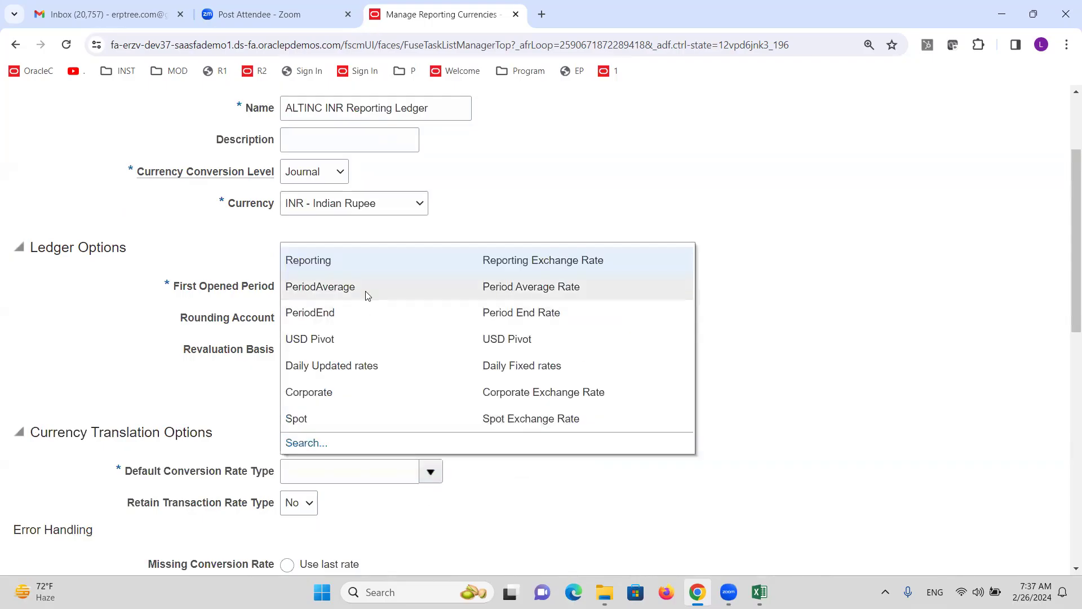
click(345, 393)
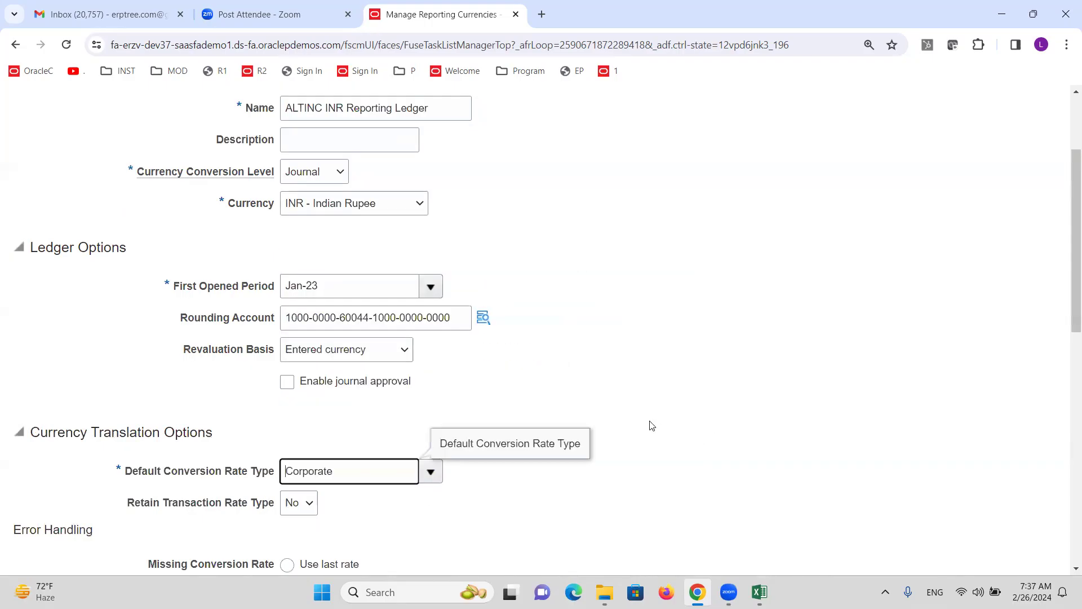
scroll(639, 395, down, 6)
scroll(638, 393, down, 3)
scroll(638, 391, up, 10)
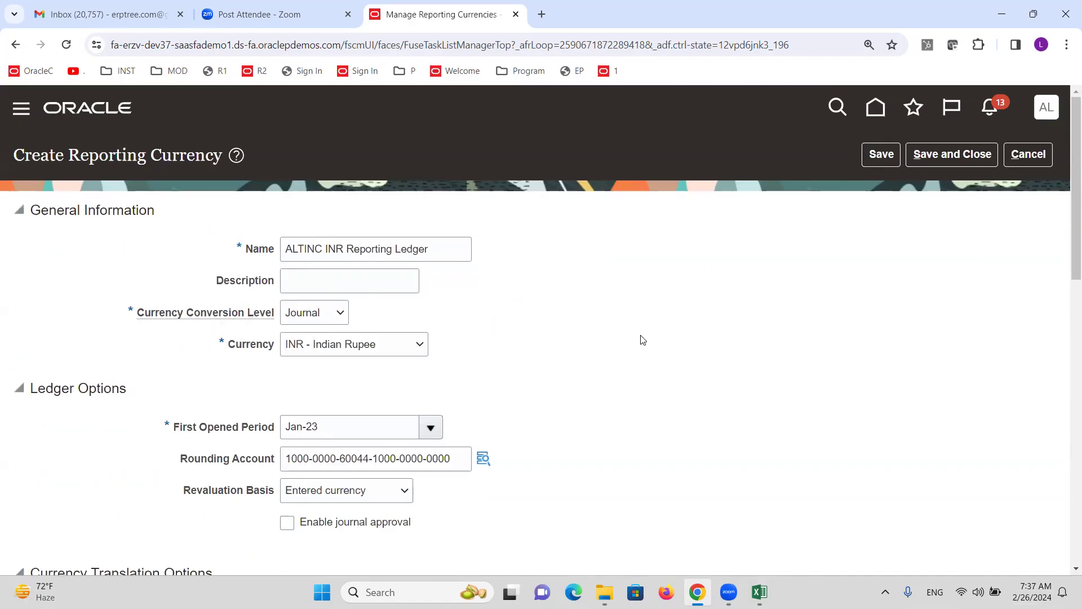
click(958, 157)
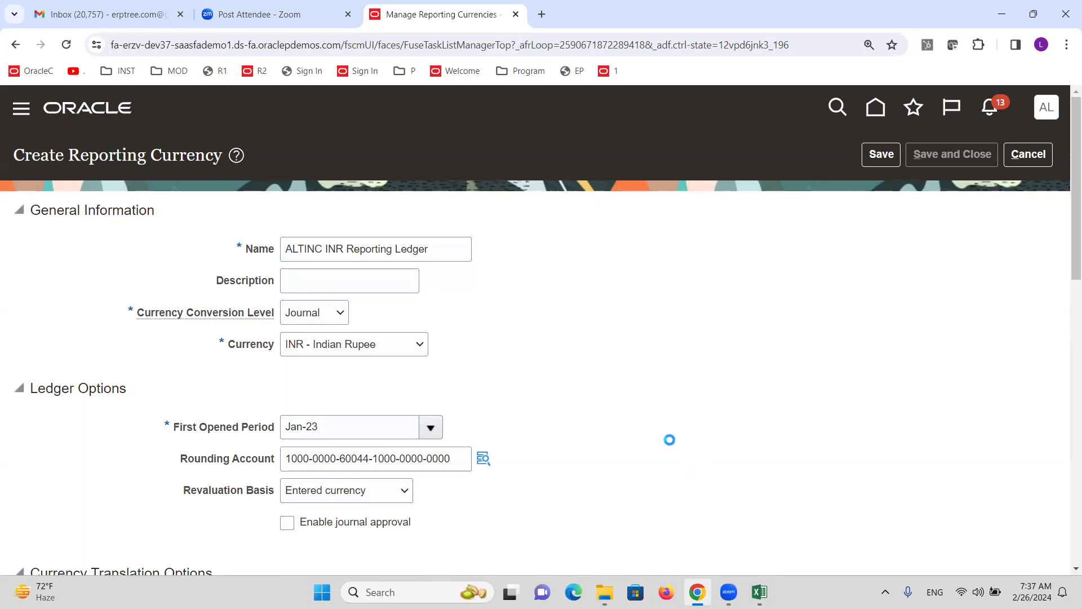
key(alt+Tab)
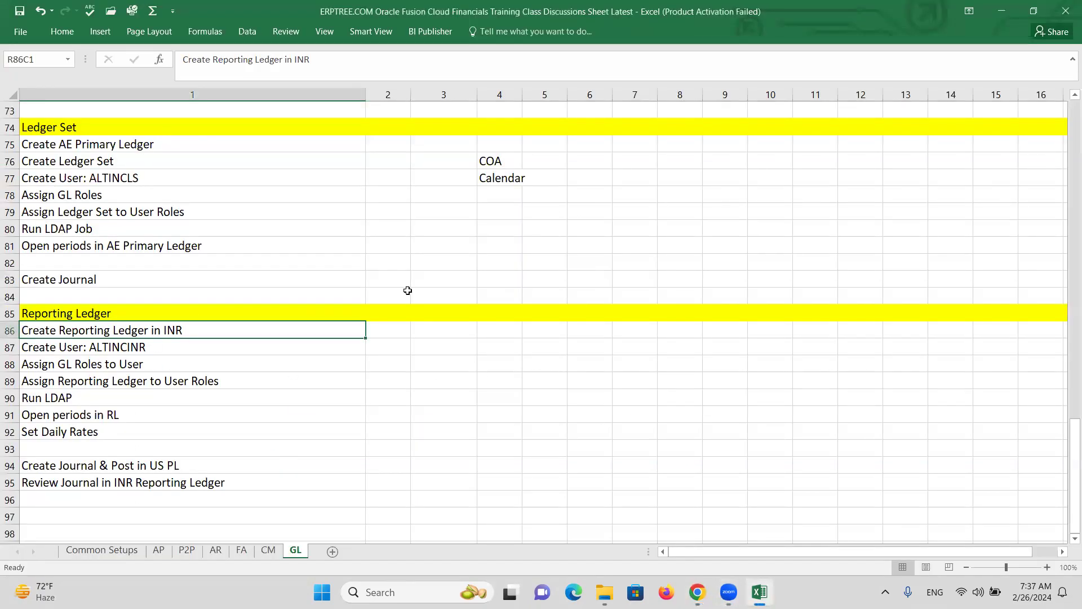
Verify ALTINC INR Reporting Ledger is active in INR at Journal level, then save and close
key(alt+Tab)
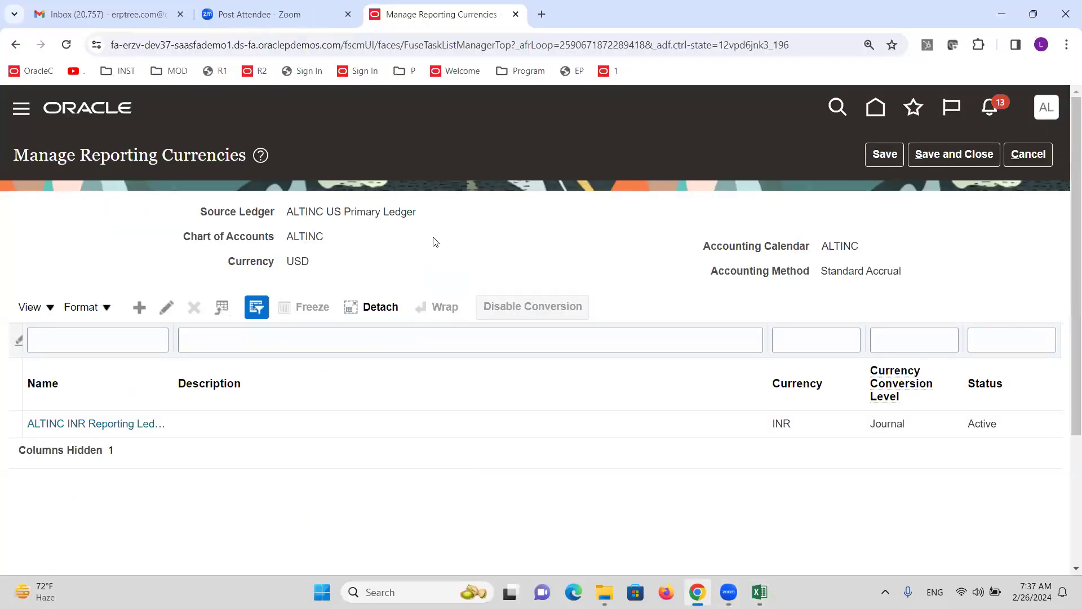
double_click(312, 233)
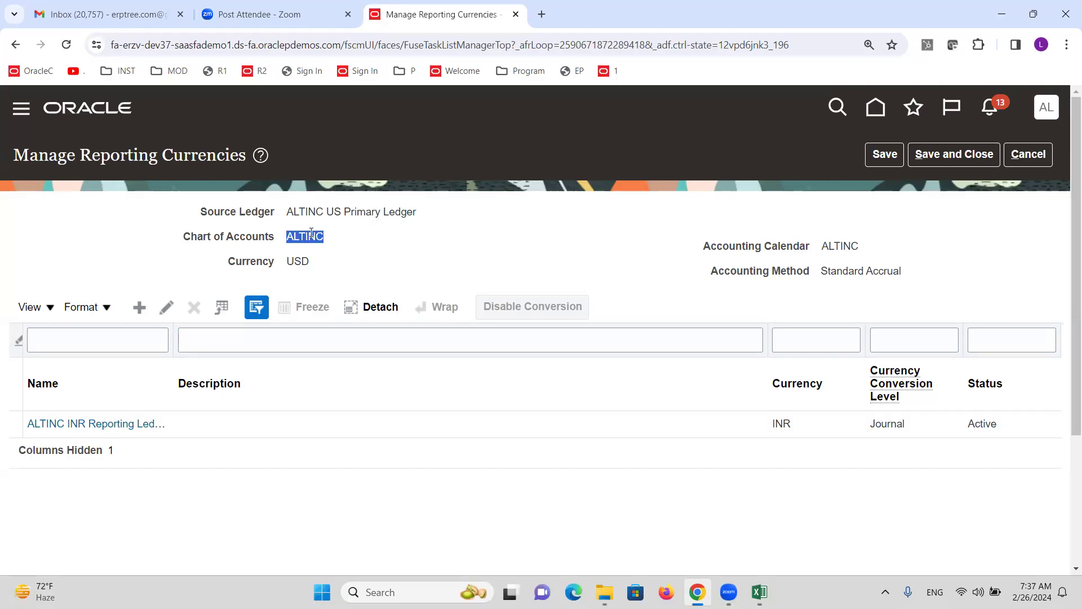
double_click(838, 246)
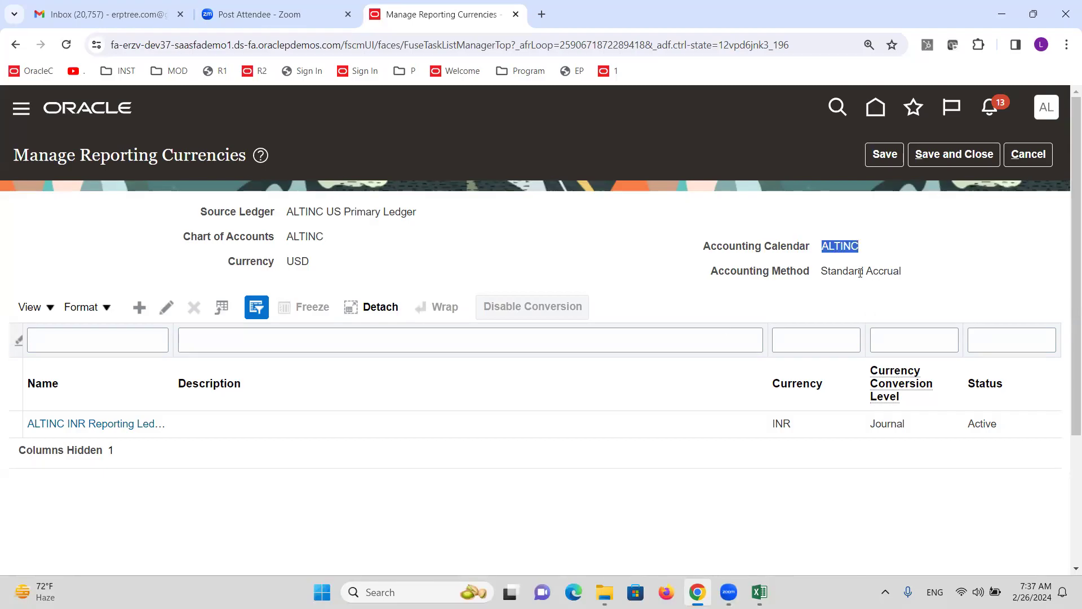
double_click(861, 271)
drag(861, 271, 884, 266)
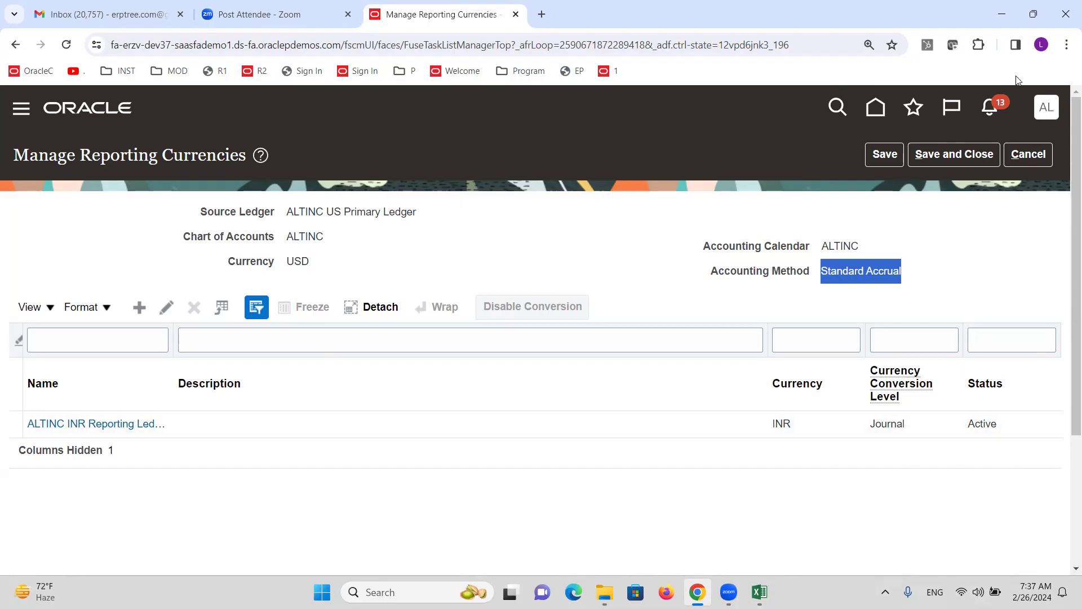
click(980, 164)
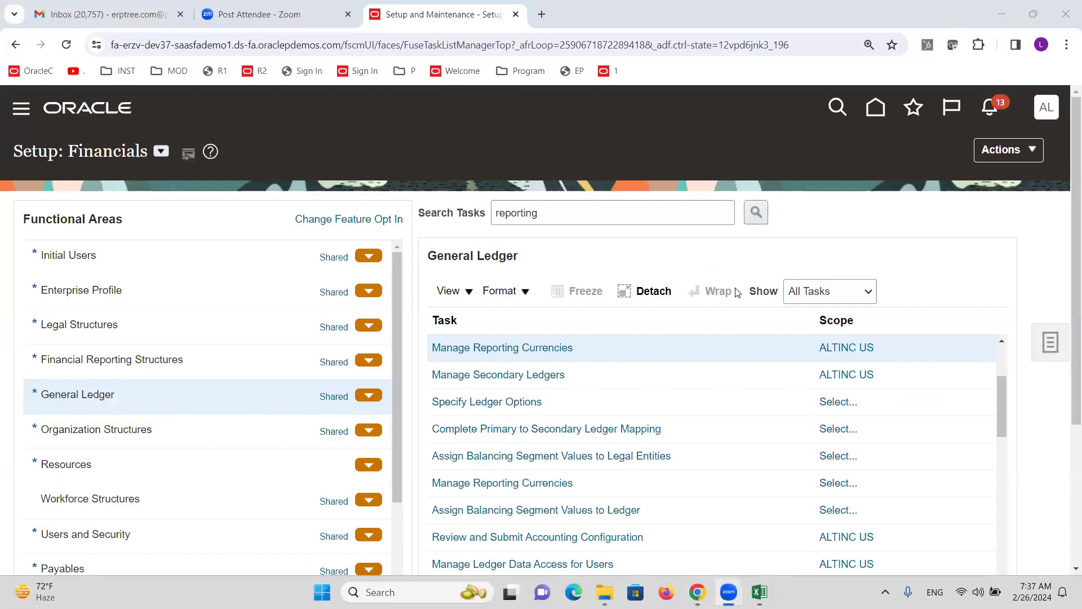
key(alt+Tab)
click(73, 347)
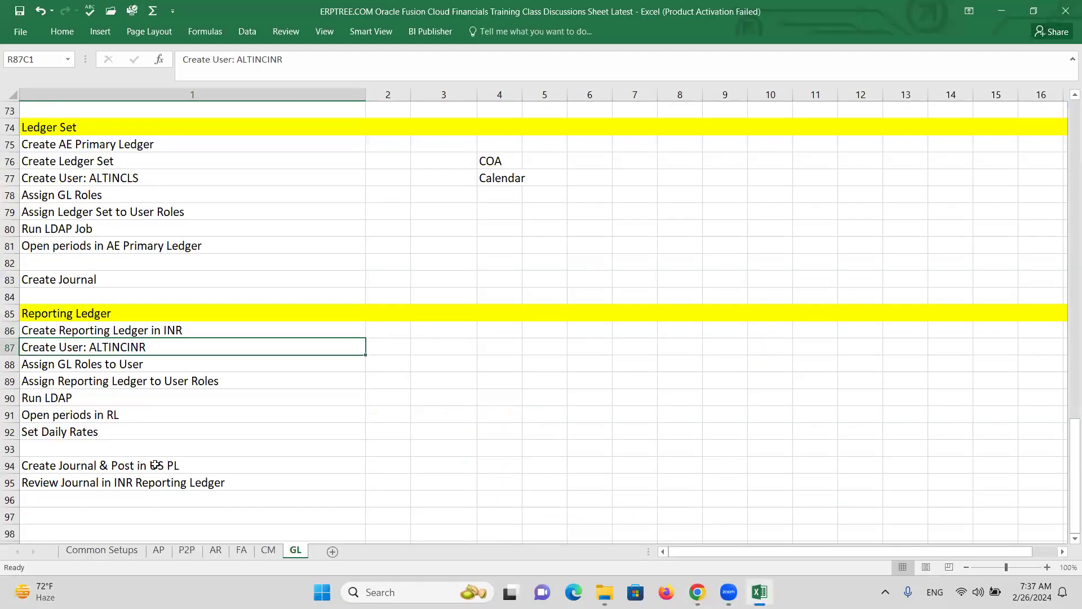
click(279, 410)
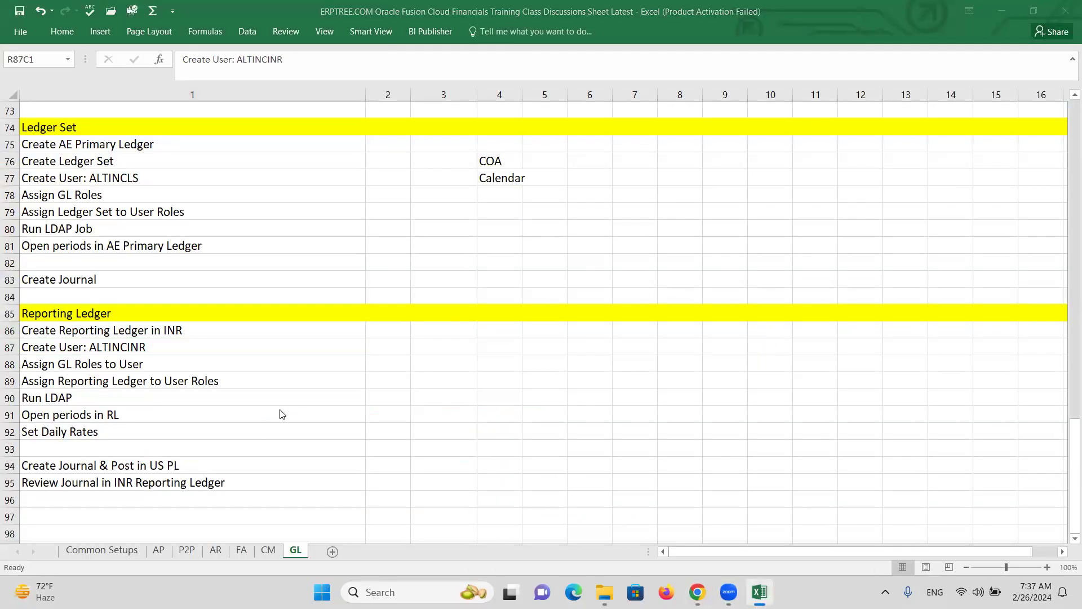
key(alt+Tab)
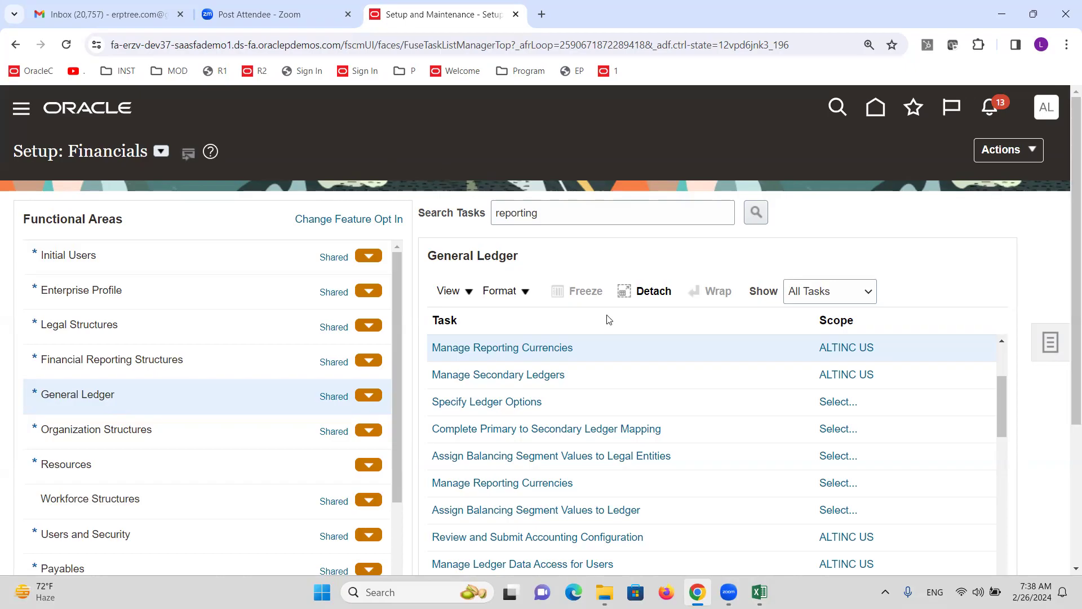
Reopen ALTINC US reporting currencies, review the source ledger details, and cancel back to the checklist
click(538, 347)
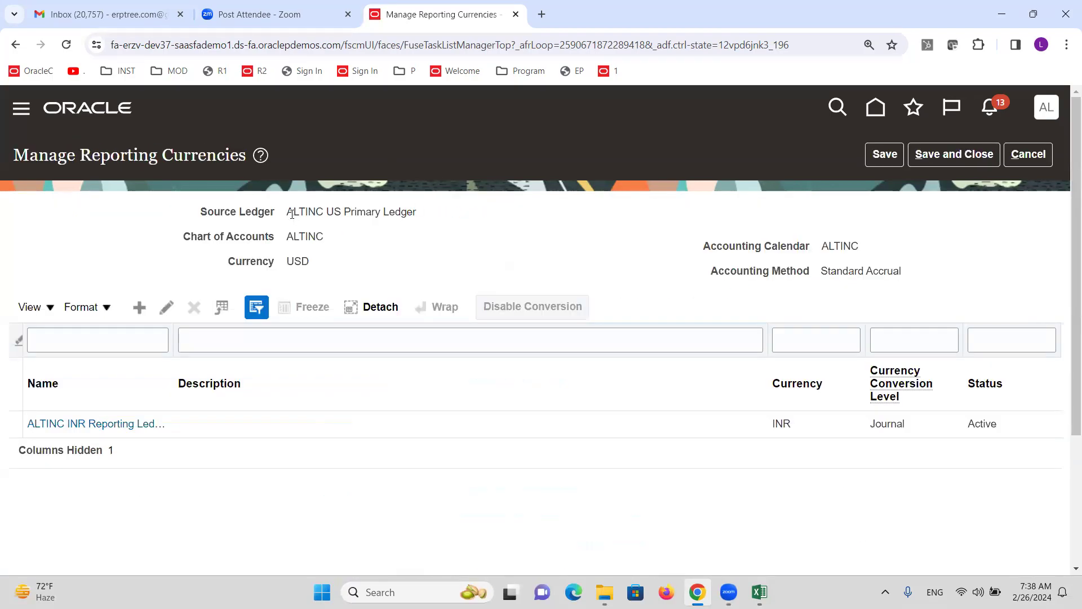
drag(291, 212, 434, 261)
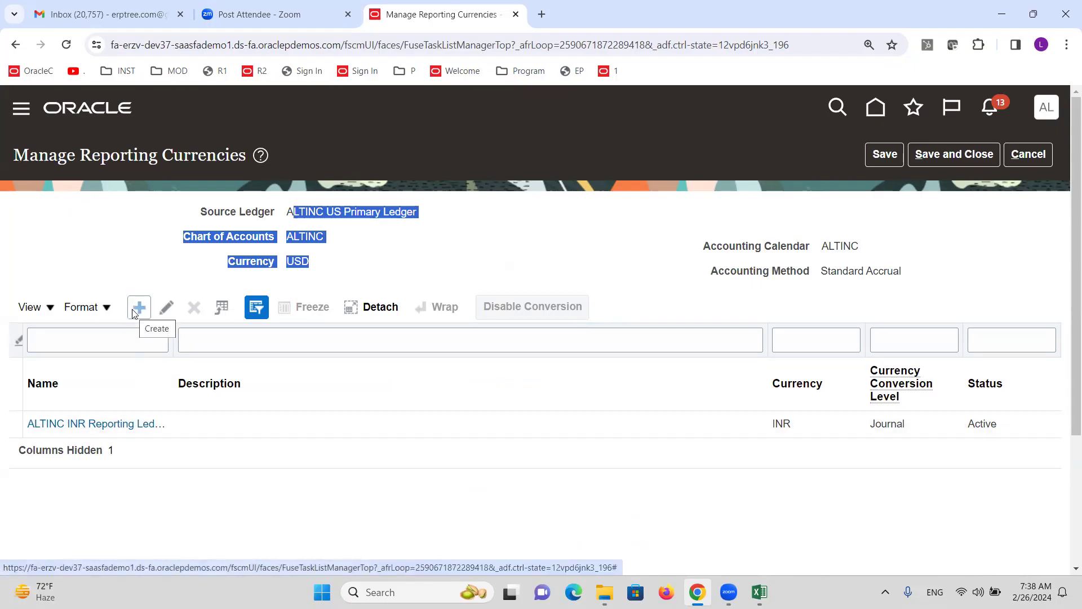
click(1028, 153)
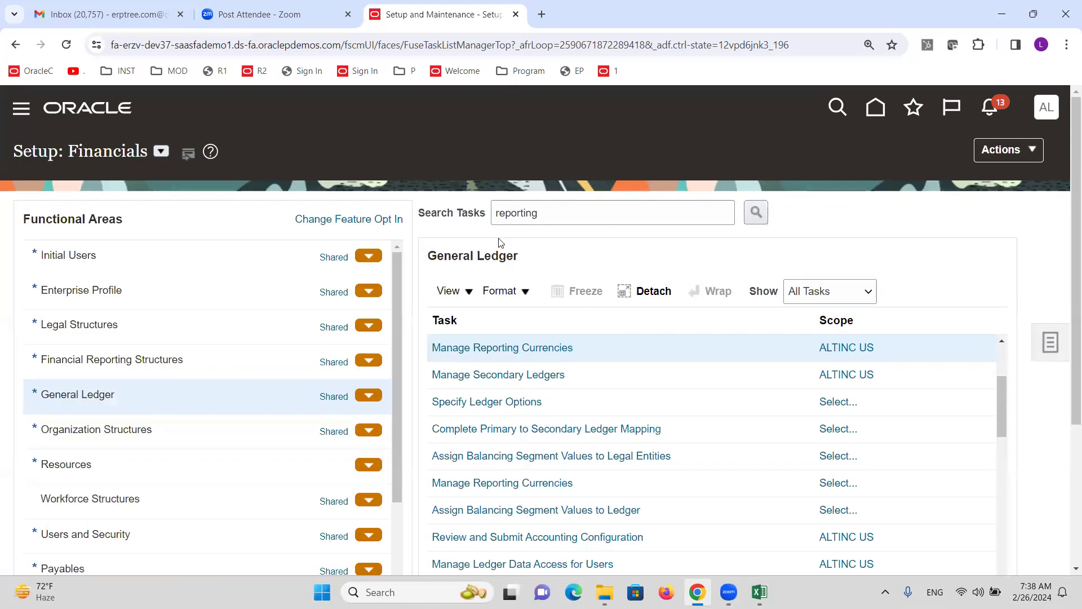
key(alt+Tab)
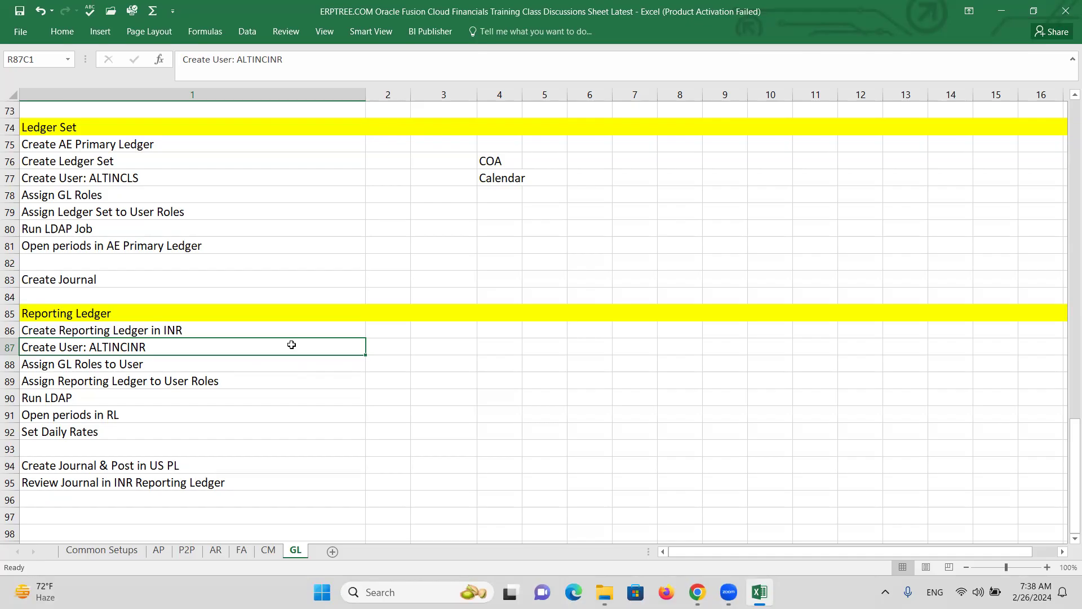
Check the Reporting Ledger to-do items on the GL sheet, then return to the Oracle setup page
click(435, 348)
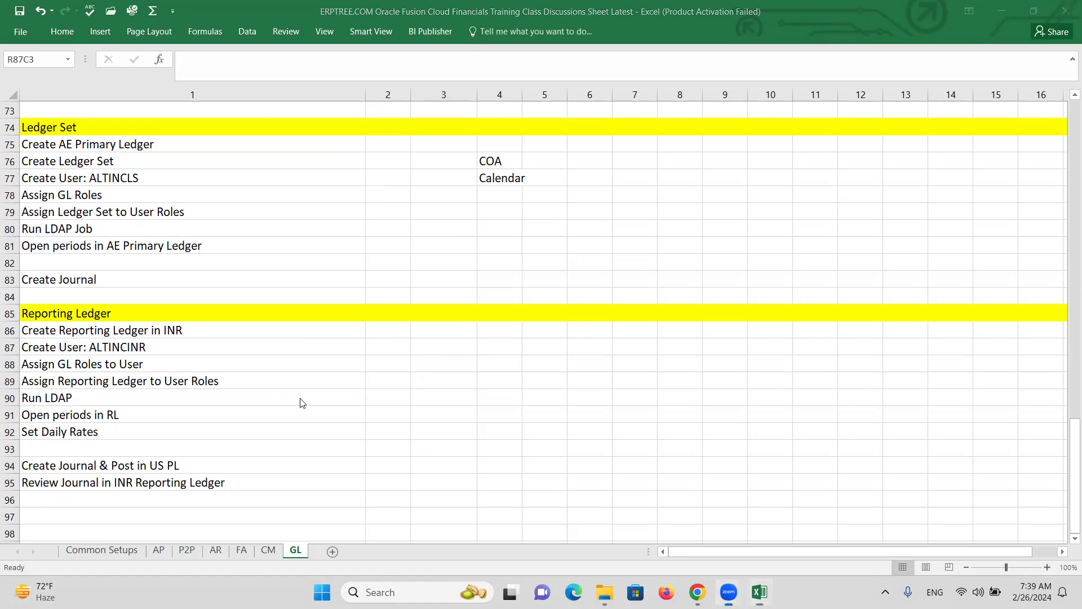
key(alt+Tab)
In the Security Console, start a new user account and enter the INR user's last name
click(22, 112)
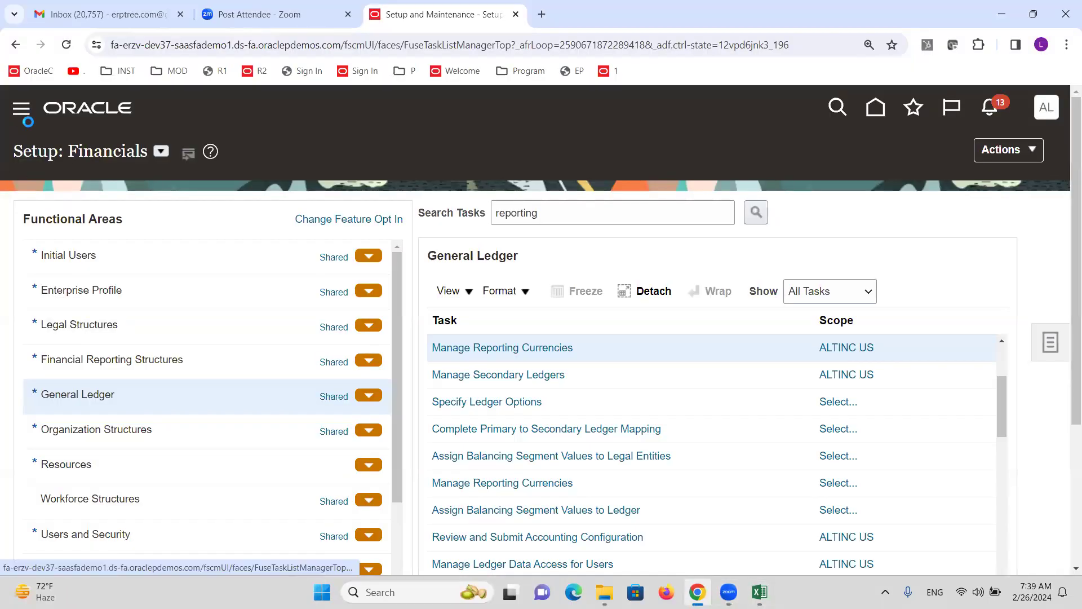
scroll(189, 363, down, 10)
scroll(188, 363, down, 3)
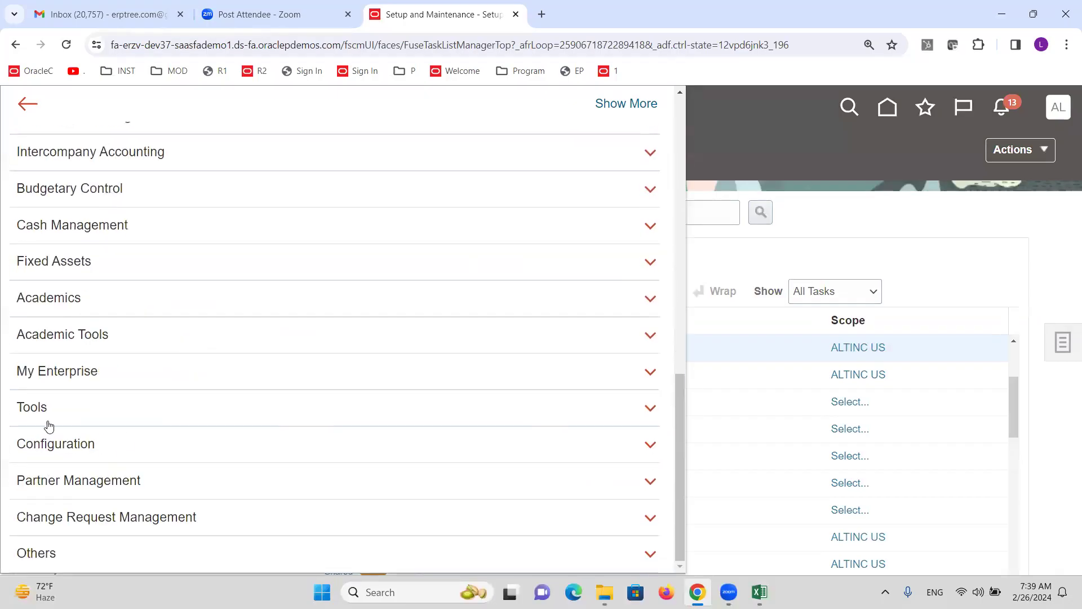
click(29, 410)
click(302, 428)
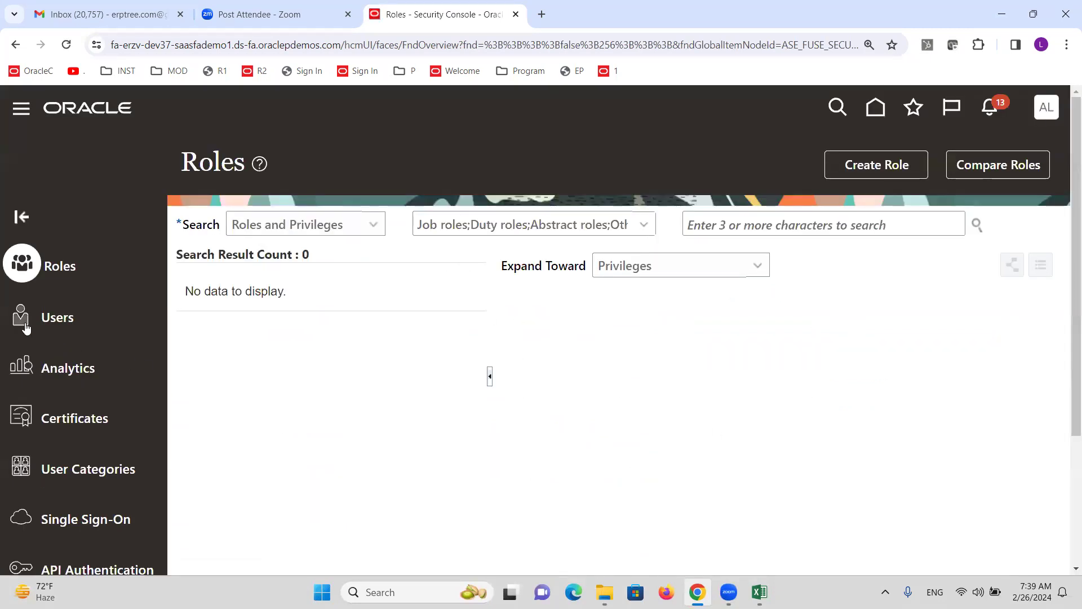
click(25, 324)
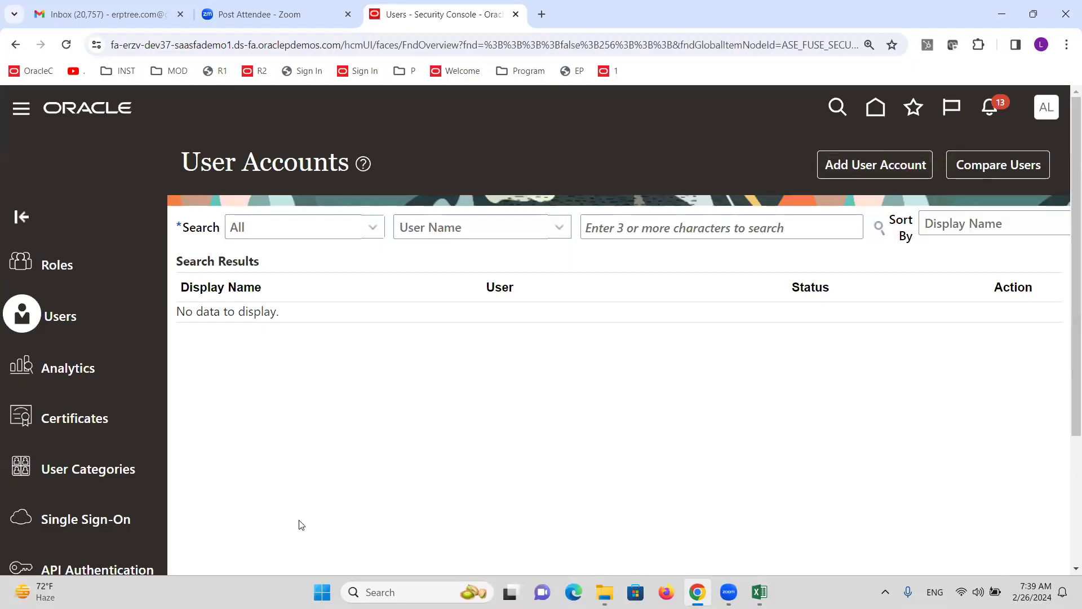
click(866, 168)
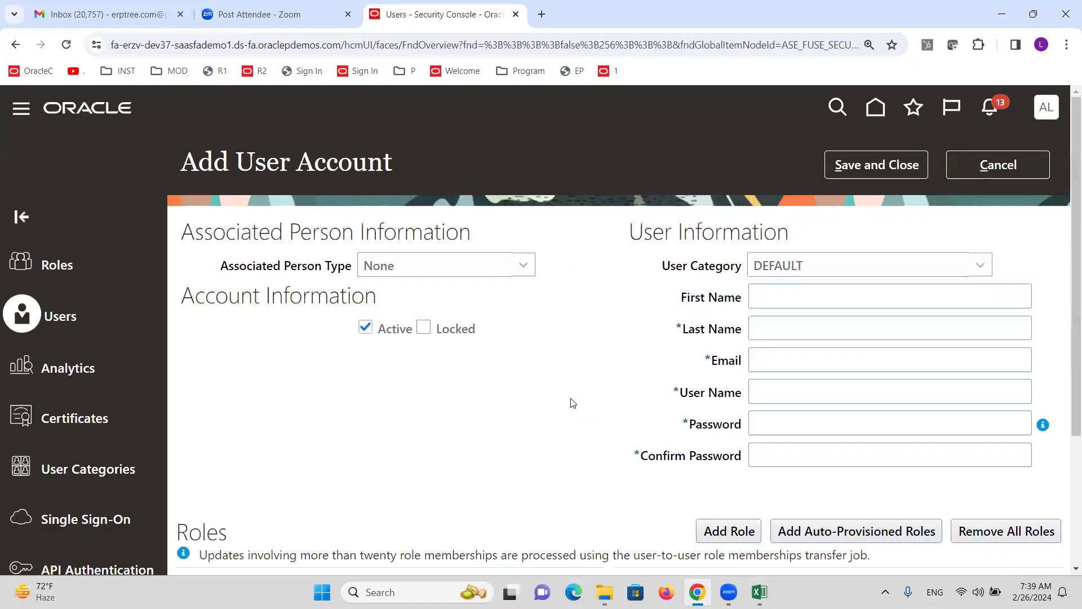
click(809, 328)
text(A)
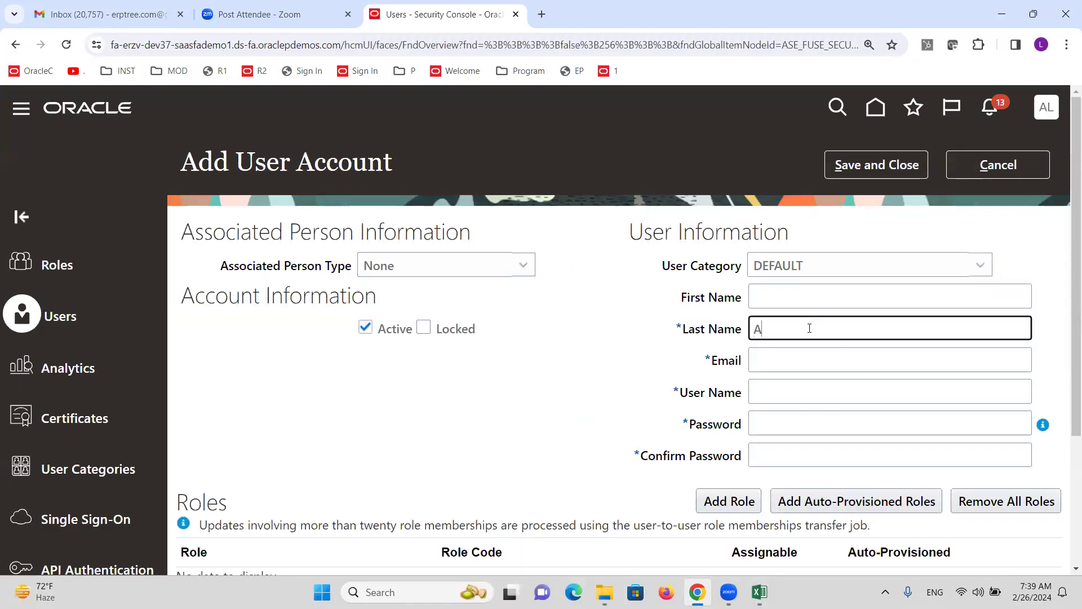
text(LTINCINR)
key(Tab)
Assign the General Accounting Manager role to the new user
click(729, 501)
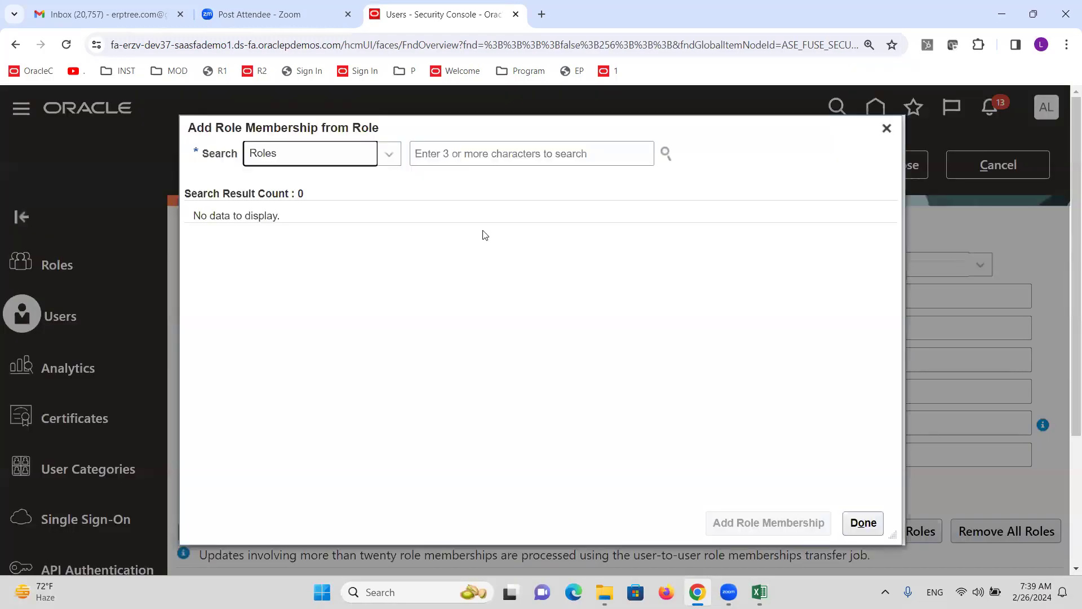
click(465, 156)
text(G)
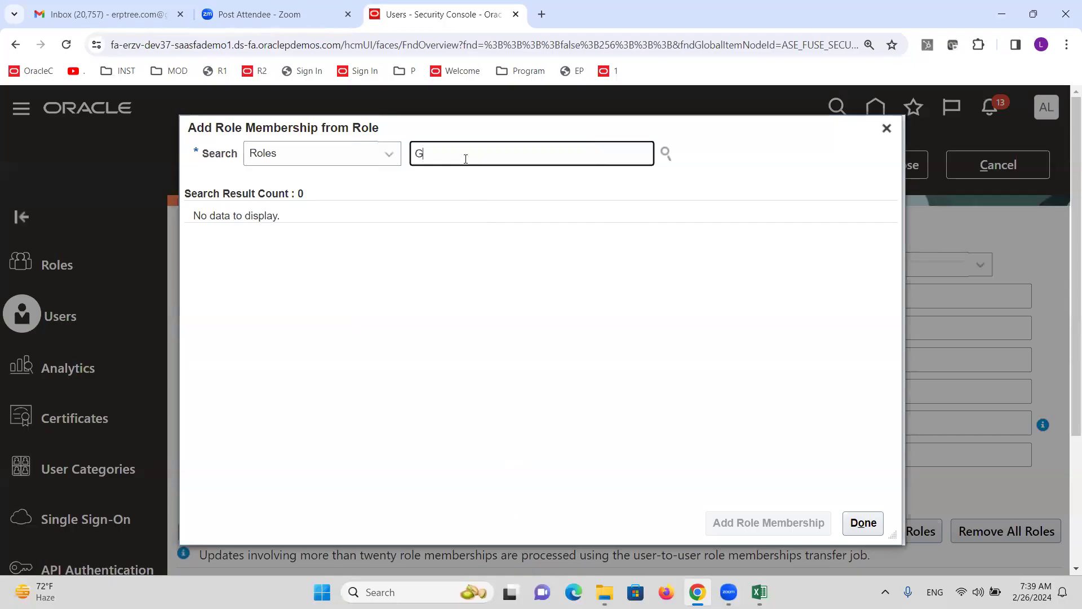
text(eneral A)
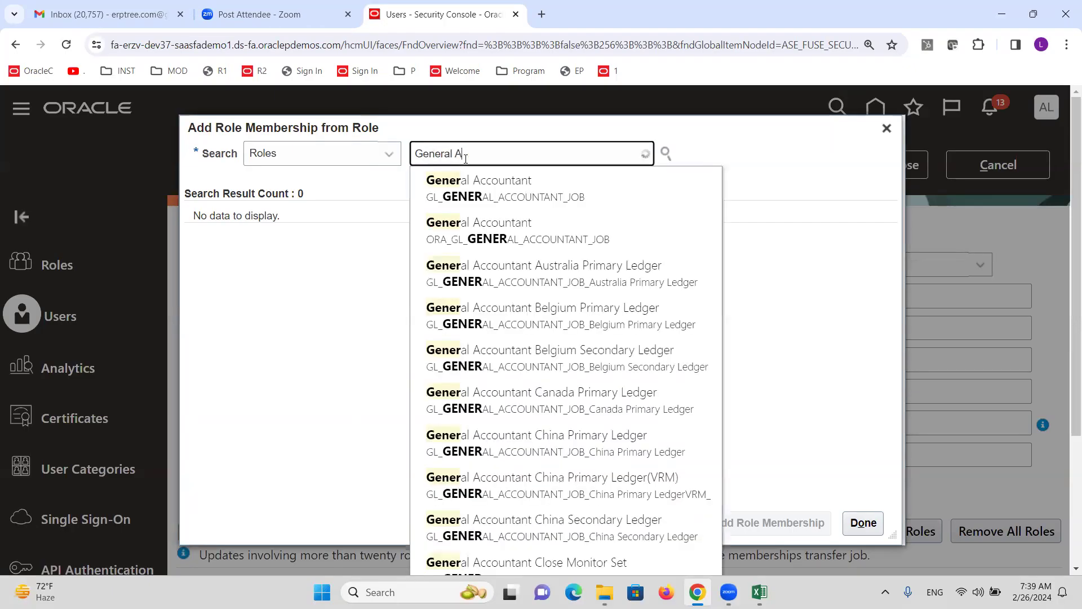
text(ccounting)
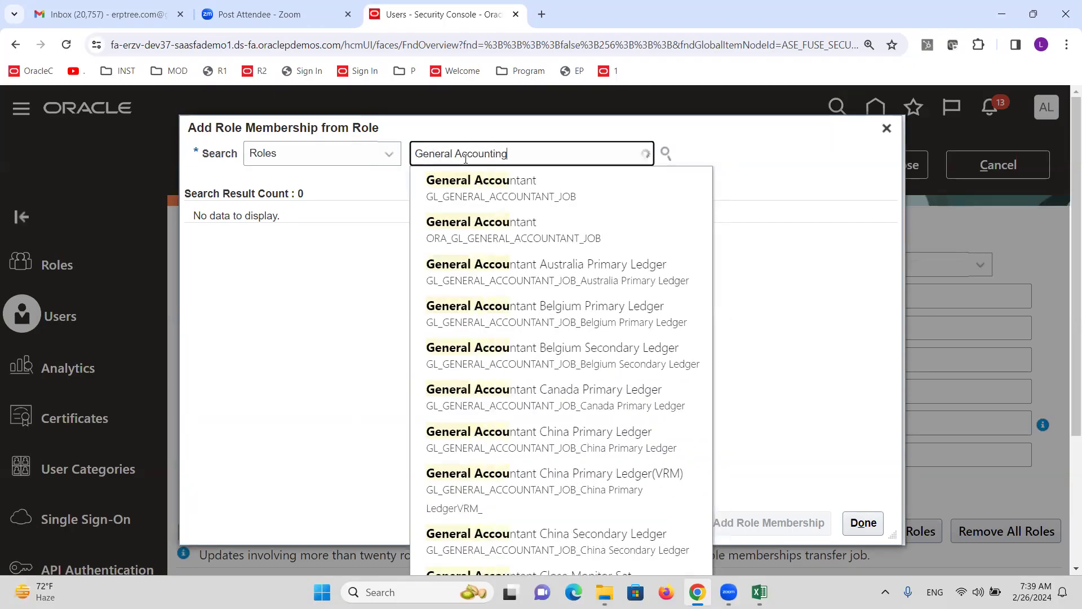
text(M)
key(BackSpace)
text(mn)
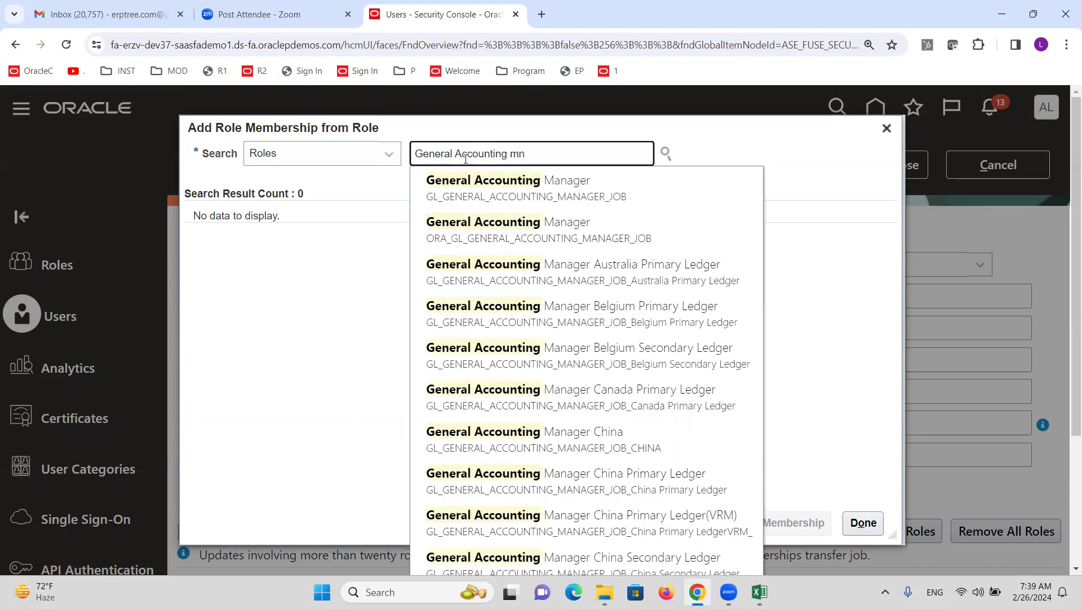
key(BackSpace)
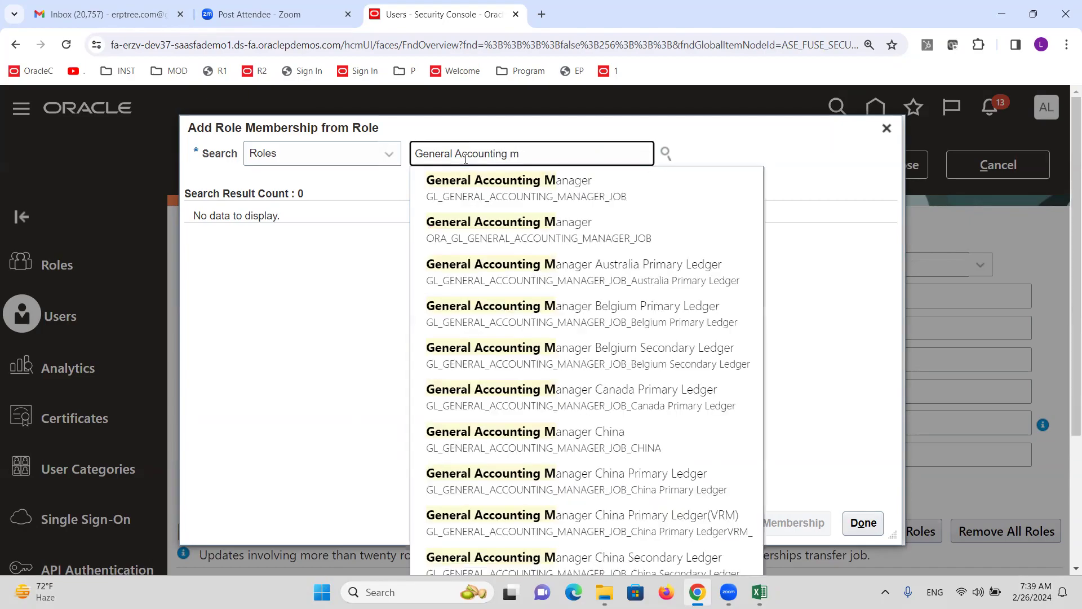
click(456, 228)
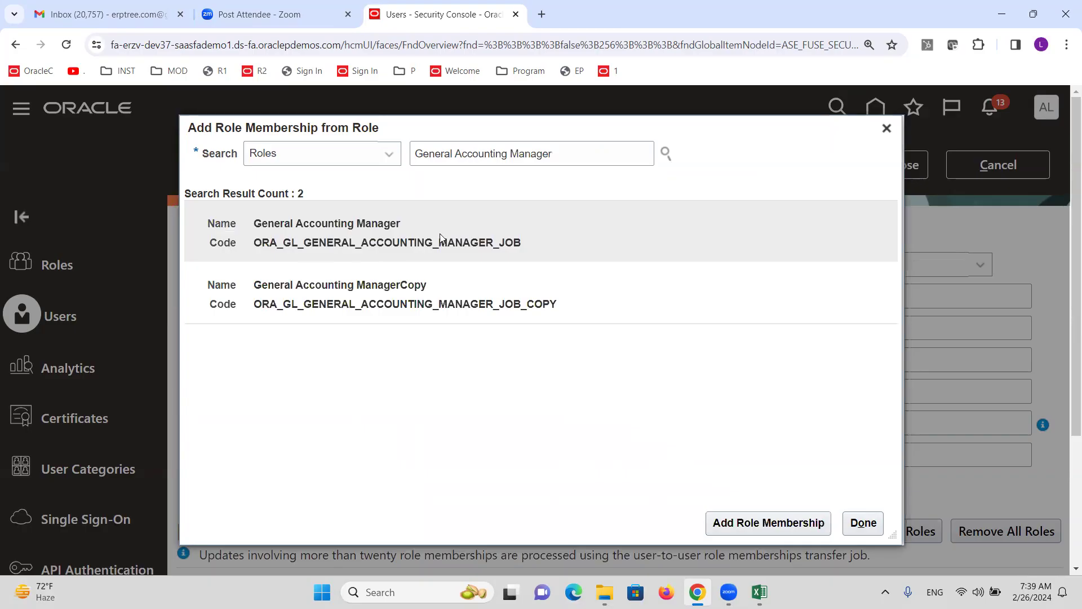
click(802, 525)
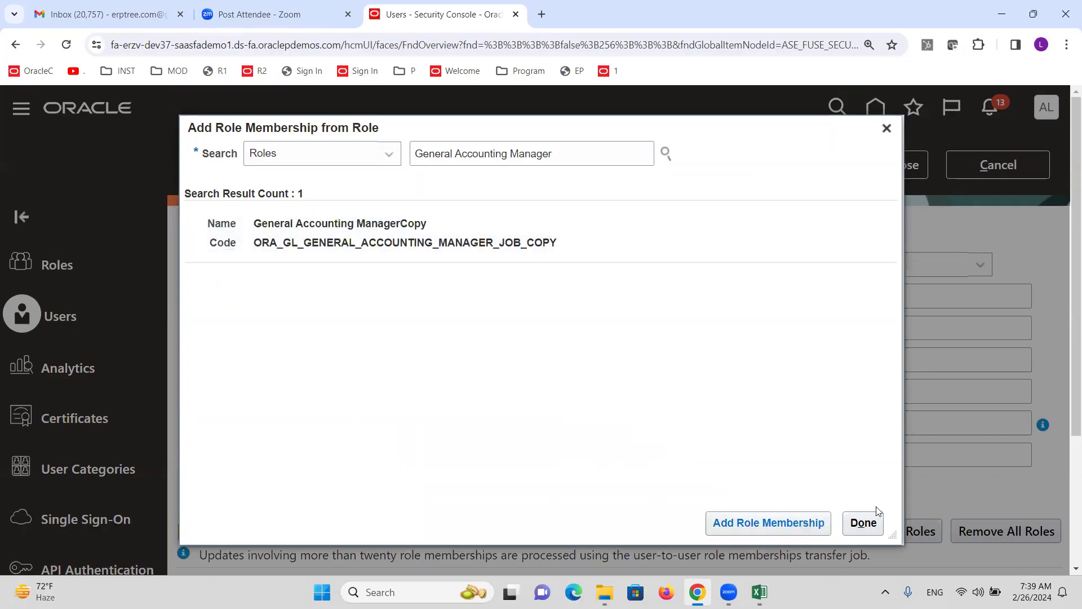
click(866, 524)
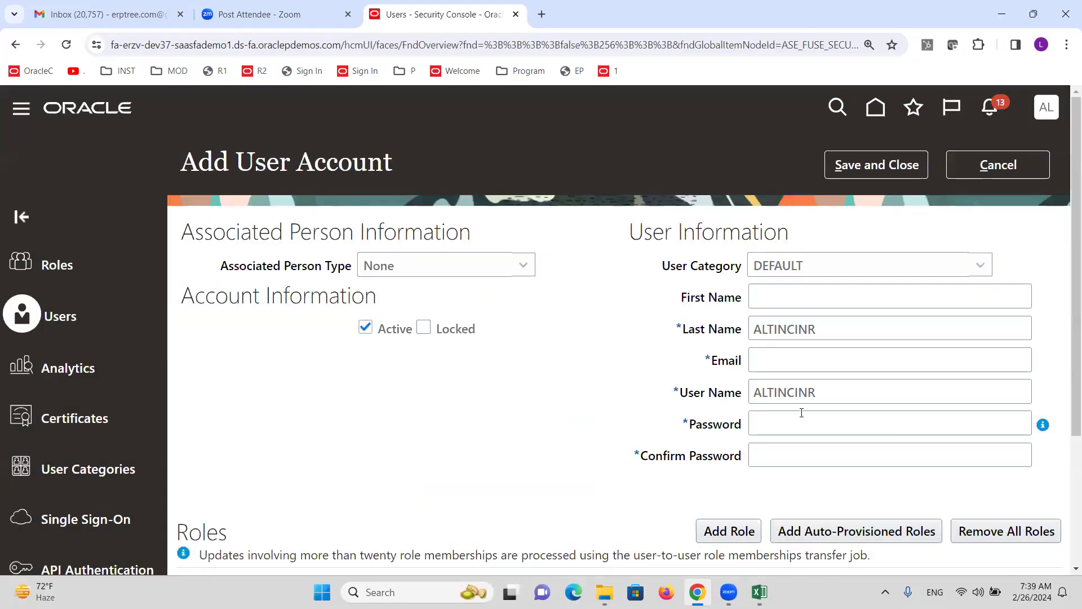
Enter and confirm the account password, fill a Gmail e-mail and the user name, then save
click(801, 416)
text(Welcome1)
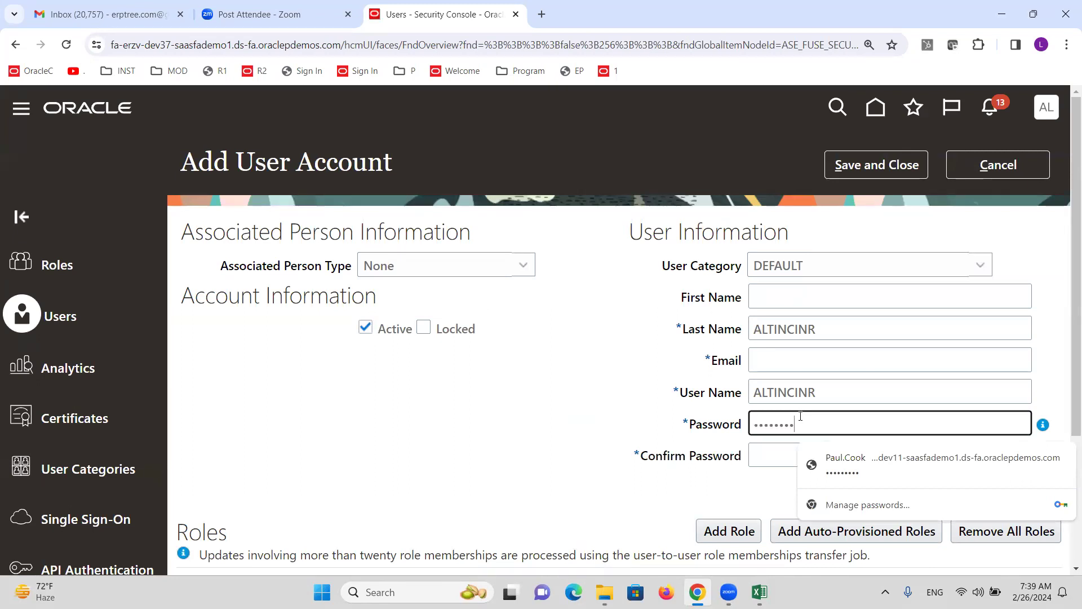
key(Tab)
text(Welcome1)
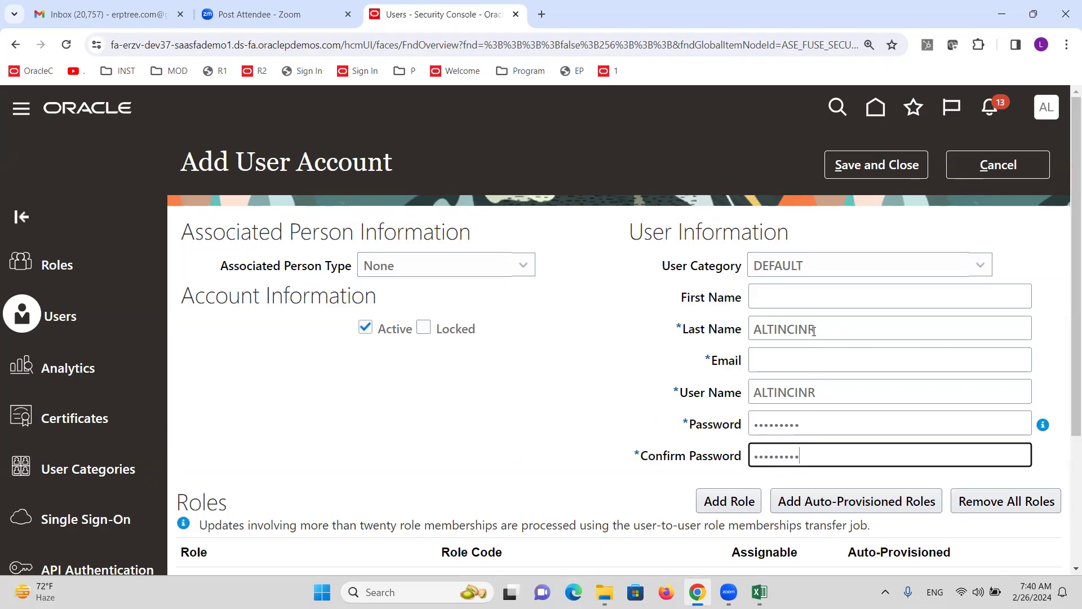
double_click(817, 324)
key(ctrl+c)
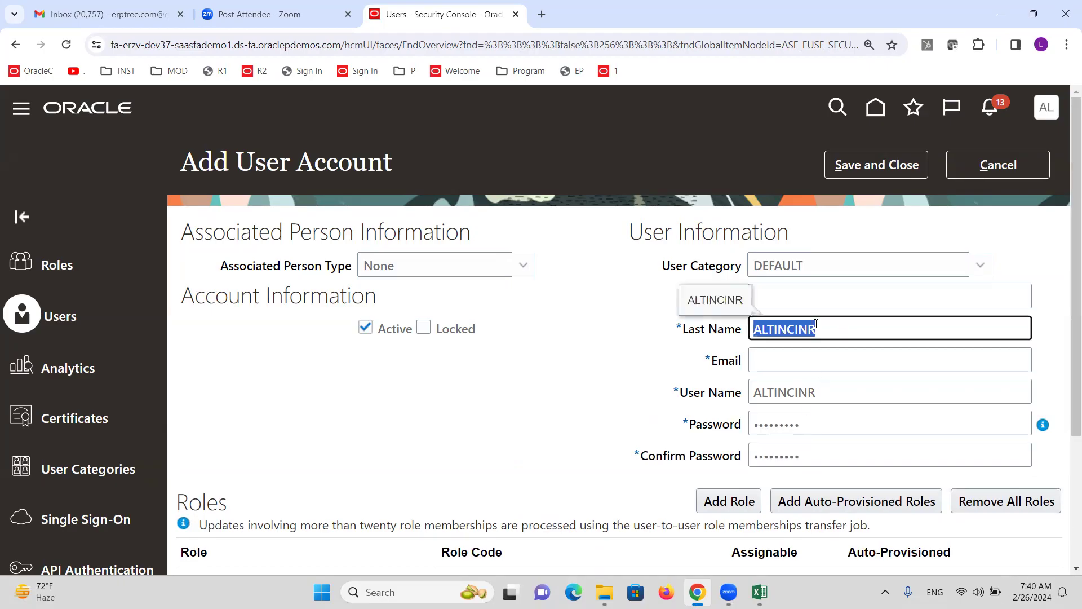
click(796, 367)
key(ctrl+v)
key(BackSpace)
key(BackSpace)
key(BackSpace)
key(BackSpace)
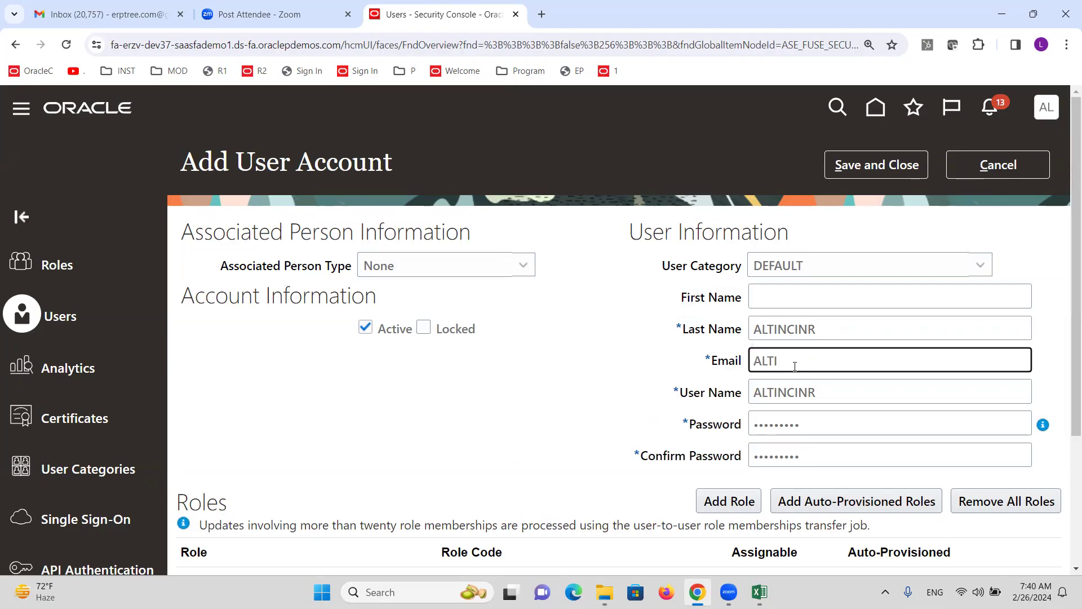
text(@GMAIL.COM)
key(Tab)
key(ctrl+a)
key(ctrl+v)
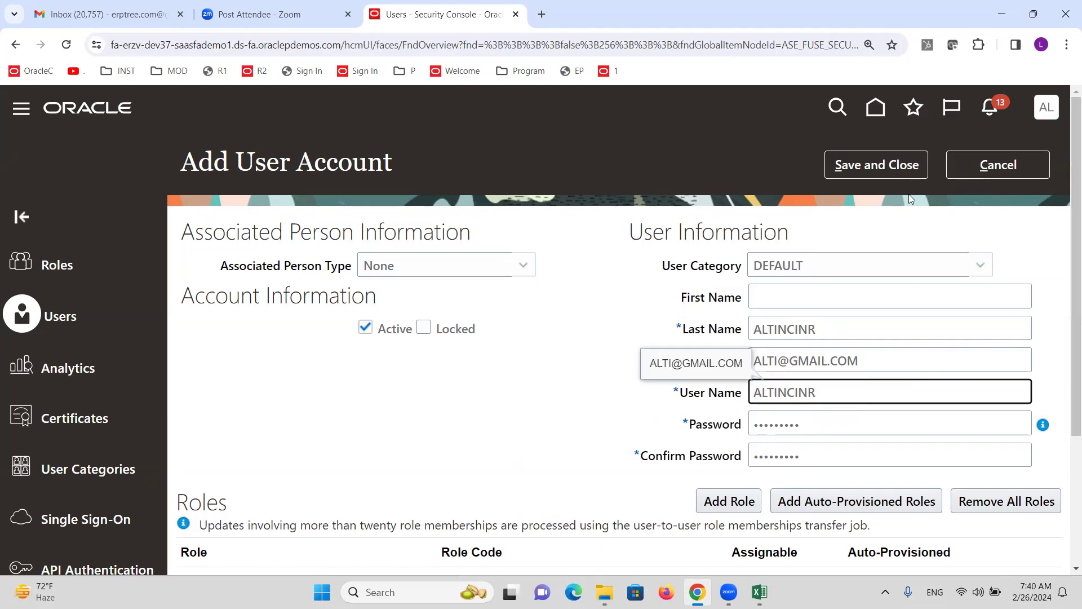
click(886, 167)
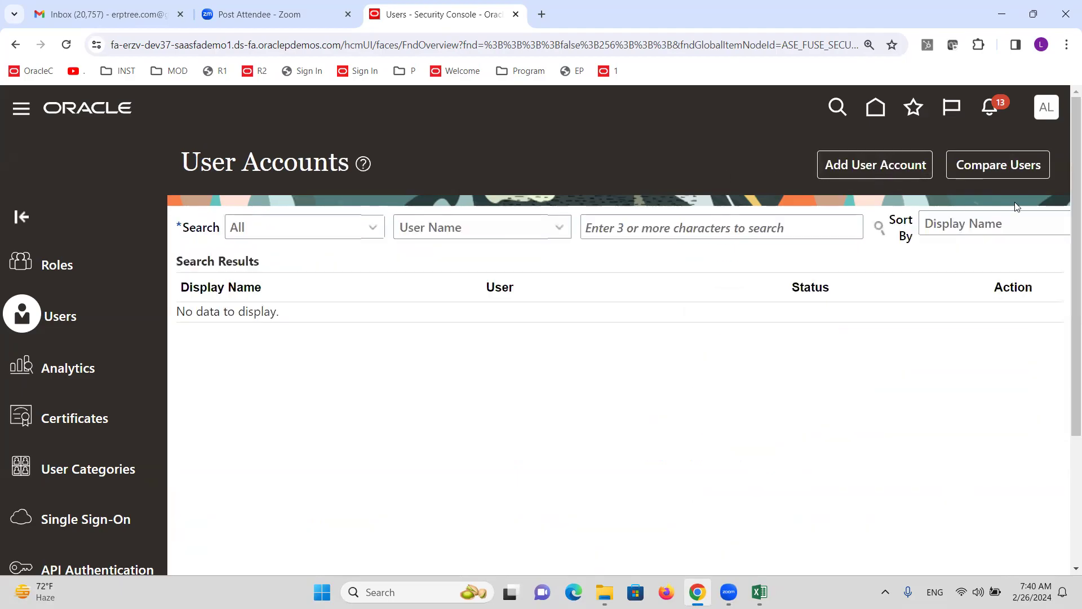
In Setup and Maintenance, search 'DATA ACCESS FOR USERS' and open Manage Data Access for Users
click(1047, 108)
click(781, 373)
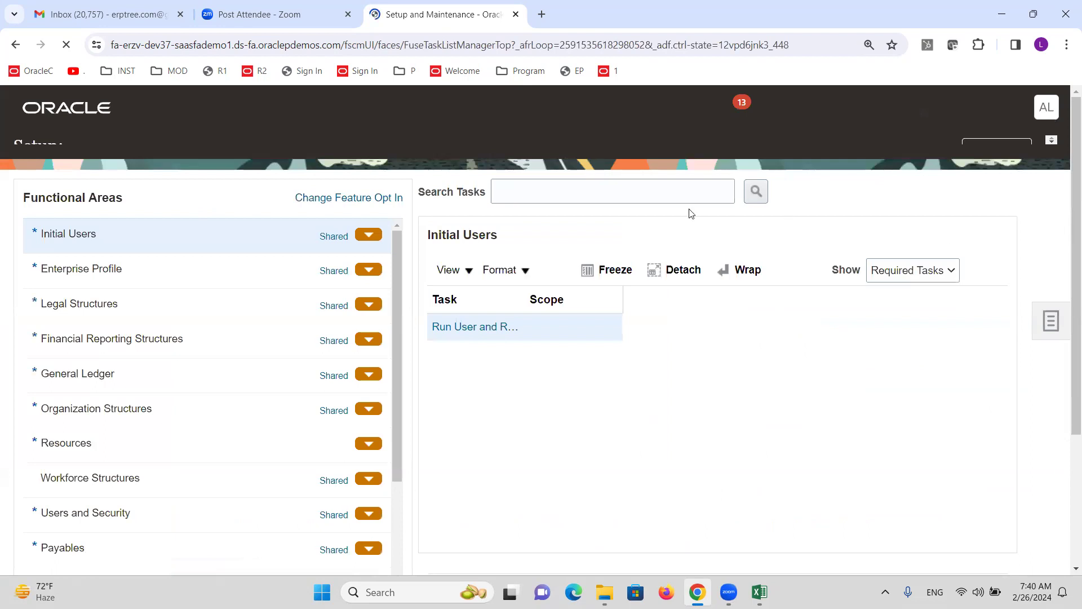
click(596, 210)
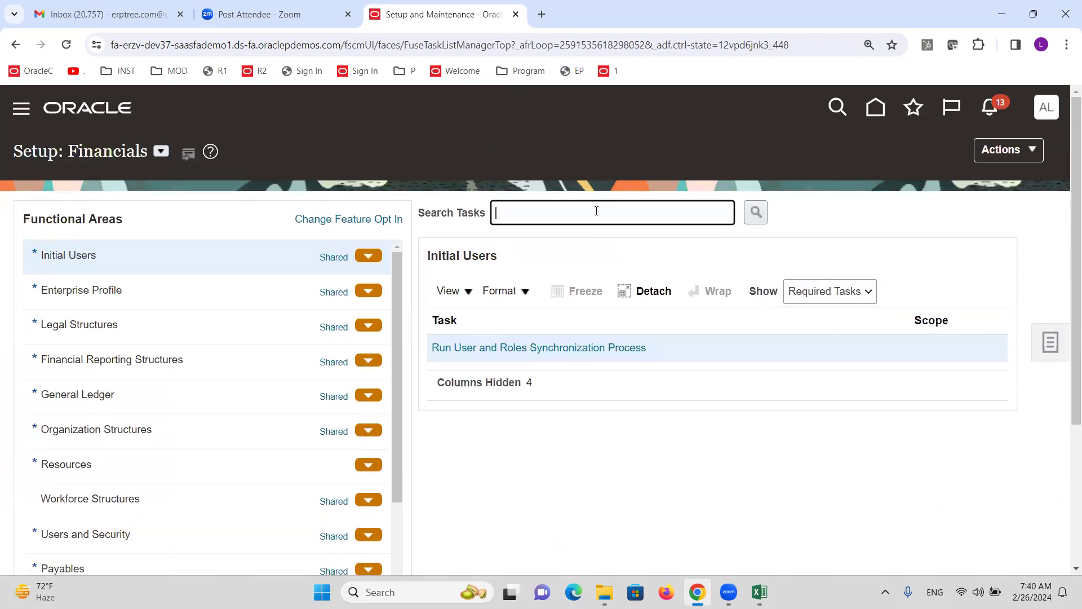
text(DATA ACCESS FOR USERS)
key(Return)
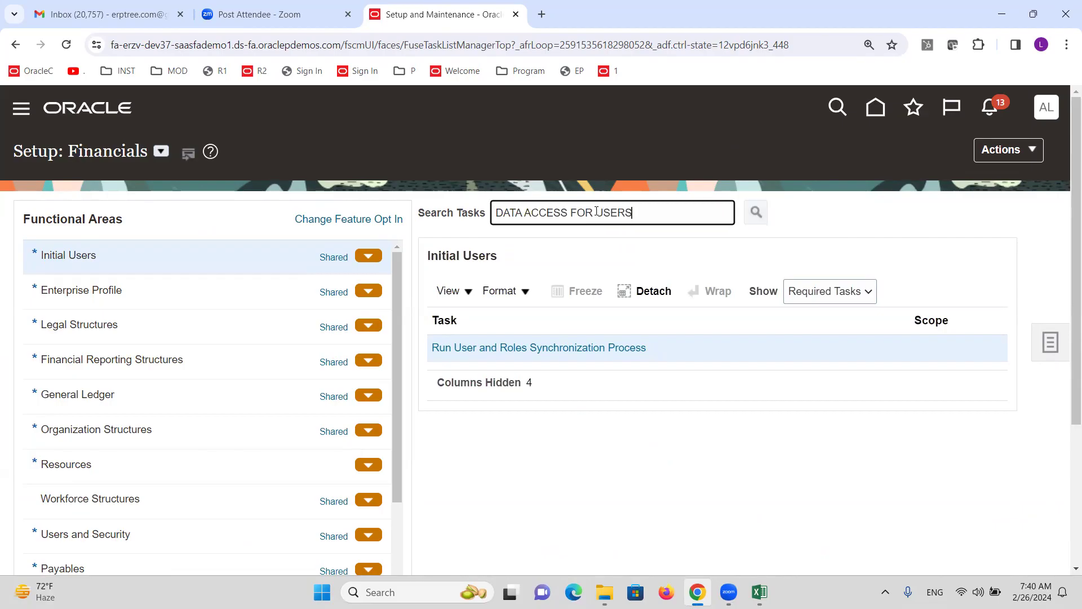
click(365, 352)
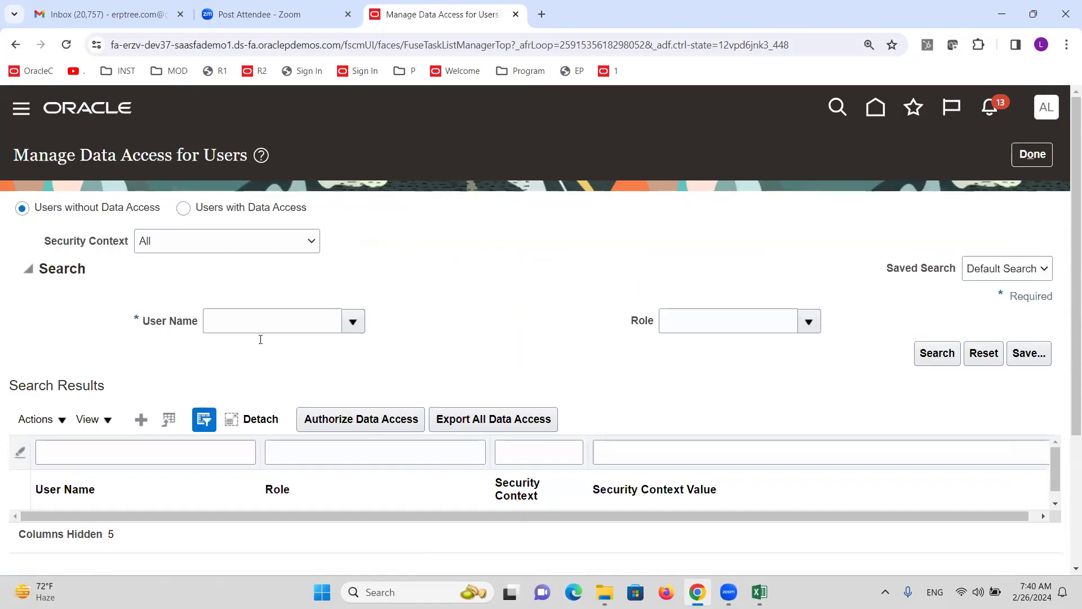
Grant the INR user Data access set context on ALTINC INR Reporting Ledger, save, and finish
click(140, 420)
click(269, 341)
text(ALTINCINR)
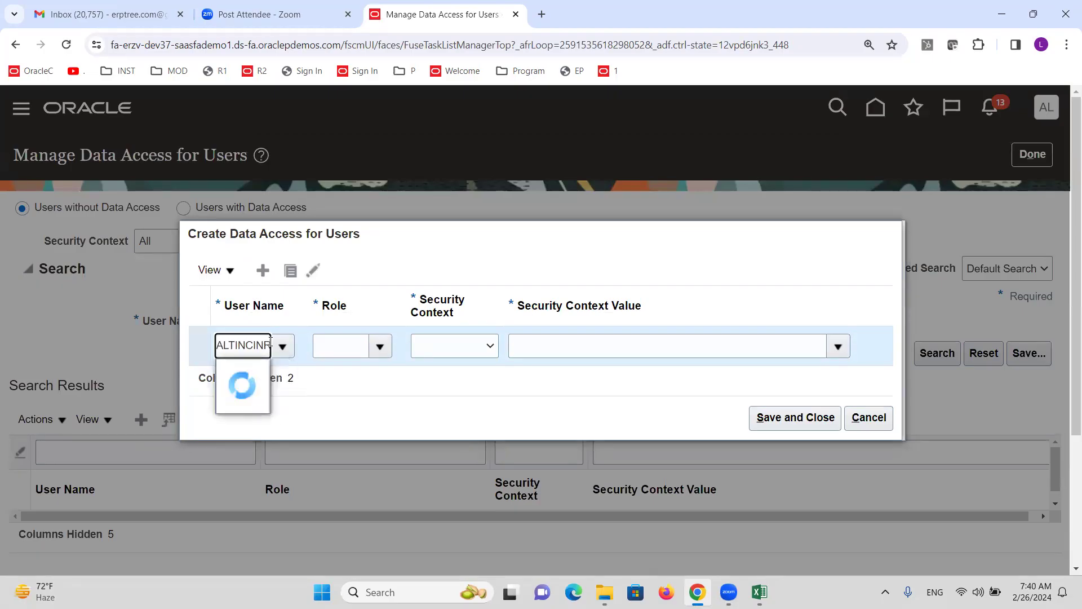
click(361, 351)
click(381, 349)
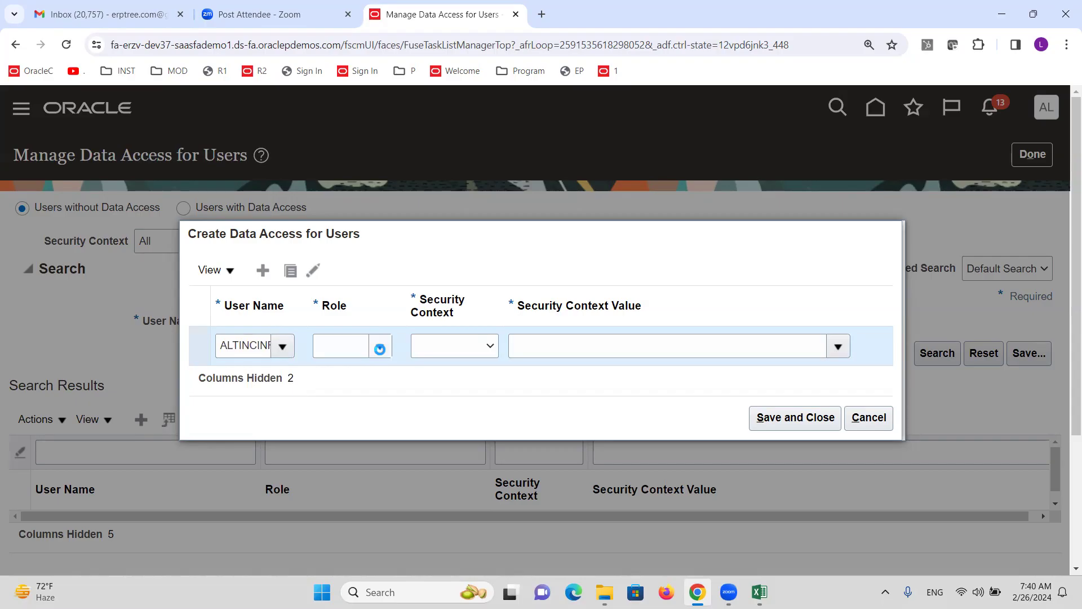
click(490, 348)
click(490, 371)
click(548, 339)
text(ALTINC)
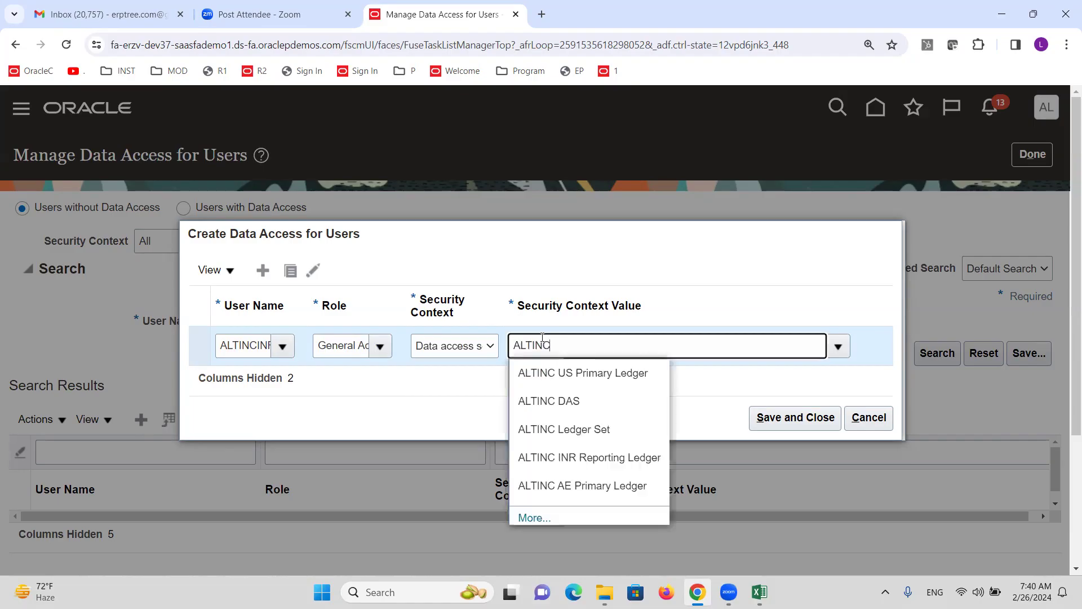
click(597, 458)
click(811, 416)
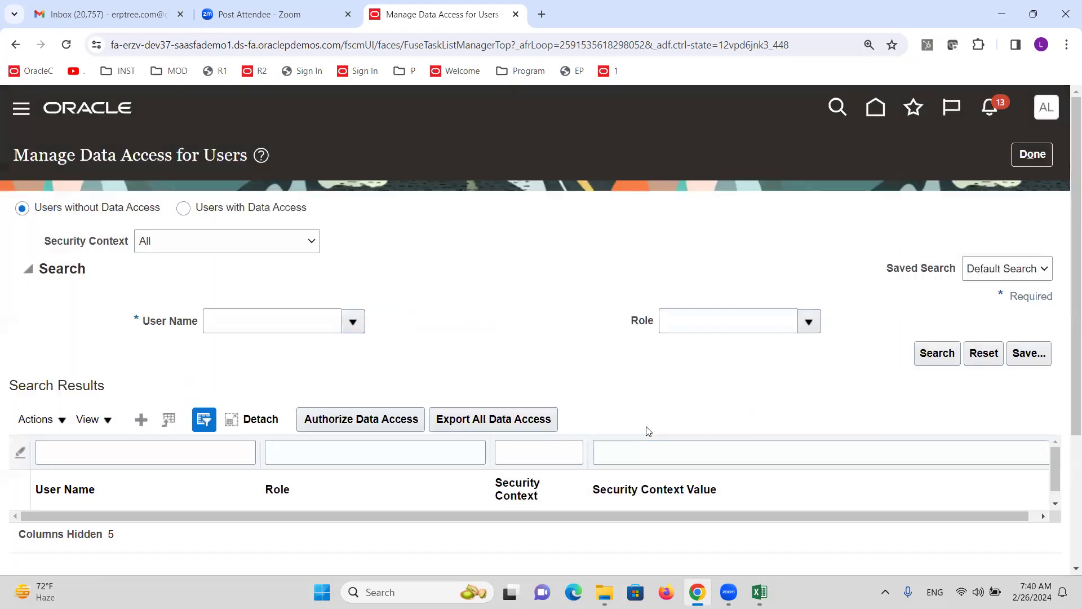
click(1037, 159)
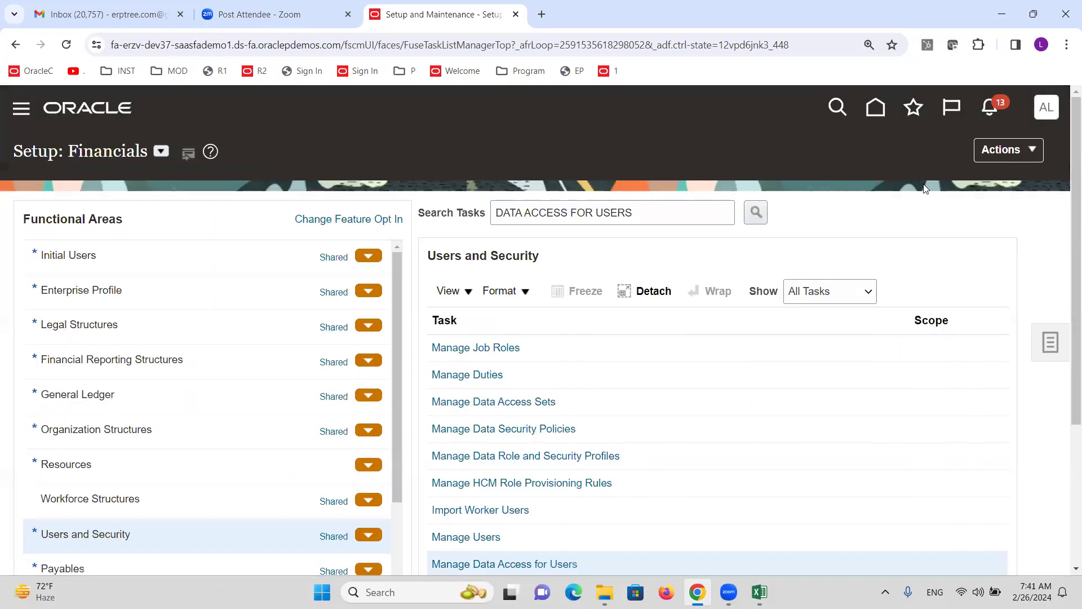
Submit the Run User and Roles Synchronization Process under Initial Users
click(120, 254)
click(526, 349)
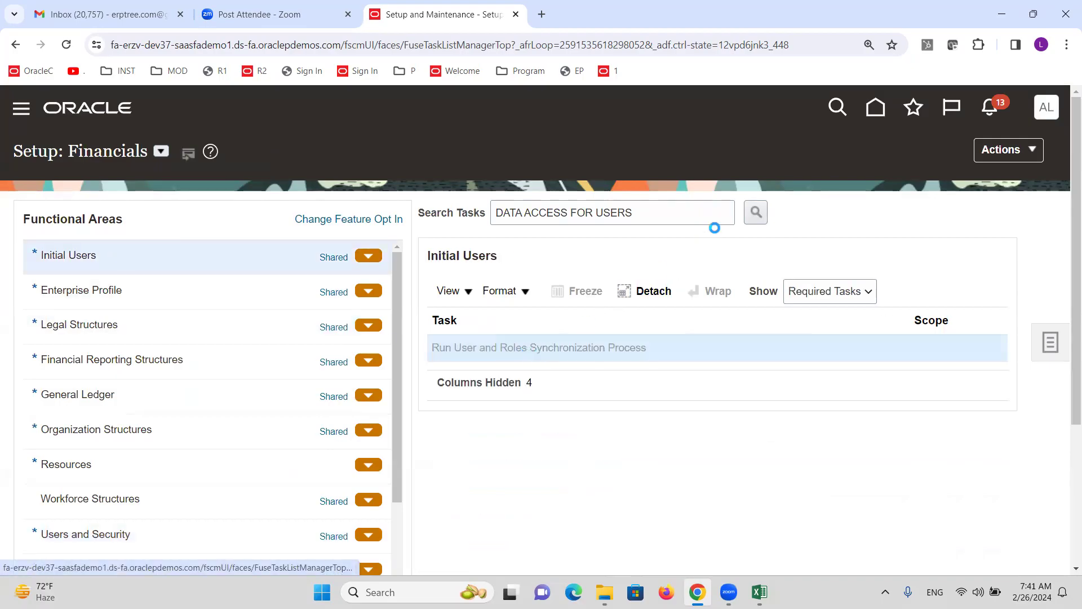
click(957, 170)
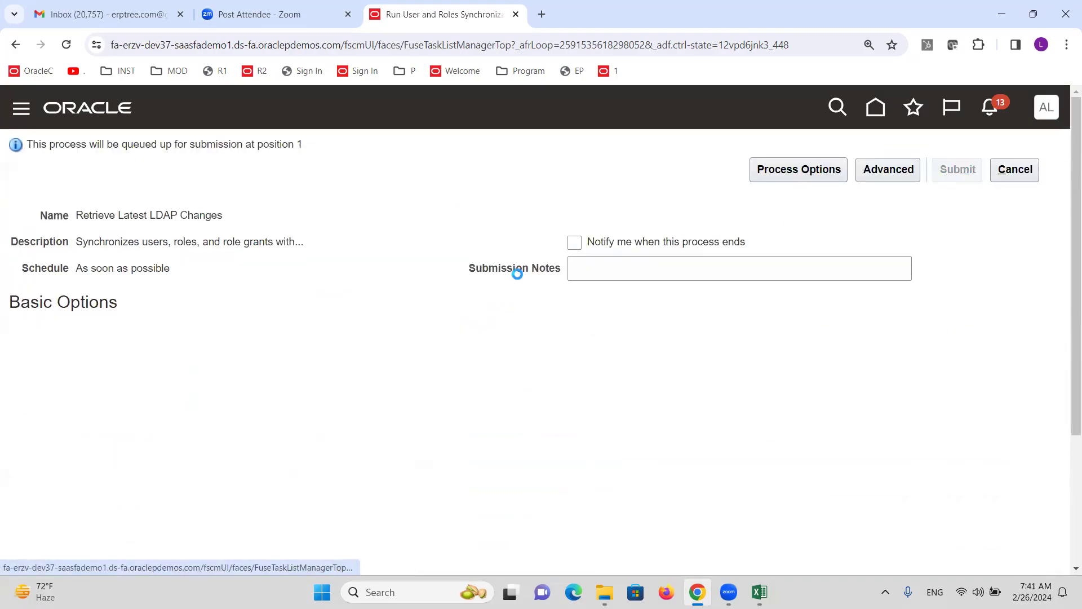
click(953, 289)
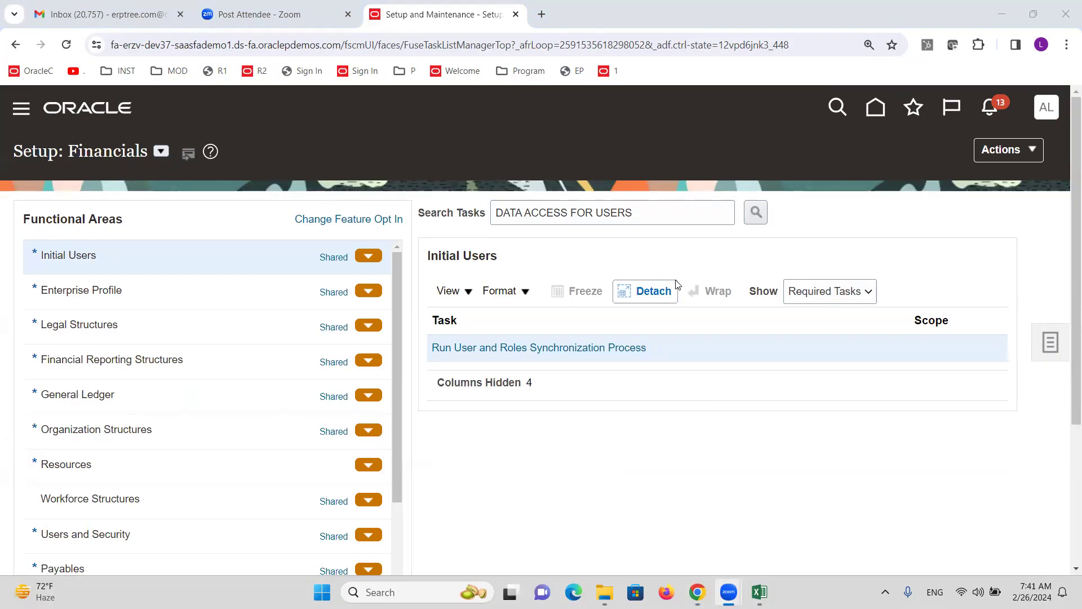
Search the setup tasks for DAILY to find Manage Daily Rates
triple_click(644, 218)
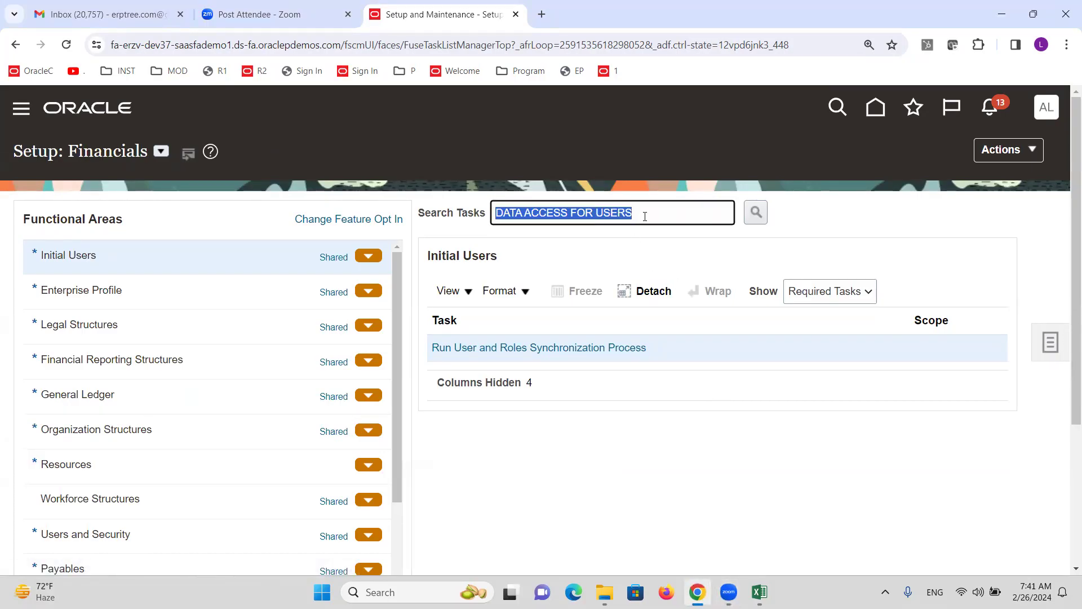
text(FS)
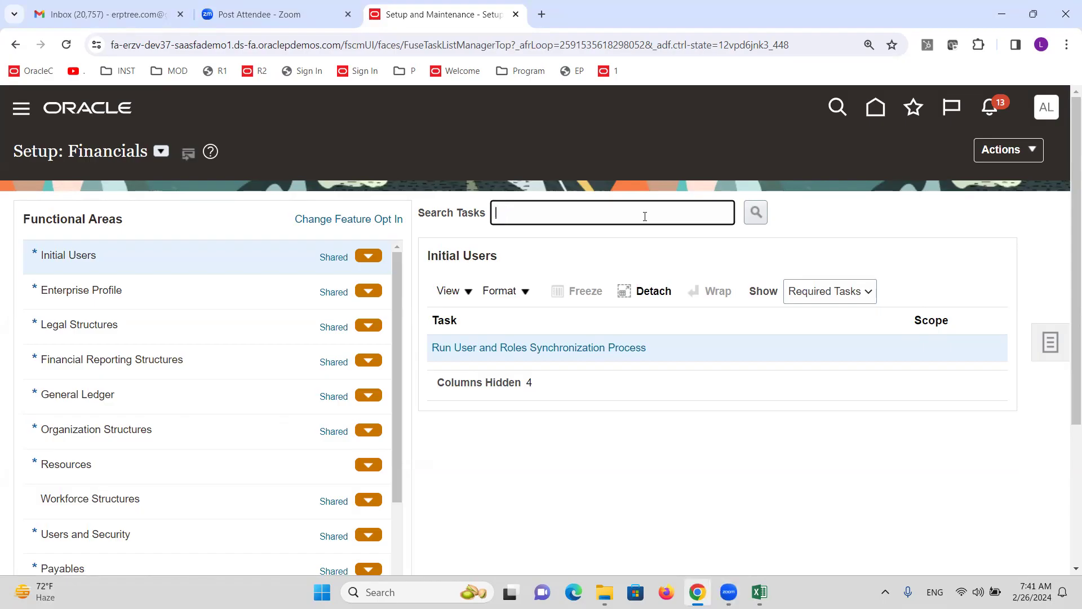
text(DAILY)
key(Return)
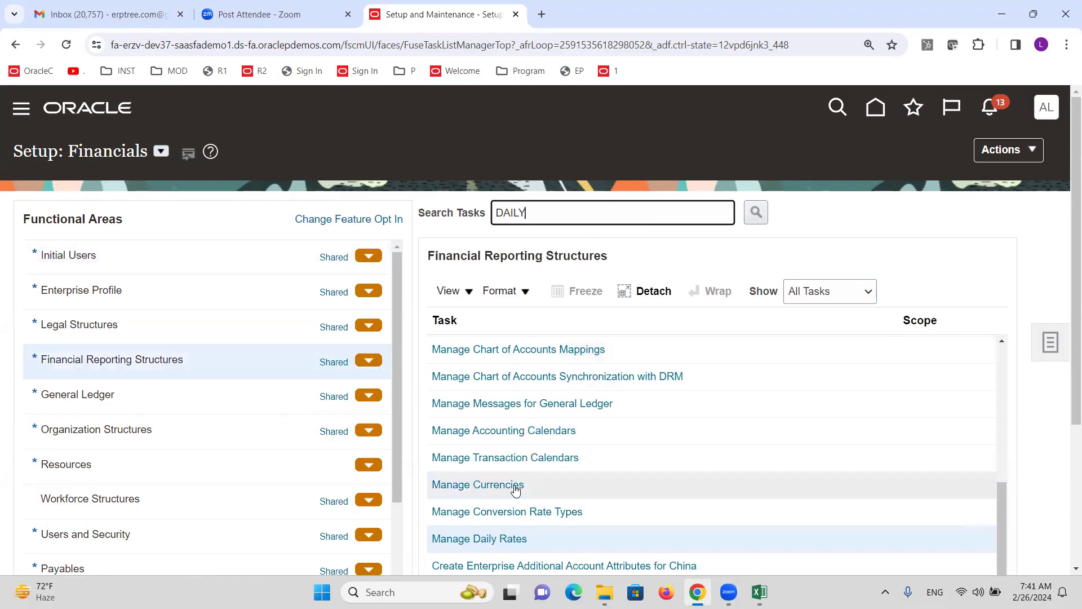
Open Manage Daily Rates and set the currency pair from USD to INR
click(510, 539)
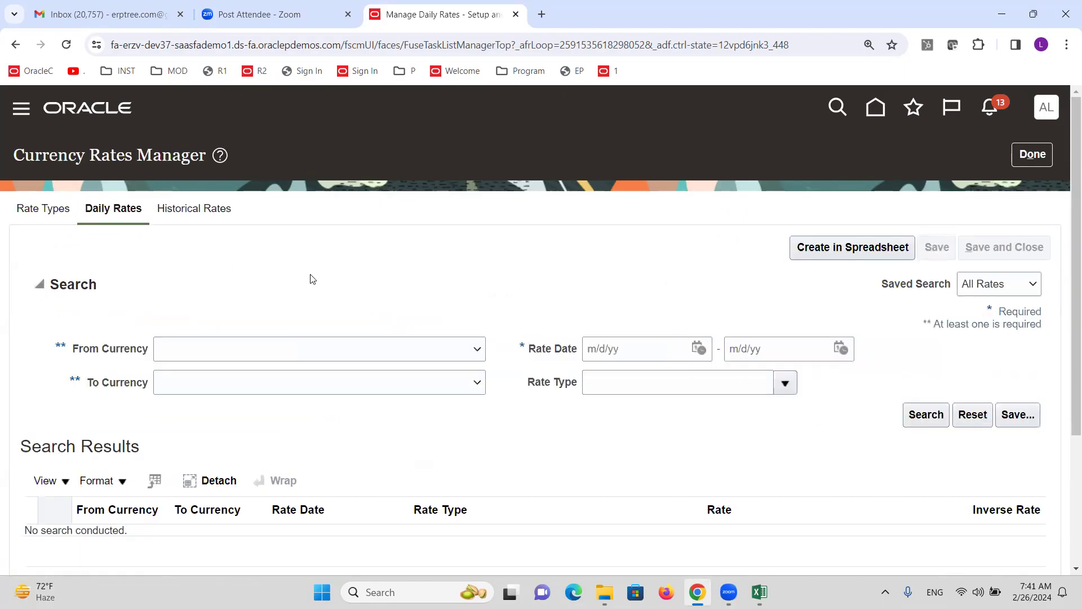
click(481, 349)
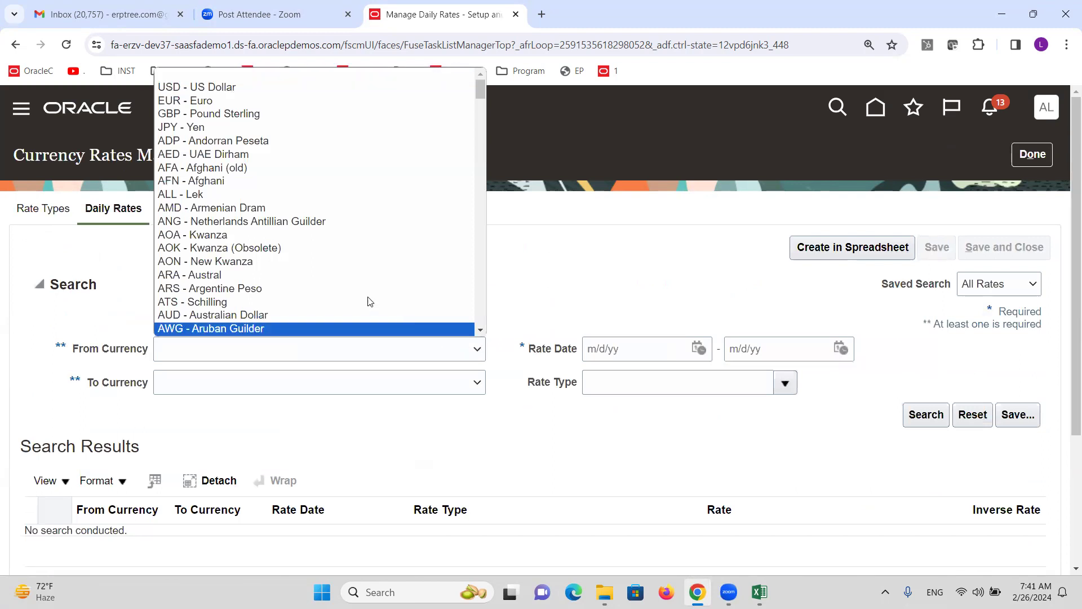
click(203, 87)
click(430, 381)
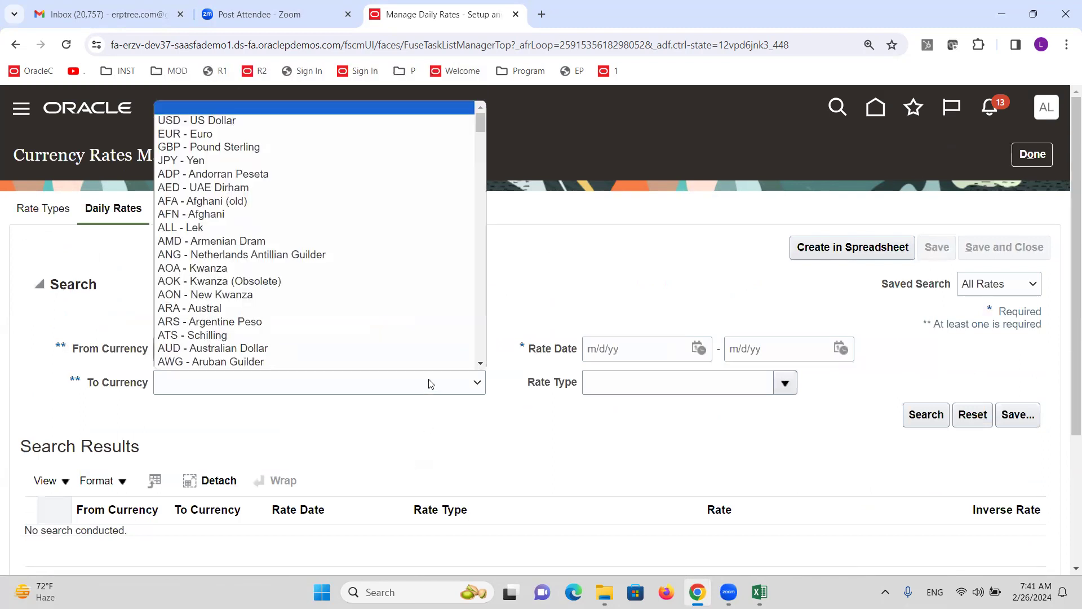
key(i)
key(i)
key(i)
key(i)
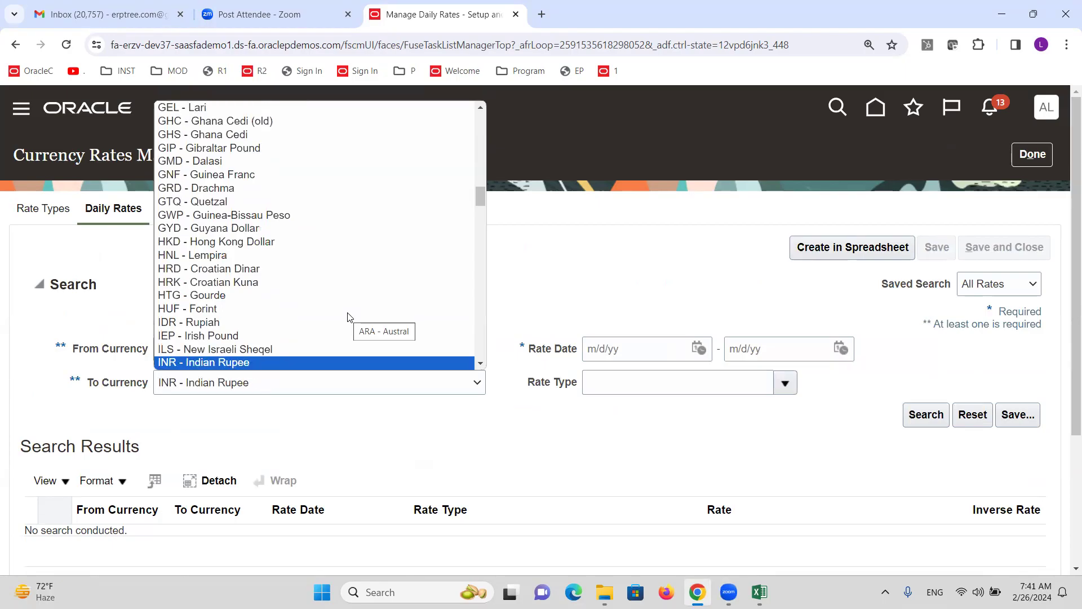
click(301, 362)
Set rate dates 2/26/24 to 2/26/24 and Corporate rate type, then download the rates spreadsheet
click(700, 350)
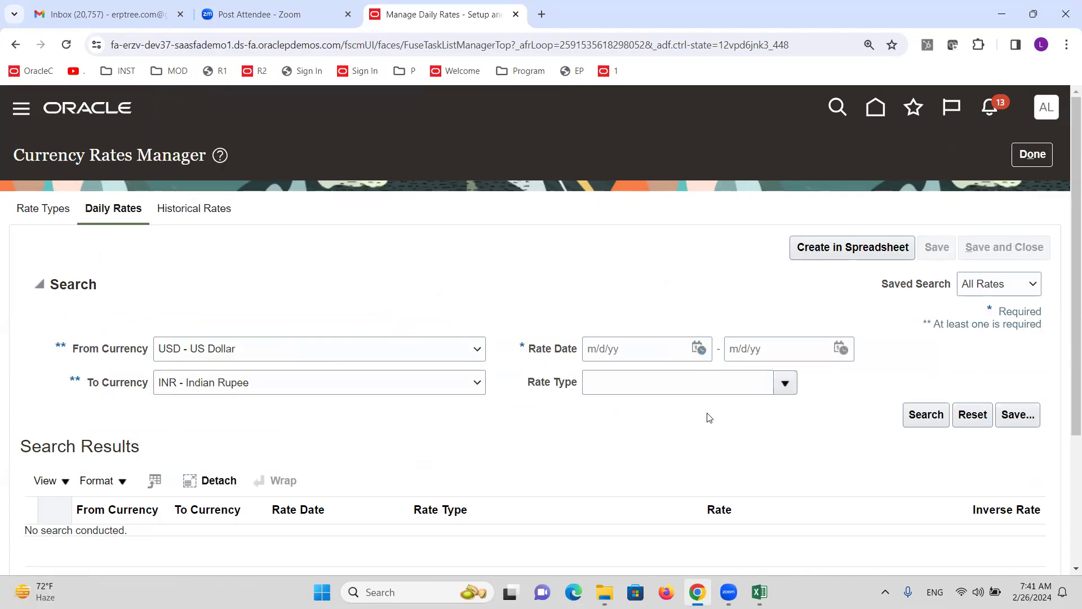
click(752, 531)
click(840, 349)
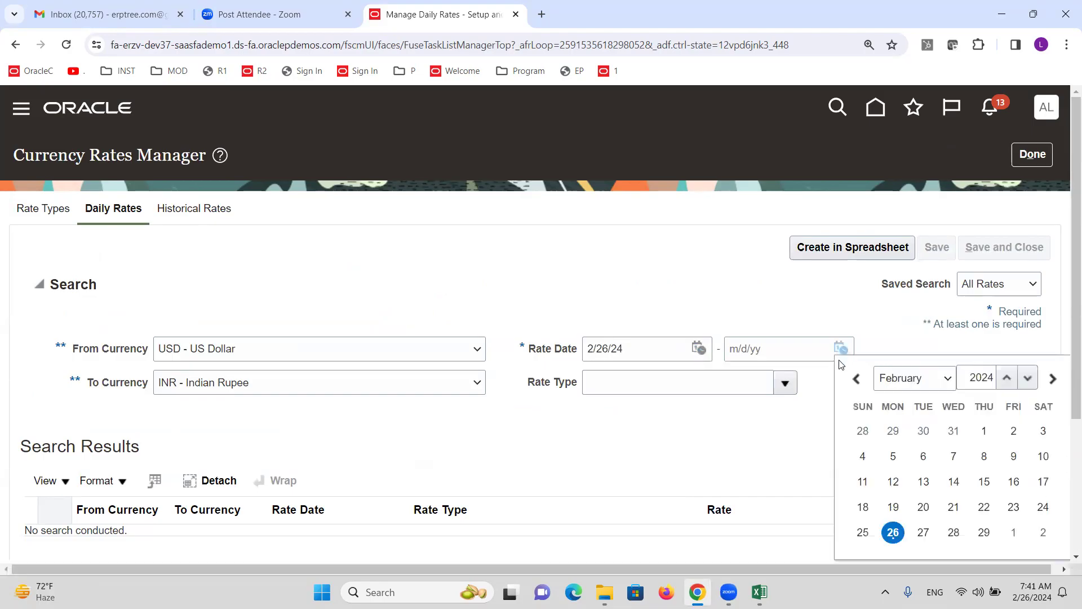
click(893, 531)
click(786, 384)
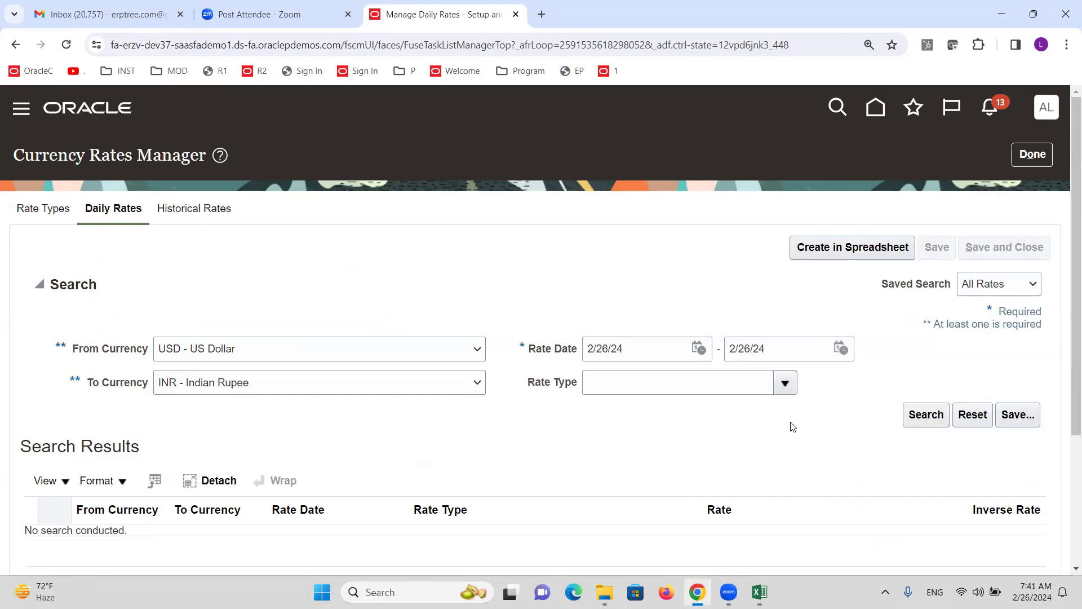
click(612, 179)
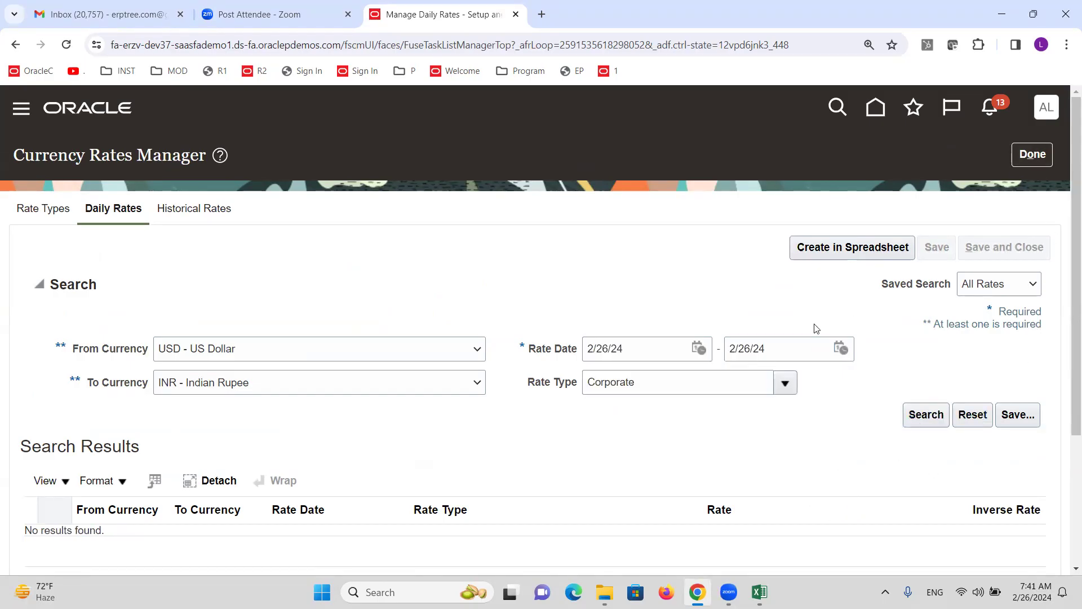
click(840, 248)
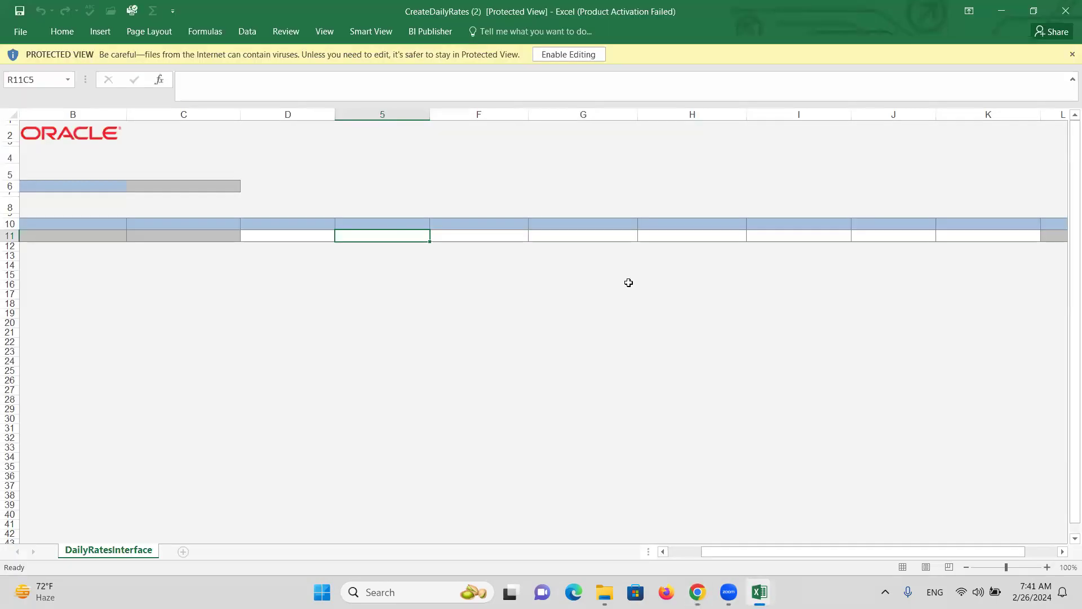
Enable editing, connect the workbook to Oracle, sign in, and skip the add-in update
click(546, 57)
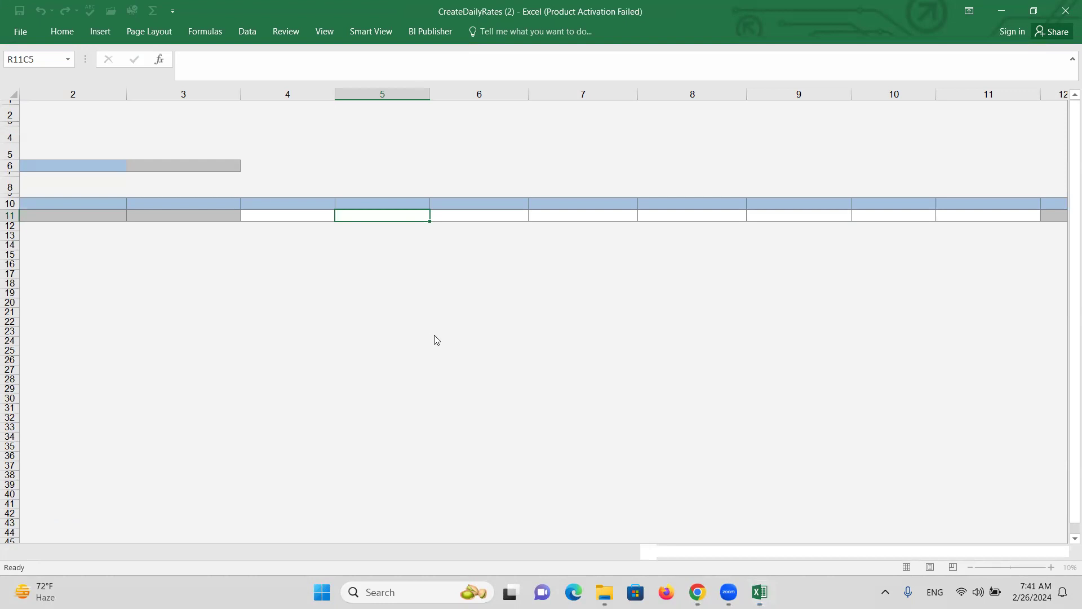
click(605, 368)
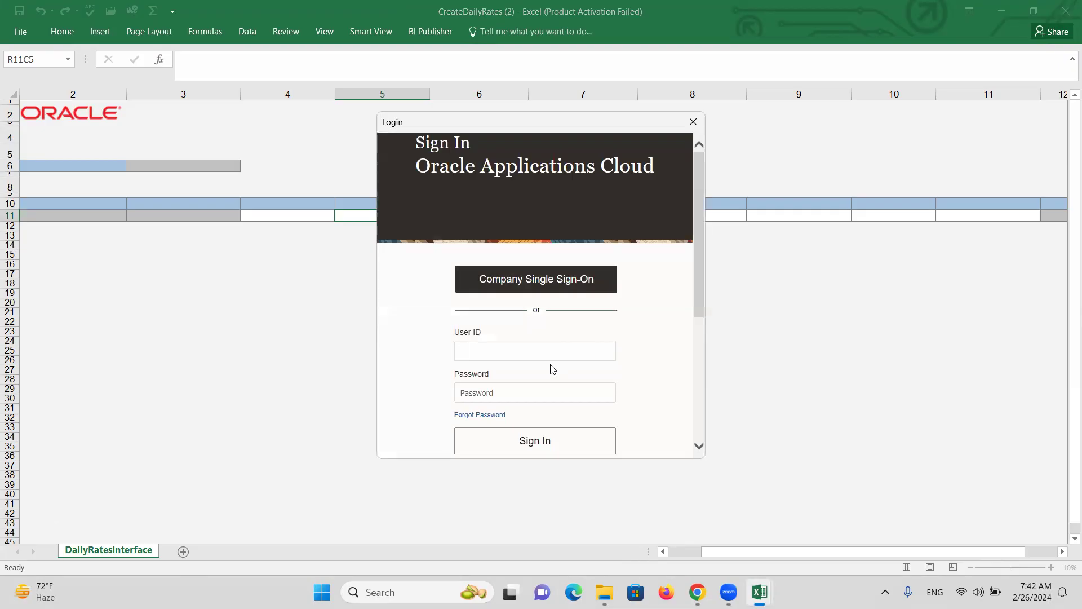
text(ALTINC)
key(Tab)
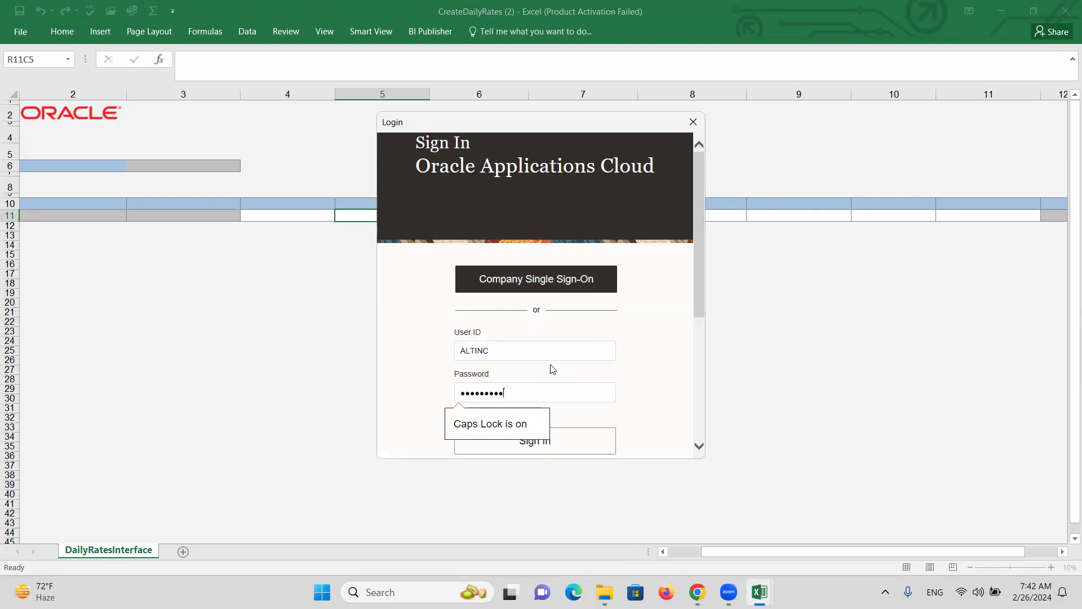
click(589, 447)
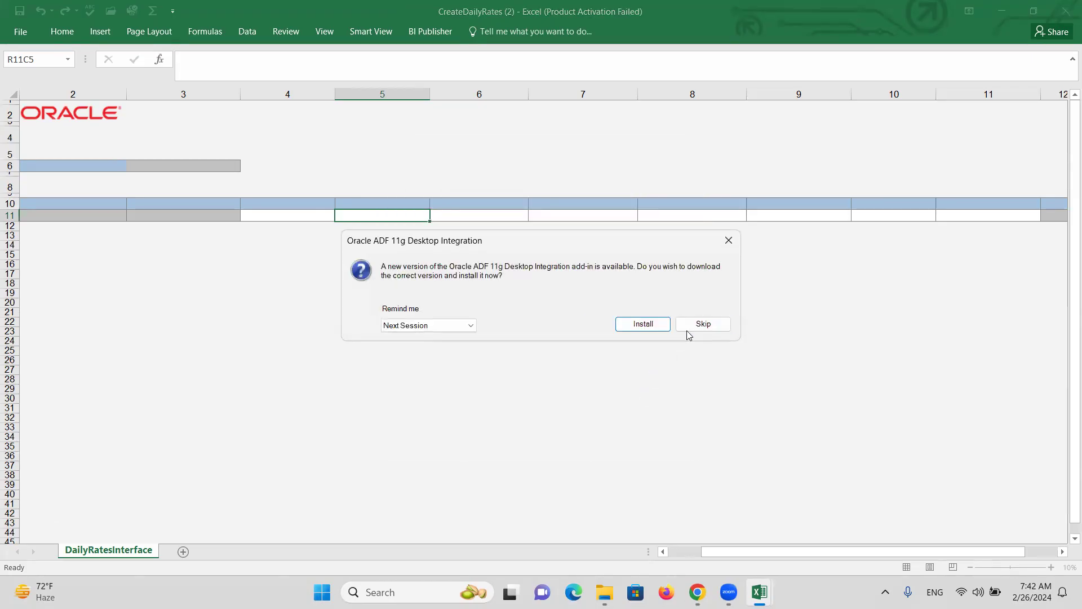
click(702, 324)
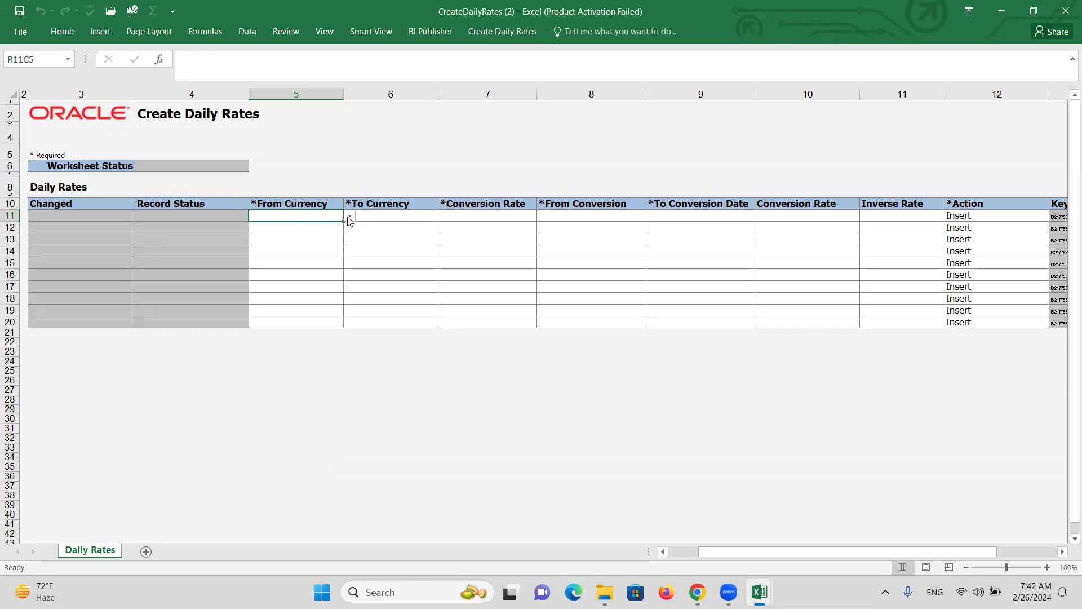
Set row 11's From Currency to USD and To Currency to INR
click(350, 216)
click(318, 233)
click(391, 217)
click(445, 217)
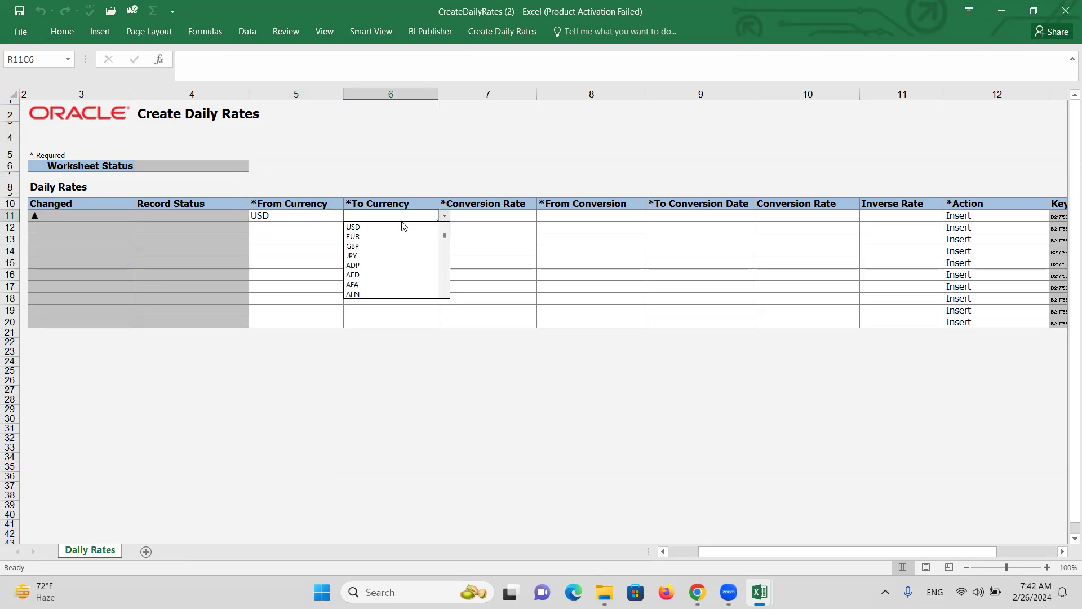
click(378, 216)
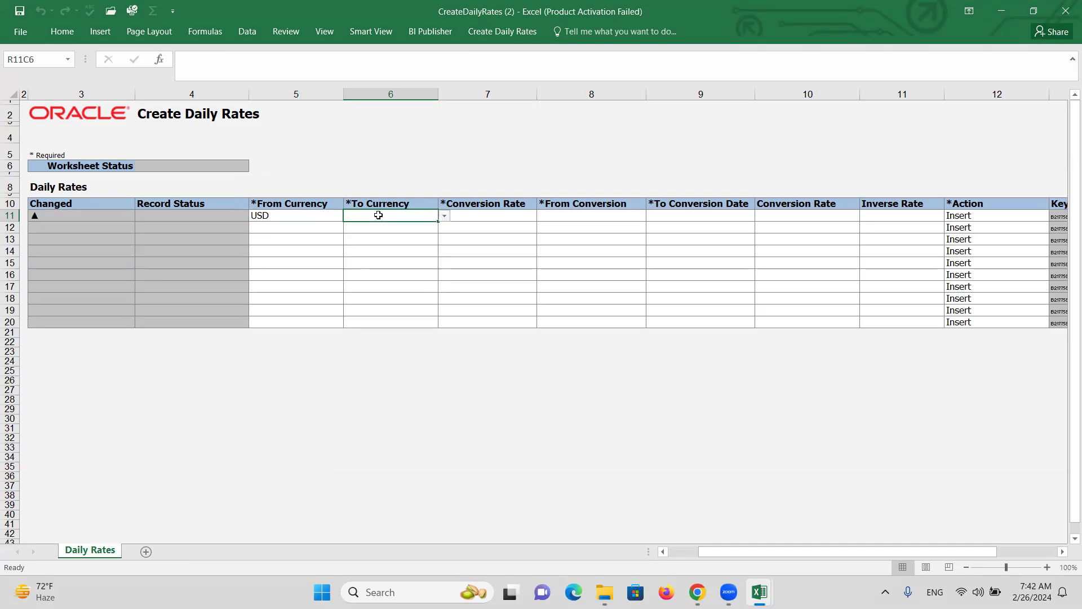
text(INR)
key(Tab)
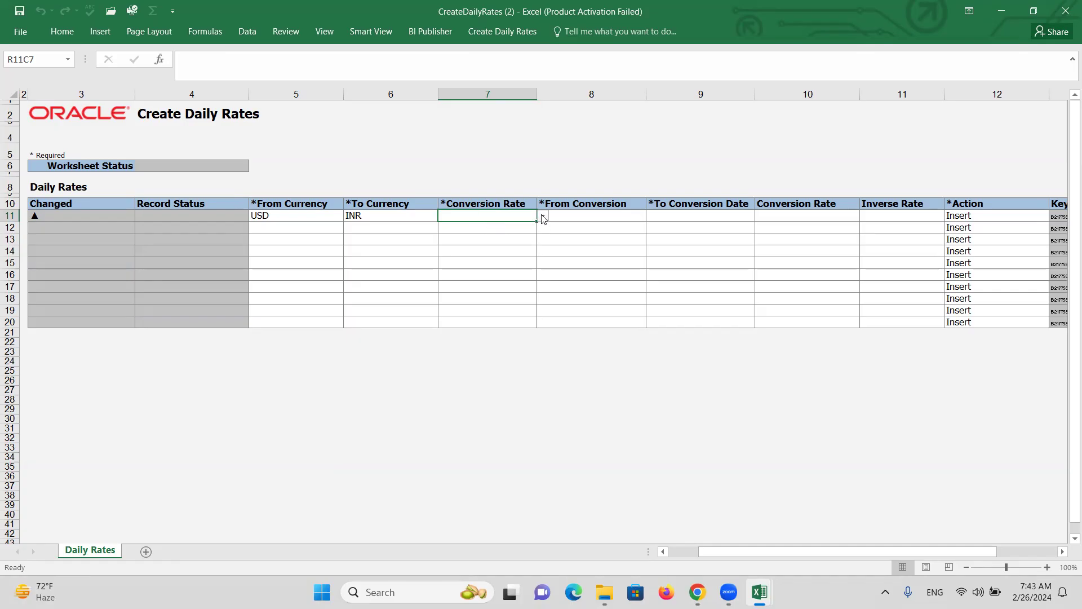
Fill the USD-to-INR row as Corporate, dated 2/26/2024 to 2/26/2024, at rate 80
click(543, 219)
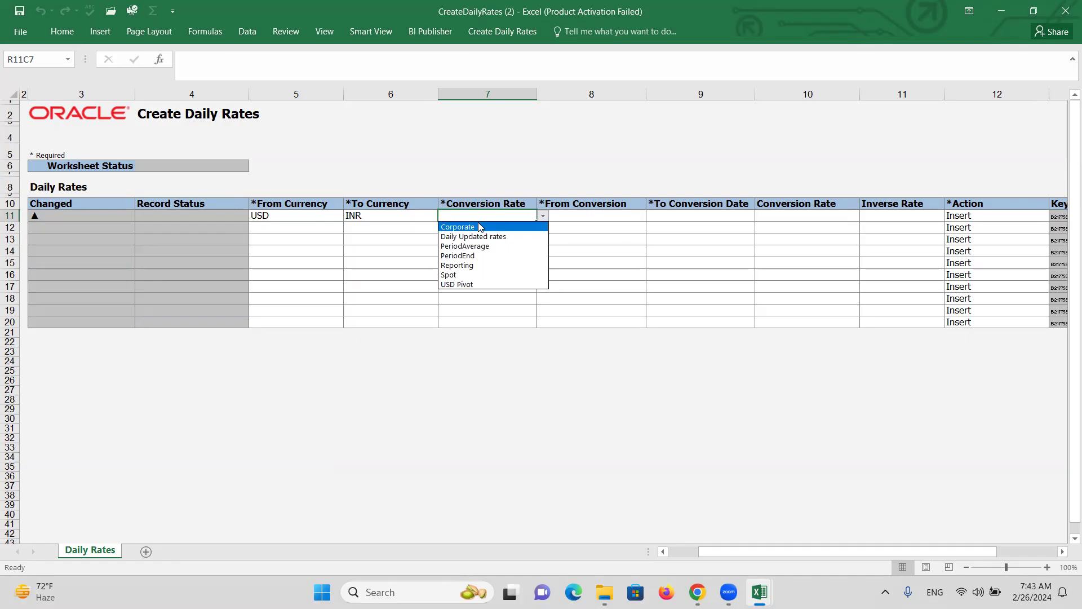
click(541, 227)
click(597, 217)
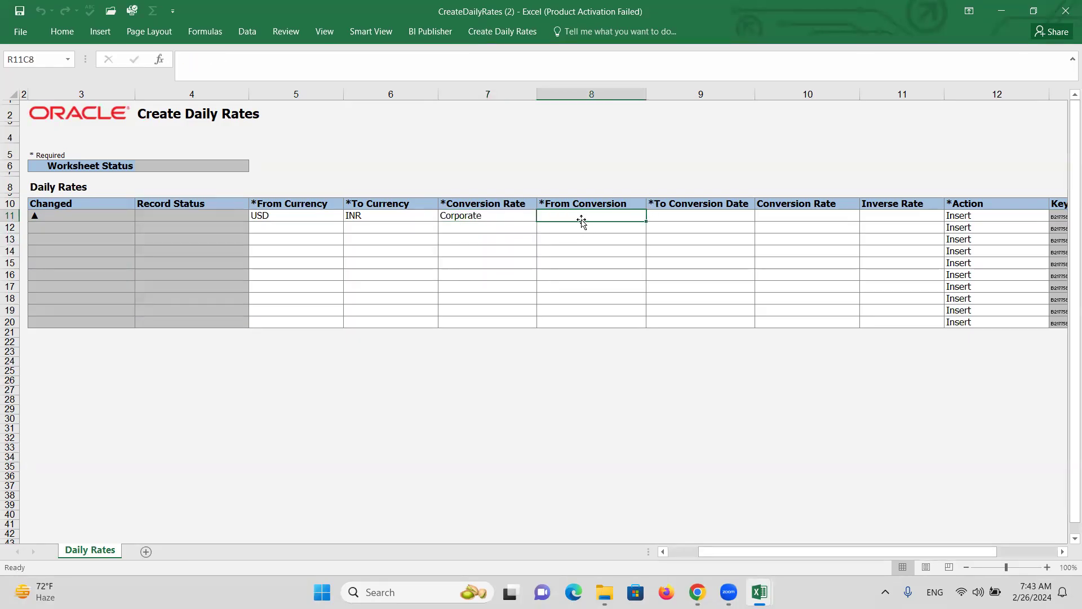
text(2/26/24)
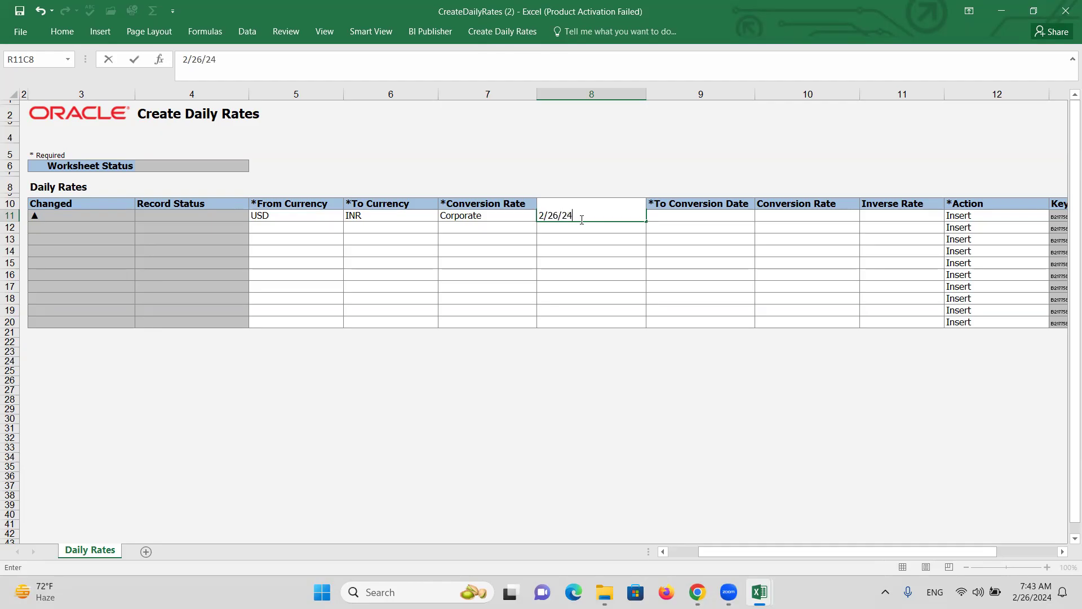
key(ctrl+Return)
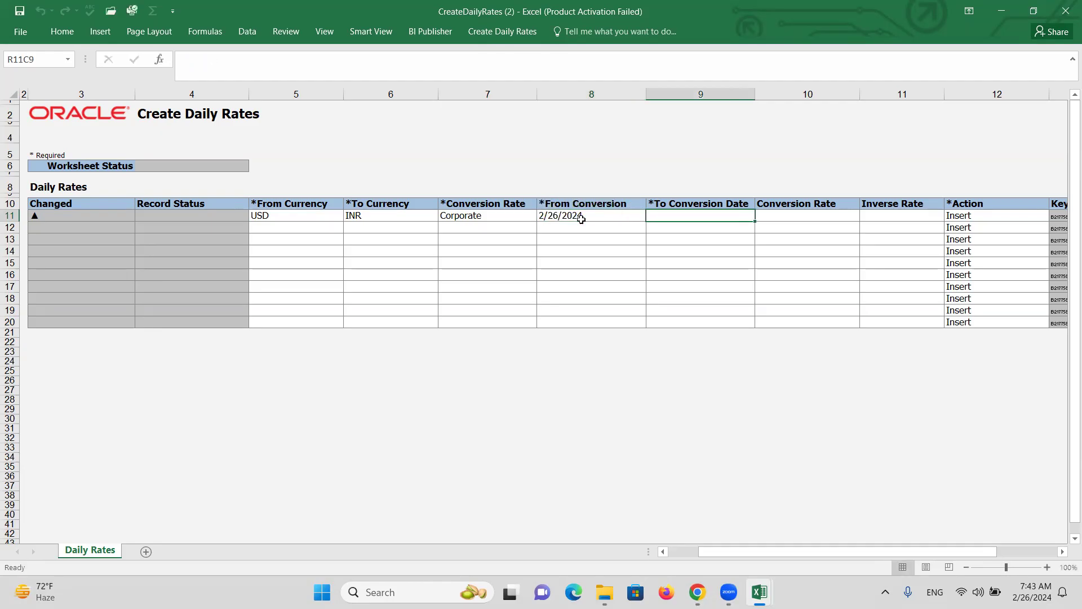
key(ctrl+c)
key(Right)
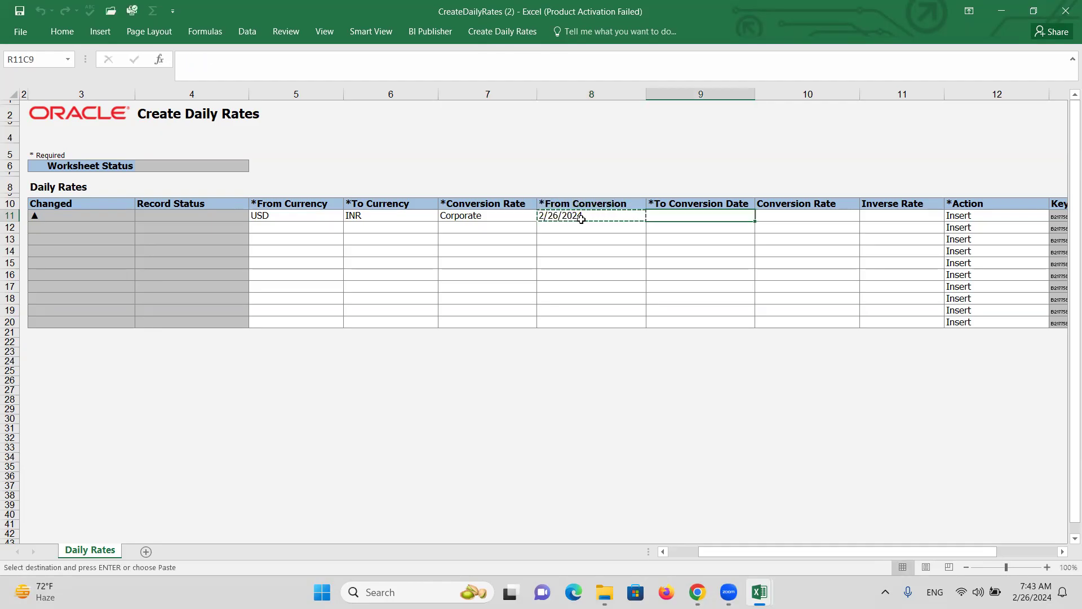
key(Return)
key(Right)
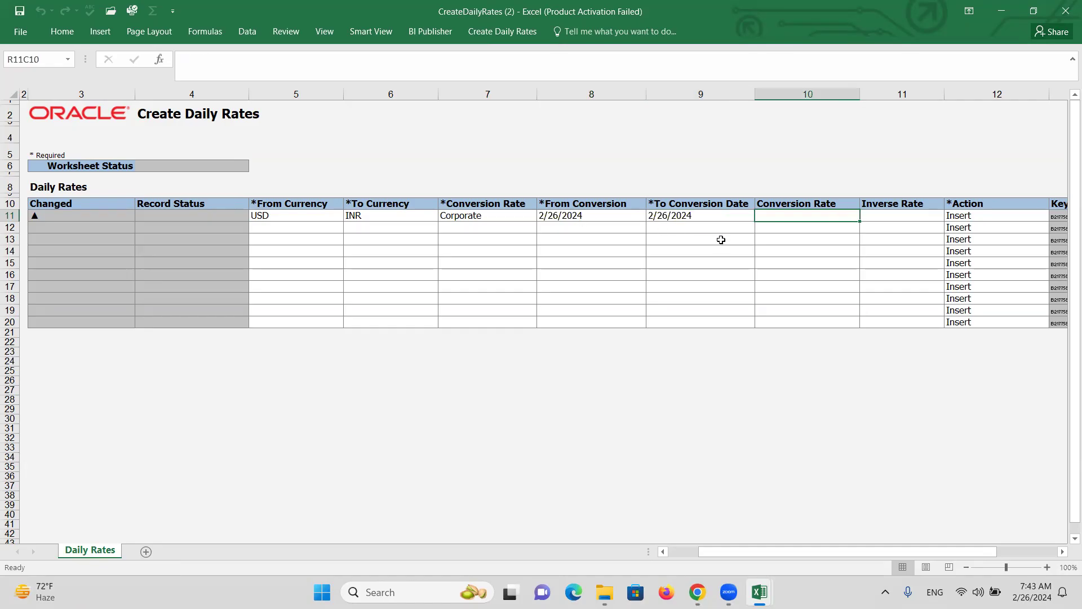
text(80)
key(Tab)
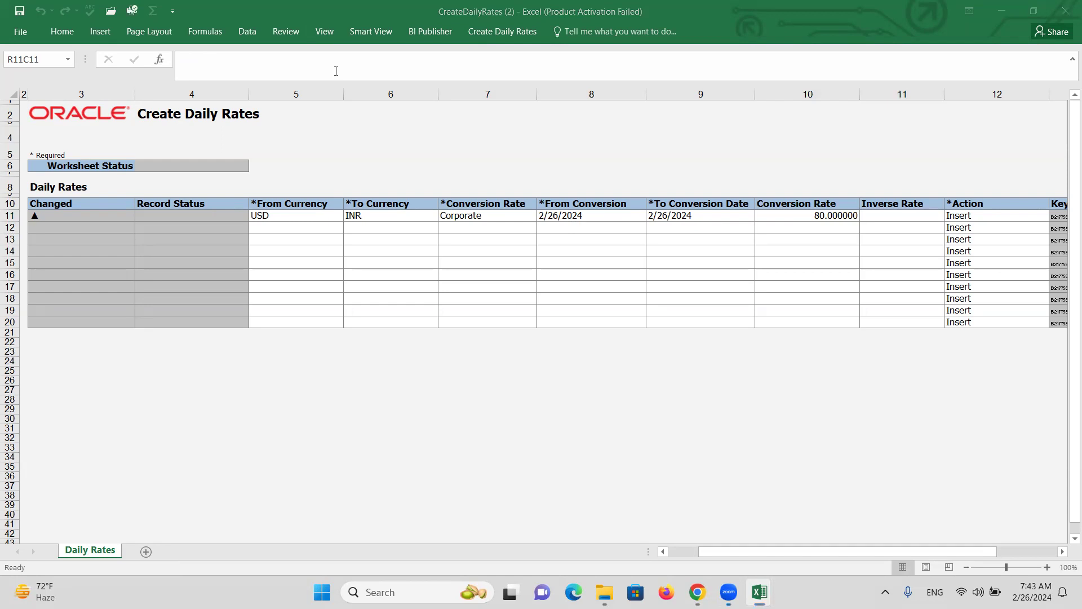
Upload the rate row to Oracle past the script errors and verify it in Currency Rates Manager
click(502, 31)
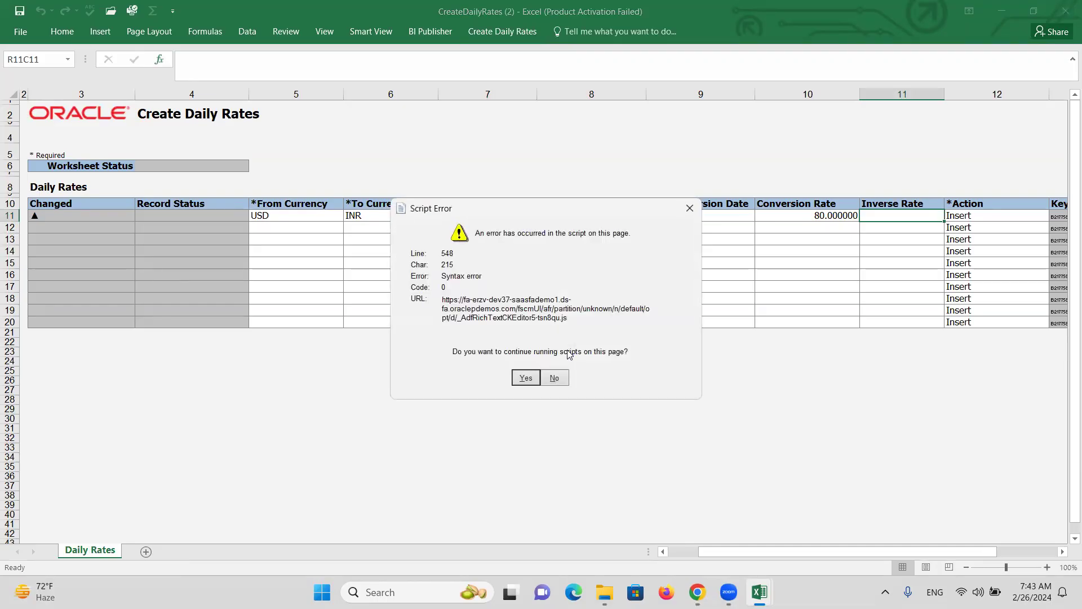
click(528, 378)
click(501, 327)
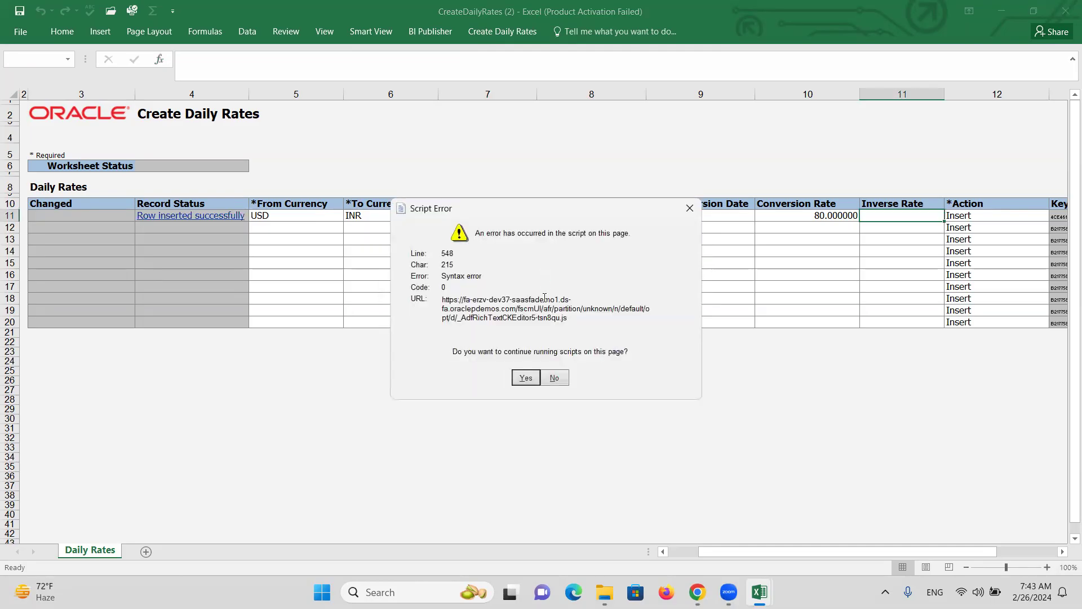
click(526, 377)
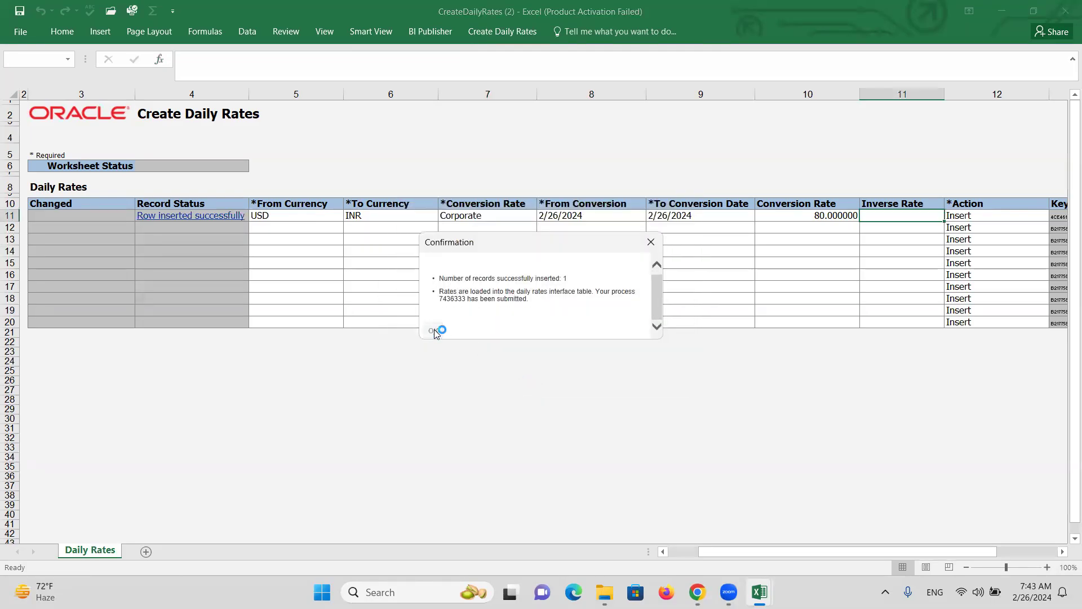
click(435, 334)
click(525, 378)
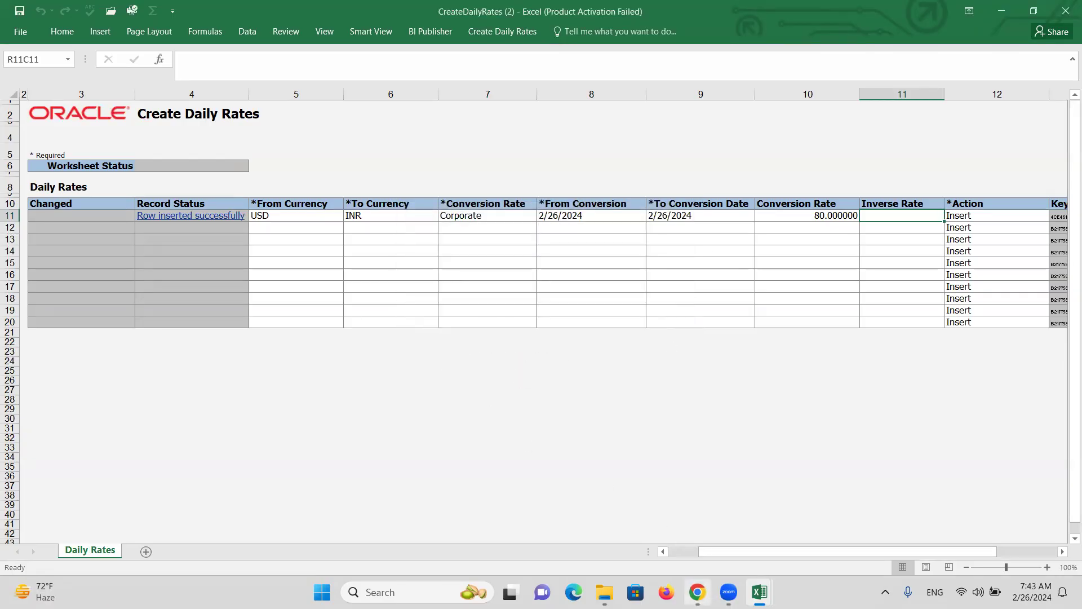
click(697, 592)
click(926, 415)
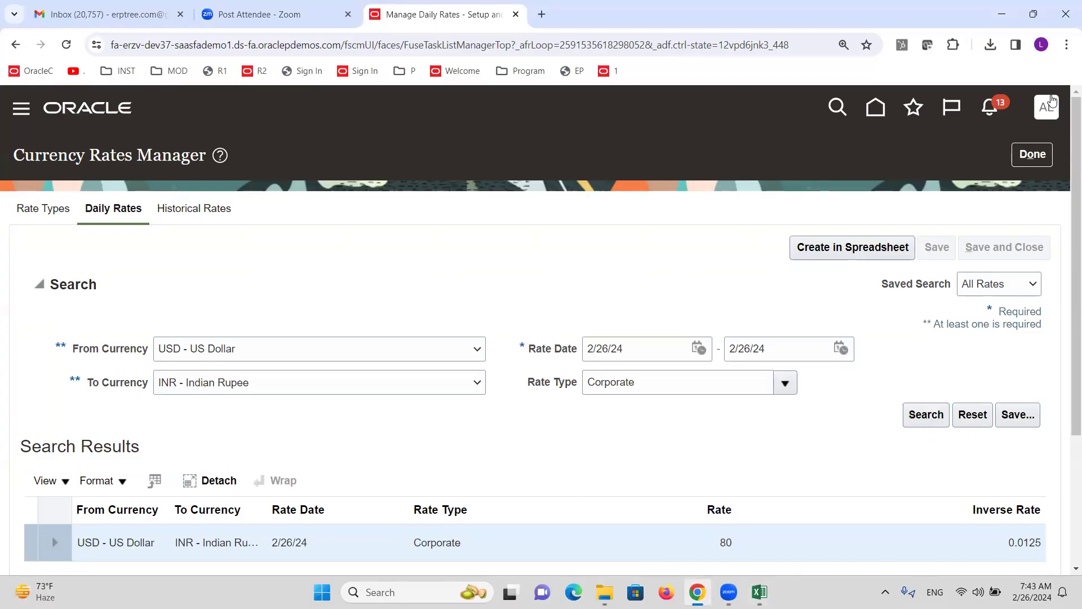
Close Currency Rates Manager and switch to the class discussion notes workbook
click(1033, 154)
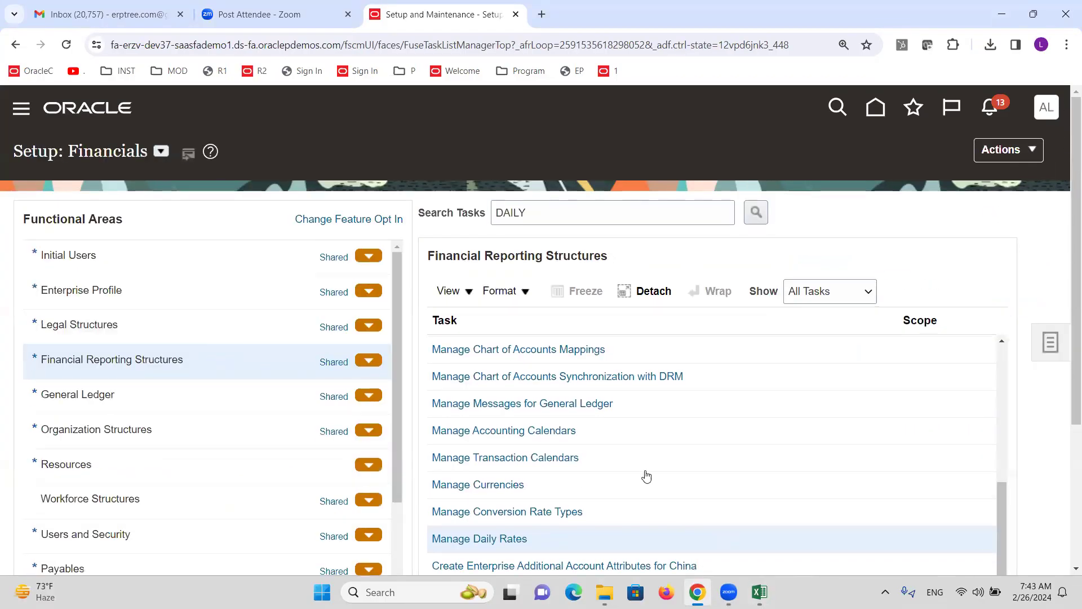
key(alt+Tab)
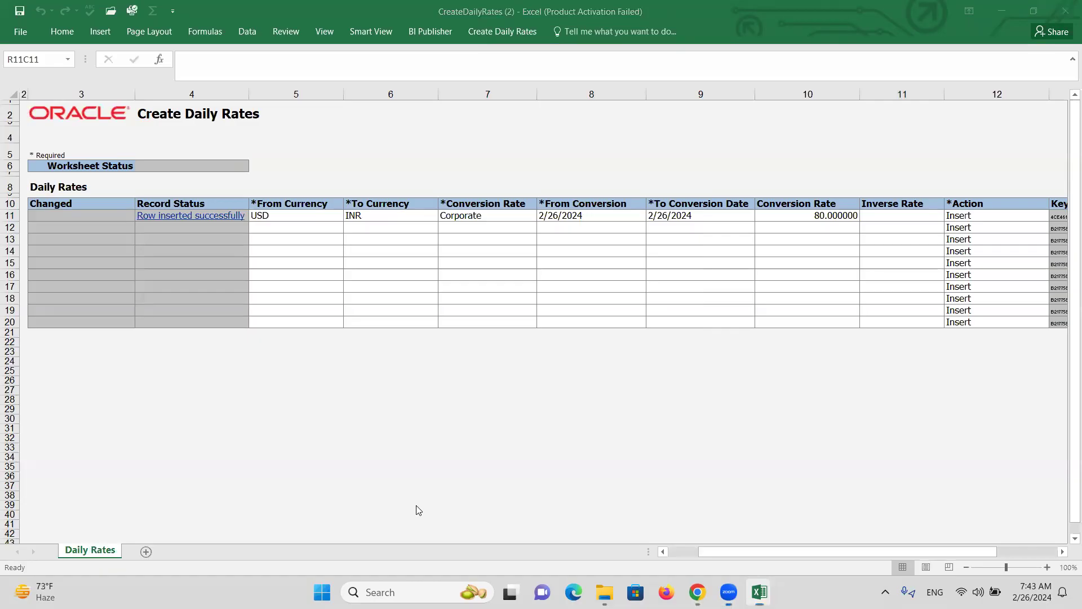
key(alt+Tab)
key(alt+Tab)
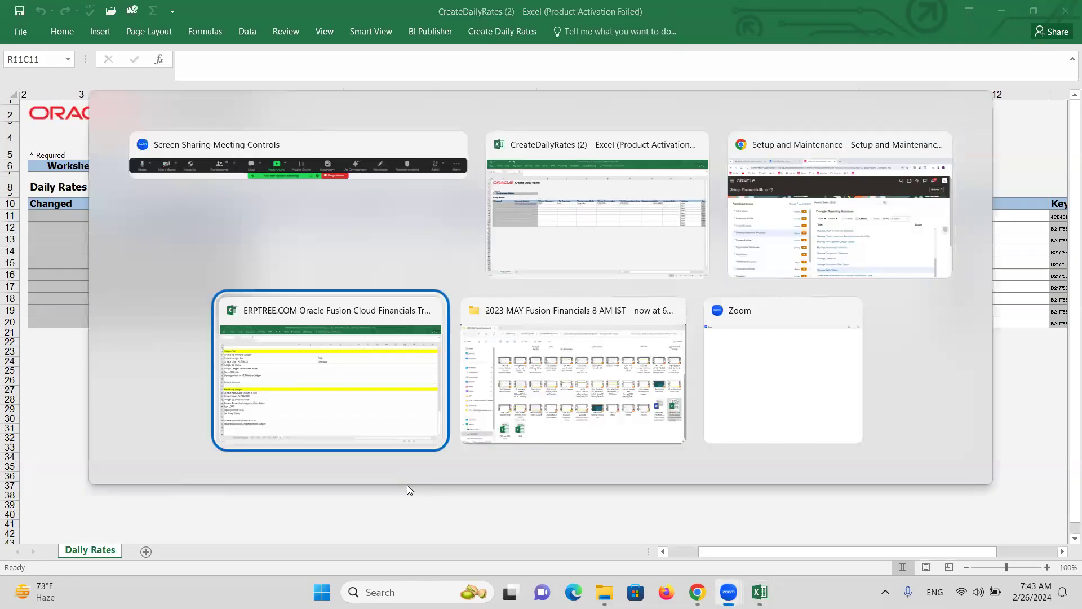
Review the listed steps through 'Open periods in RL', save the notes, and return to Oracle
click(86, 349)
click(94, 364)
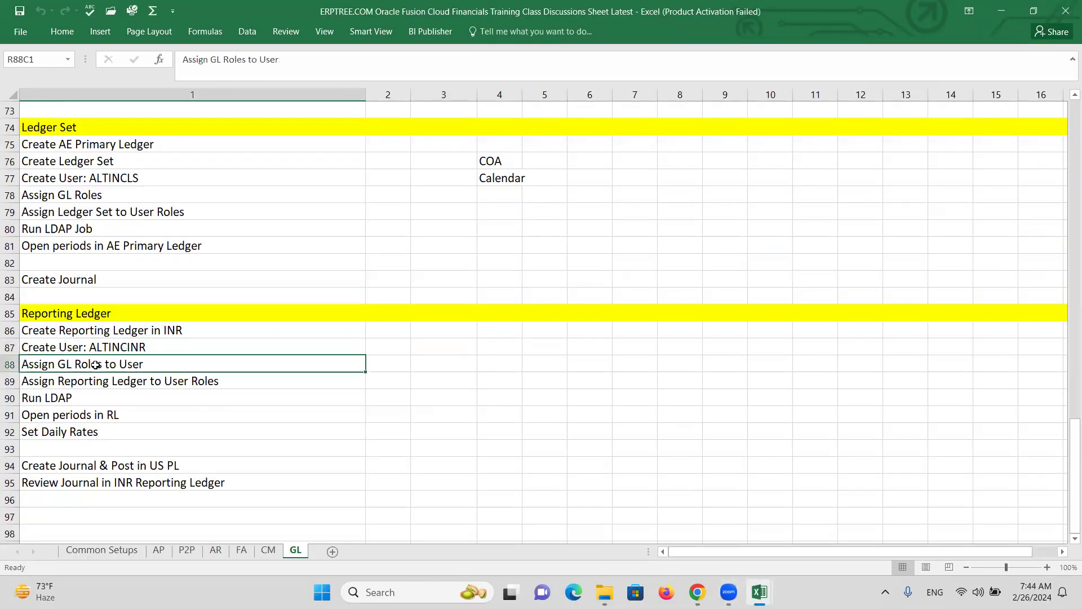
click(99, 381)
click(73, 397)
click(99, 414)
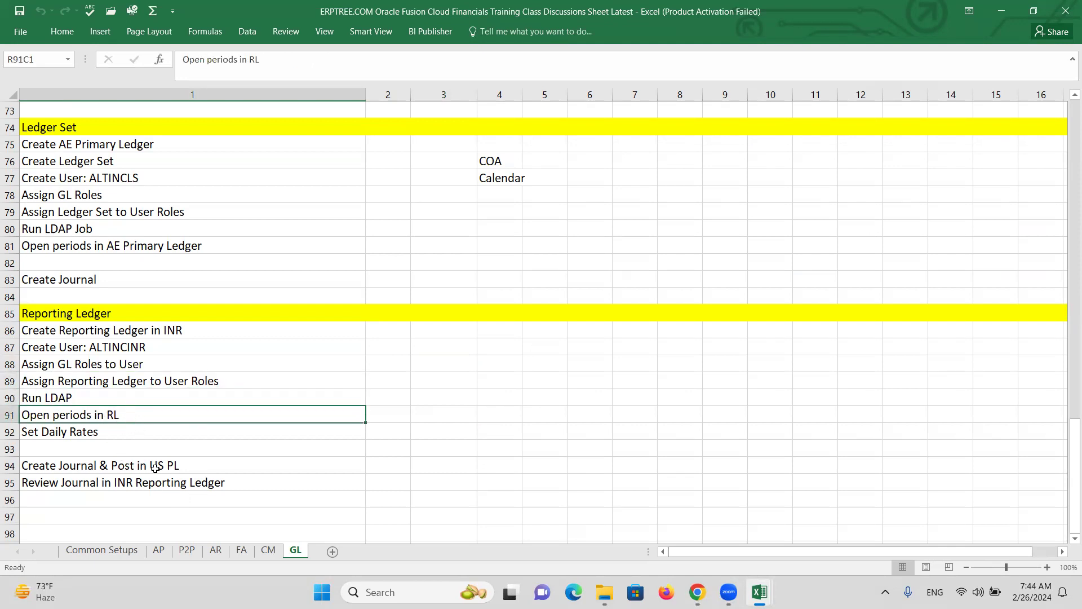
key(ctrl+s)
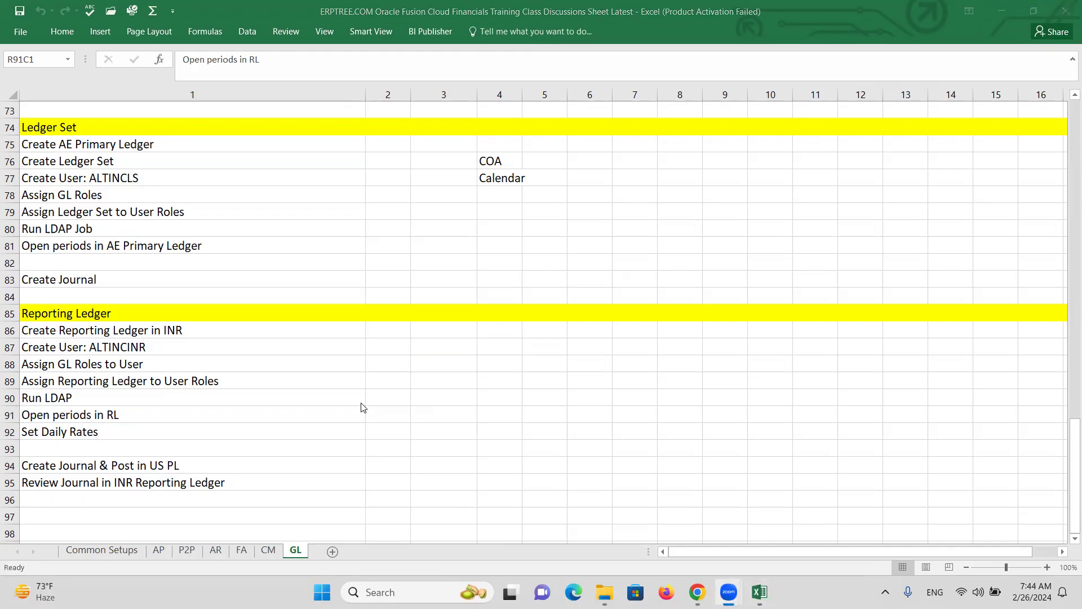
key(alt+Tab)
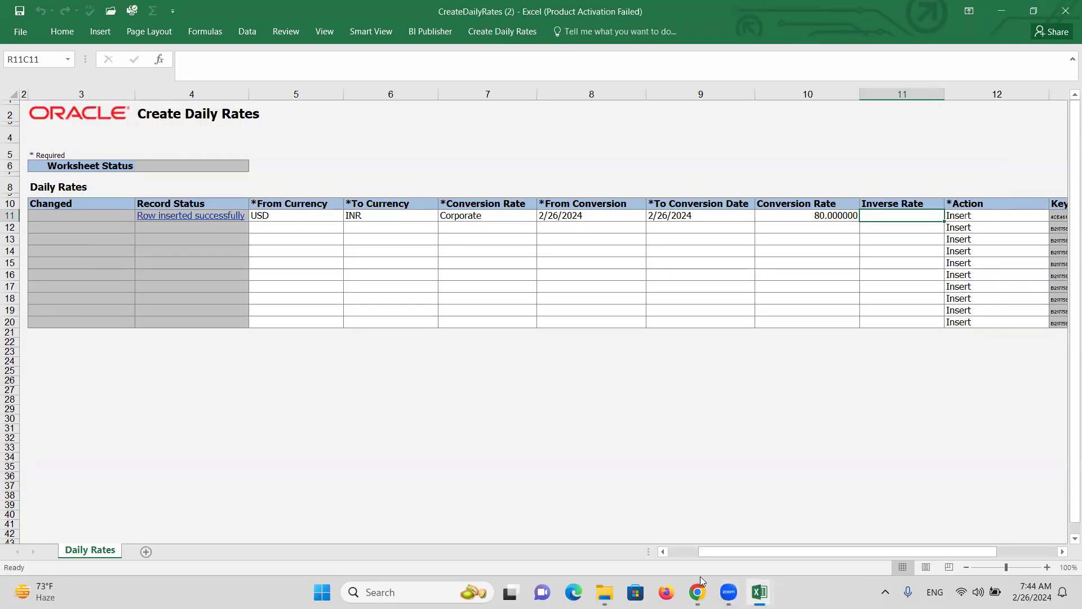
click(698, 591)
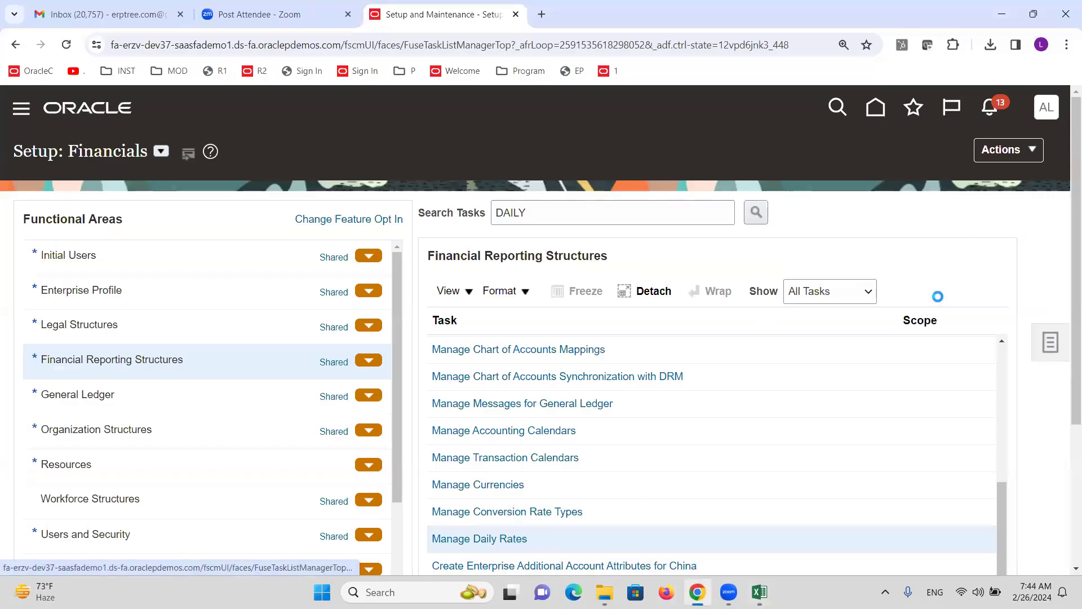
Sign out and sign back in as the INR reporting ledger user
click(1025, 152)
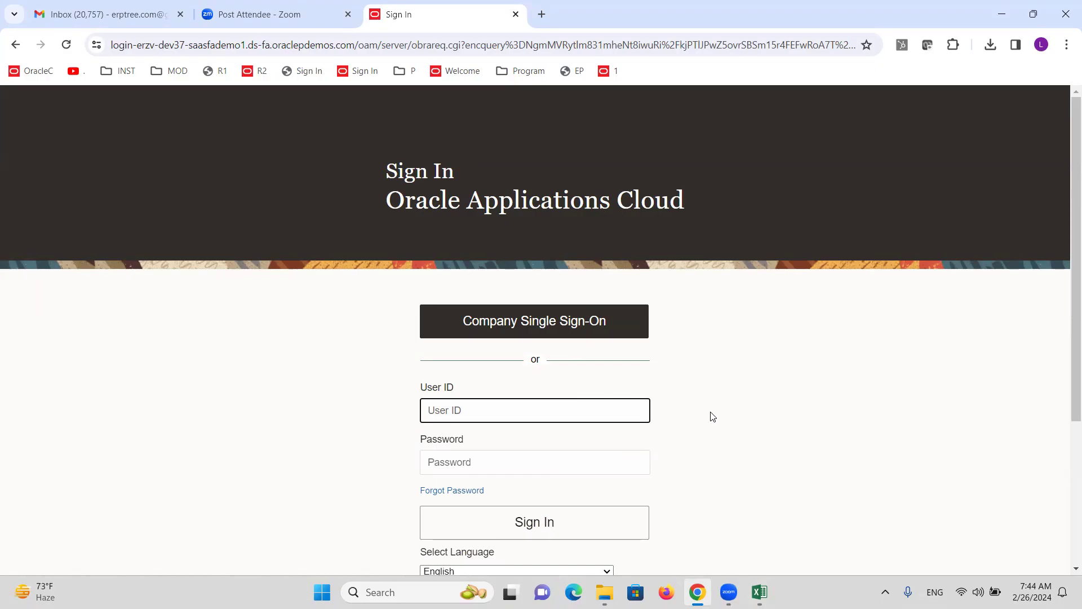
text(ALTINCINR)
key(Tab)
text(Wel)
key(Return)
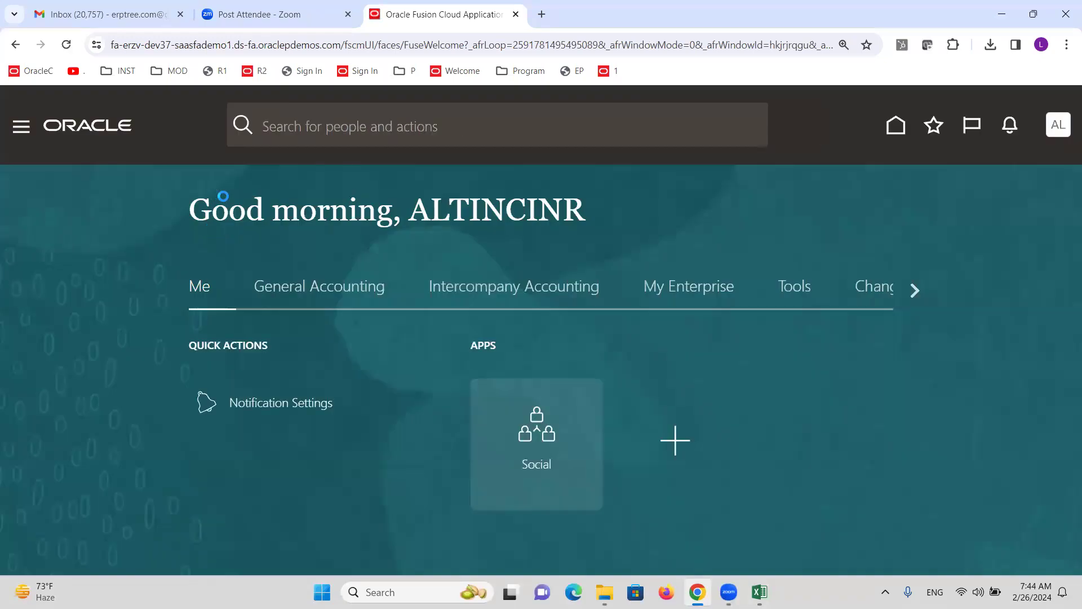
Open Period Close from the General Accounting section of the navigator
click(21, 131)
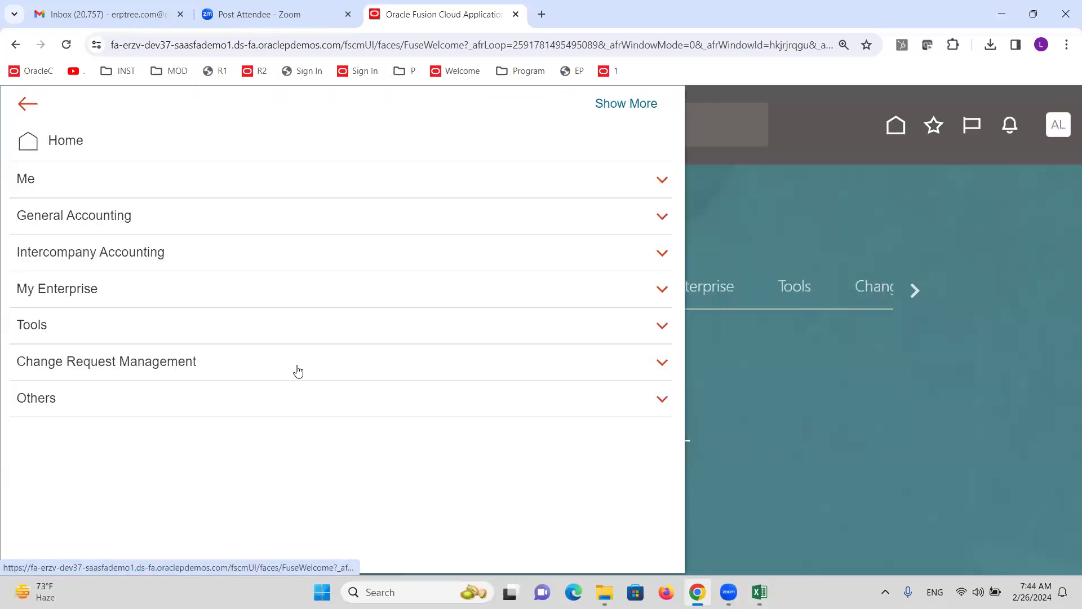
click(45, 322)
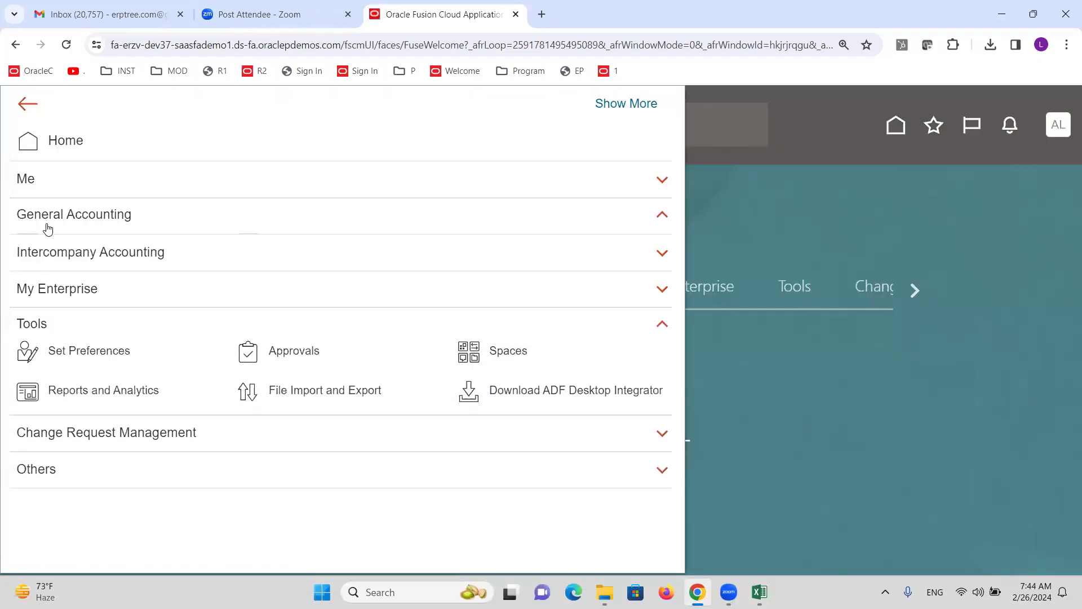
click(19, 226)
click(536, 243)
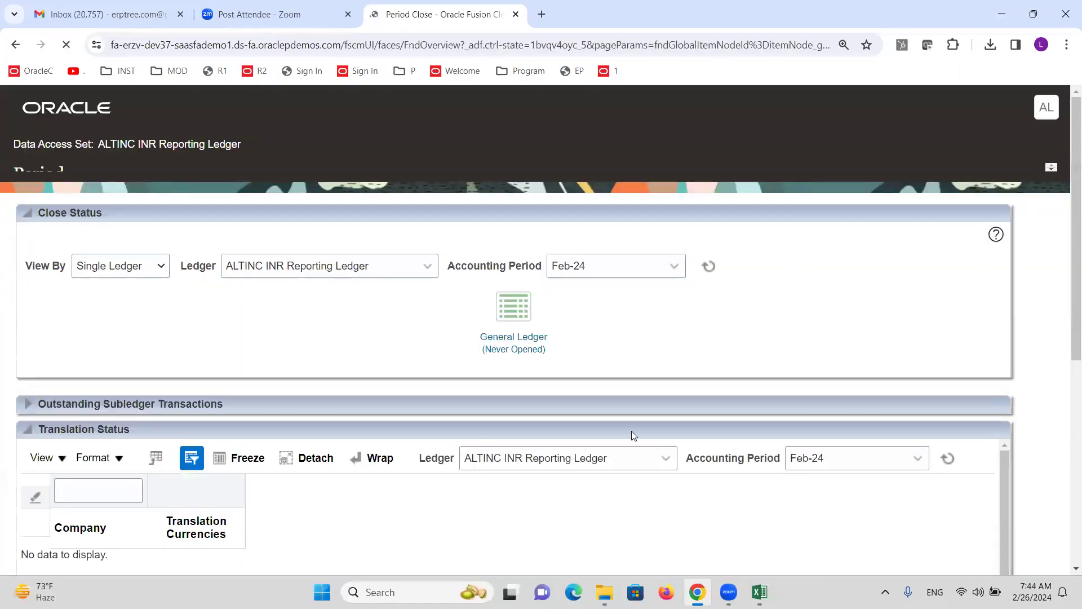
Open the General Ledger period statuses and confirm opening the first period
click(506, 349)
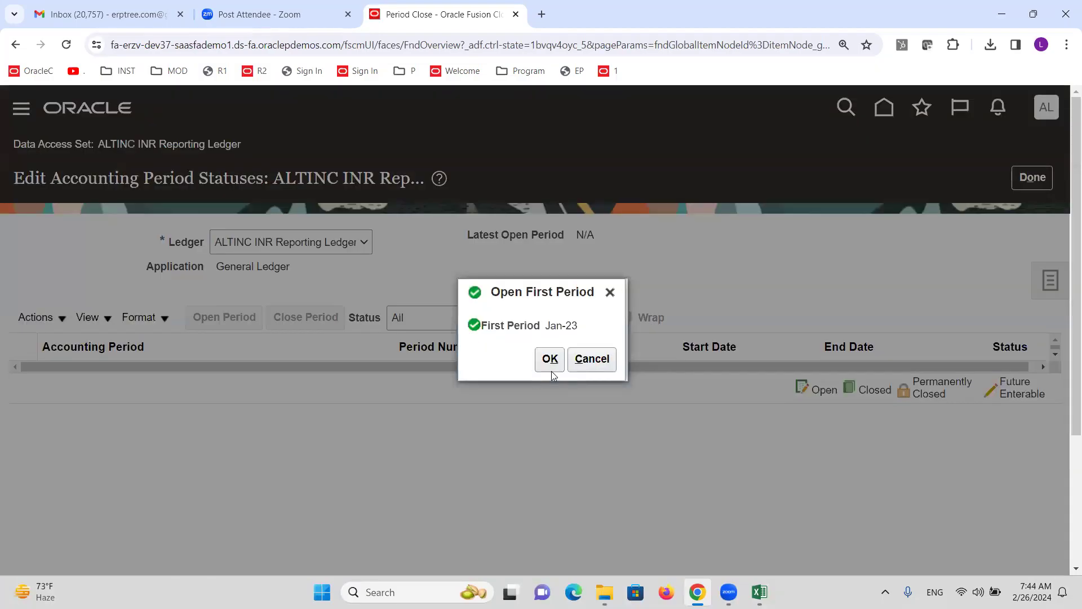
click(550, 361)
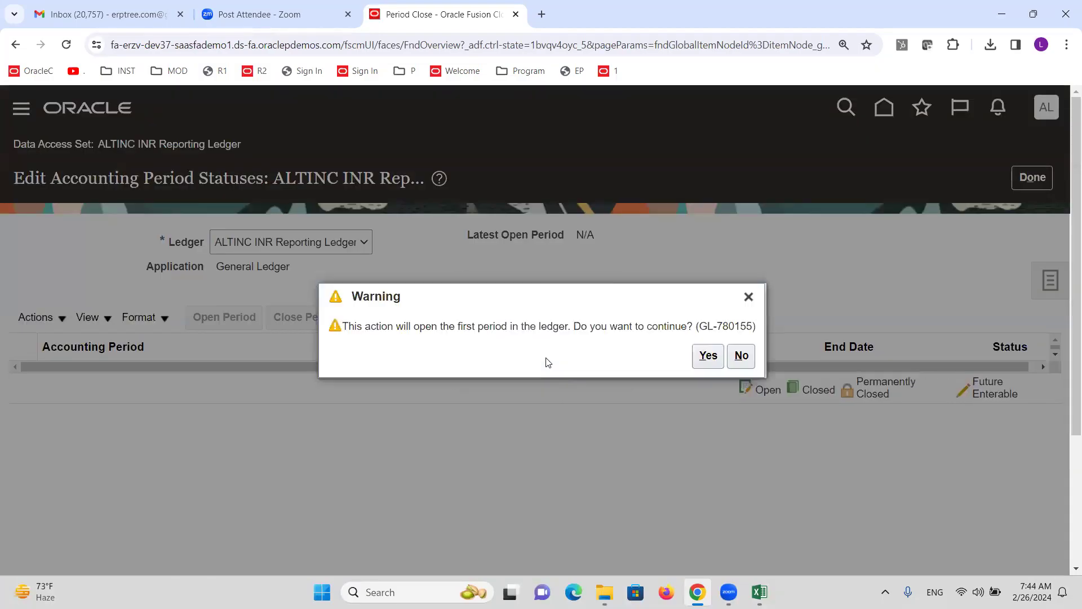
key(Return)
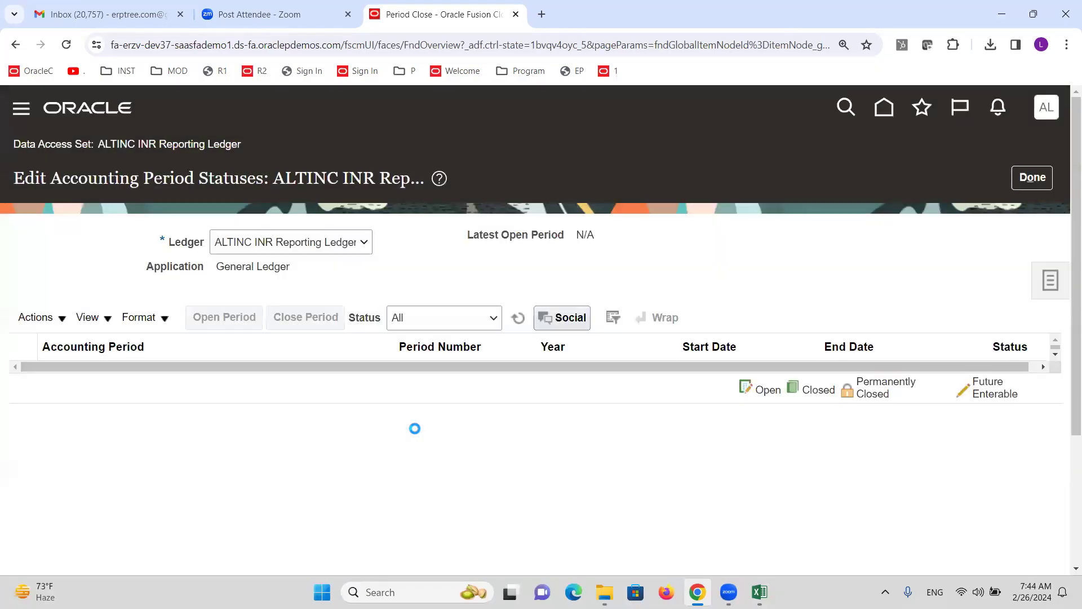
Refresh the period statuses, reopening them from Period Close, until Jan-23 shows Open
click(517, 320)
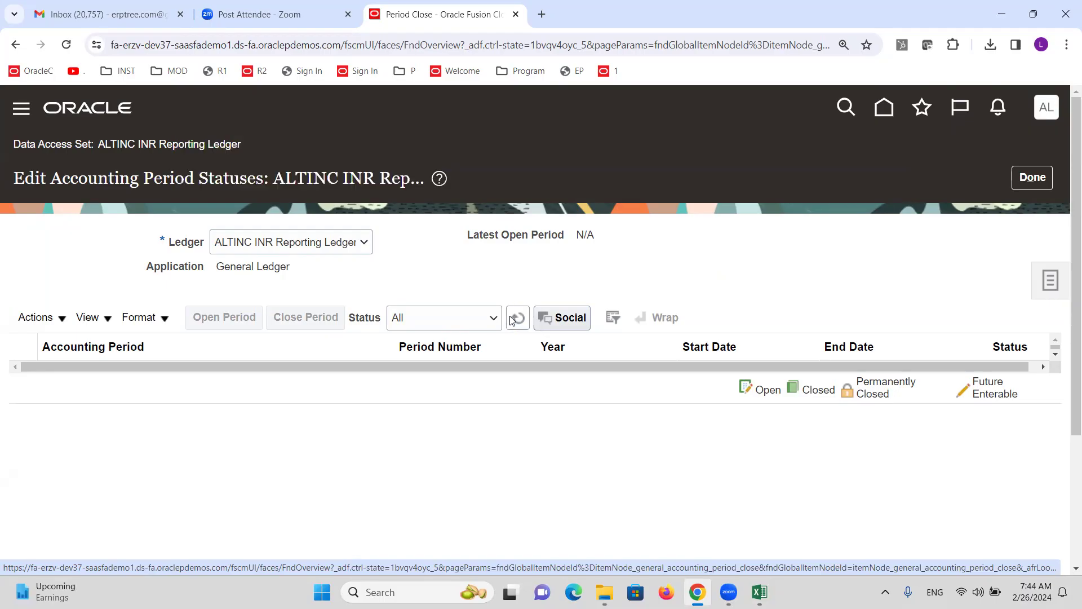
click(516, 318)
click(516, 318)
click(516, 318)
click(515, 318)
click(517, 319)
click(517, 319)
click(1031, 177)
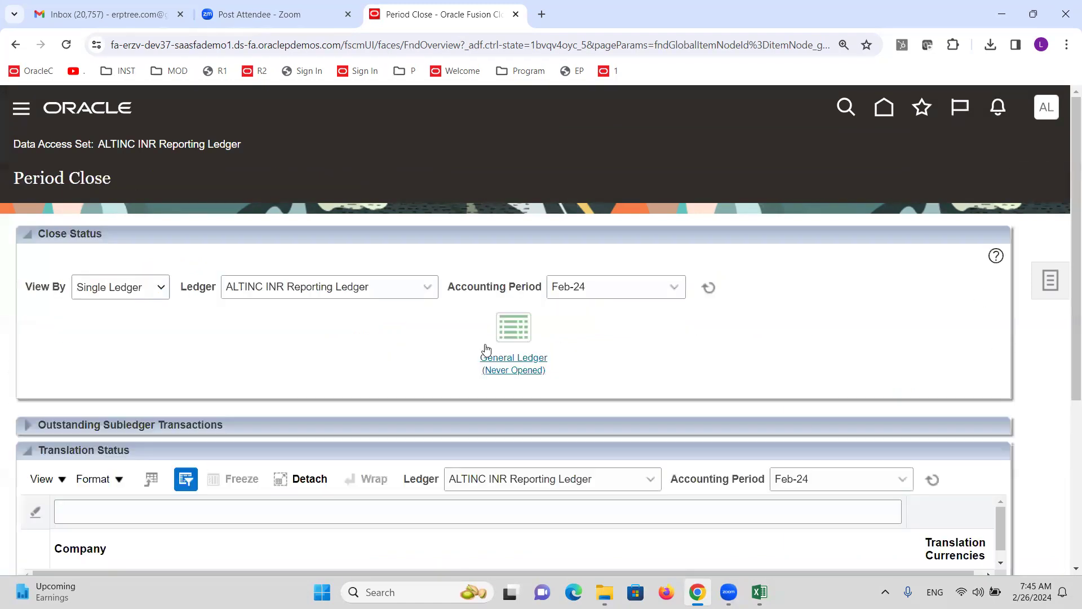
click(524, 365)
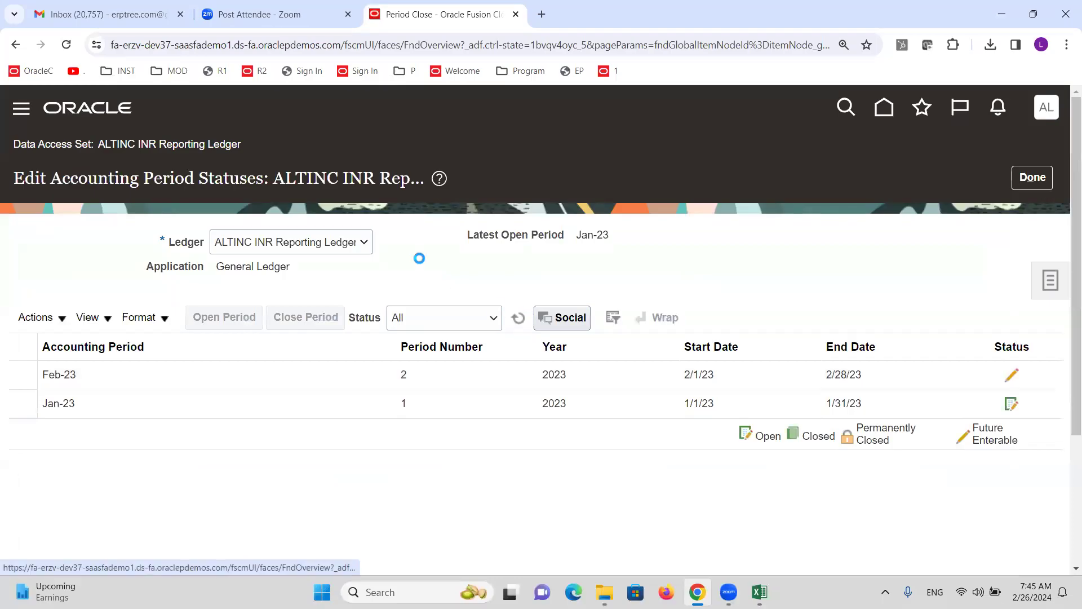
click(517, 317)
Open target period Feb-24, accept the warning, refresh statuses, and return to Period Close
click(63, 320)
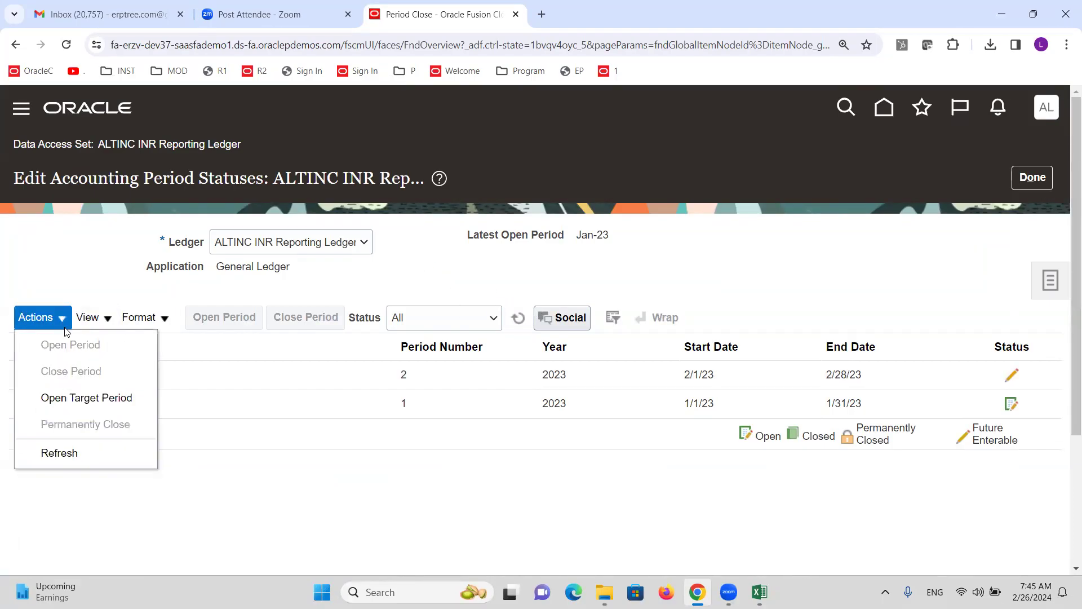
click(88, 395)
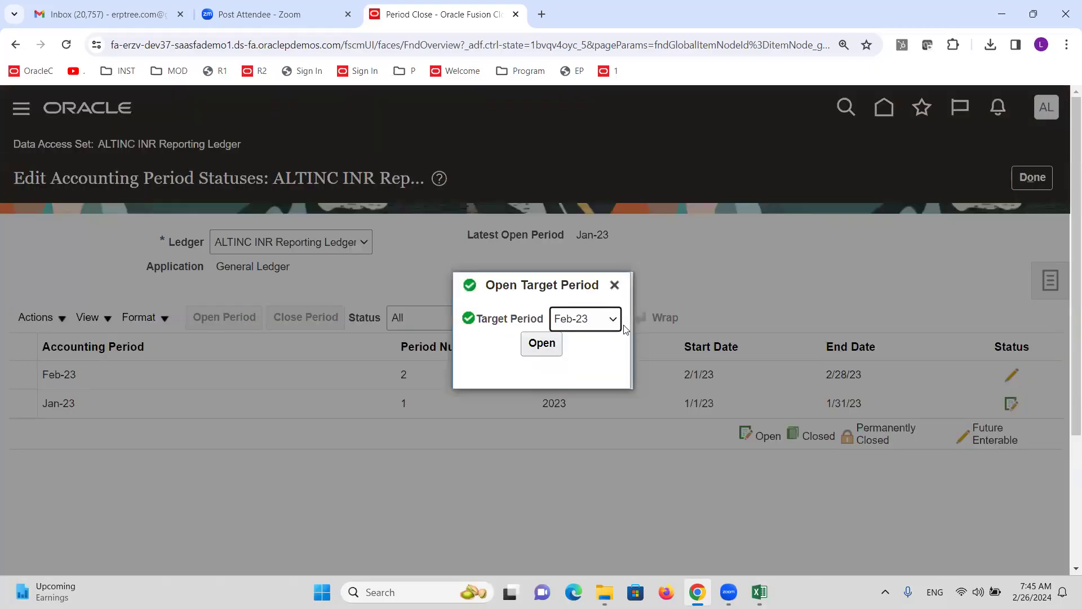
click(613, 320)
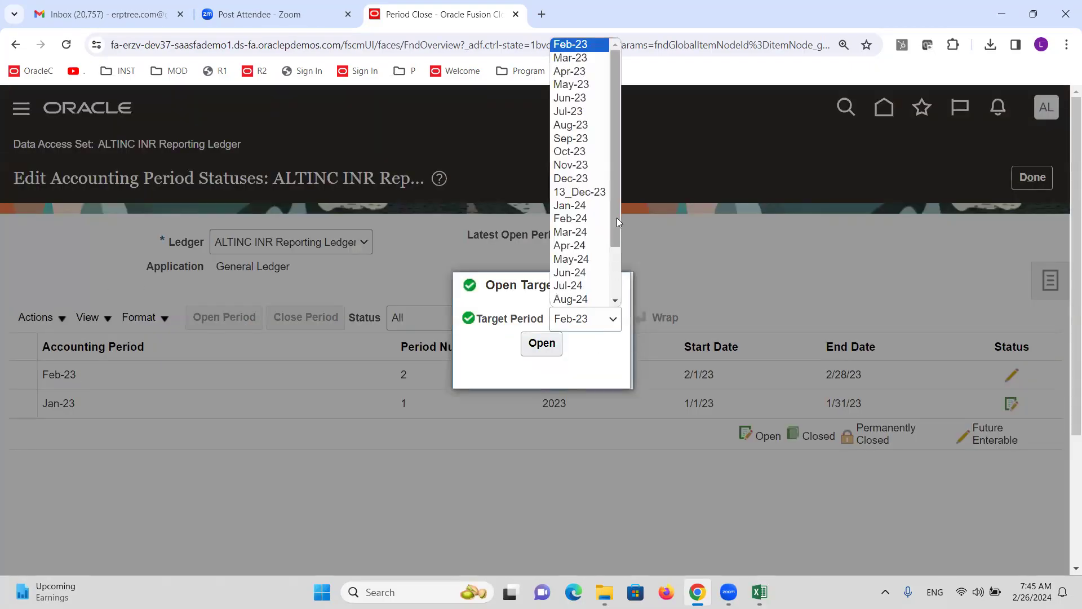
drag(613, 153, 620, 217)
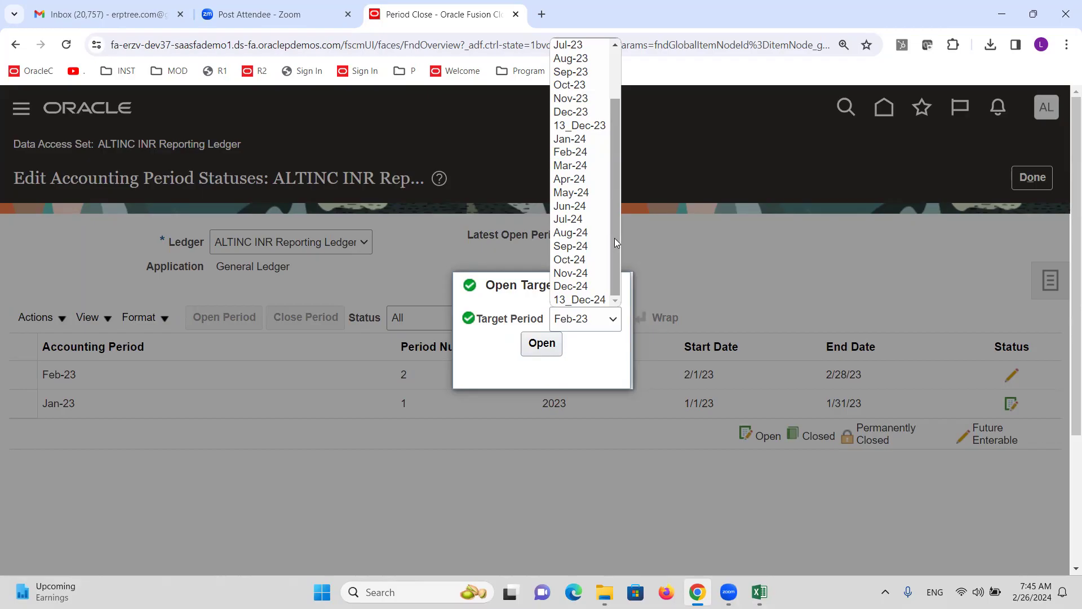
click(574, 151)
key(Tab)
key(Return)
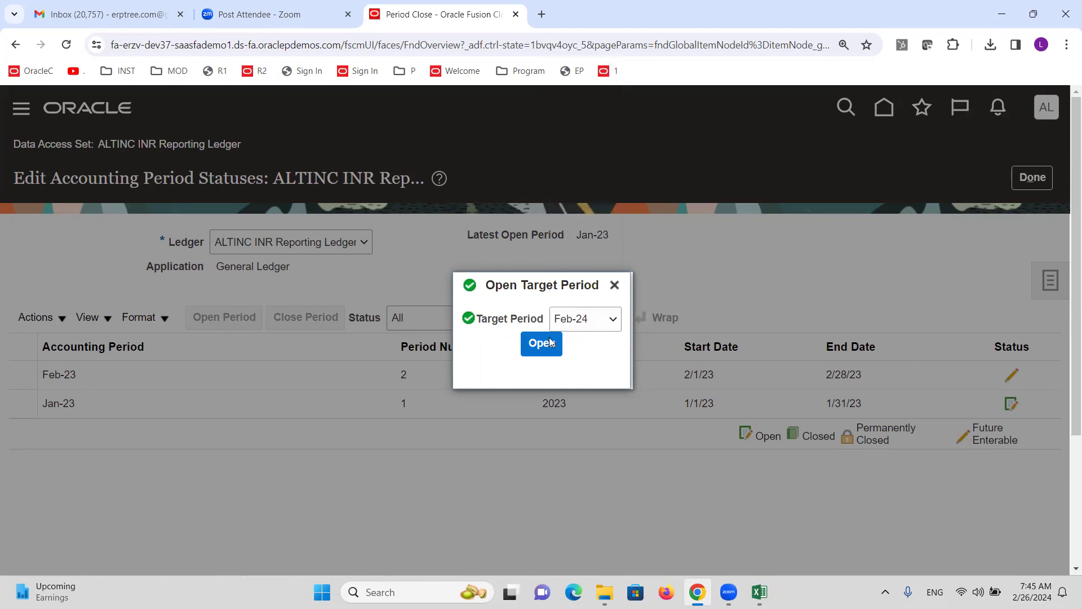
click(856, 364)
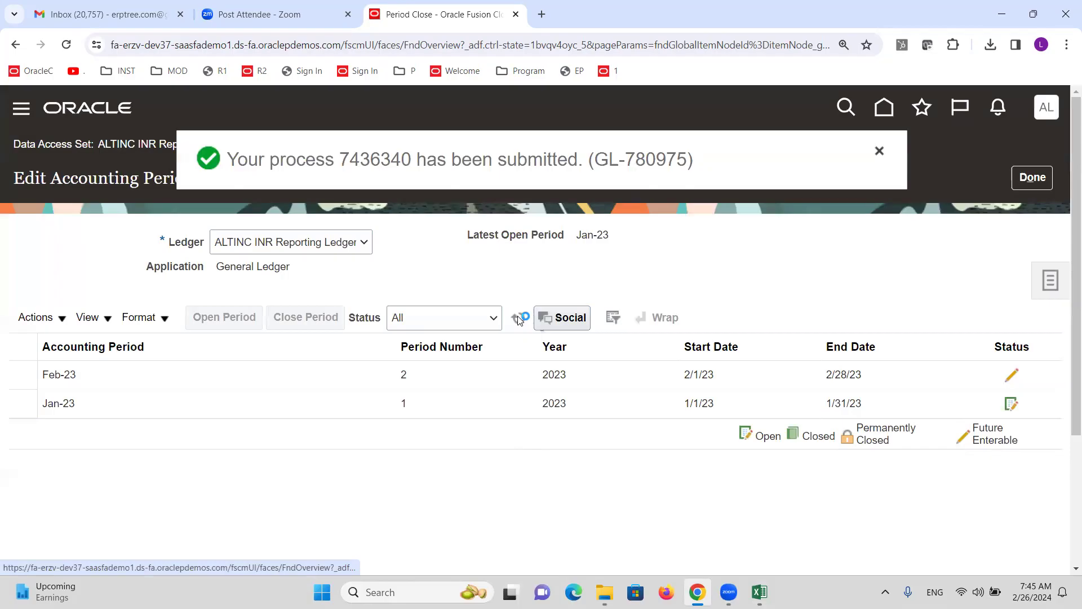
click(519, 319)
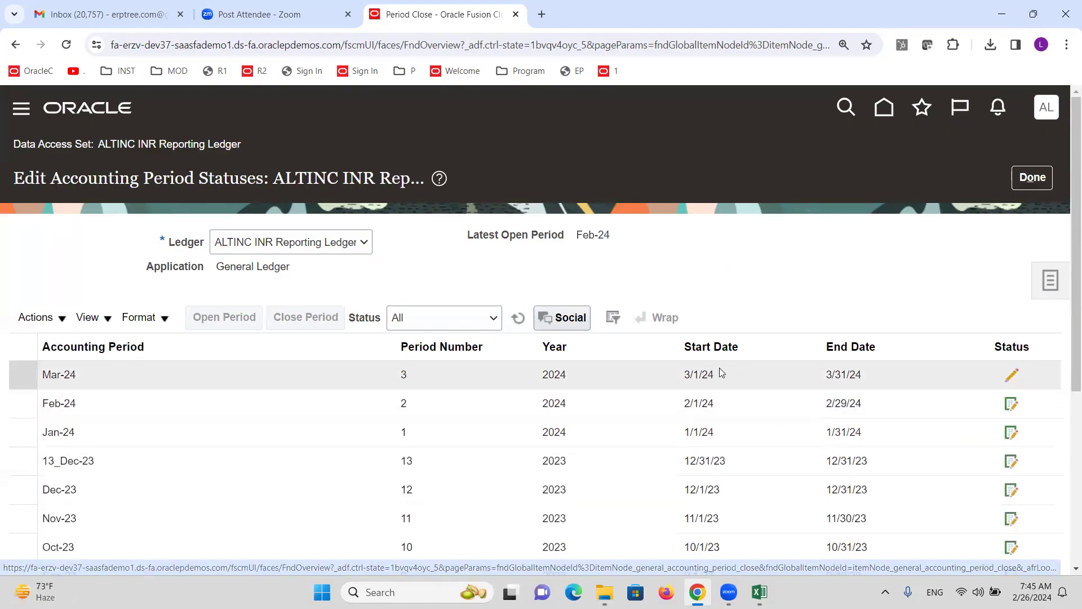
click(1033, 178)
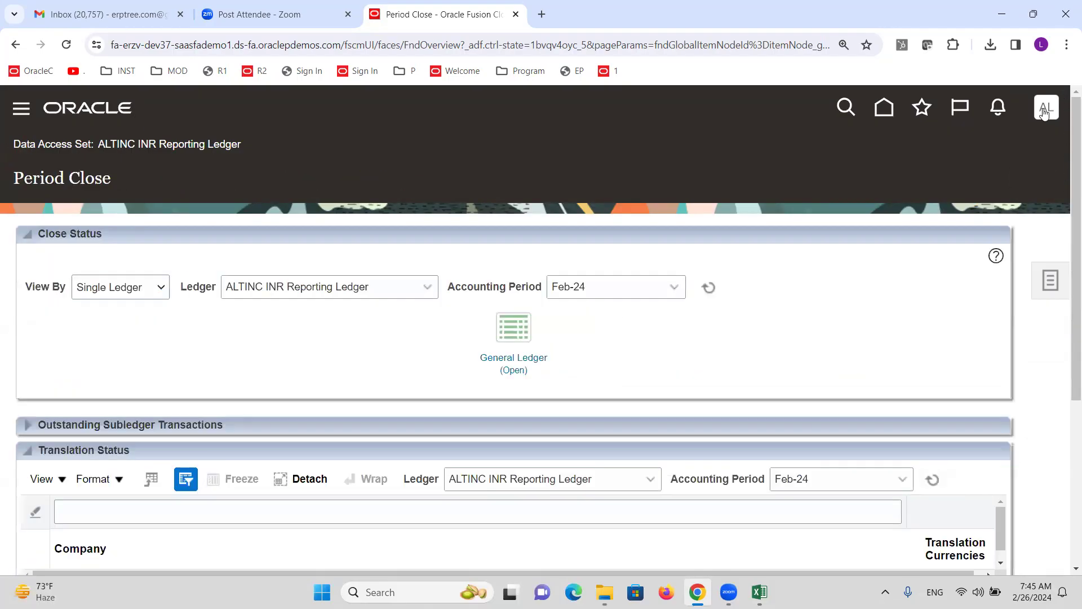
Sign out, confirm, and sign back in as the primary ledger user
click(1046, 108)
click(1015, 149)
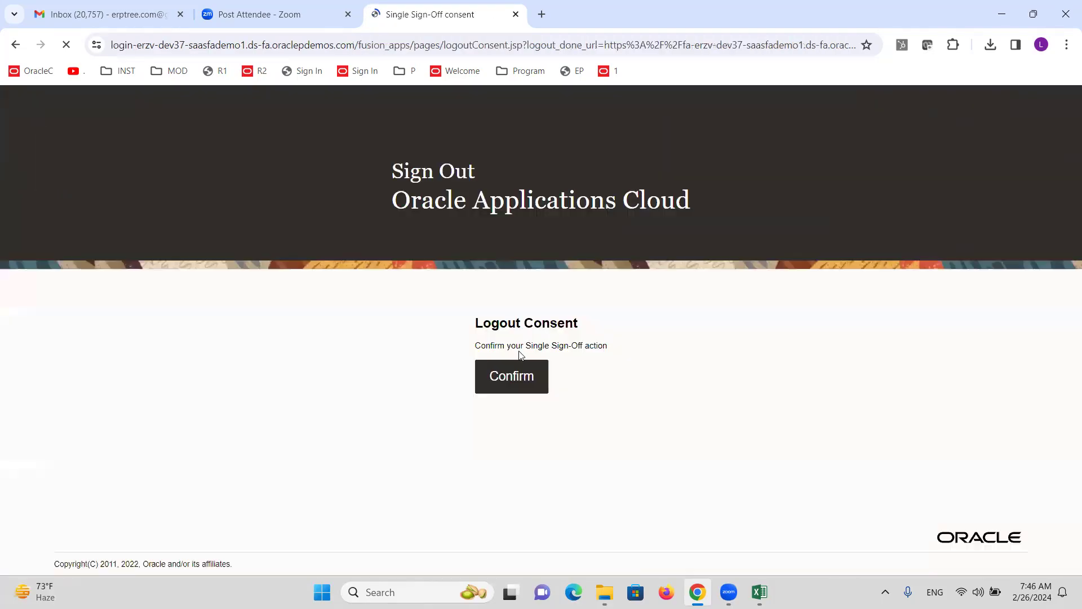
click(503, 373)
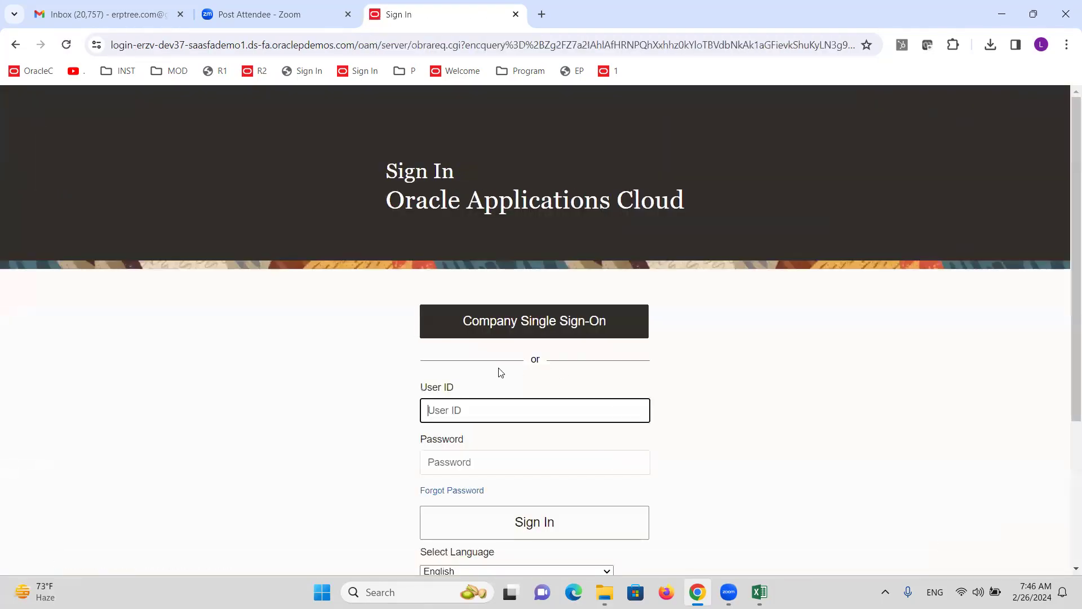
text(ALTINC)
key(Tab)
text(•••••••••)
key(Return)
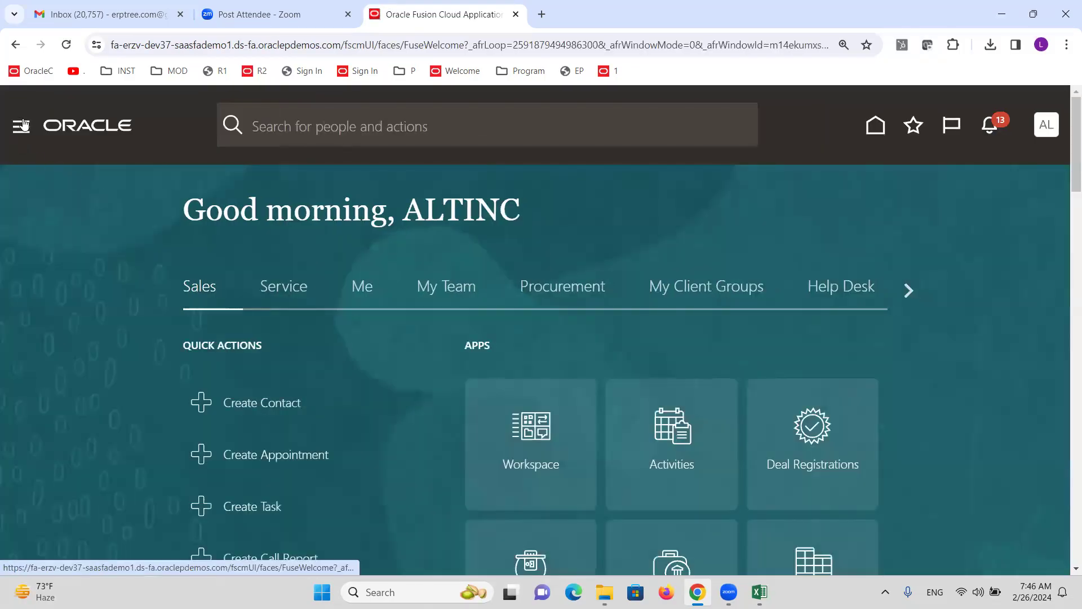
Open the Journals work area under General Accounting and show its Tasks panel
click(23, 124)
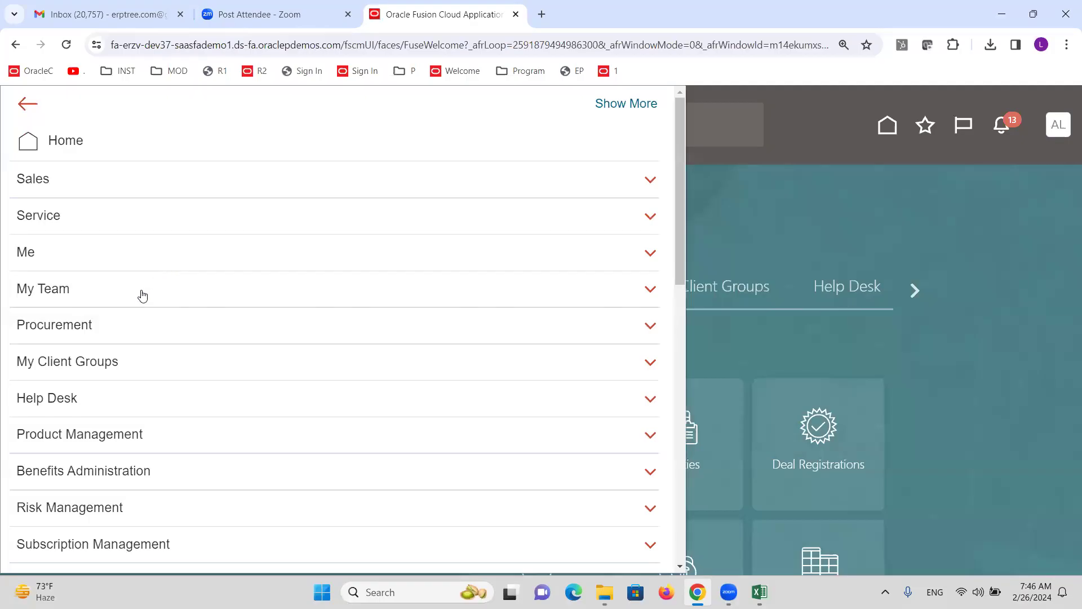
scroll(140, 296, down, 5)
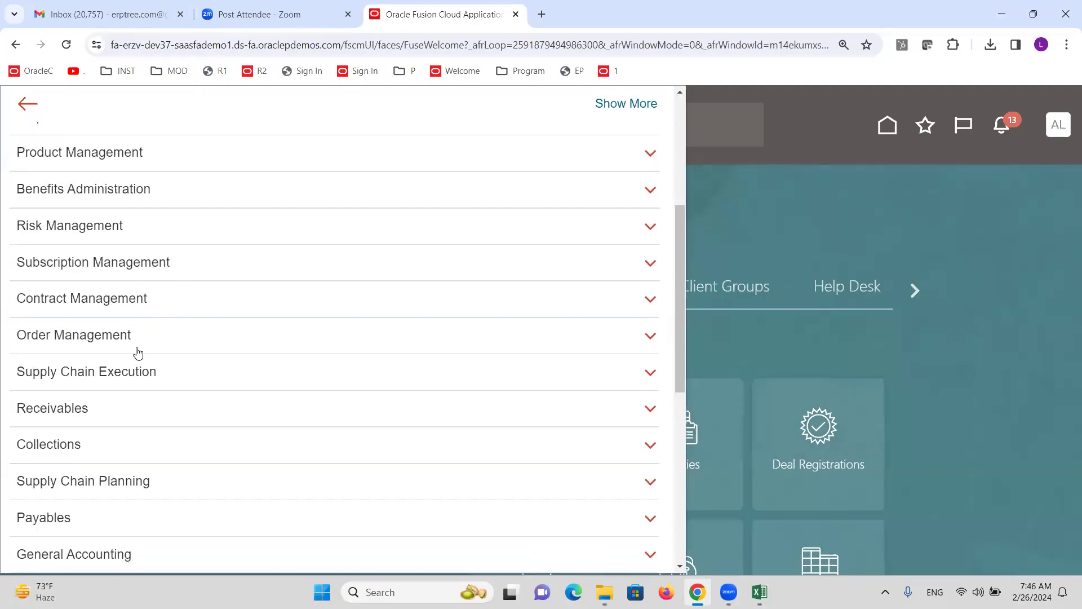
scroll(138, 354, down, 3)
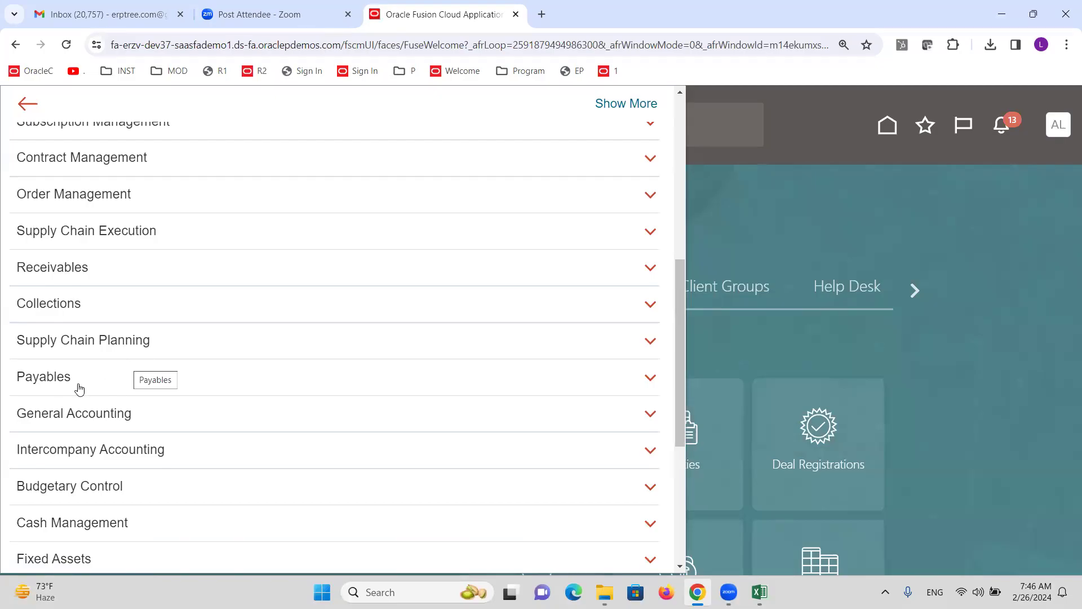
click(69, 416)
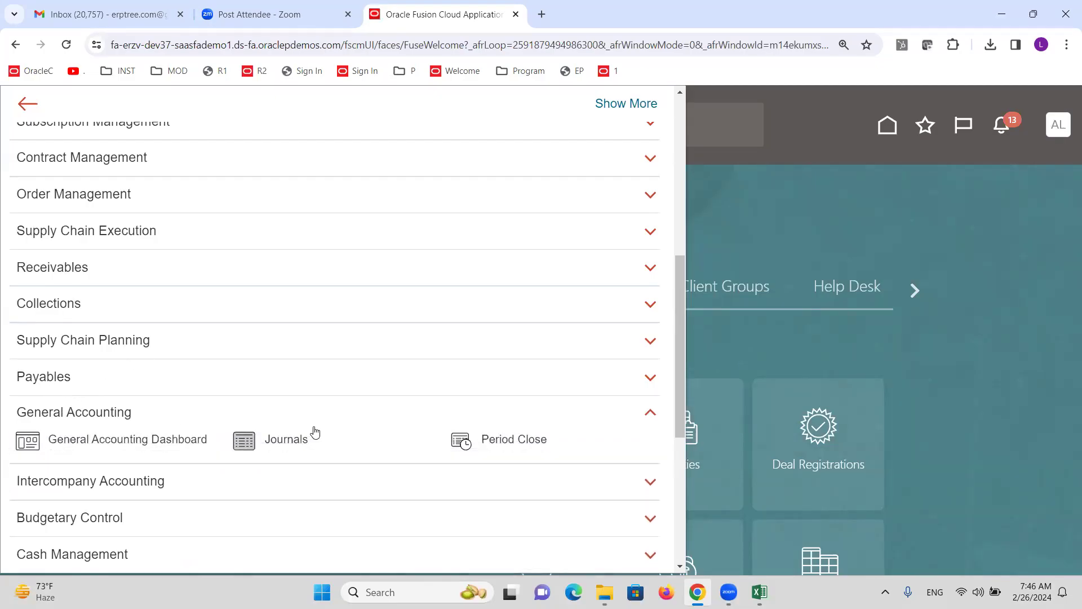
click(261, 451)
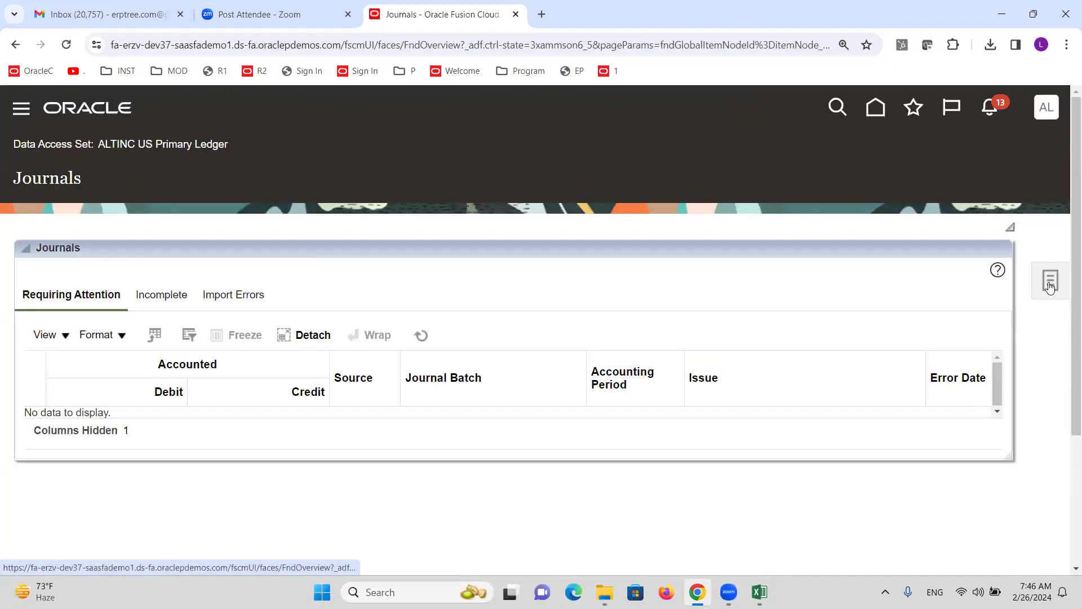
click(1052, 284)
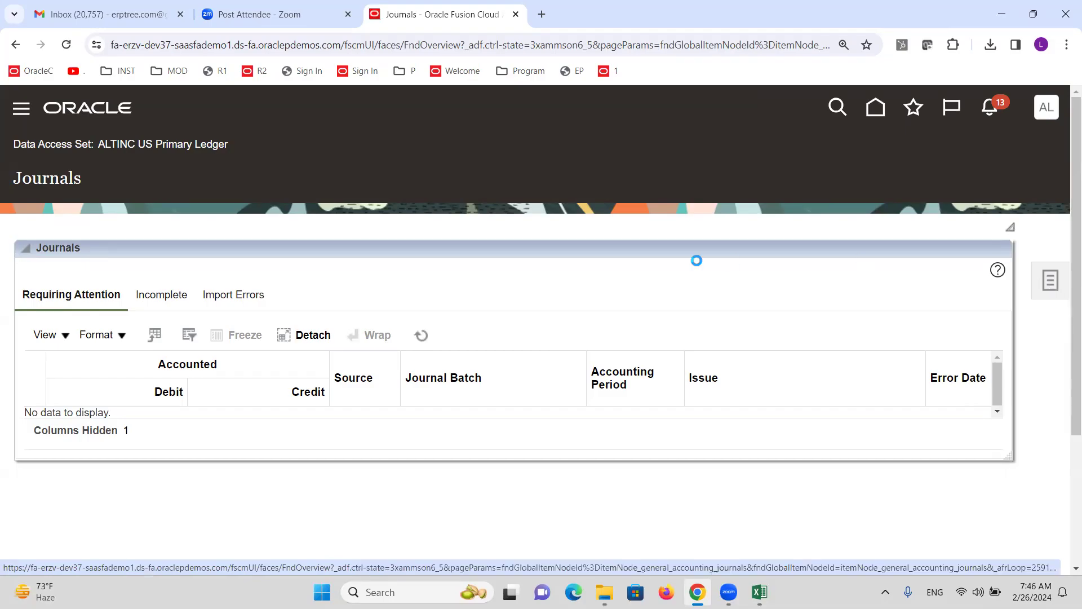
Create a new journal with category Adjustment
click(860, 193)
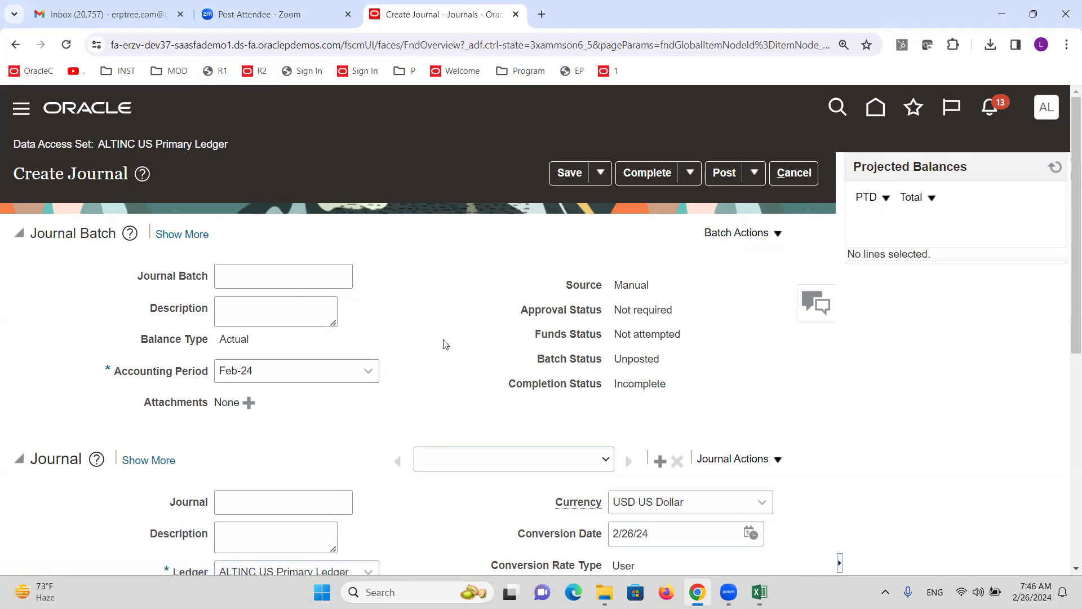
scroll(445, 344, down, 1)
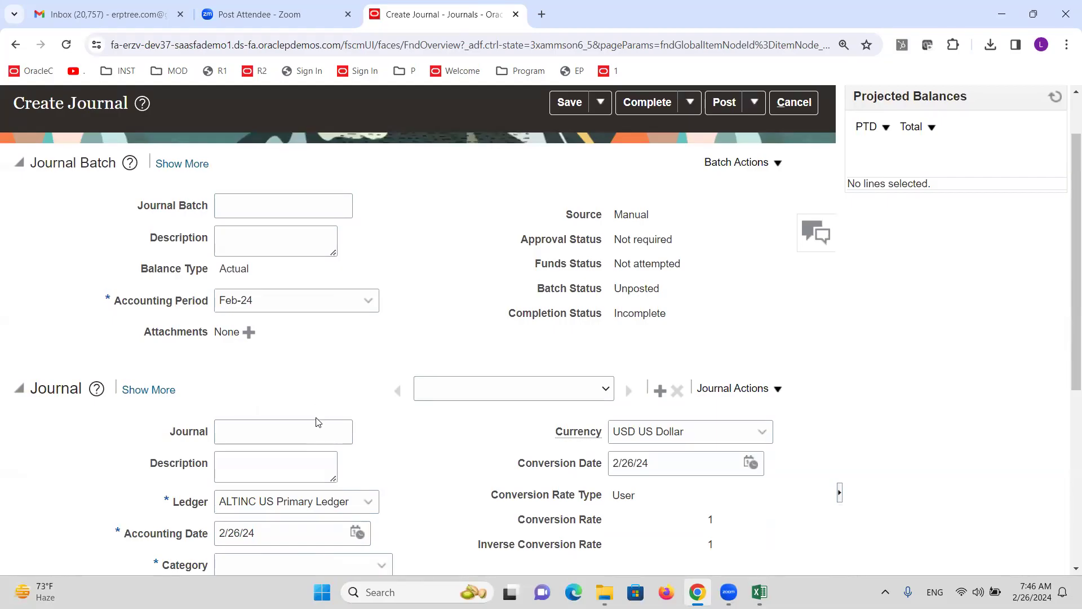
scroll(319, 422, down, 4)
click(300, 281)
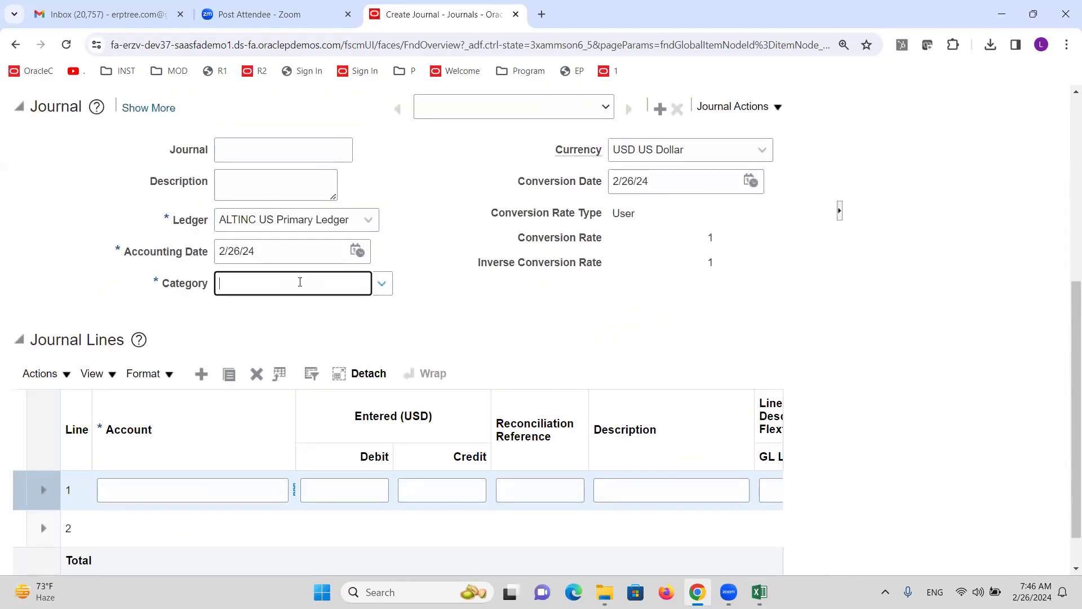
text(AD)
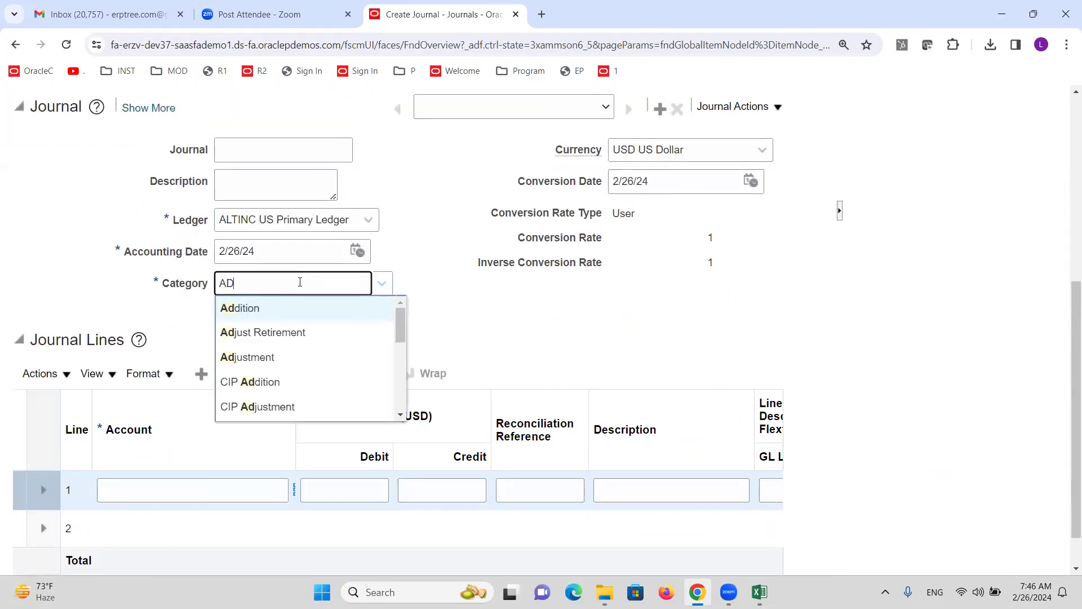
click(241, 358)
Debit 100 to account 11015 on journal line 1
drag(294, 404, 352, 404)
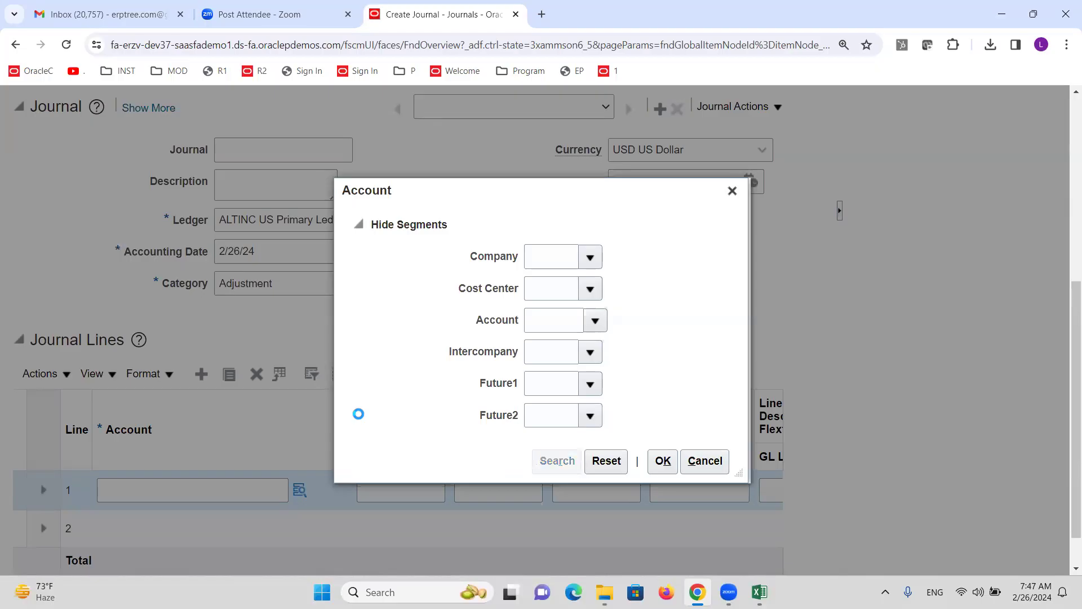
click(461, 319)
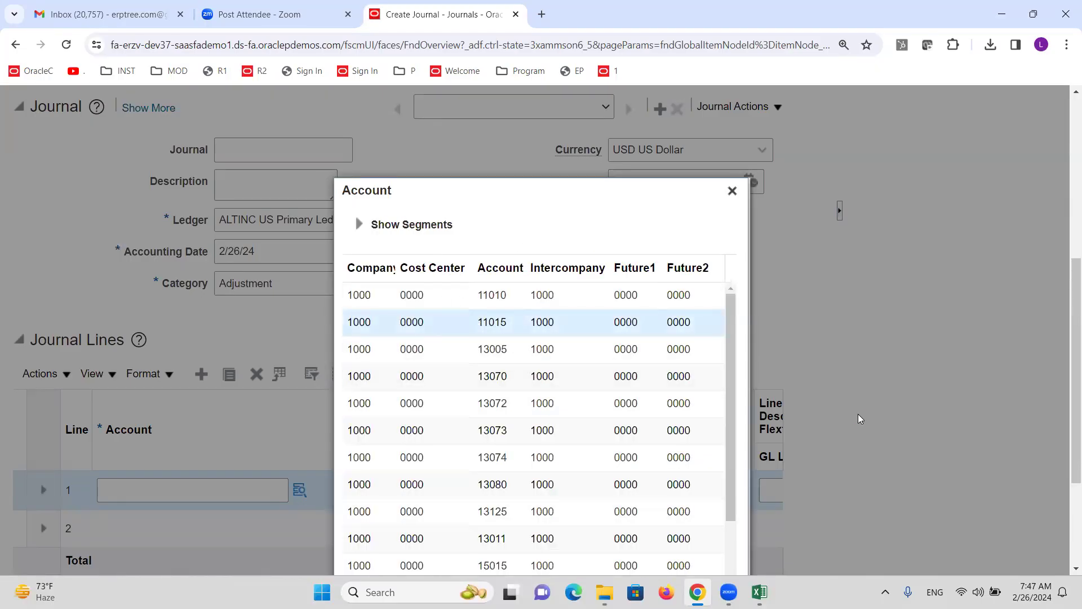
scroll(749, 482, down, 3)
click(660, 552)
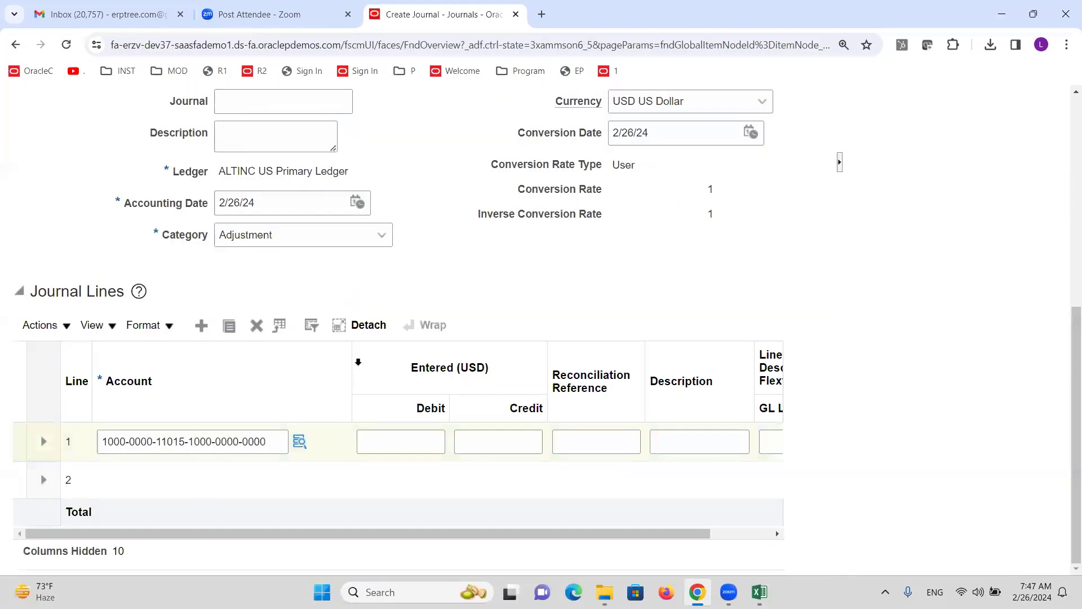
click(392, 445)
text(1)
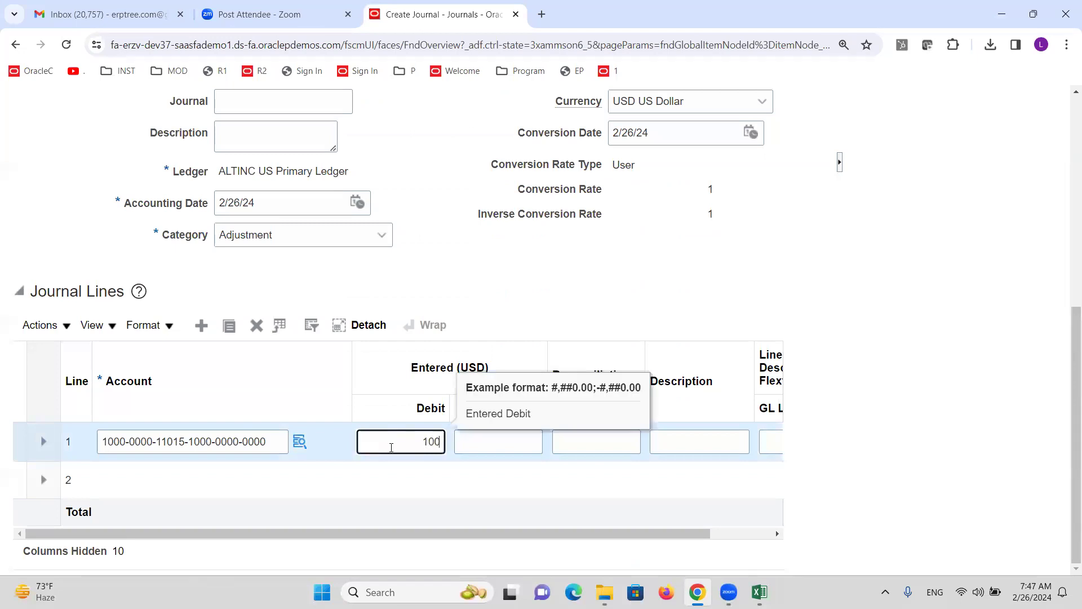
text(00)
Credit 100 to account 13080 on line 2 and save the journal
click(223, 482)
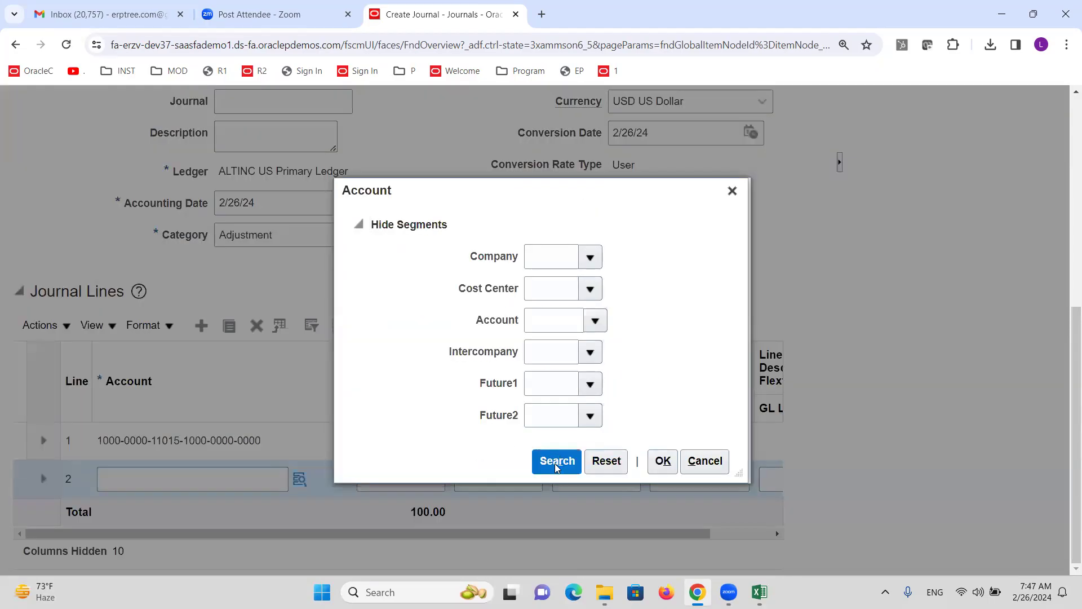
click(557, 461)
click(524, 486)
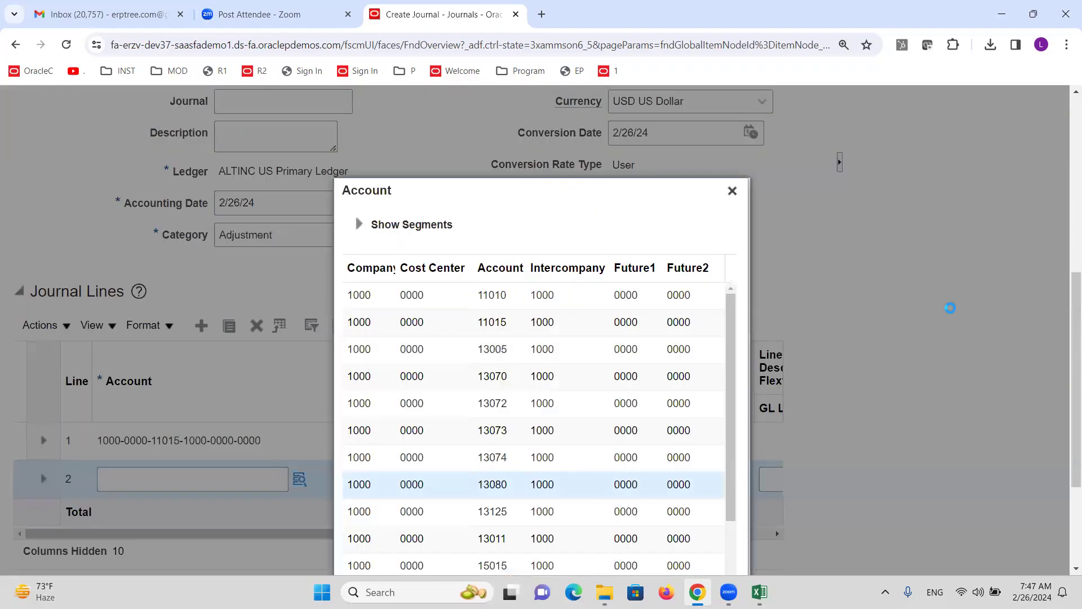
click(661, 551)
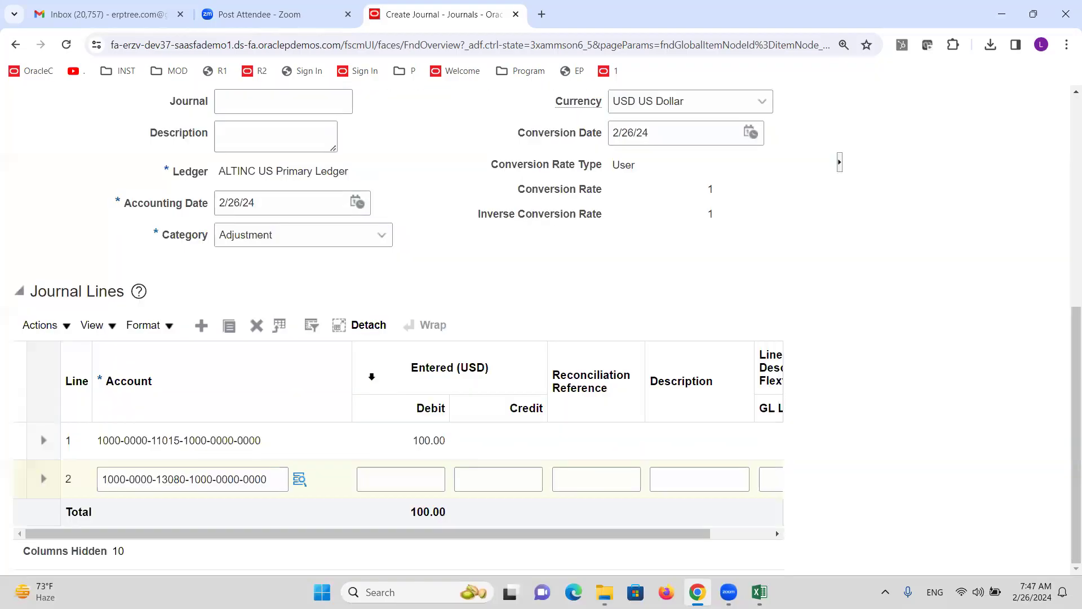
click(497, 487)
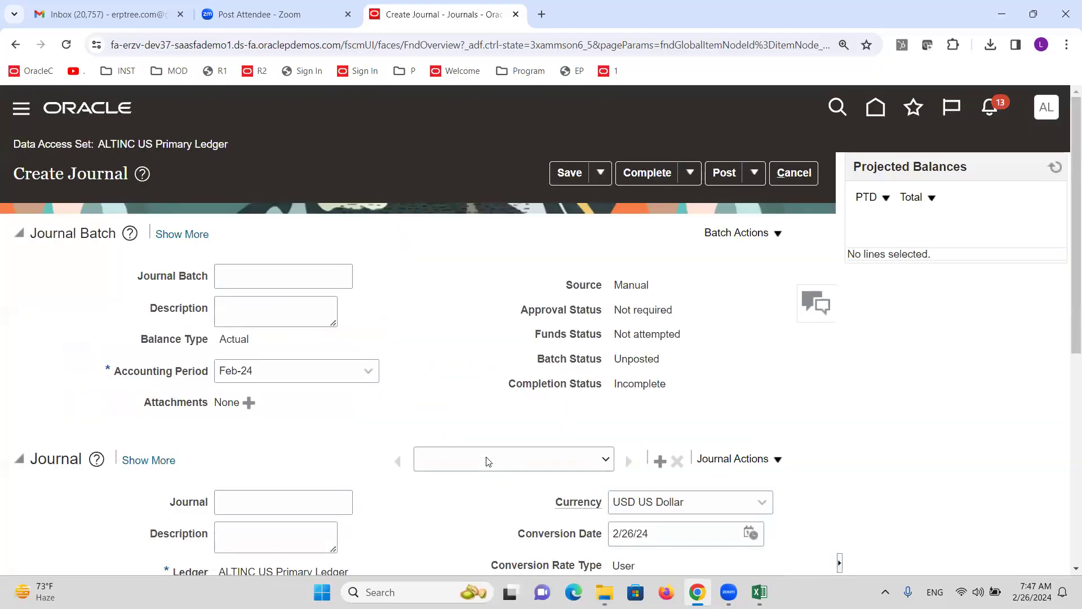
text(100)
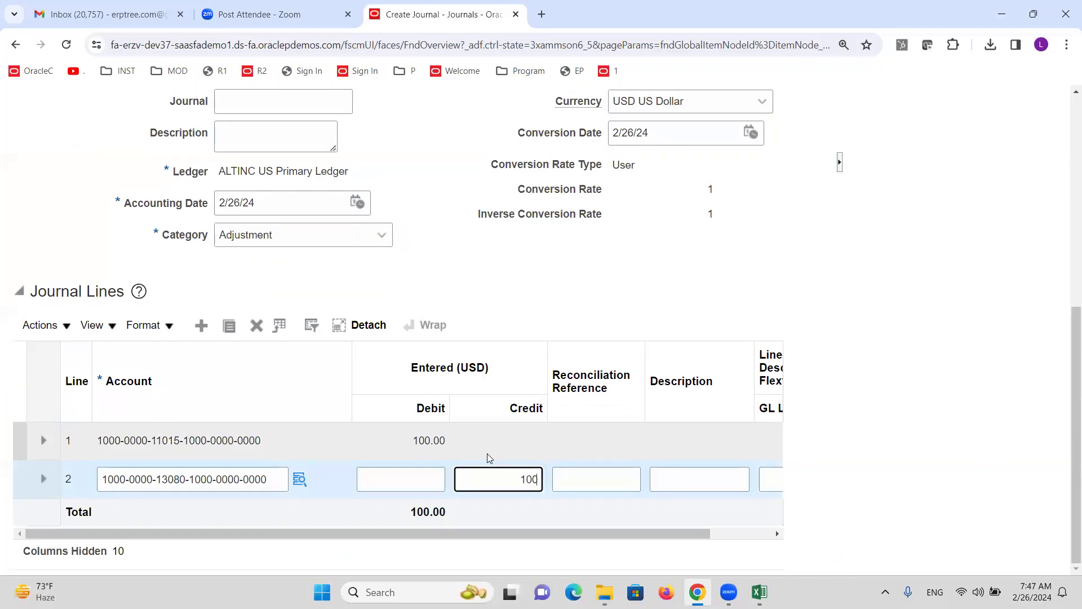
click(729, 270)
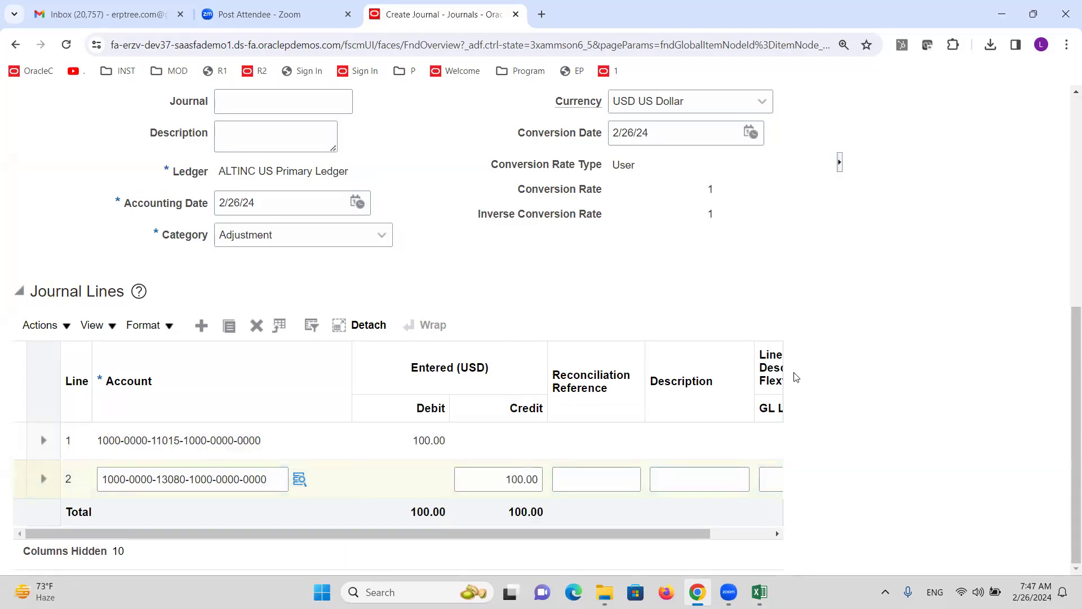
click(583, 128)
Complete and post batch Manual 1703311, refresh balances, and return to Journals
click(648, 124)
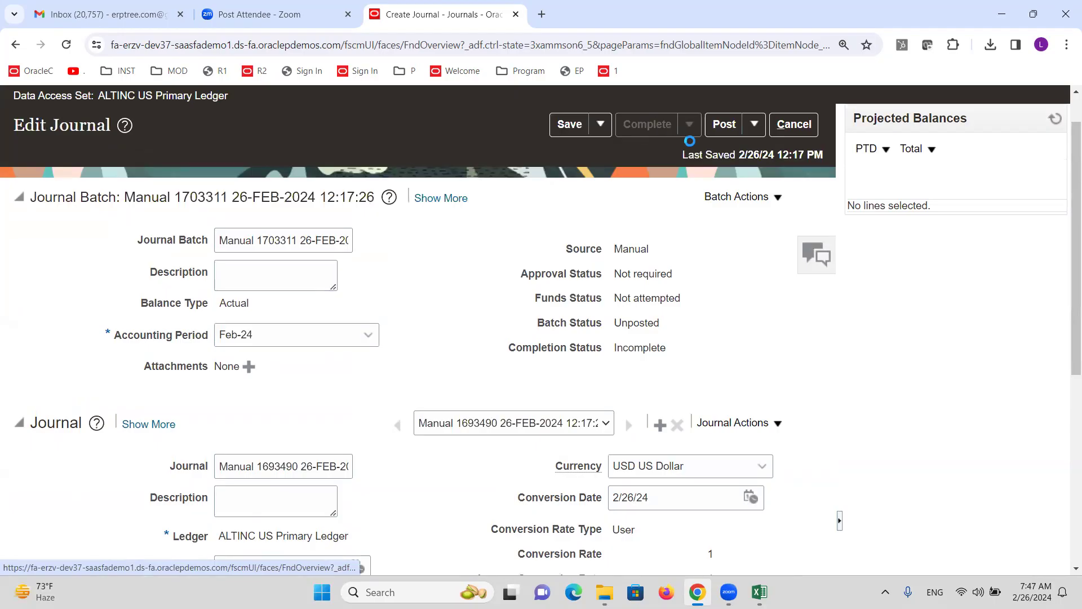
click(724, 125)
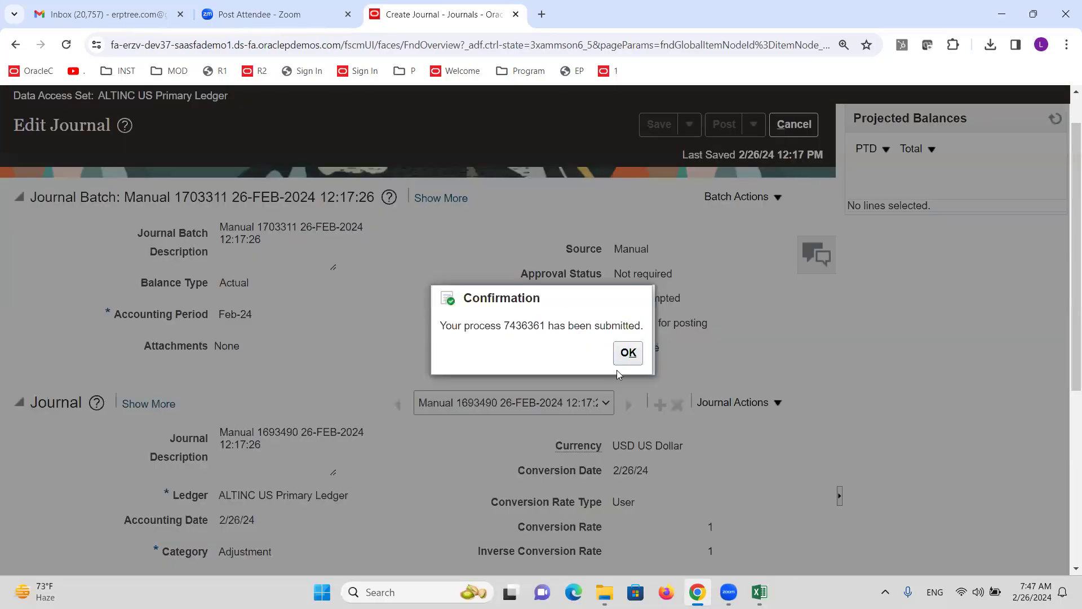
click(628, 354)
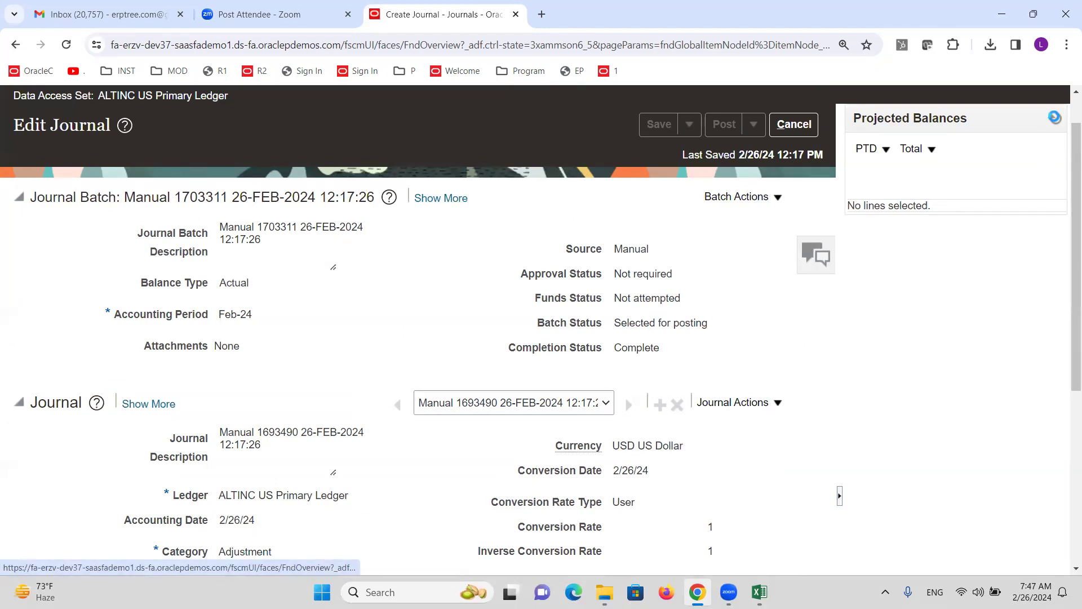
click(1054, 117)
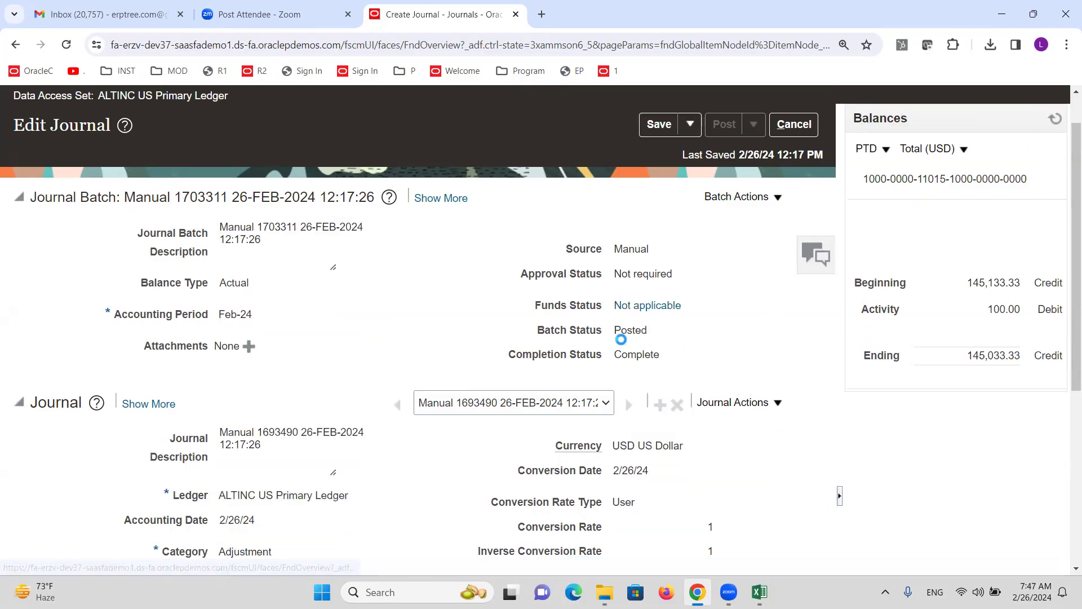
click(794, 125)
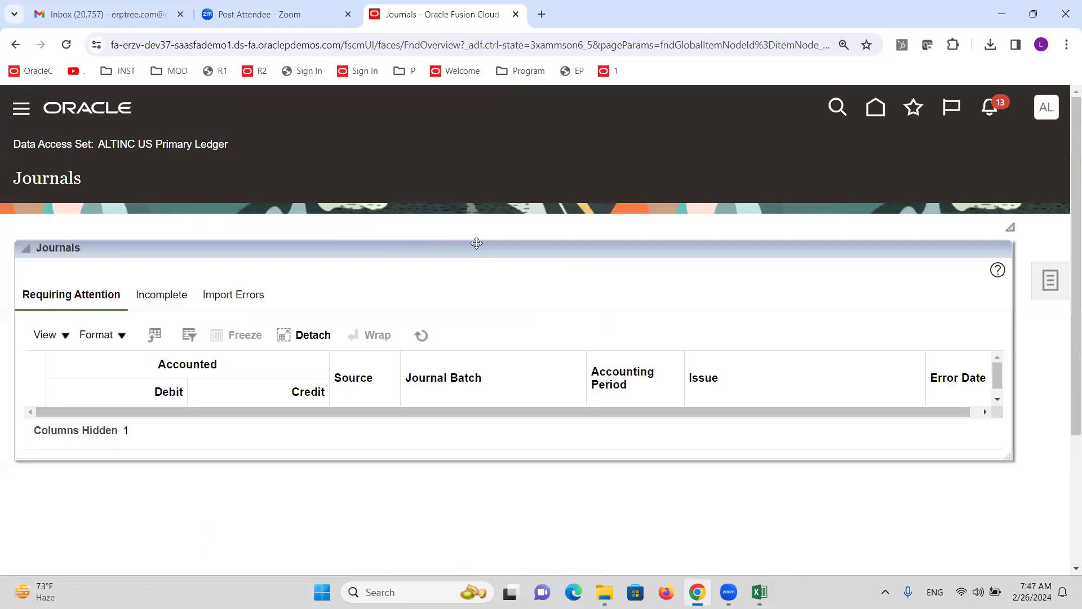
Sign out of the primary ledger user's session
click(1047, 107)
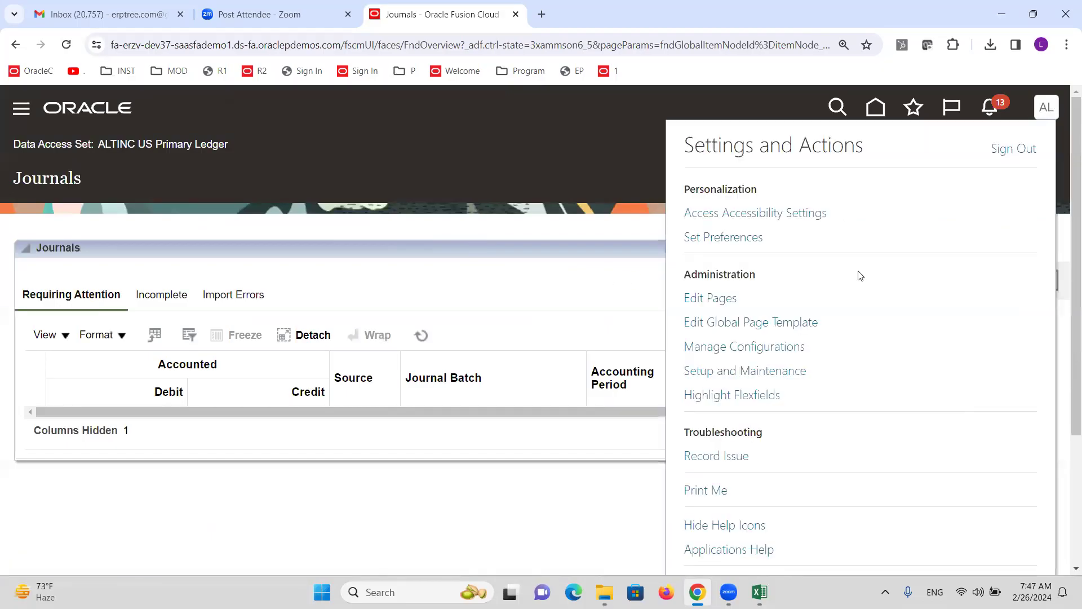
click(997, 155)
click(540, 382)
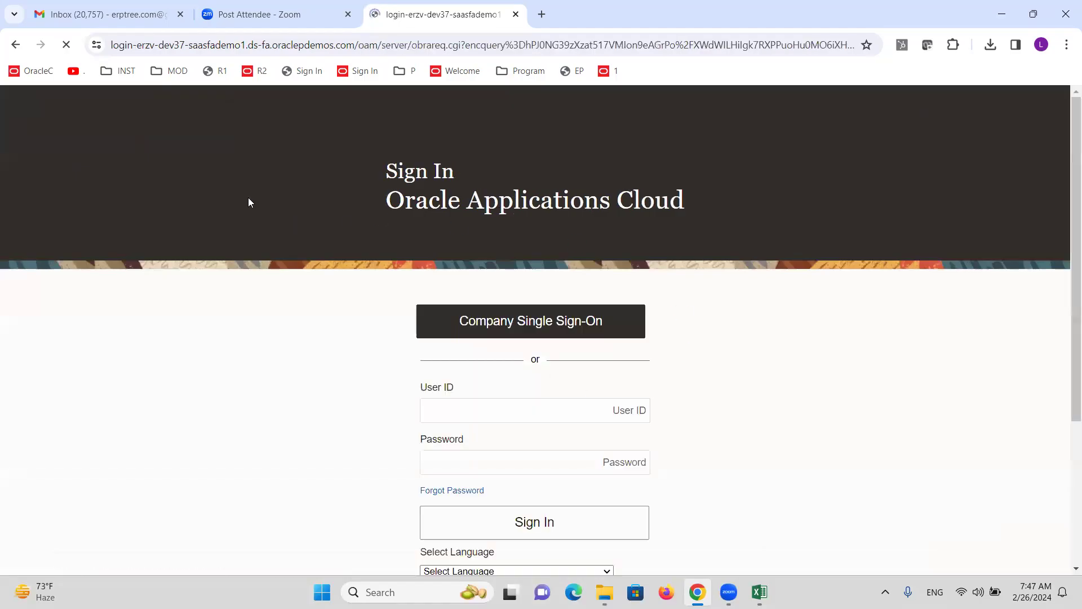
Sign in as the INR reporting ledger user and switch to General Accounting
click(462, 400)
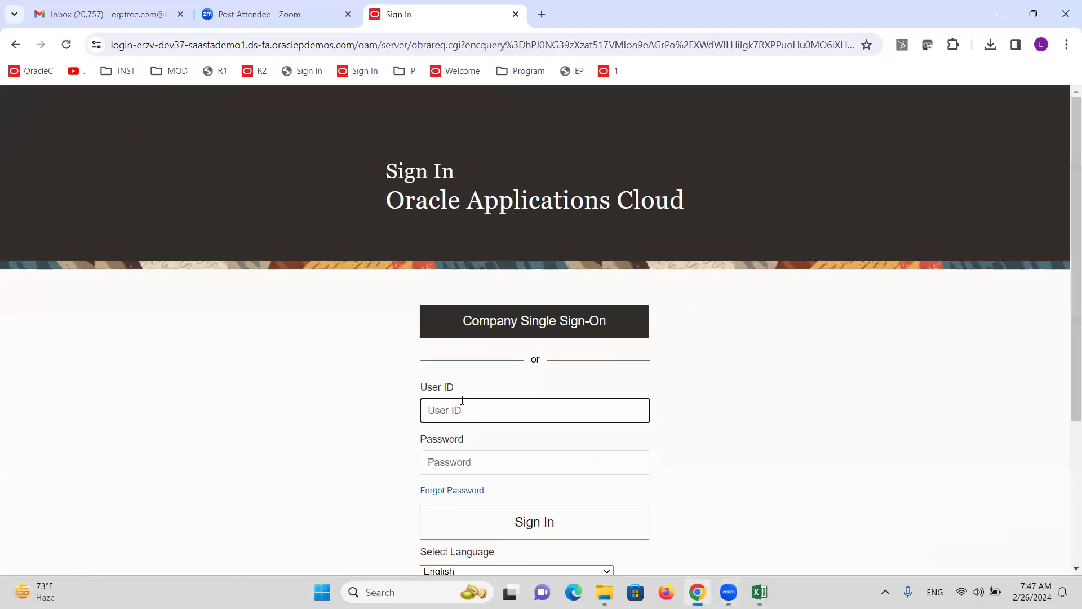
text(A)
key(BackSpace)
text(ALTINCINR)
key(Tab)
text(•••••••••)
key(Return)
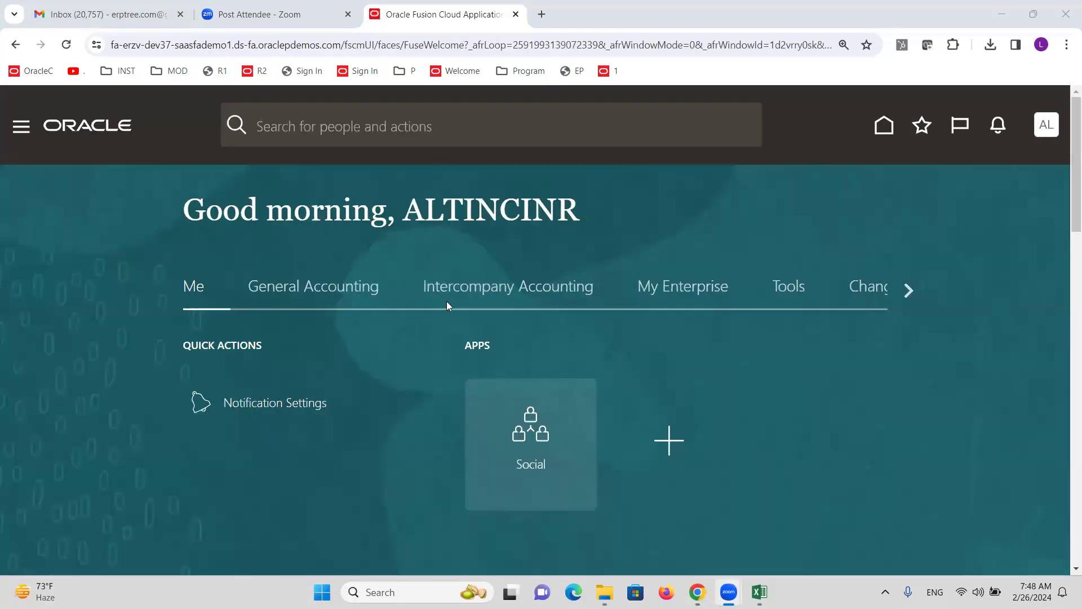
click(309, 292)
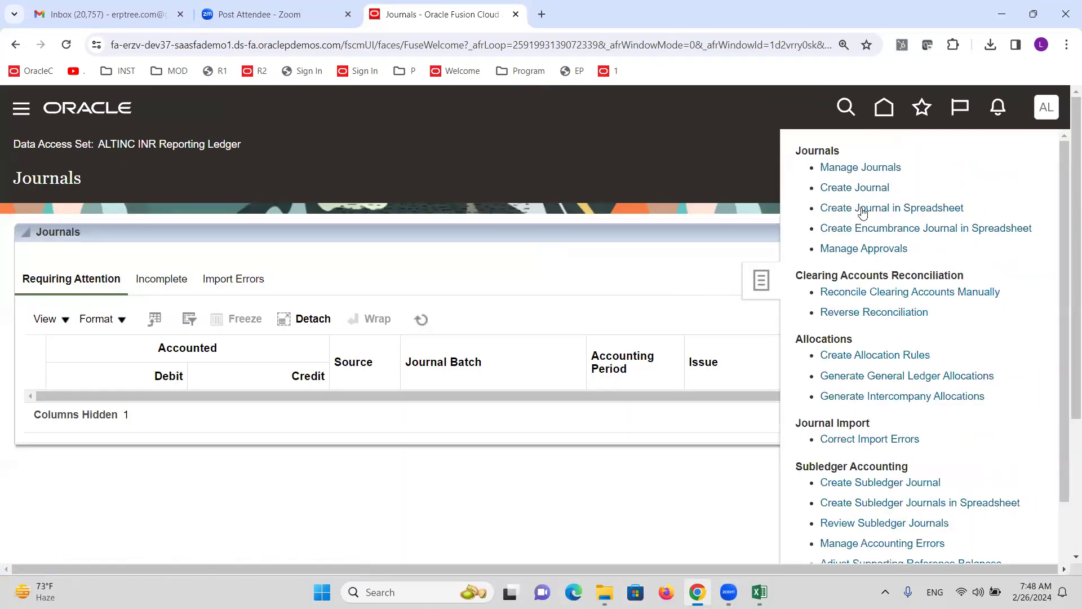
Open the posted journal batch Manual 1703311 from Manage Journals in ALTINC INR Reporting Ledger
click(848, 171)
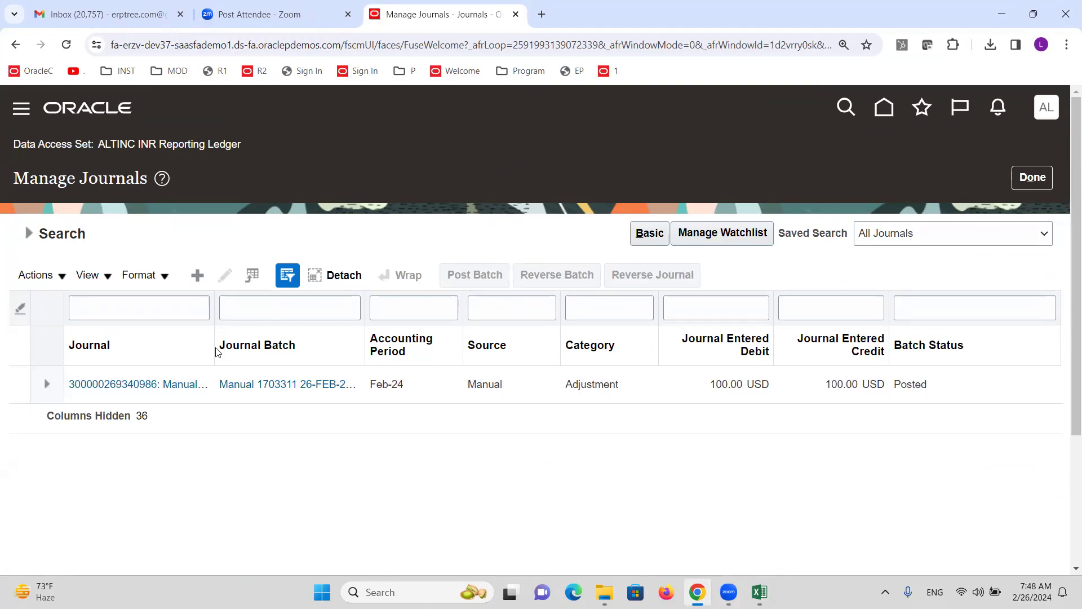
drag(98, 145, 189, 147)
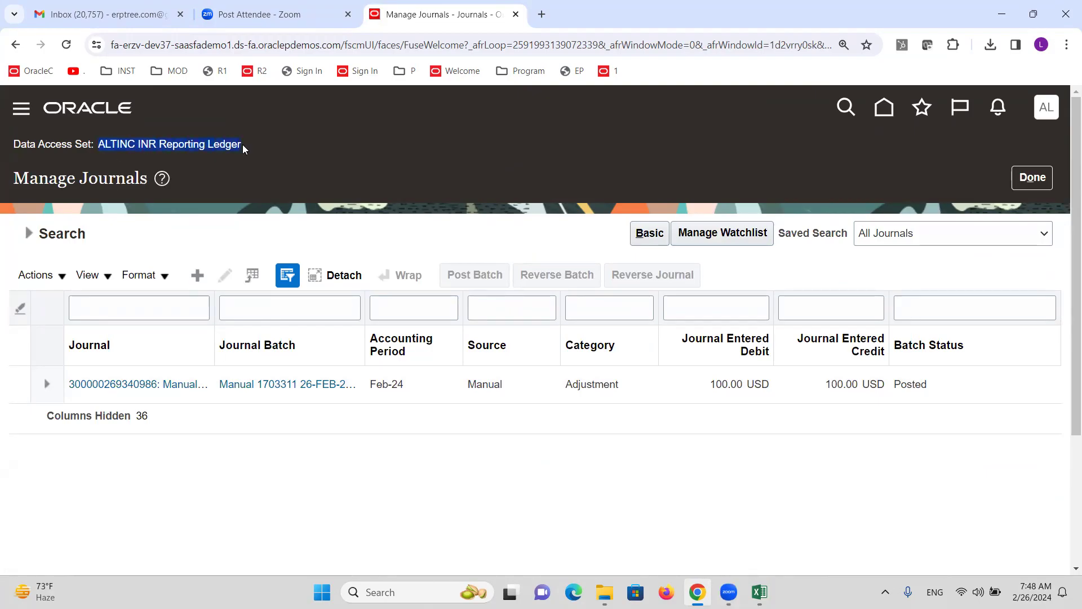
click(151, 387)
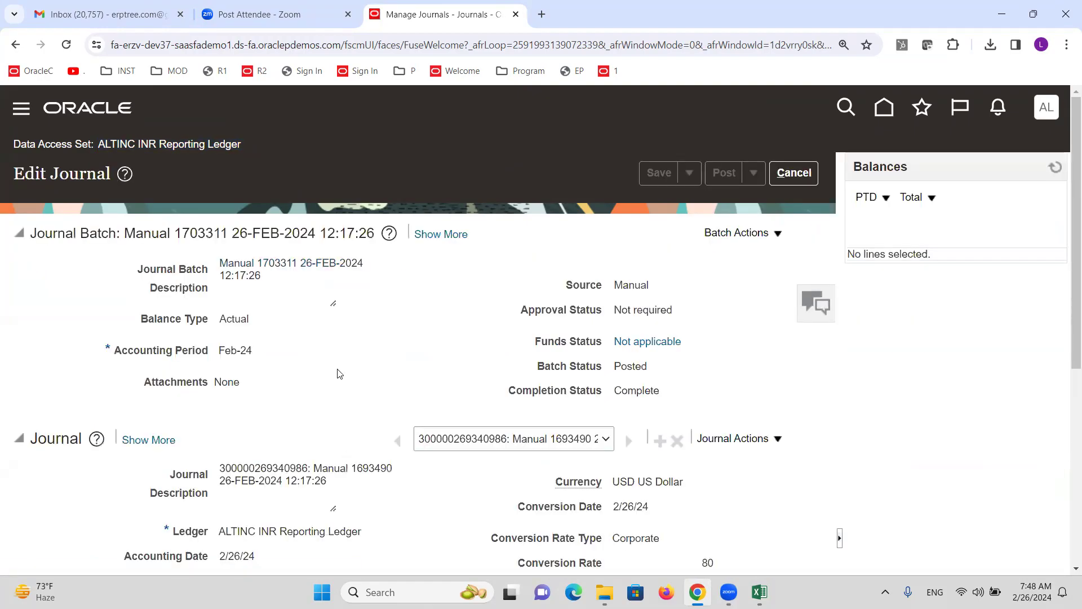
Verify the conversion rate of 80 and the 8,000.00 INR accounted lines, then close without changes
scroll(336, 368, down, 6)
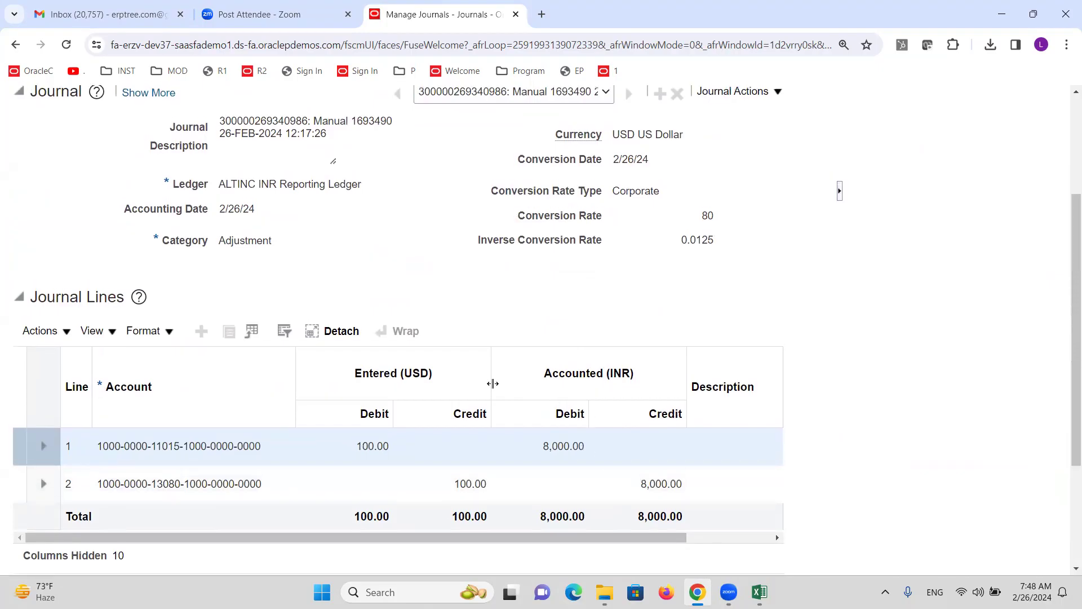
scroll(488, 386, up, 5)
double_click(710, 495)
scroll(487, 386, up, 1)
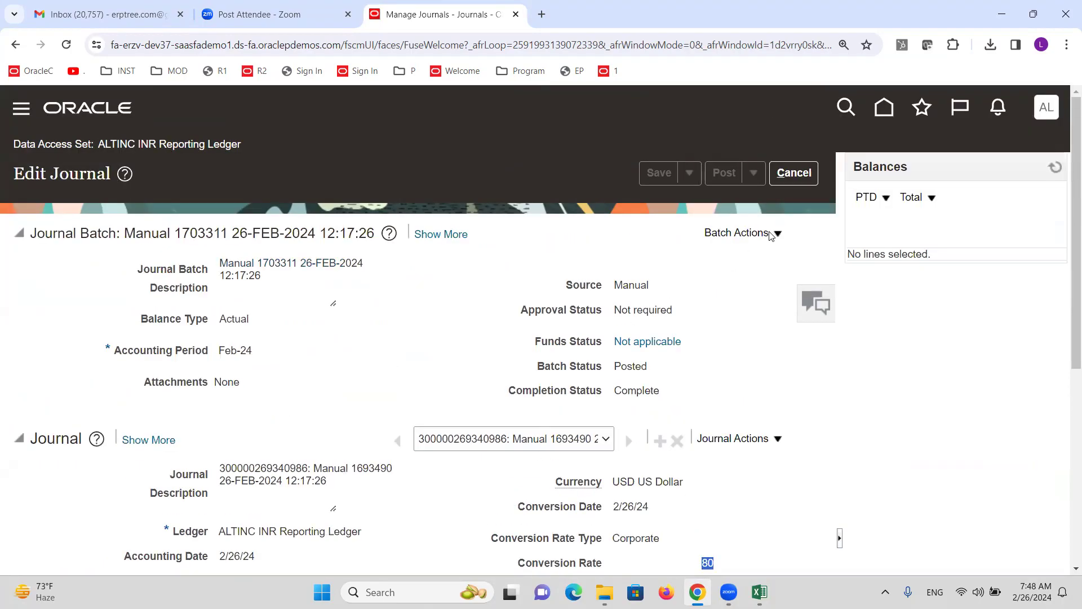
click(794, 172)
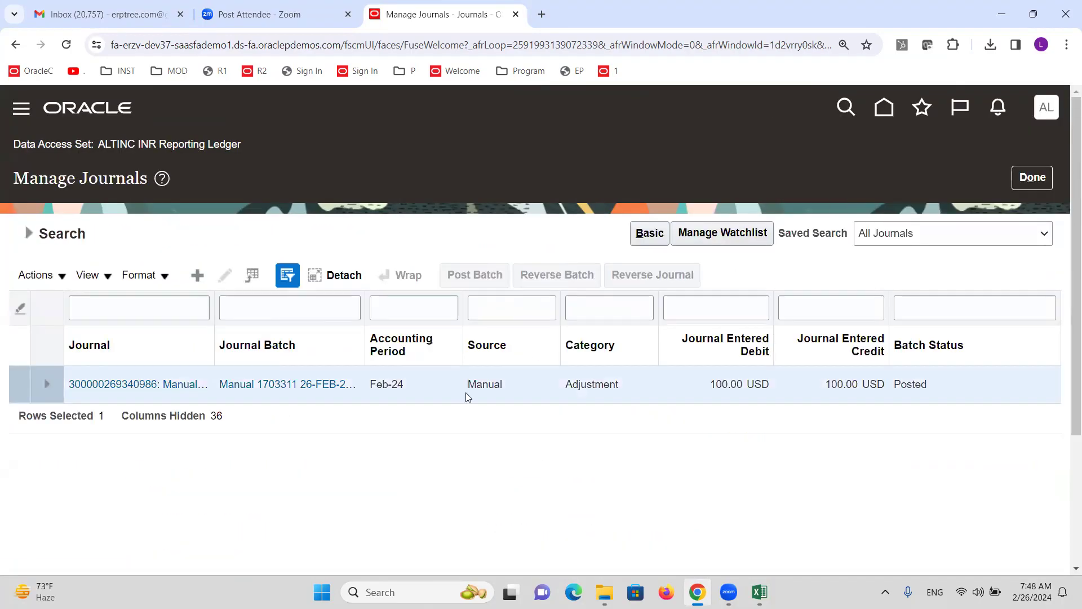
click(1032, 177)
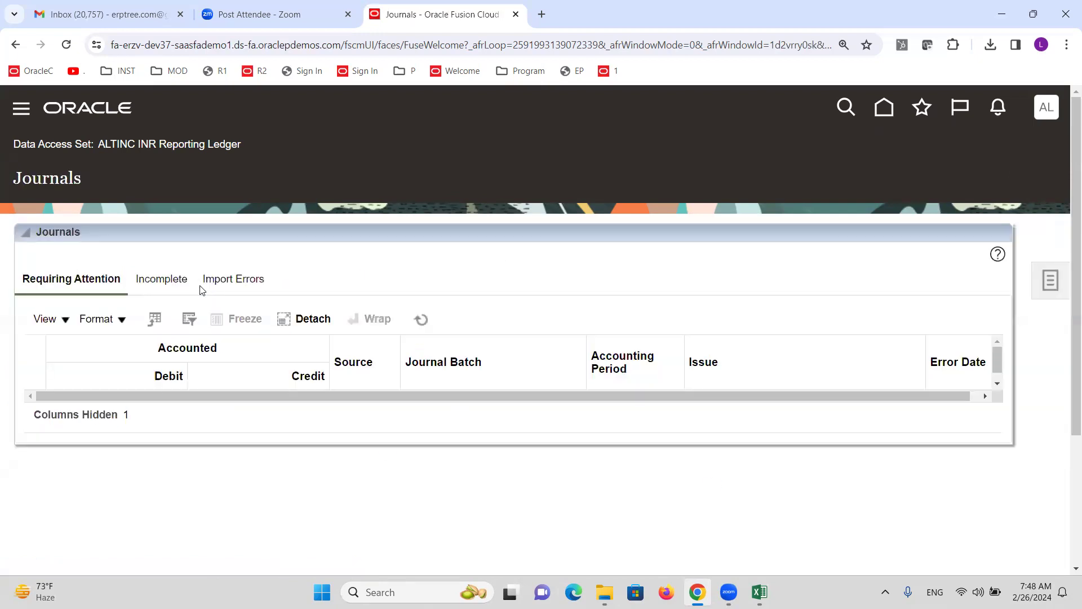
click(1050, 280)
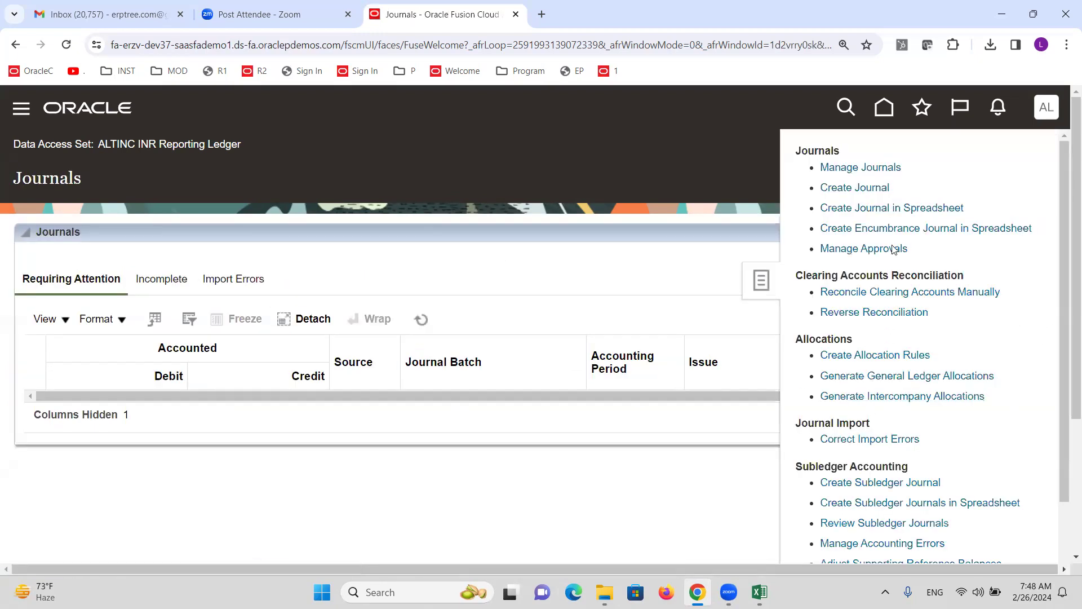
click(856, 190)
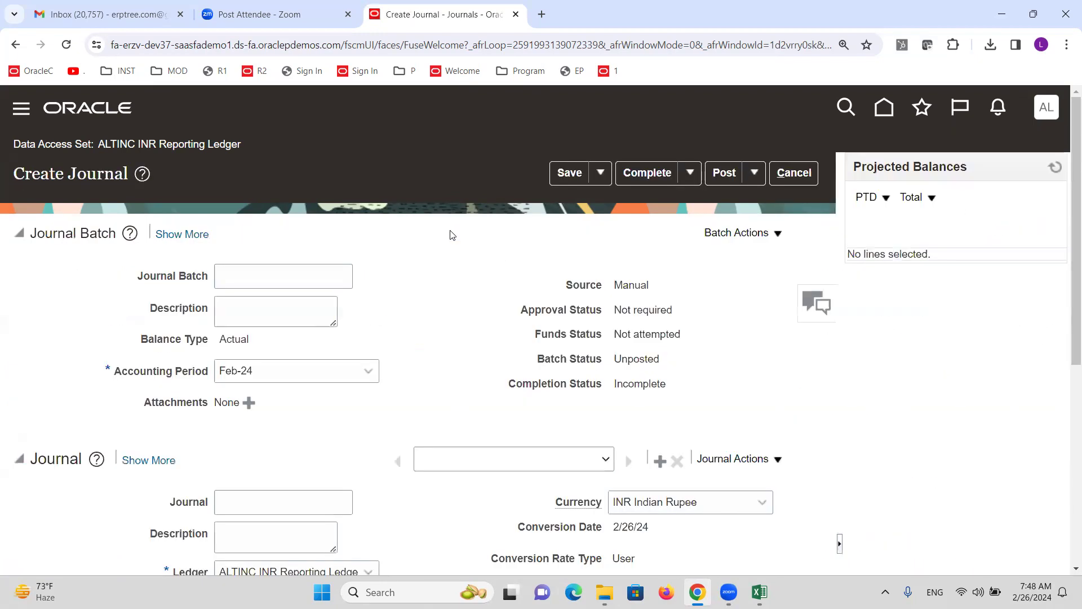
scroll(259, 346, down, 6)
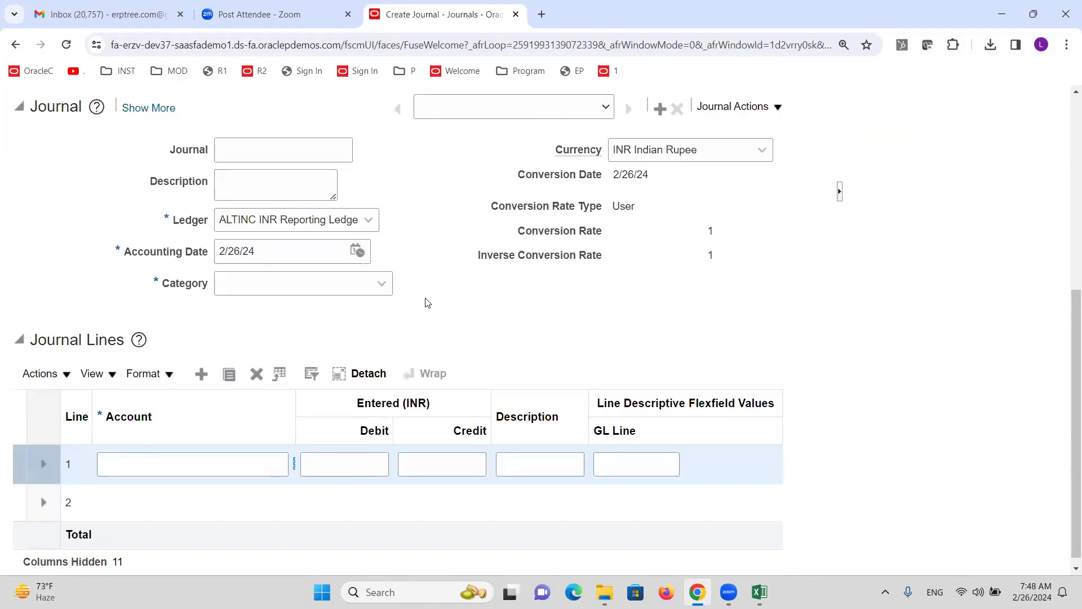
scroll(460, 284, up, 6)
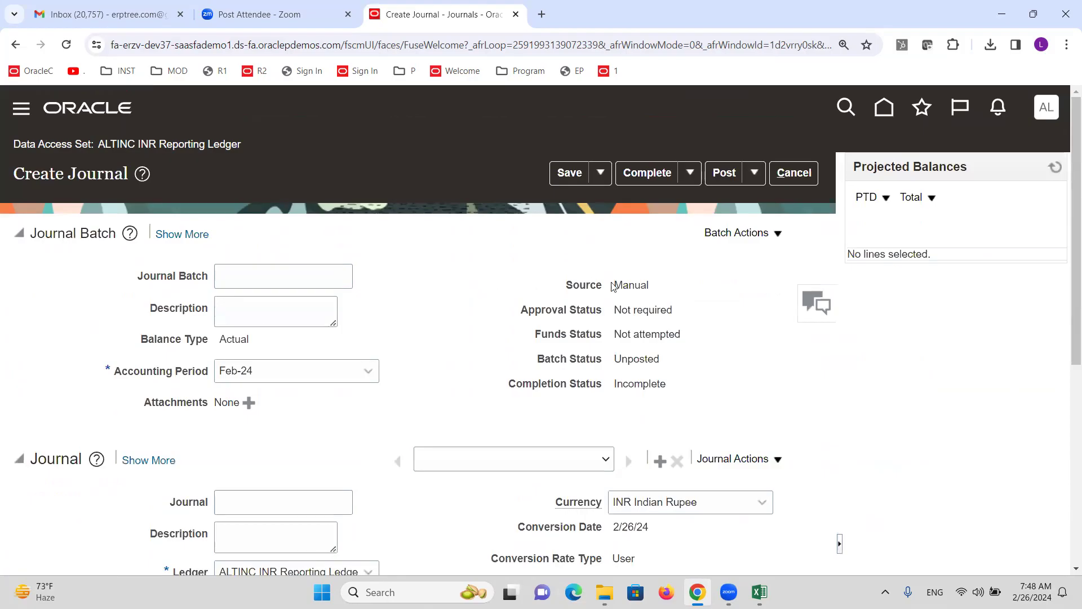
click(805, 177)
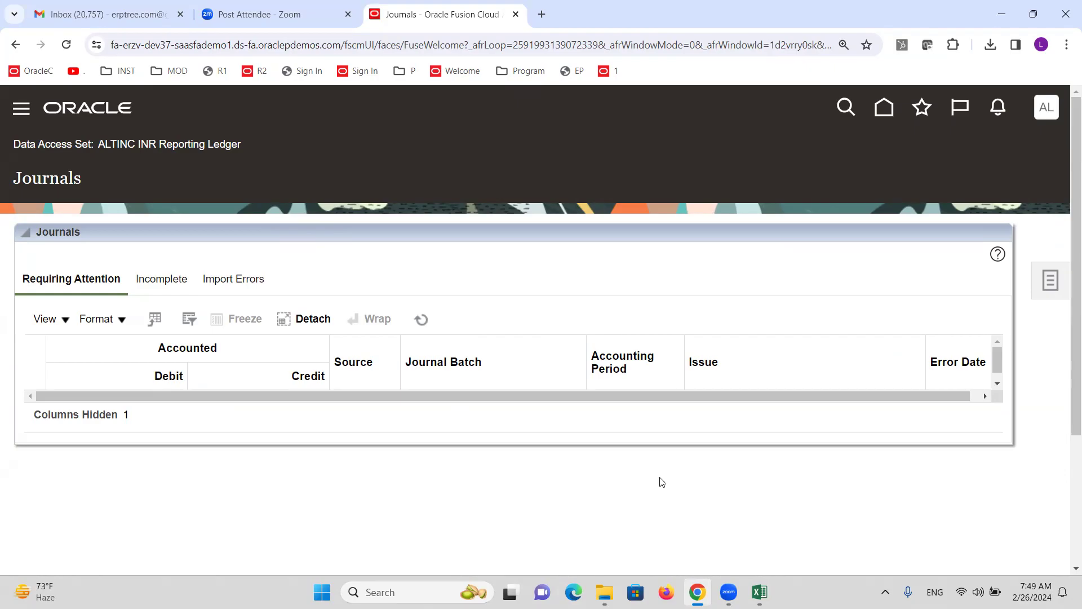
mouse_move(760, 592)
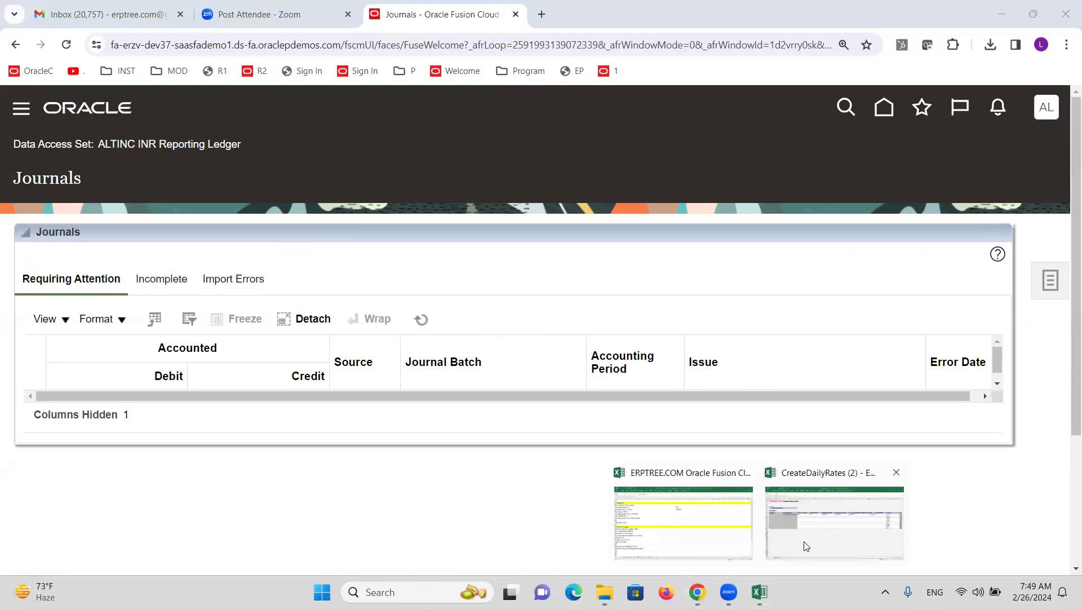
click(684, 524)
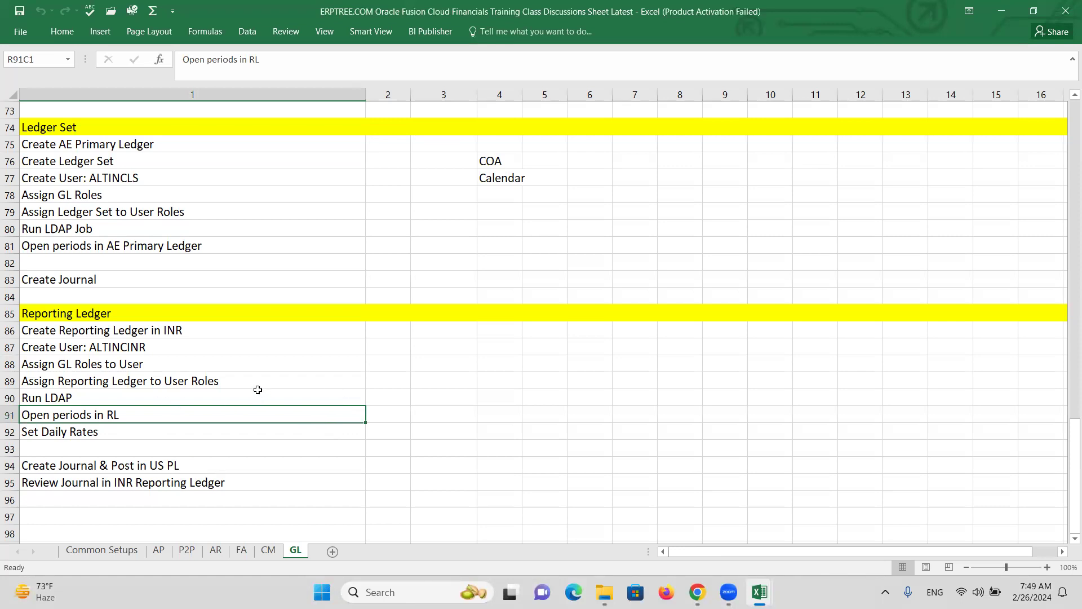
key(alt+Tab)
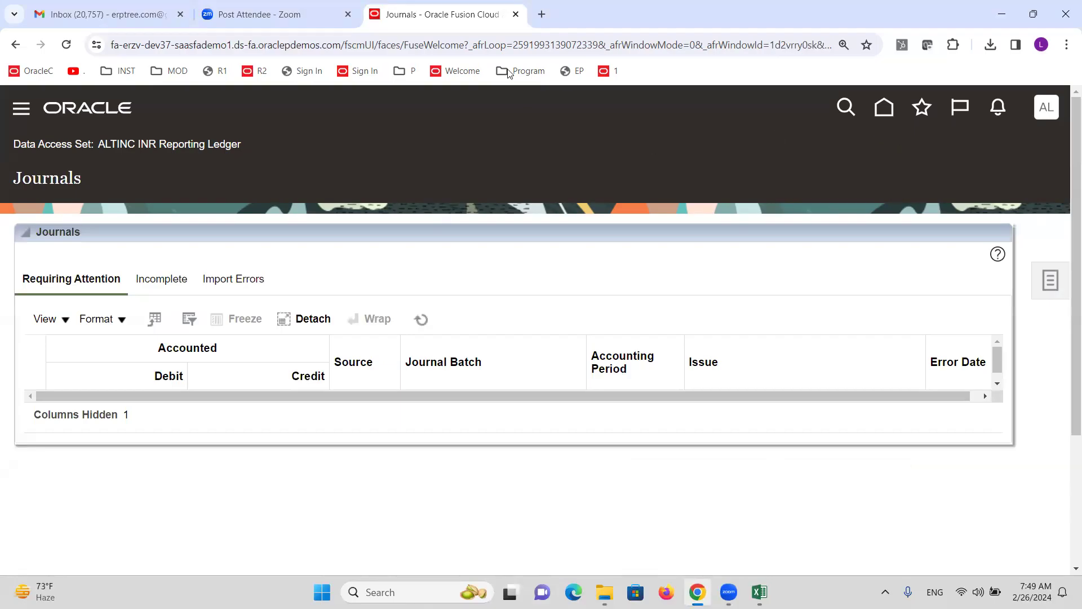
click(956, 92)
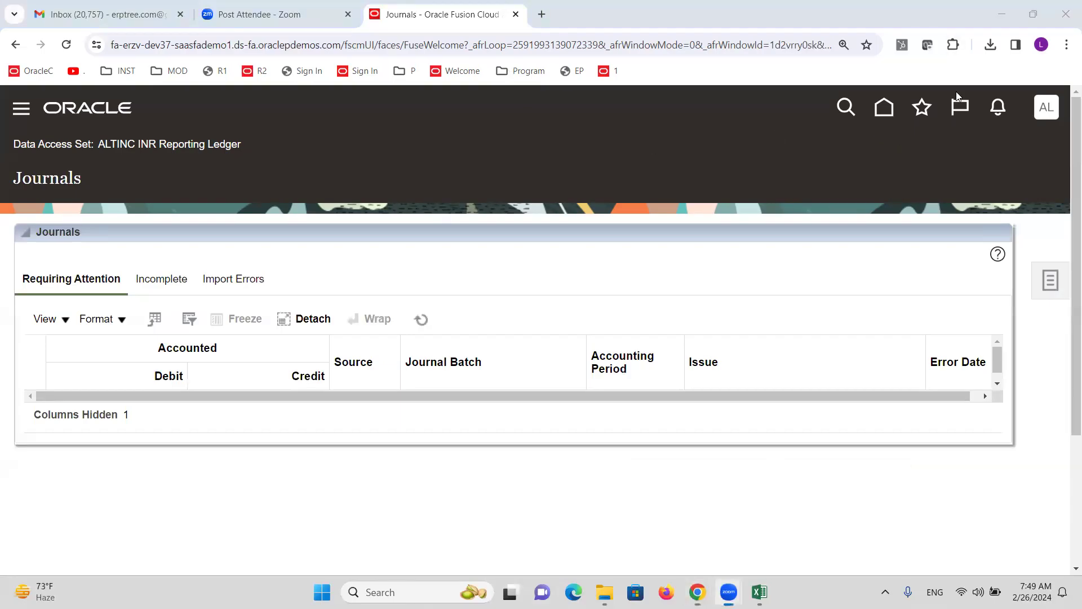